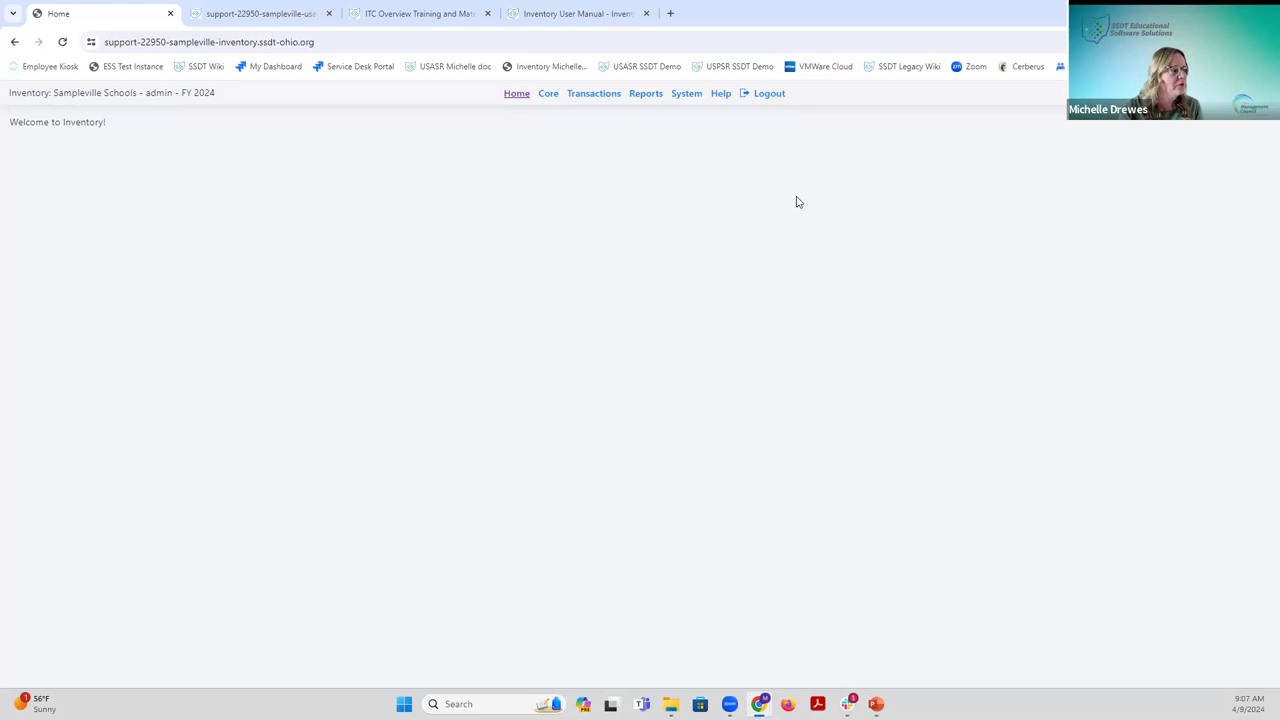
View the Asset Classes list and the Location Codes list among the inventory's core codes.
click(546, 96)
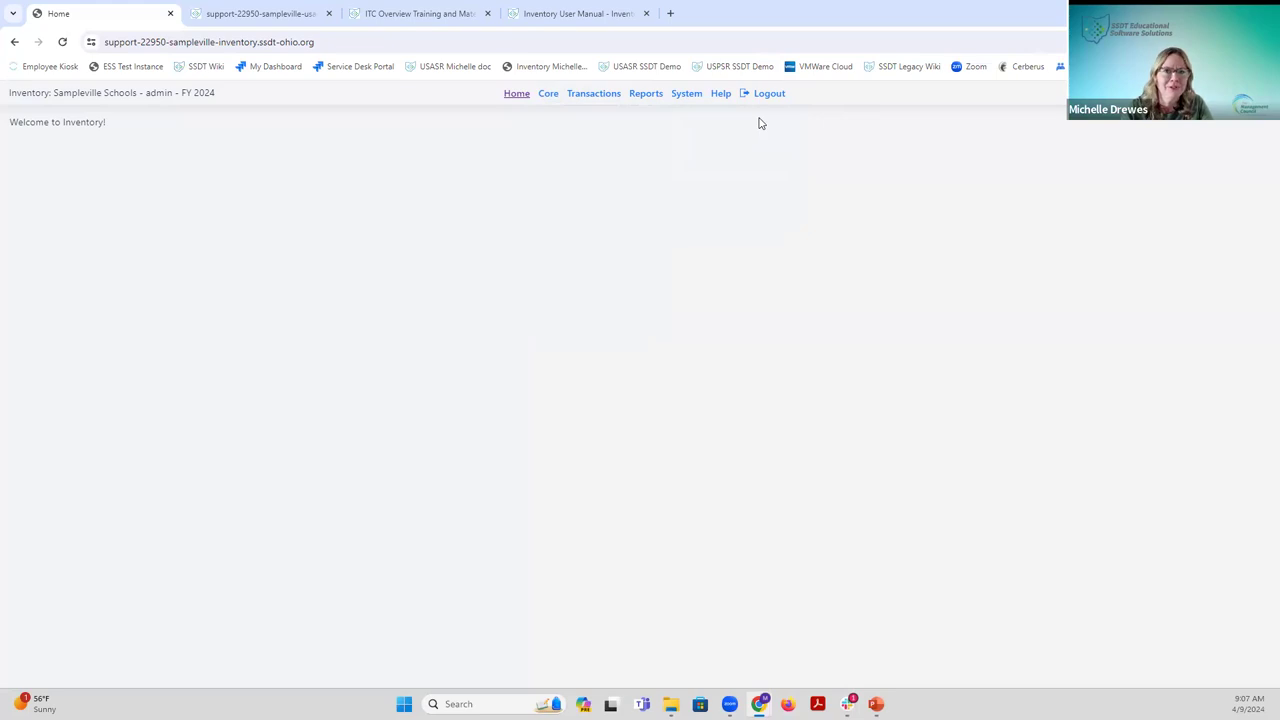
mouse_move(546, 98)
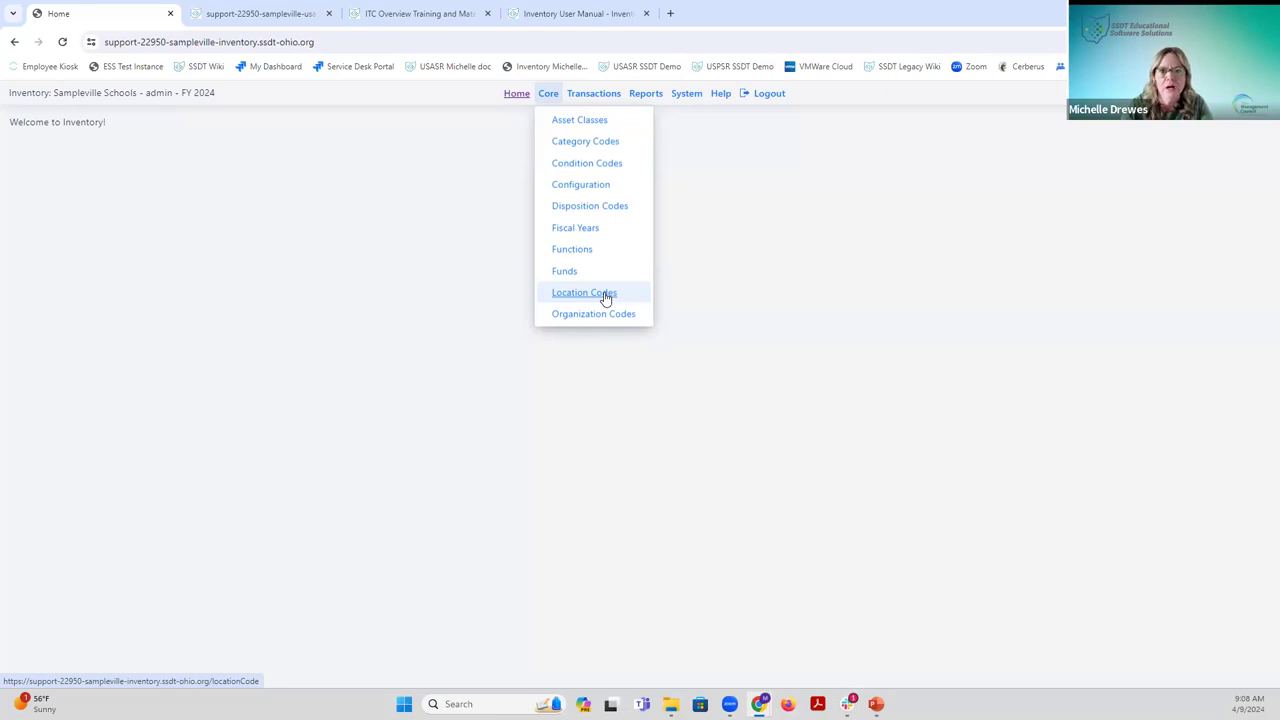
click(568, 122)
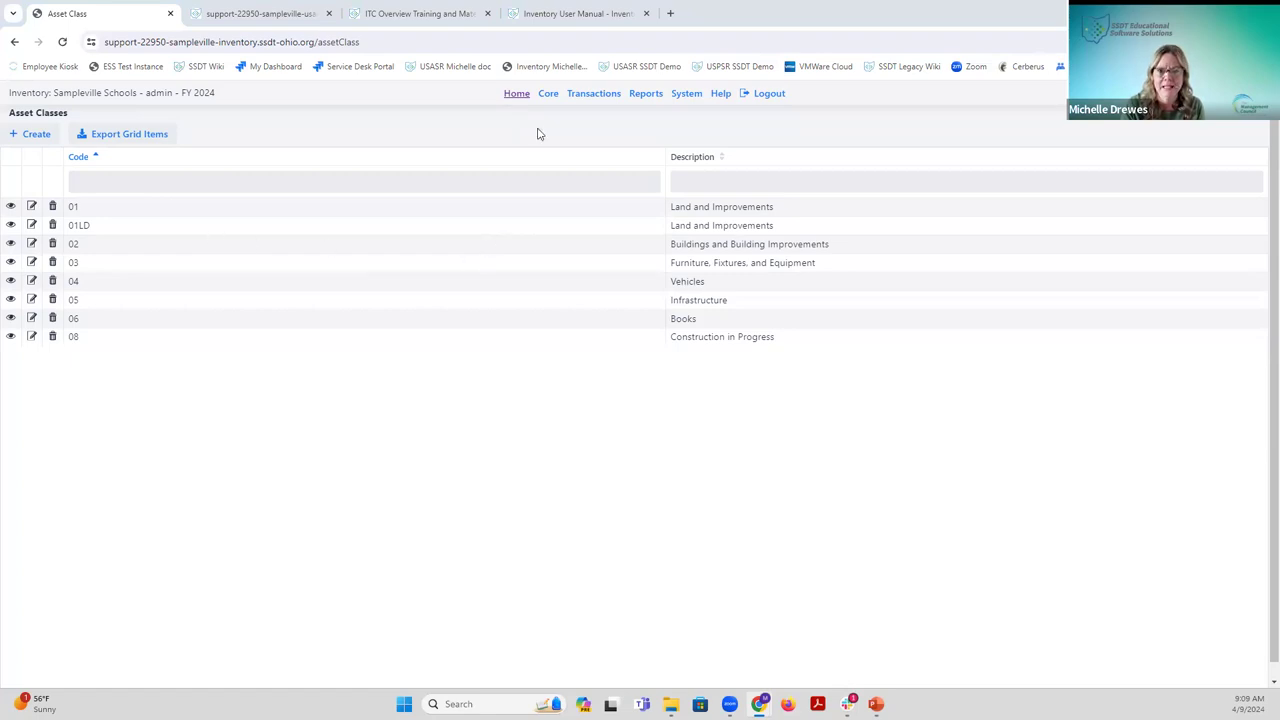
click(551, 95)
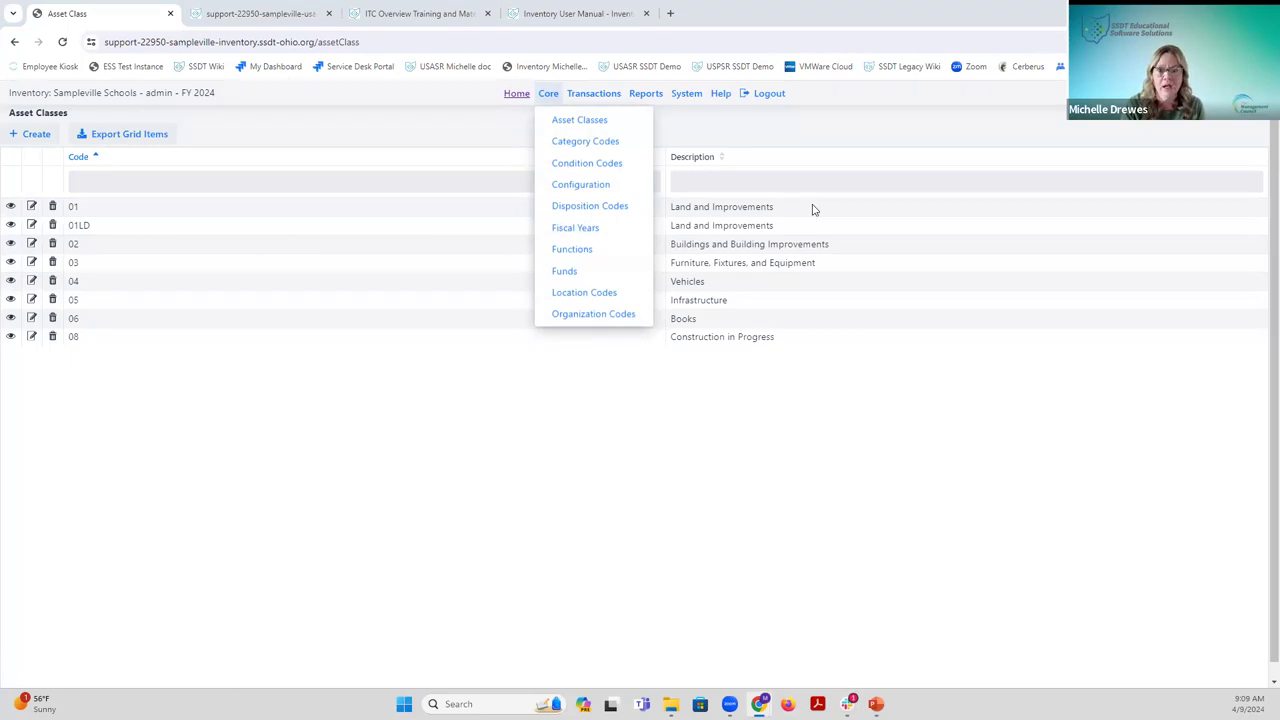
click(590, 295)
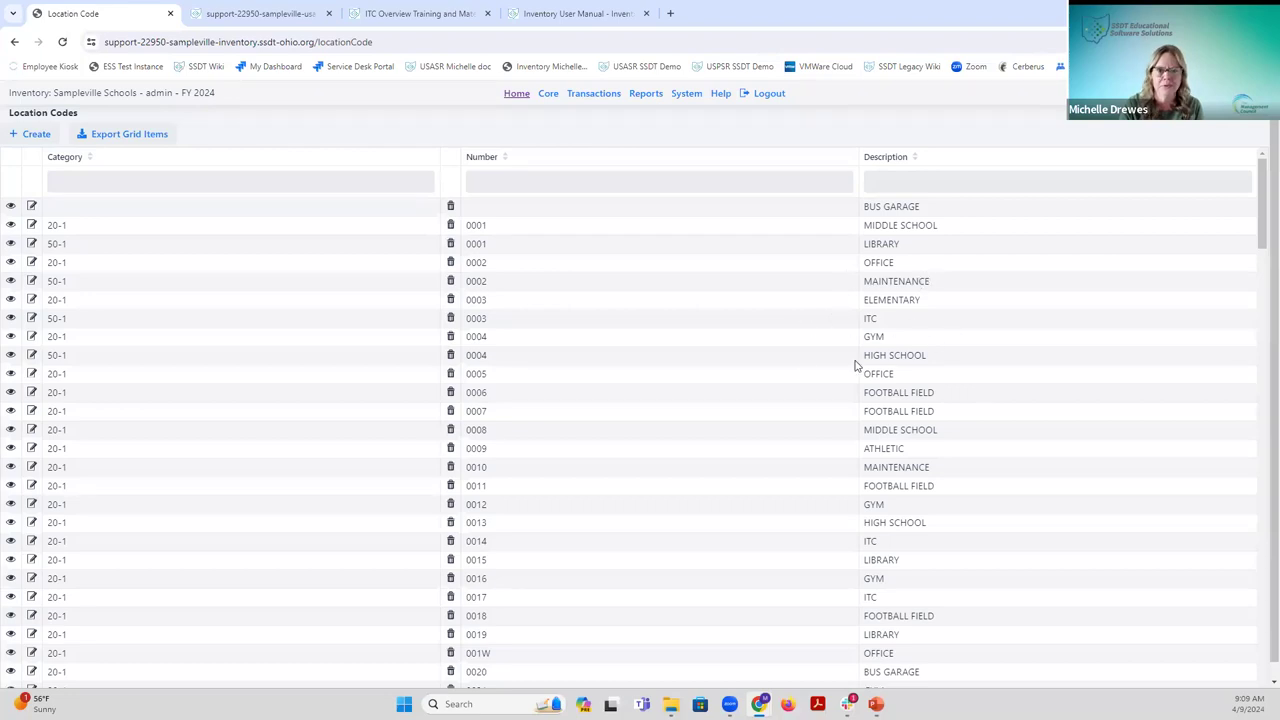
Return to the Asset Classes list and bring up the Category Codes list for review.
mouse_move(548, 97)
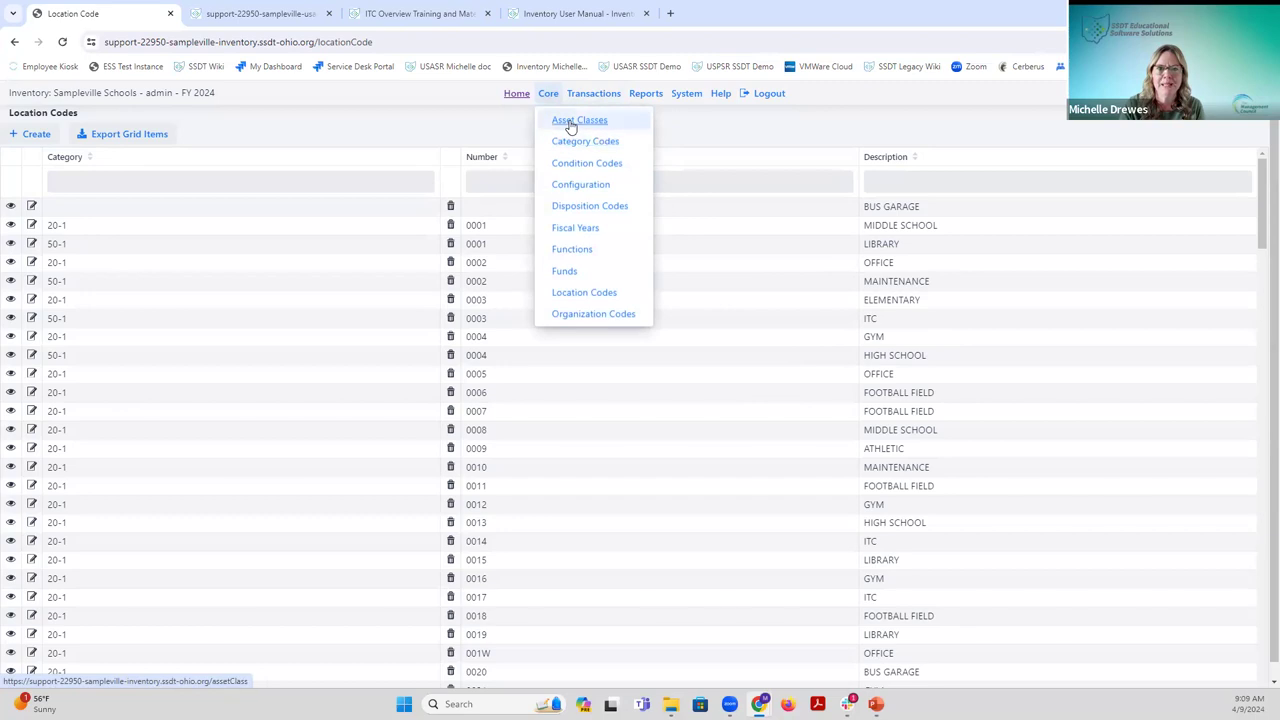
click(571, 124)
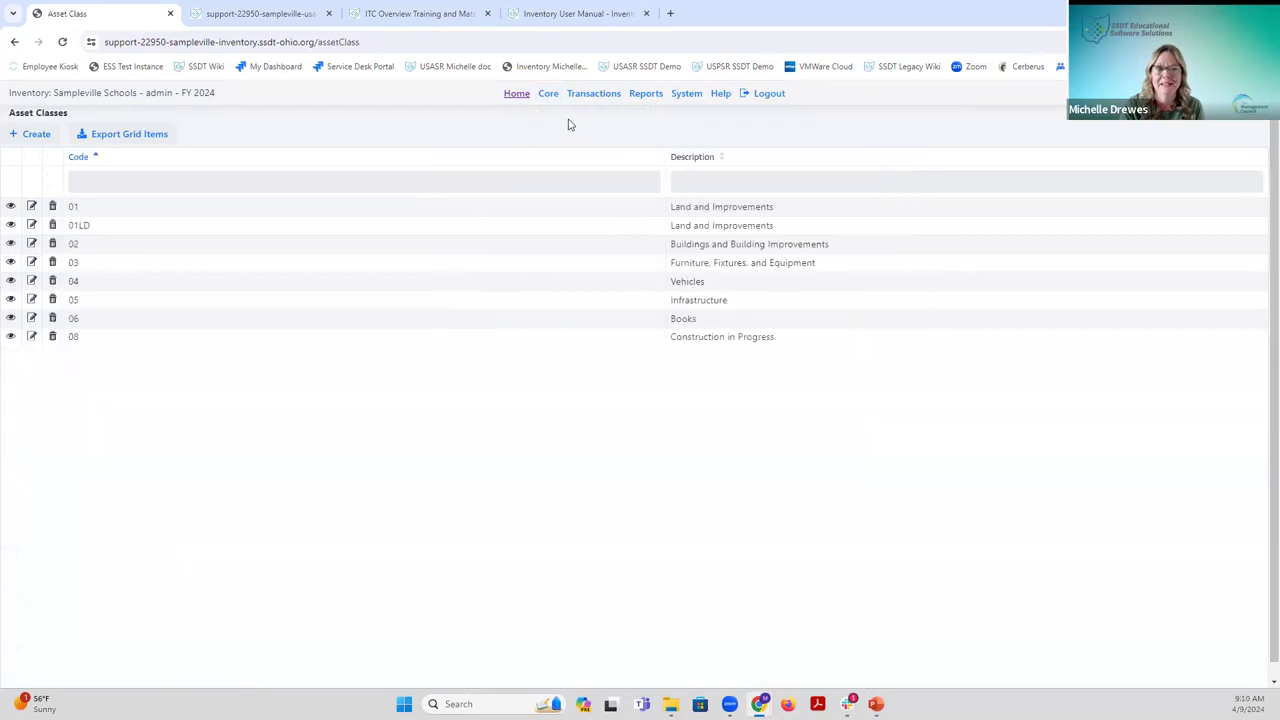
click(545, 97)
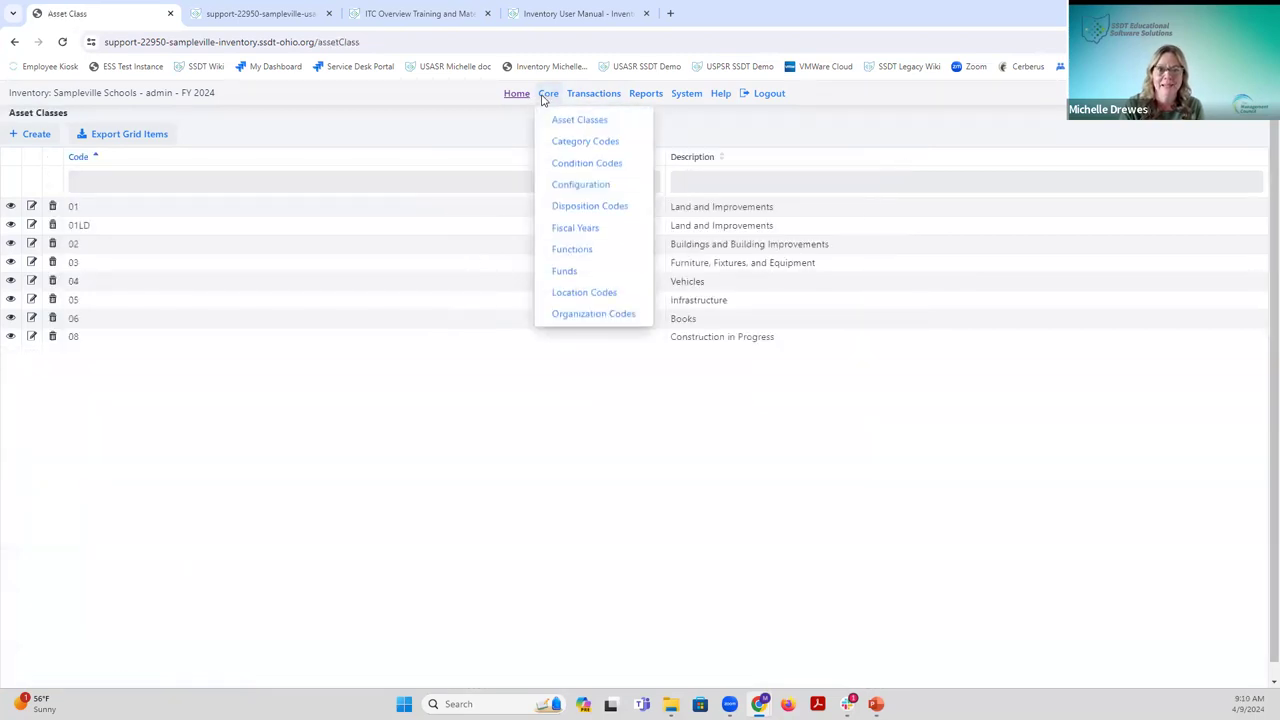
click(565, 145)
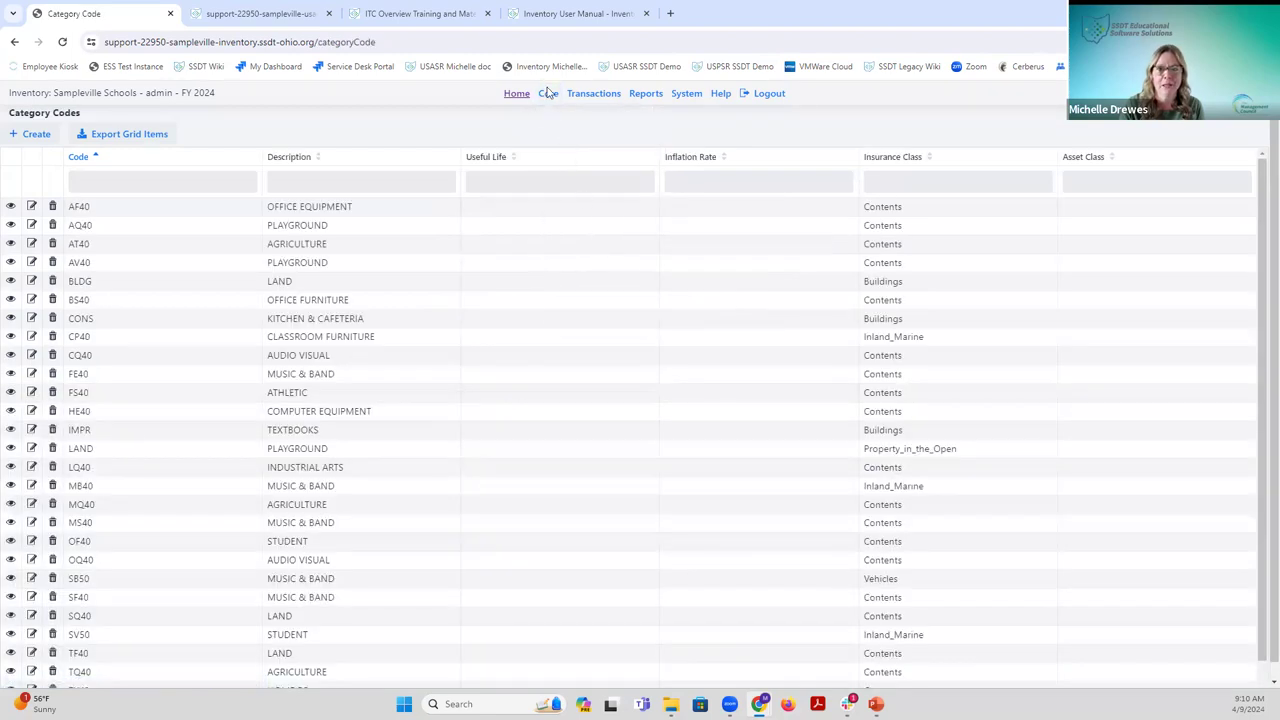
Open the Inventory Configuration page and examine its settings, including the Foundations percentage.
click(547, 93)
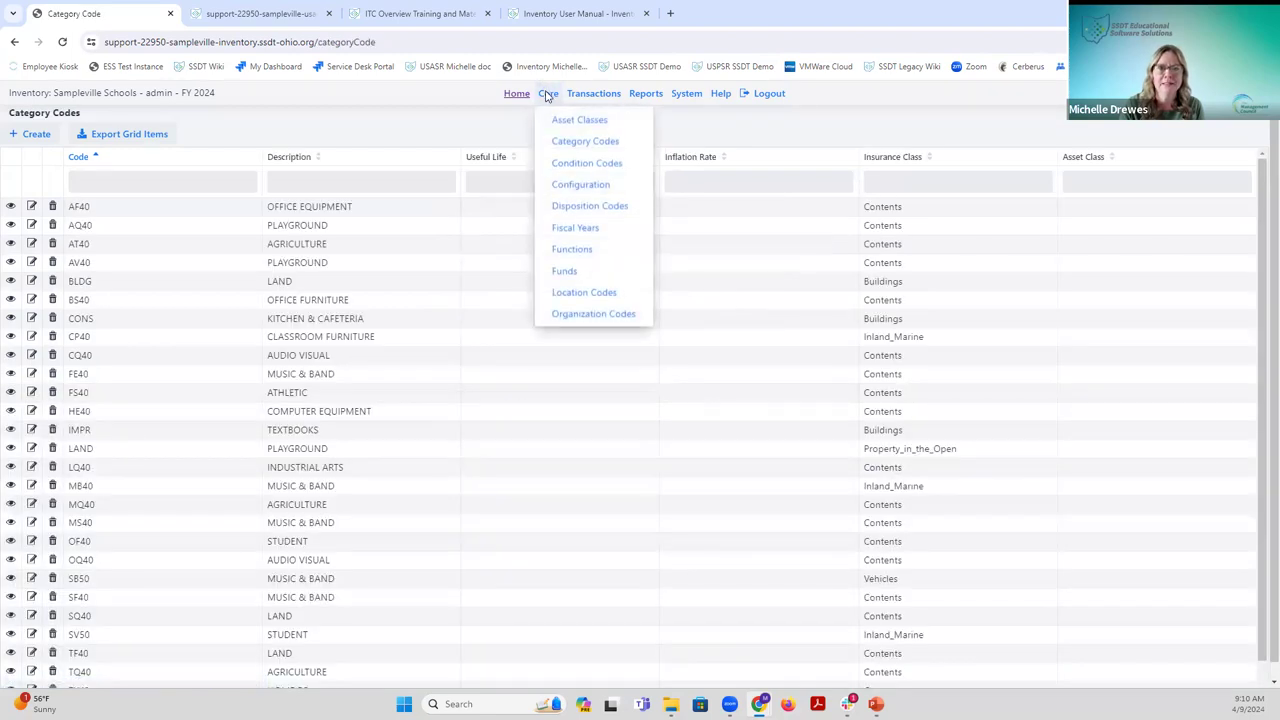
click(581, 187)
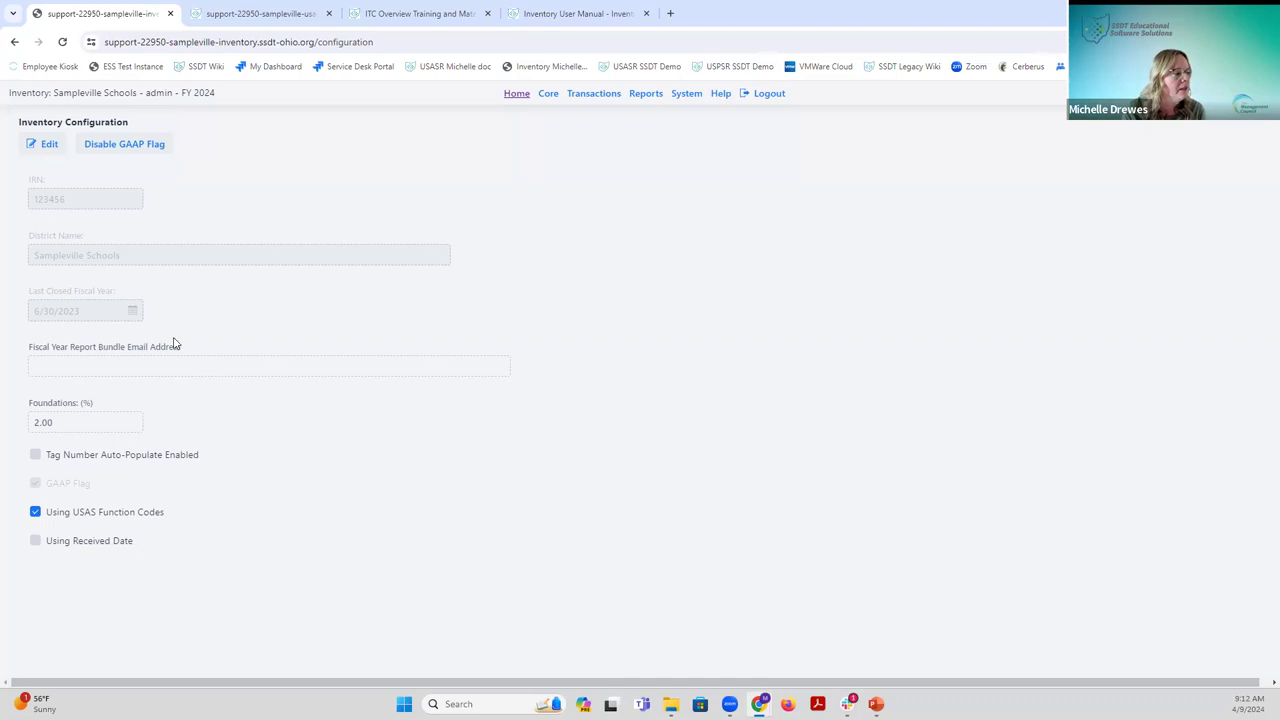
mouse_move(110, 426)
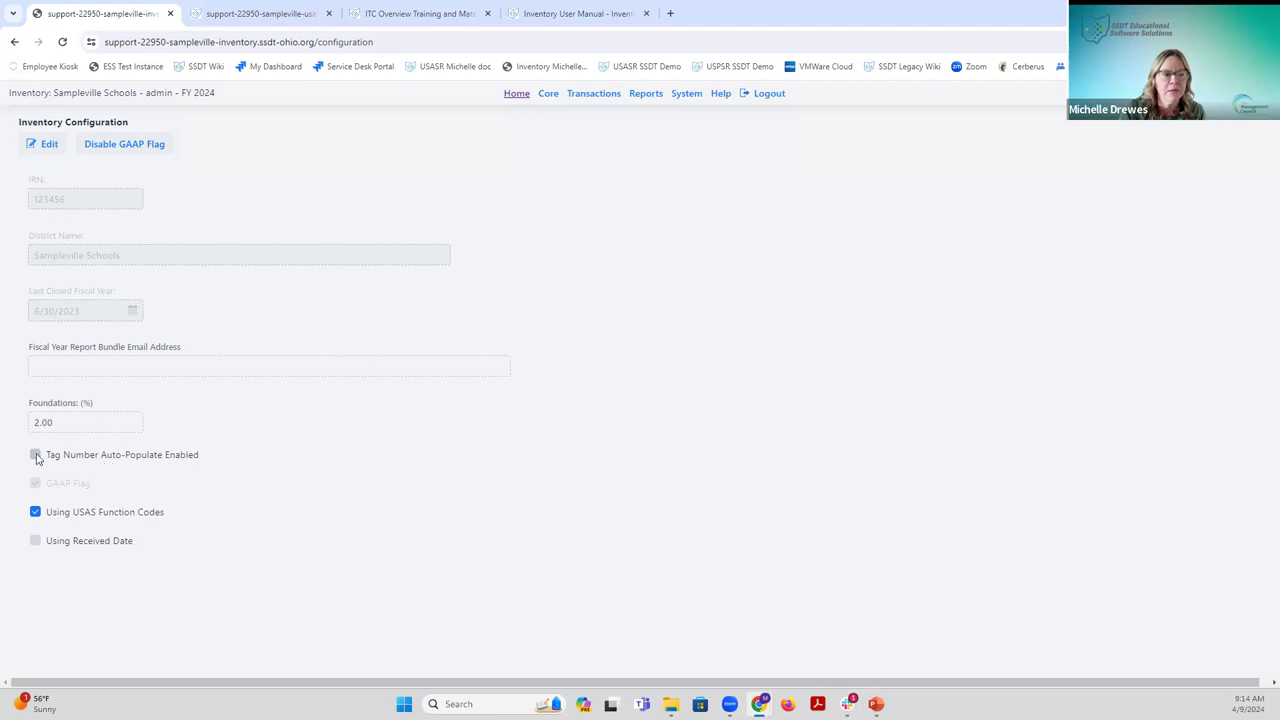
Try enabling Tag Number Auto-Populate in the inventory configuration's edit mode, and clear the option again.
click(48, 145)
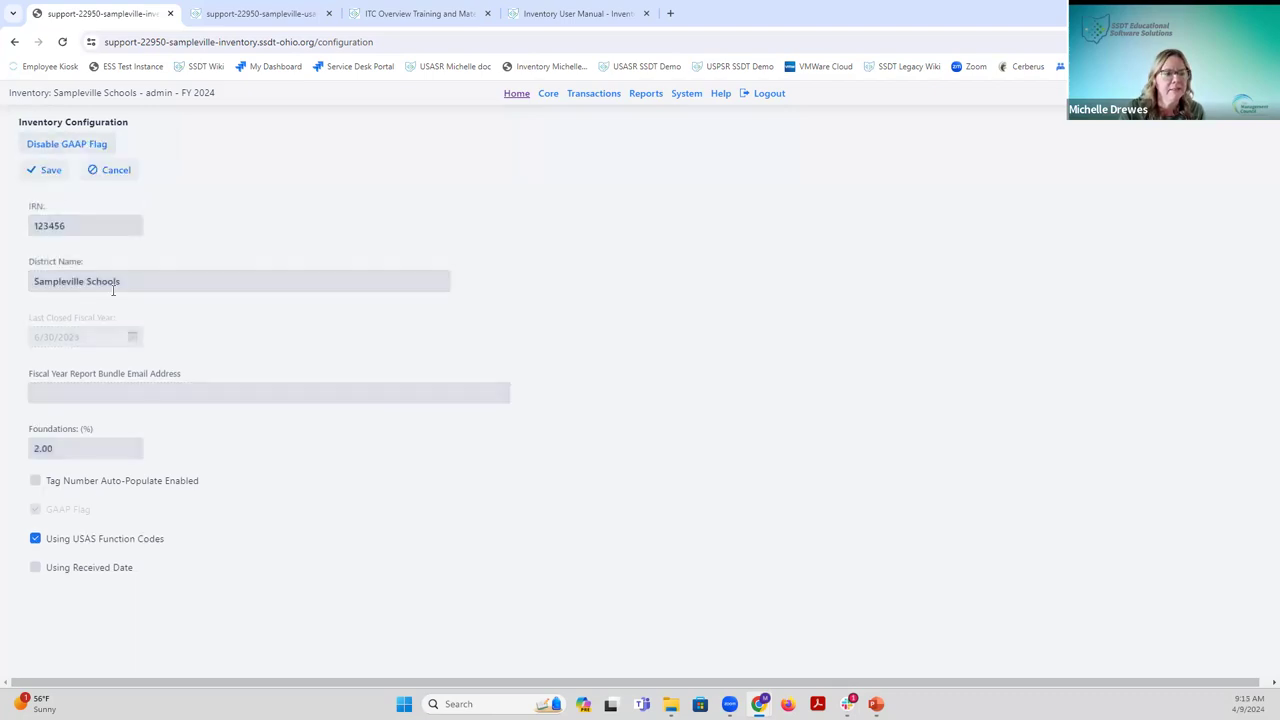
click(36, 482)
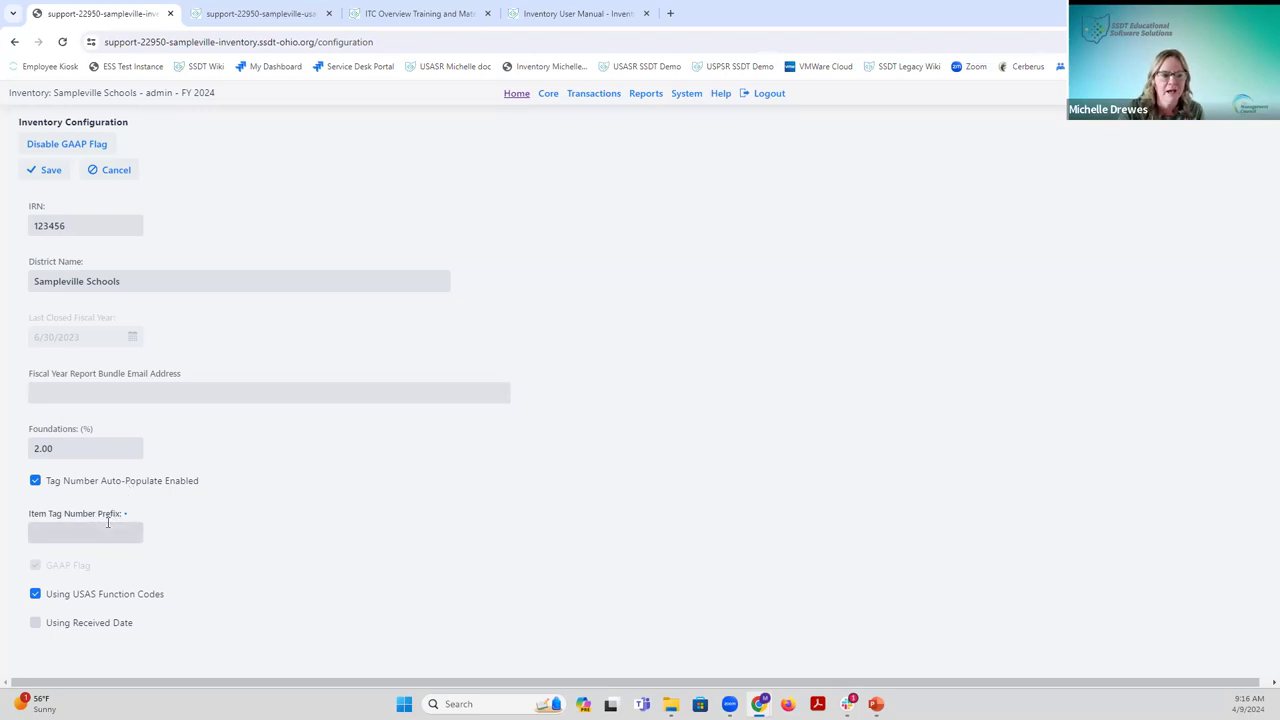
click(35, 482)
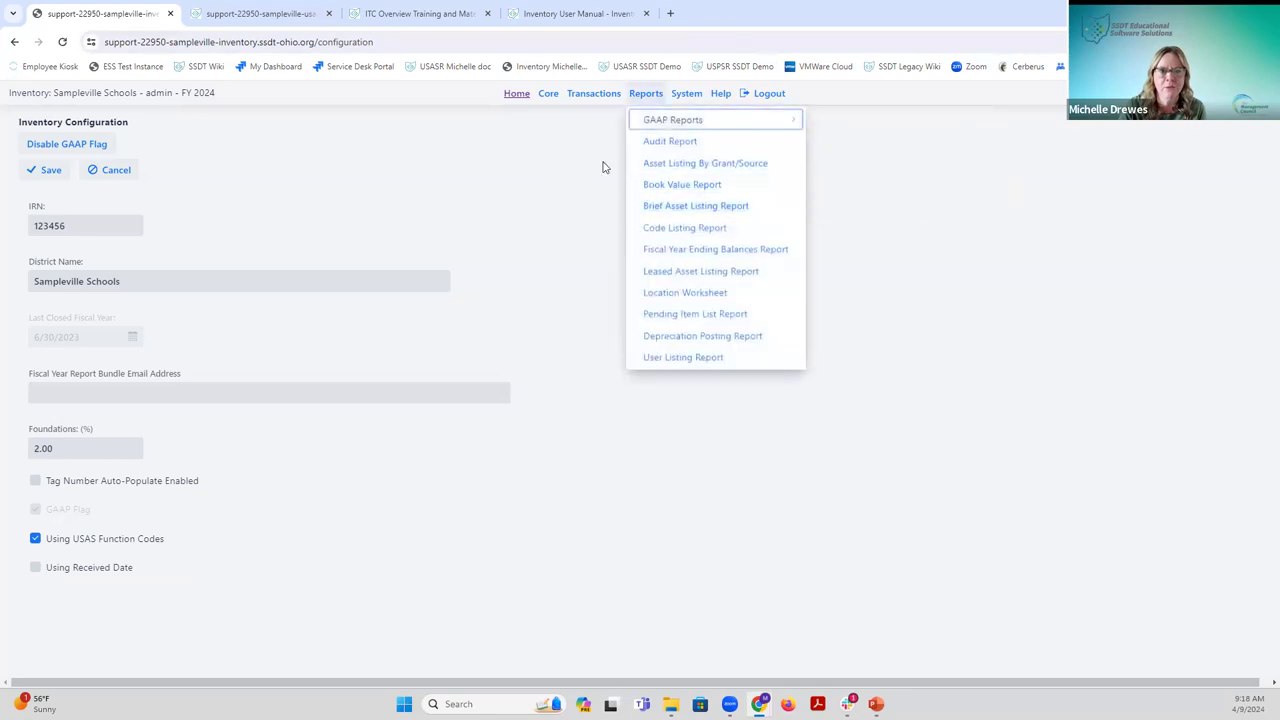
Look over the Functions list and go back to the Inventory Configuration page.
mouse_move(558, 101)
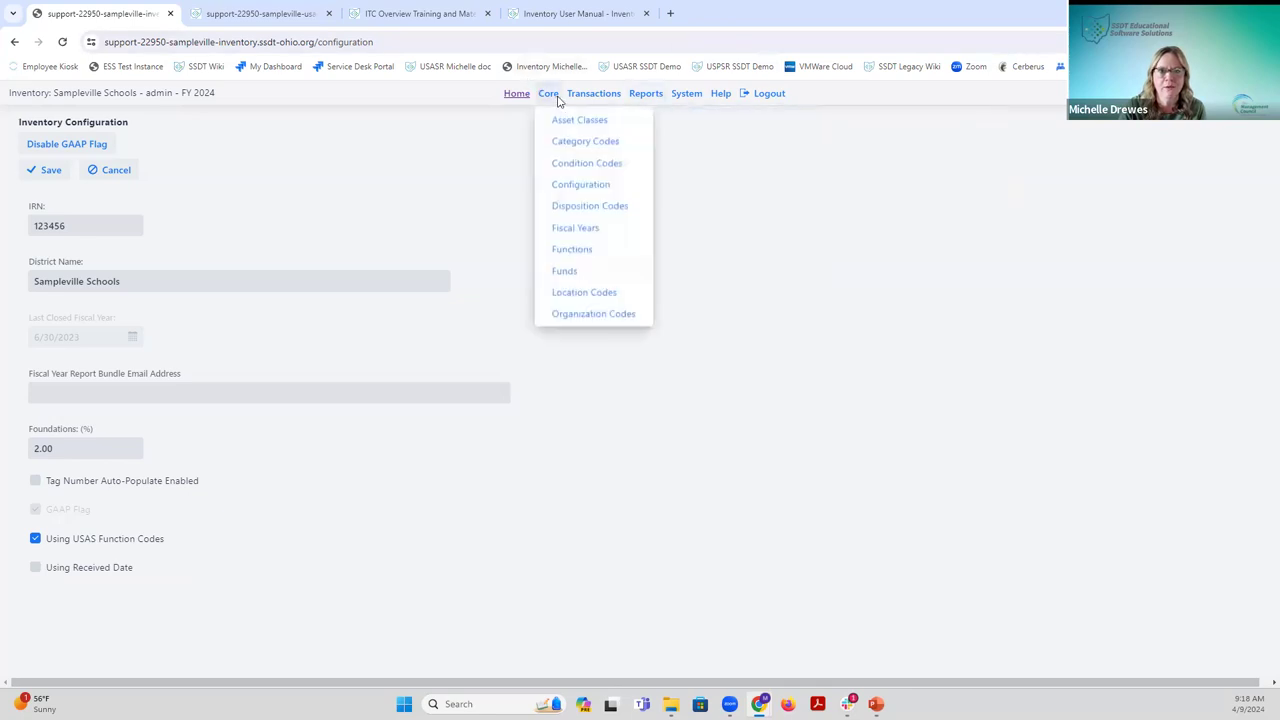
click(574, 250)
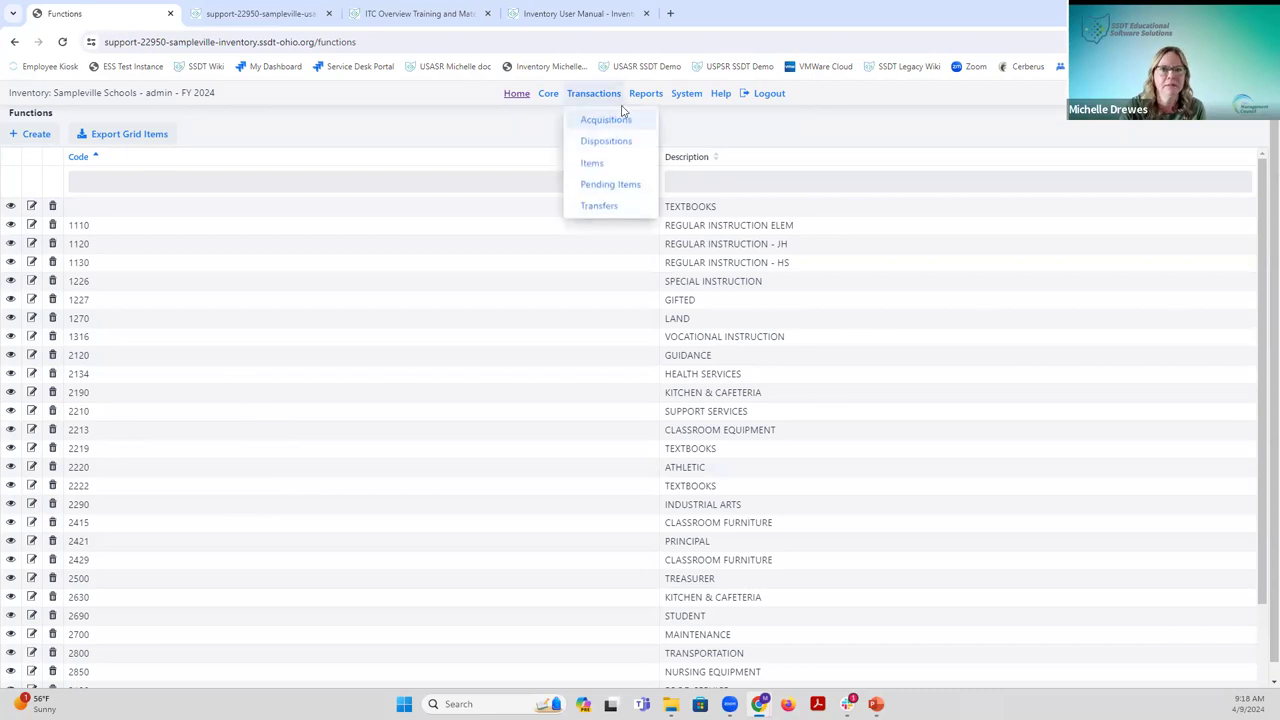
mouse_move(554, 101)
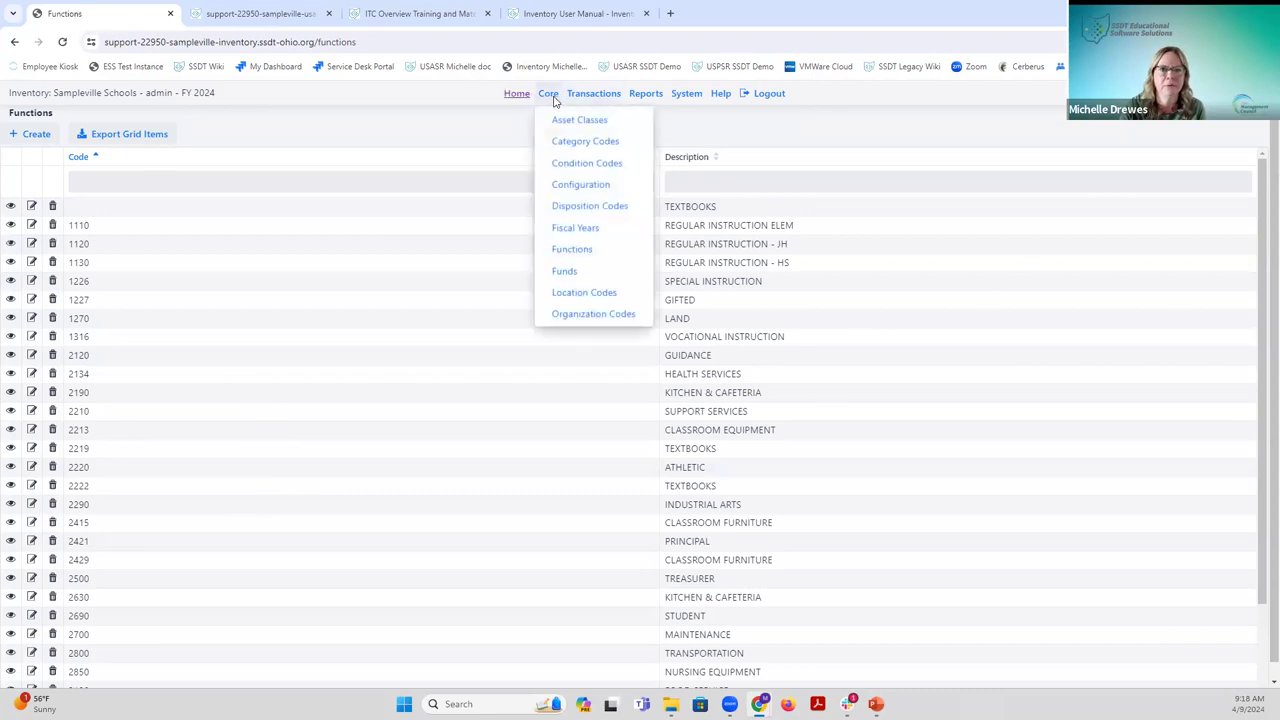
click(577, 187)
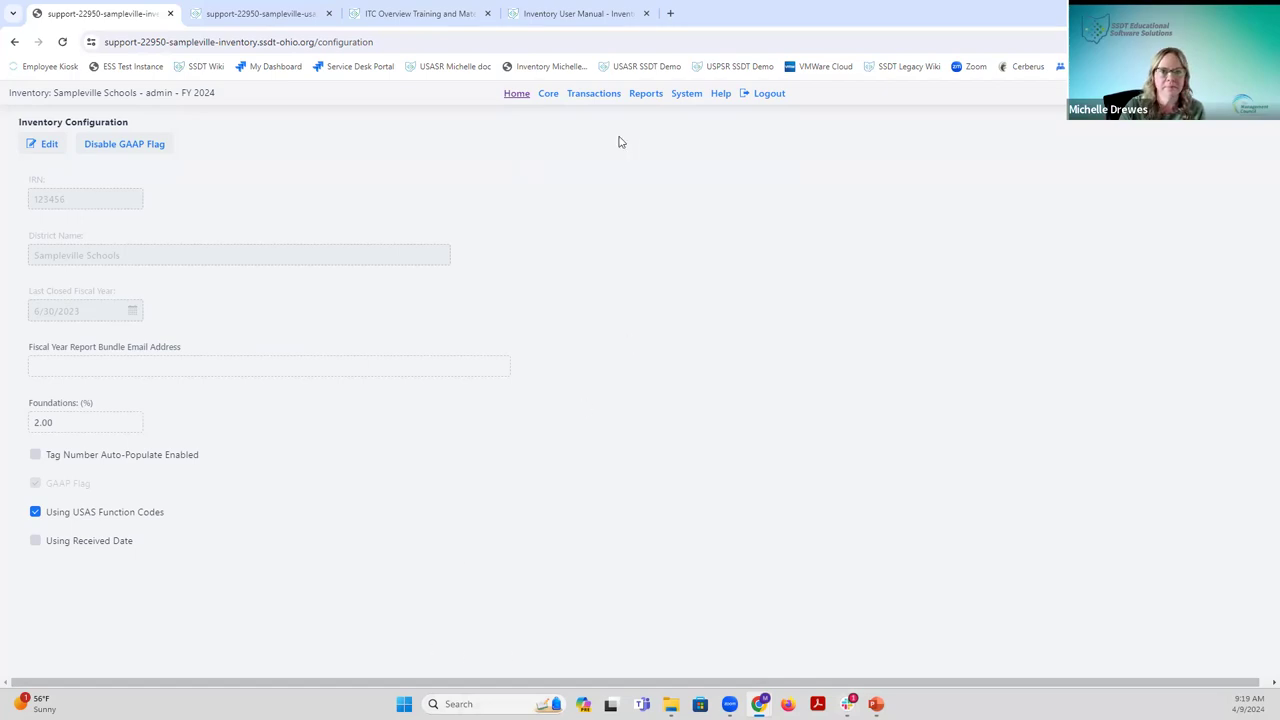
Open the Fiscal Years list and examine each year's dates, dollar limit, life limit and open status.
click(552, 98)
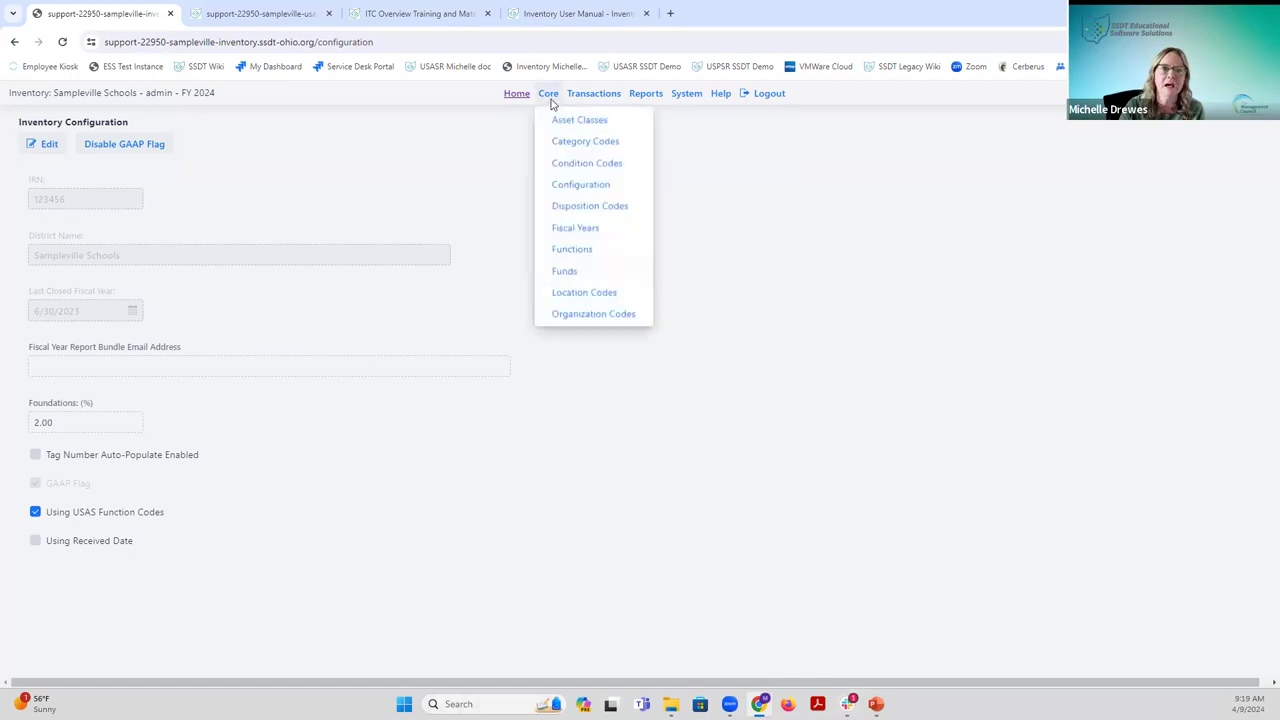
click(581, 236)
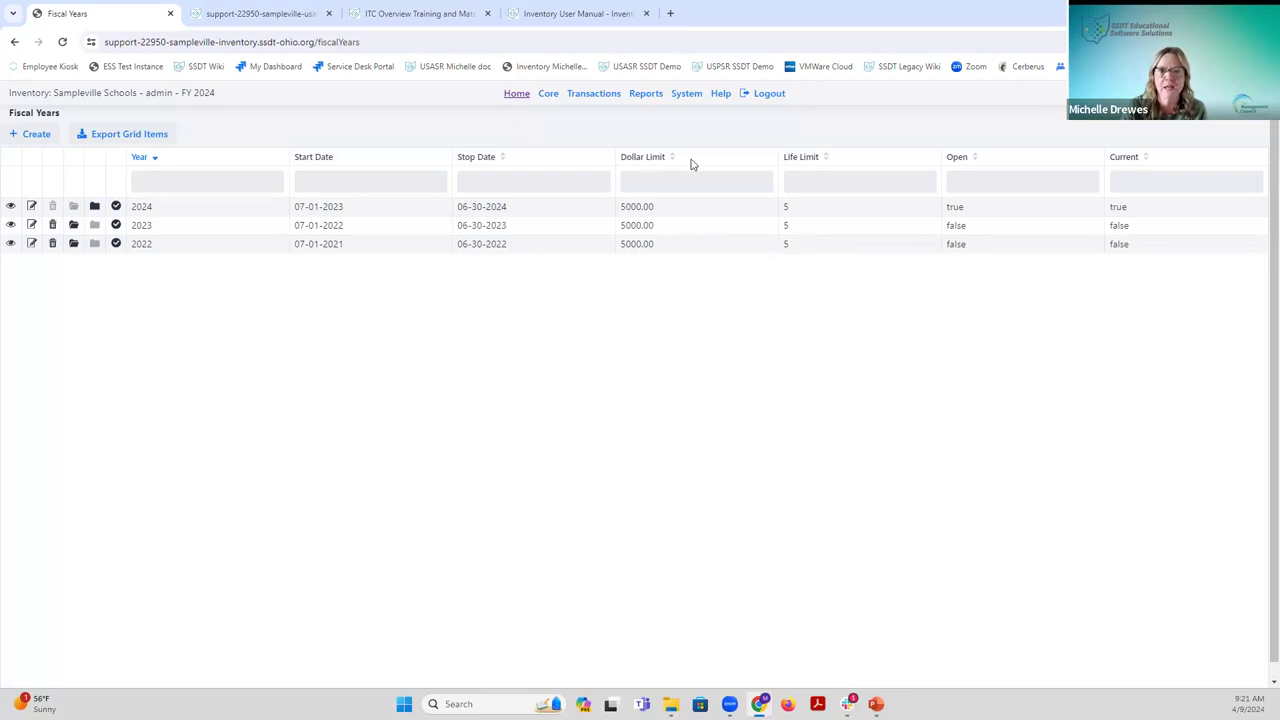
mouse_move(686, 104)
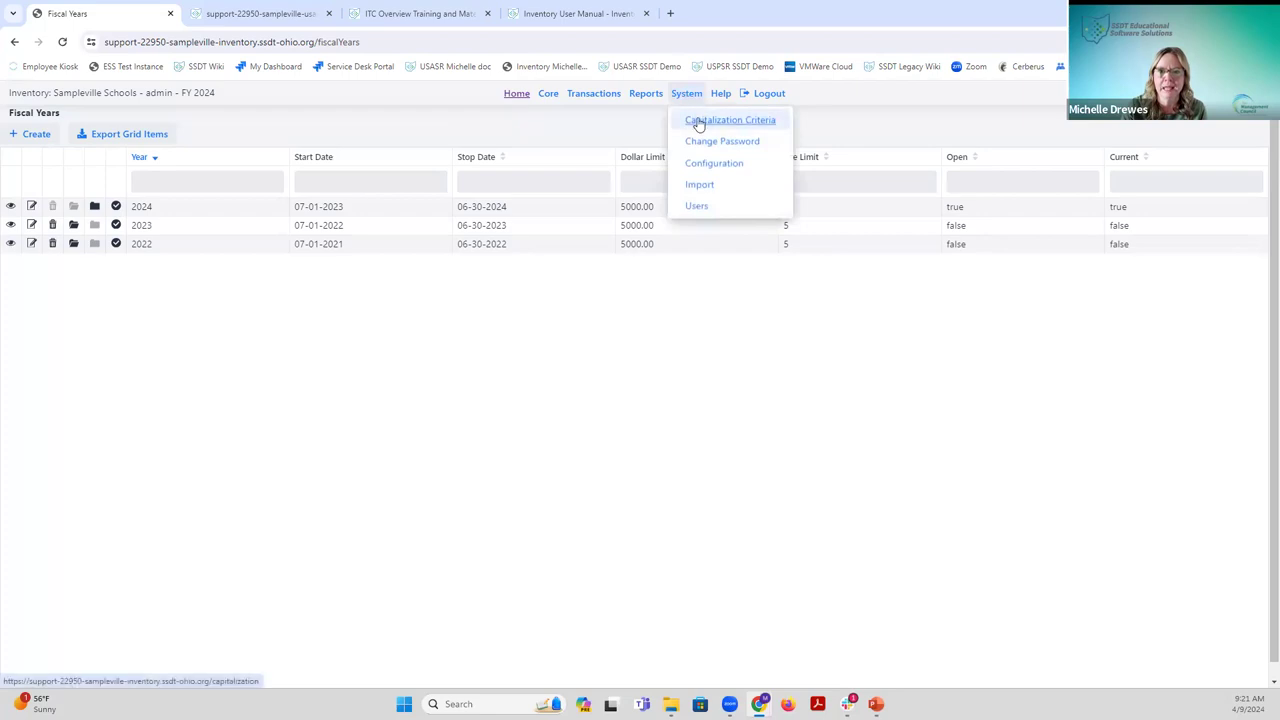
click(656, 286)
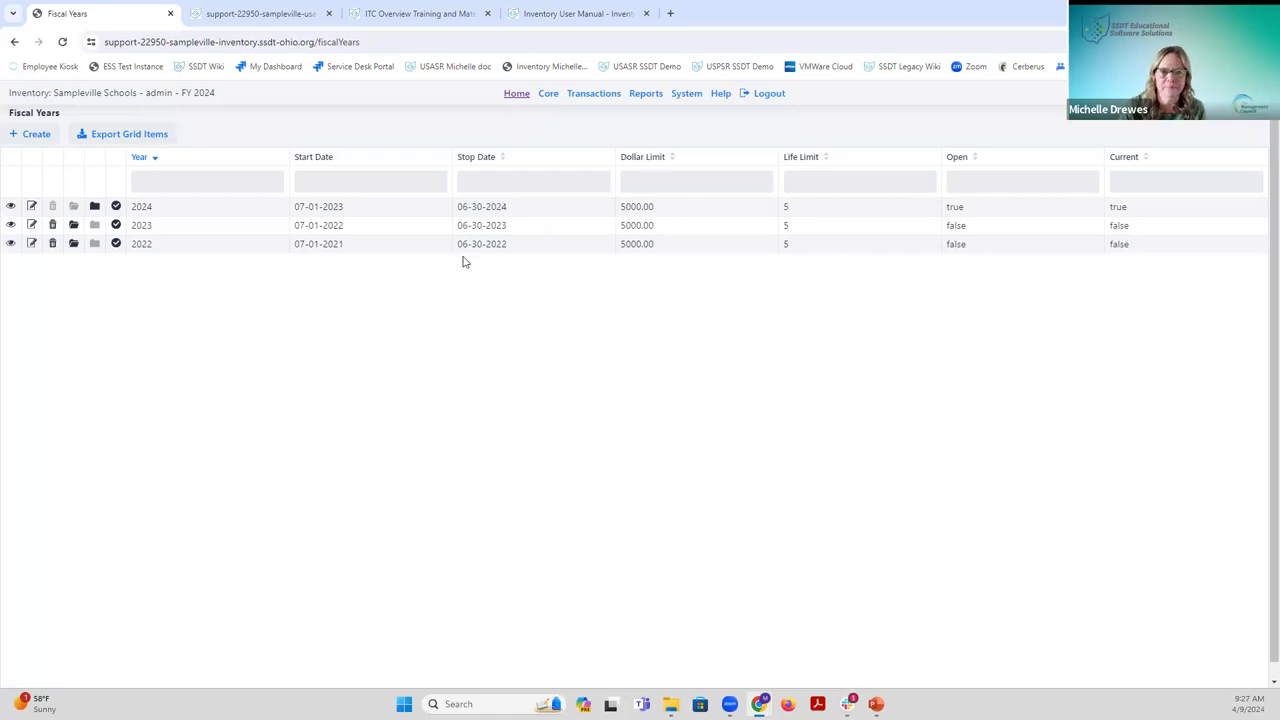
Review the function codes and the category codes with their insurance and asset classes.
click(544, 99)
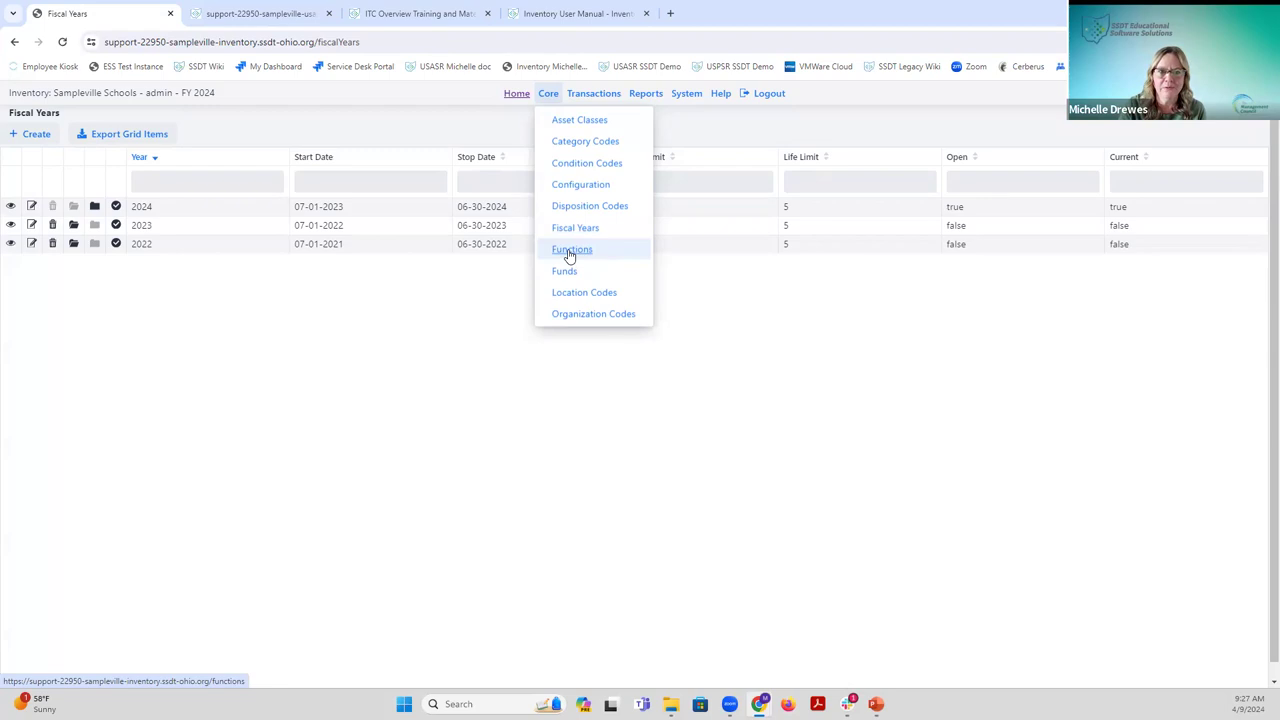
click(569, 252)
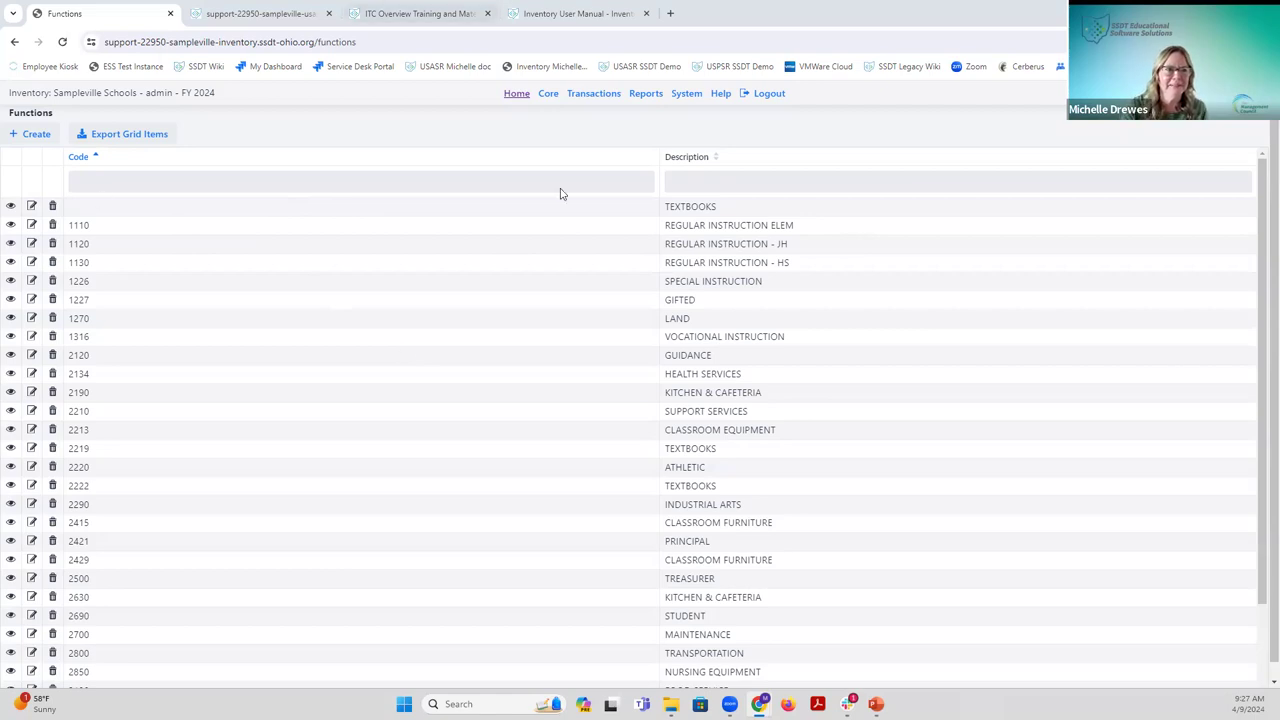
click(548, 93)
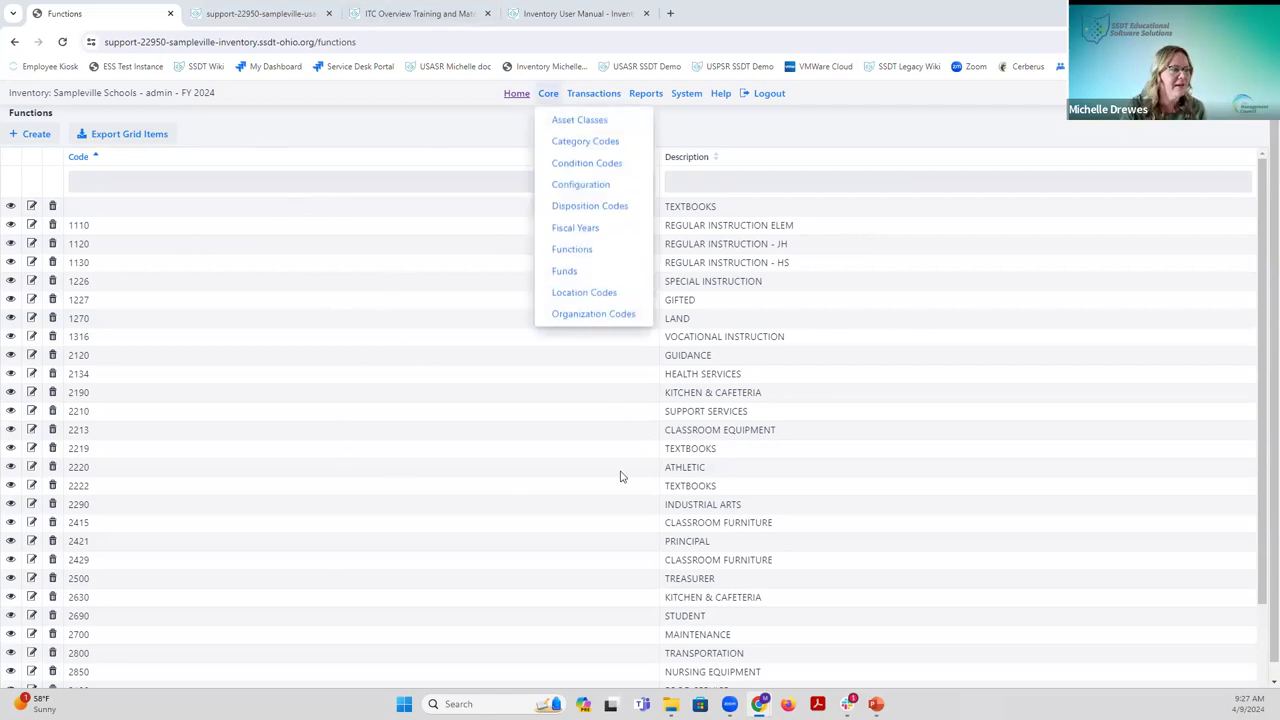
click(585, 93)
click(548, 93)
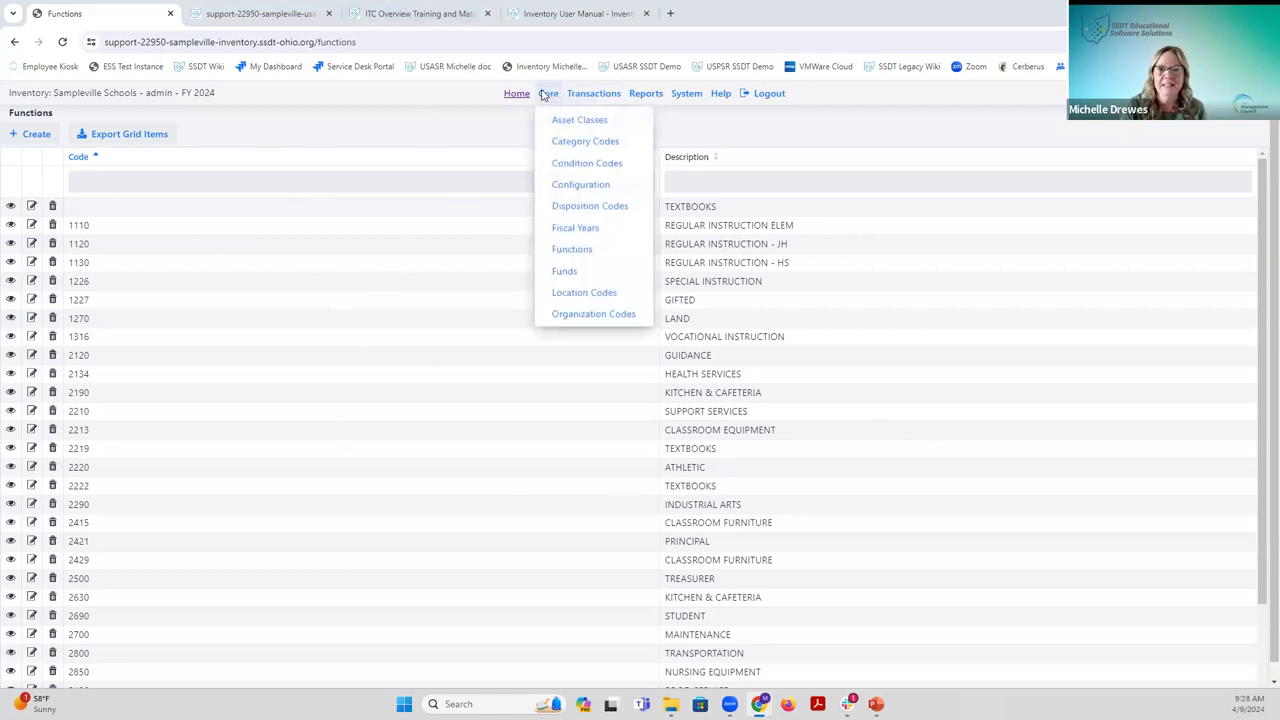
click(573, 142)
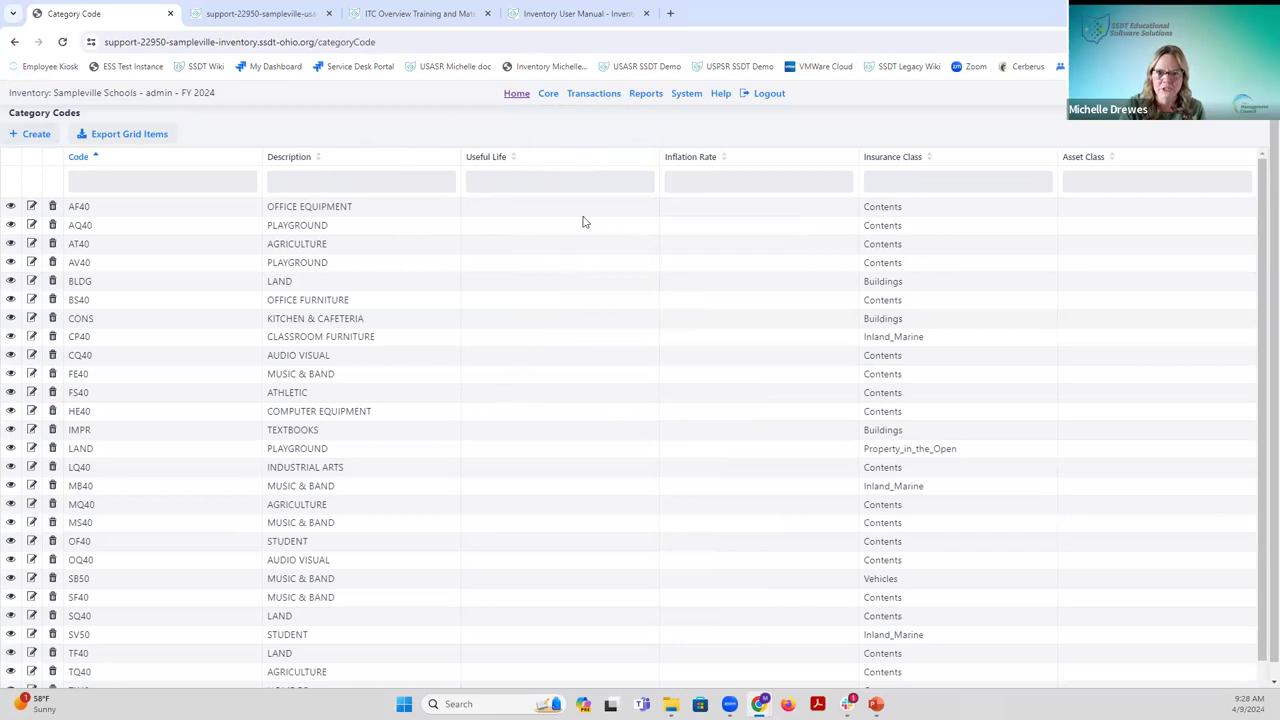
Open the Code Listing Report and add Location Codes to the selected code types.
click(636, 95)
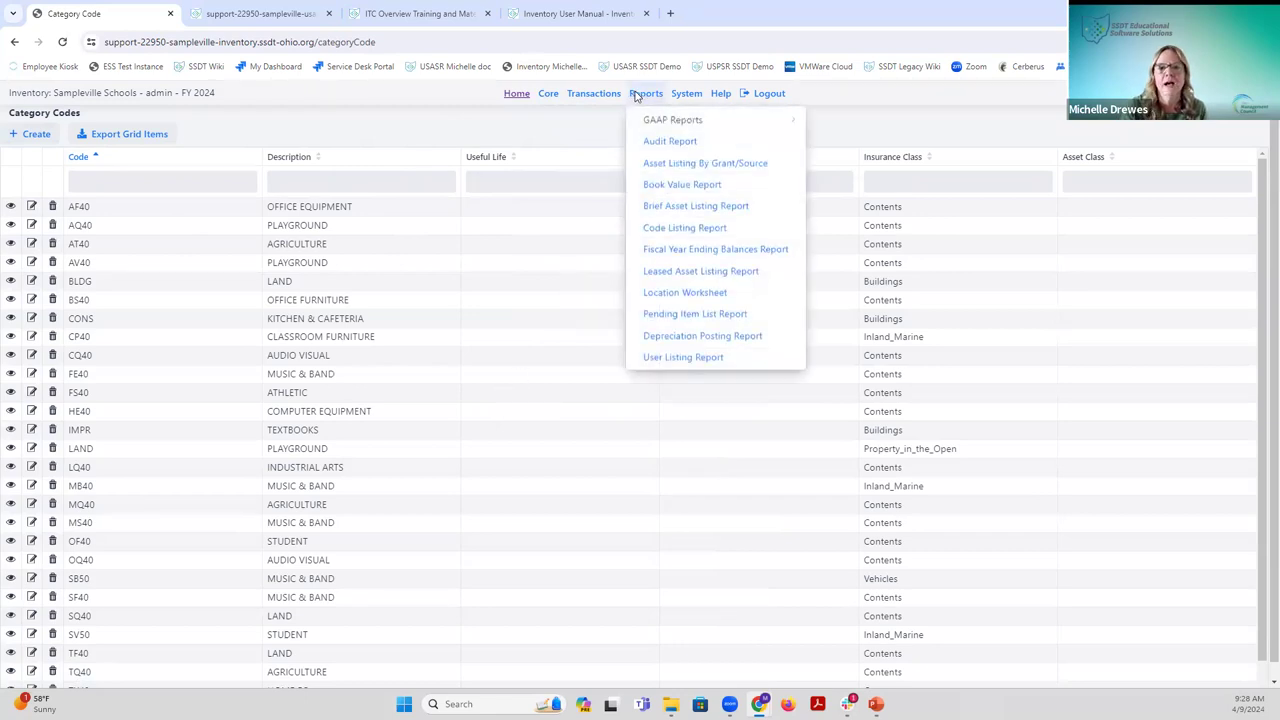
click(686, 229)
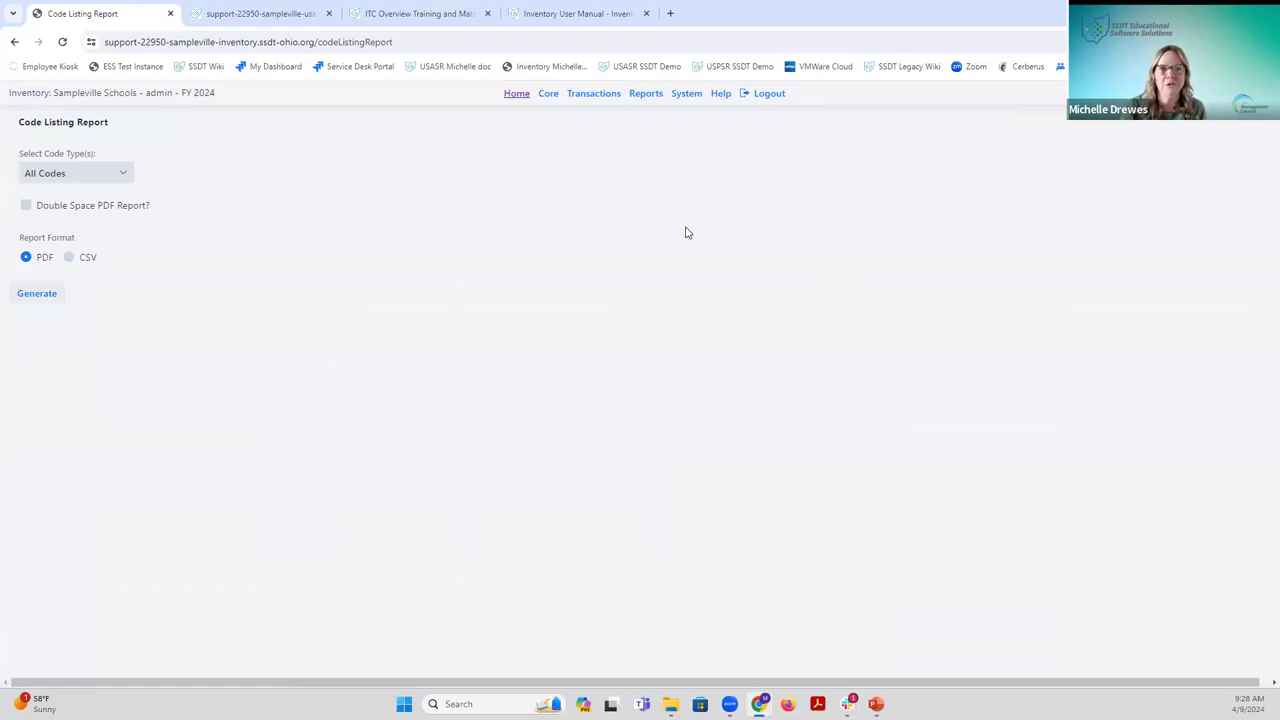
click(123, 176)
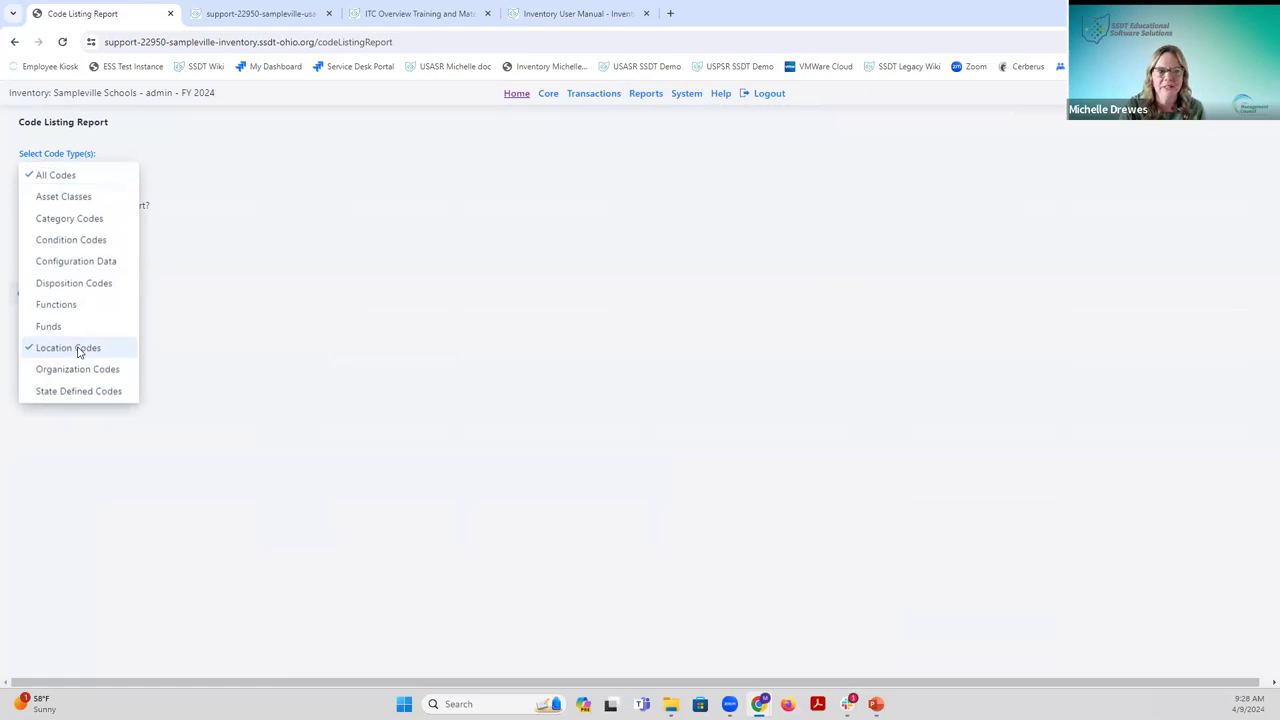
click(158, 296)
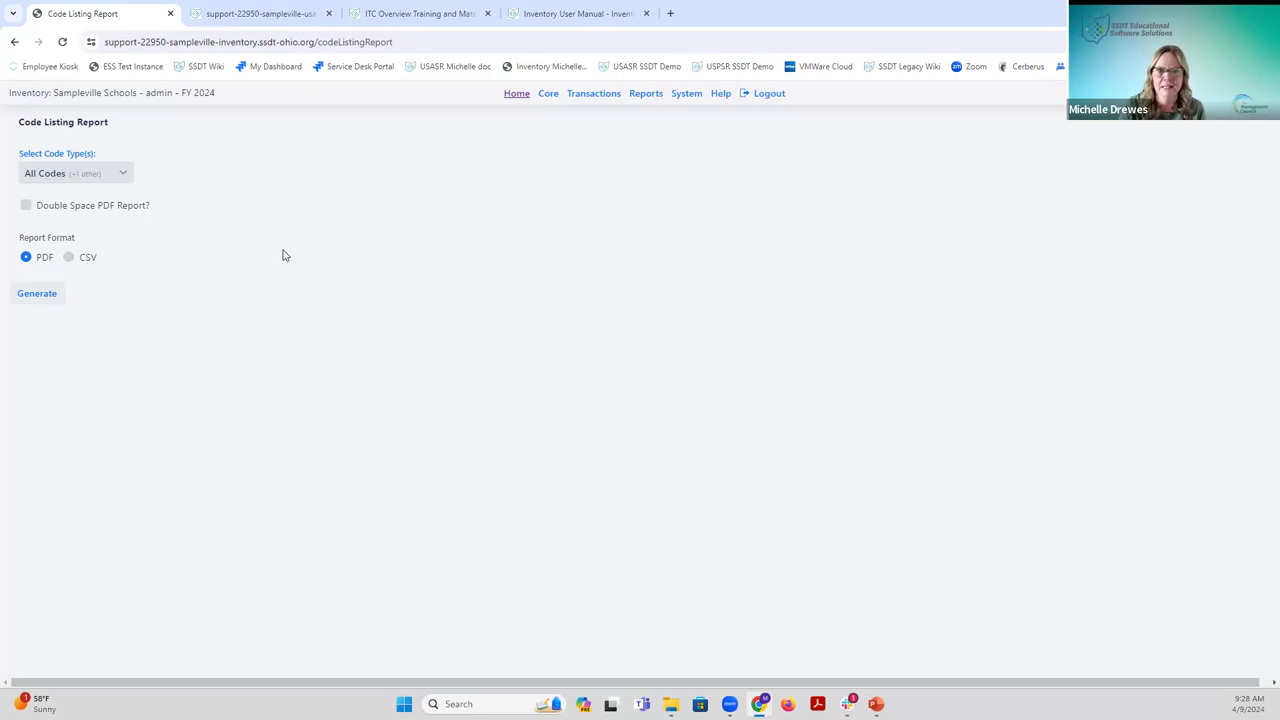
Switch to the Inventory Overview presentation in PowerPoint at the Transactions Overview slide.
click(548, 94)
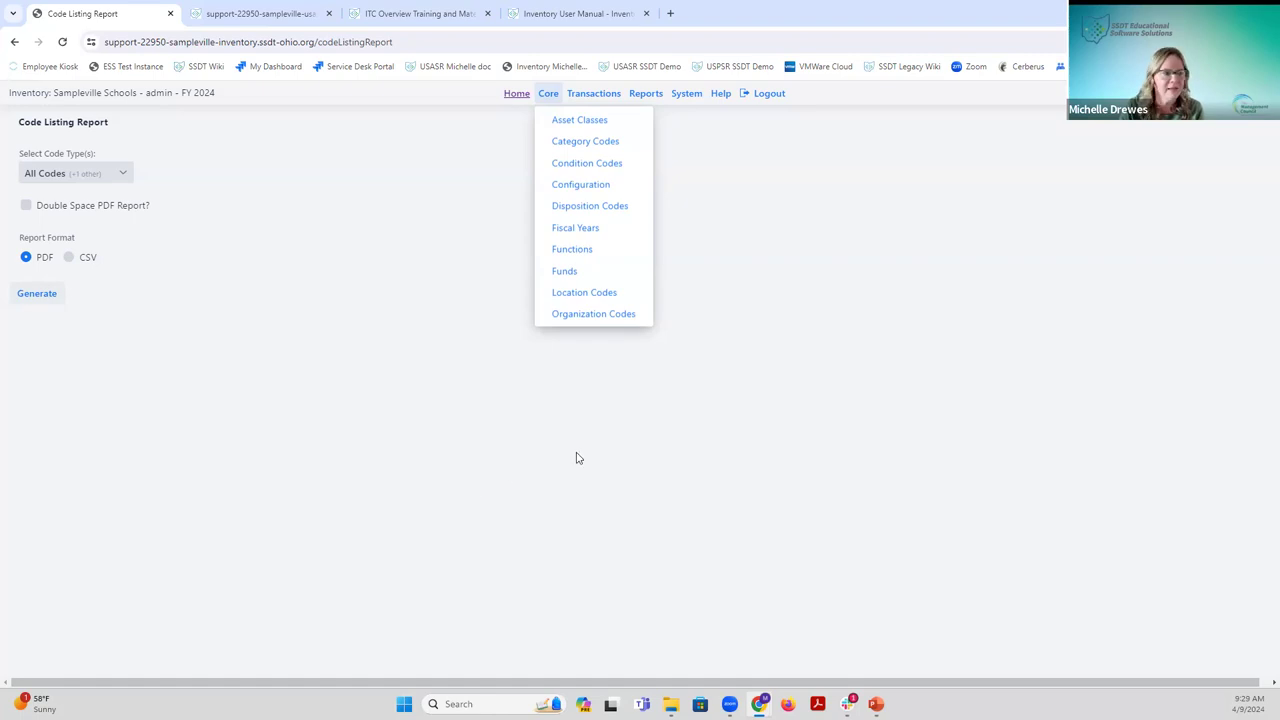
mouse_move(597, 97)
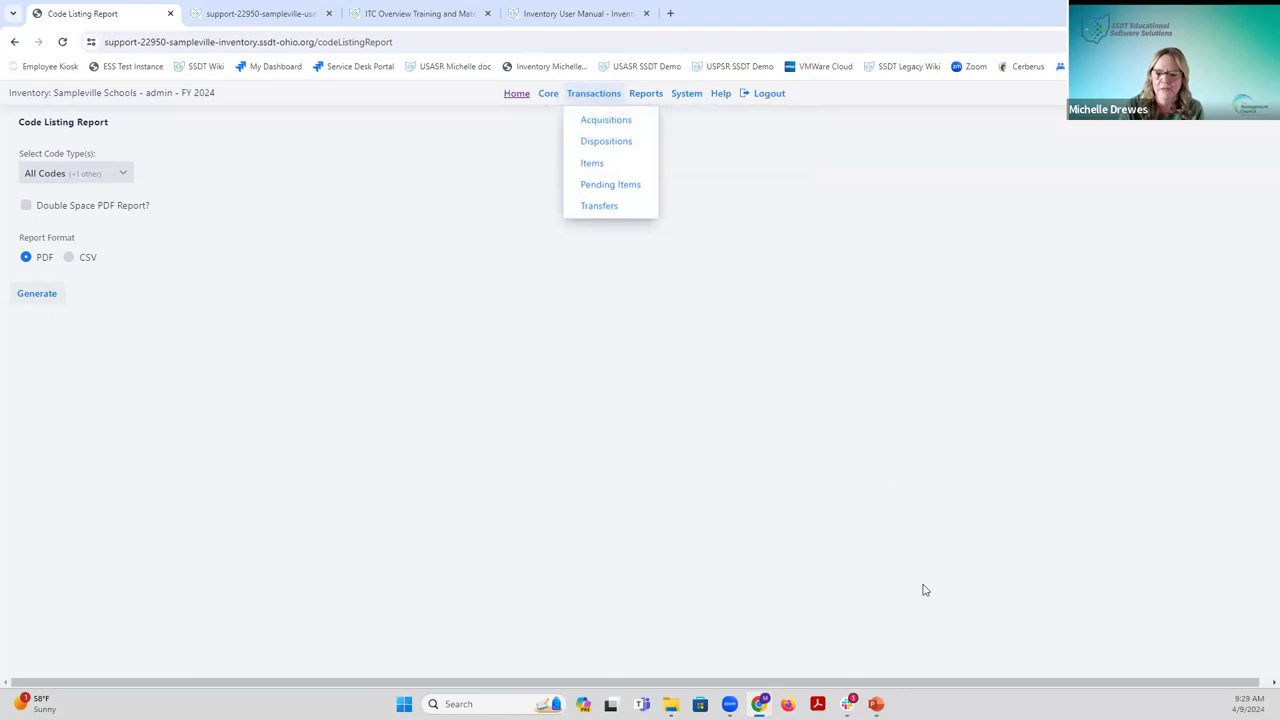
click(876, 704)
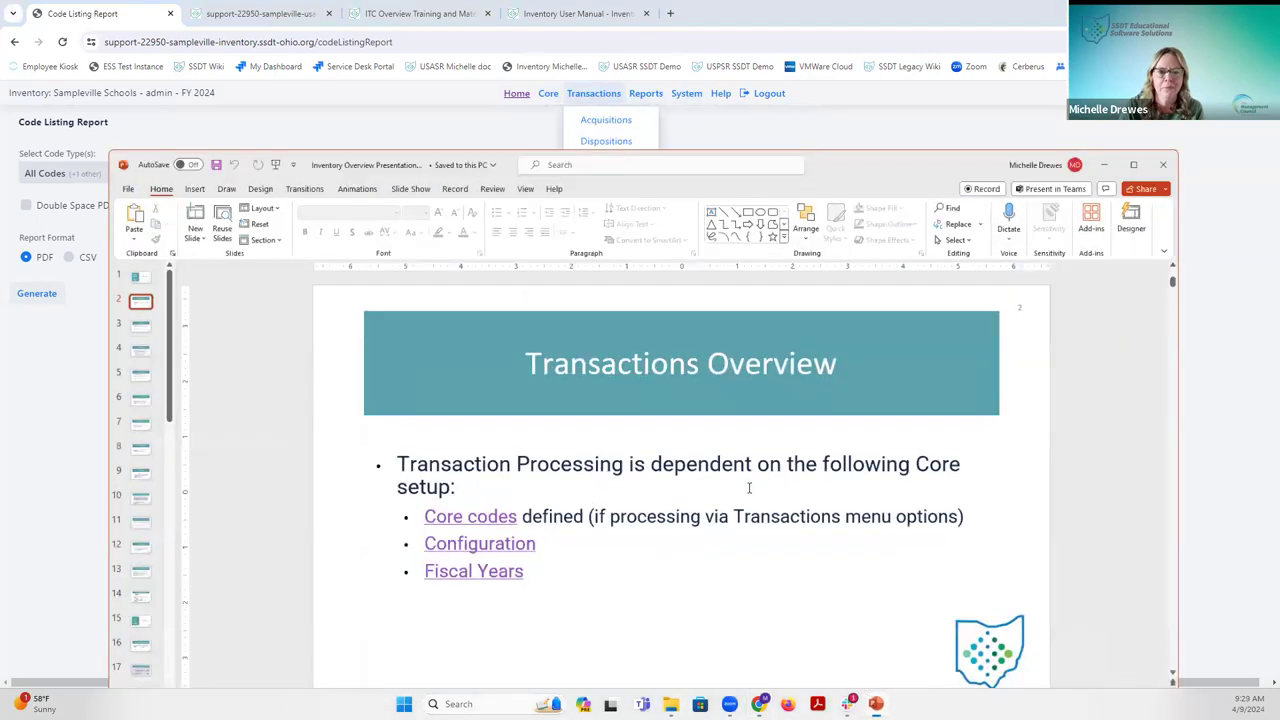
Advance through the Grid Tips and Item Transactions slides, and switch to the inventory system's Items grid.
key(Page_Down)
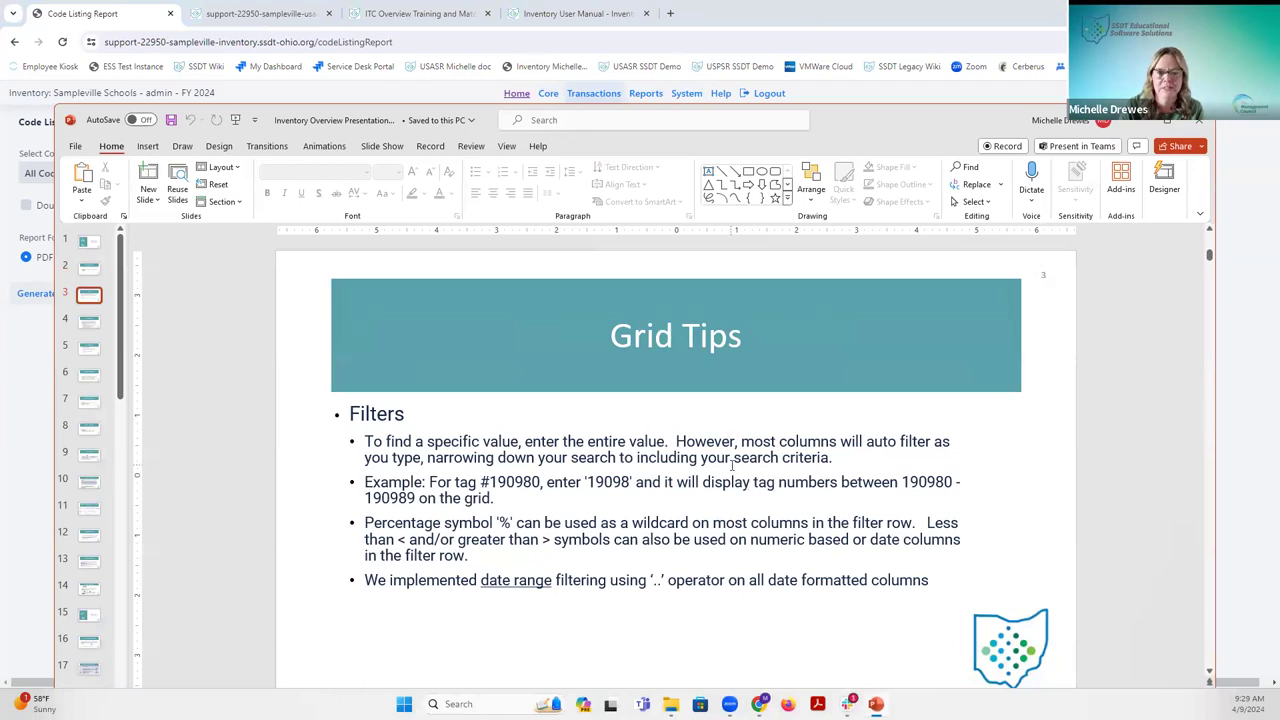
key(Page_Down)
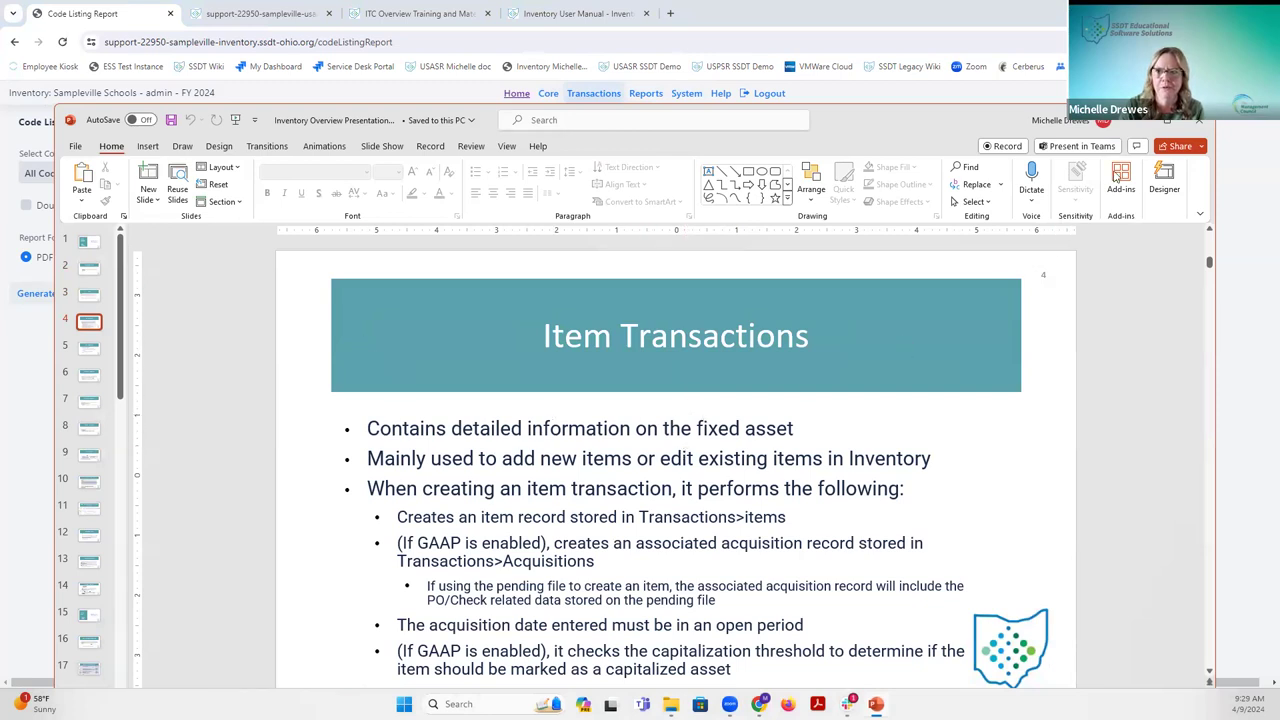
click(1135, 122)
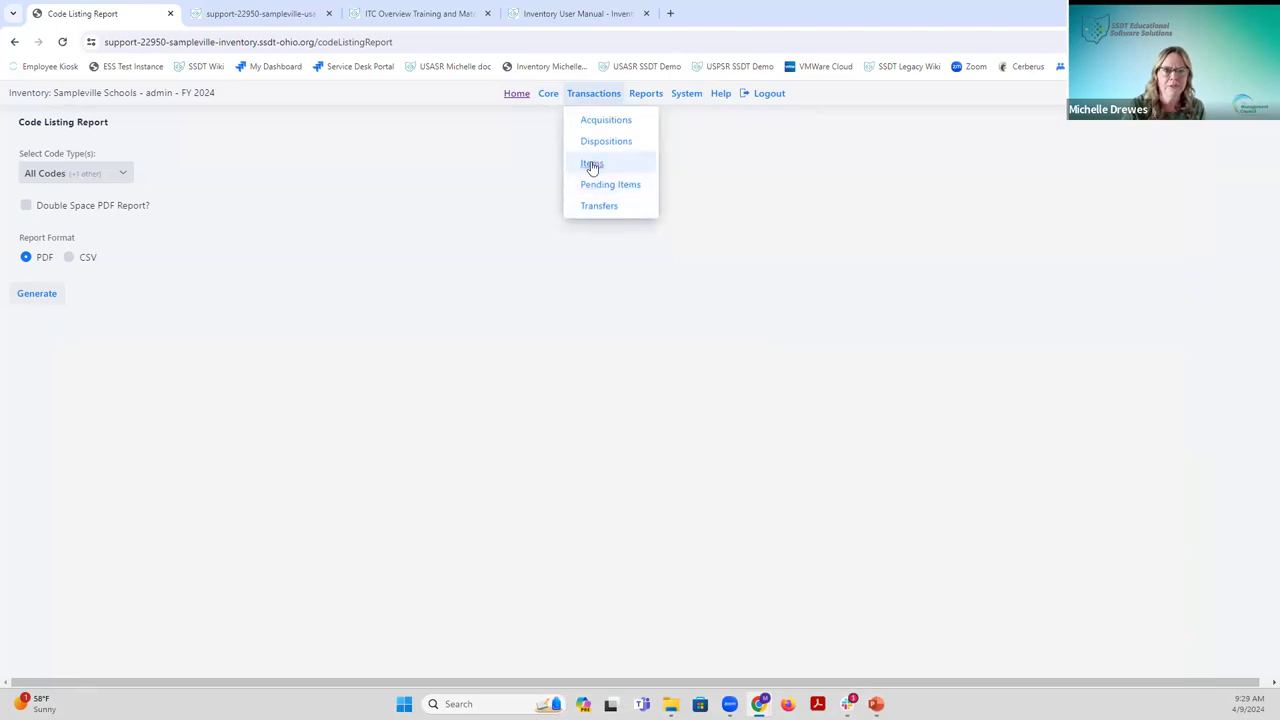
click(591, 165)
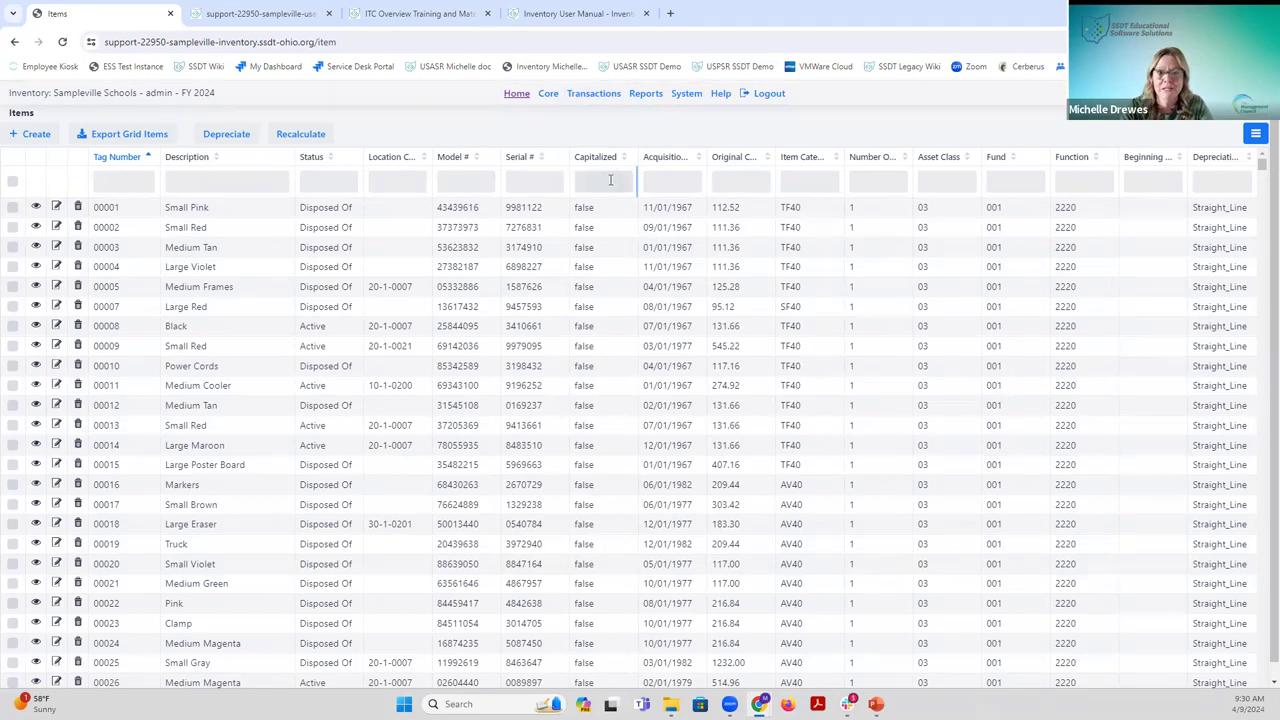
Filter the items by Status with "a" and sort them by acquisition date, newest first.
click(317, 186)
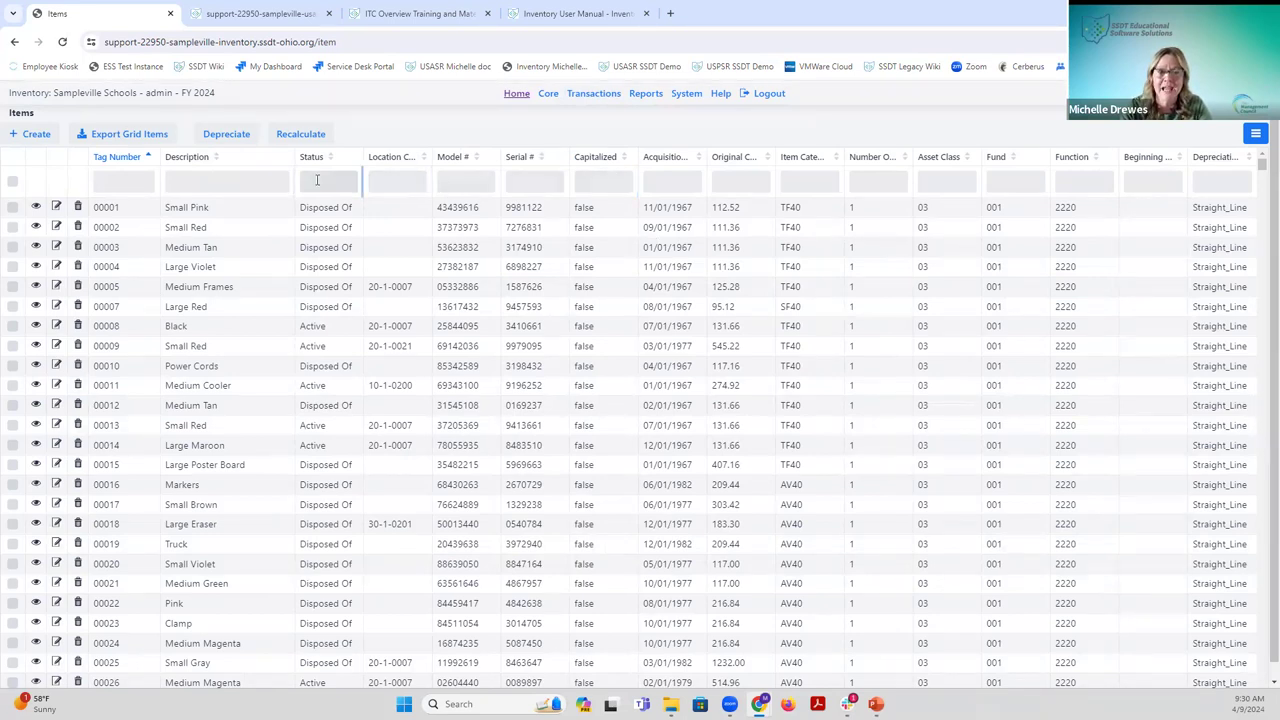
text(a)
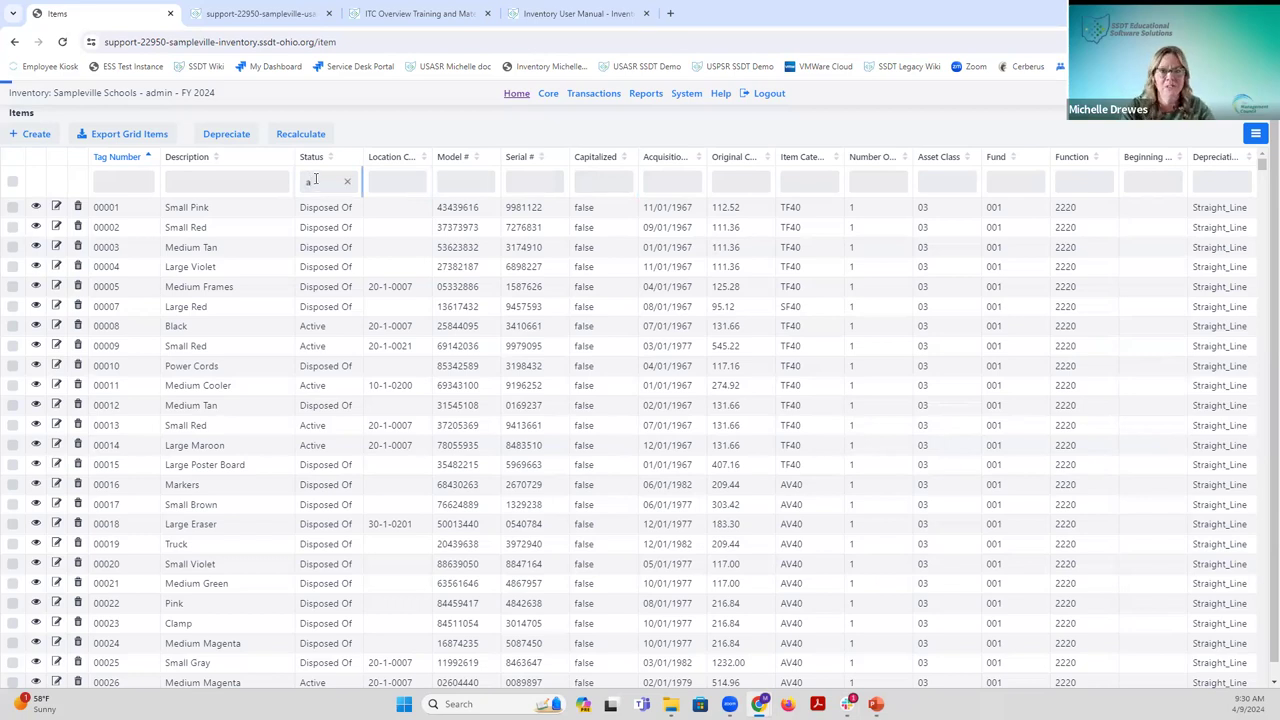
click(403, 212)
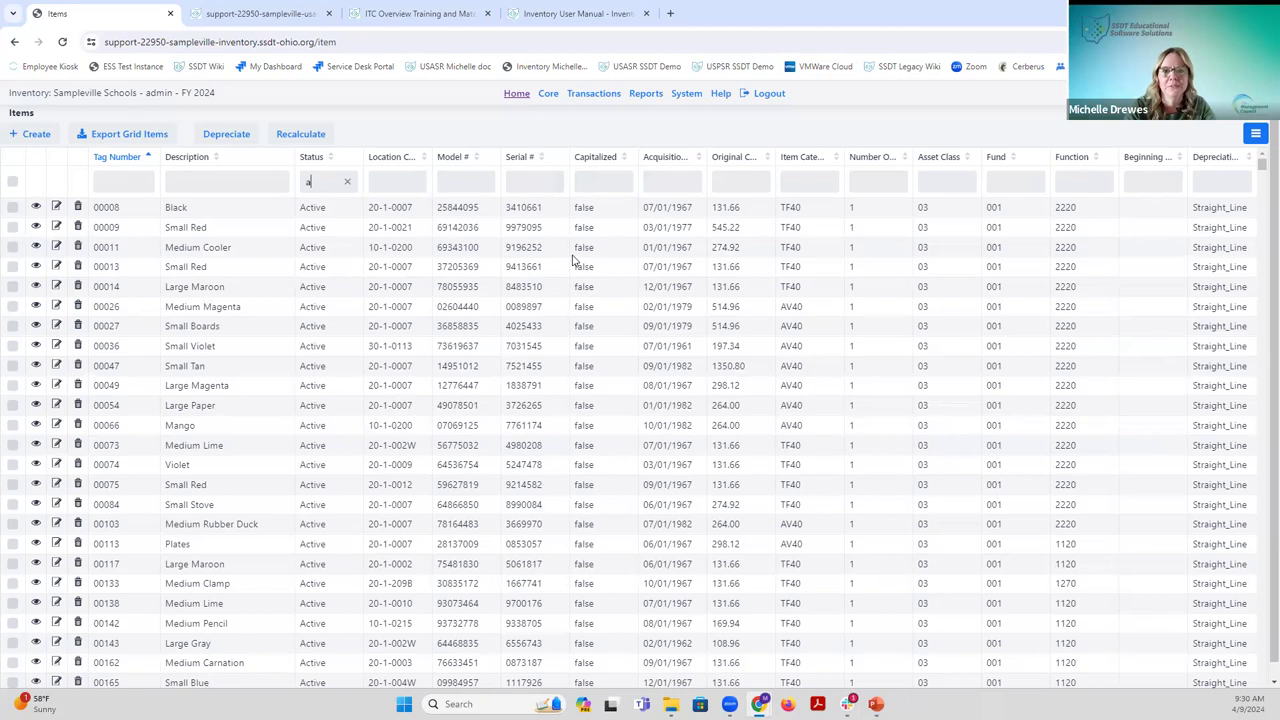
click(695, 160)
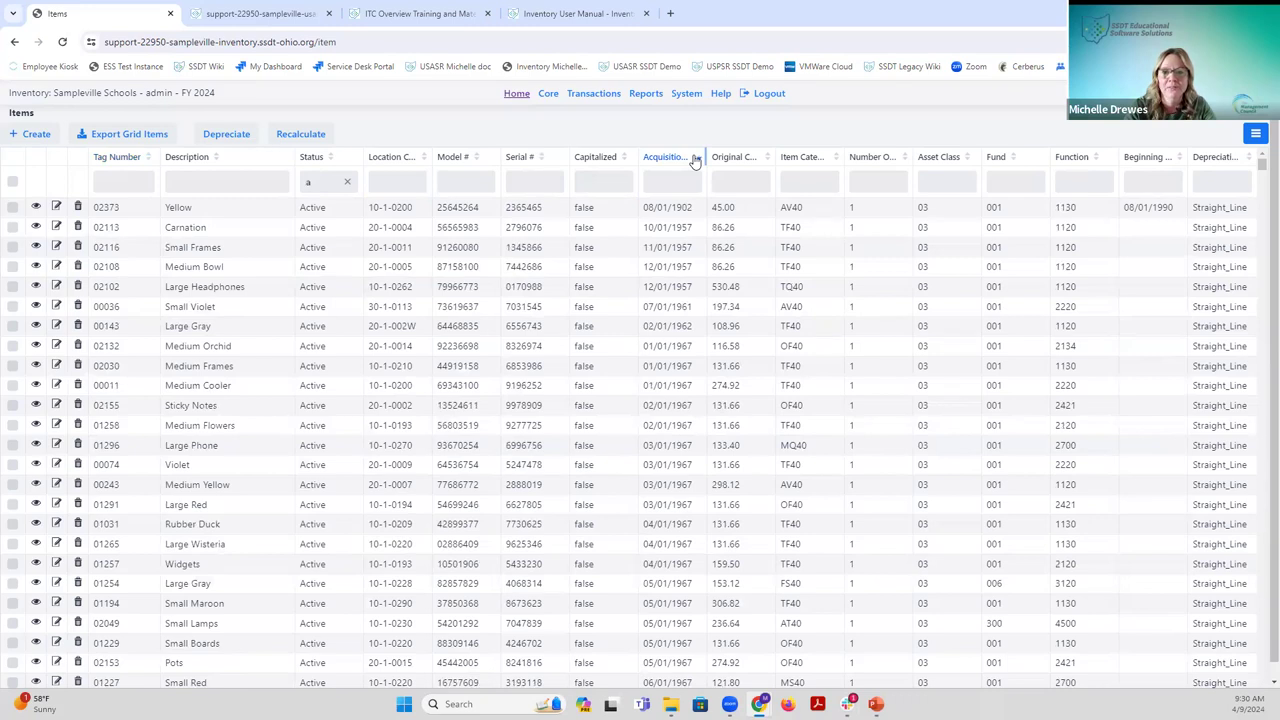
click(695, 160)
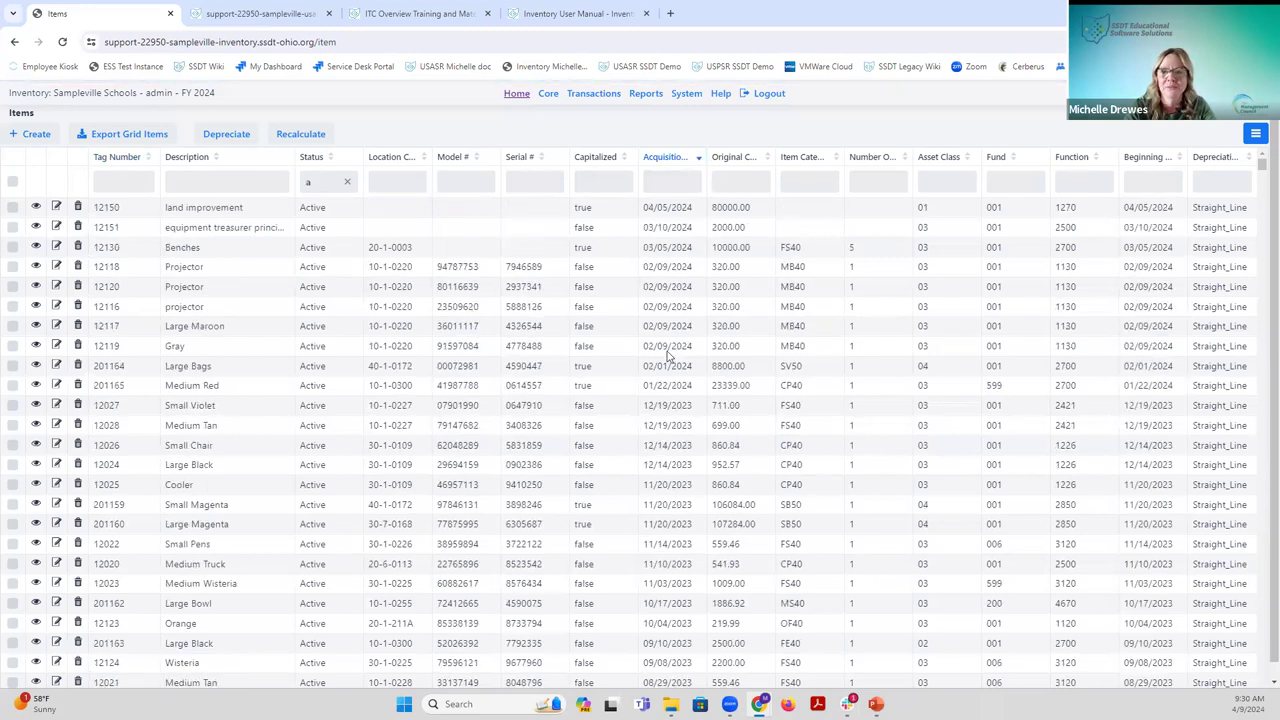
scroll(770, 392, down, 2)
scroll(795, 397, up, 2)
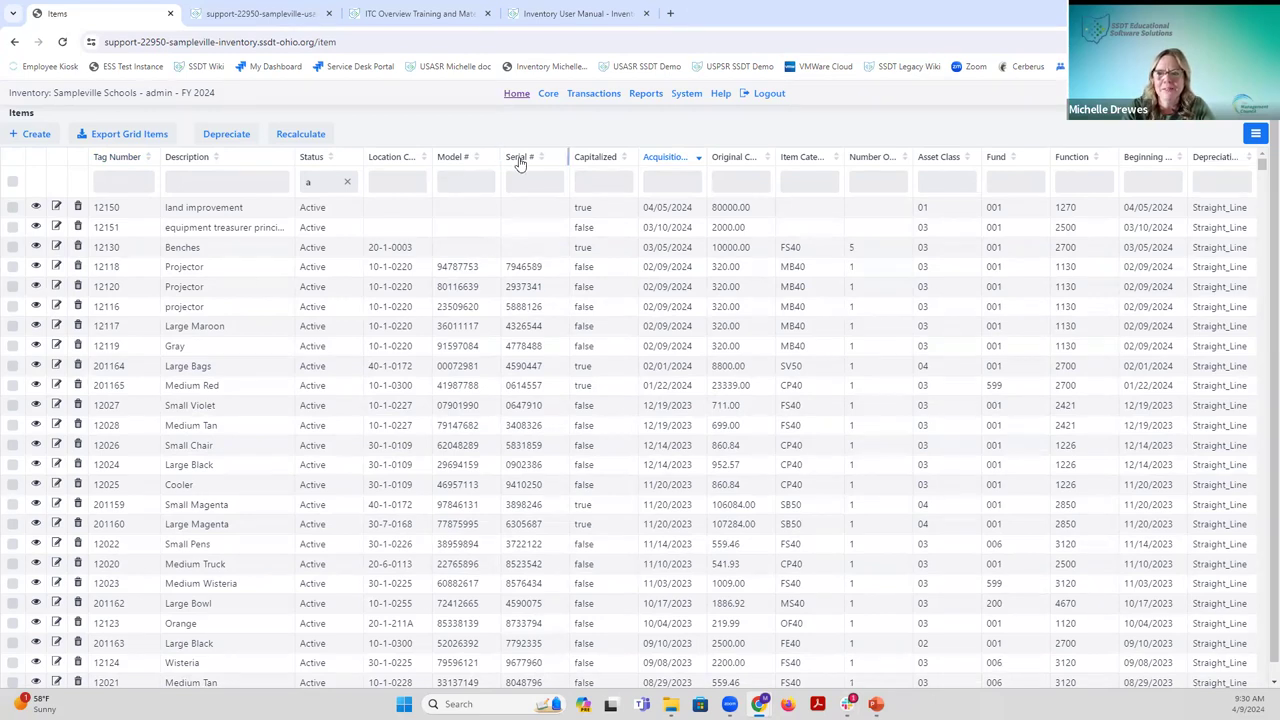
Review the list of available grid columns and clear the Status filter.
click(1254, 136)
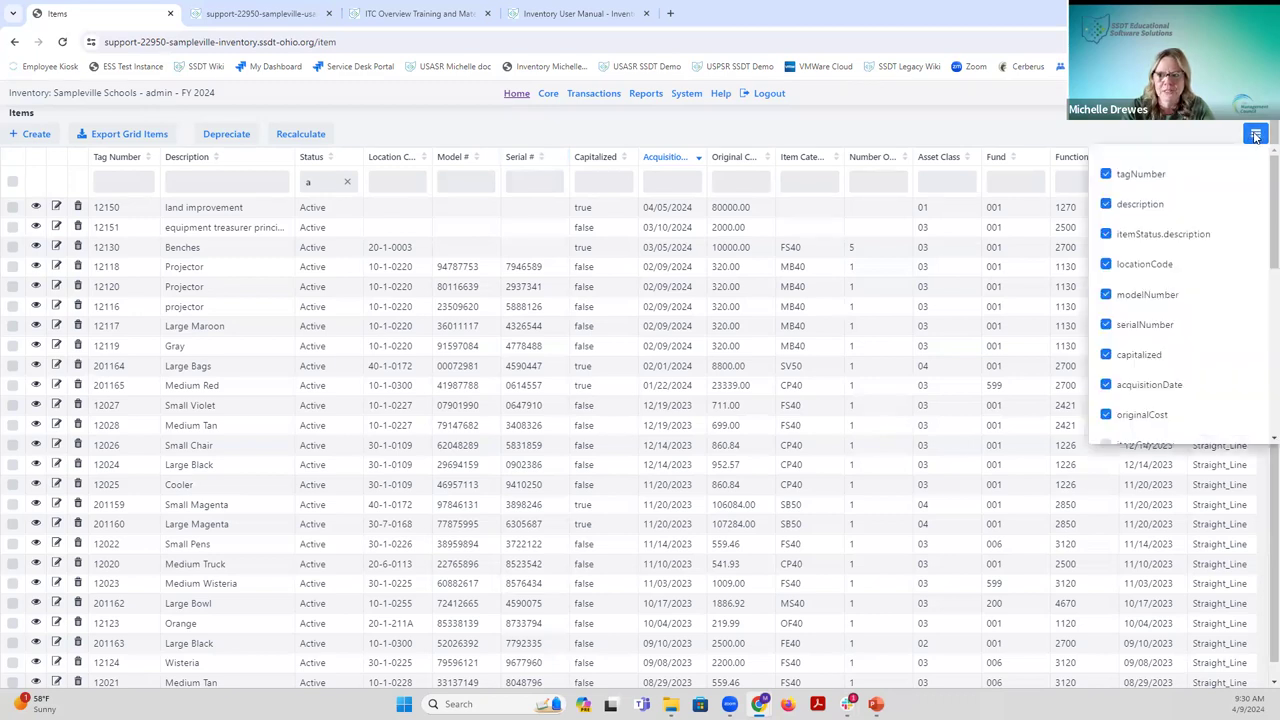
click(1040, 135)
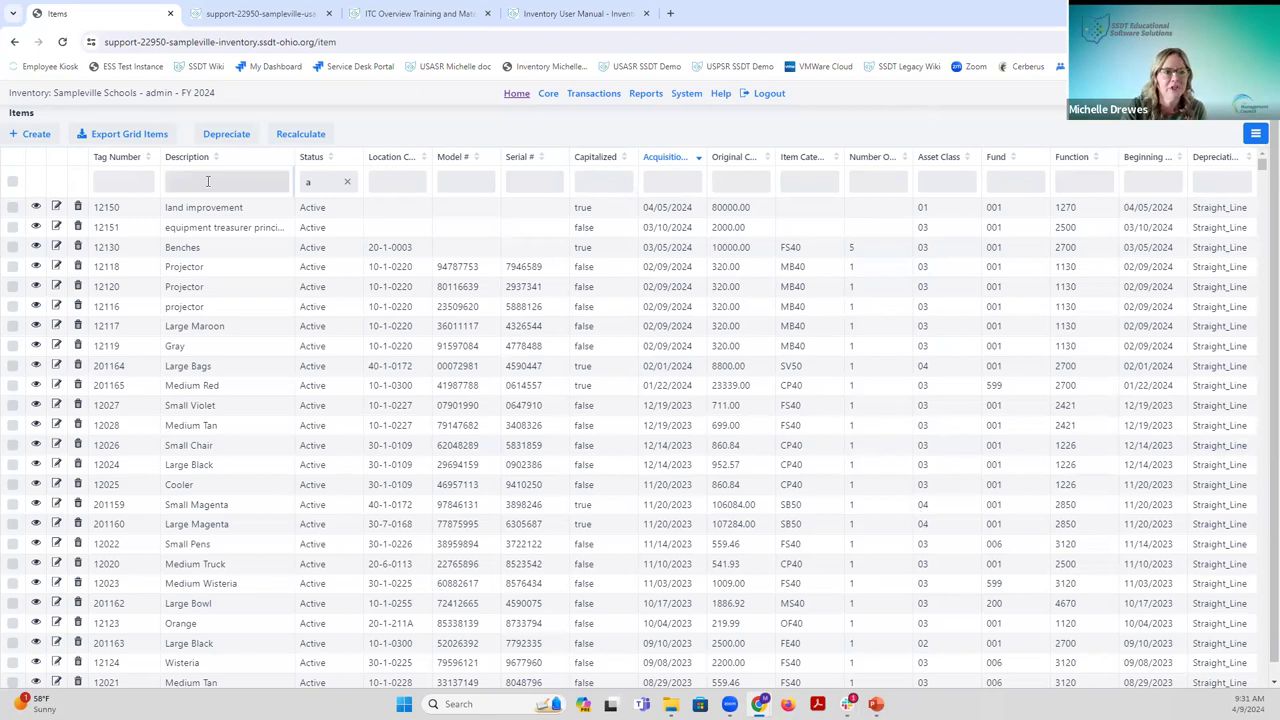
click(348, 184)
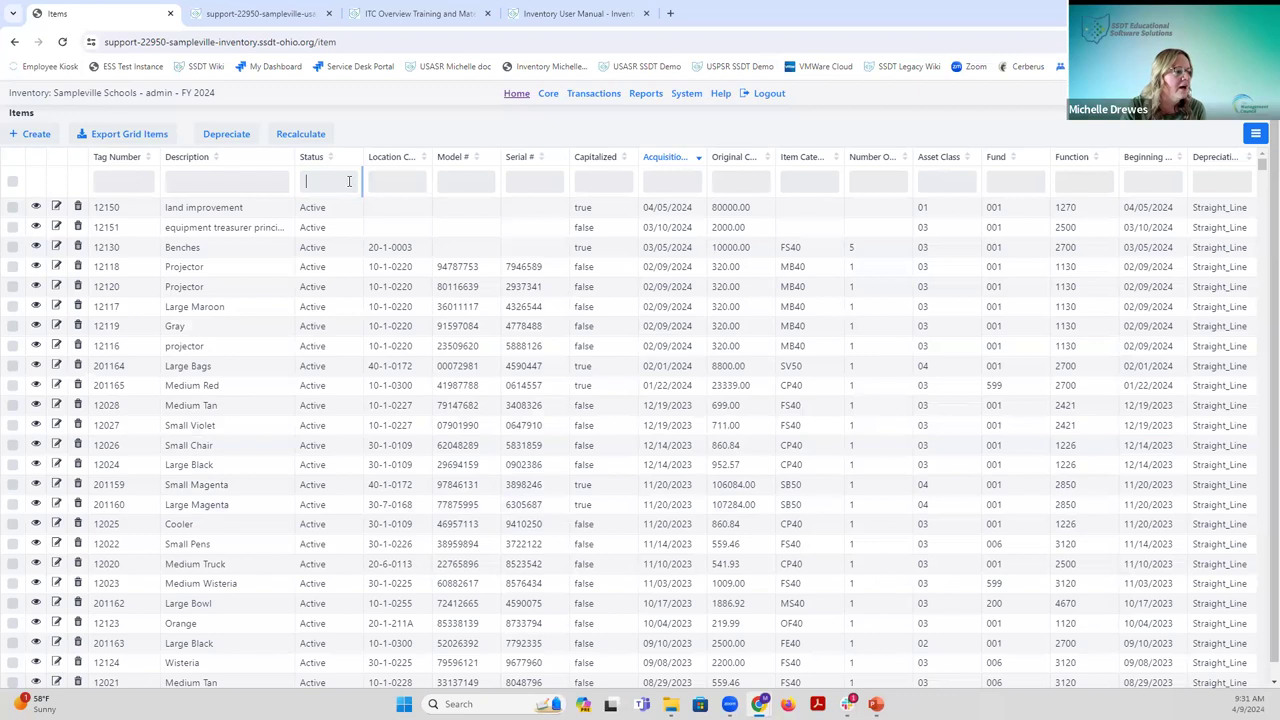
Filter the items by Tag Number with 1211 and sort them by tag number in ascending order.
click(119, 185)
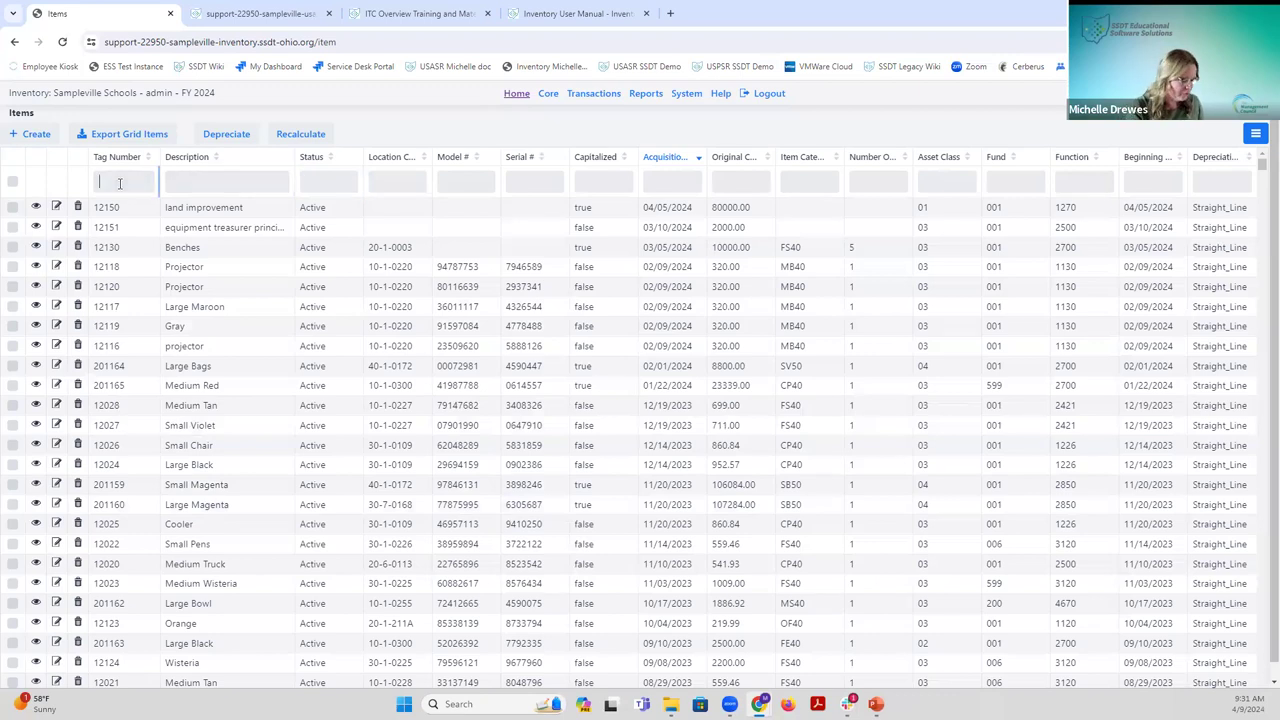
text(1211)
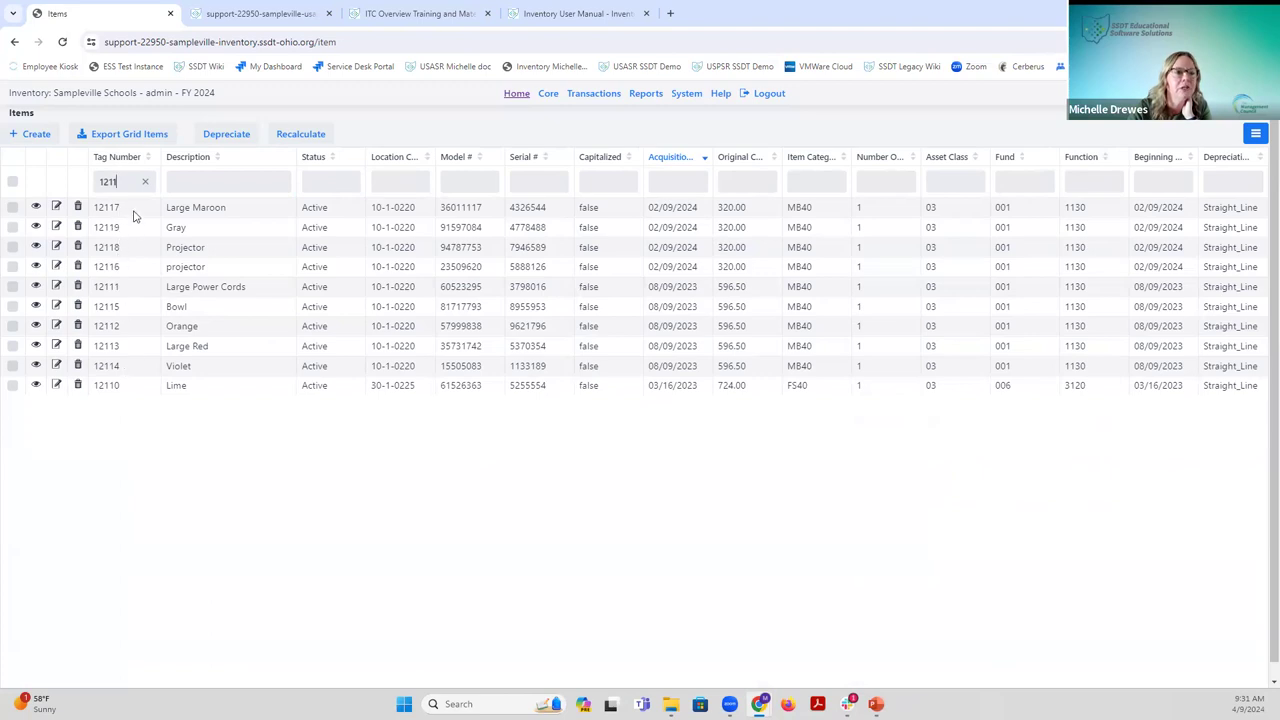
click(147, 158)
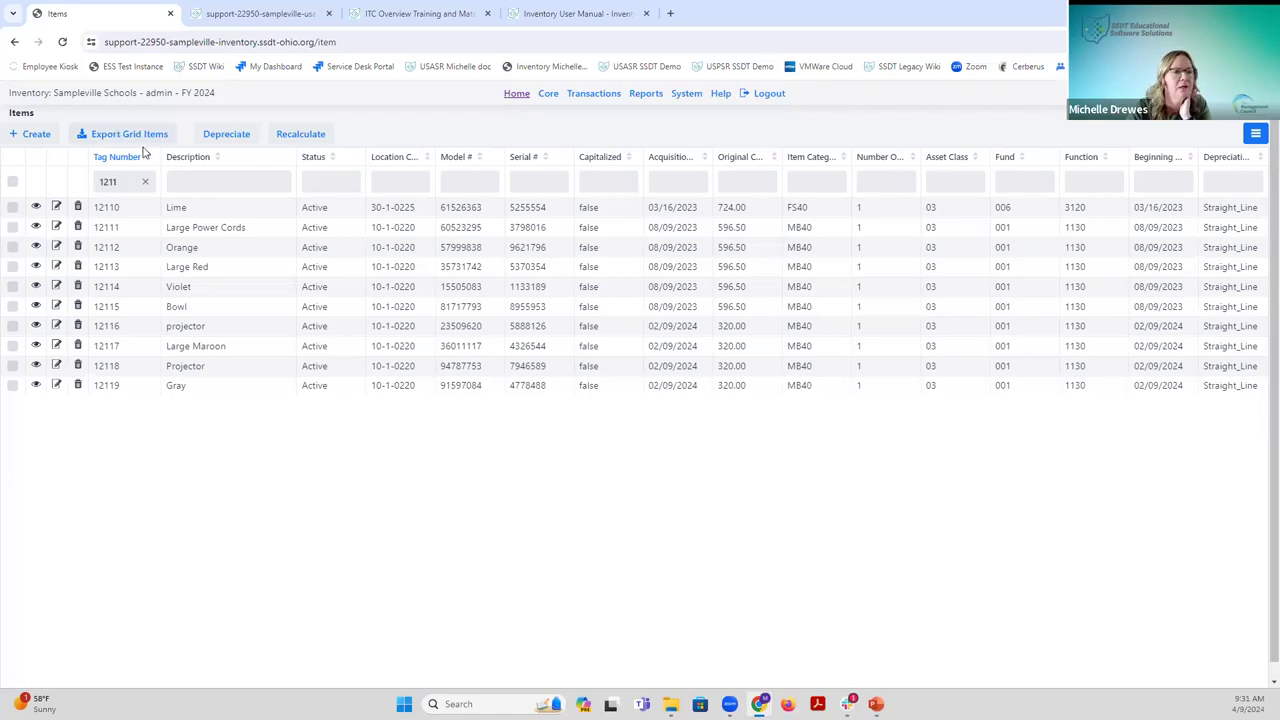
Clear the Tag Number filter and filter the items by Description with "truck".
click(144, 184)
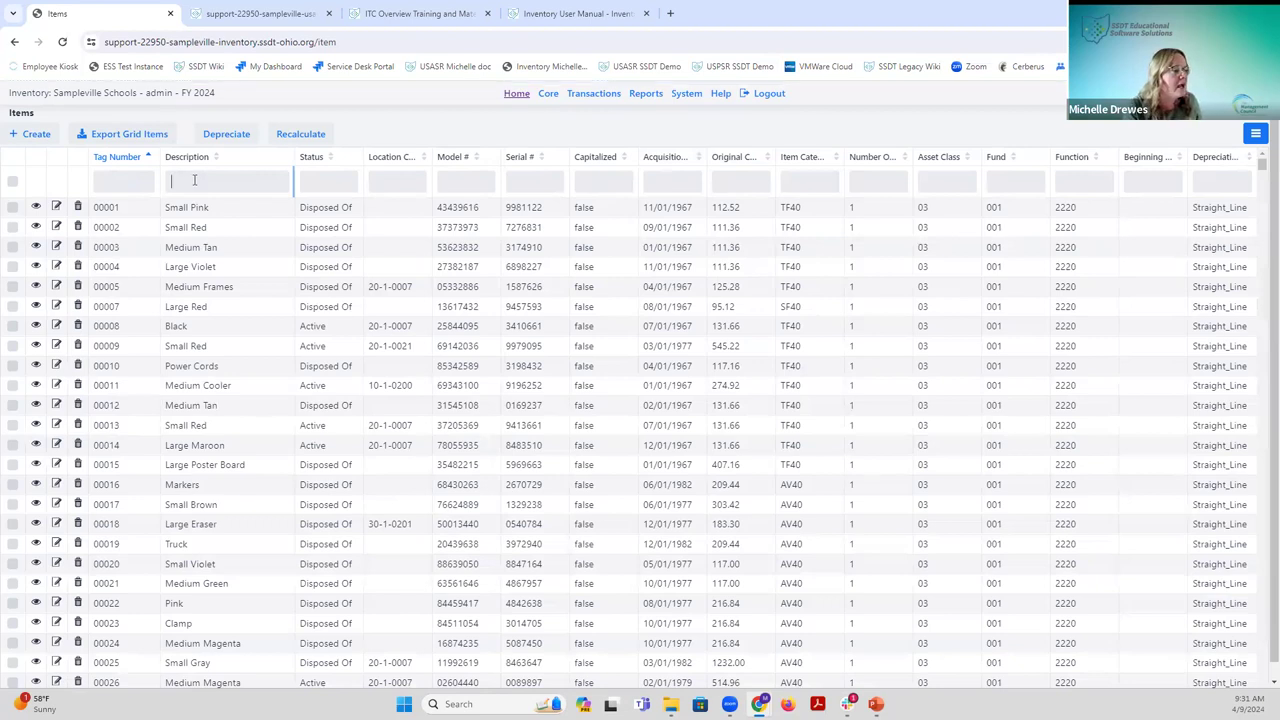
text(truc)
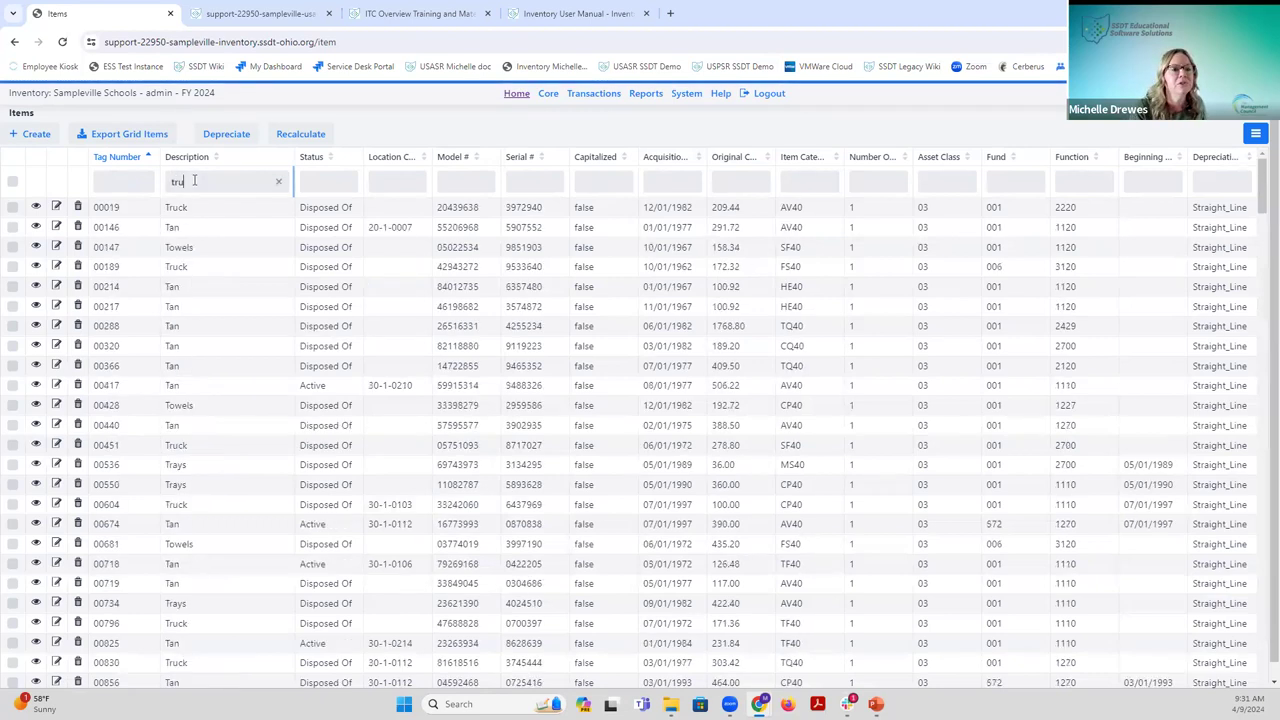
double_click(194, 181)
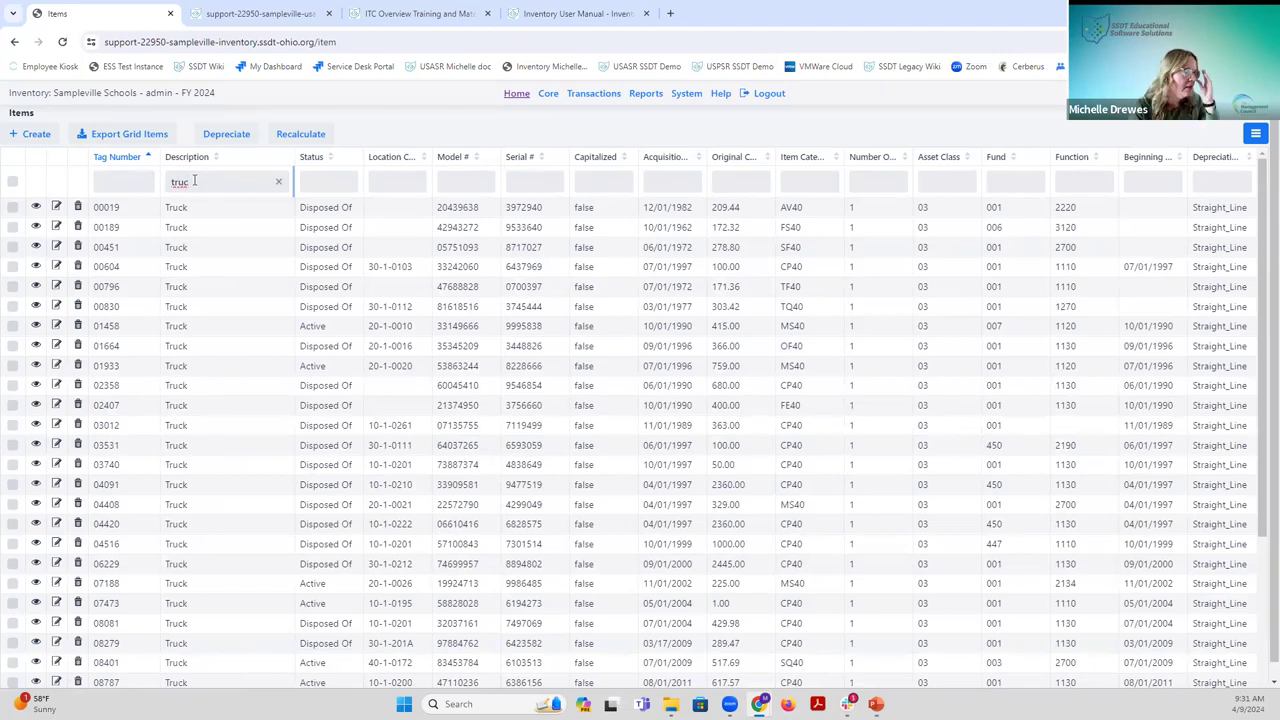
text(k)
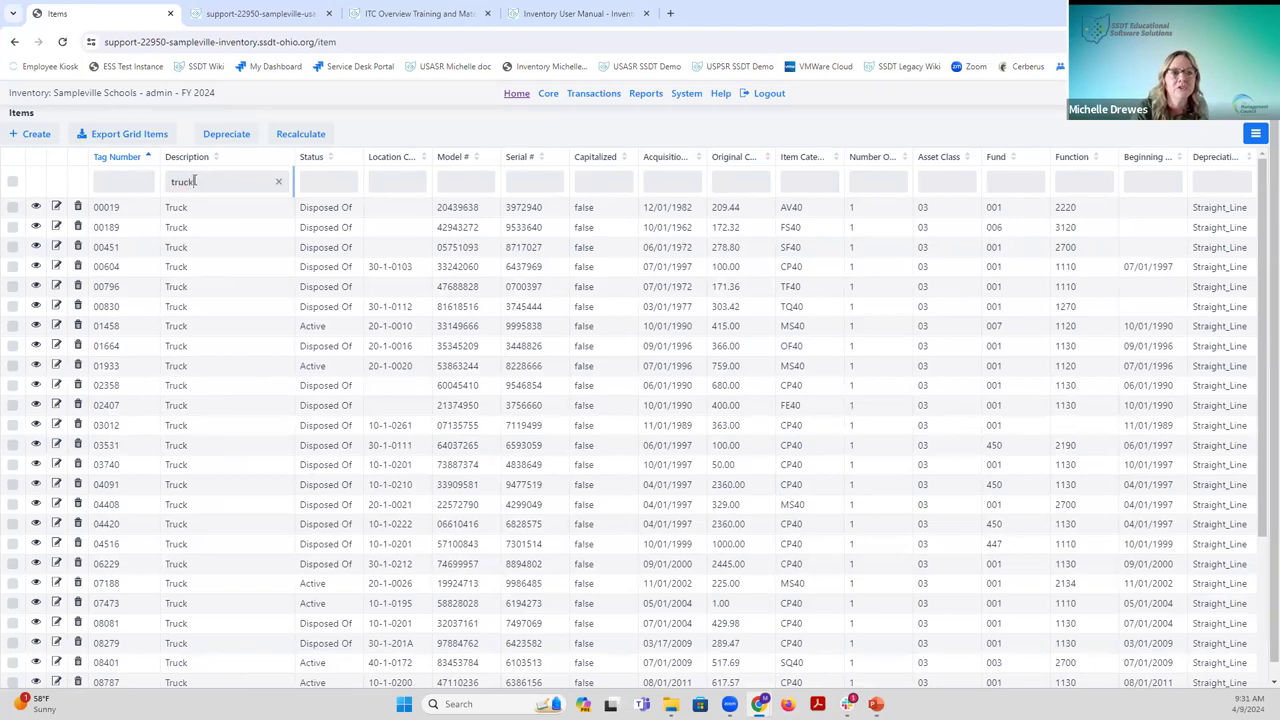
Change the Description filter to "%truck" with a leading wildcard, also trying a trailing wildcard as "%truck%".
key(Left)
key(Left)
key(Left)
key(Left)
key(Left)
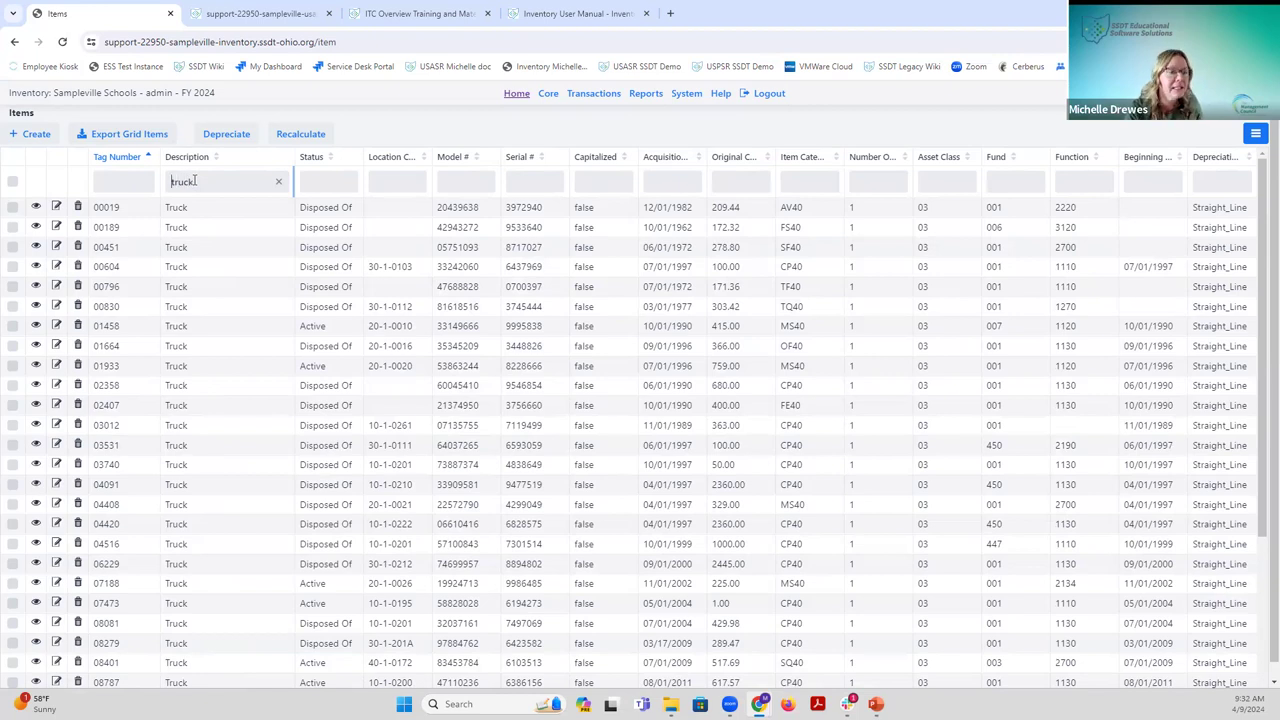
text(%)
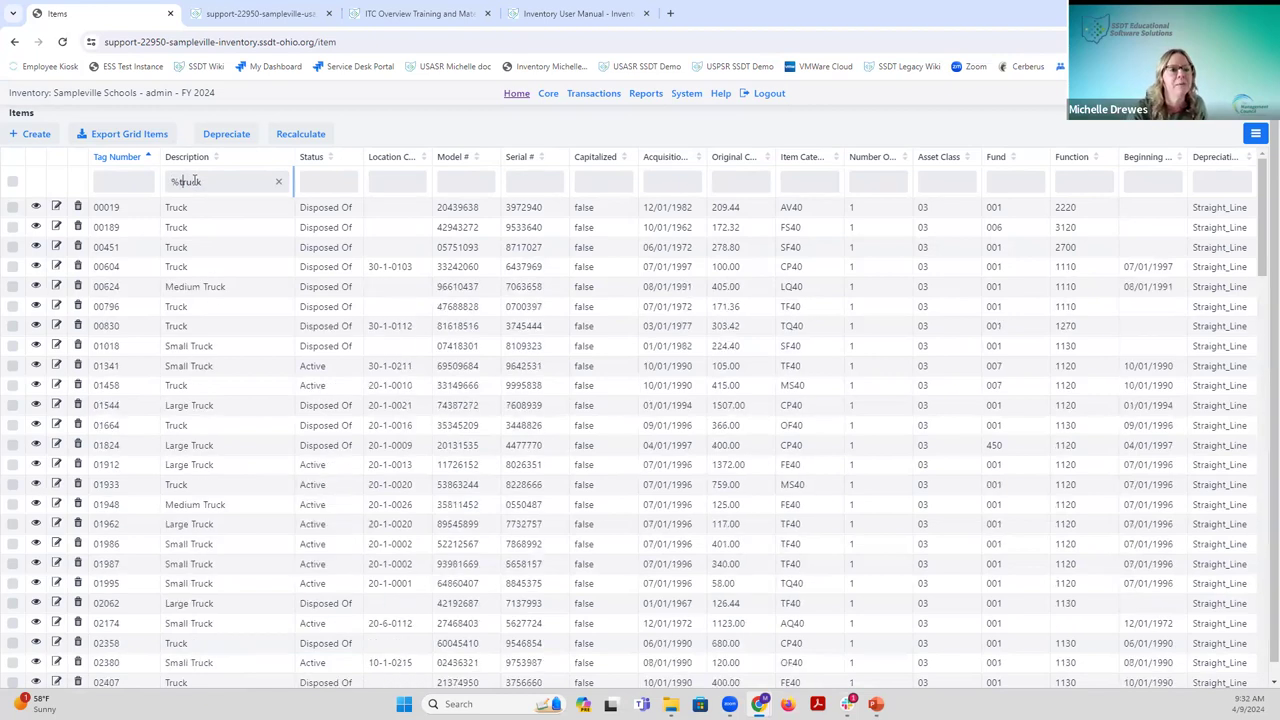
text(%)
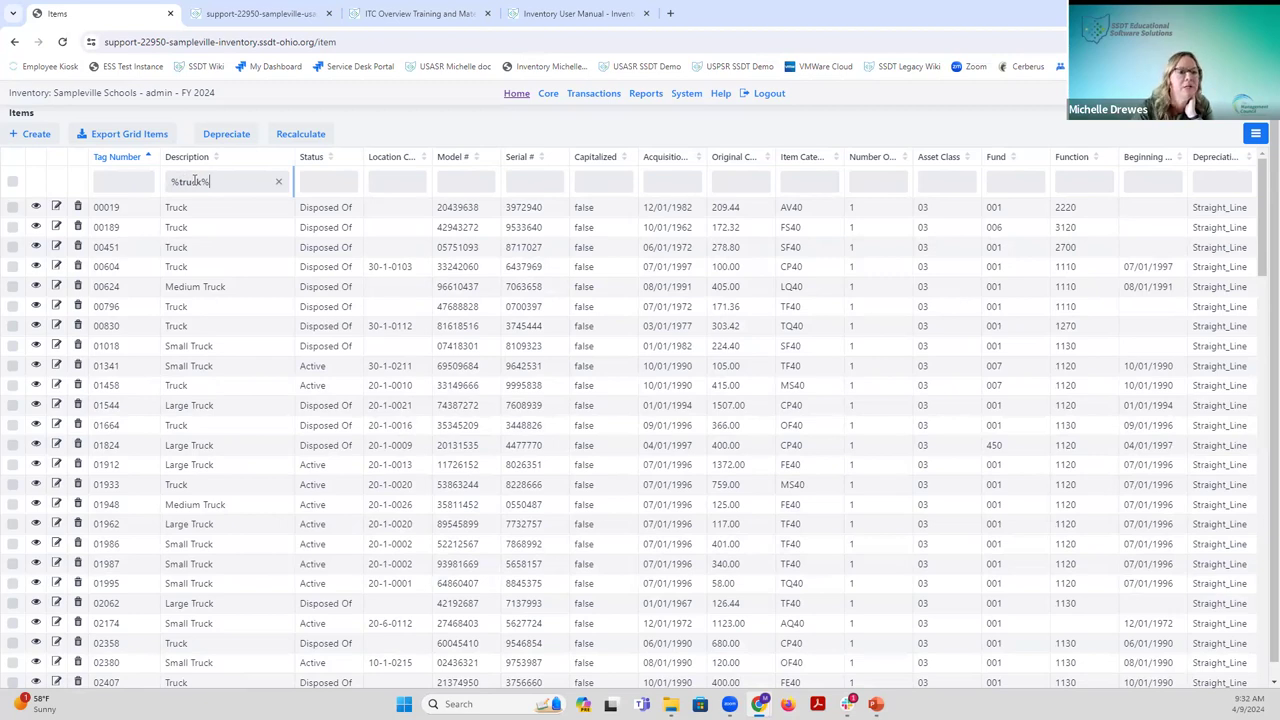
key(BackSpace)
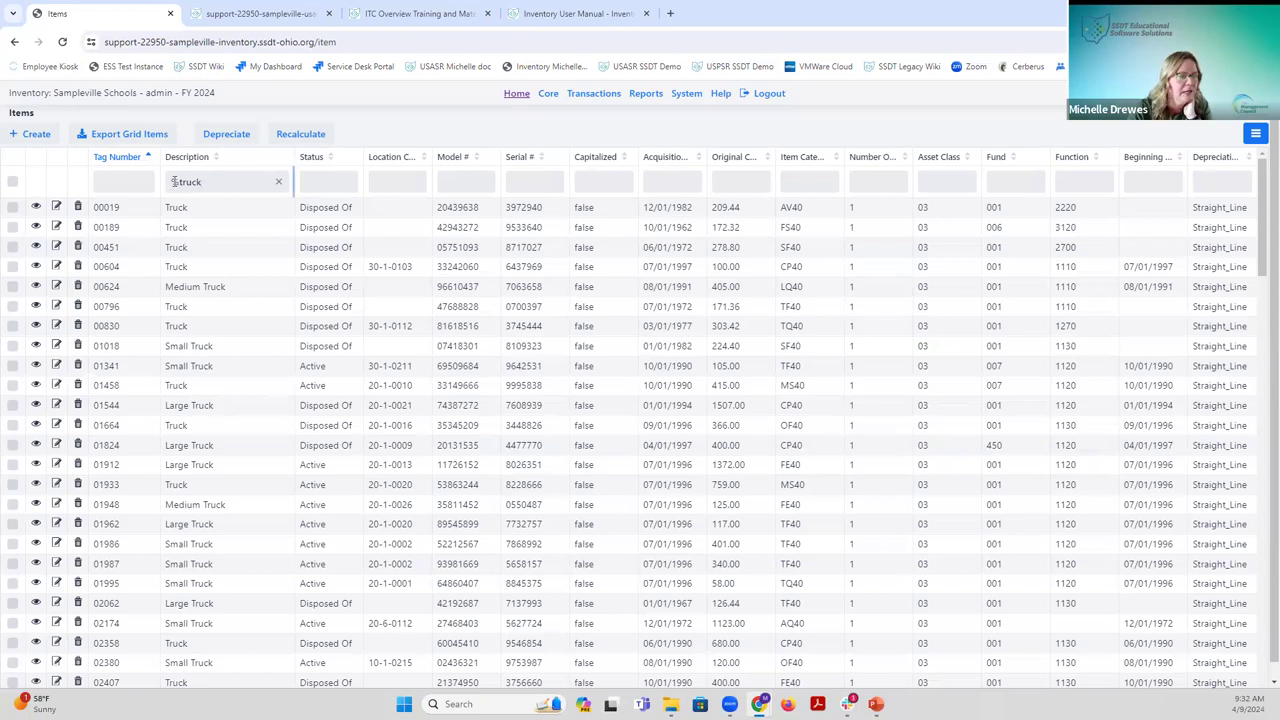
Clear the Description filter and widen the Location Code column to fit its full heading.
click(278, 184)
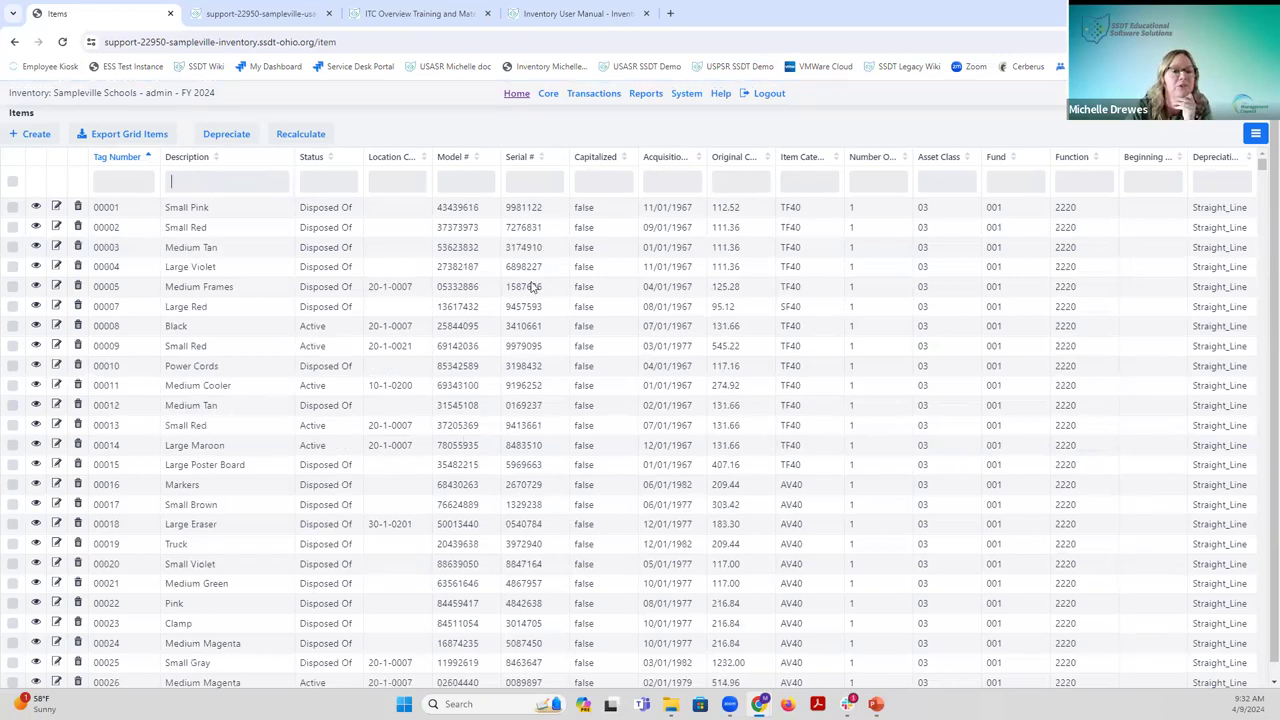
click(396, 181)
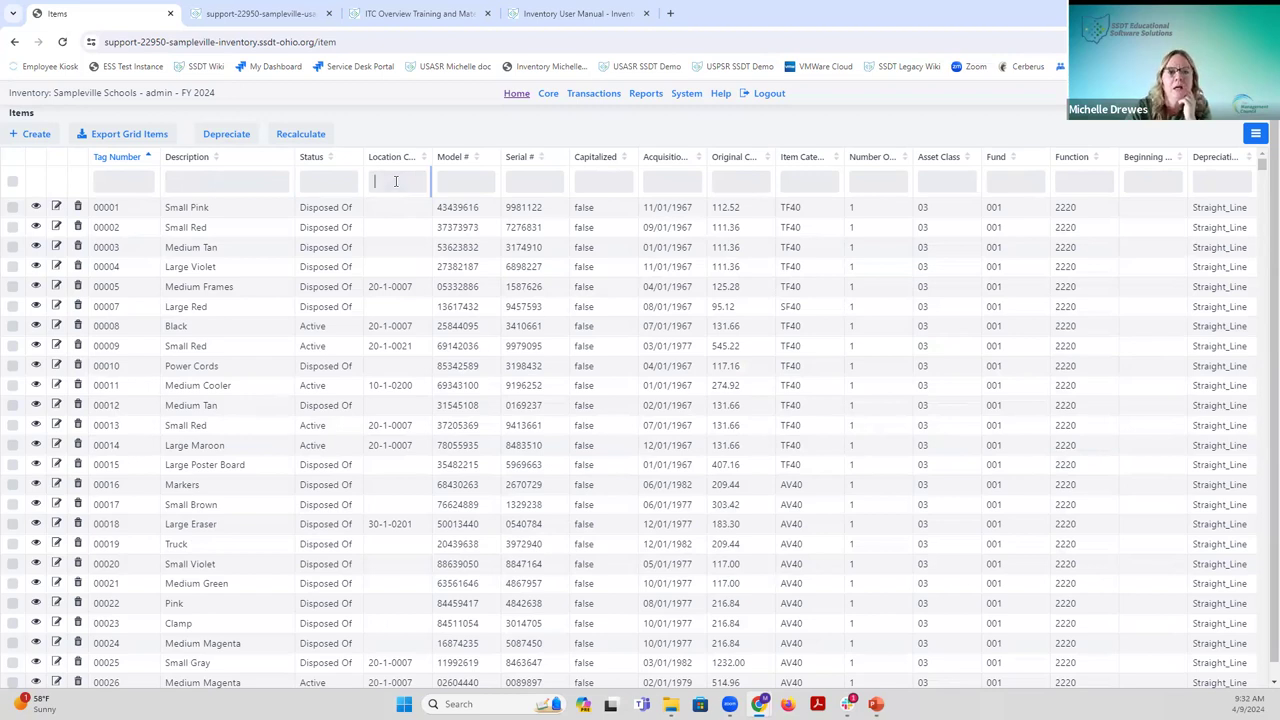
drag(431, 157, 455, 157)
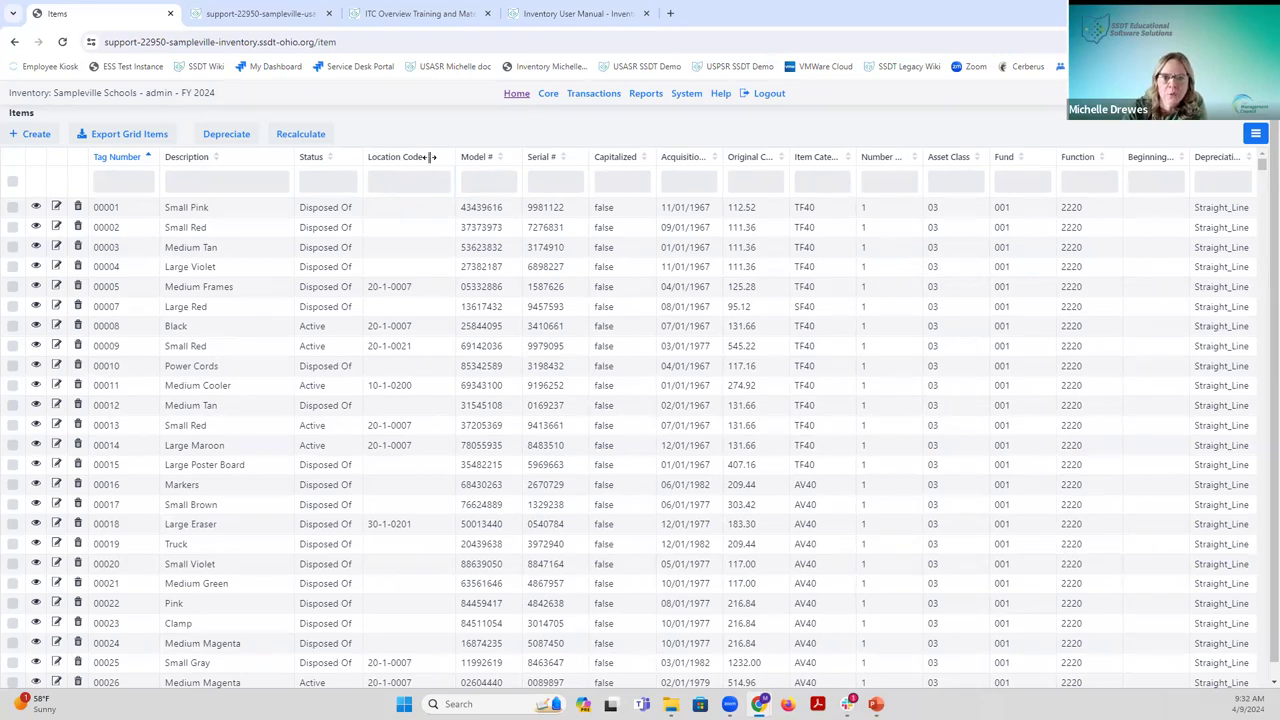
Examine the categories and numbers in the core Location Codes list and return to the Items grid.
click(547, 100)
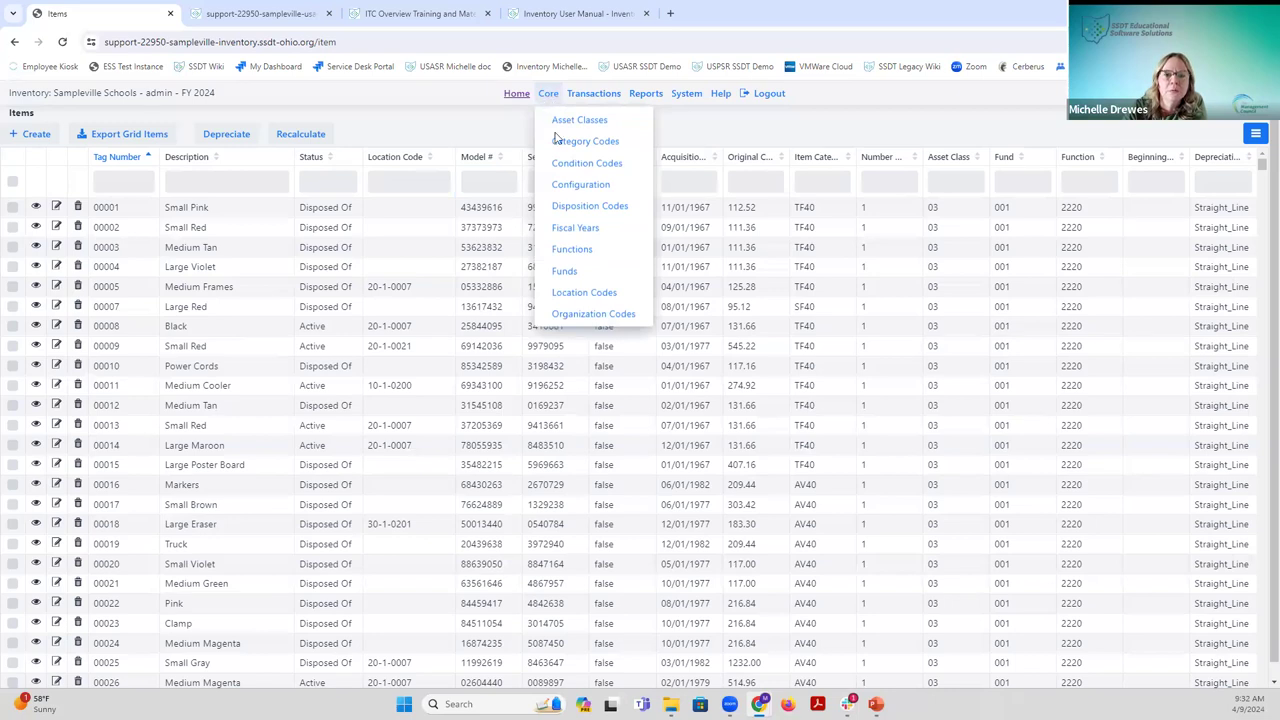
click(572, 294)
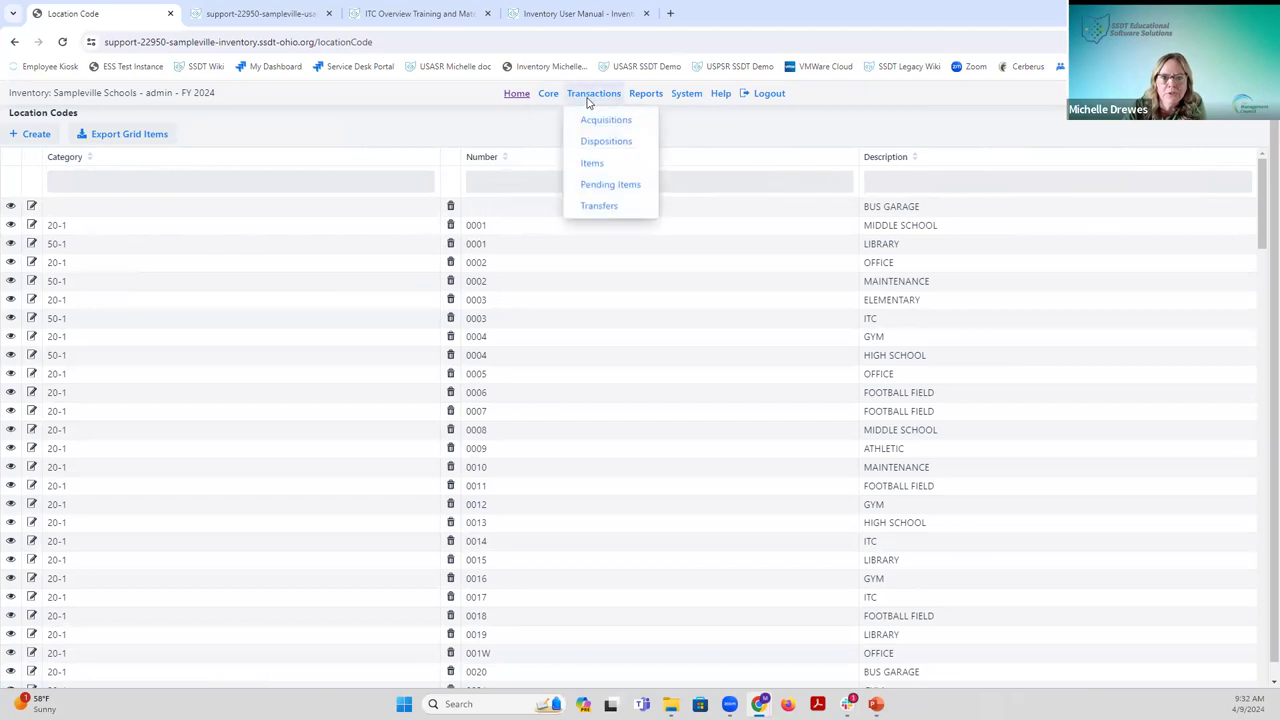
click(590, 165)
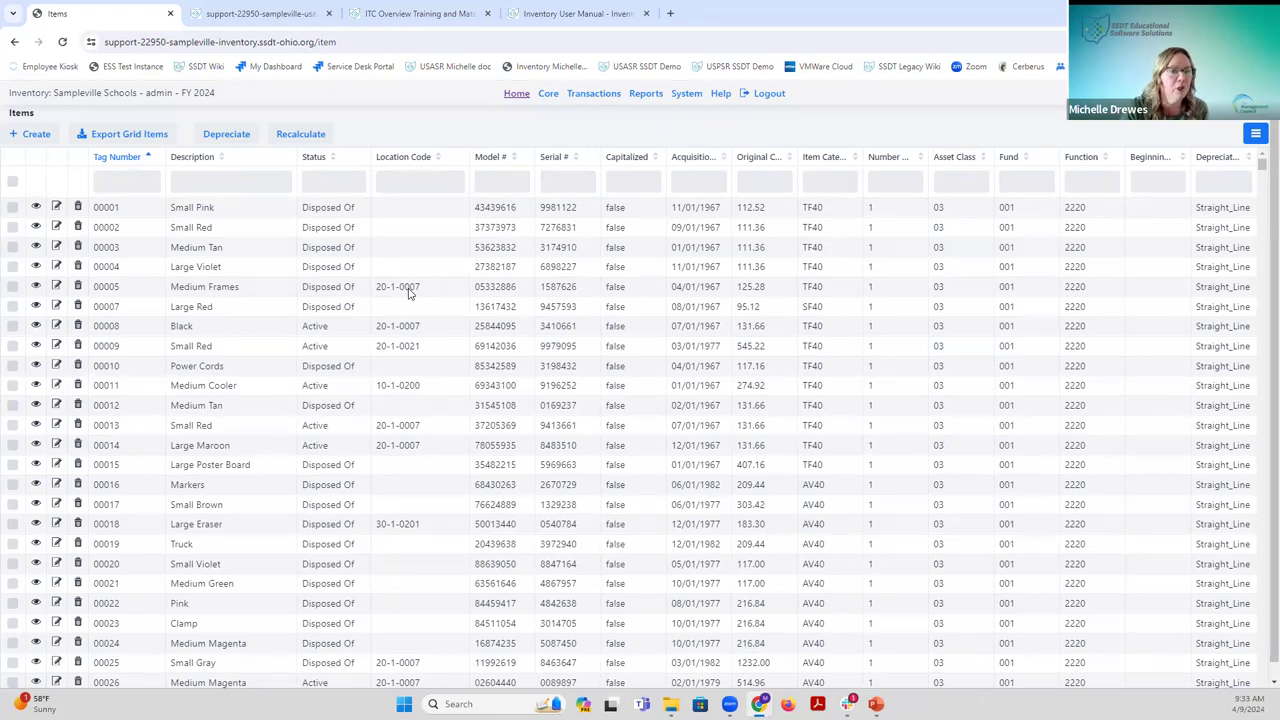
Filter the items by Location Code with the wildcard pattern "10%0221%".
click(420, 177)
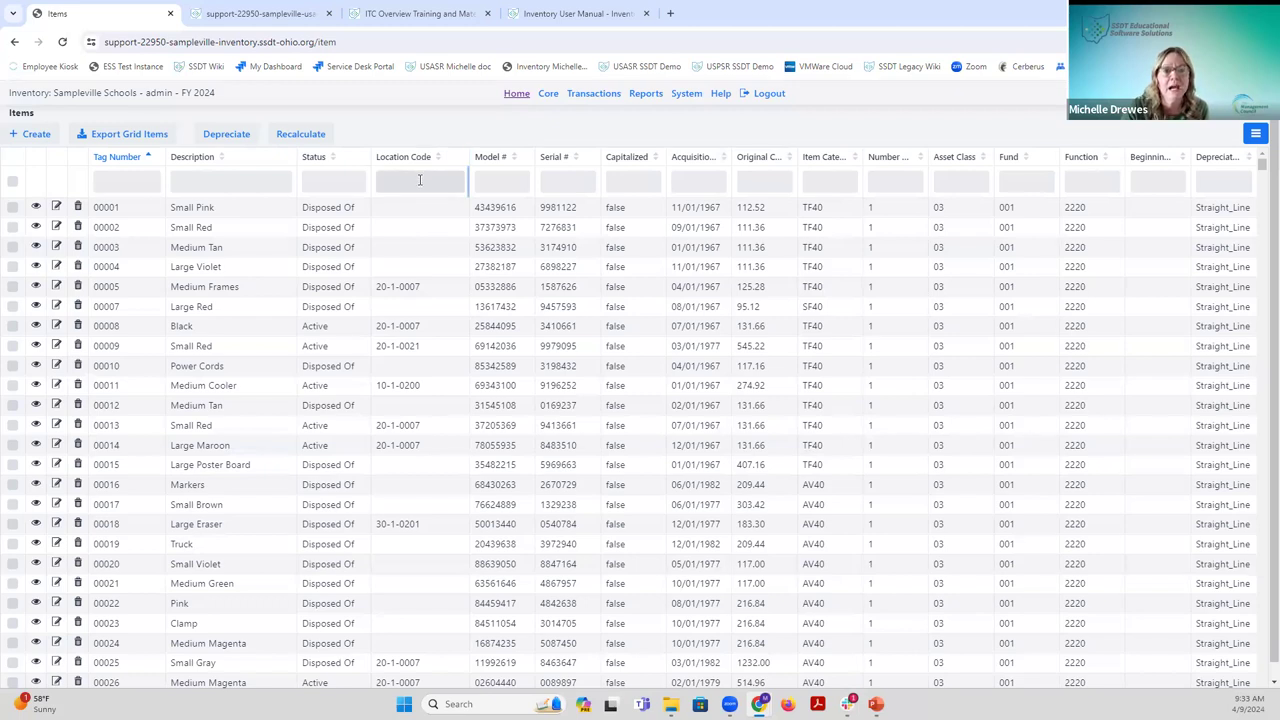
click(420, 180)
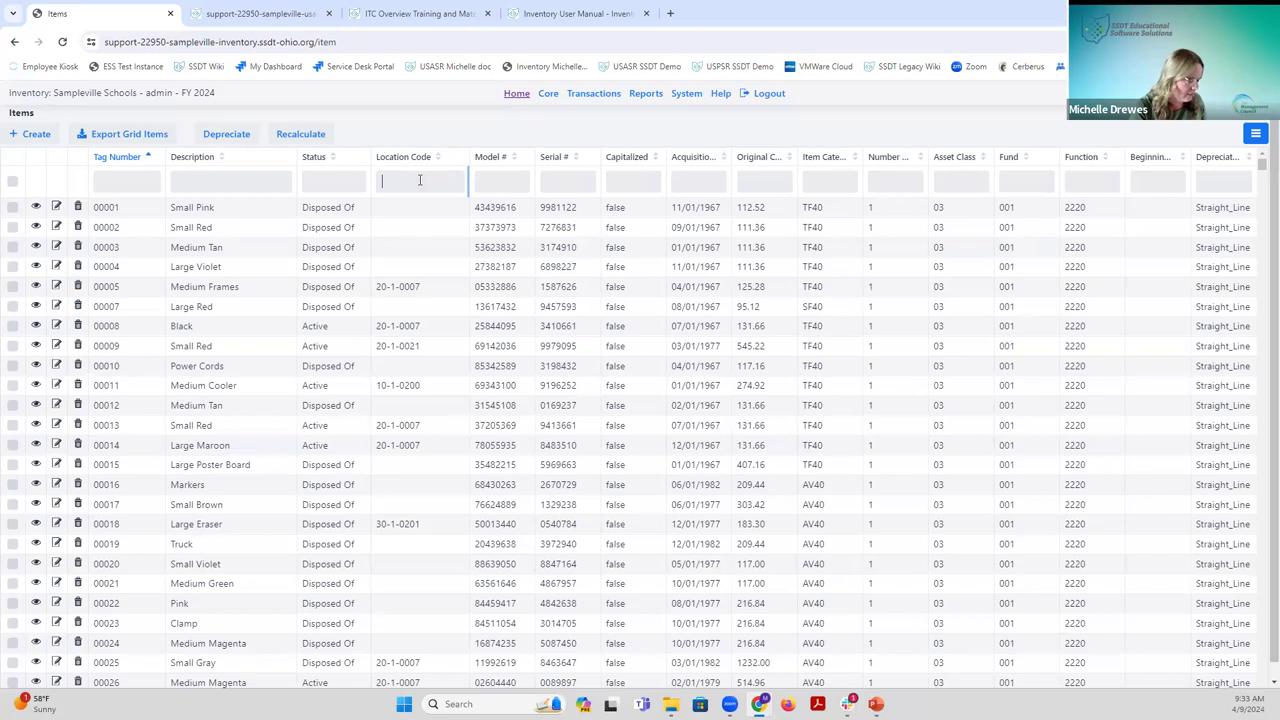
text(10)
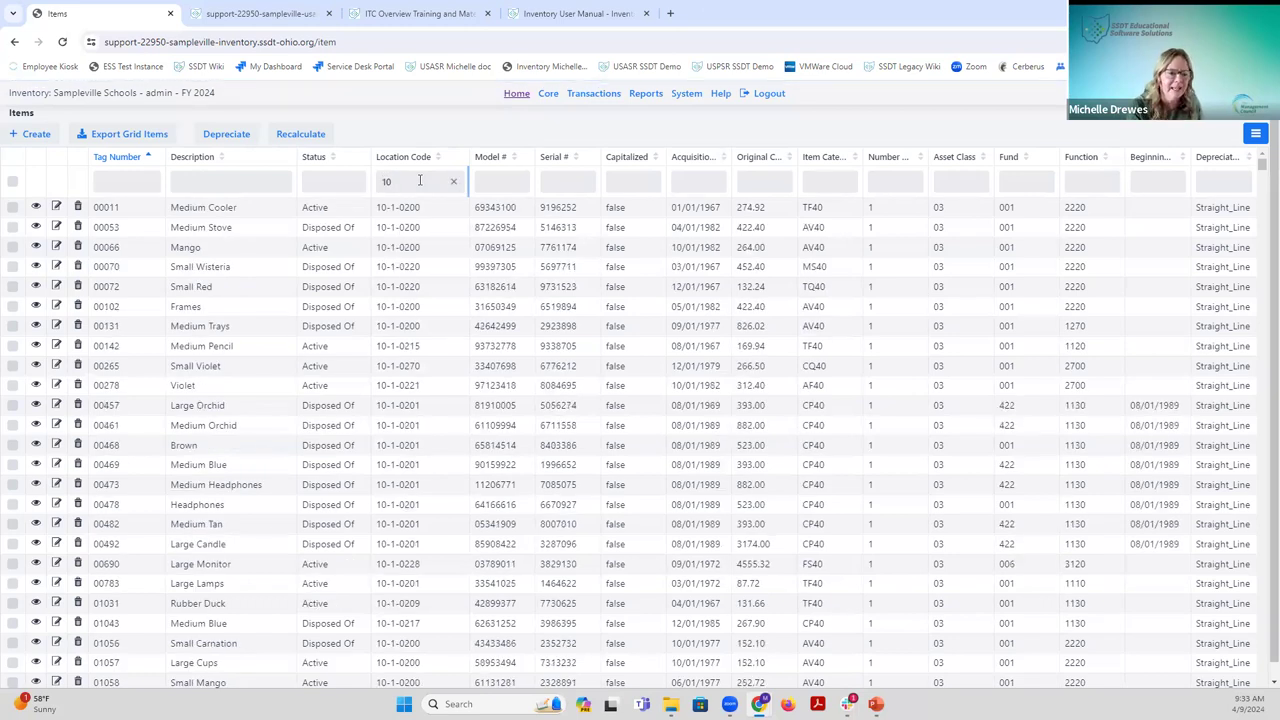
text(%02)
text(21)
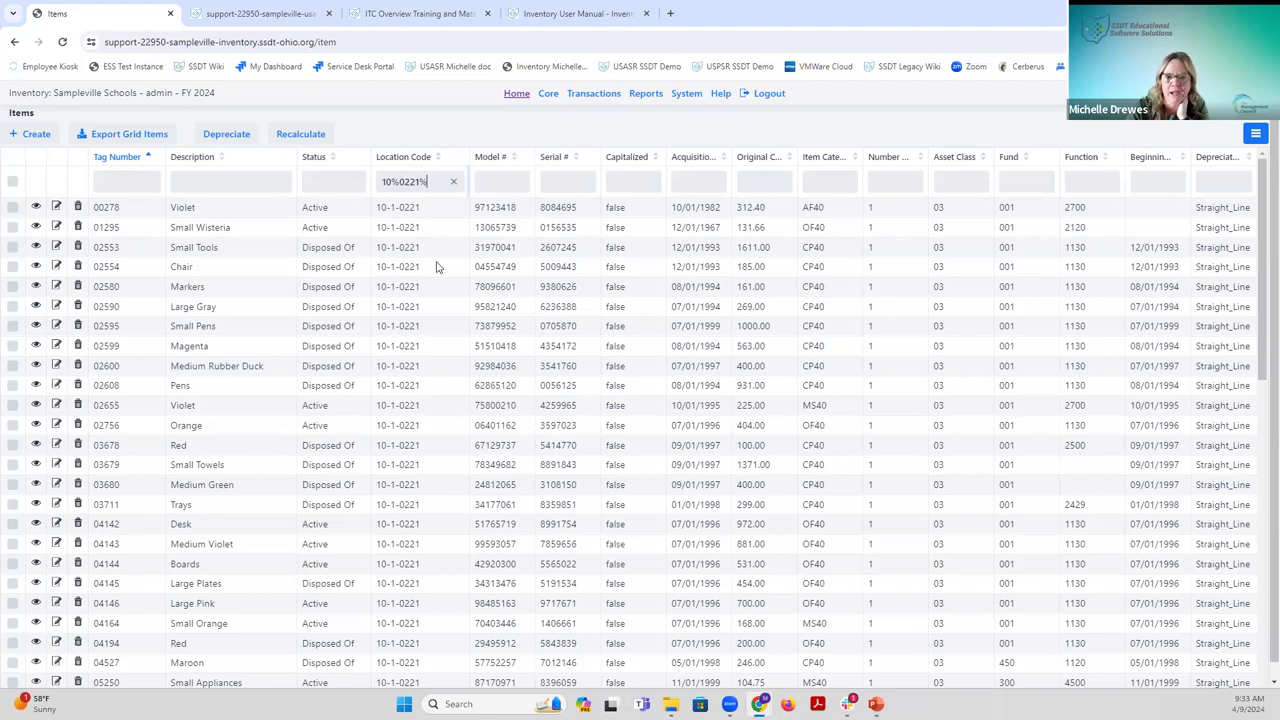
Replace the Location Code filter with the Acquisition Date range 01/01/24..03/01/24 and widen that column to fit.
click(453, 181)
click(695, 183)
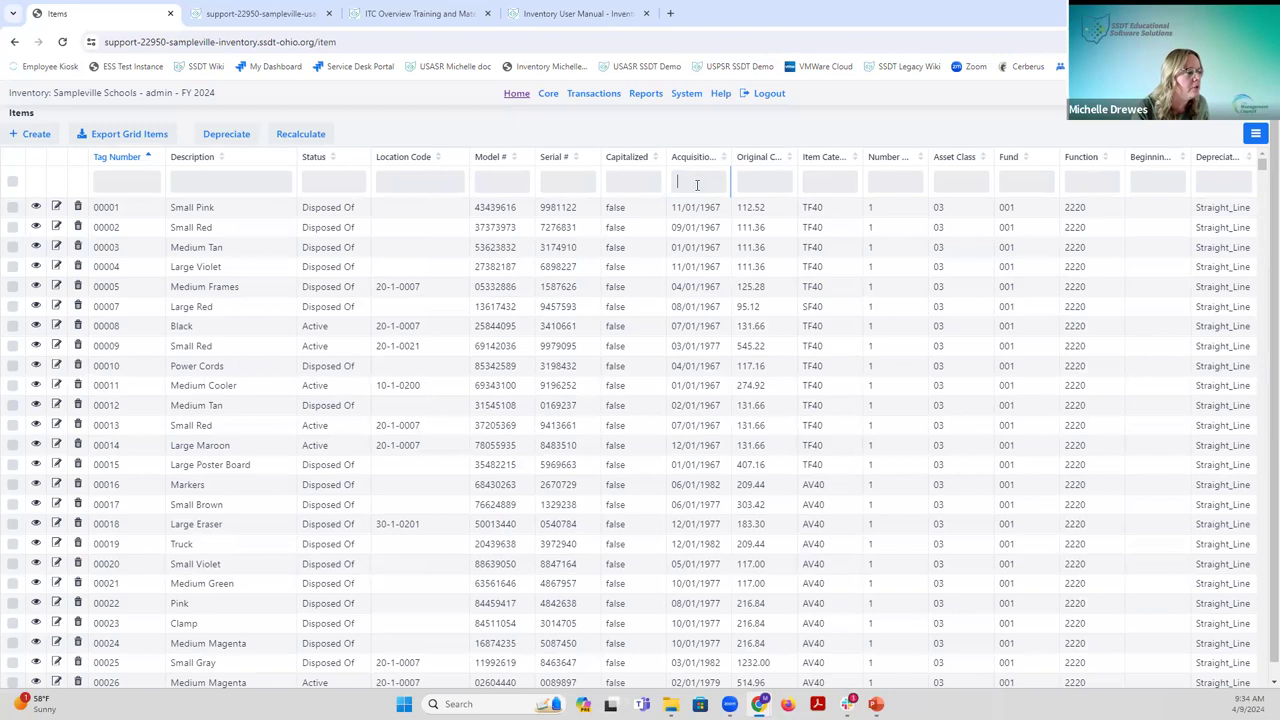
text(01/01/24)
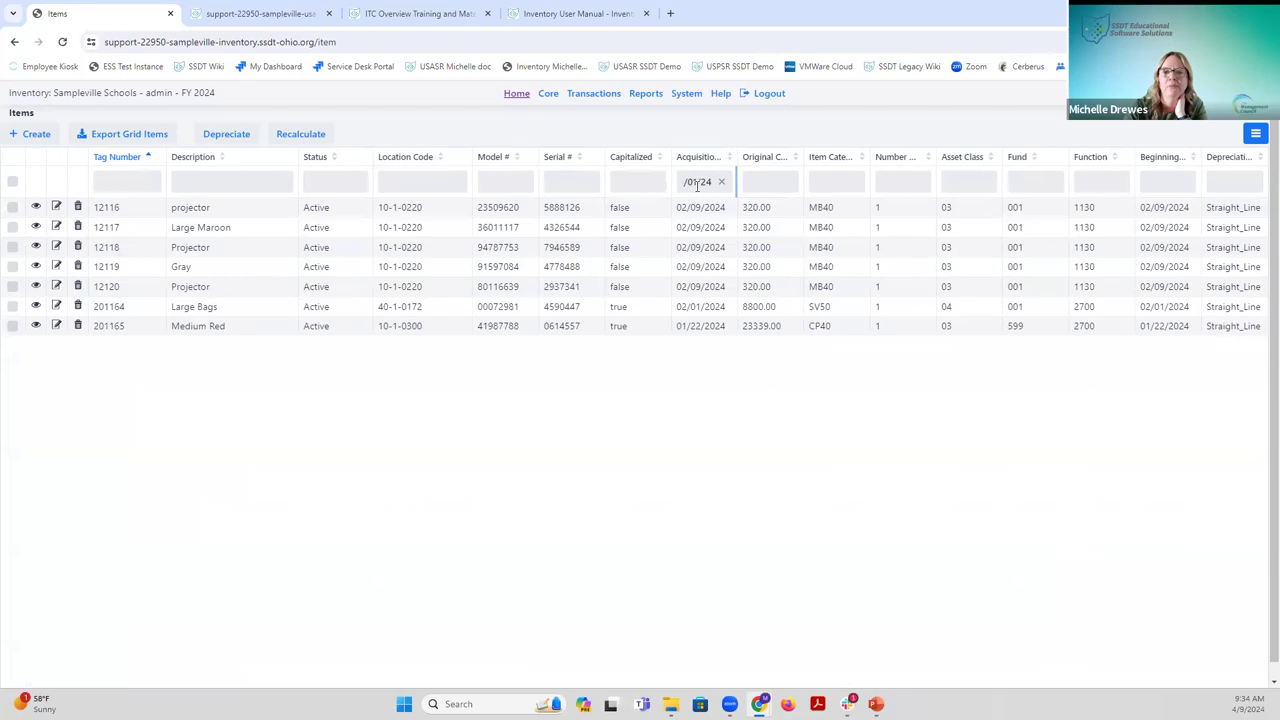
drag(735, 157, 791, 159)
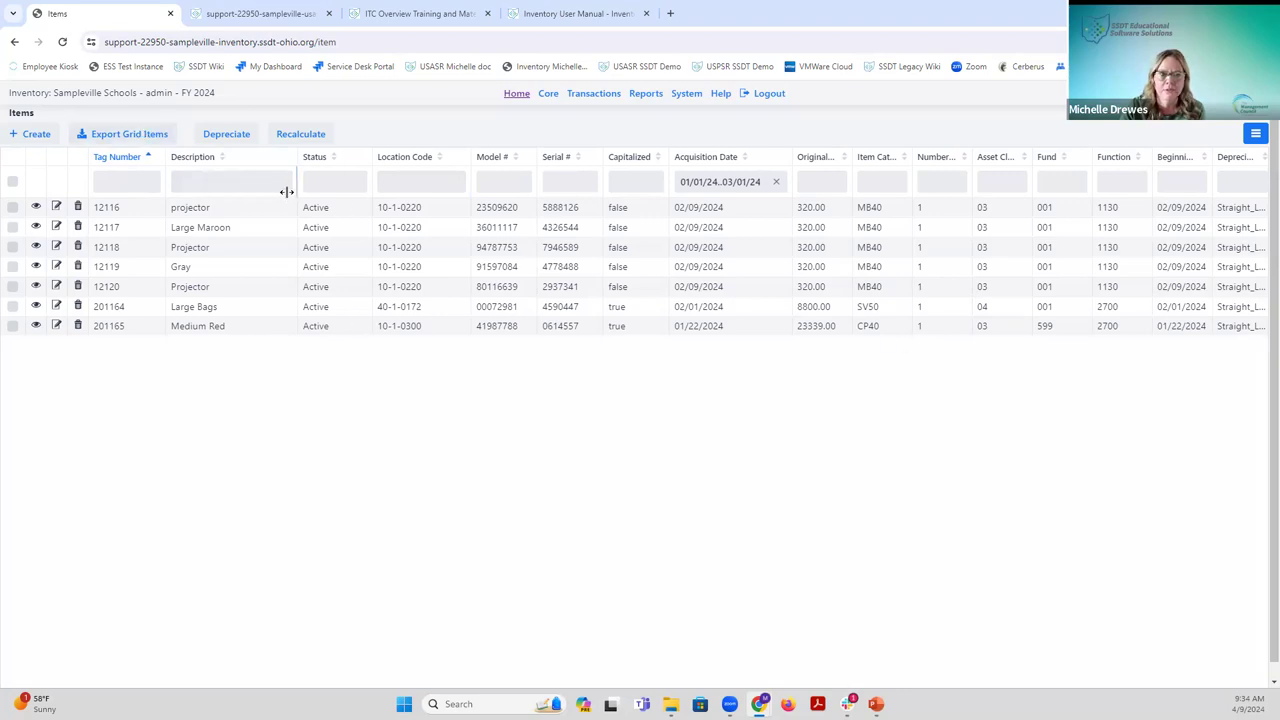
Clear the Acquisition Date filter and filter the items by Original Cost for amounts above 10000.
click(777, 183)
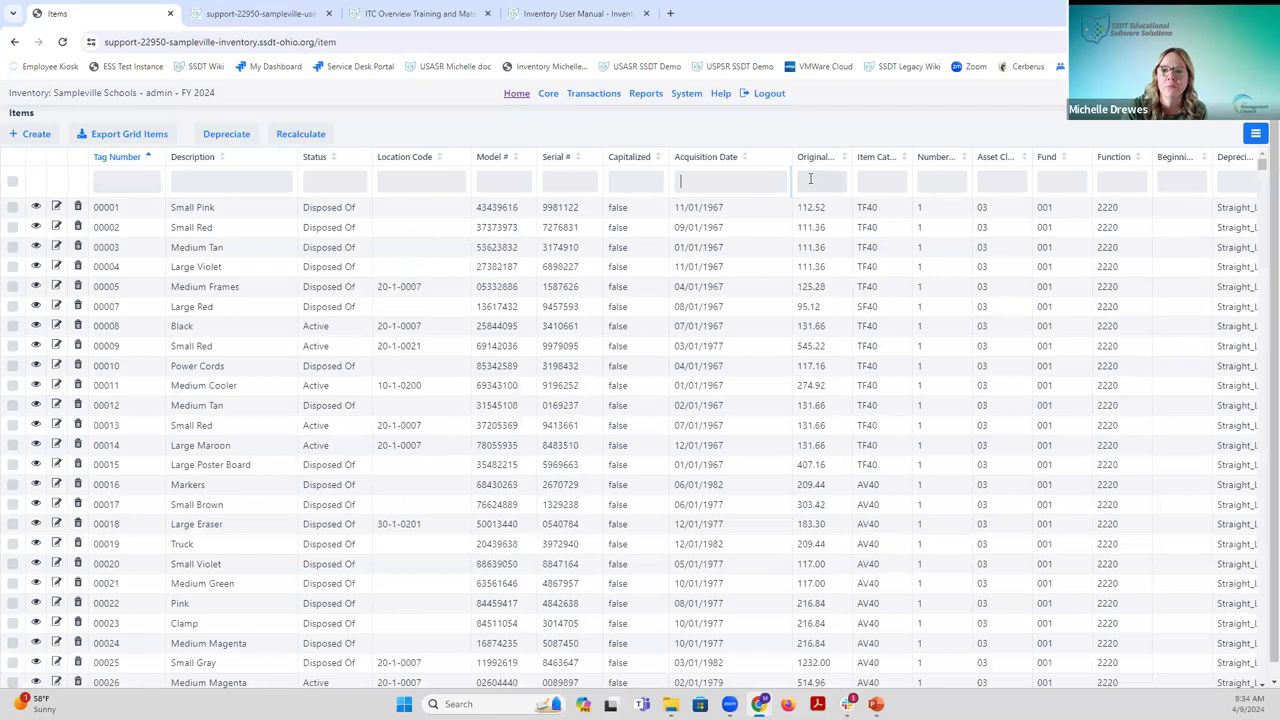
click(813, 180)
text(10000)
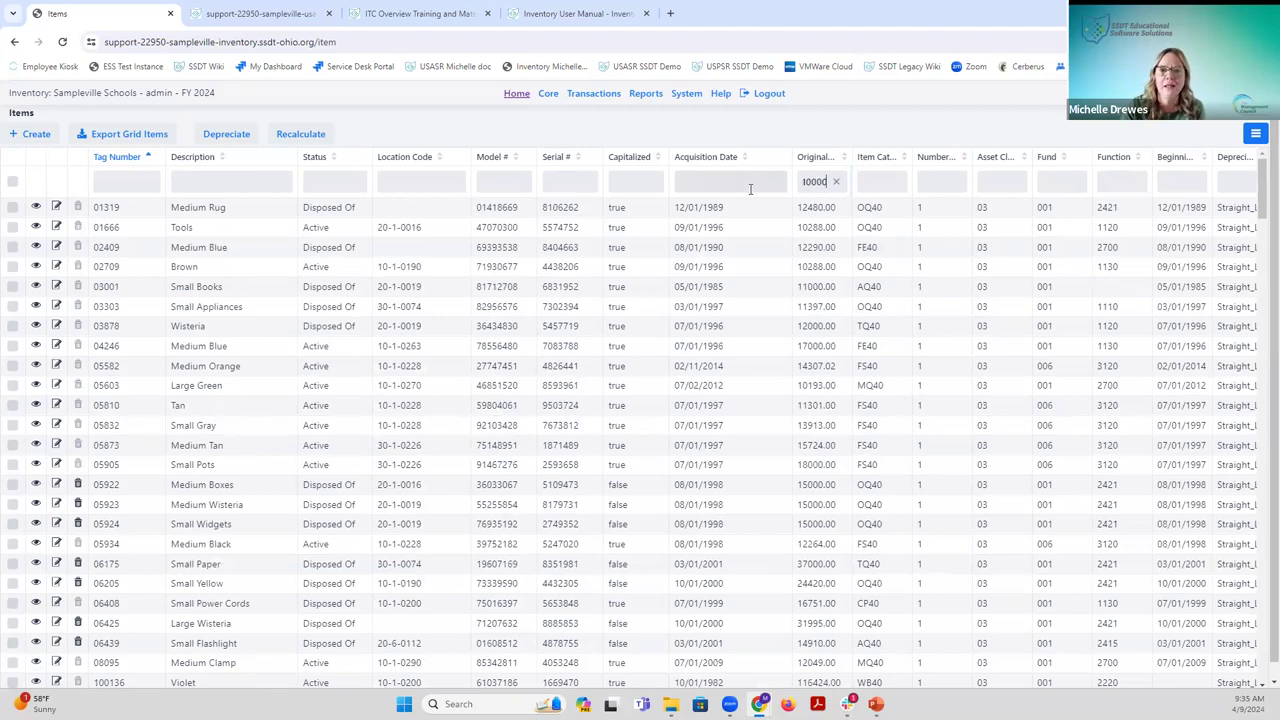
Clear the Original Cost filter and filter the items again by the Acquisition Date range 01/01/24..03/01/24.
click(836, 183)
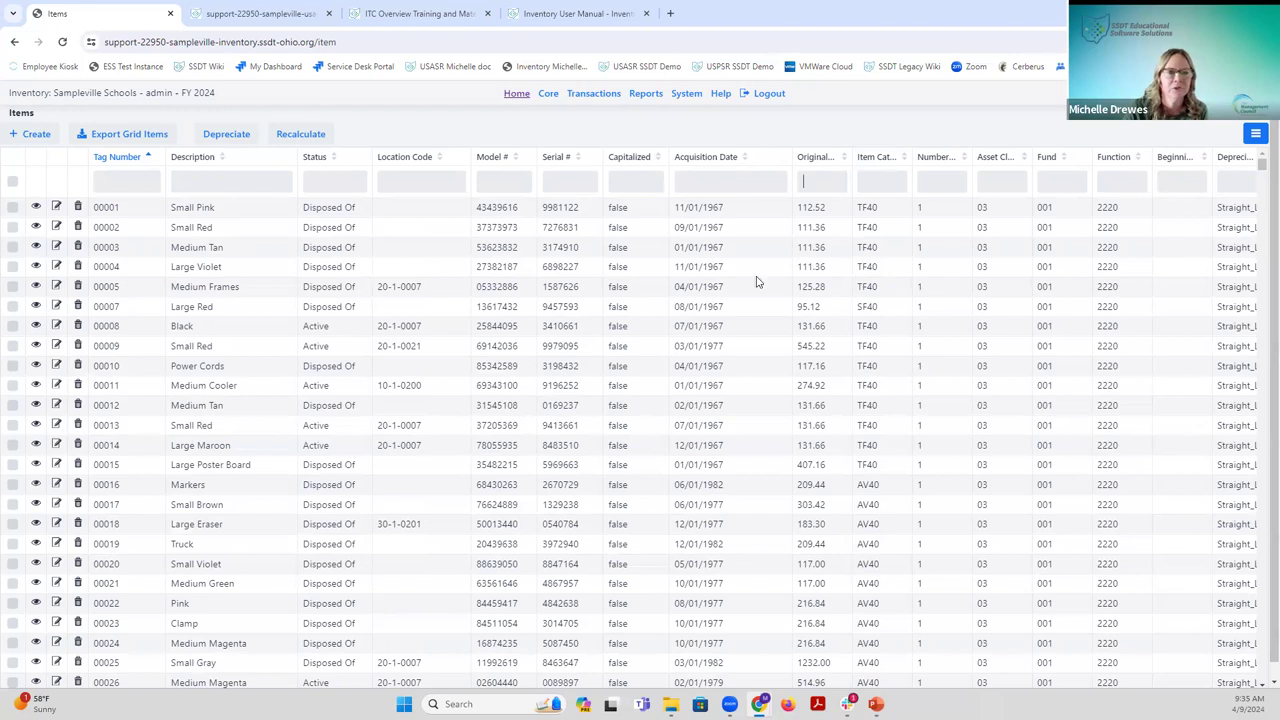
click(687, 184)
text(01/01/24..03/01/24)
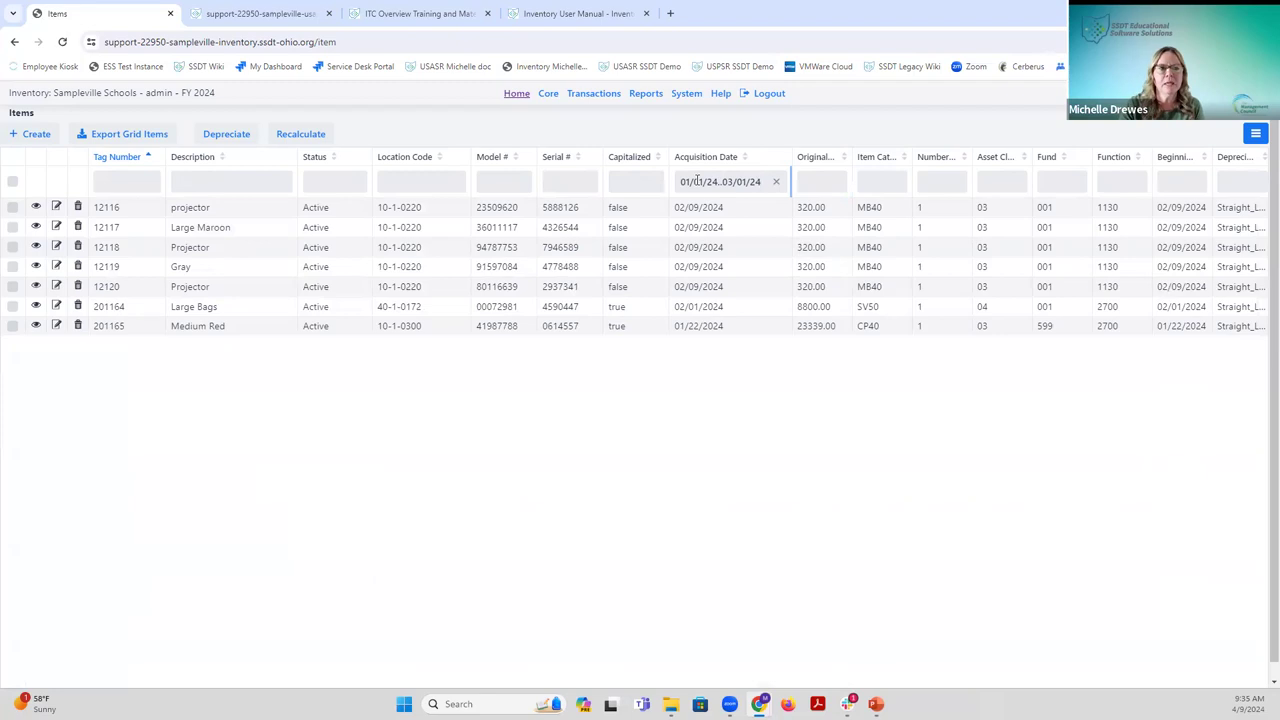
Export the filtered grid items with CSV as the file type.
click(122, 137)
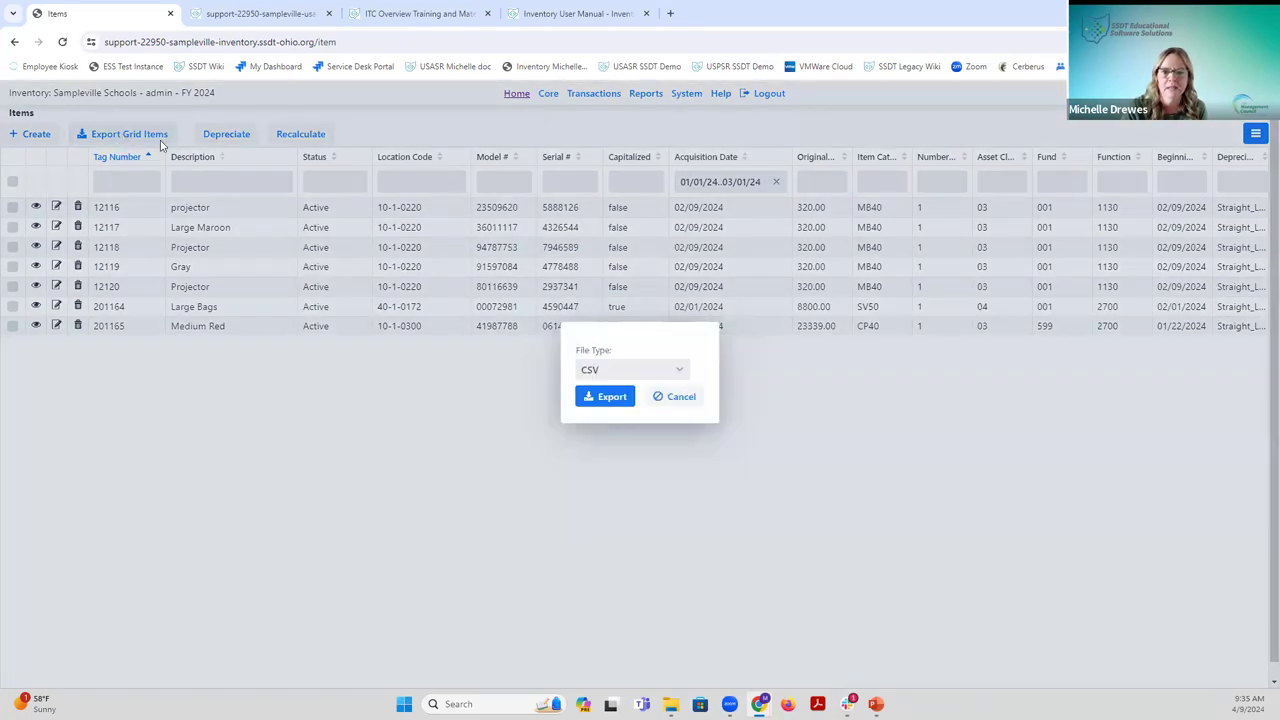
click(680, 369)
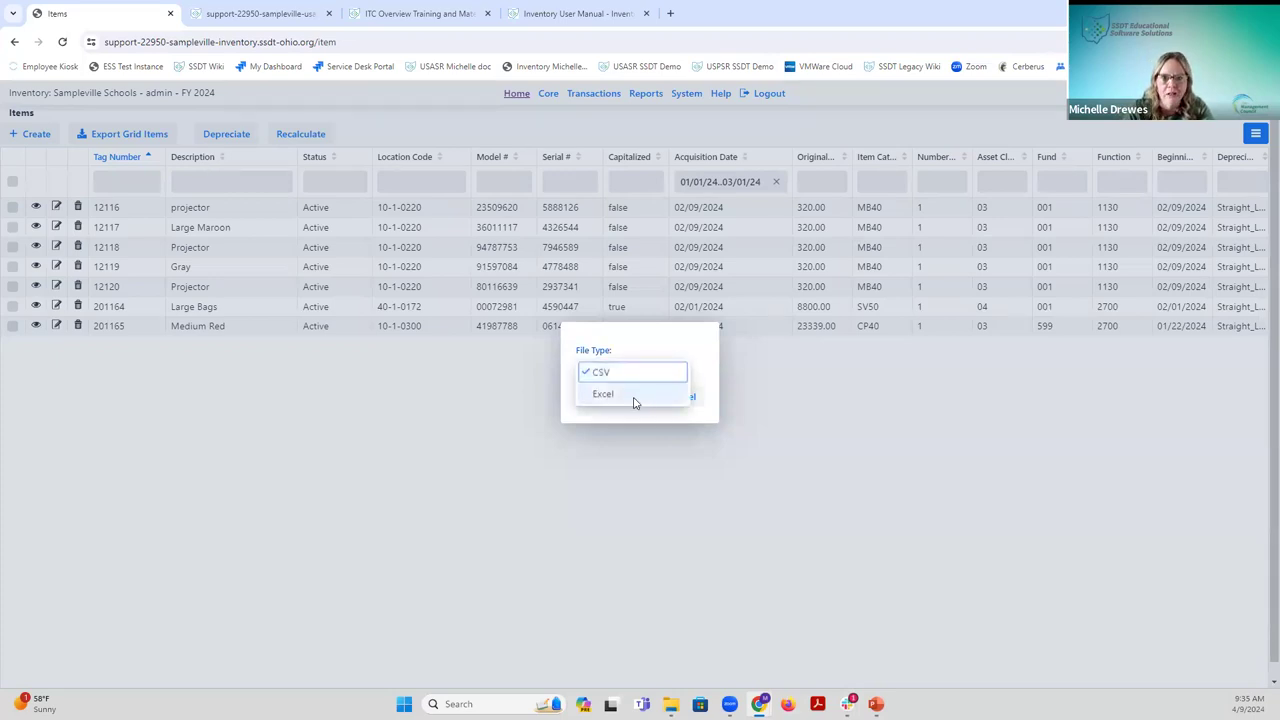
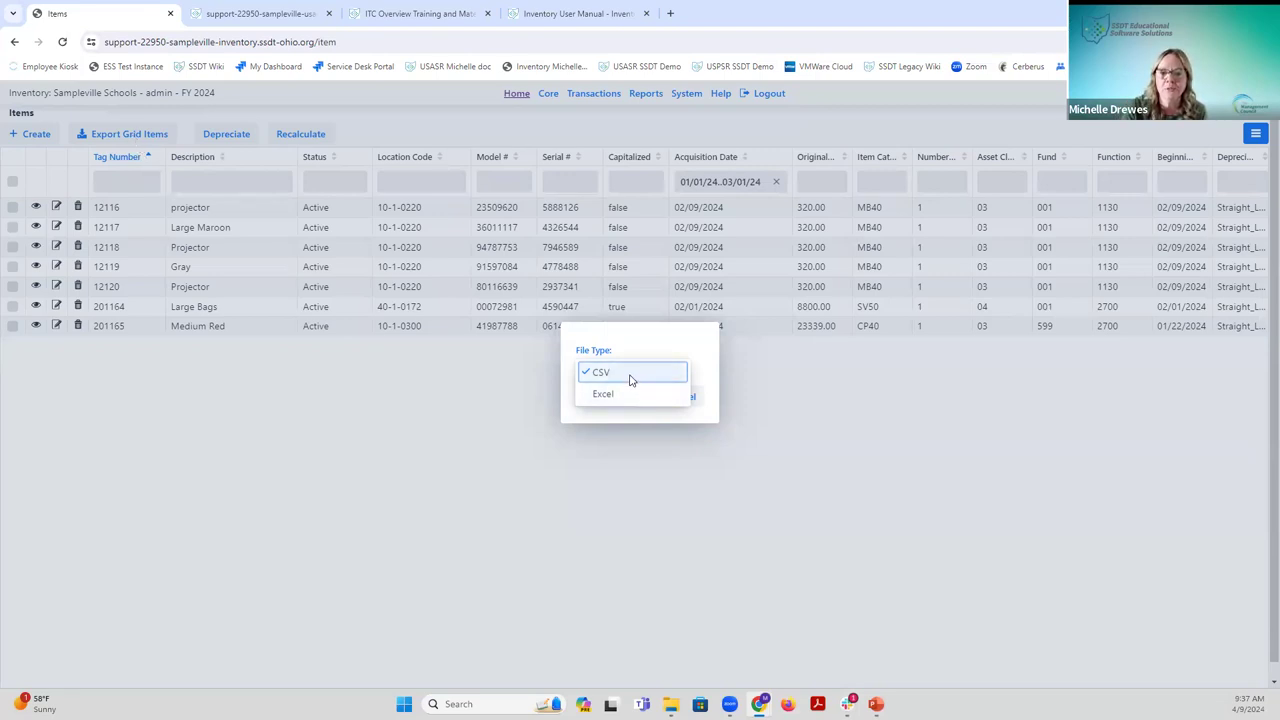
click(631, 374)
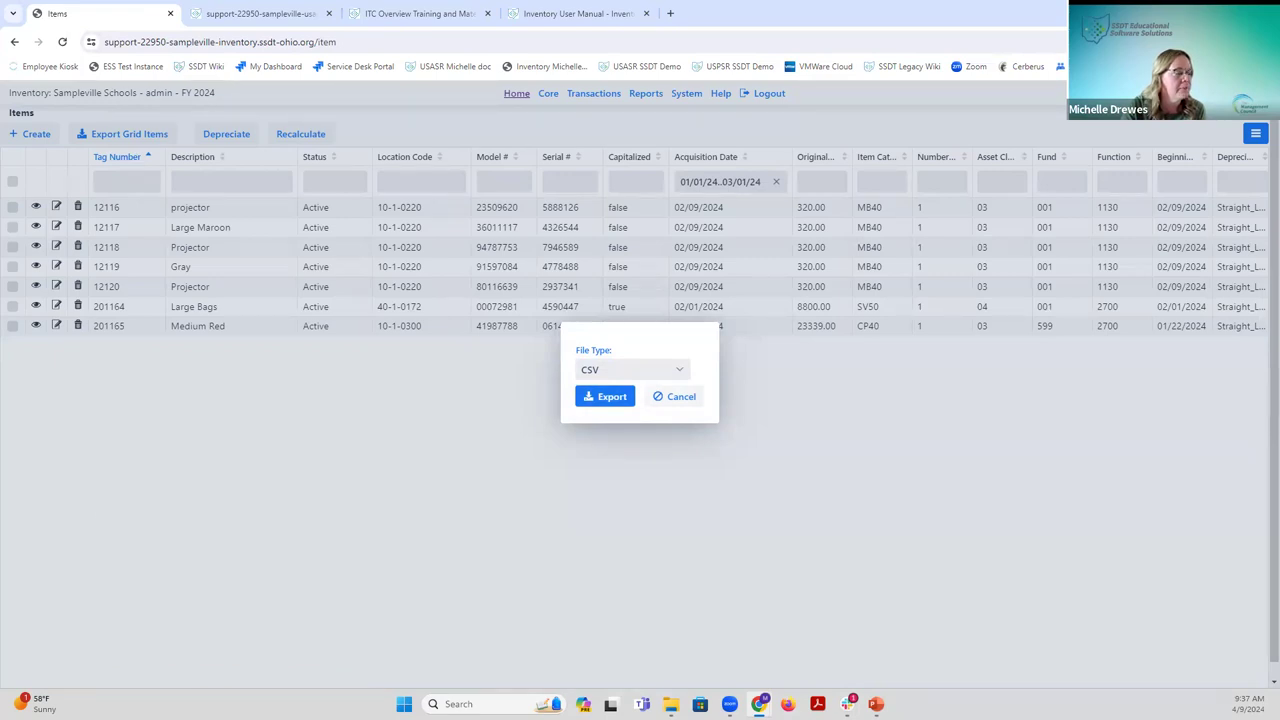
click(606, 399)
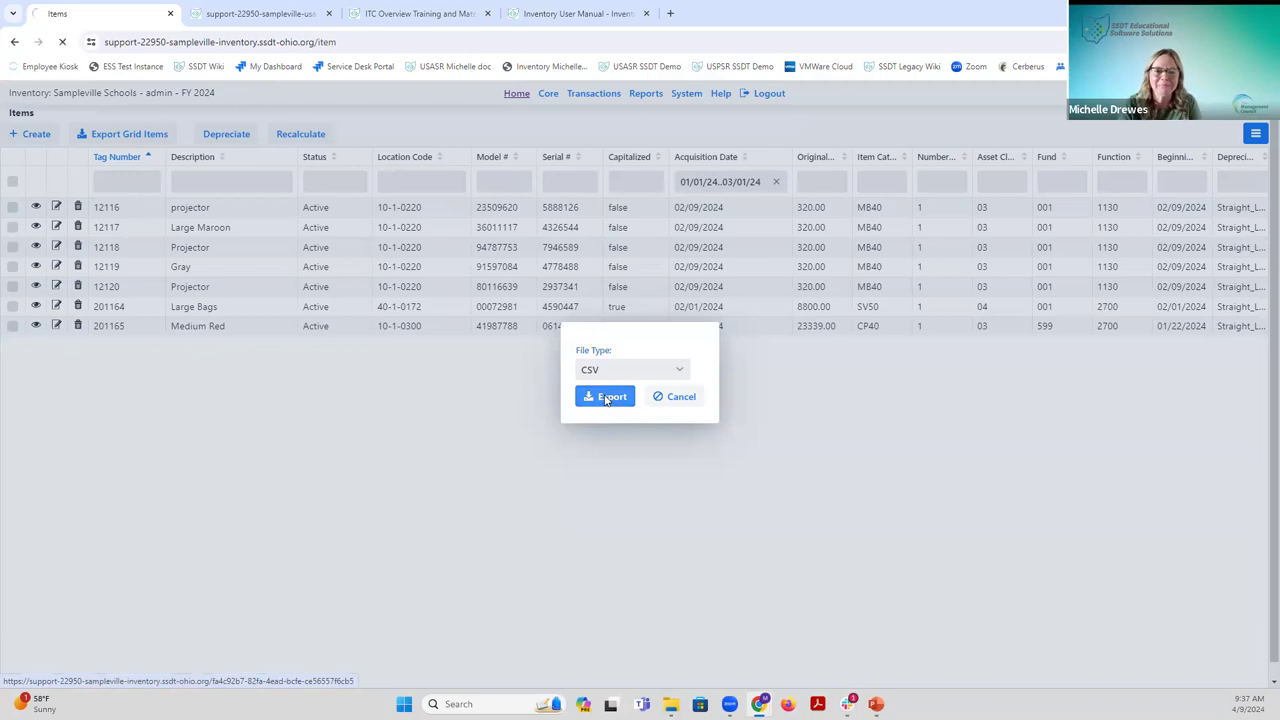
Open the downloaded CSV file in Excel, and close the export dialog and the Snipping Tool capture of the conversion prompt.
click(469, 330)
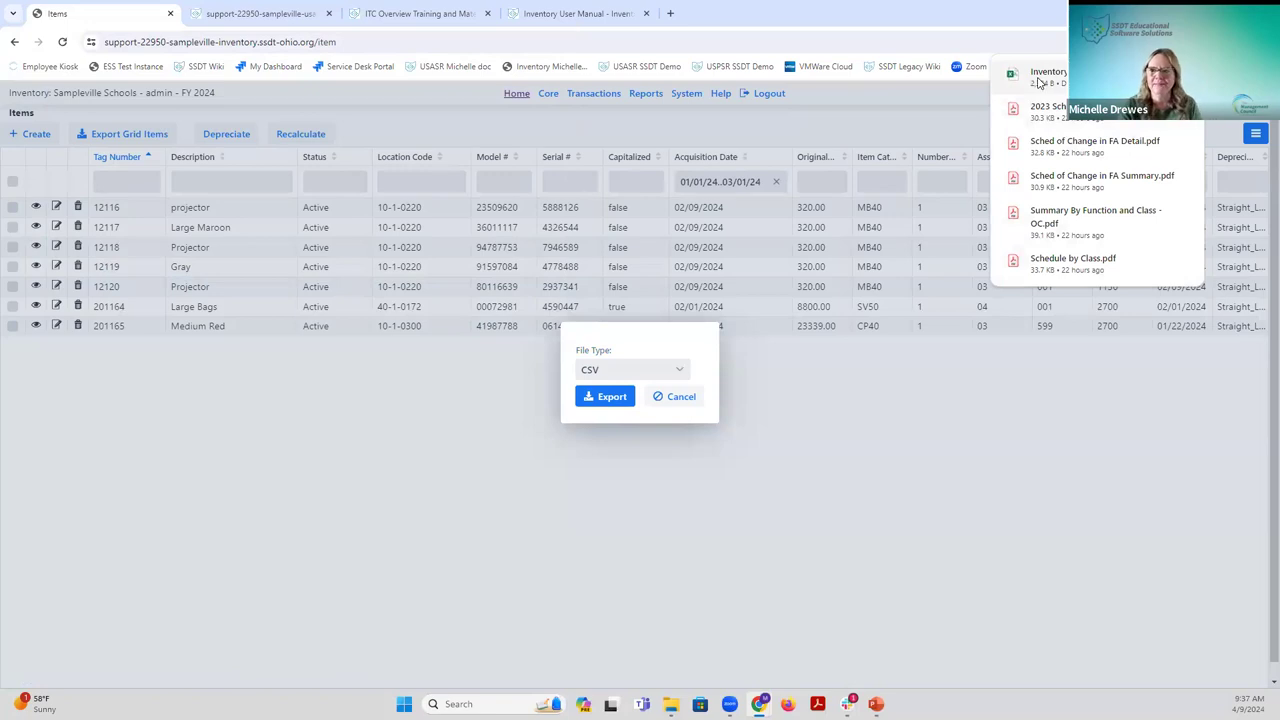
click(1040, 82)
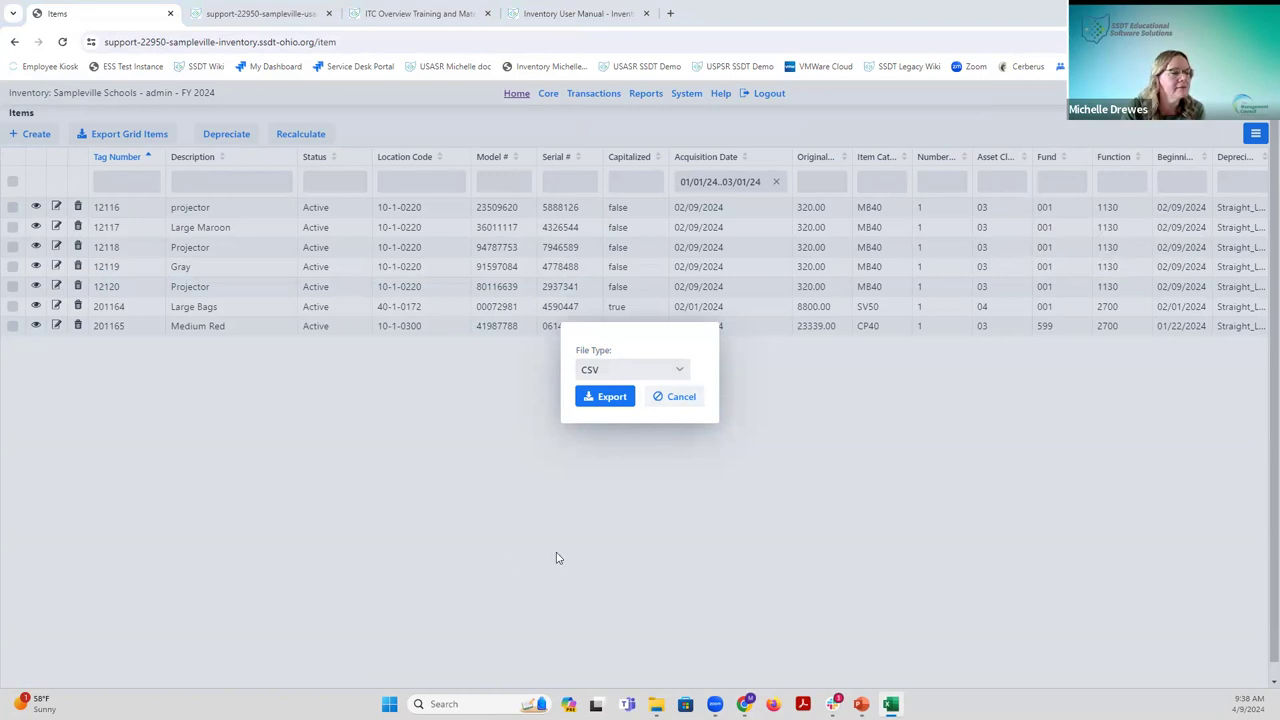
click(682, 402)
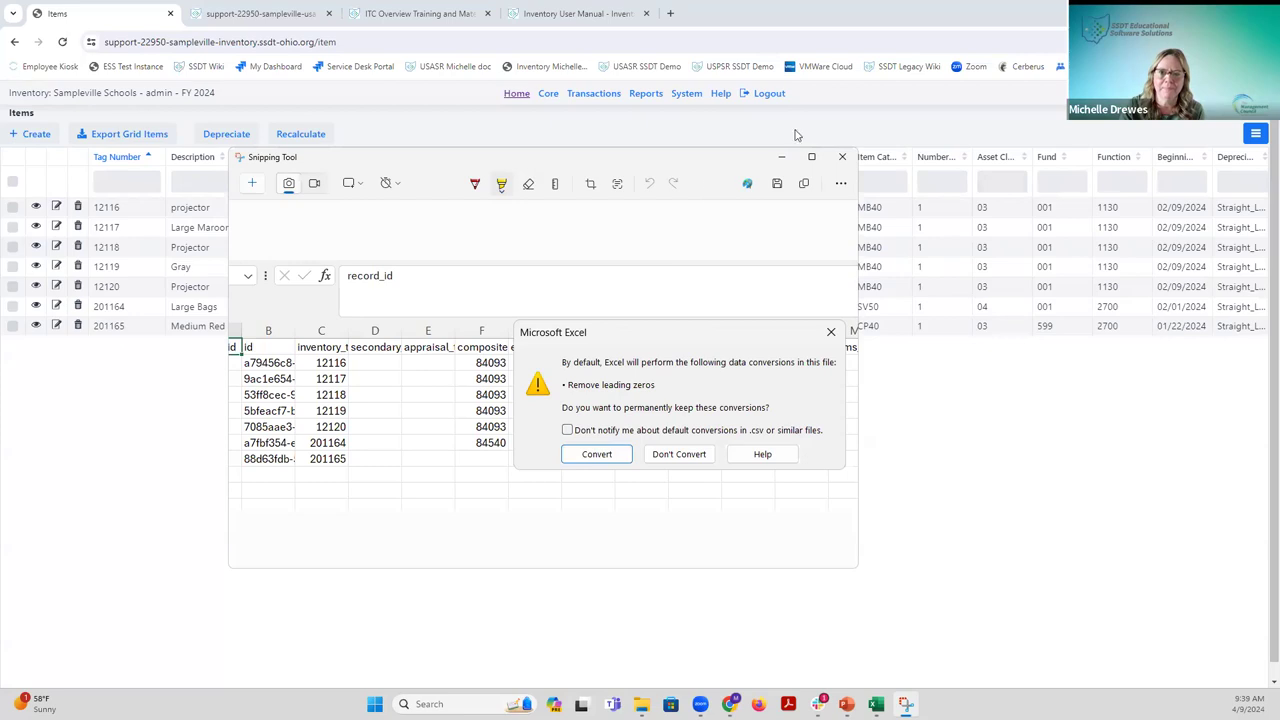
click(842, 157)
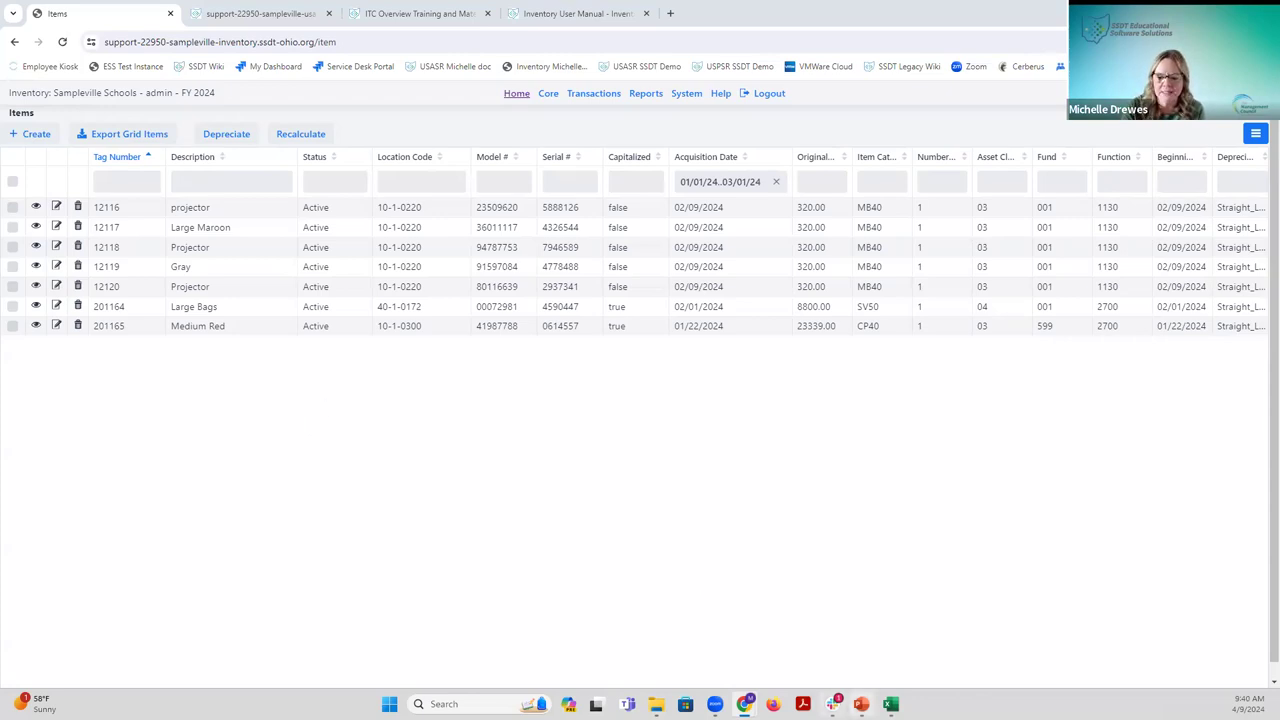
Check the Item Transactions slide in PowerPoint, and clear the Acquisition Date filter back in the Items grid.
click(861, 704)
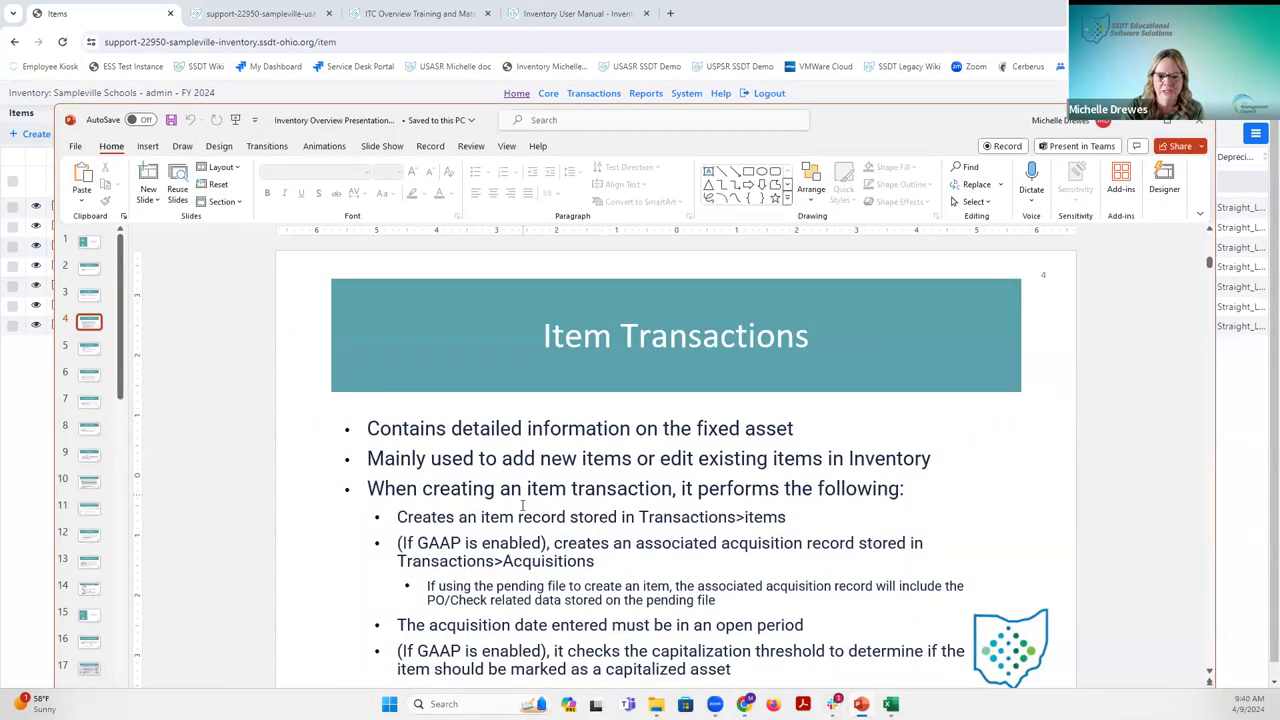
click(1139, 124)
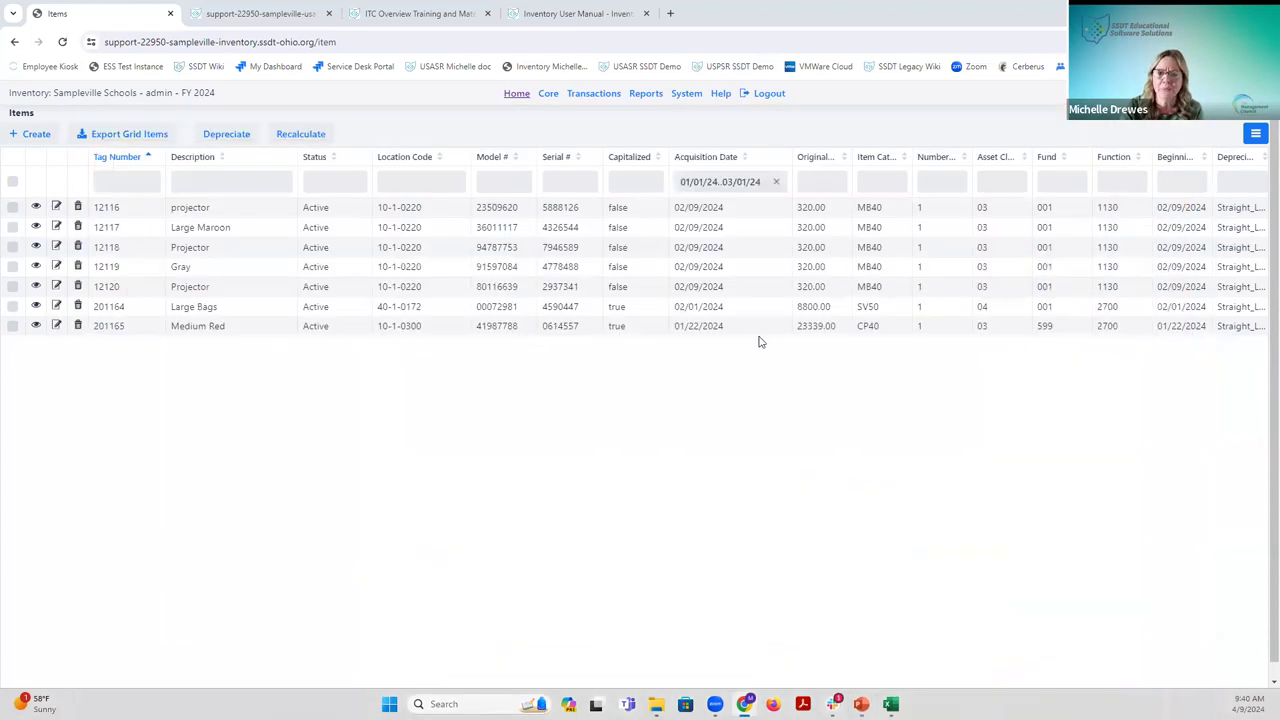
click(775, 181)
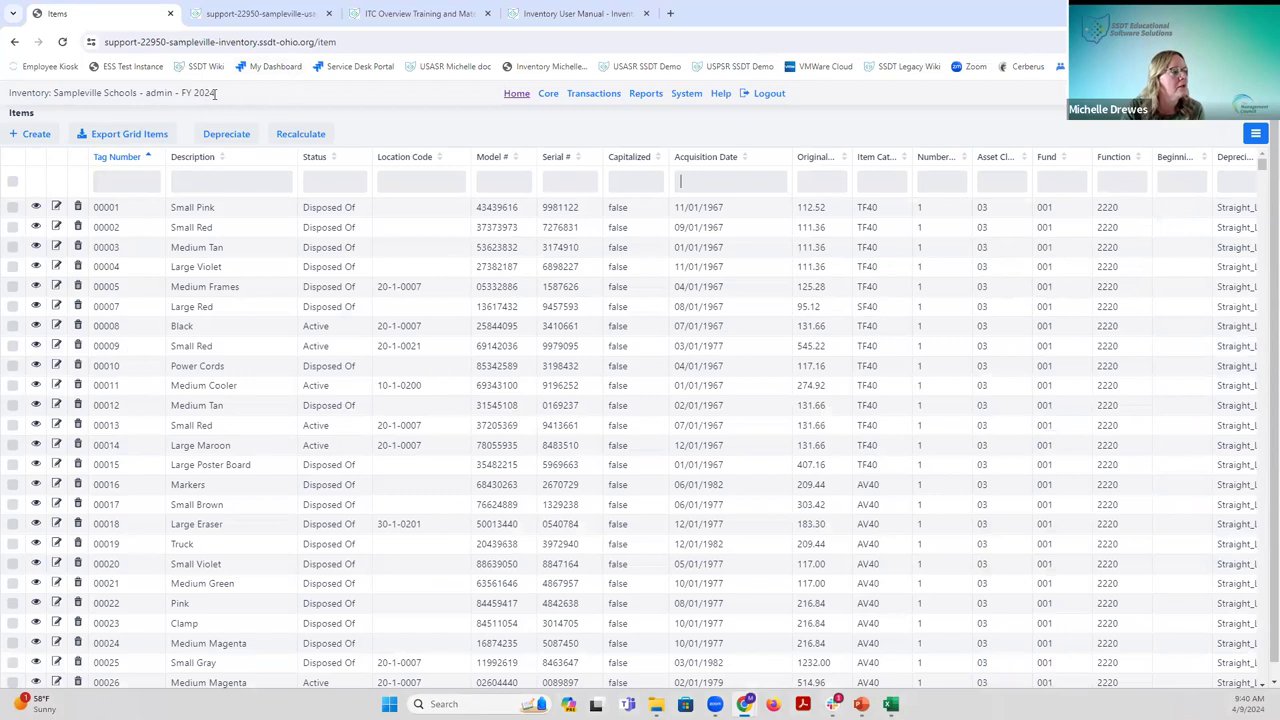
Start a new item and fill its acquisition details from the HFREIGHT 24 pending item, searching by its purchase order number.
click(36, 134)
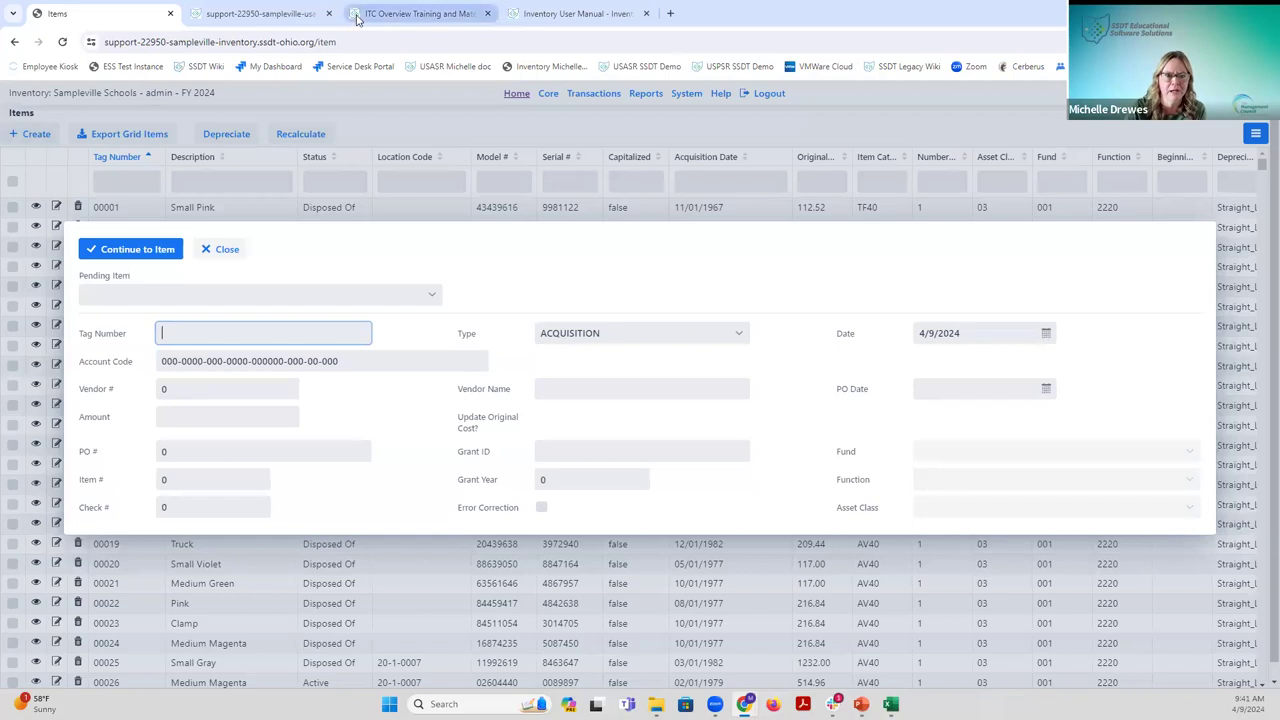
click(434, 297)
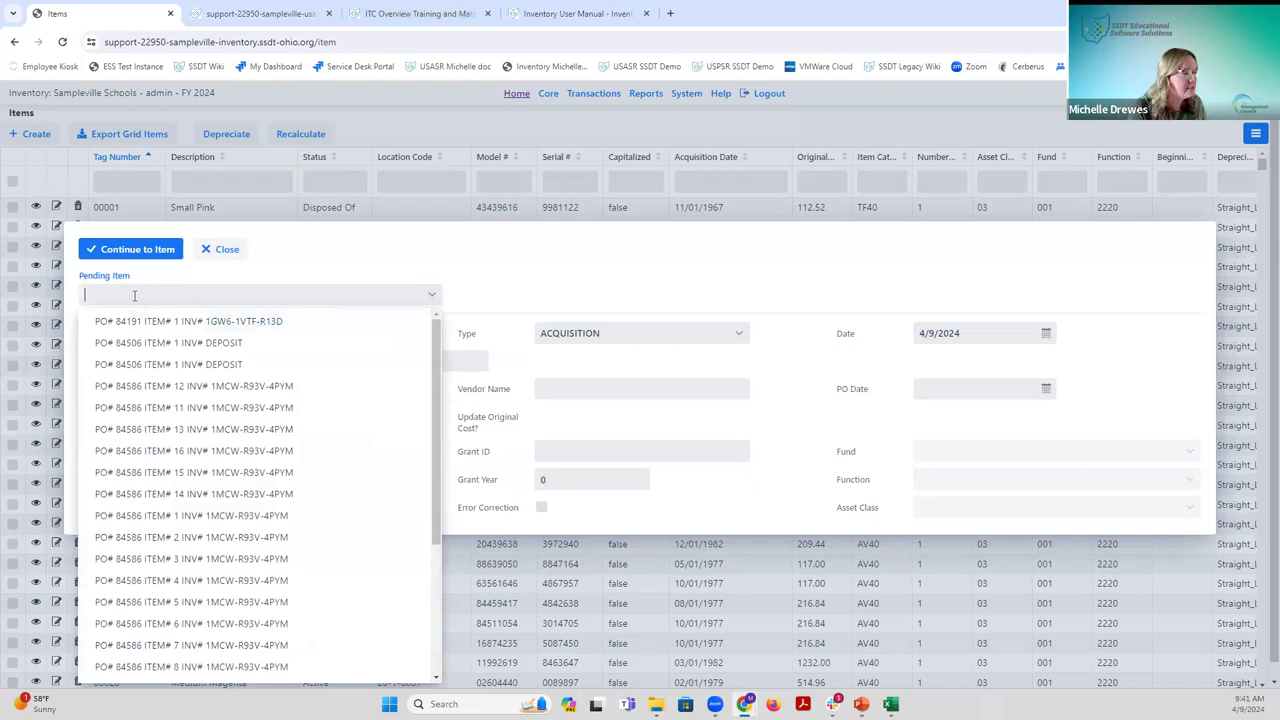
text(84)
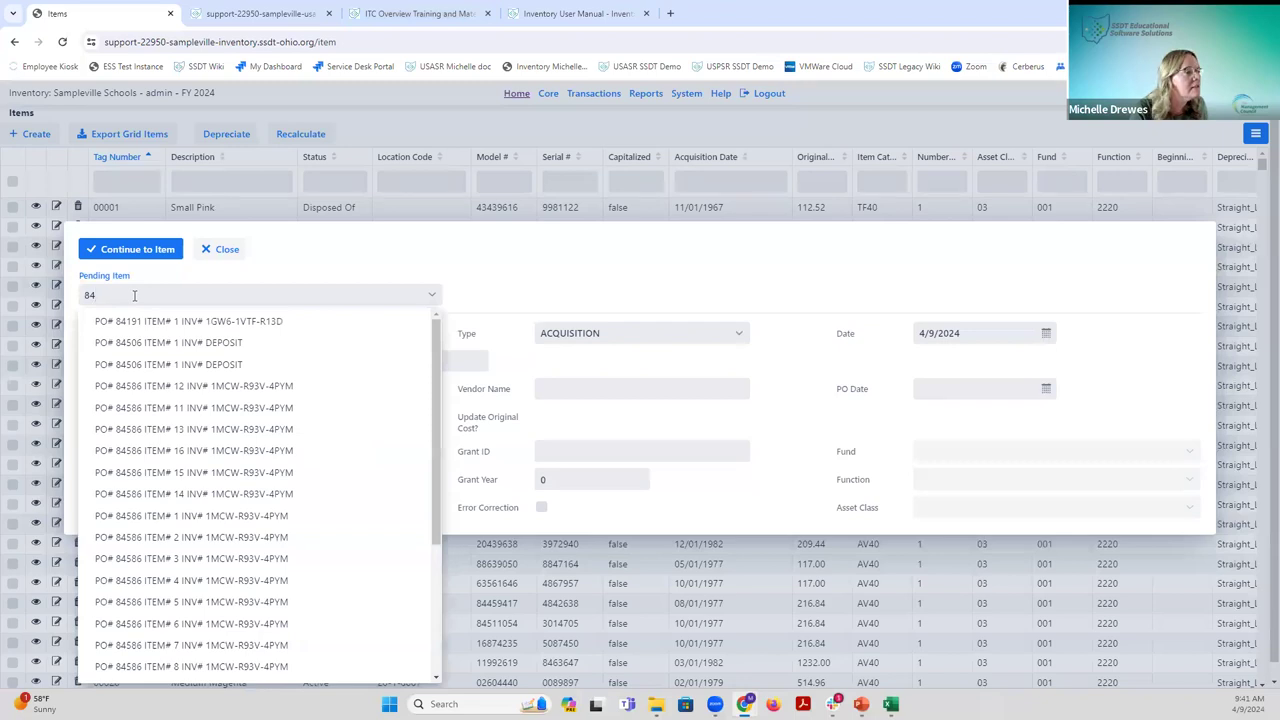
text(631)
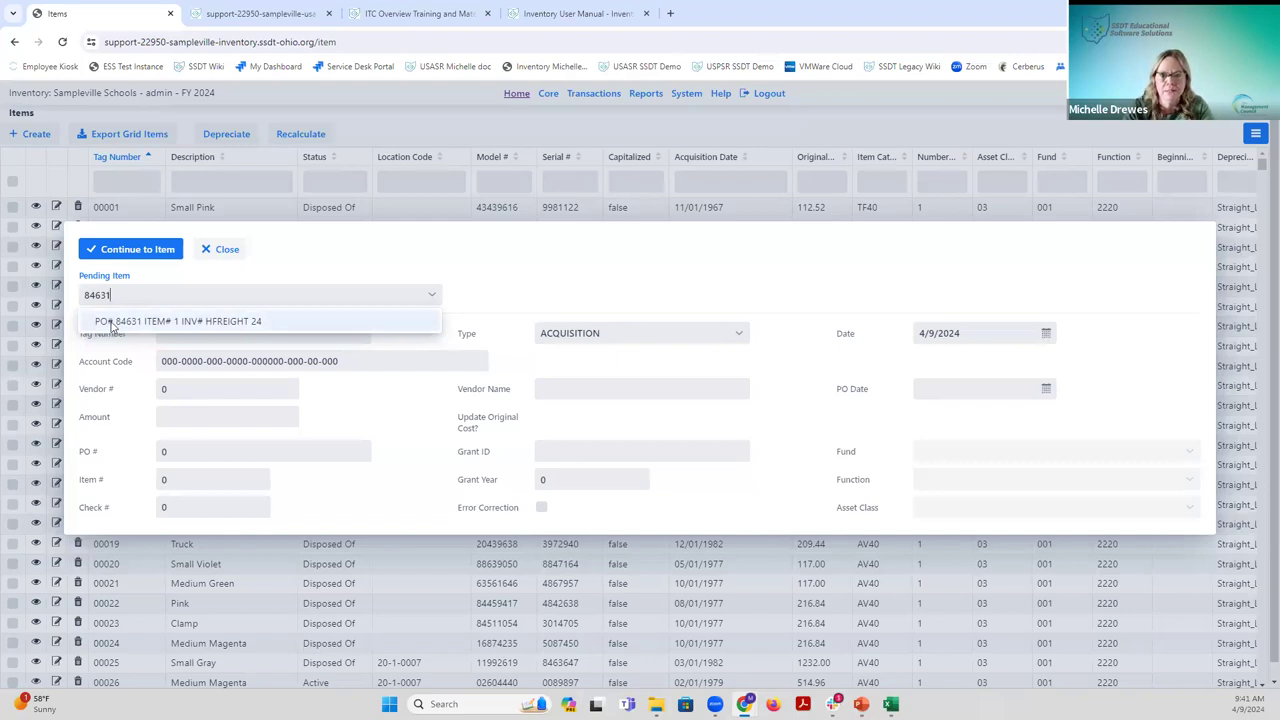
click(213, 323)
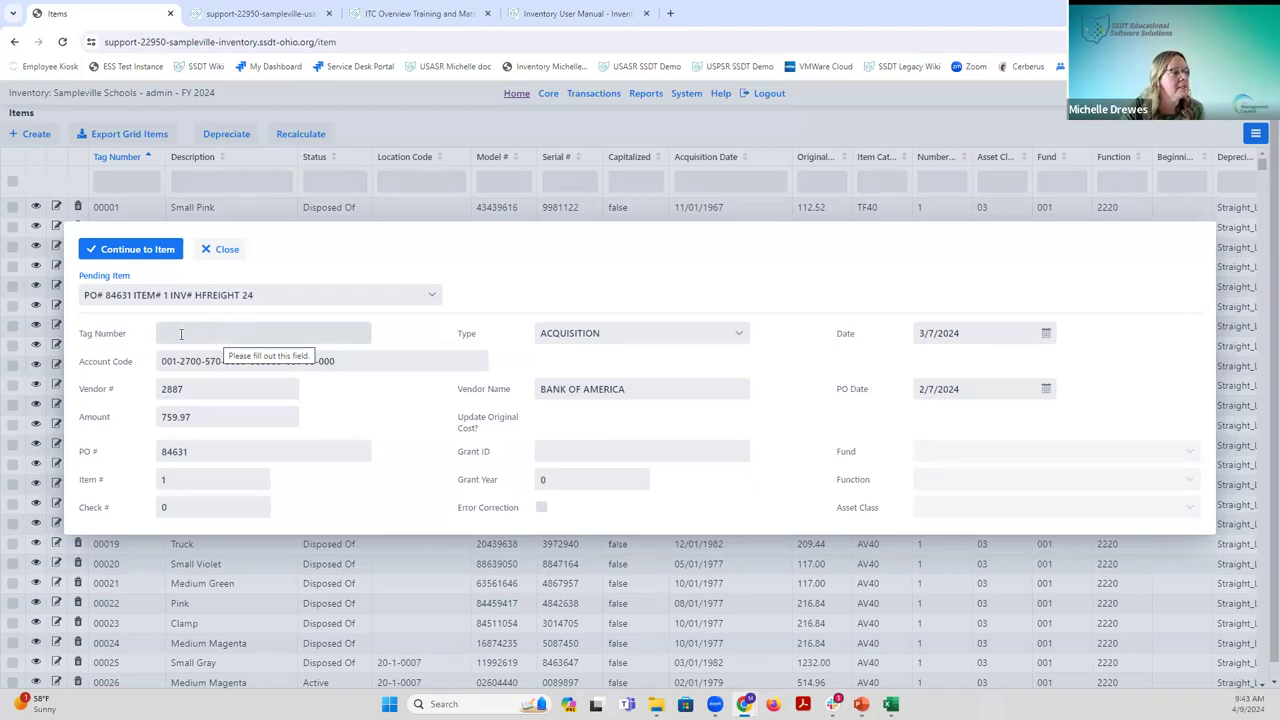
Enter 12120 as the new item's tag number and try to continue to the item record.
click(181, 334)
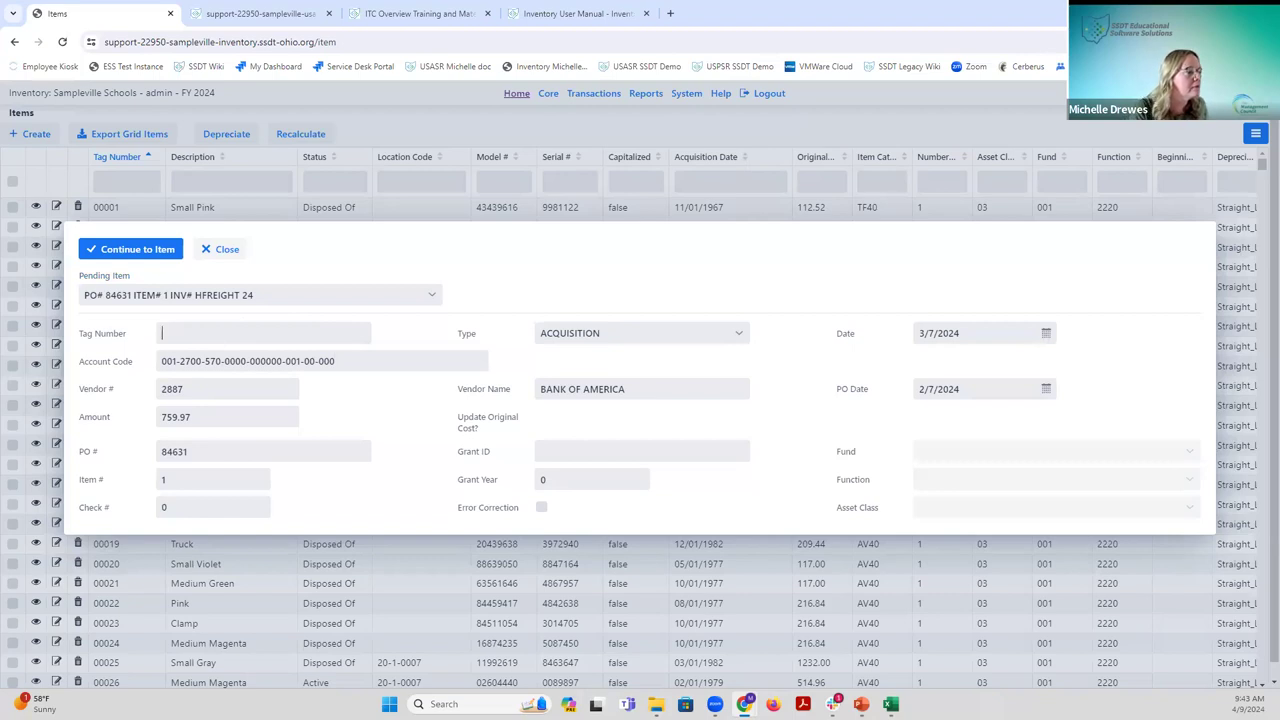
text(1212)
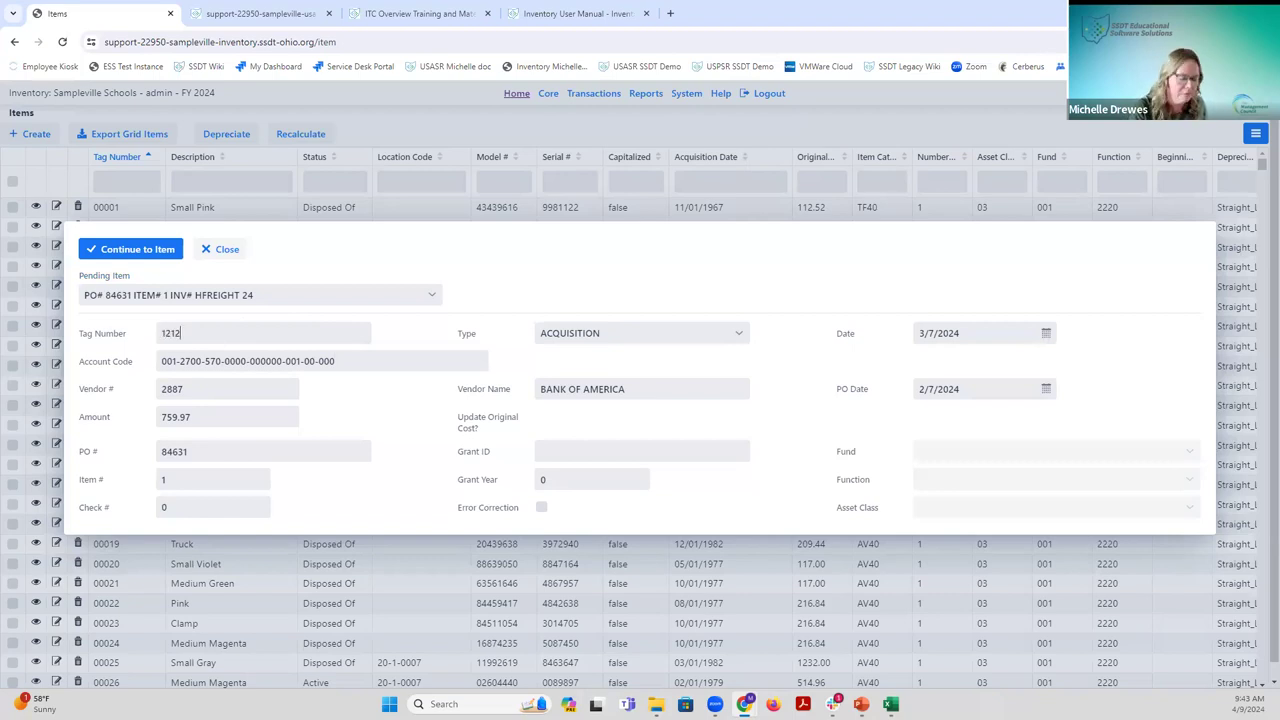
text(0)
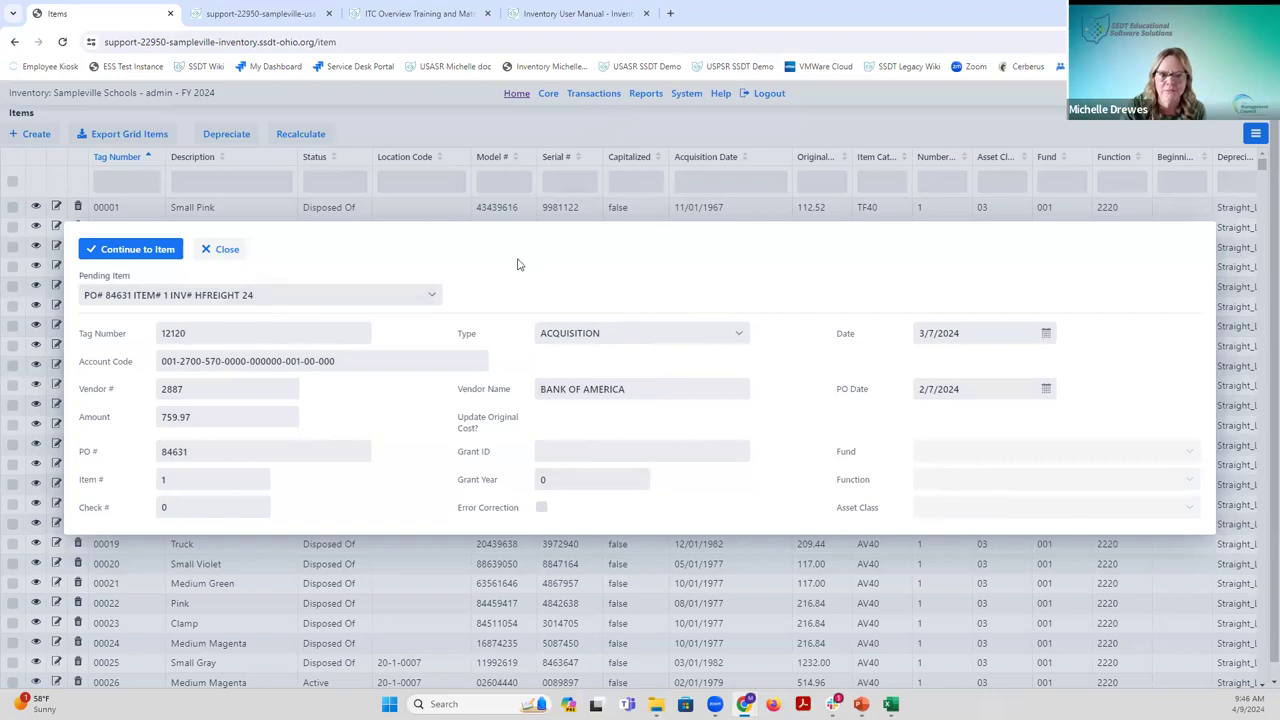
click(152, 251)
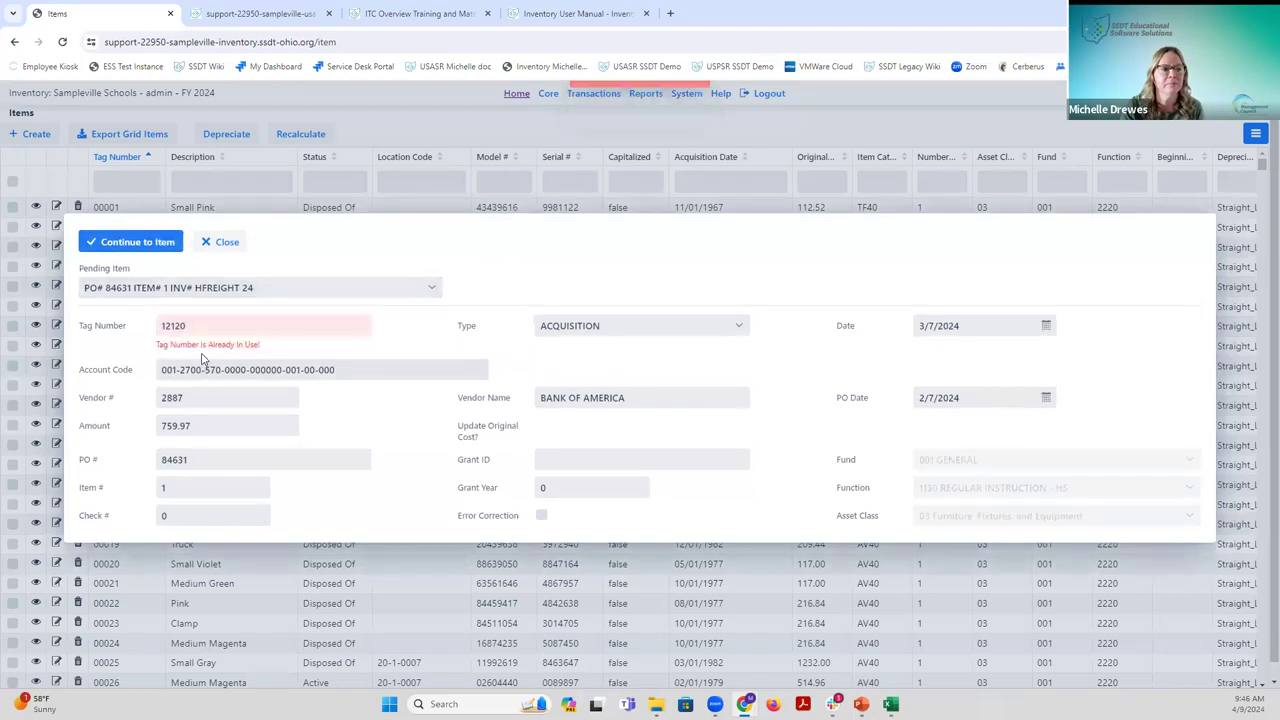
Try 12150 as the tag number, change it to 1215001, and continue to the item record.
key(BackSpace)
key(BackSpace)
text(50)
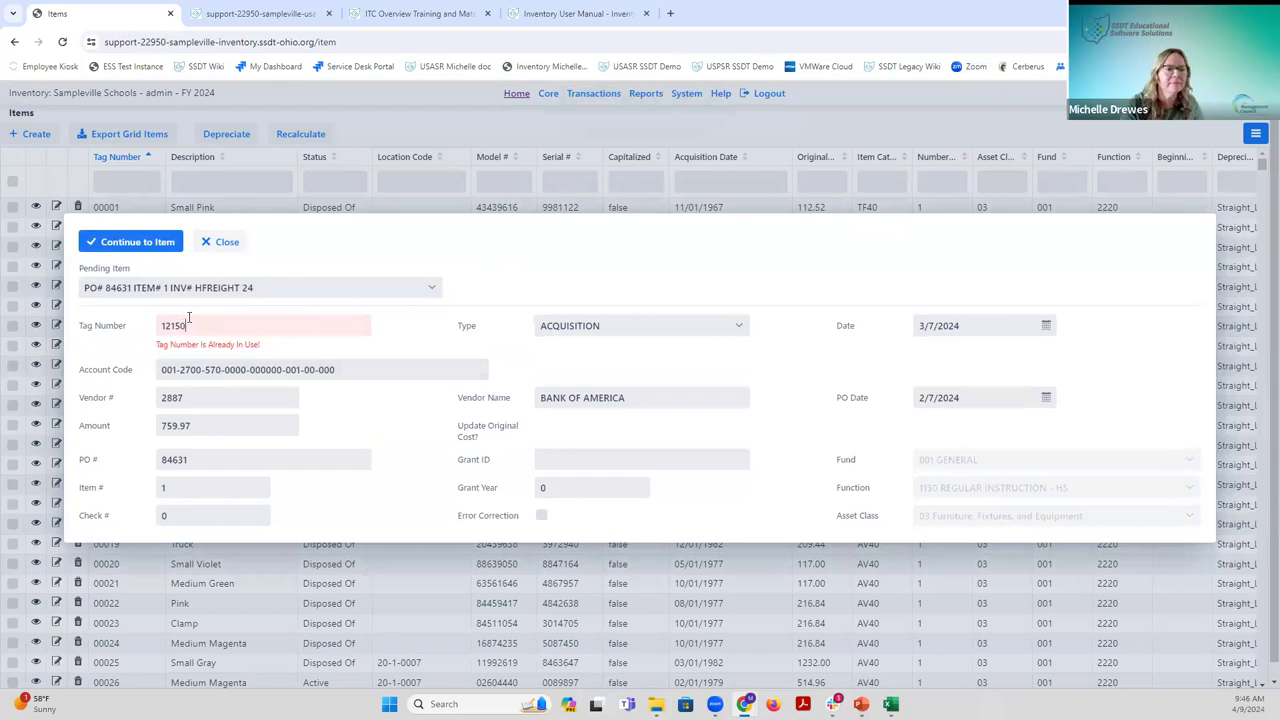
click(155, 243)
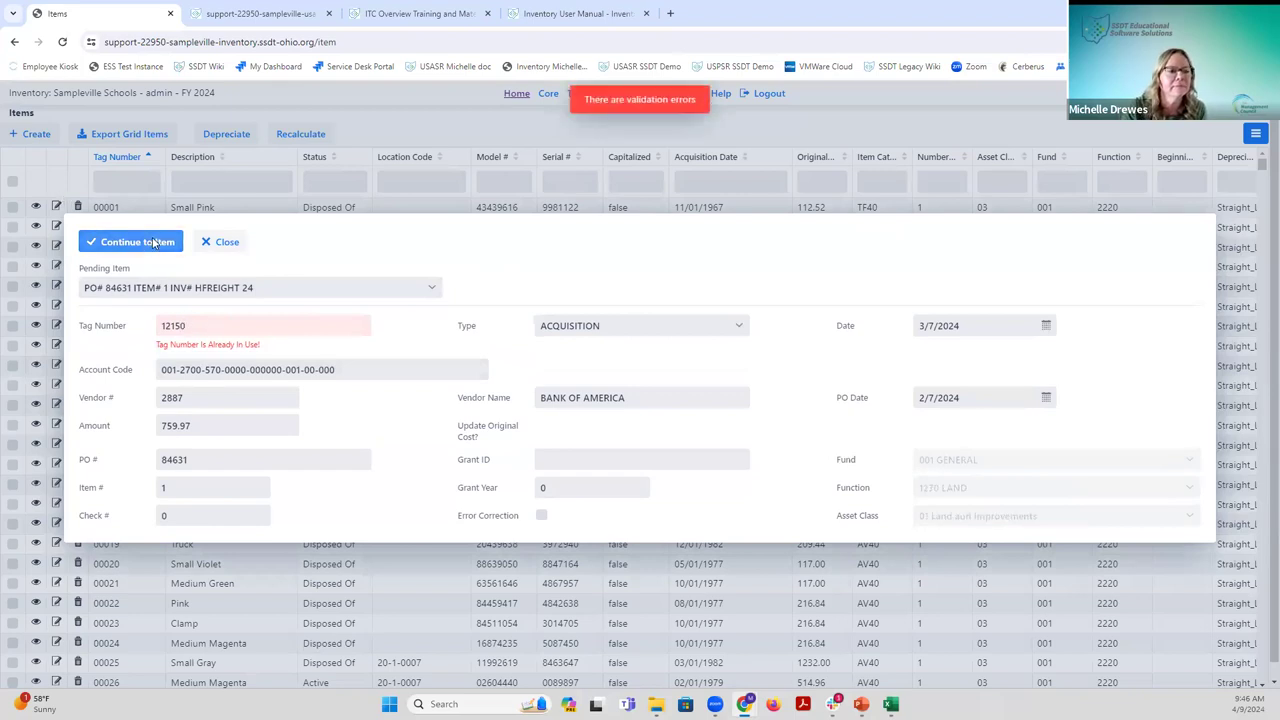
click(203, 316)
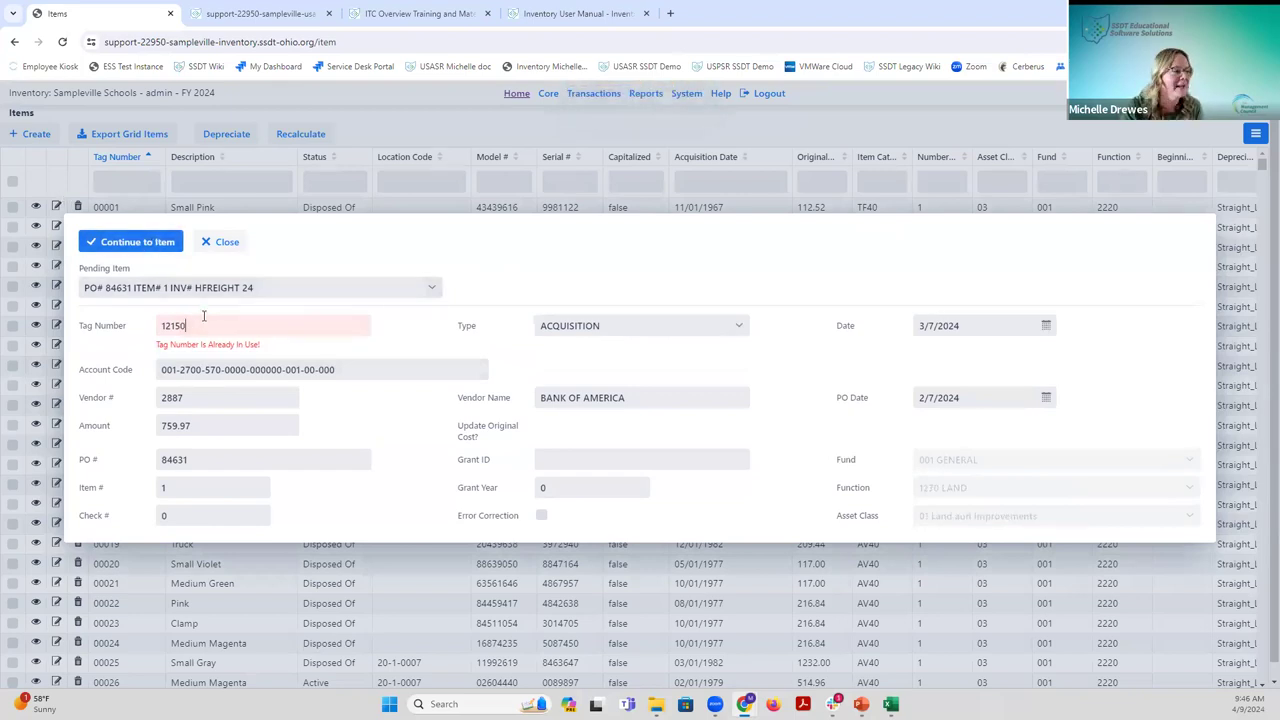
text(01)
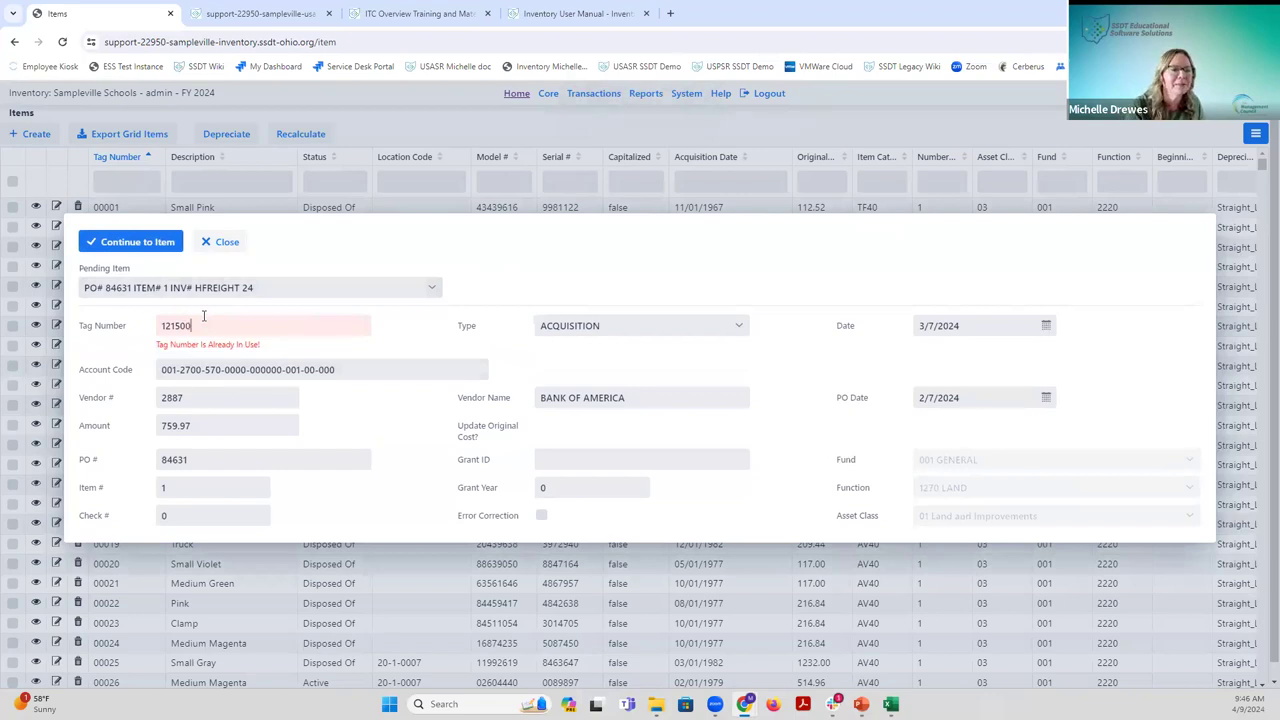
click(155, 241)
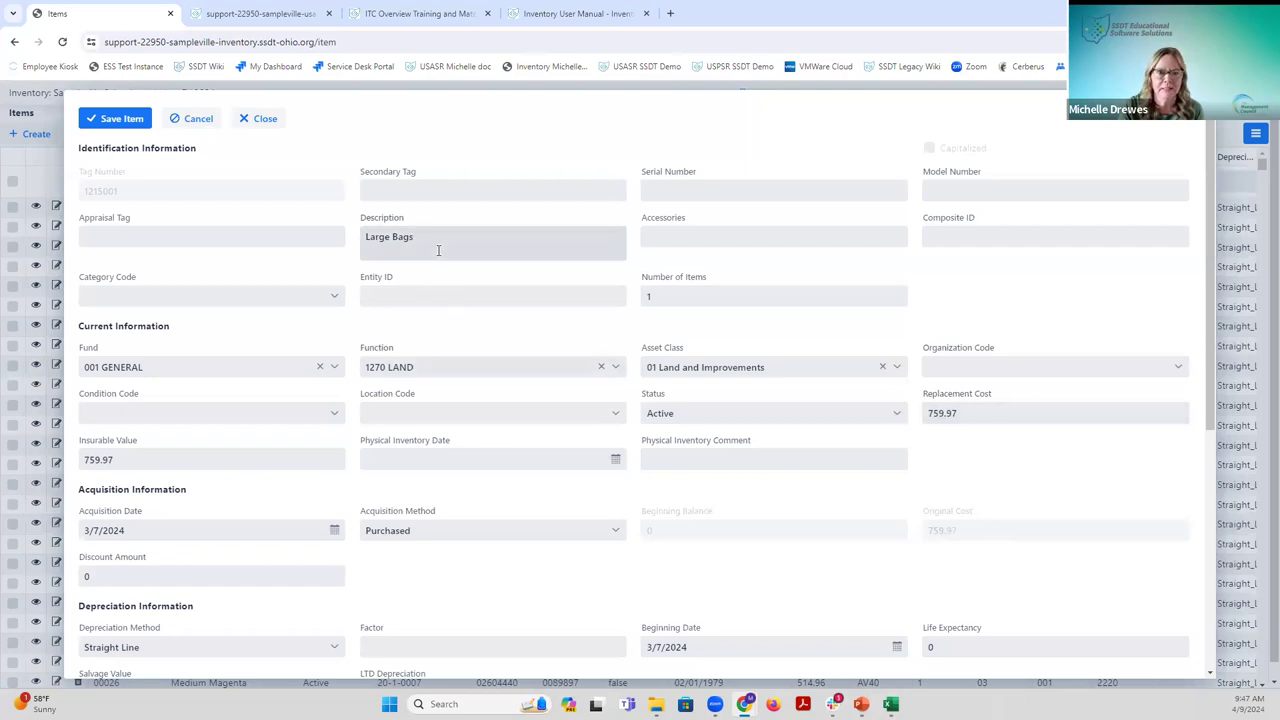
Go through the new item's identification fields and set its category code to AF40 - OFFICE EQUIPMENT.
click(443, 193)
key(Tab)
key(Tab)
key(Tab)
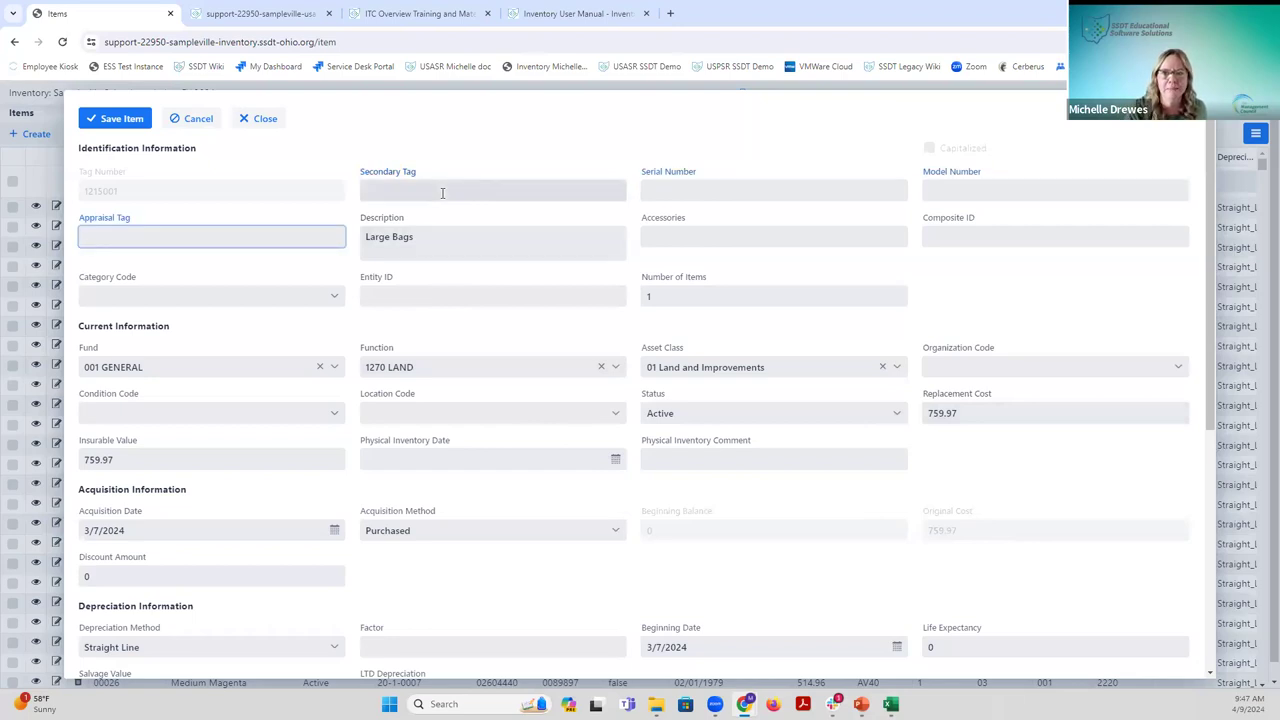
key(Tab)
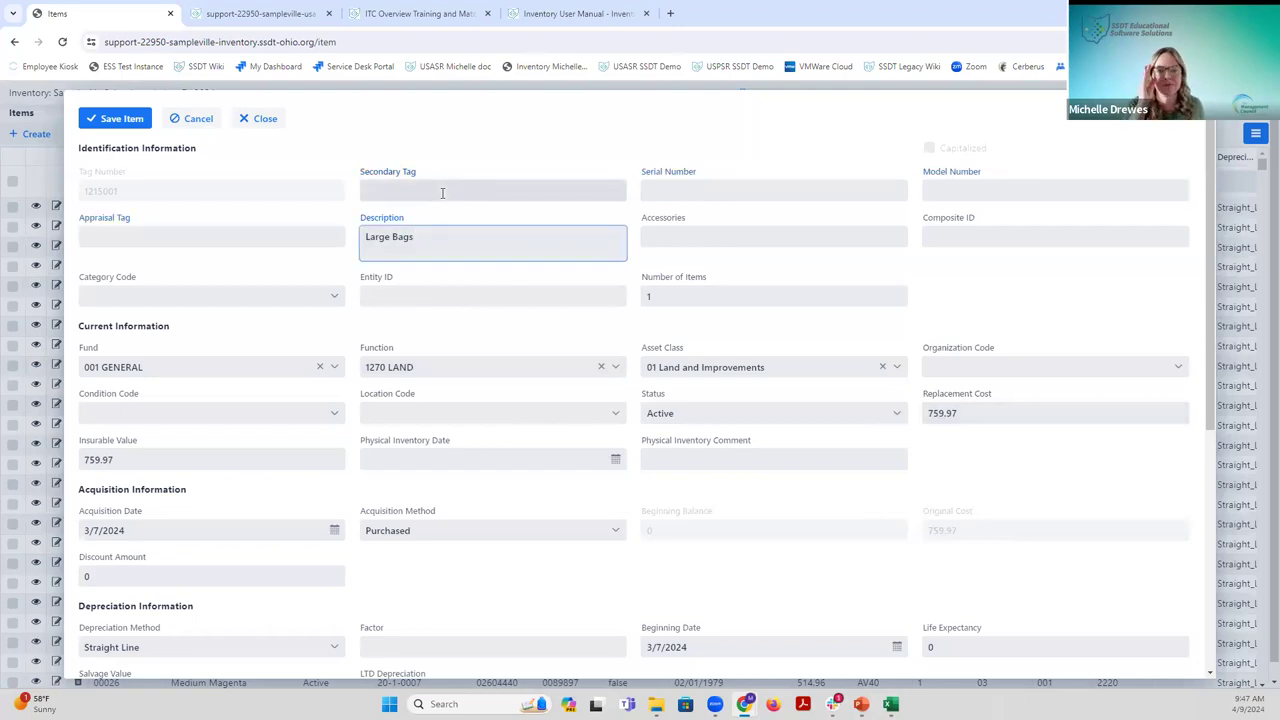
key(Tab)
key(Tab)
key(Tab)
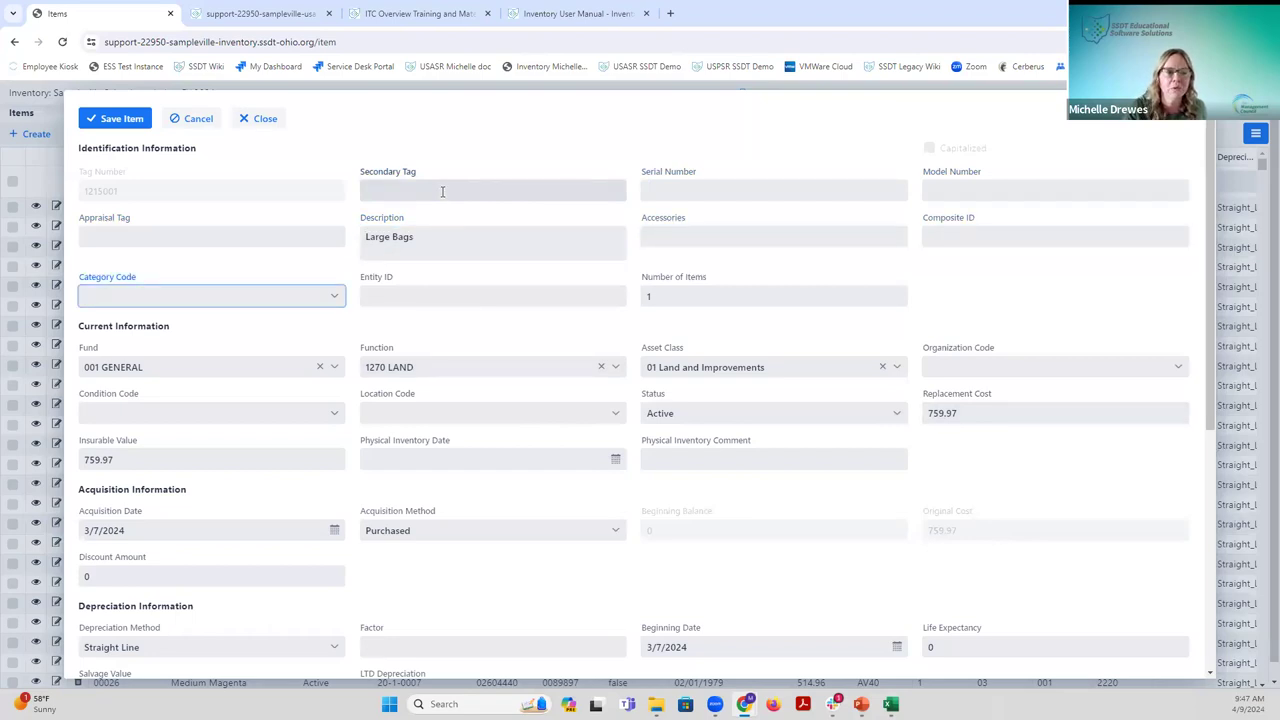
click(336, 300)
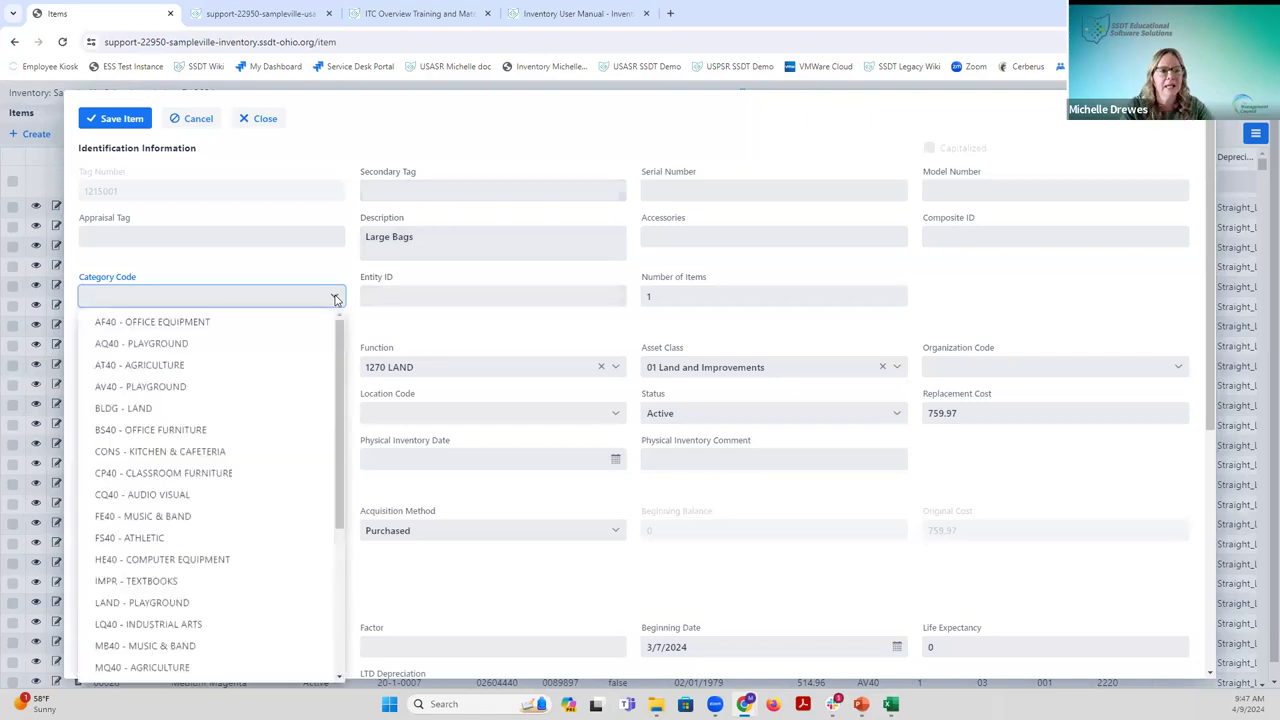
click(288, 325)
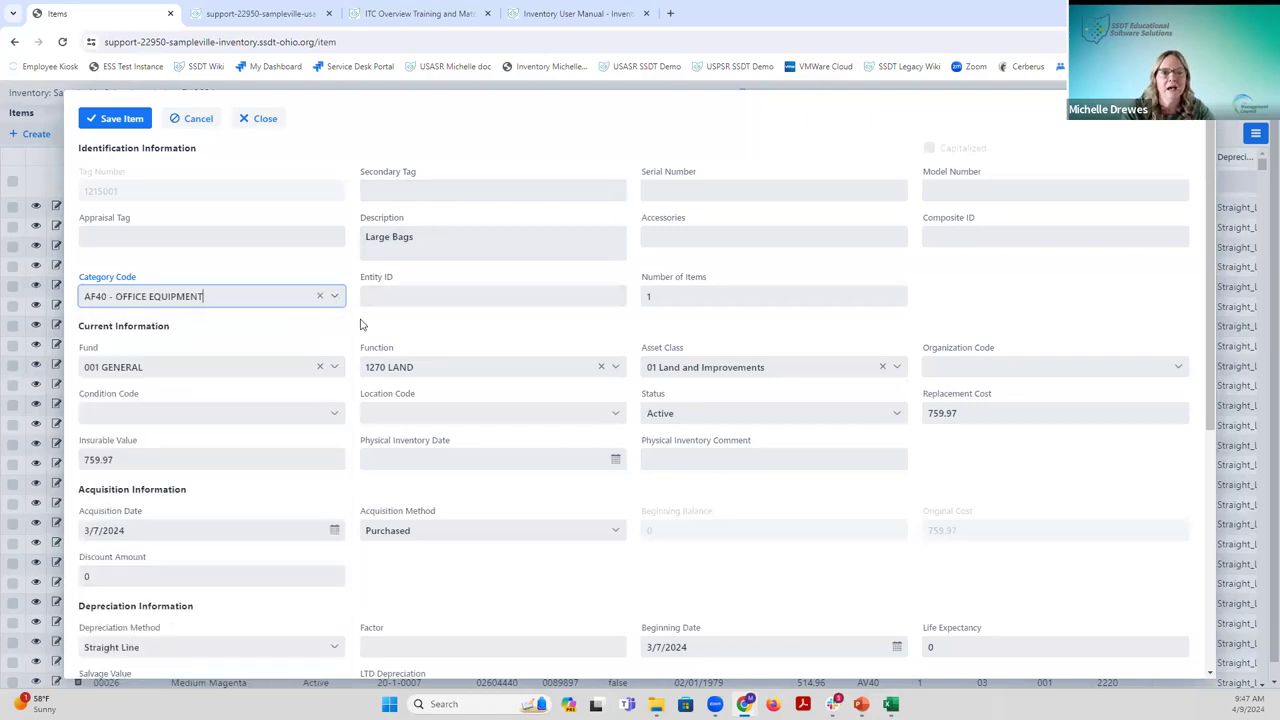
Go through the fund, function and asset class fields, and set the item's location code to 50-1 - 0002 - MAINTENANCE.
key(Tab)
click(652, 296)
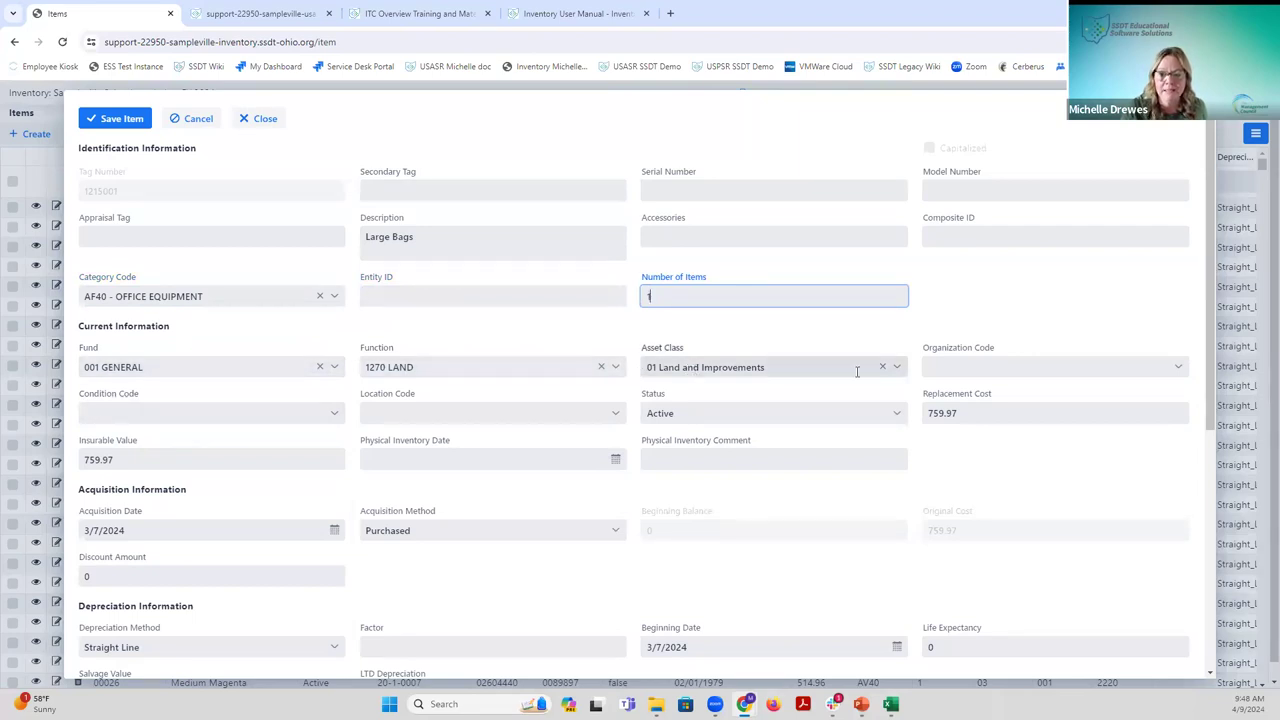
key(Tab)
key(Tab)
key(Tab)
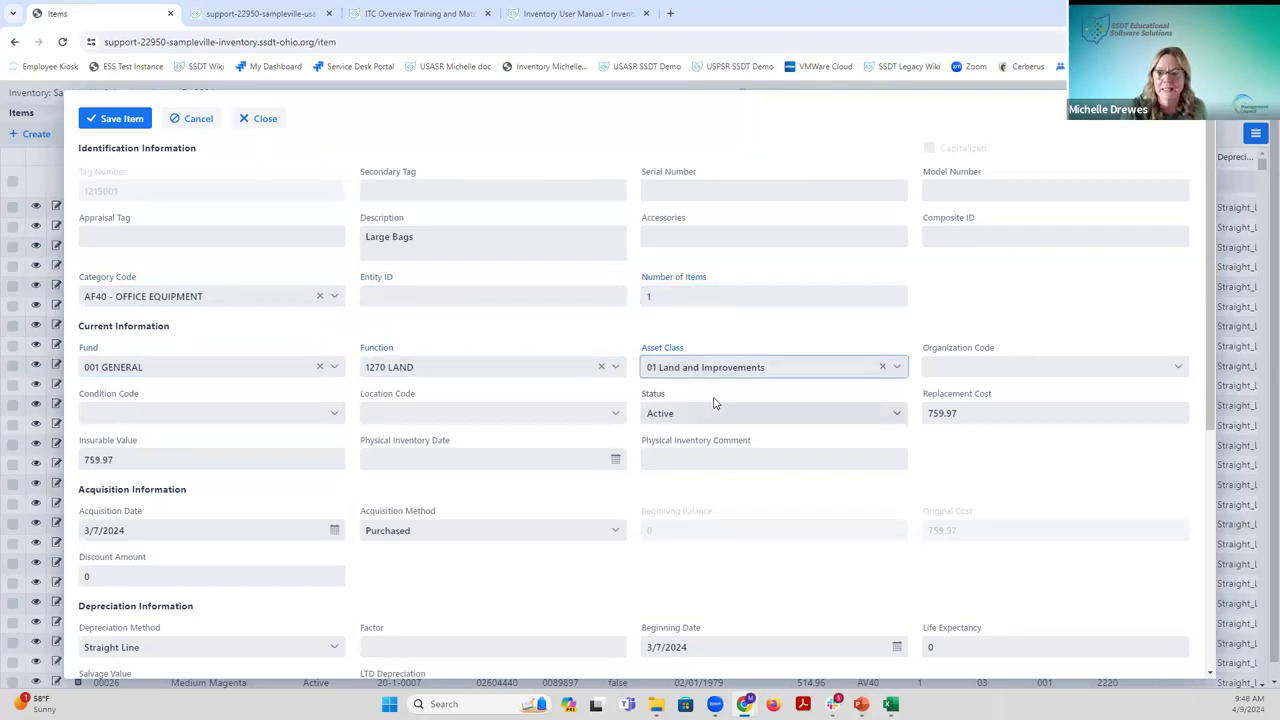
key(Tab)
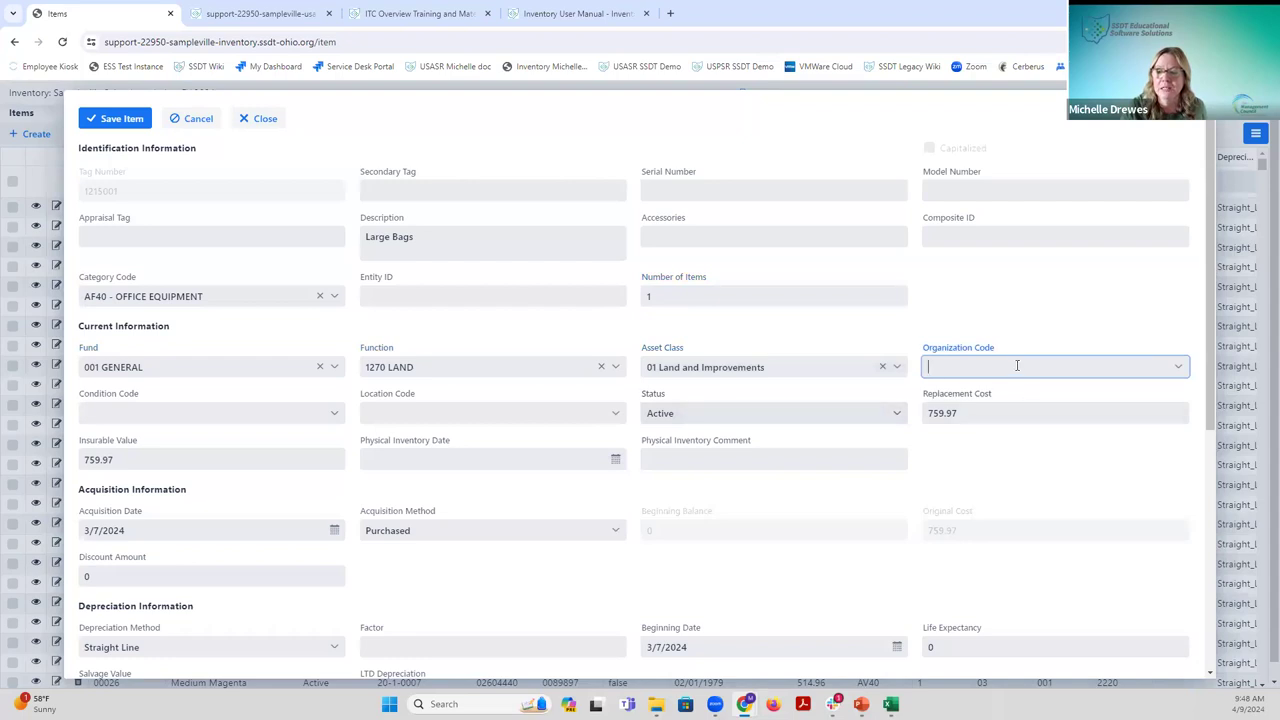
key(Tab)
key(Tab)
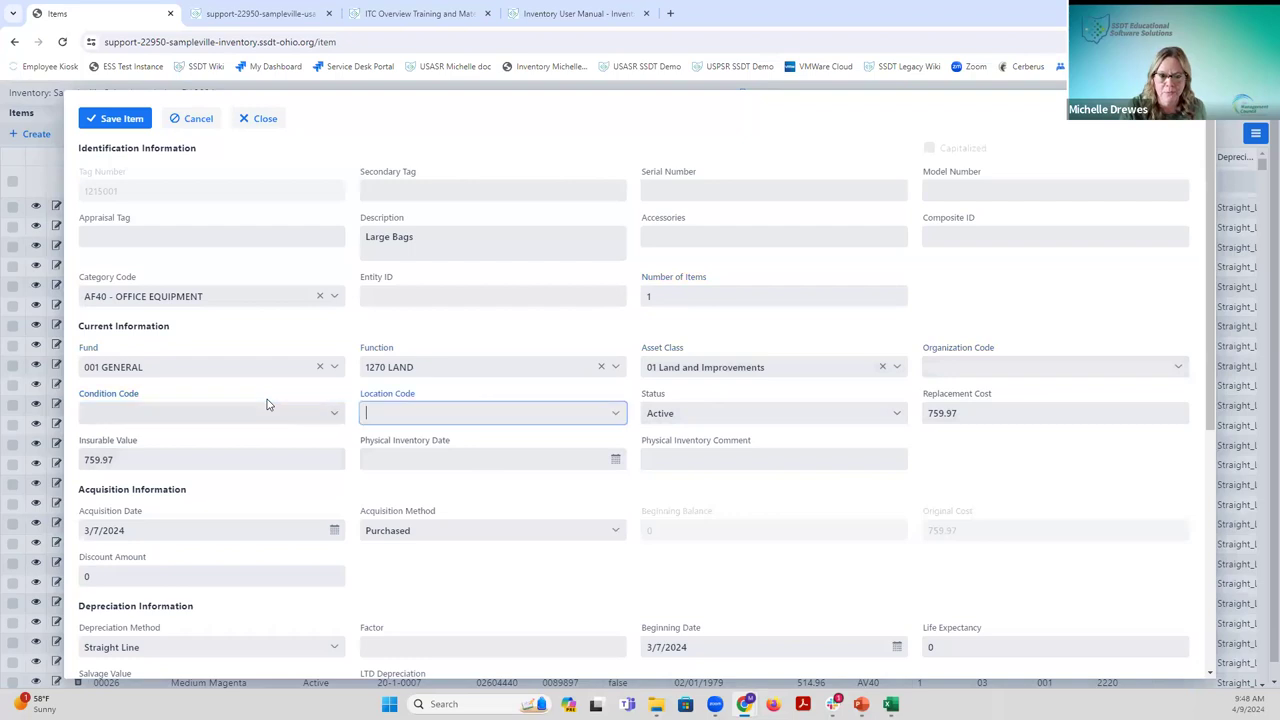
click(617, 418)
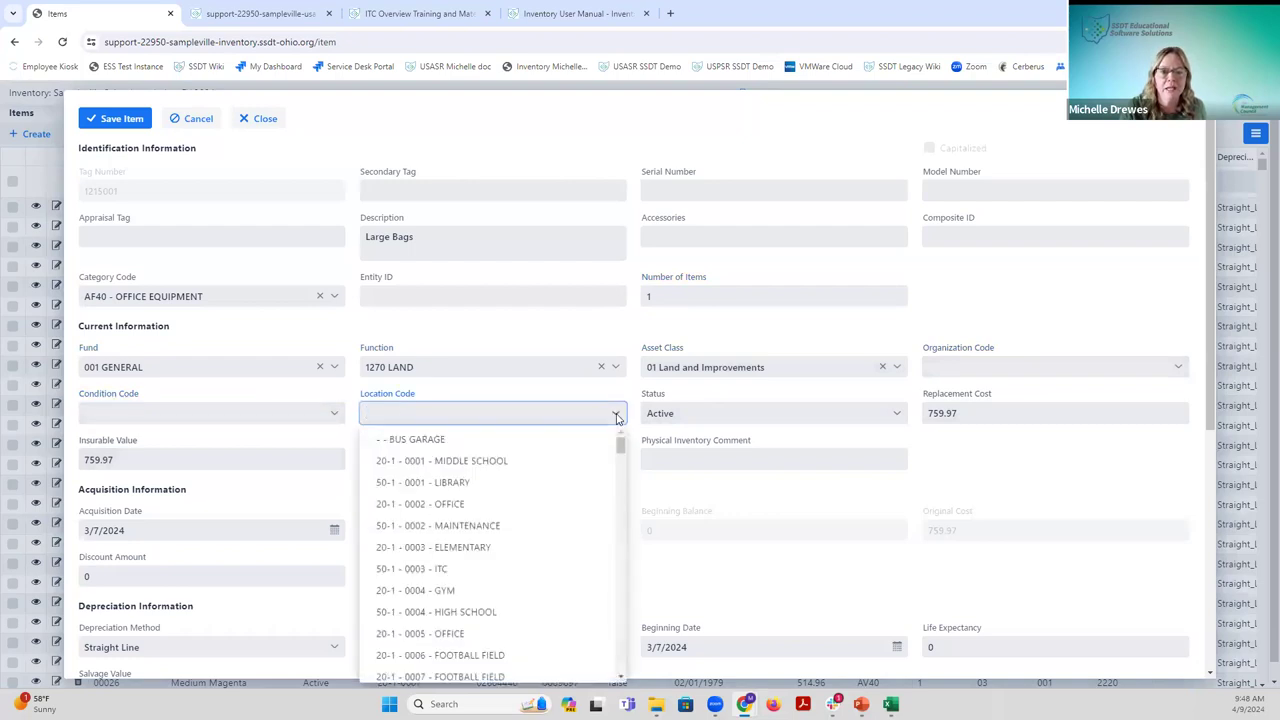
click(524, 527)
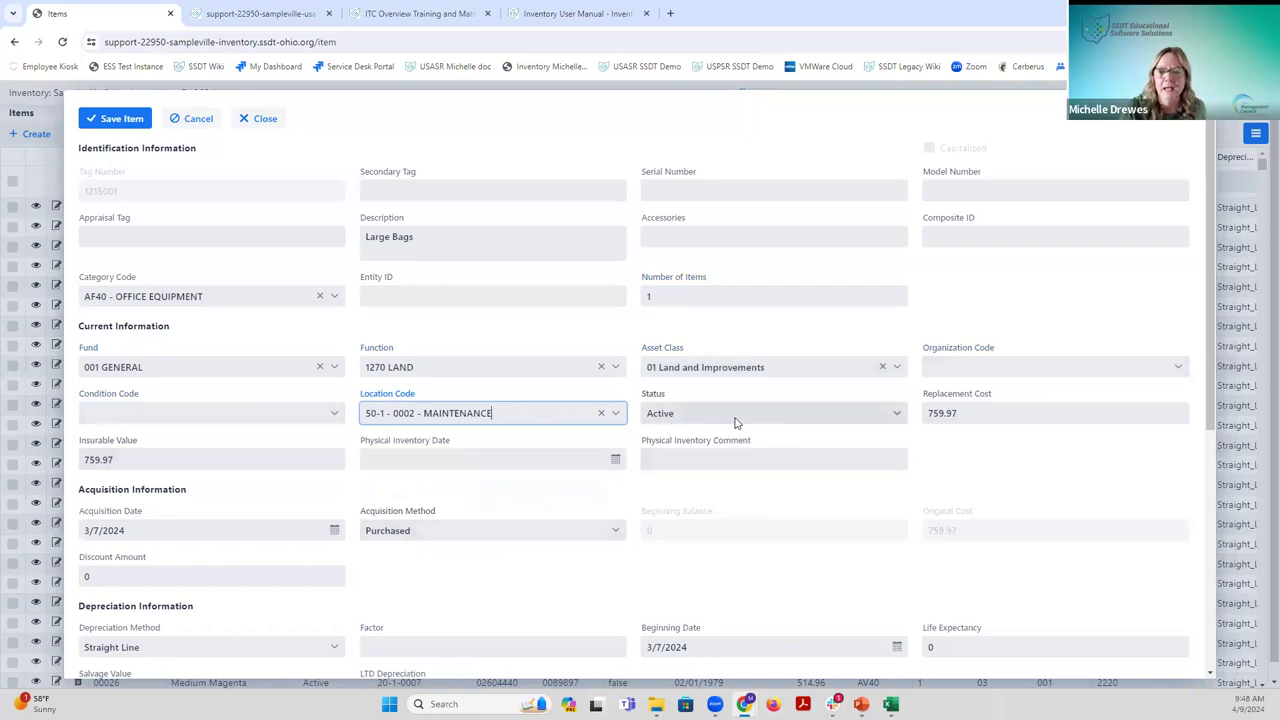
Review the item's status, cost, physical inventory and acquisition date fields, and check the available acquisition methods.
key(Tab)
key(Tab)
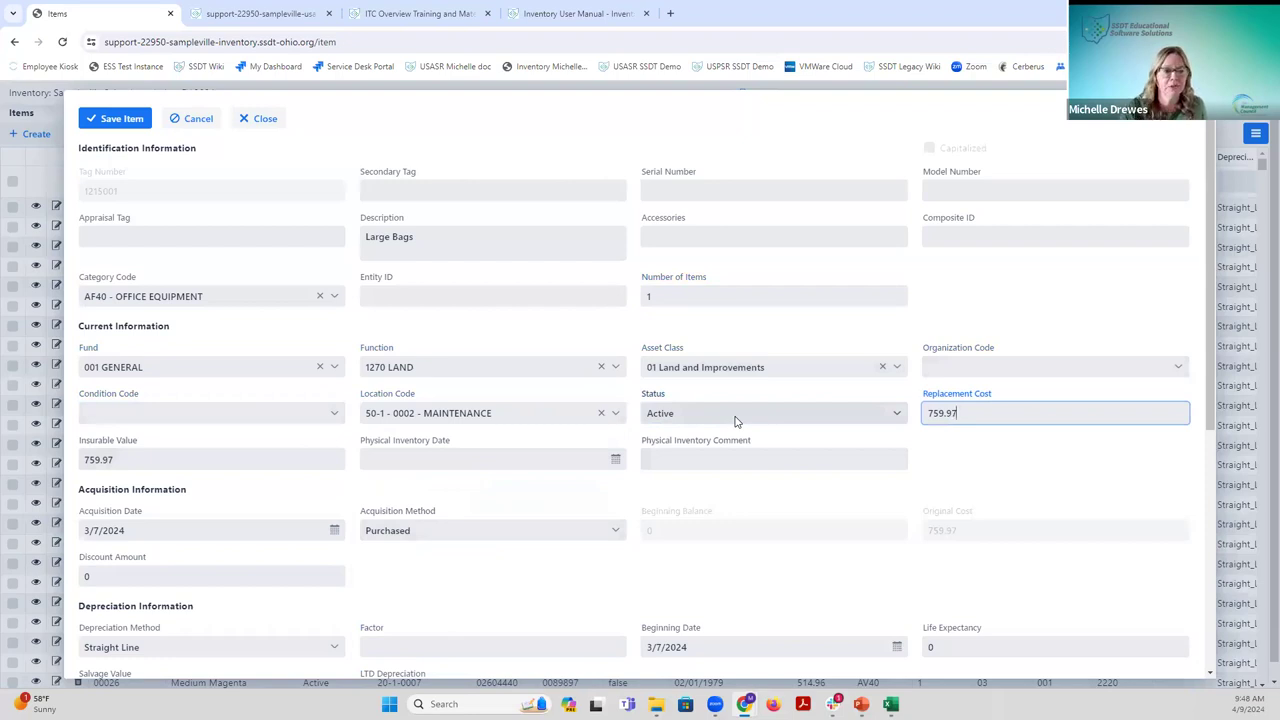
key(Tab)
key(Tab)
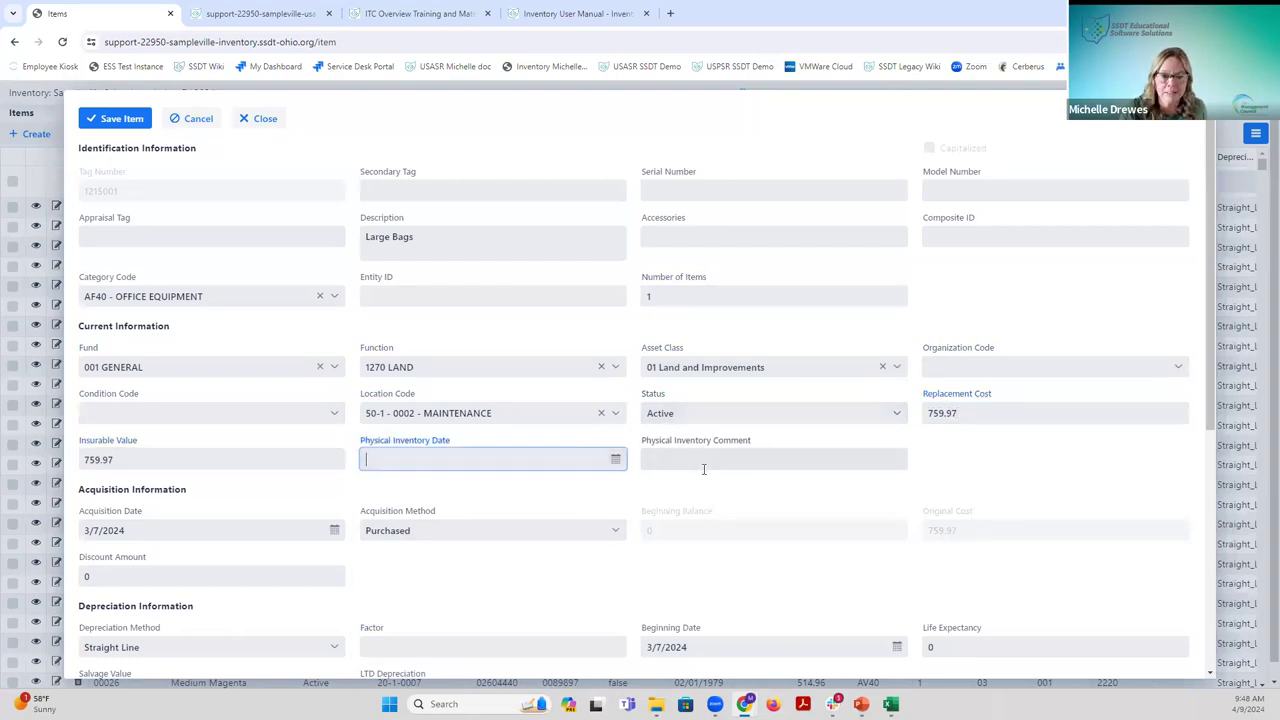
key(Tab)
key(Tab)
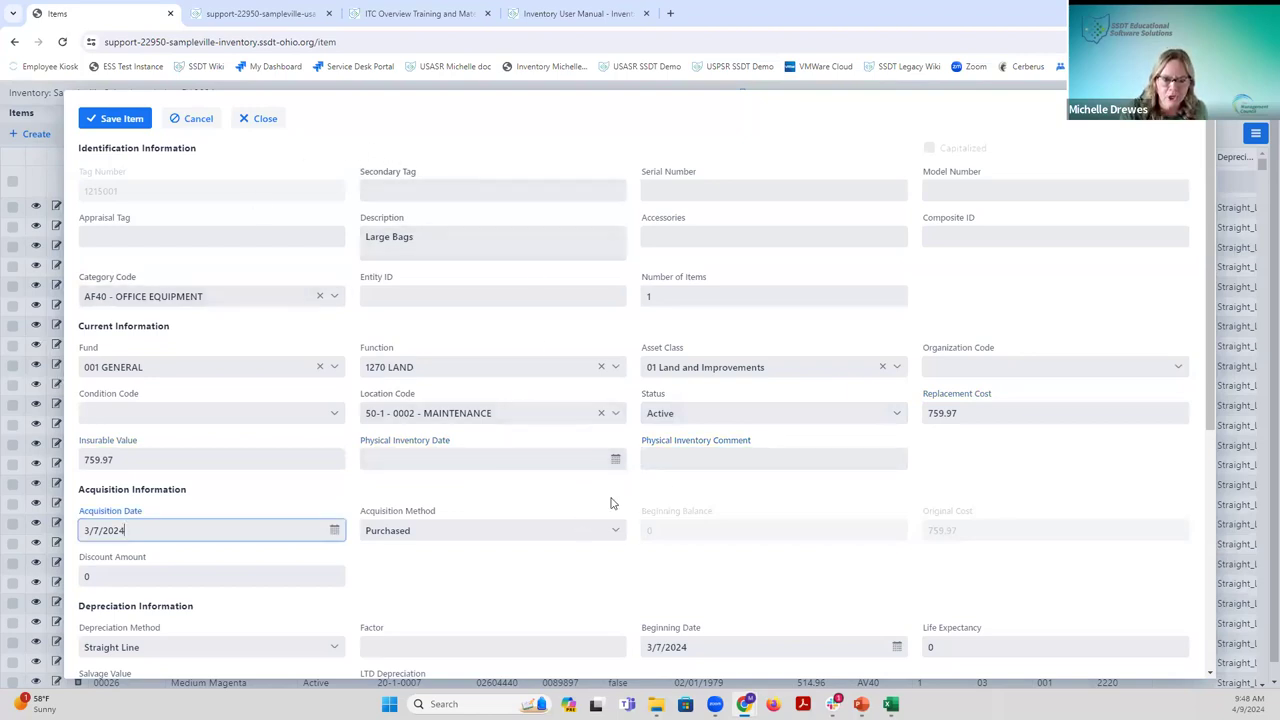
scroll(612, 502, down, 1)
scroll(608, 500, down, 1)
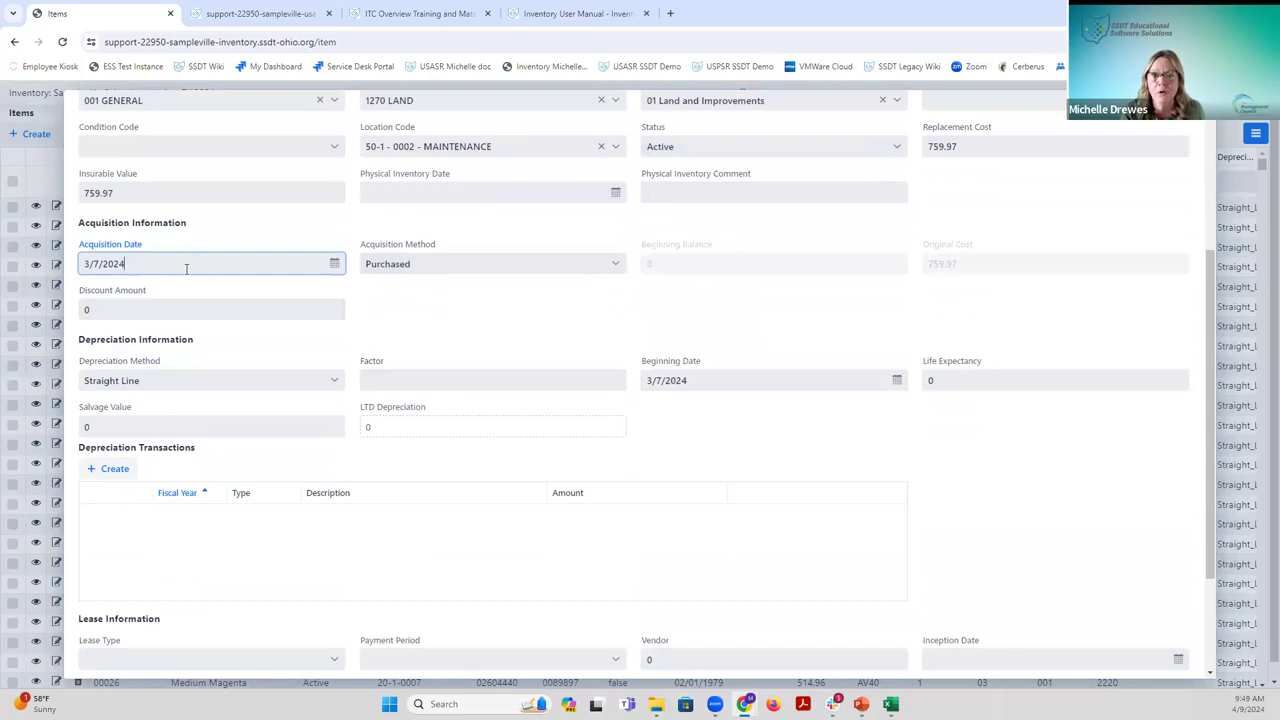
key(Tab)
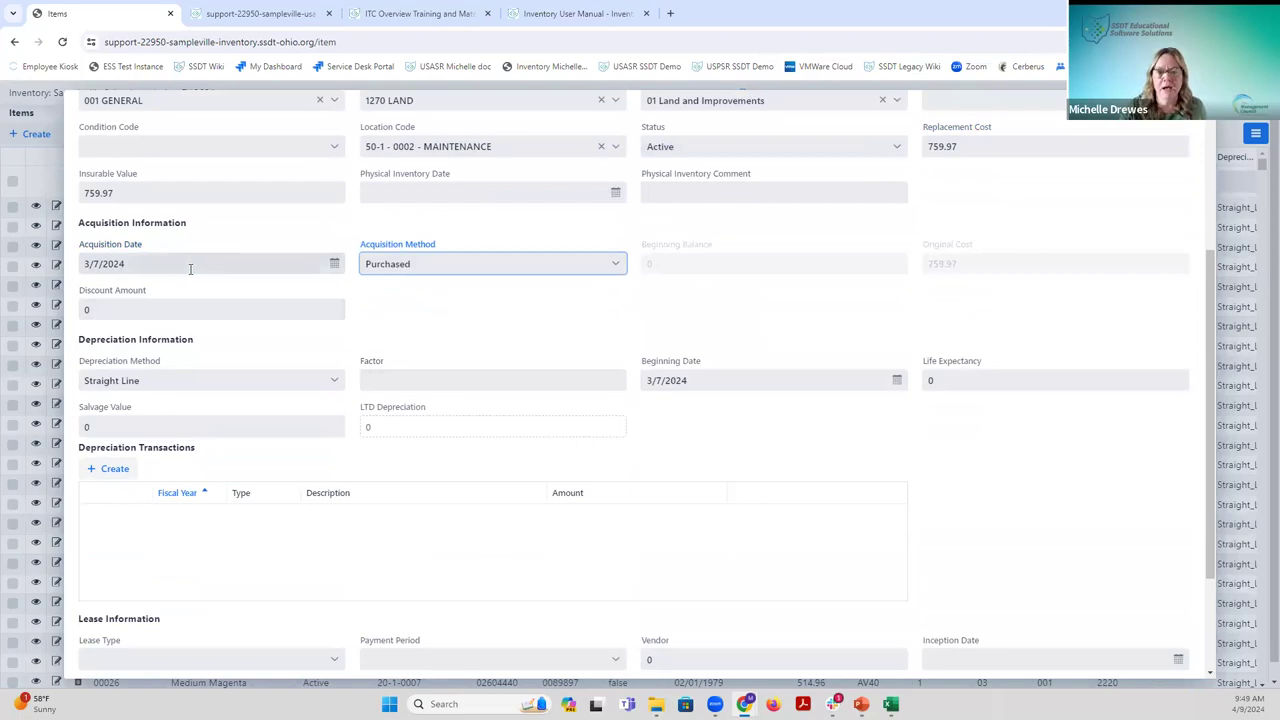
click(616, 264)
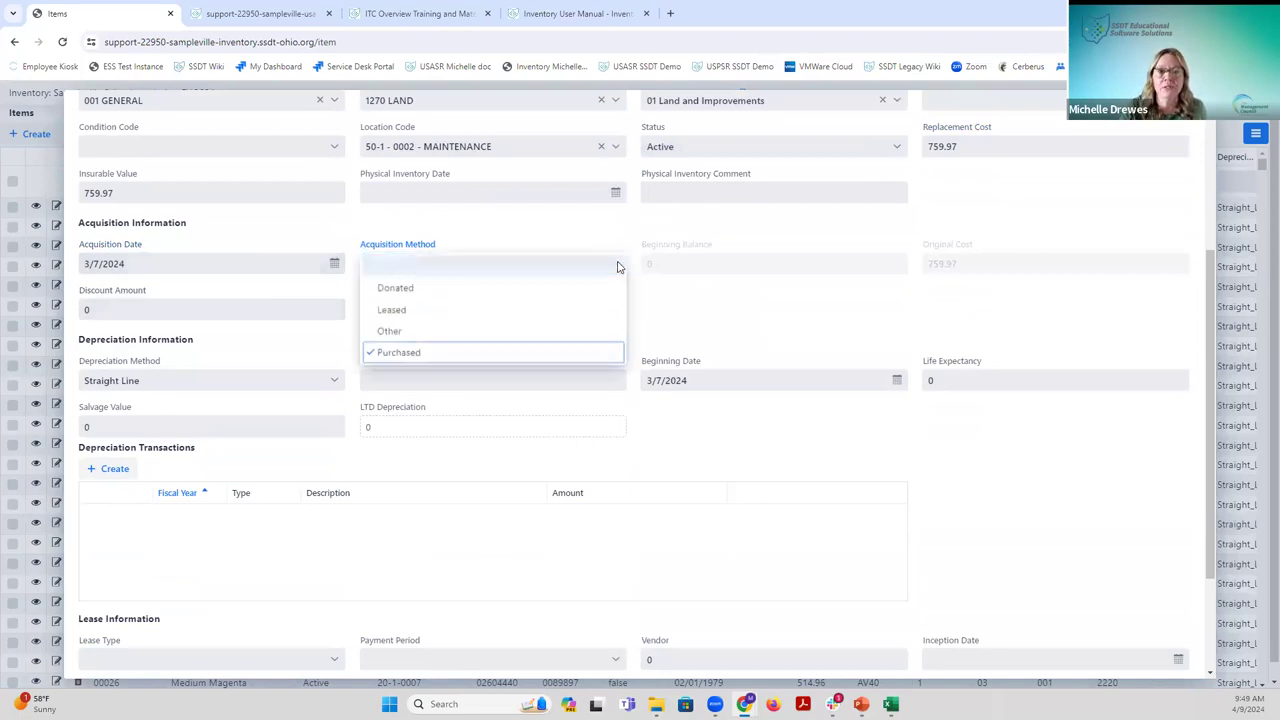
click(562, 219)
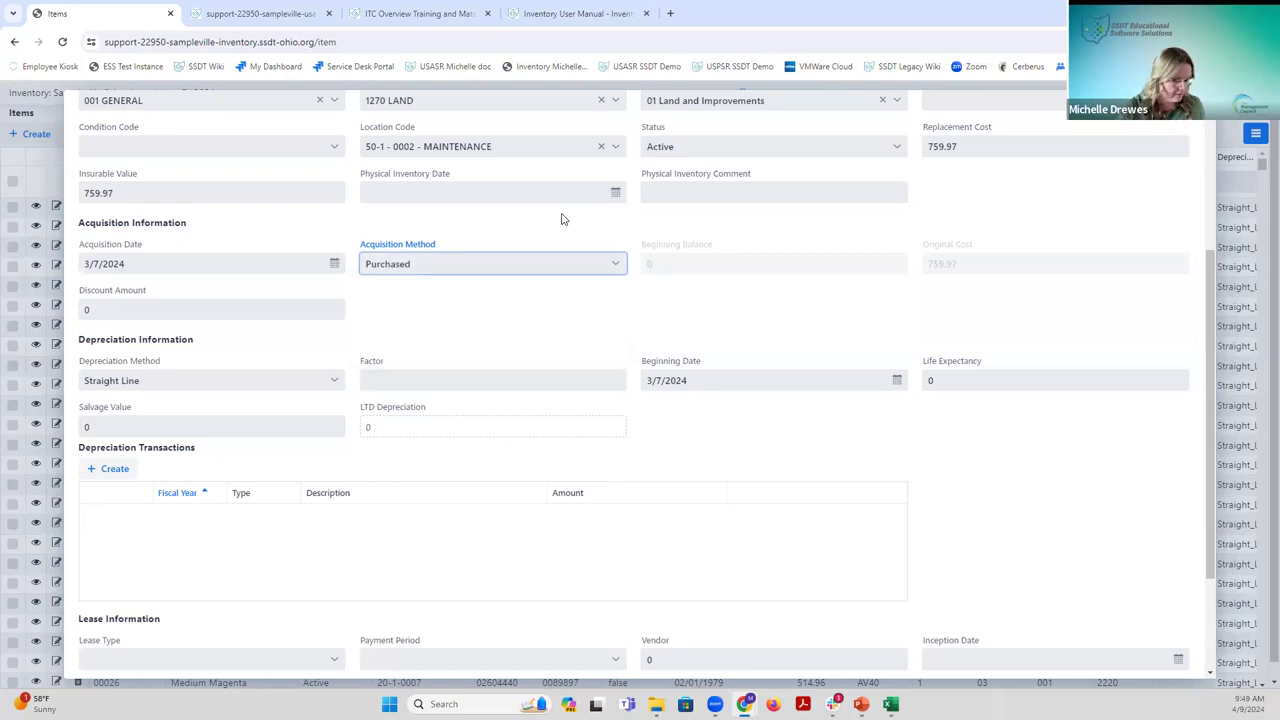
Set the item's depreciation method to None and check the remaining depreciation fields.
key(Tab)
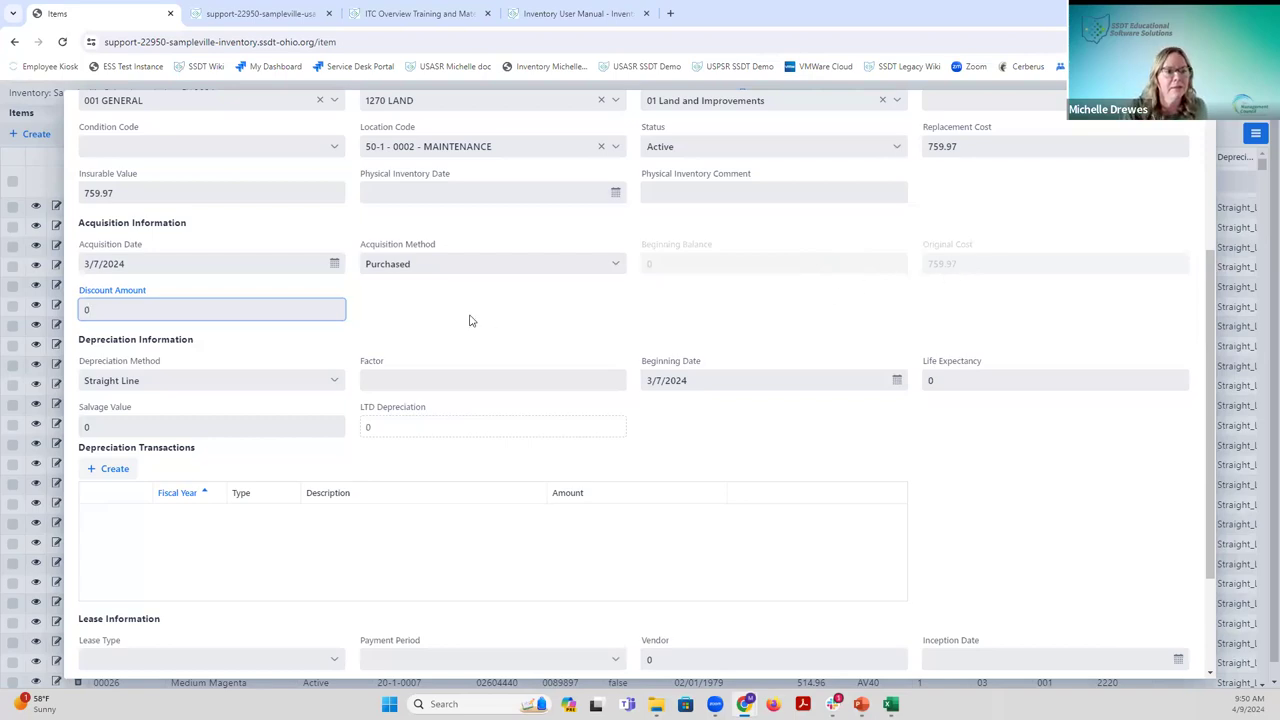
key(Tab)
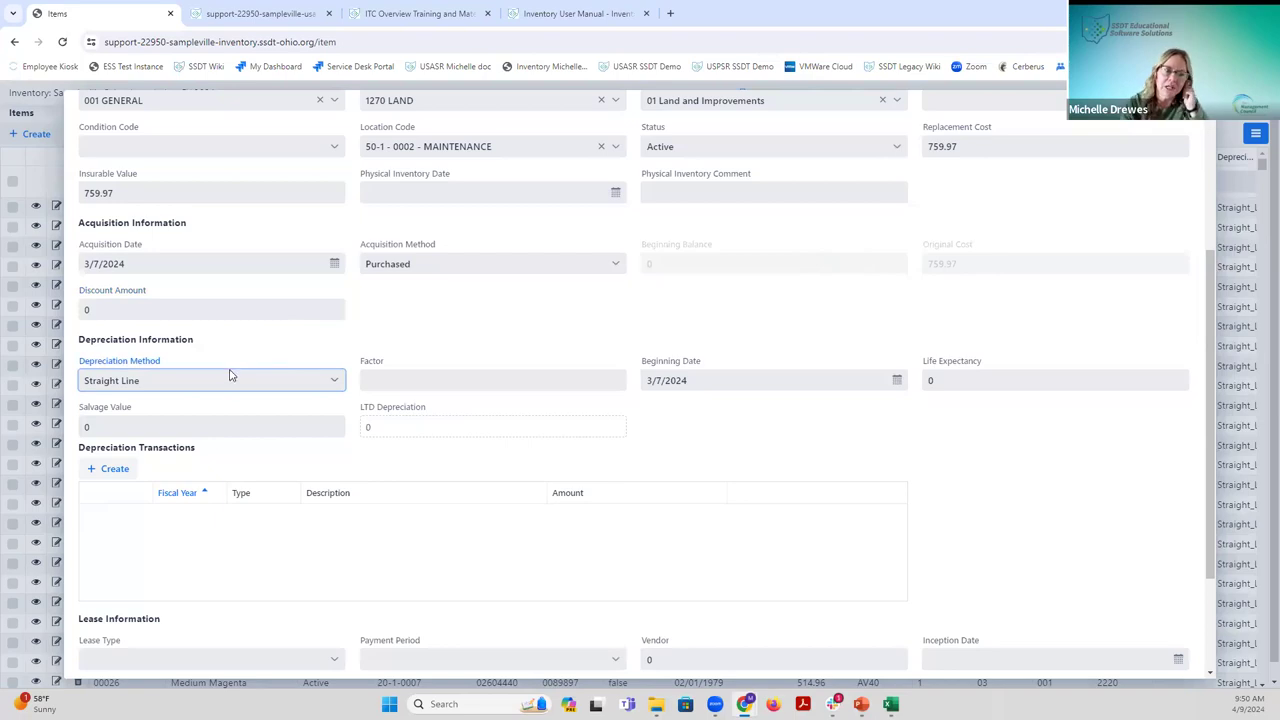
click(336, 382)
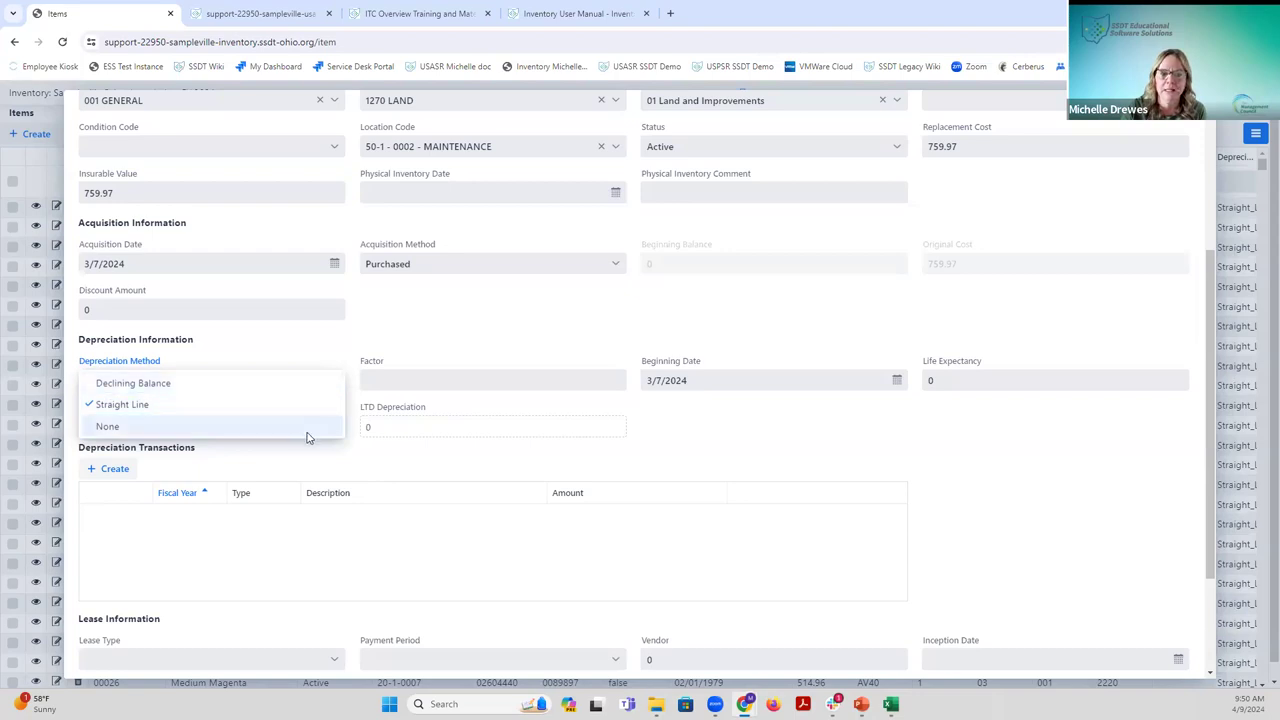
click(309, 430)
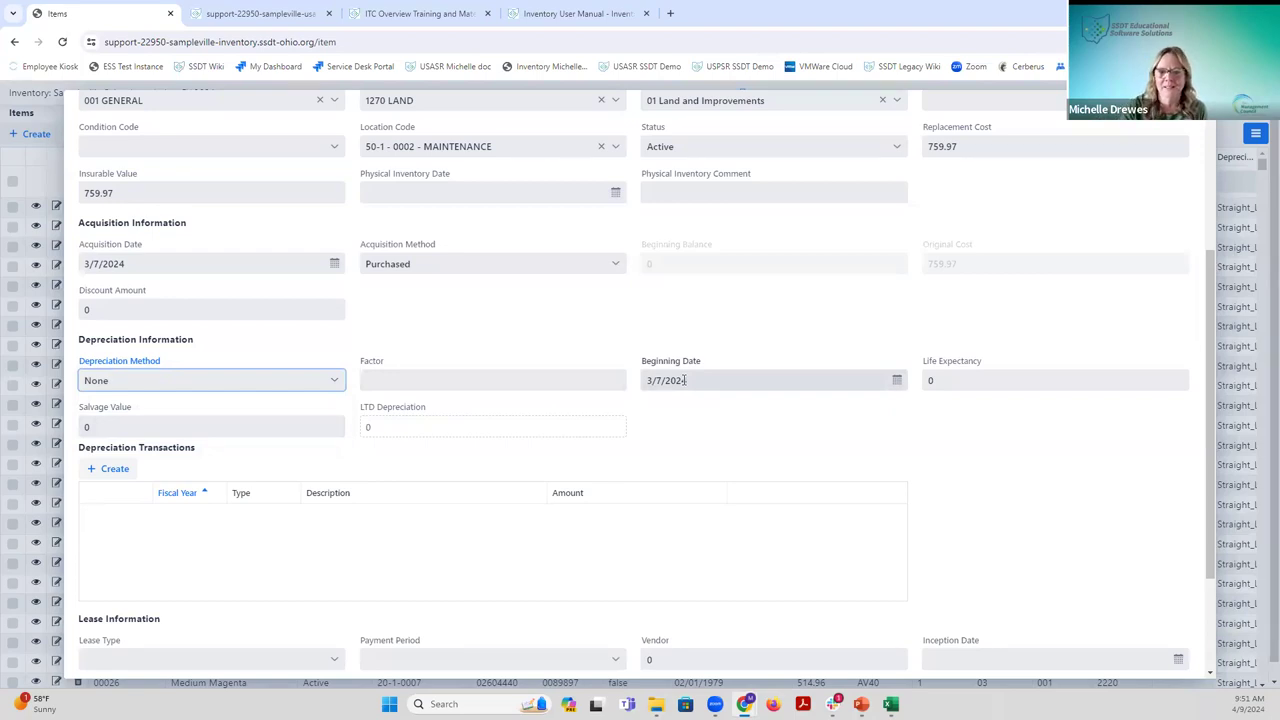
click(934, 380)
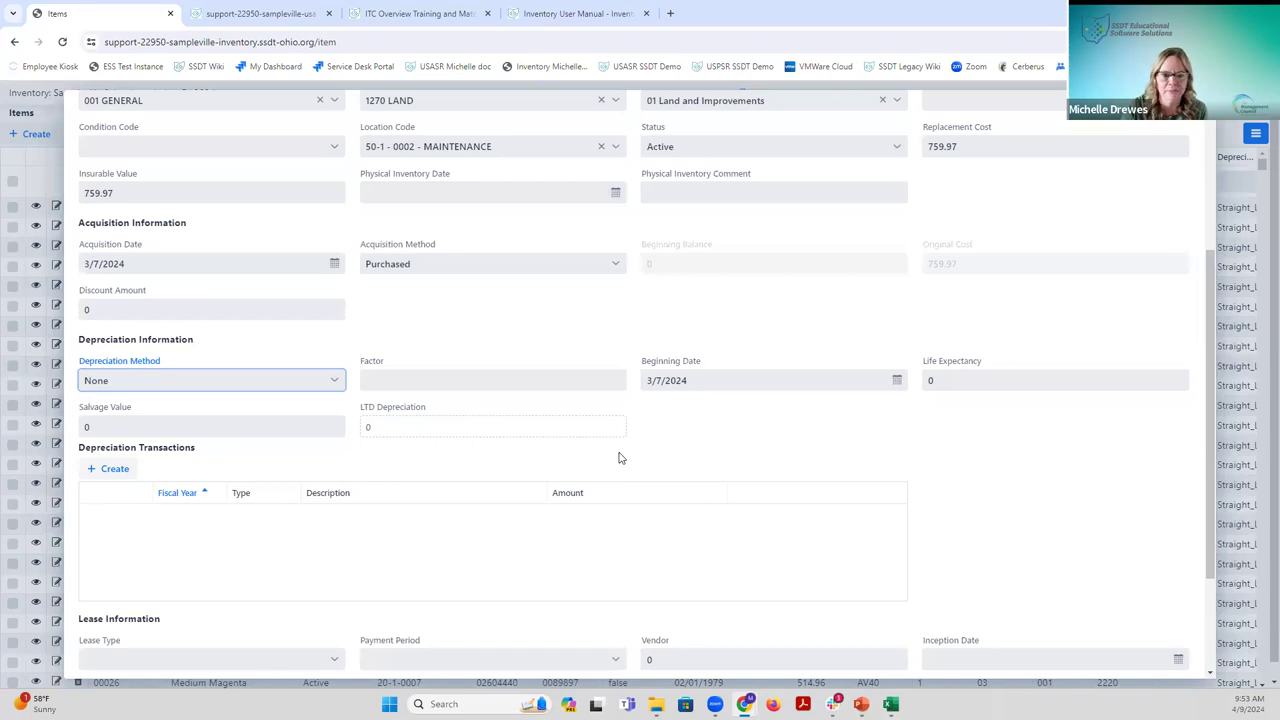
Review the lease and user-defined sections of the record, and save the new item.
scroll(618, 457, down, 2)
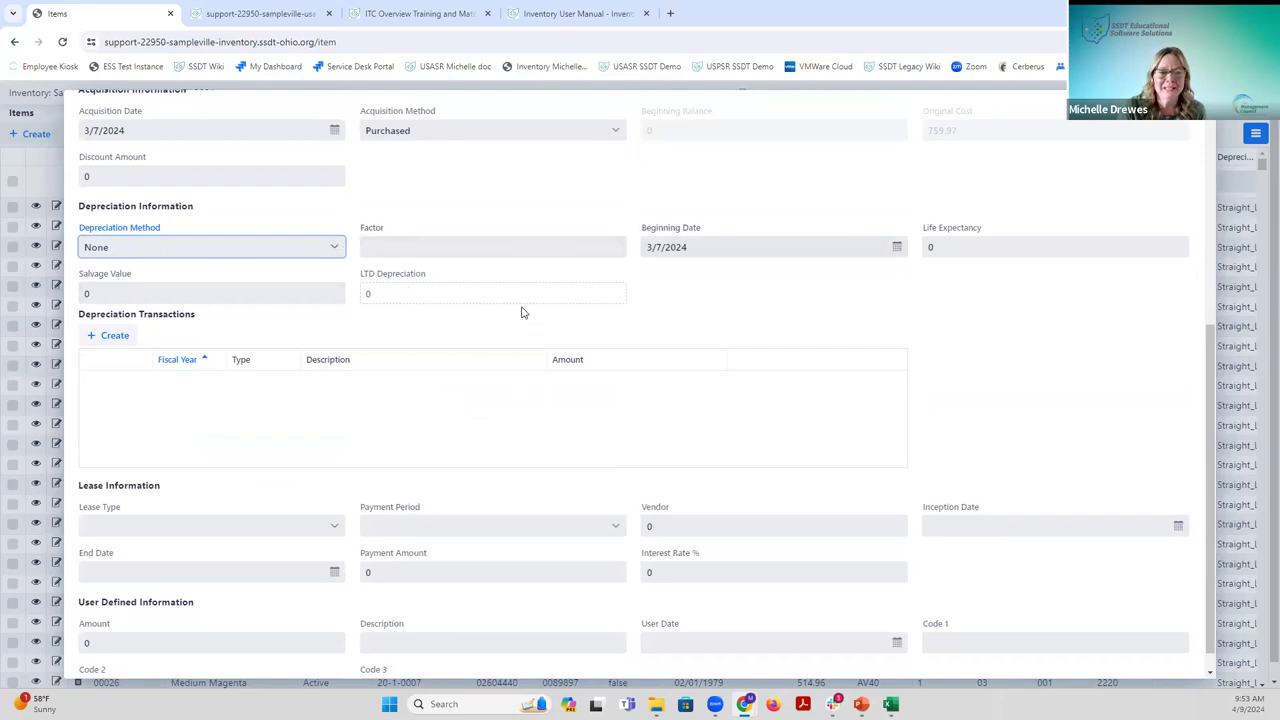
scroll(630, 324, down, 1)
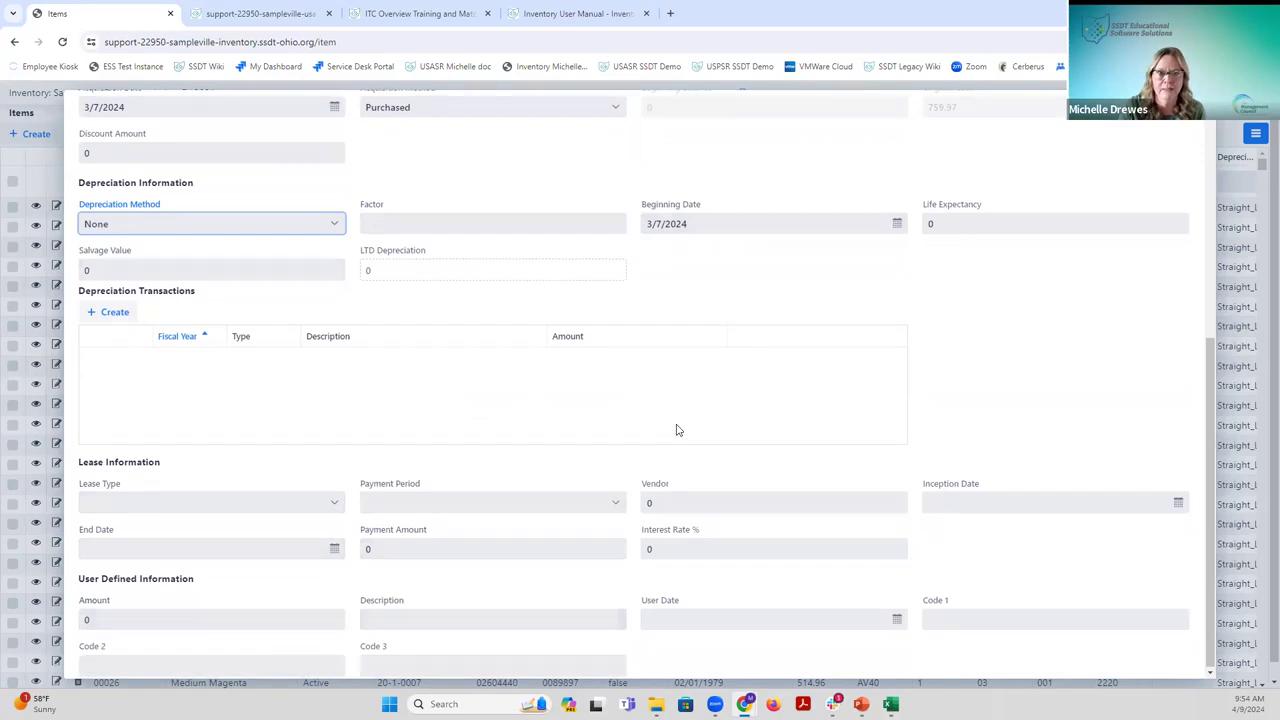
scroll(676, 430, up, 3)
scroll(676, 430, up, 2)
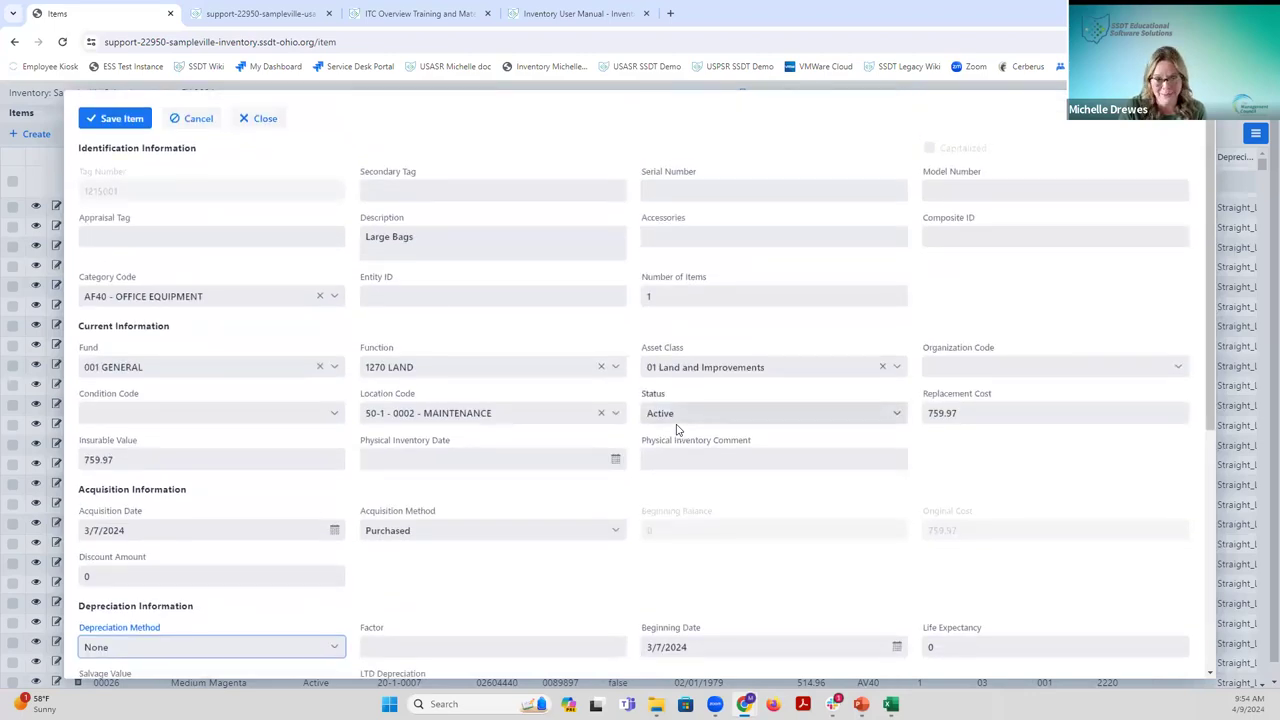
click(129, 124)
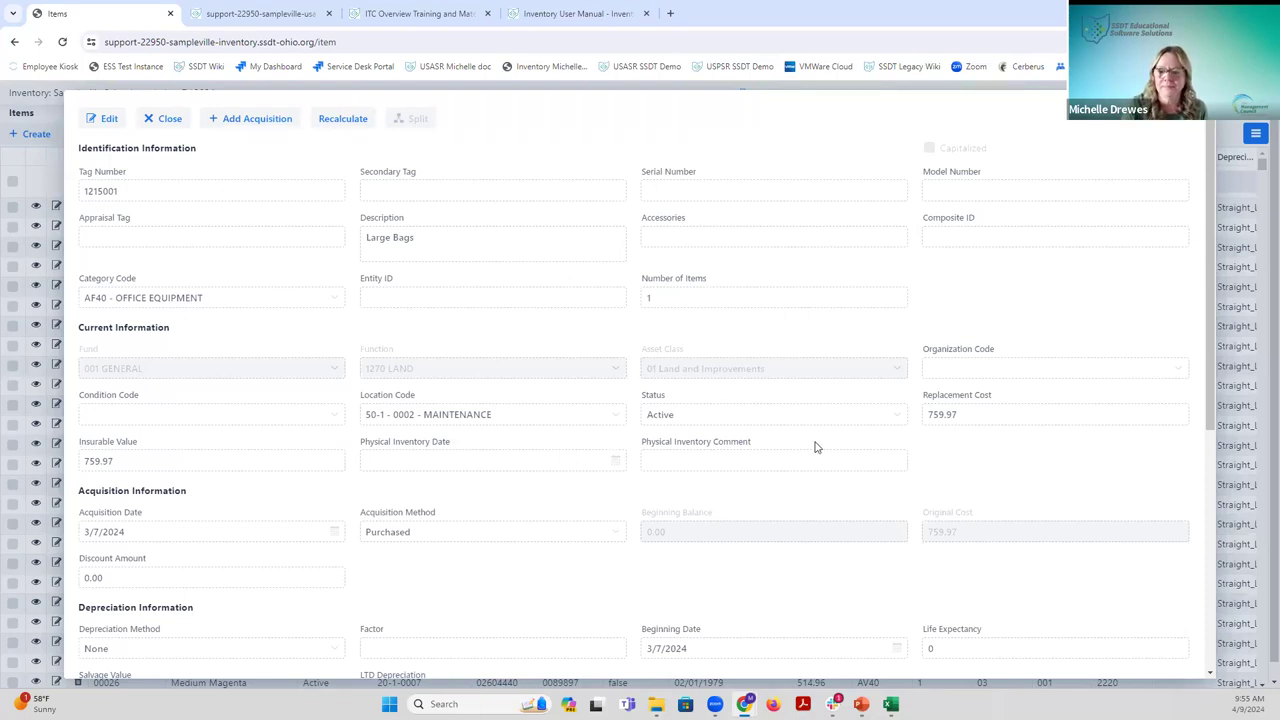
Review the saved item record and recalculate its original cost against the acquisition total.
scroll(816, 447, down, 1)
scroll(816, 447, up, 1)
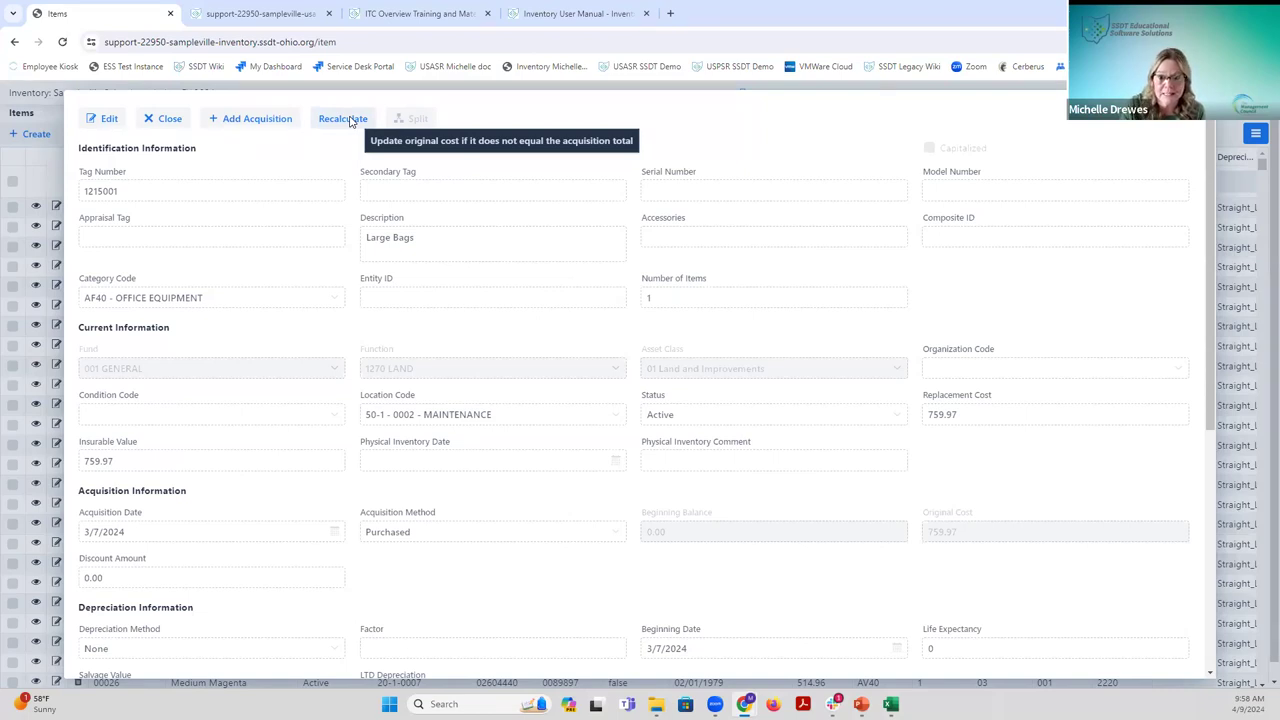
click(350, 121)
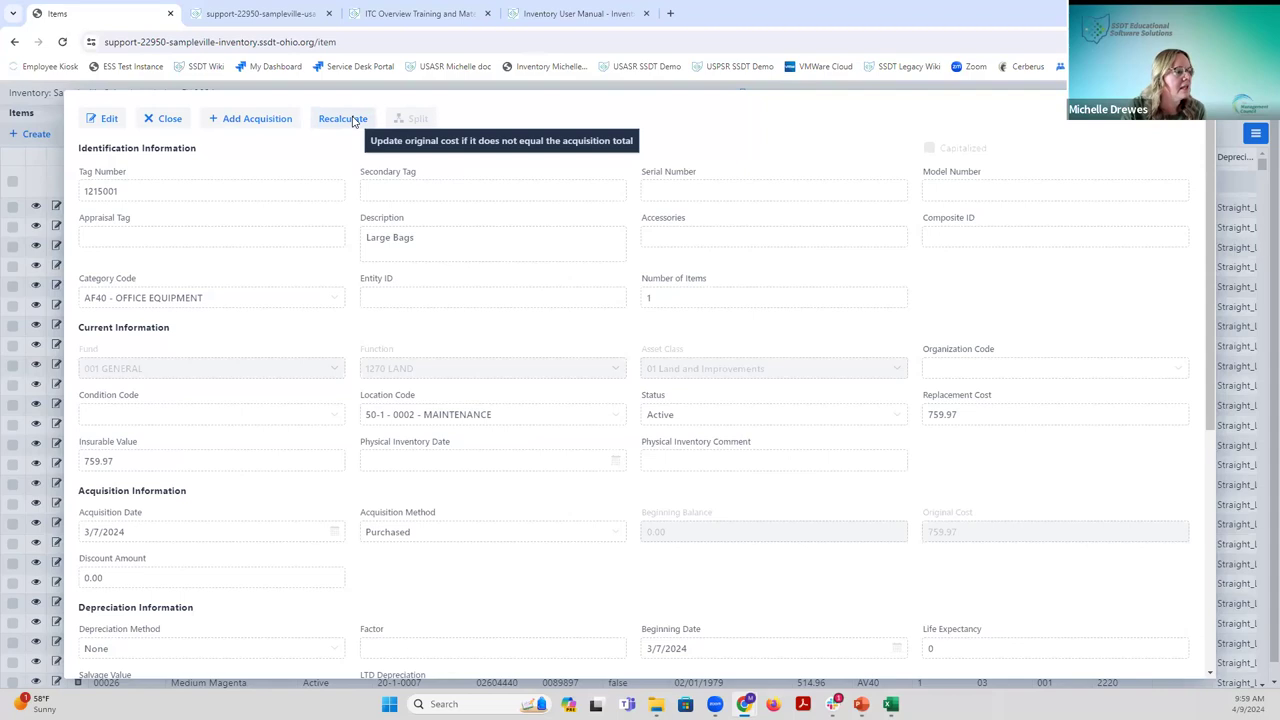
click(353, 120)
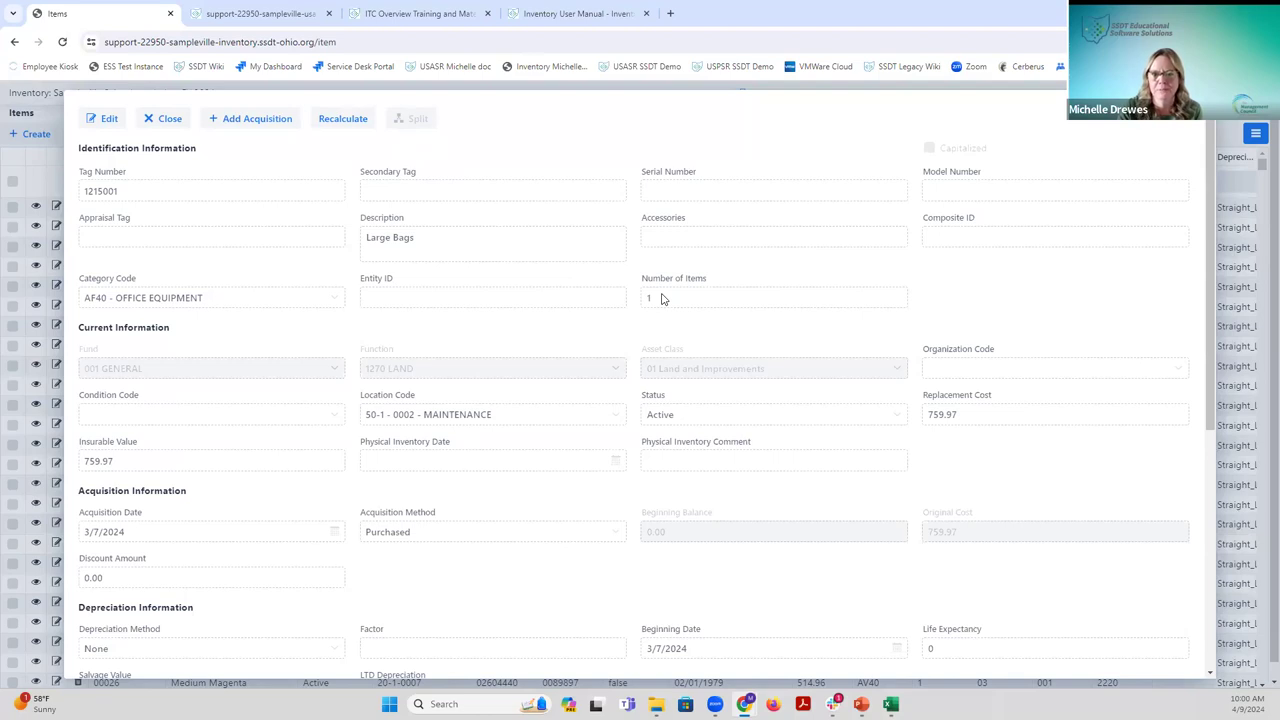
Copy the tag number from the saved item record and close the record.
drag(85, 192, 117, 192)
right_click(111, 195)
click(131, 206)
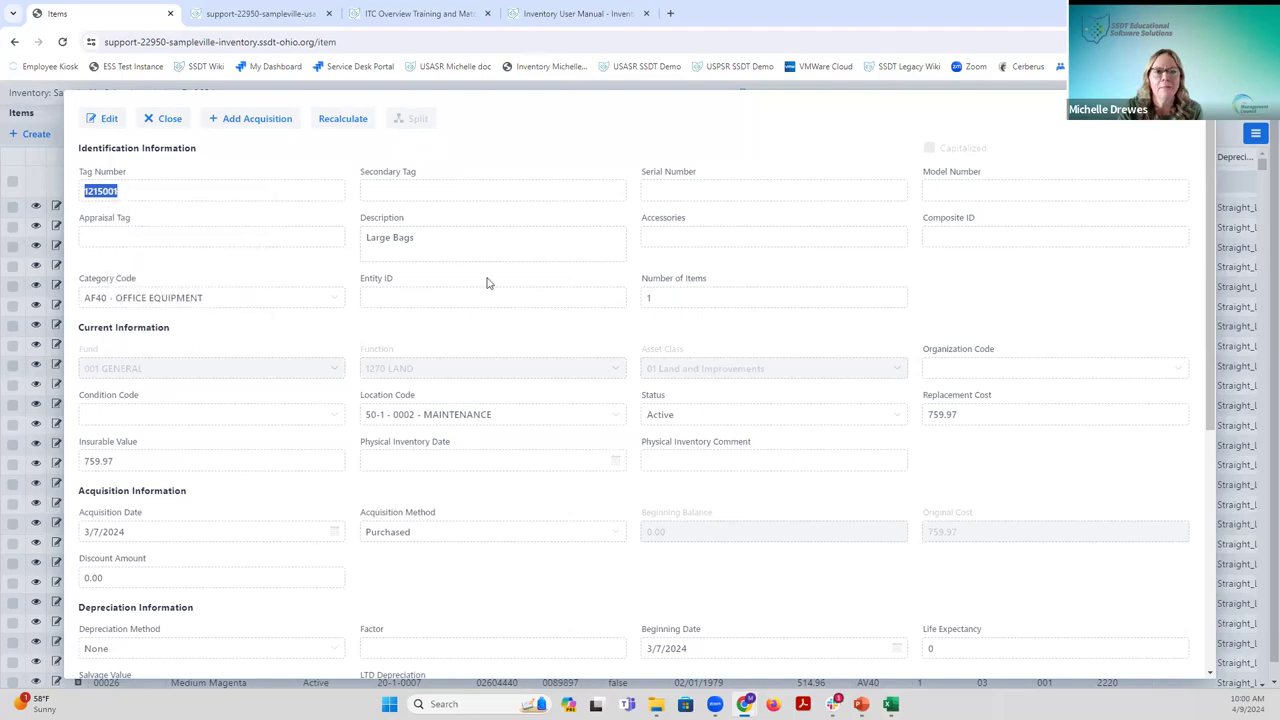
click(171, 119)
Filter the Items grid by tag number 1215.
click(114, 182)
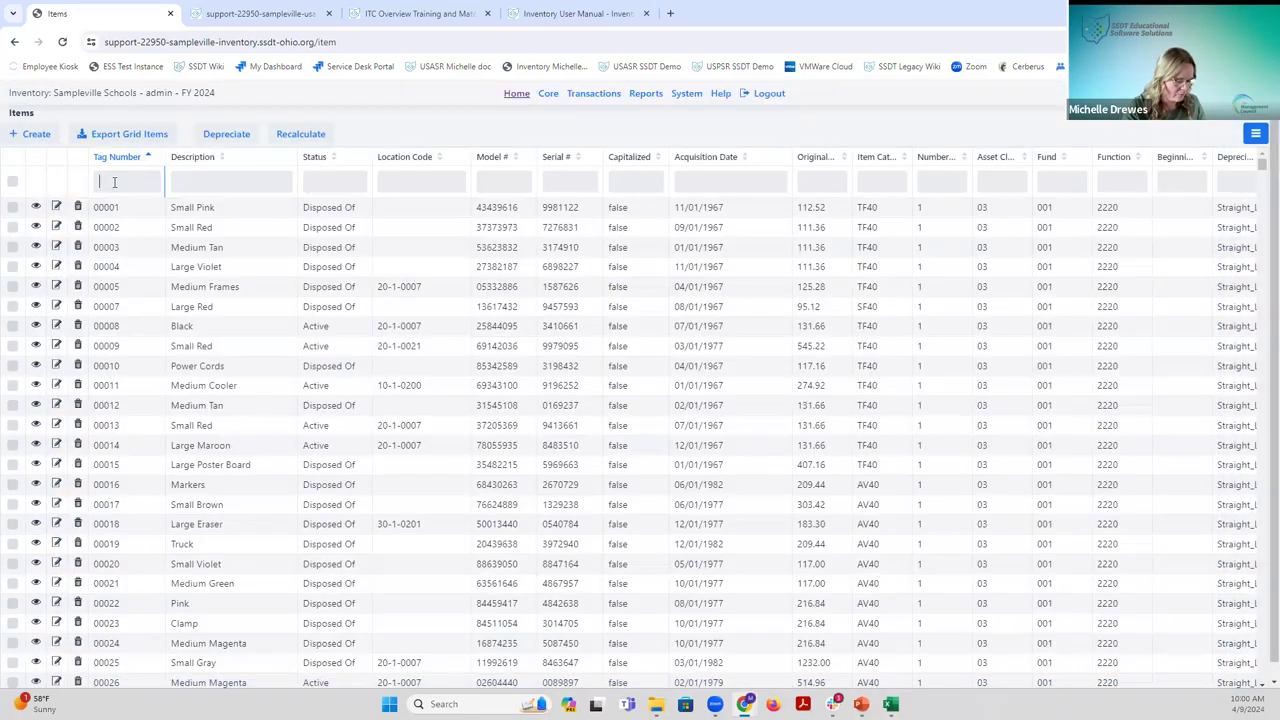
text(121)
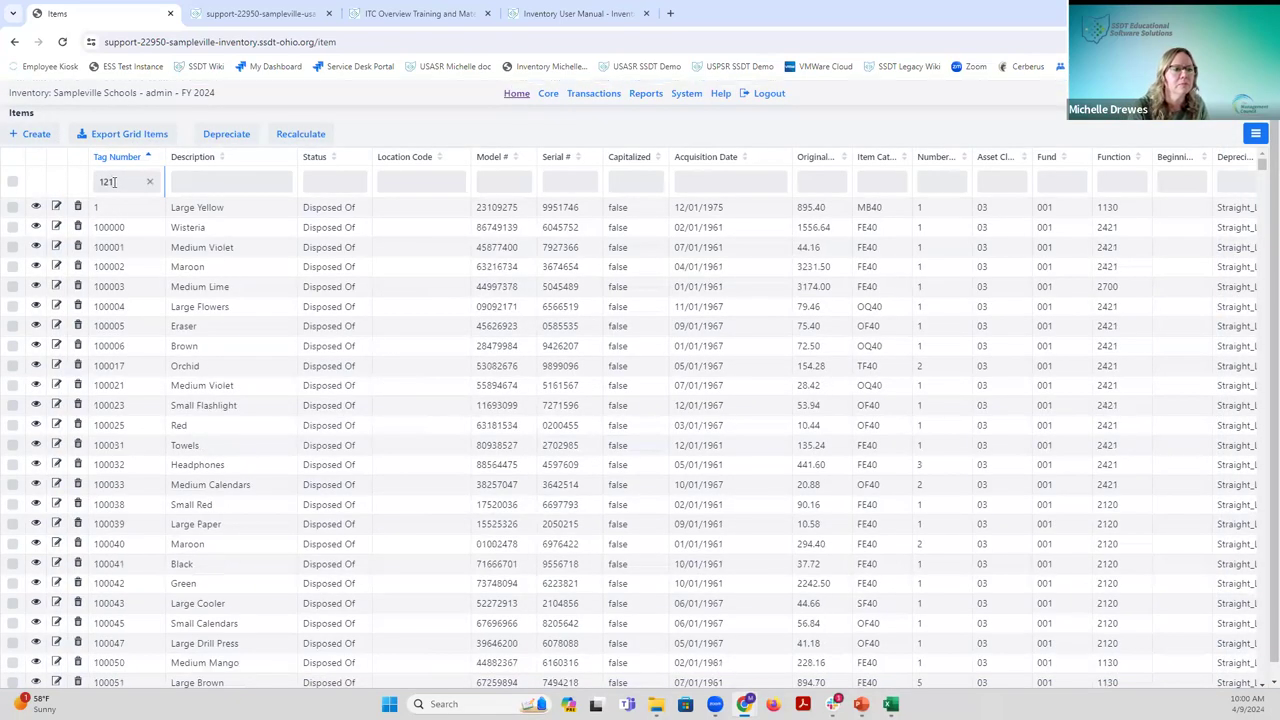
text(35)
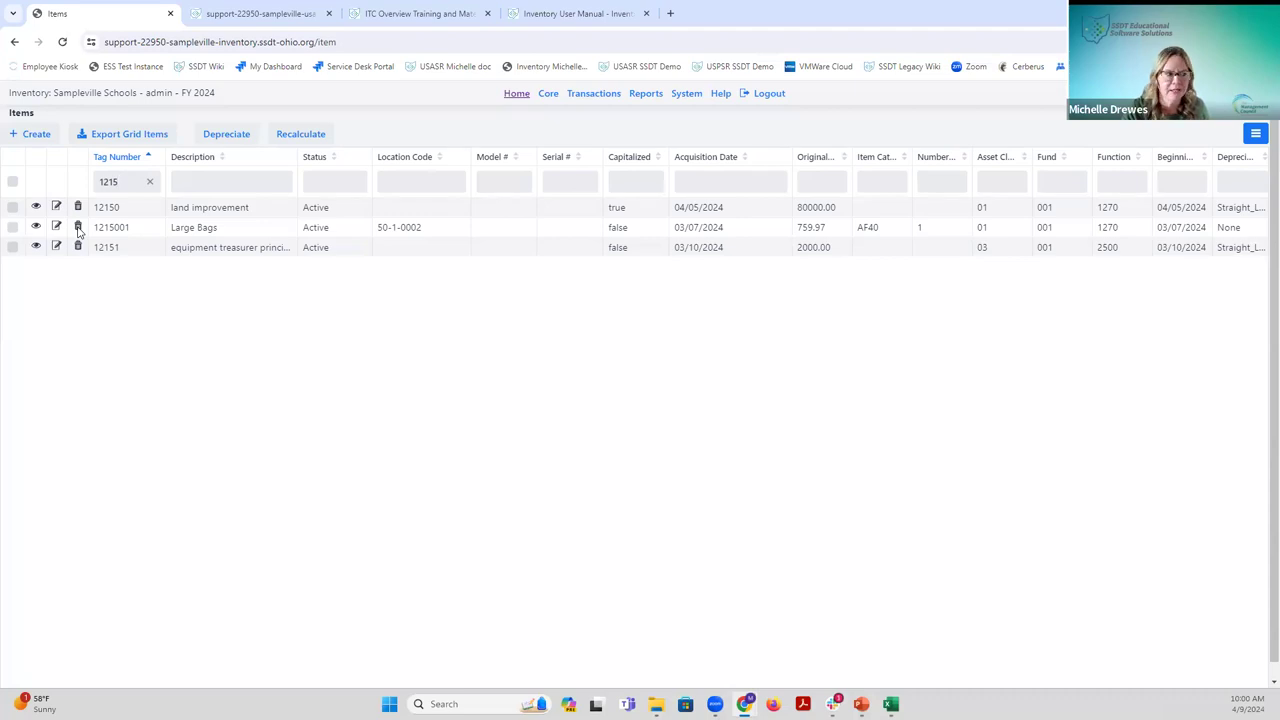
Filter the Acquisitions grid by tag number 1215 and review the acquisition record for tag 1215001.
click(573, 103)
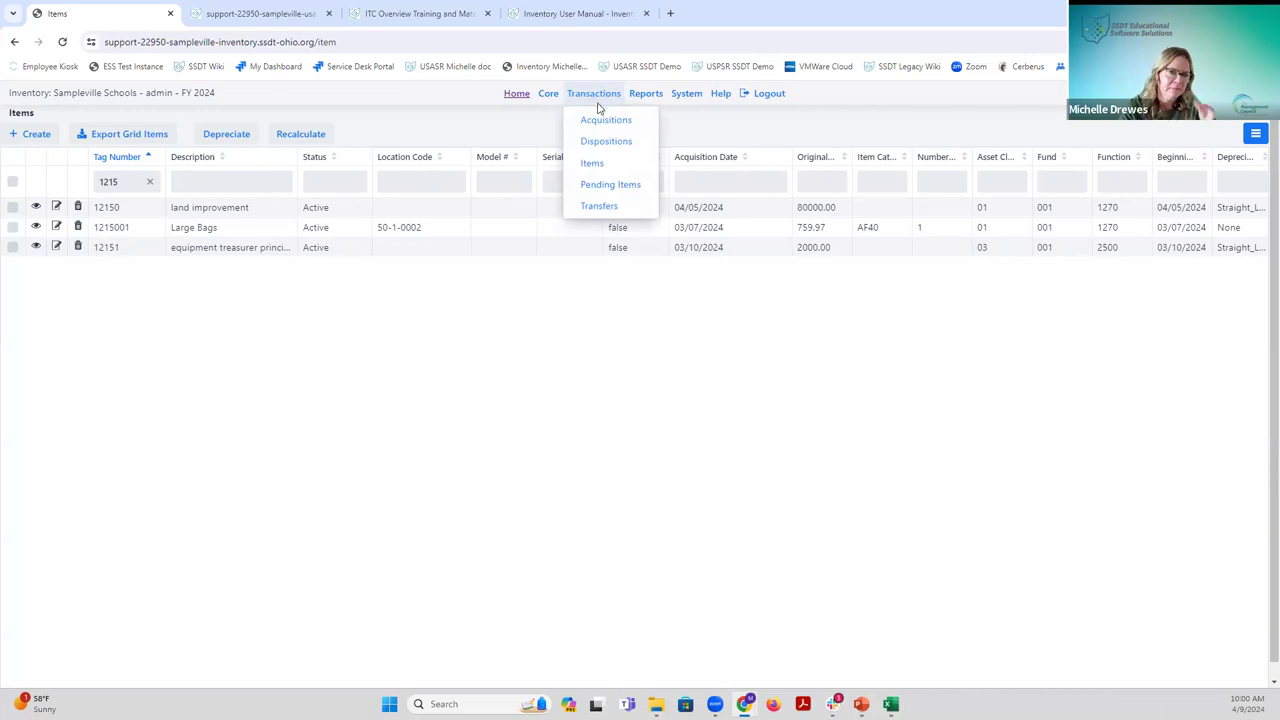
click(597, 120)
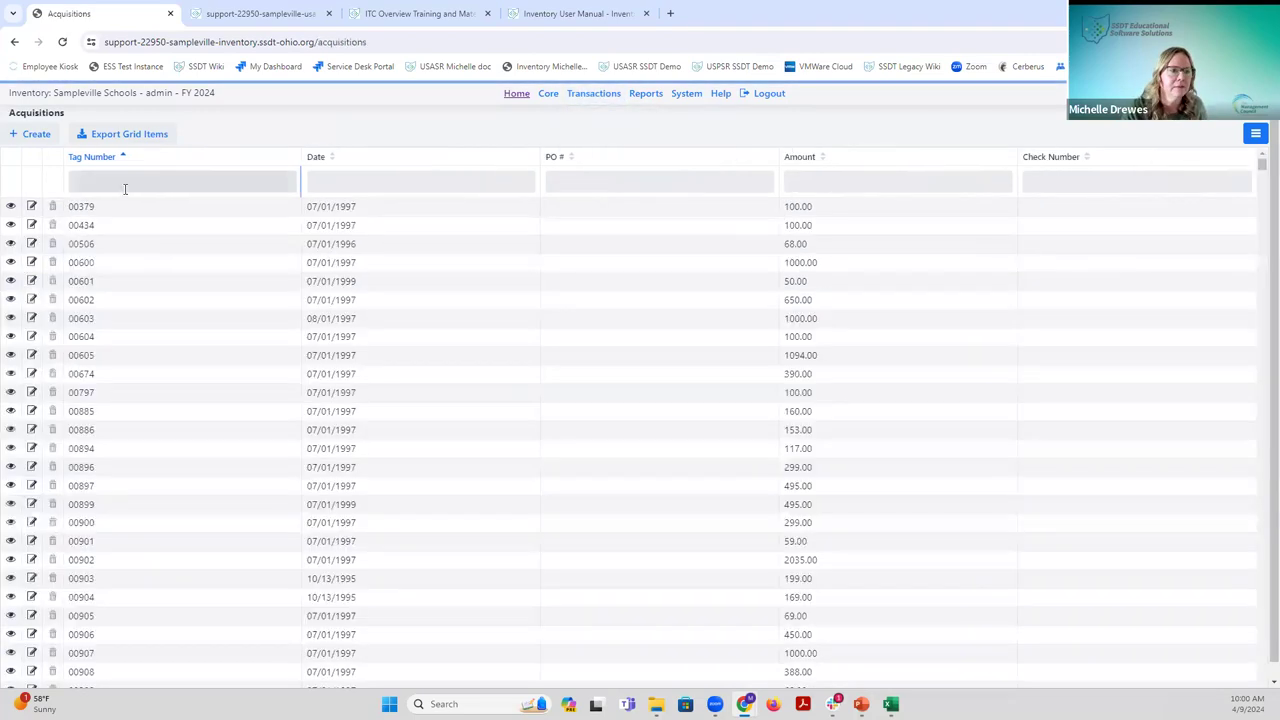
click(125, 187)
text(1215)
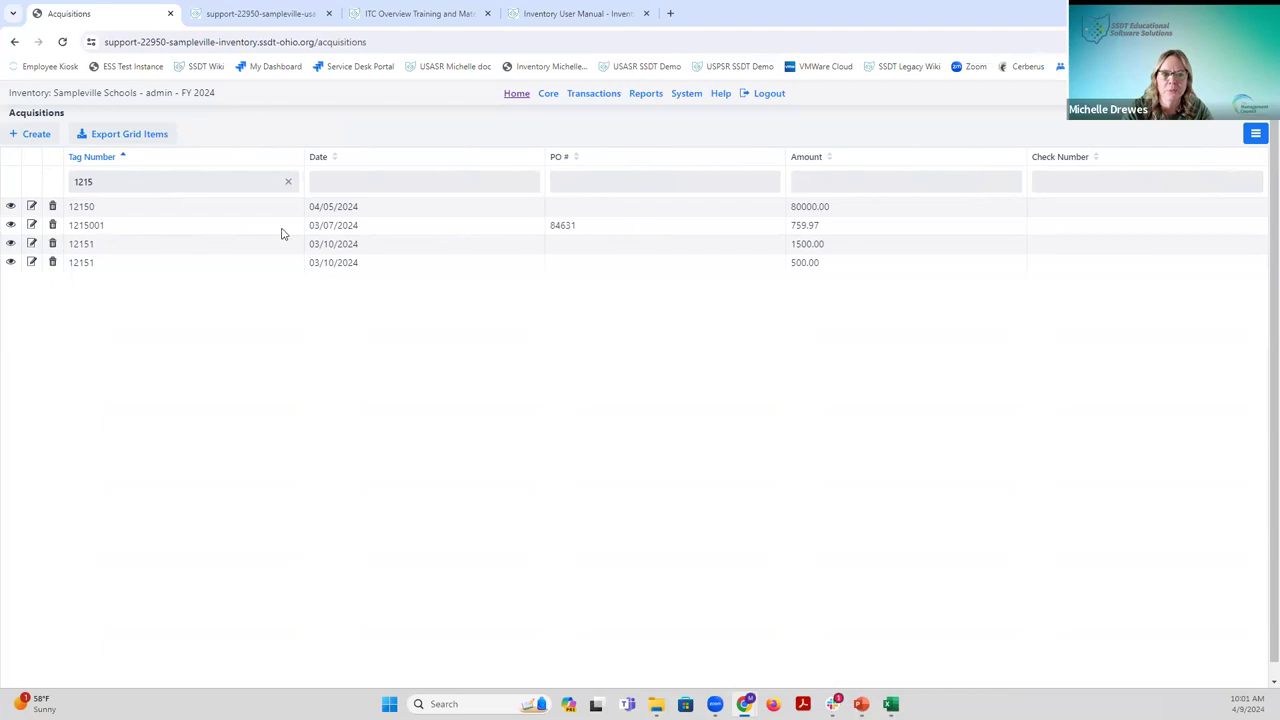
click(11, 225)
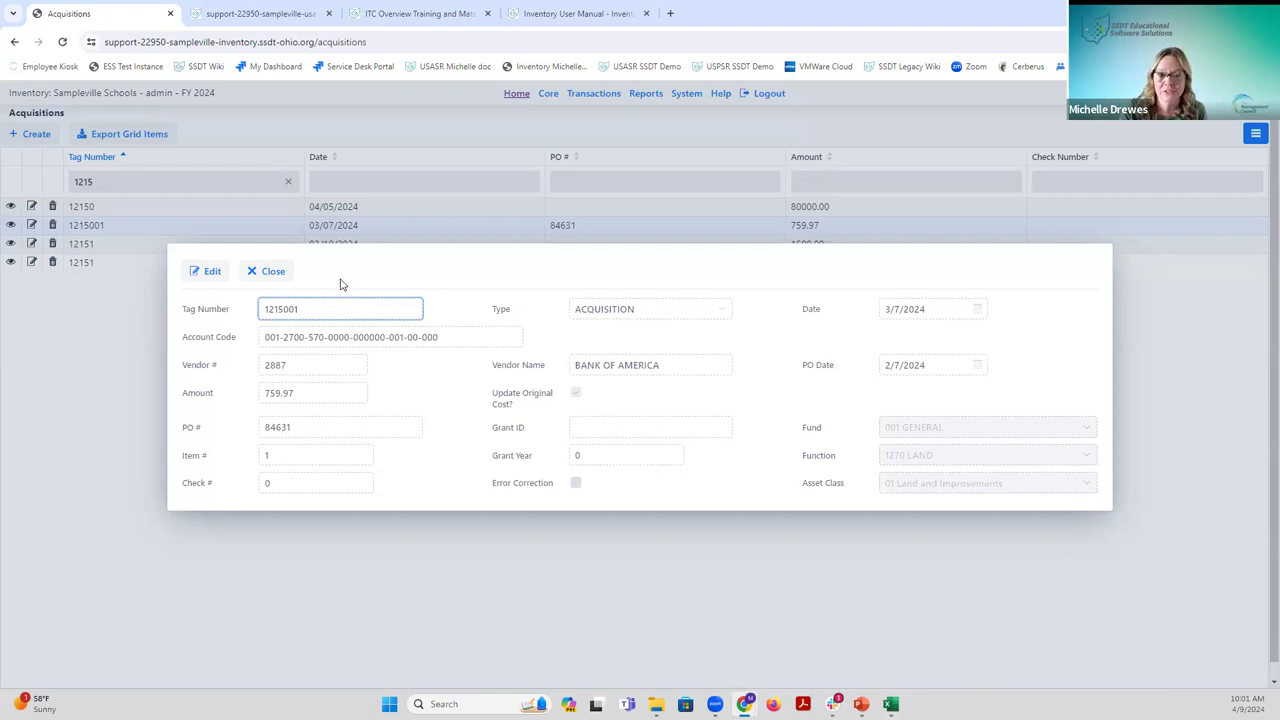
click(276, 277)
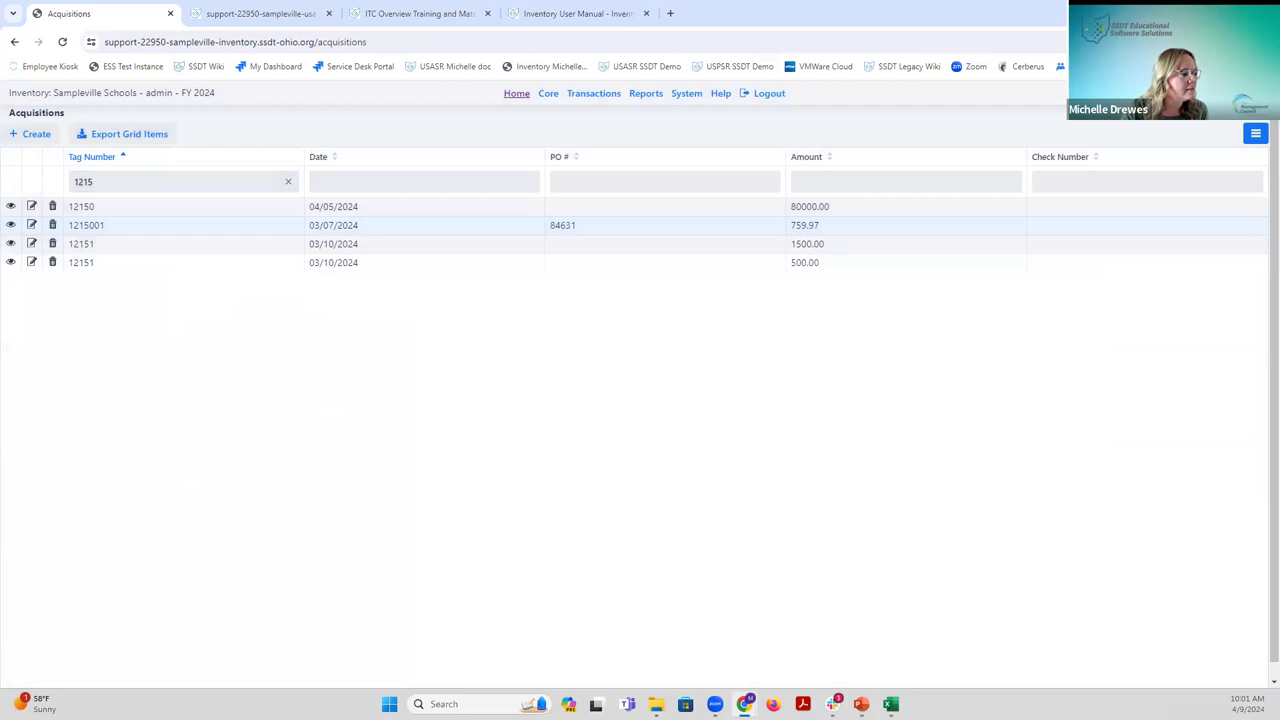
Set up the Schedule of Change in Fixed Assets GAAP report by Asset Class in summary form.
click(594, 93)
click(592, 166)
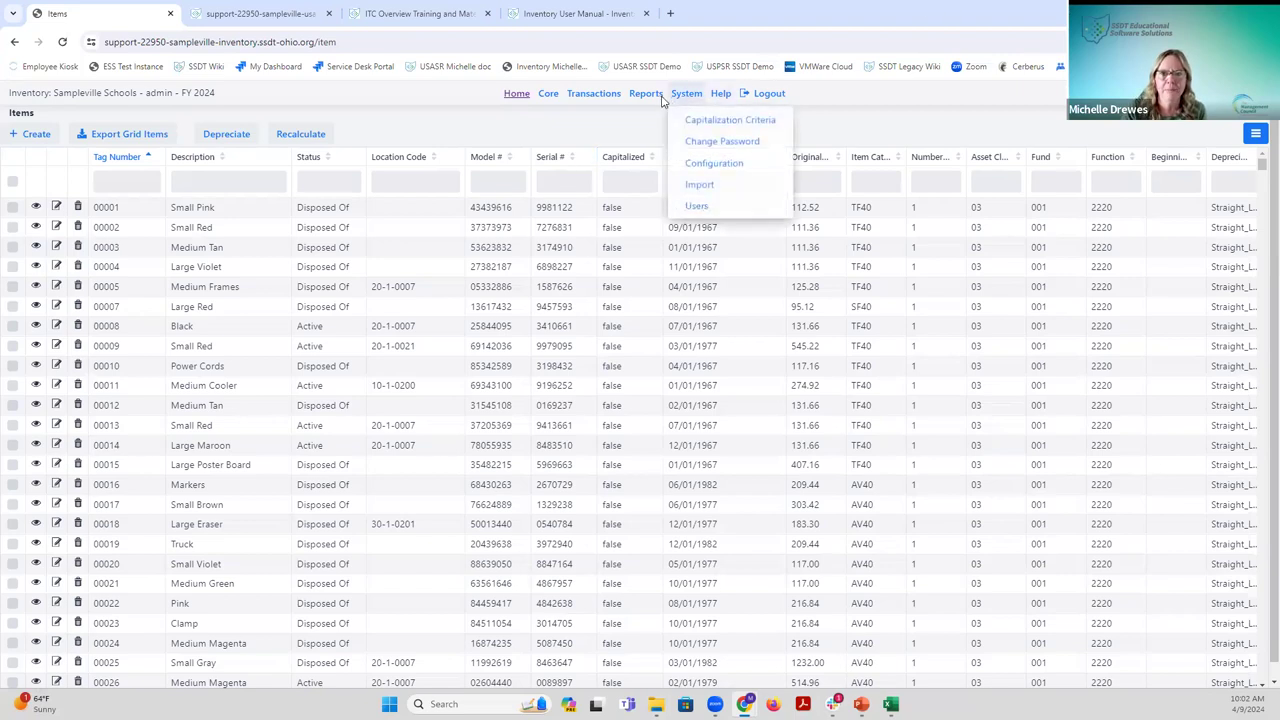
mouse_move(646, 94)
mouse_move(660, 118)
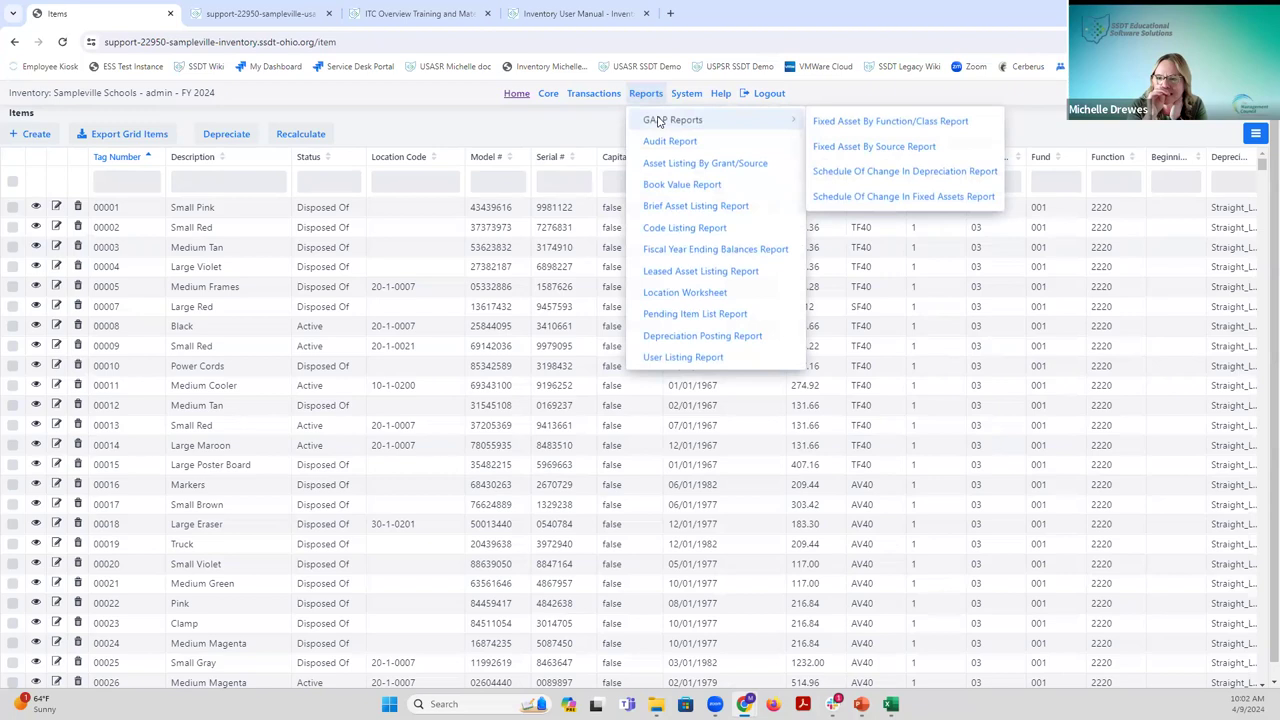
click(888, 198)
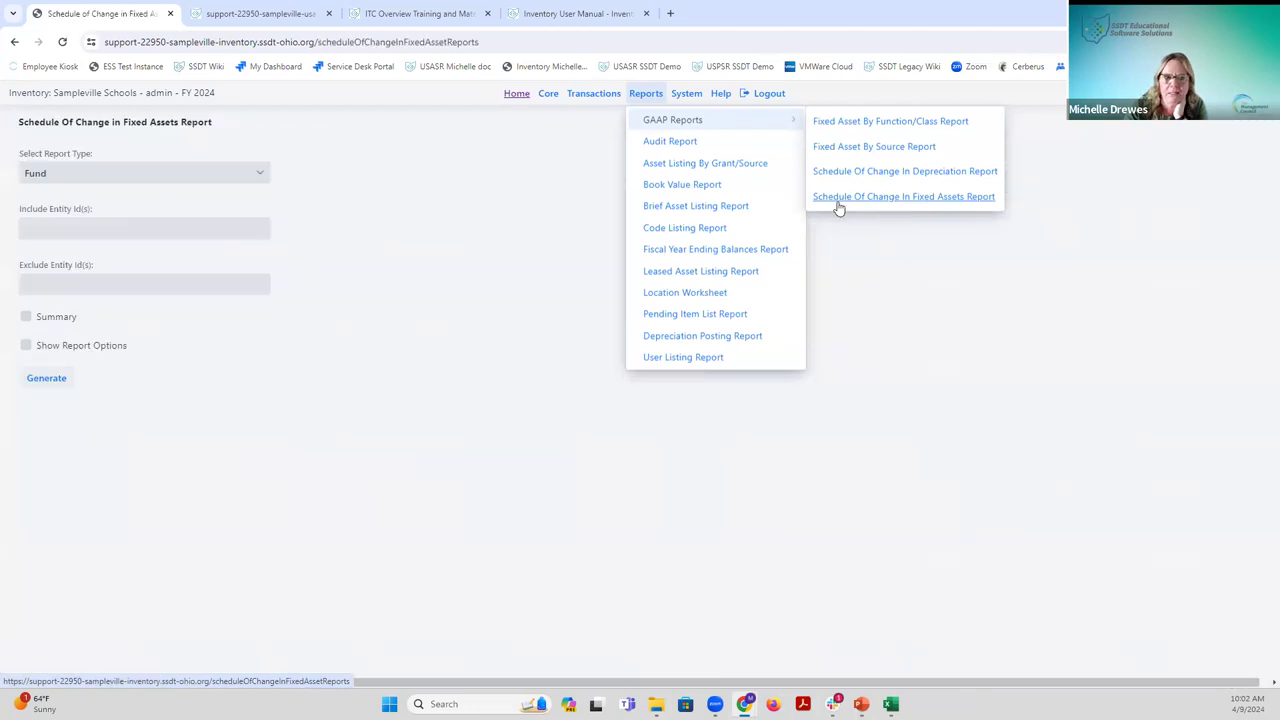
click(265, 174)
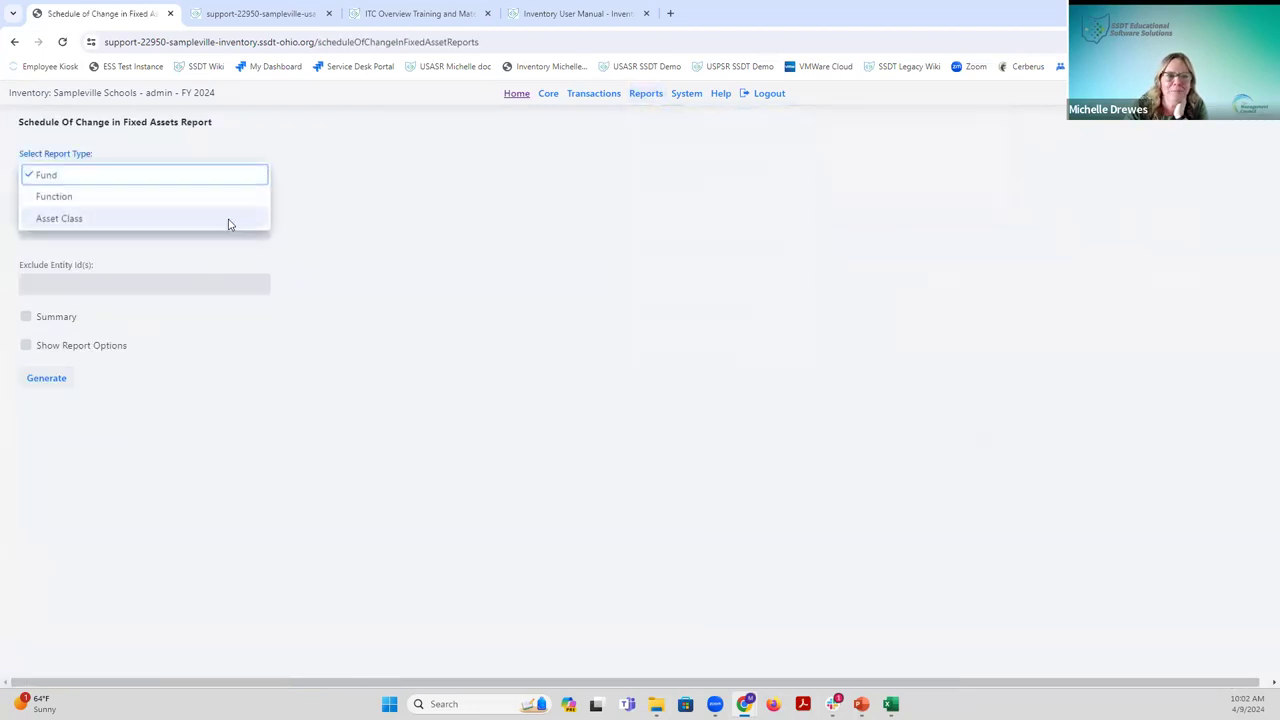
click(229, 219)
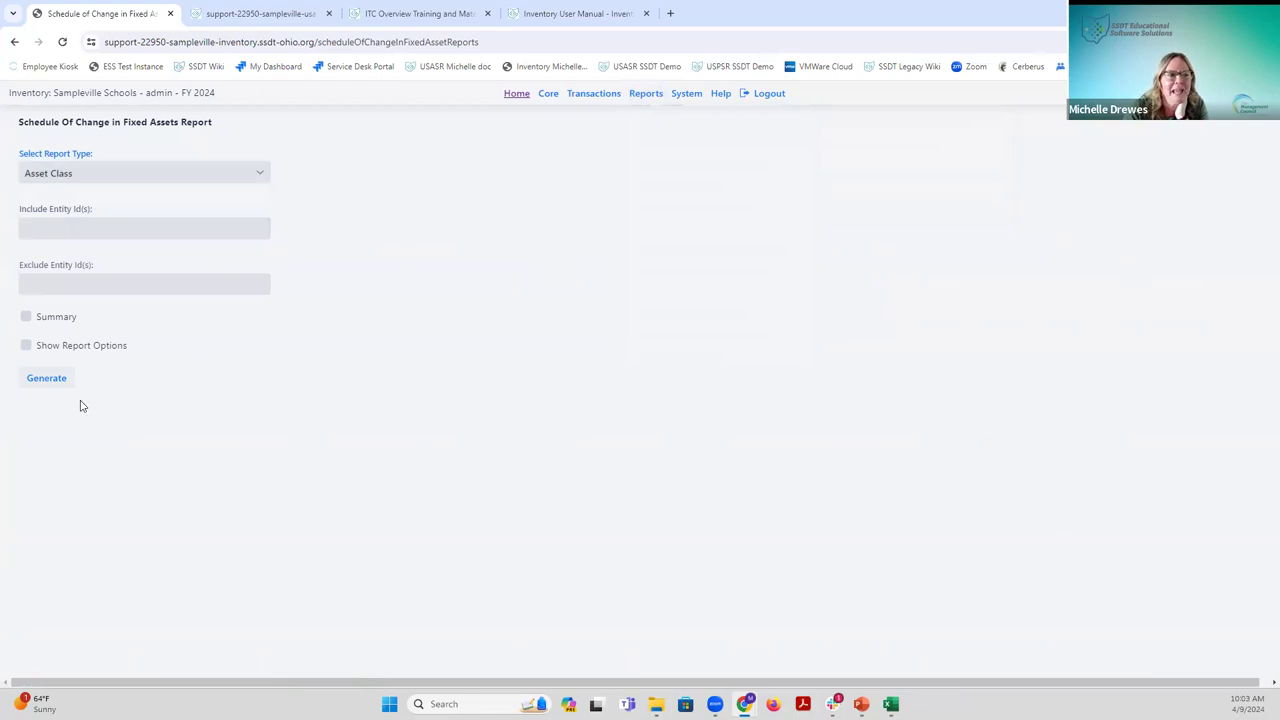
click(26, 317)
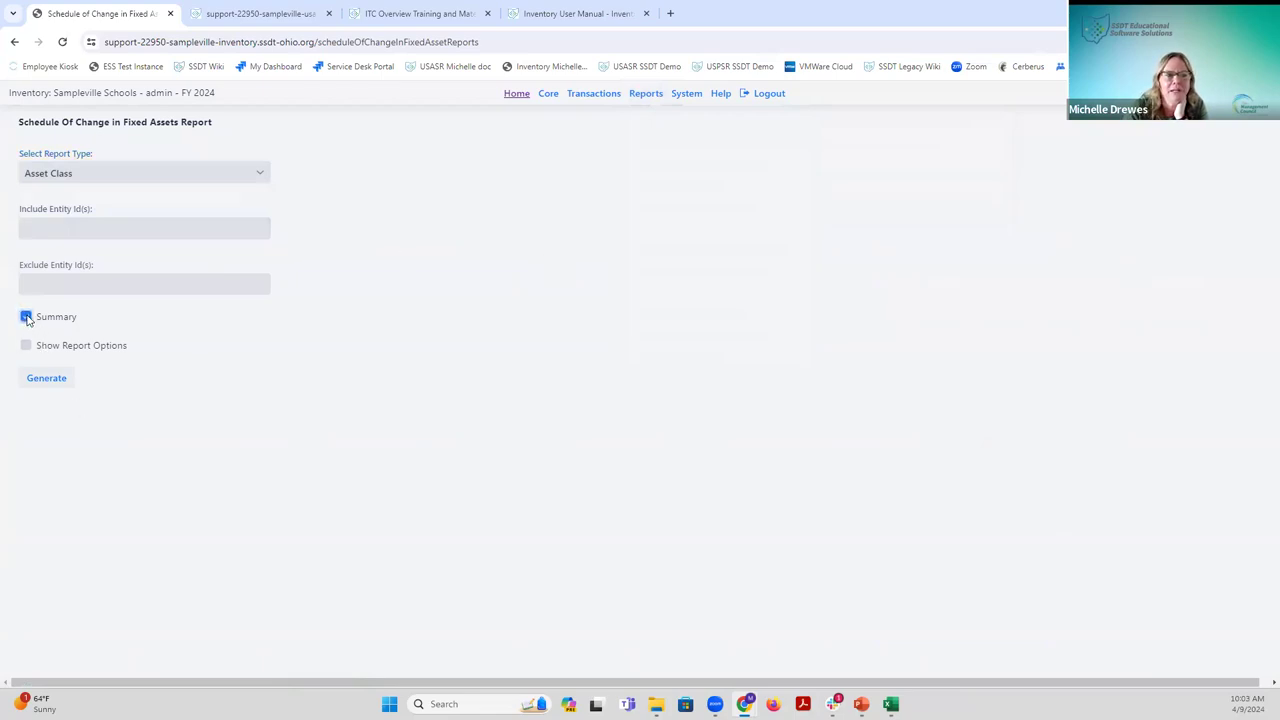
Generate and save the report as ScheduleOfChangeReport (12), and examine the governmental Furniture, Fixtures, and Equipment amounts in the PDF.
click(47, 379)
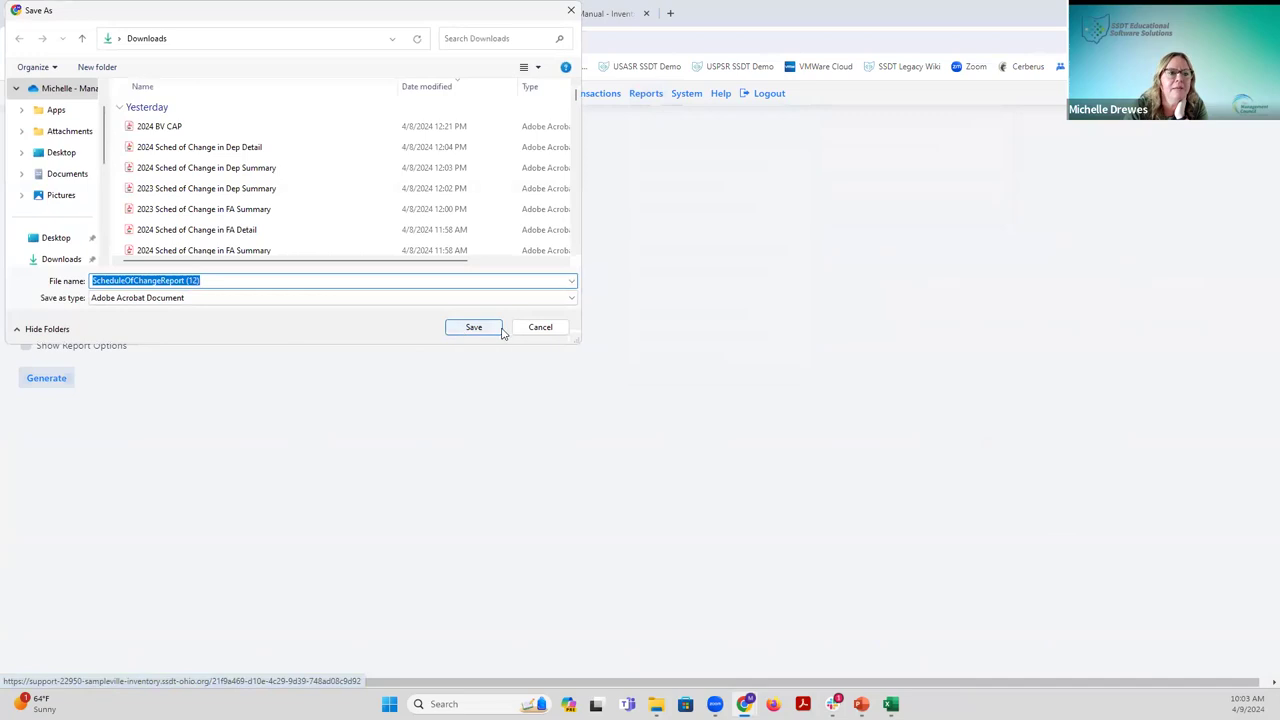
click(480, 329)
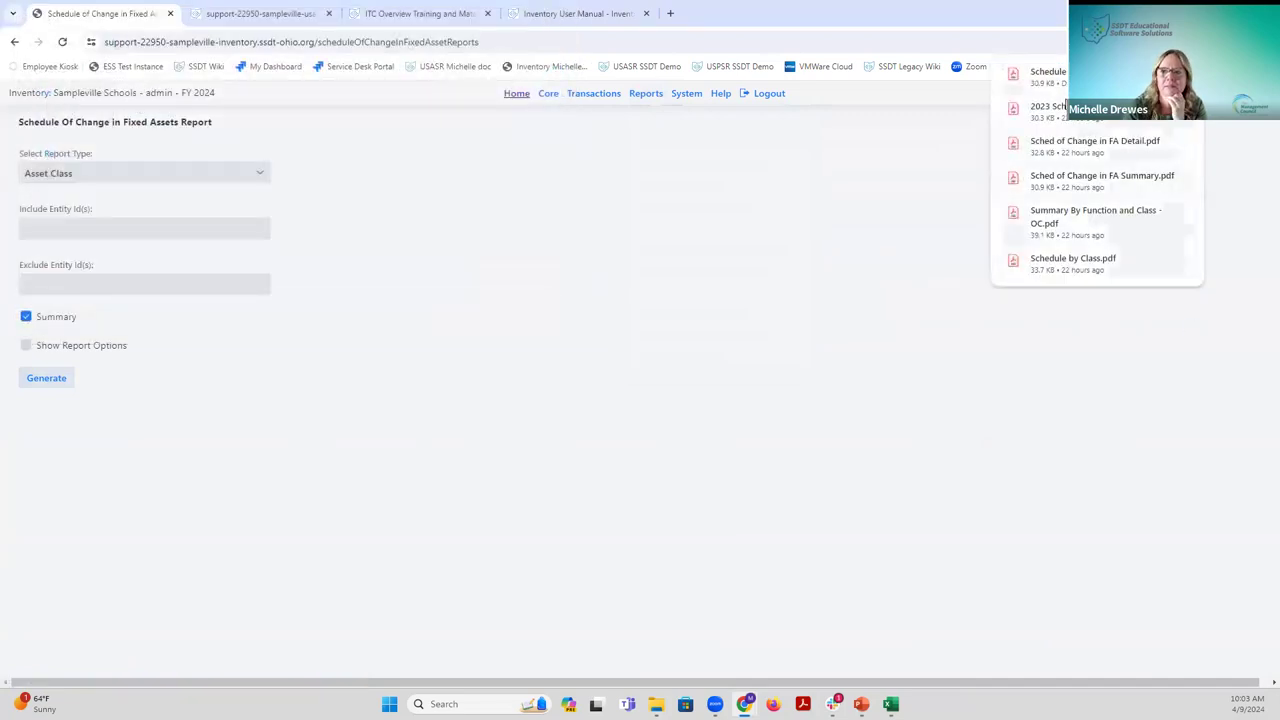
click(1036, 84)
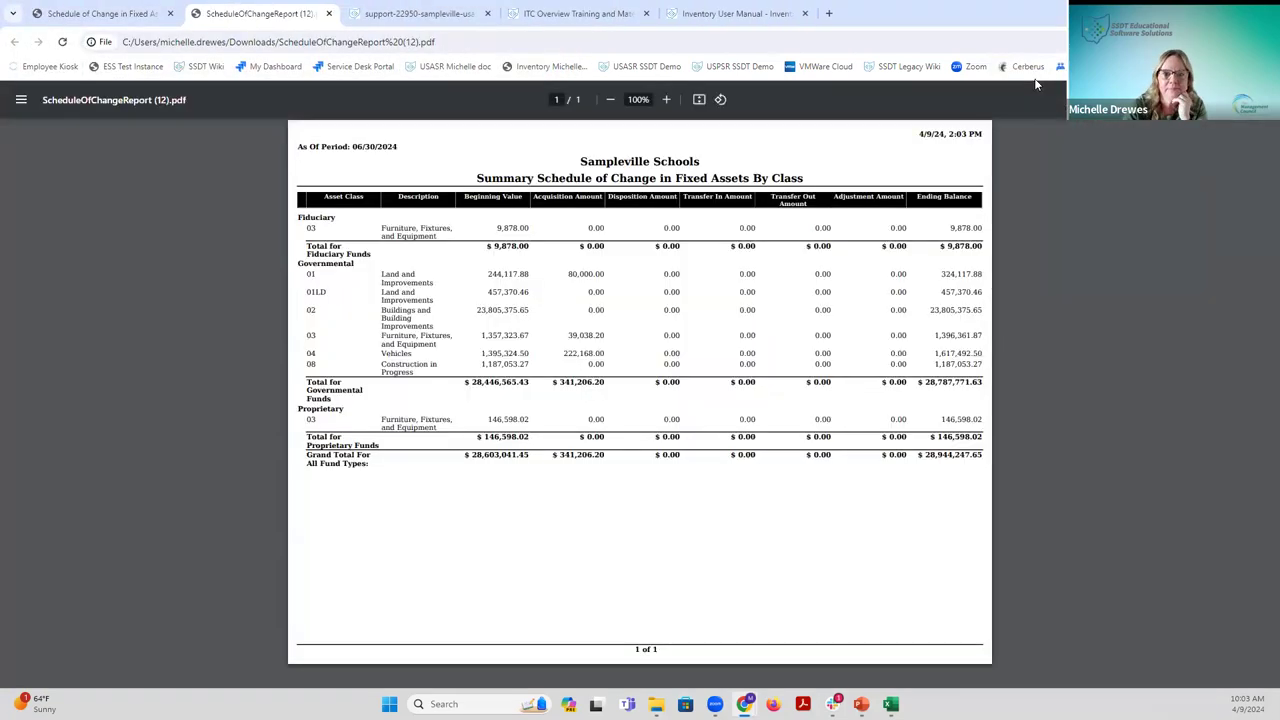
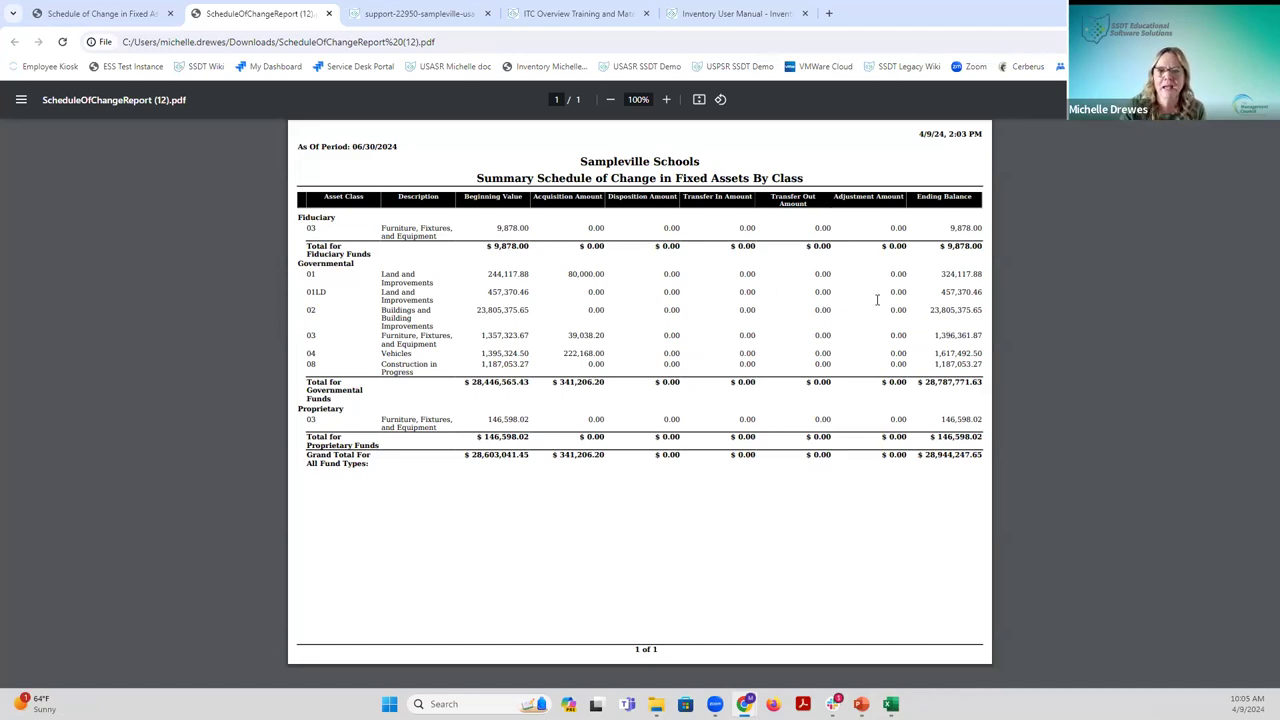
drag(570, 337, 902, 337)
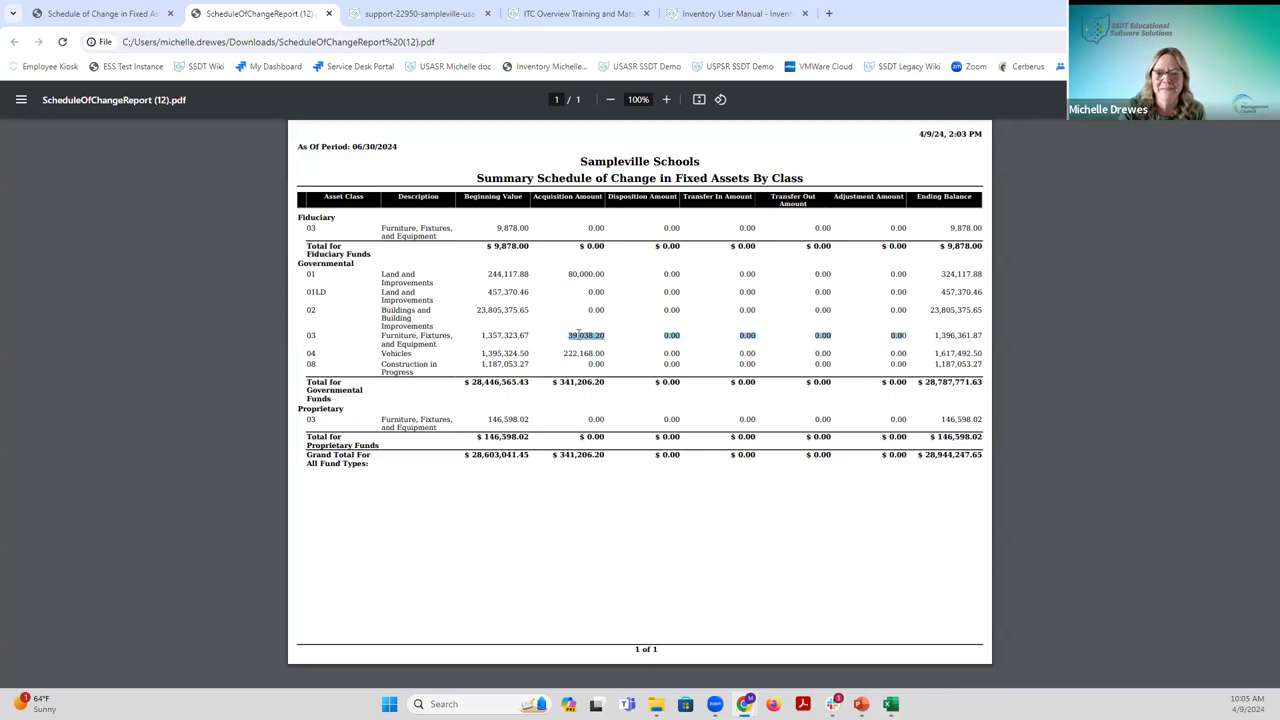
click(581, 335)
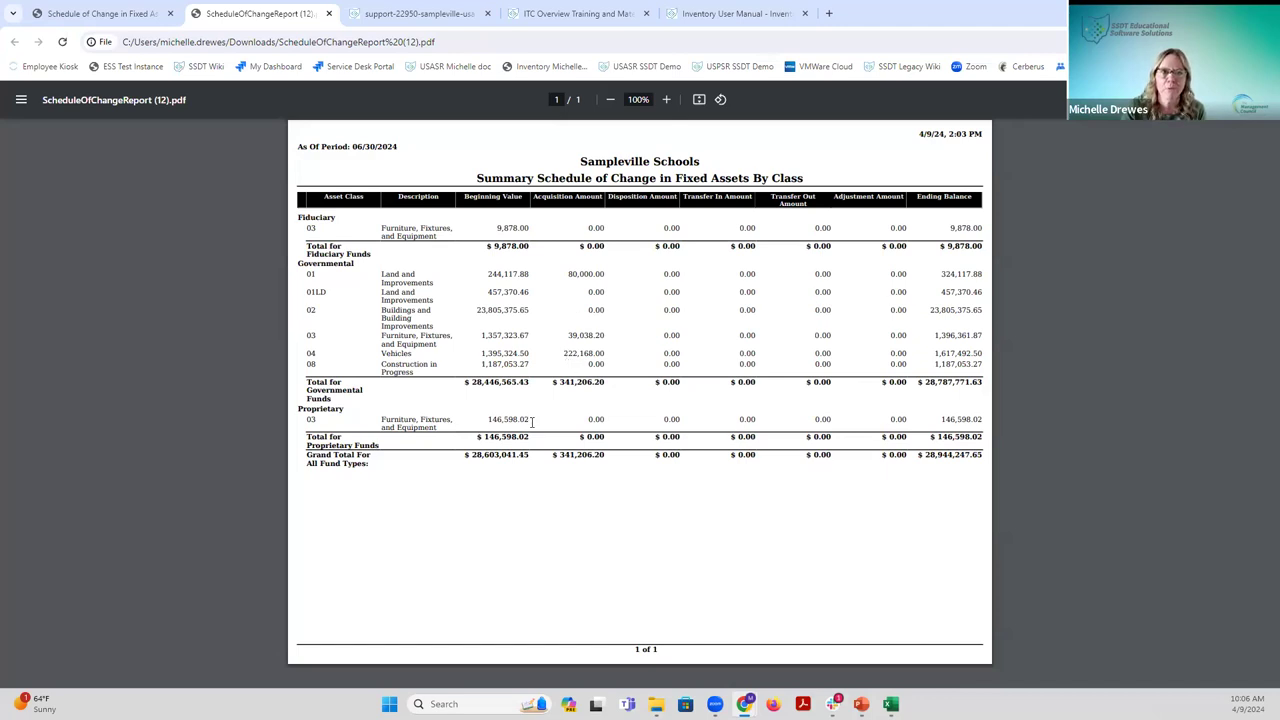
Start a new item from the Items grid without a pending item and set its tag number to 12126.
click(134, 14)
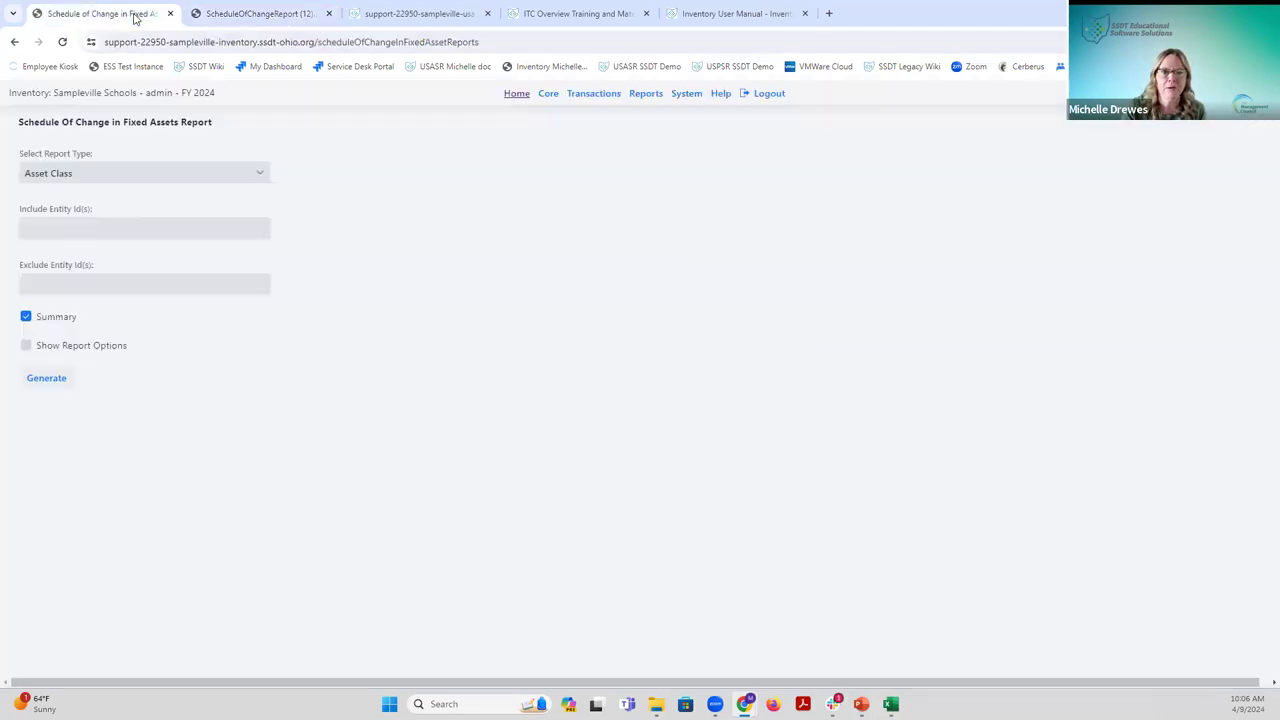
click(593, 93)
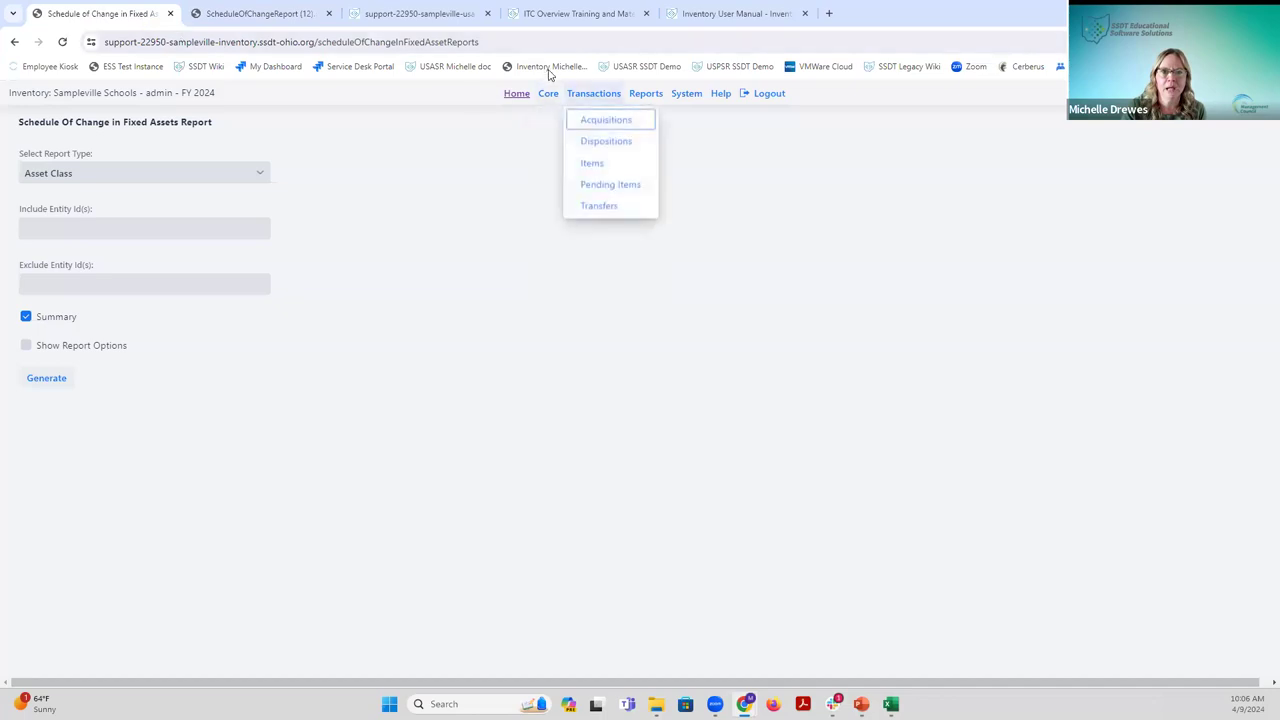
click(596, 169)
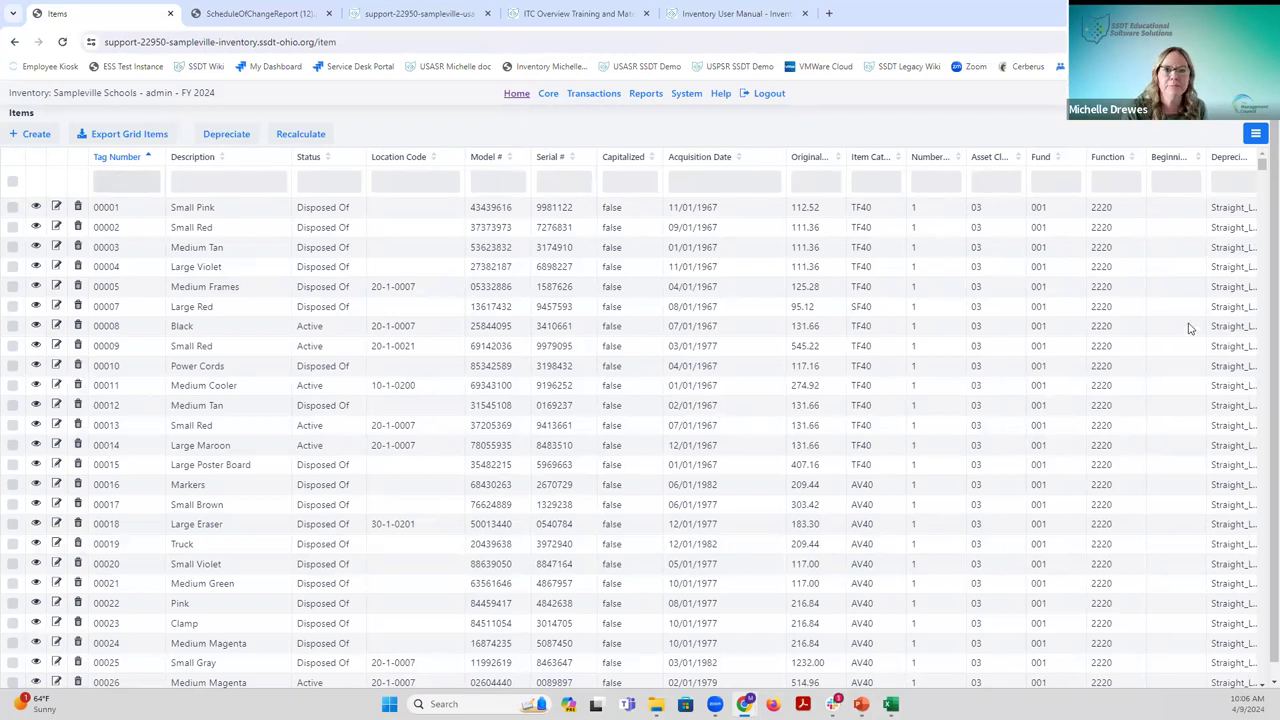
click(40, 137)
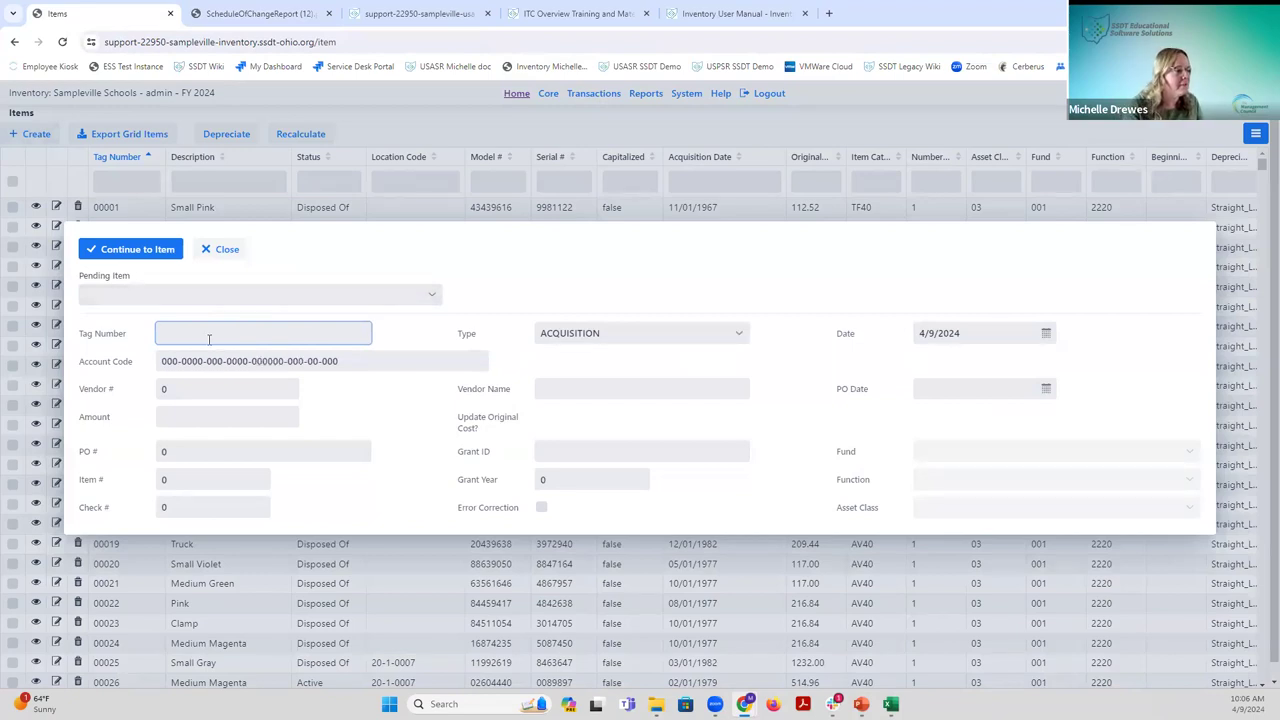
text(1)
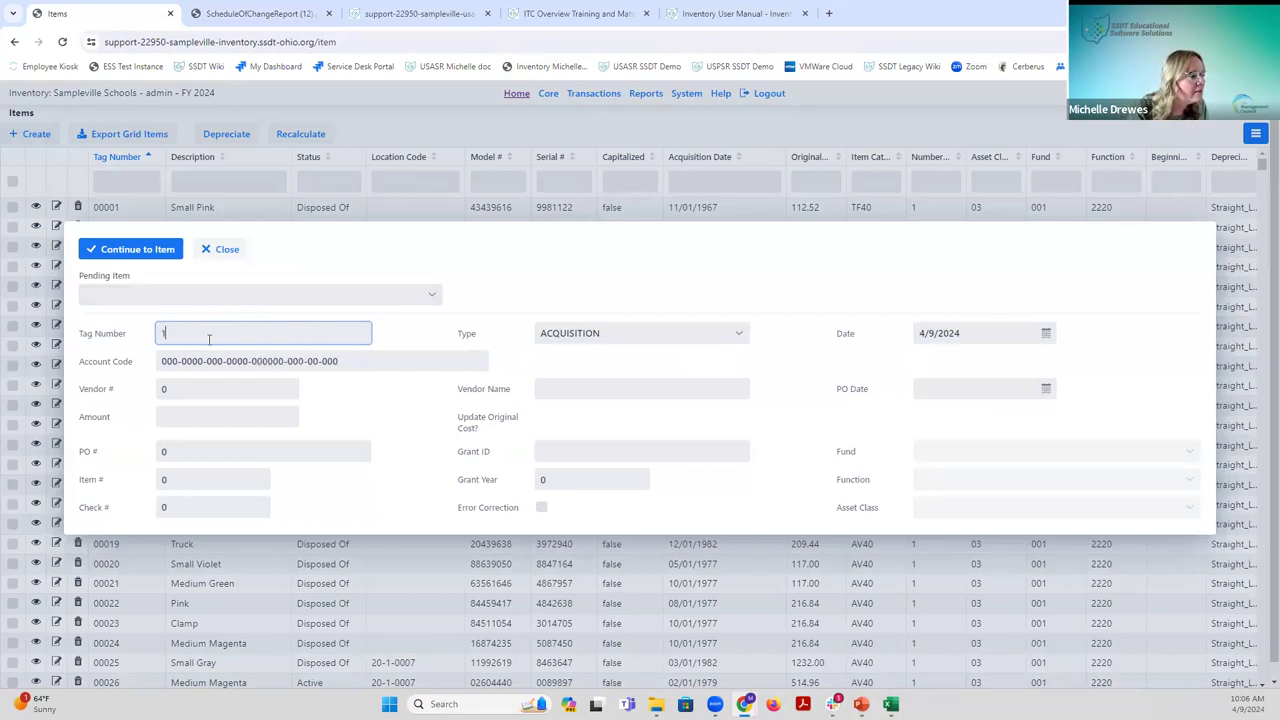
text(2)
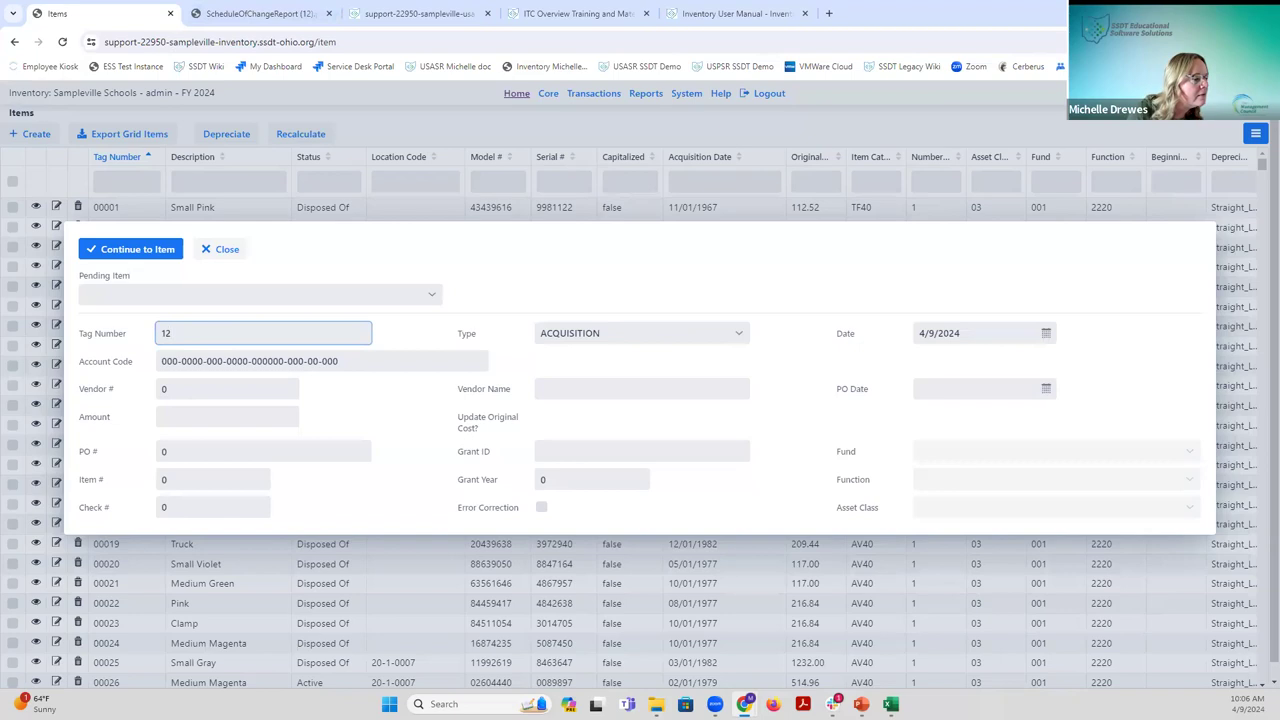
text(126)
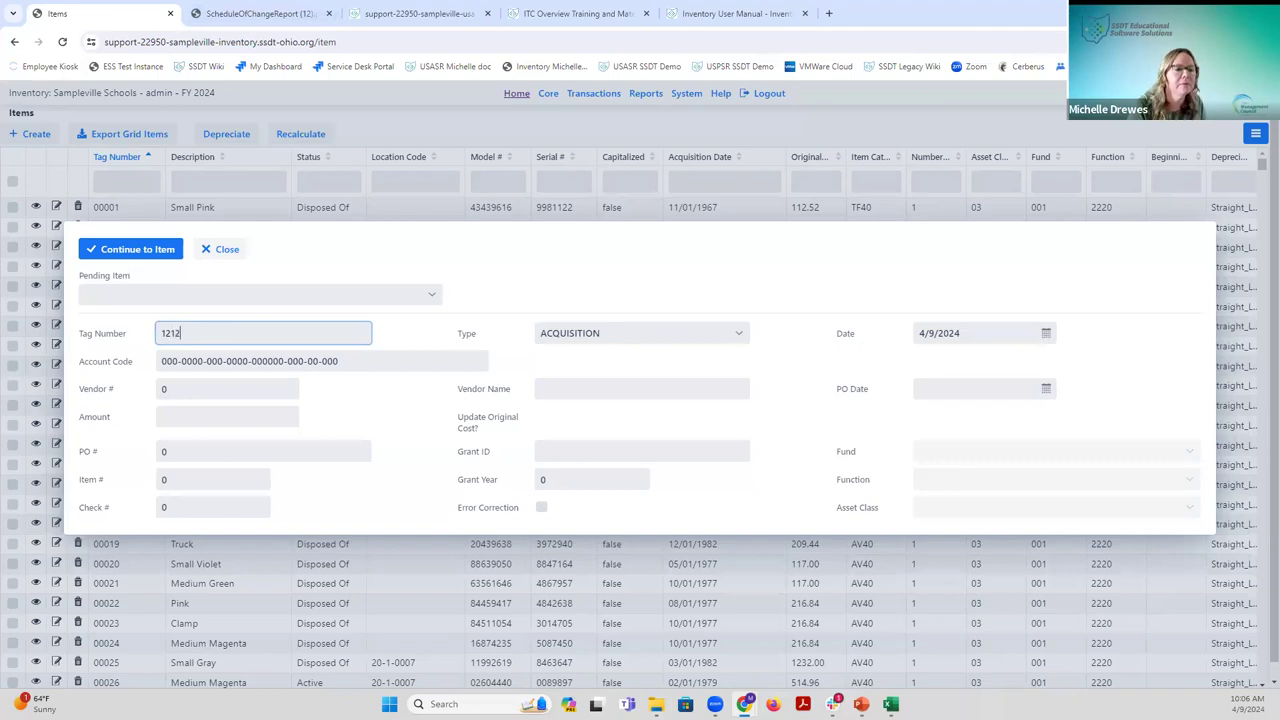
key(Tab)
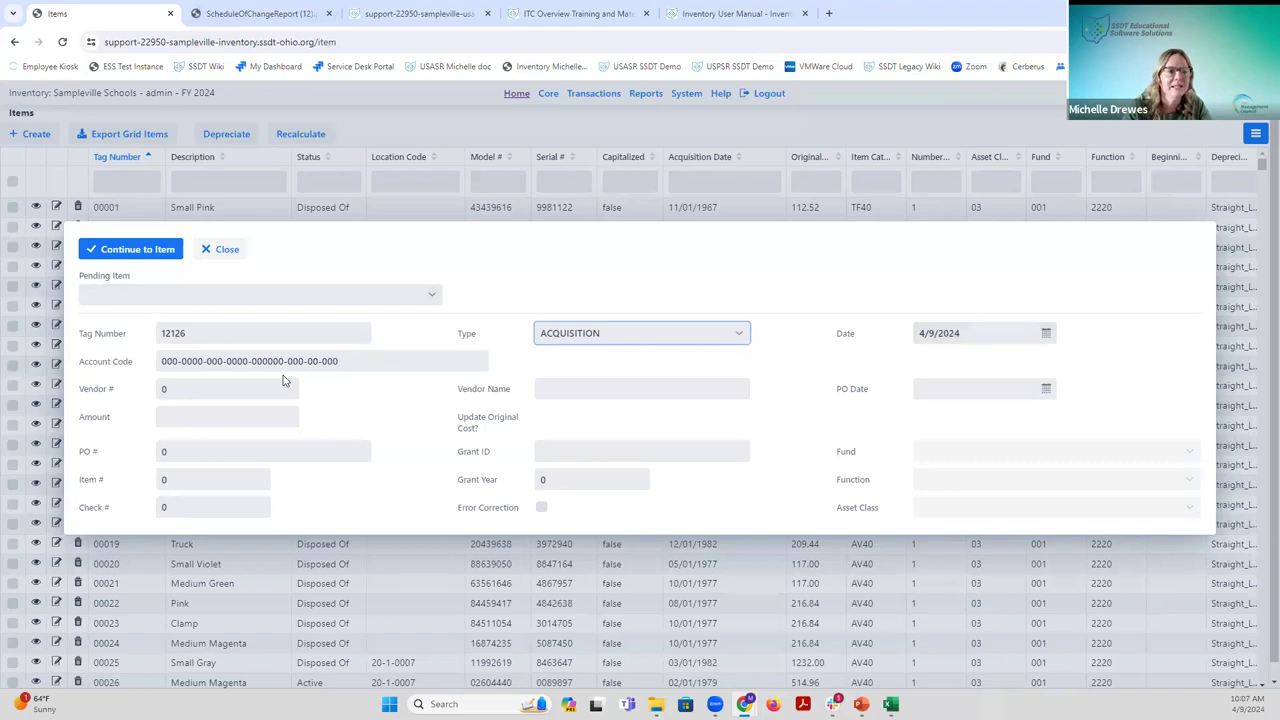
triple_click(158, 362)
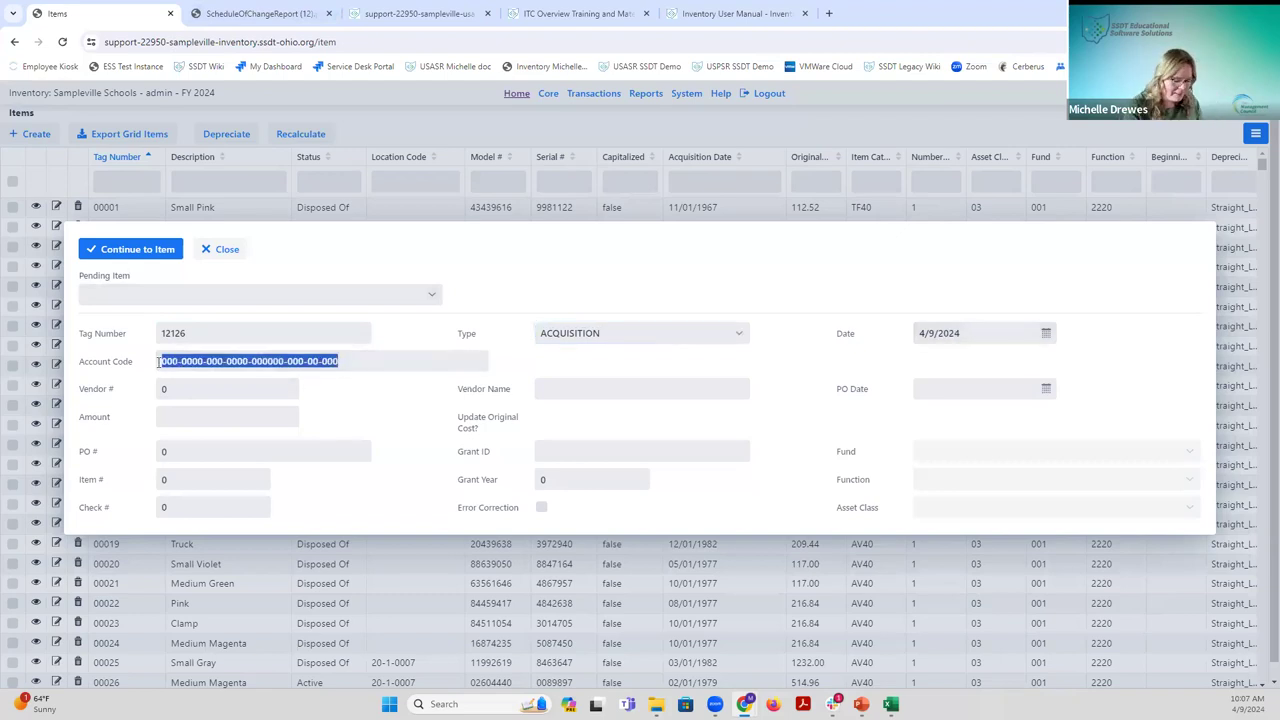
text(001-2)
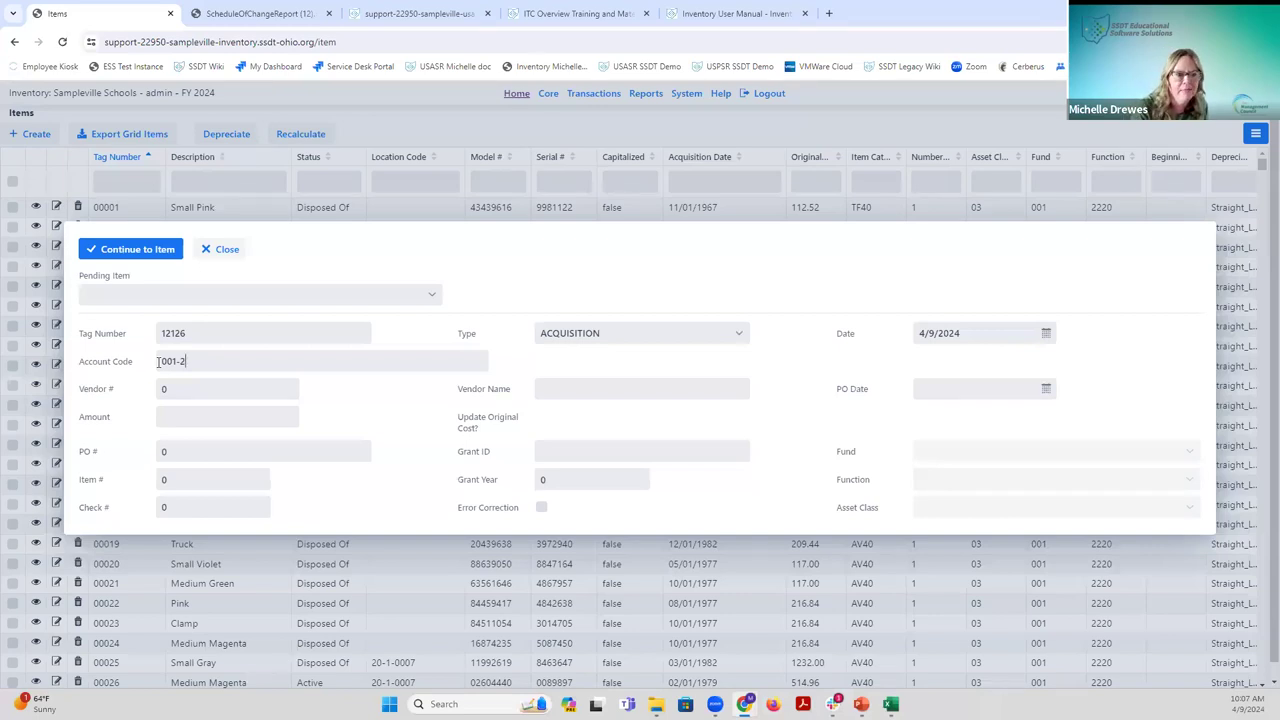
text(840-)
text(64-)
text(0-00000)
key(BackSpace)
key(BackSpace)
text(0-)
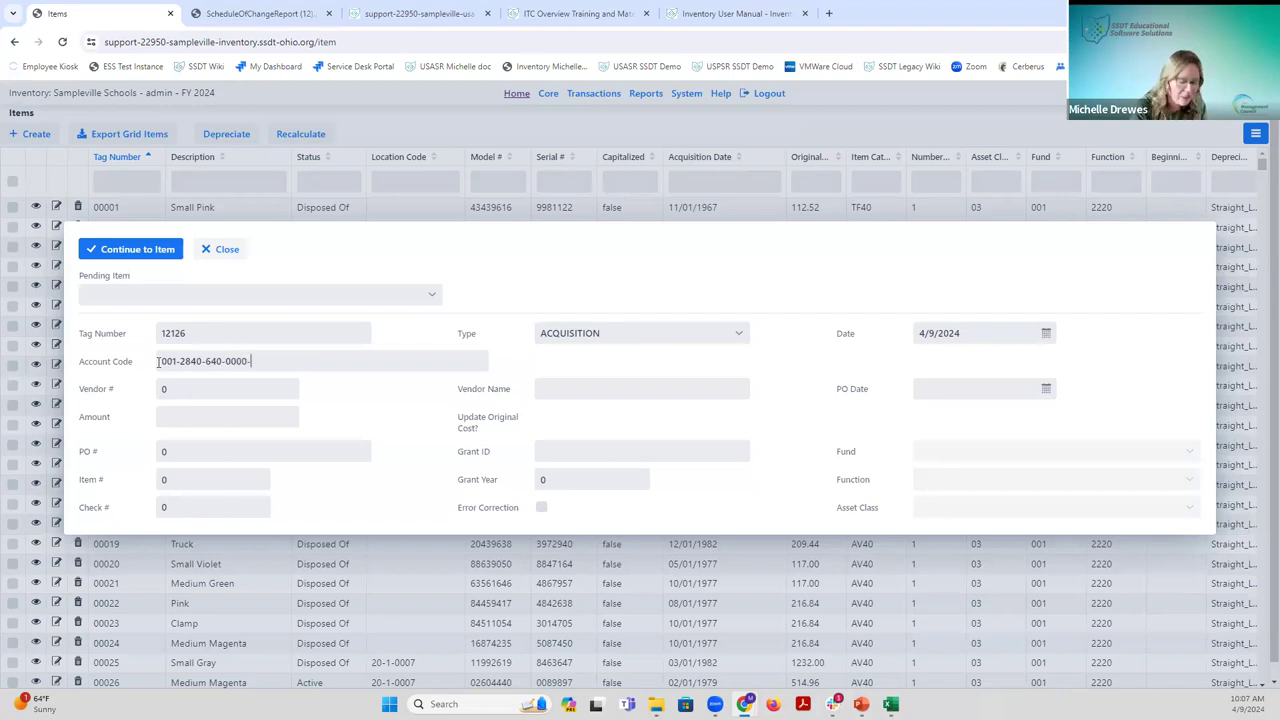
text(000000-000-00)
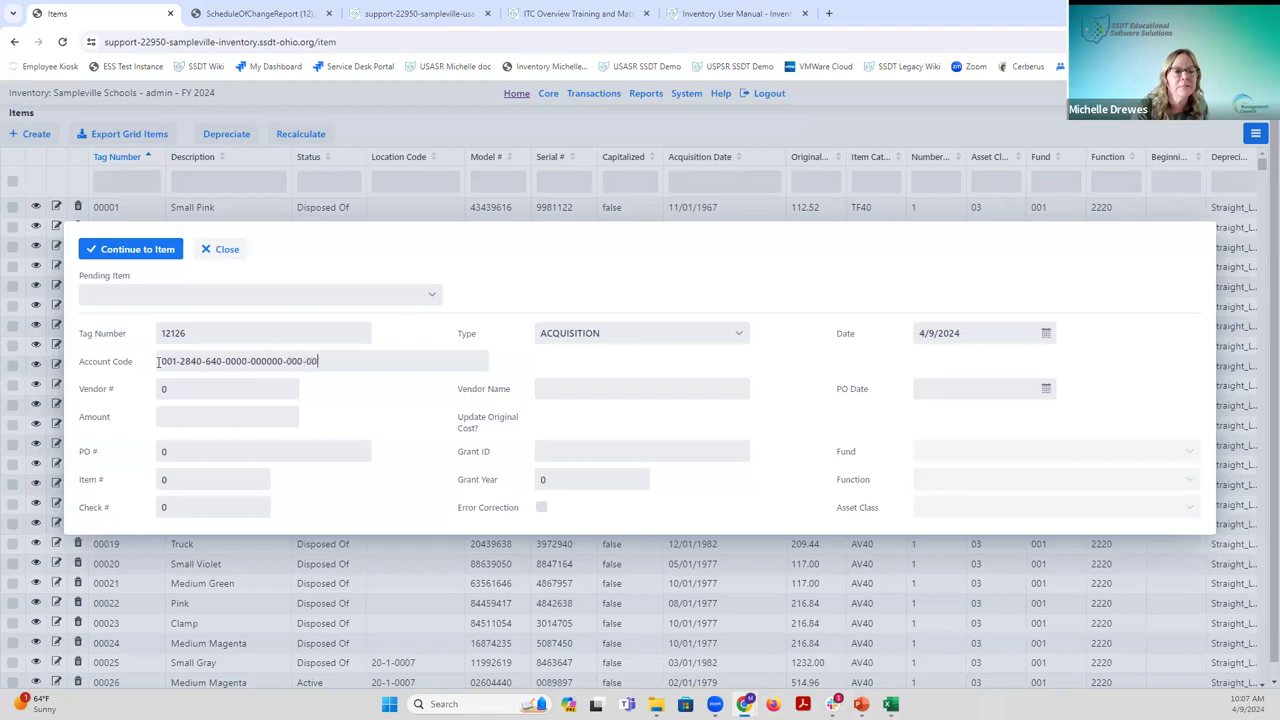
text(-000)
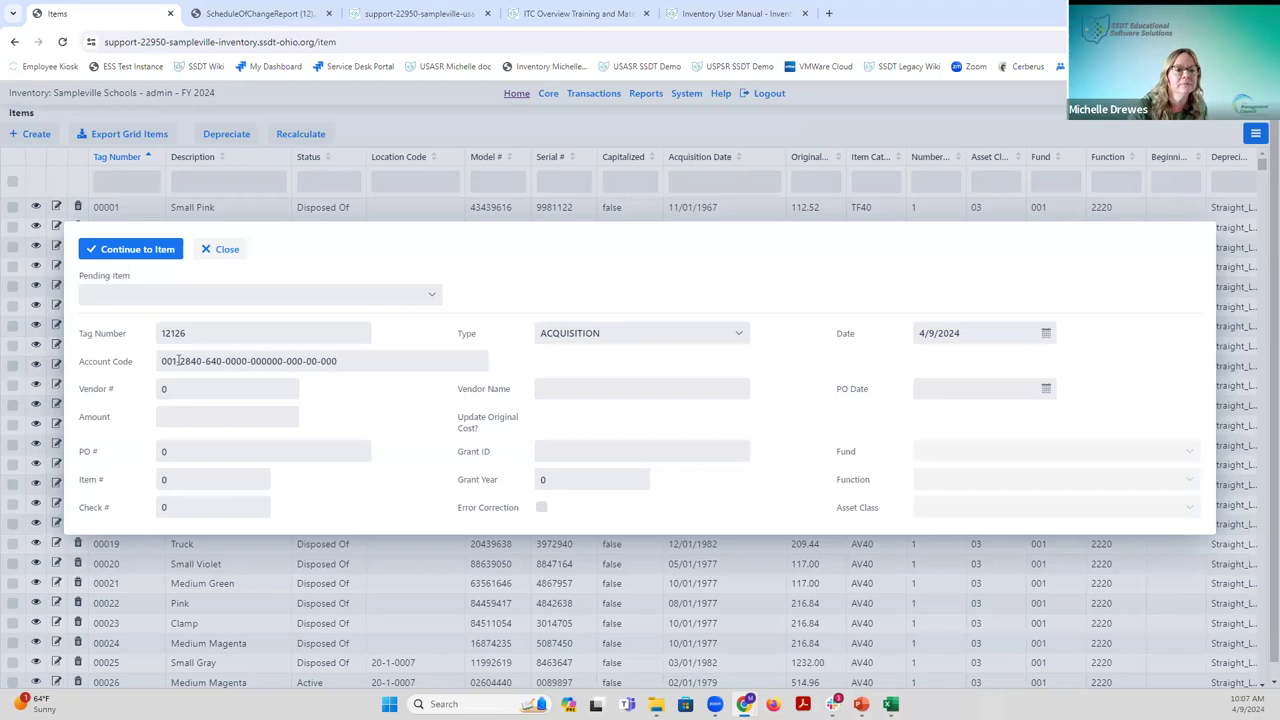
Enter the vendor as number 1236, Bus Depot, with a PO date of 2/10/24.
double_click(168, 390)
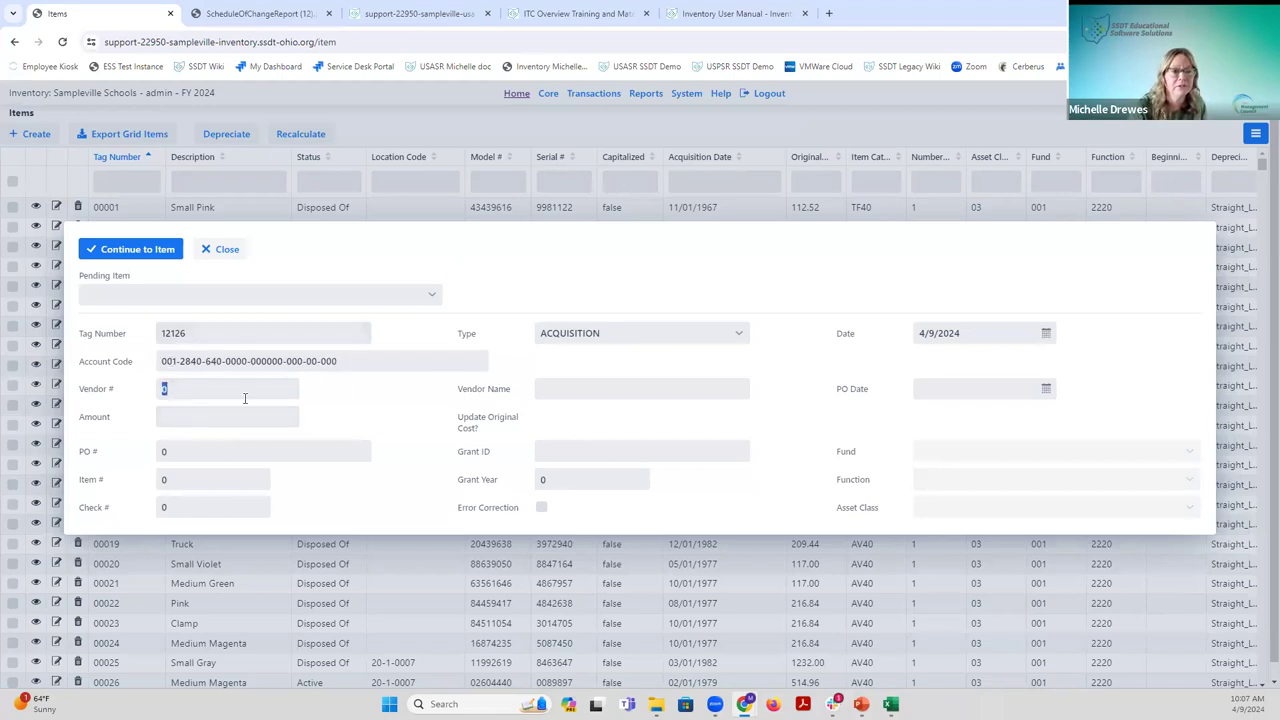
text(1236)
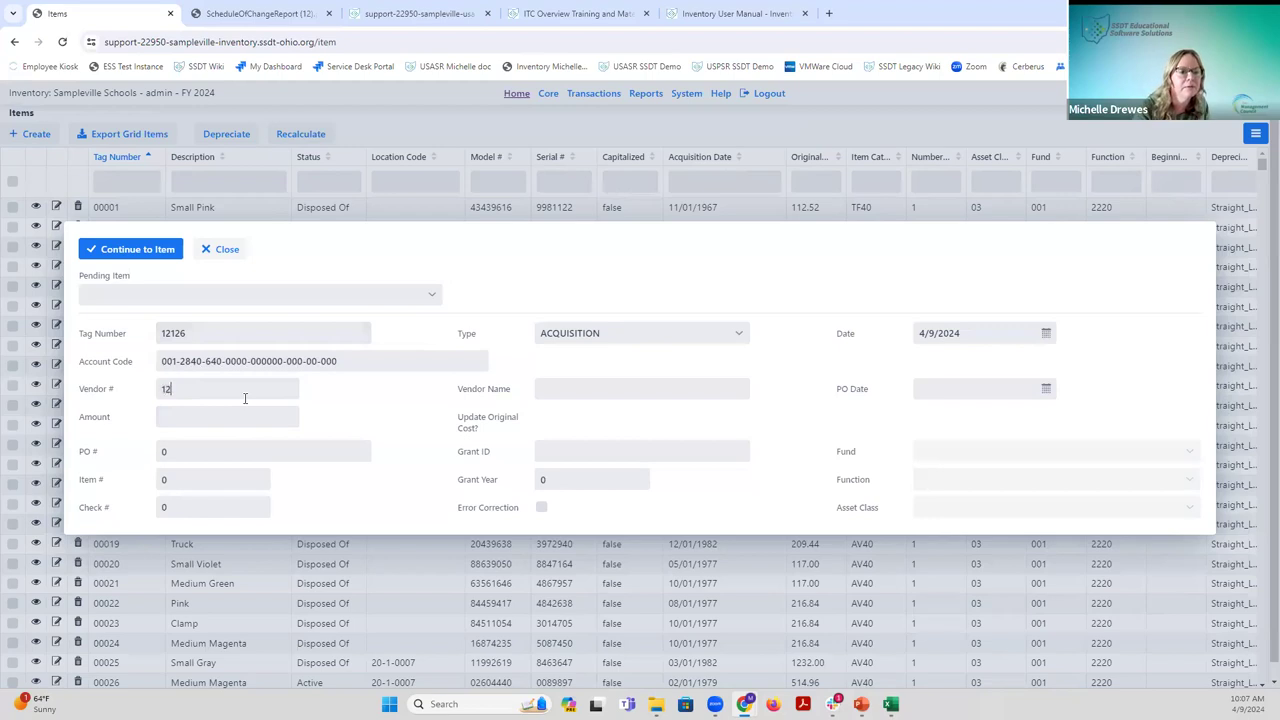
key(Tab)
text(Bus Services)
key(BackSpace)
key(BackSpace)
key(BackSpace)
key(BackSpace)
key(BackSpace)
key(BackSpace)
key(BackSpace)
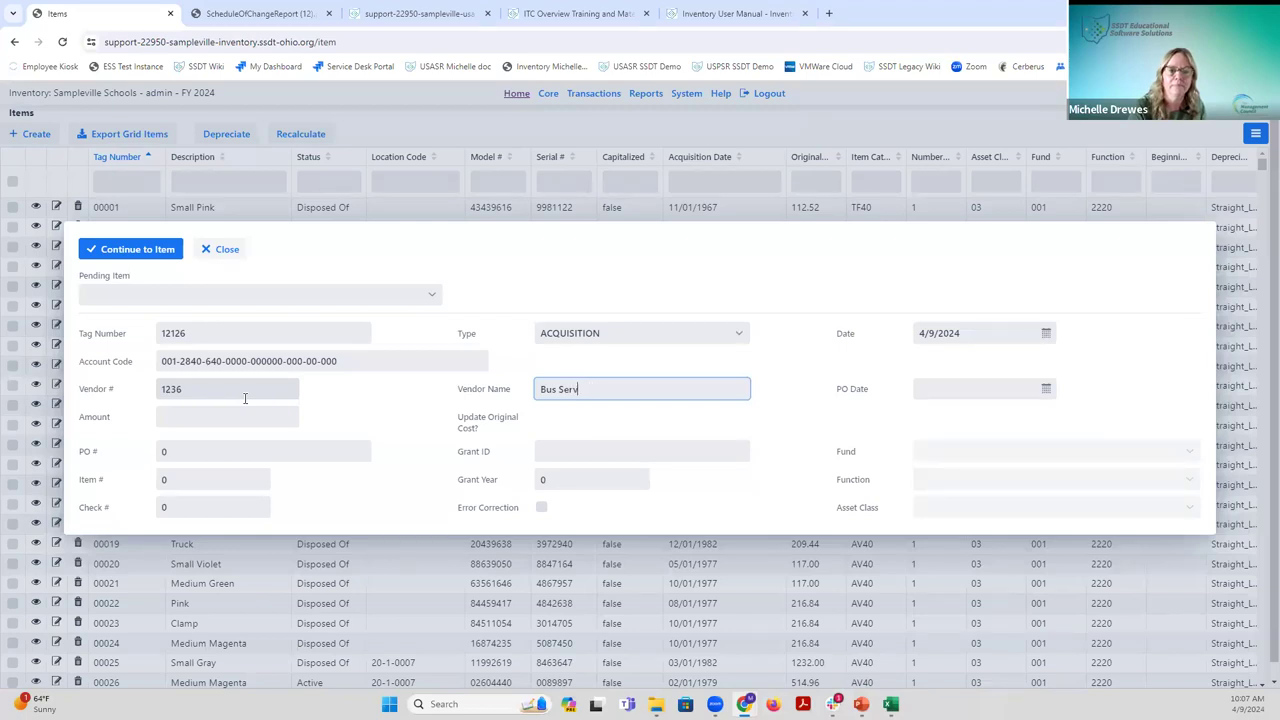
text(Depot)
key(Tab)
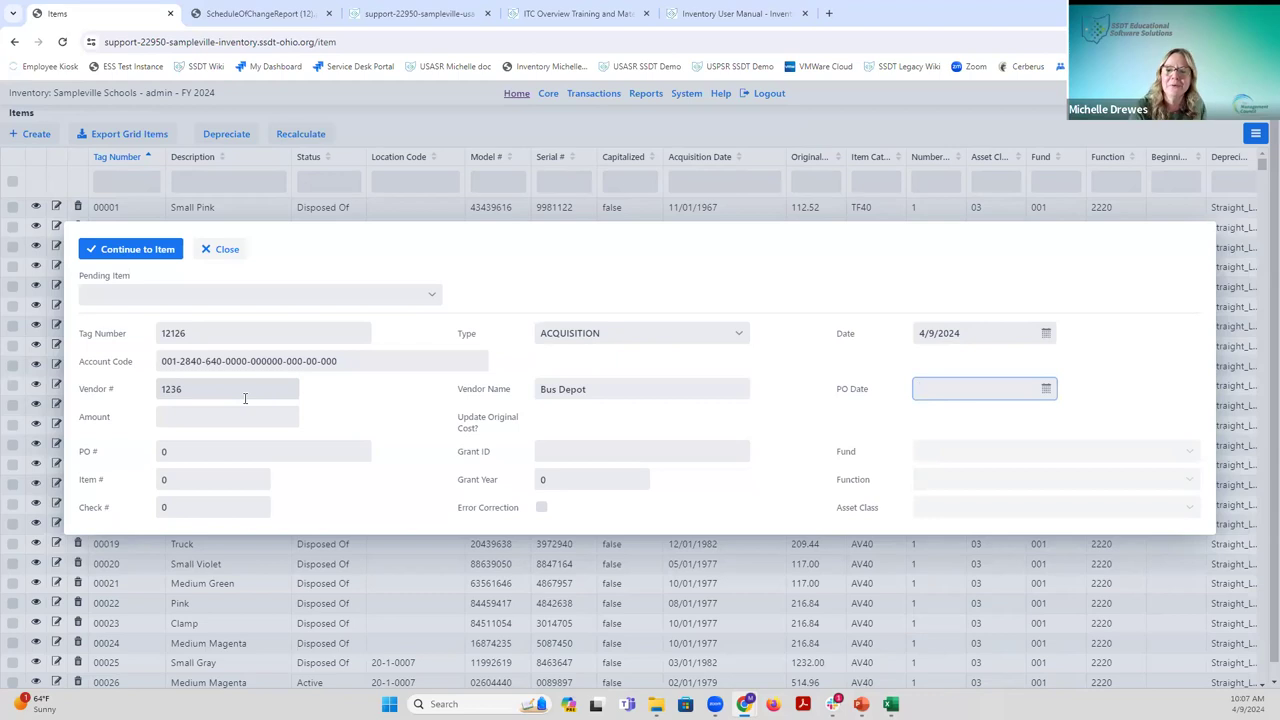
text(2/10/24)
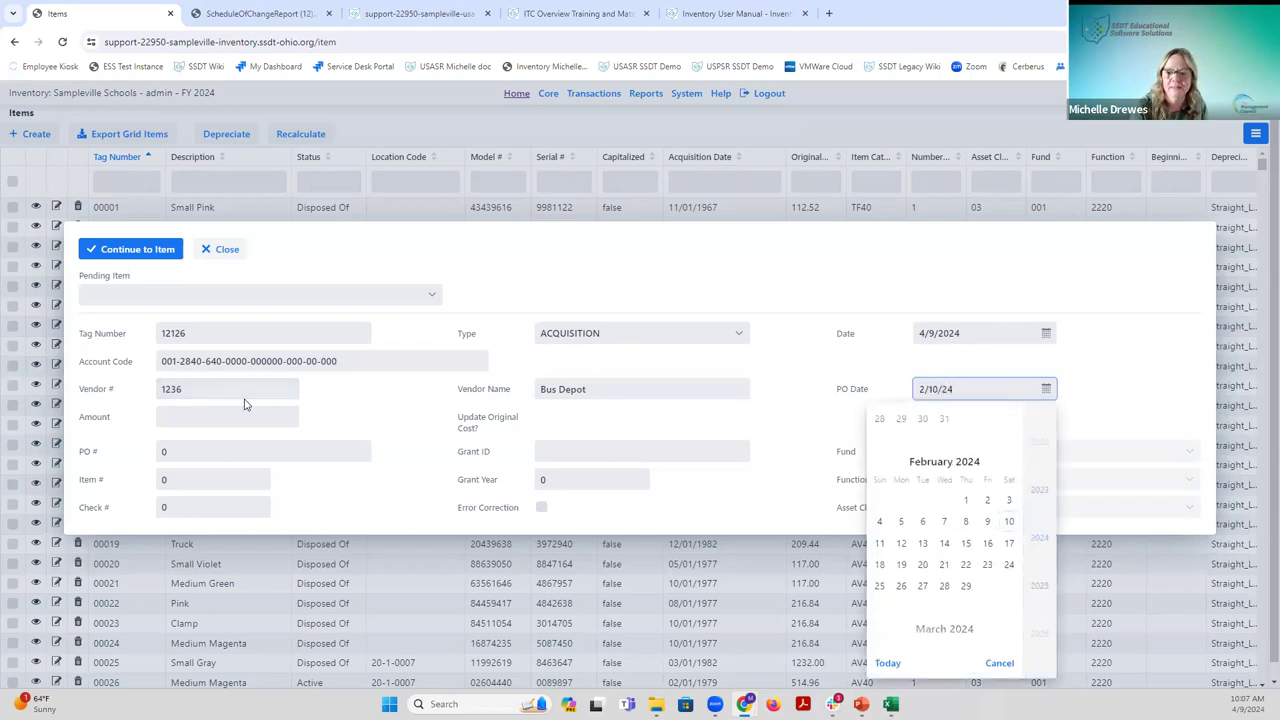
Accept the entered PO date and set the acquisition amount to 84000.
key(Return)
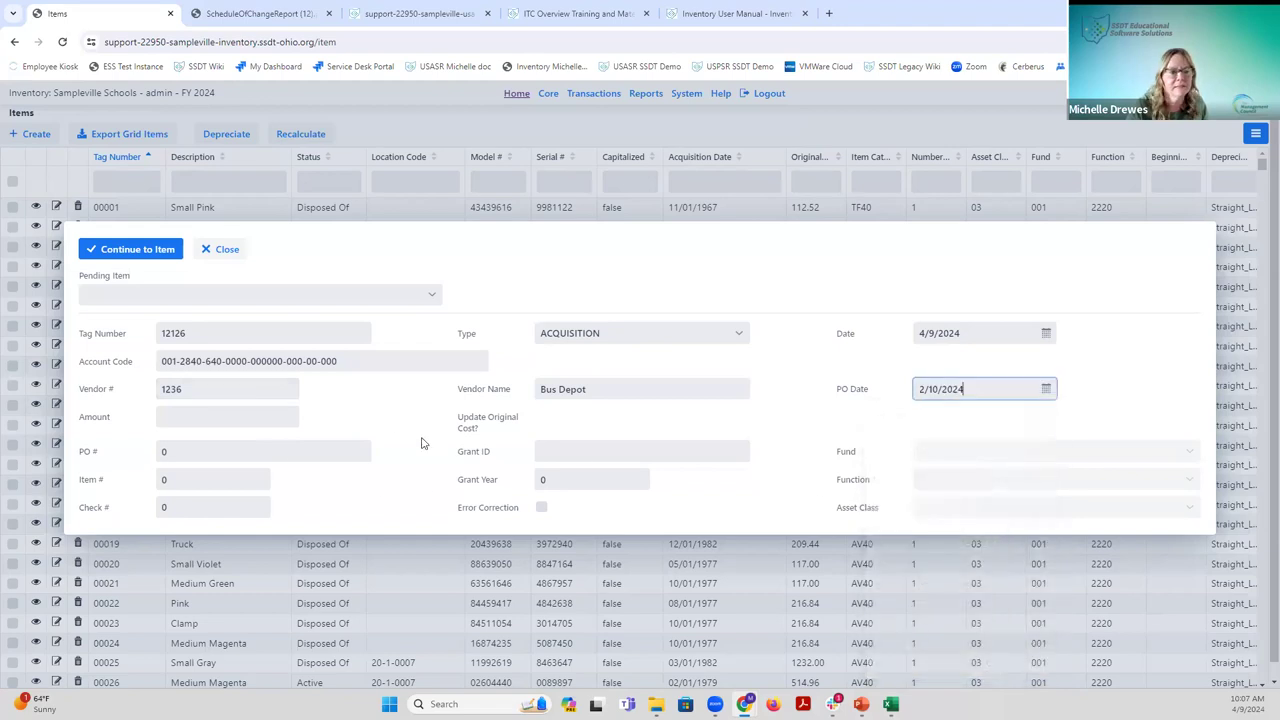
click(229, 414)
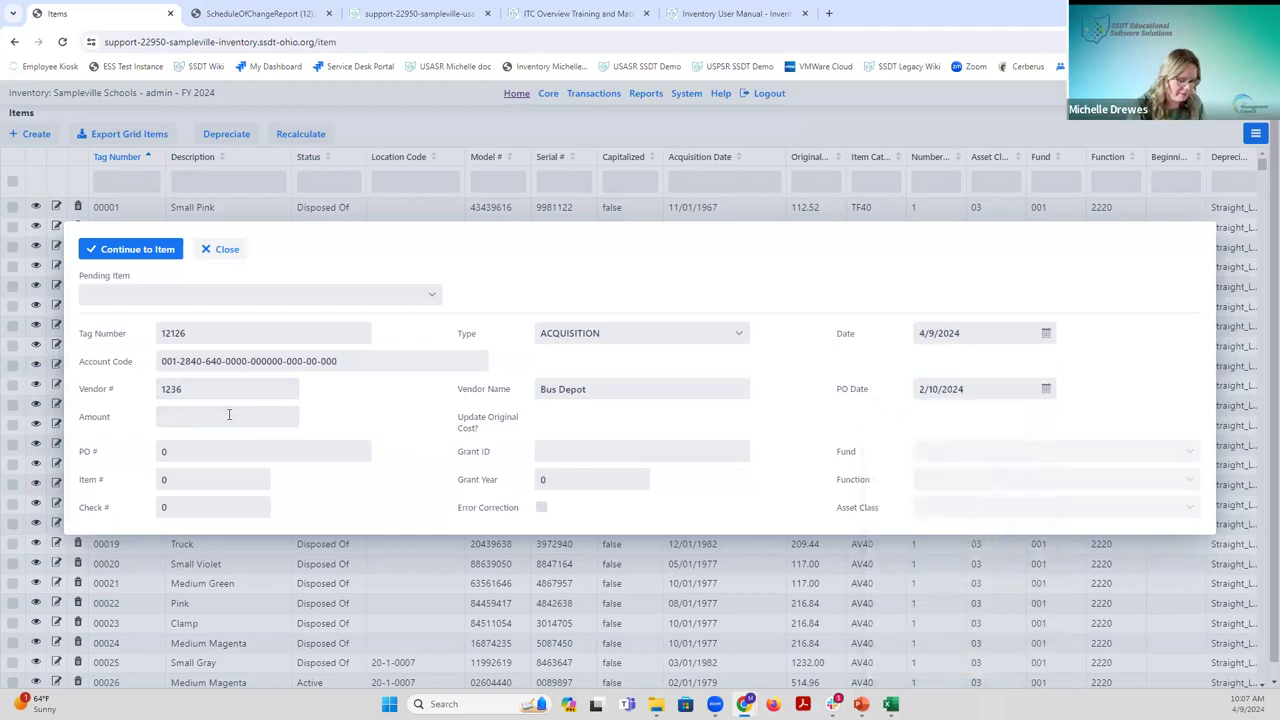
text(84000)
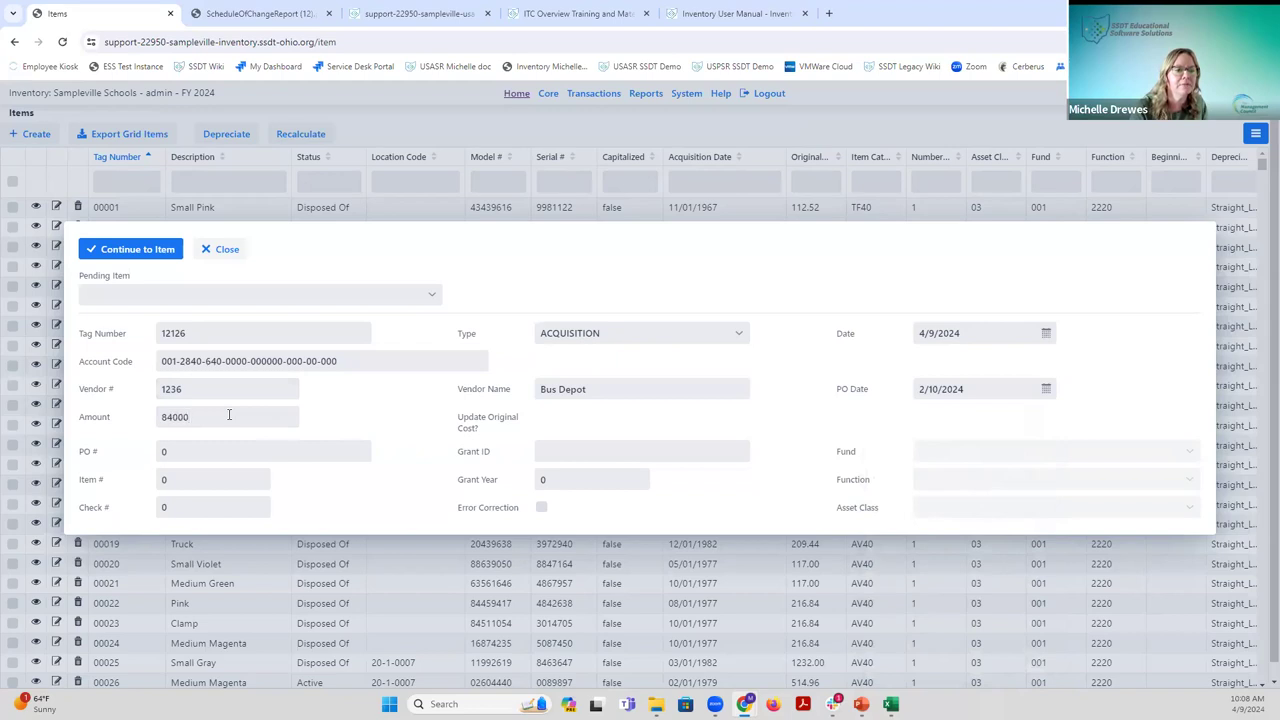
key(Tab)
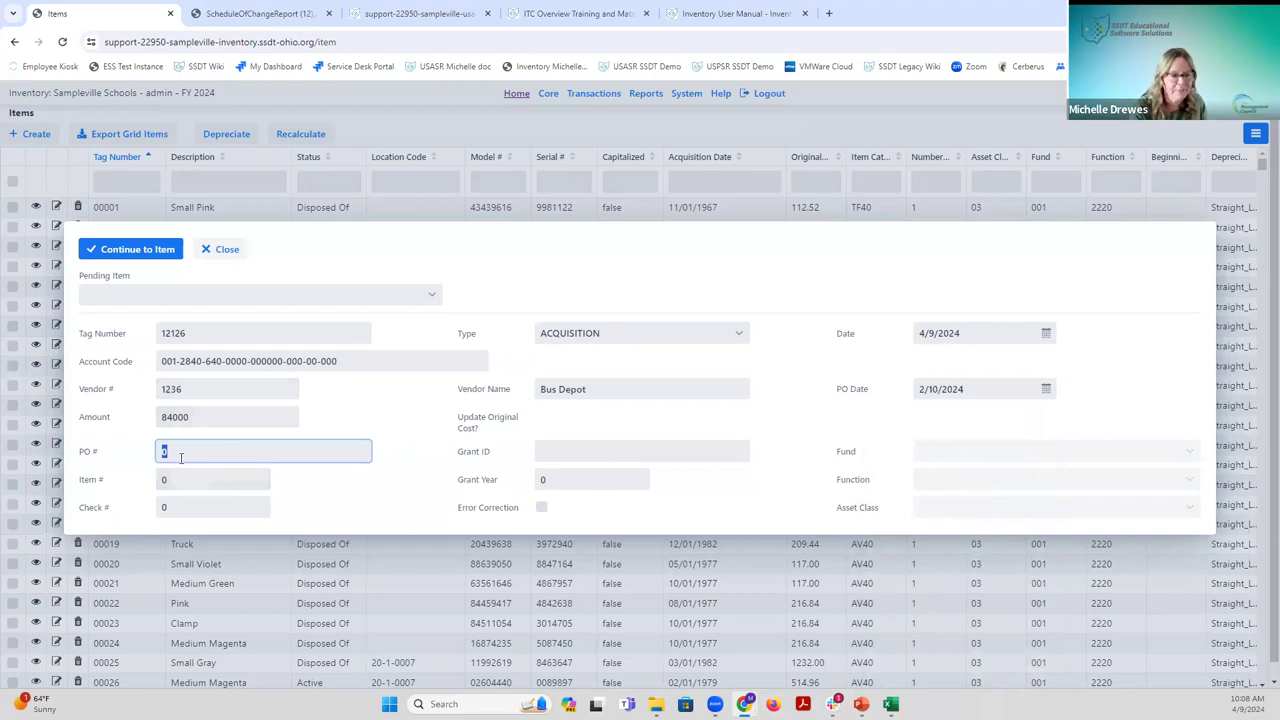
Enter the acquisition's PO number, with item number 1 and check number 58392.
text(2410391)
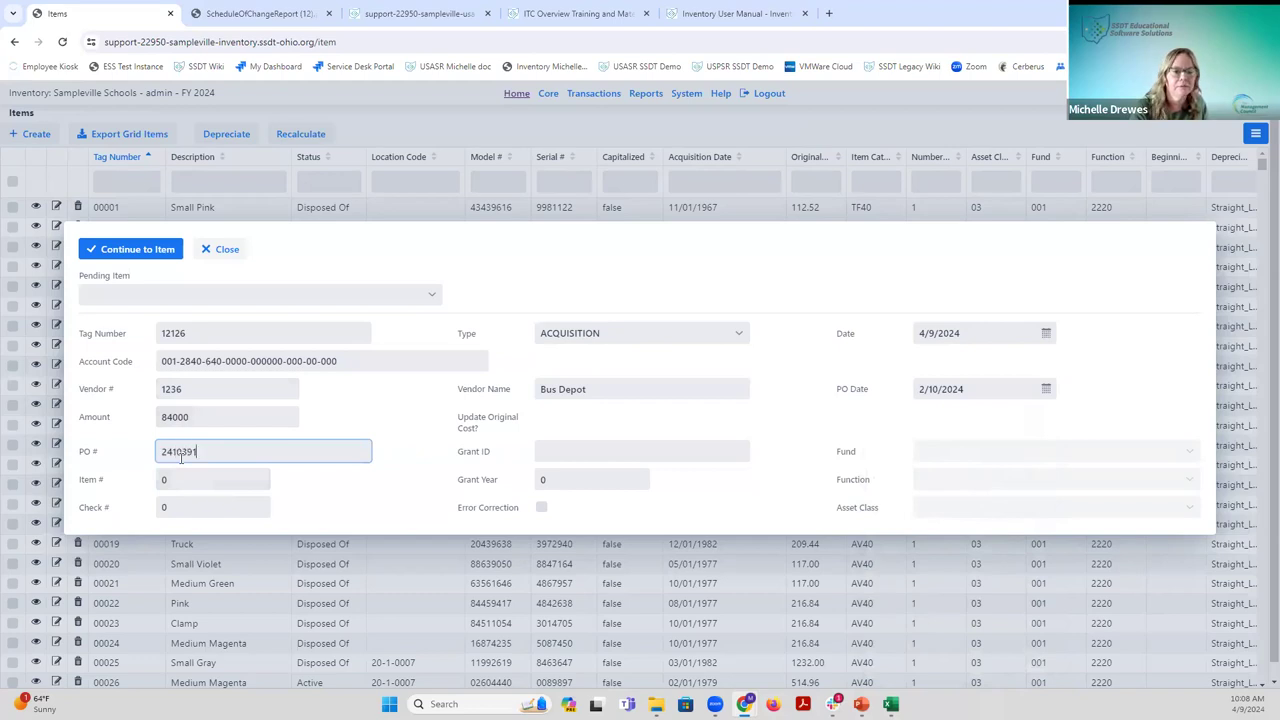
key(Tab)
key(Tab)
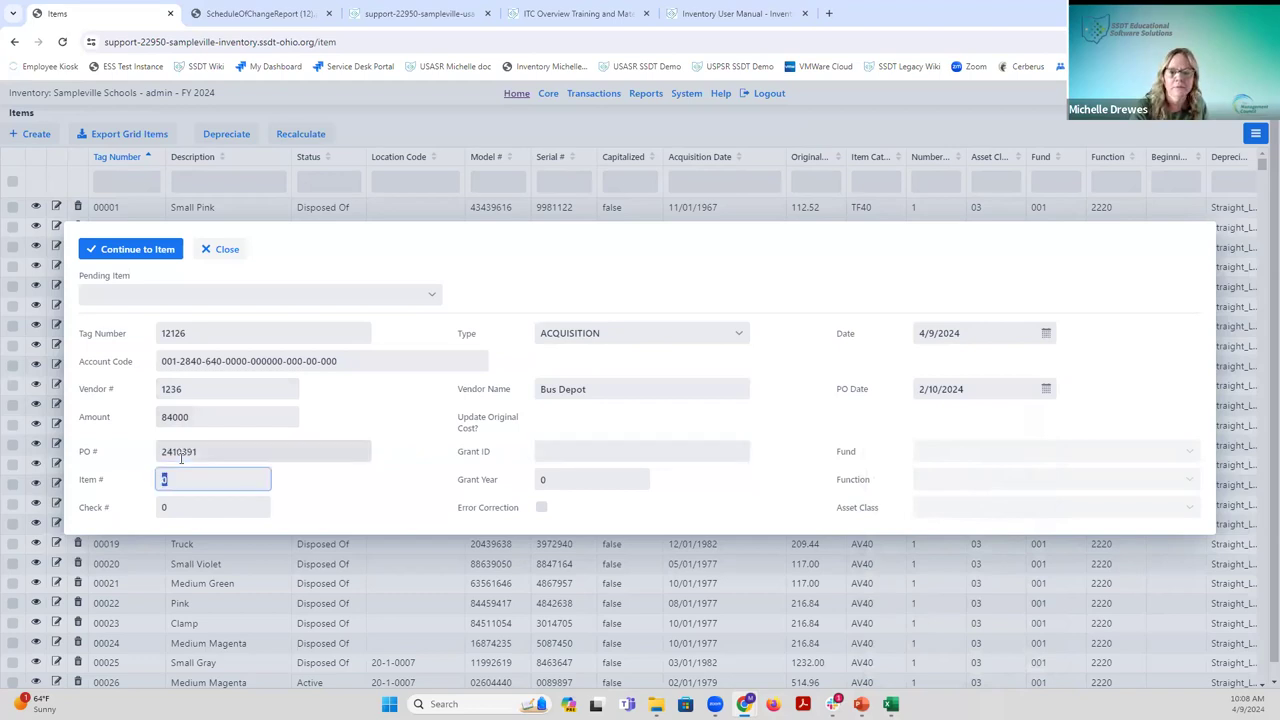
text(1)
key(Tab)
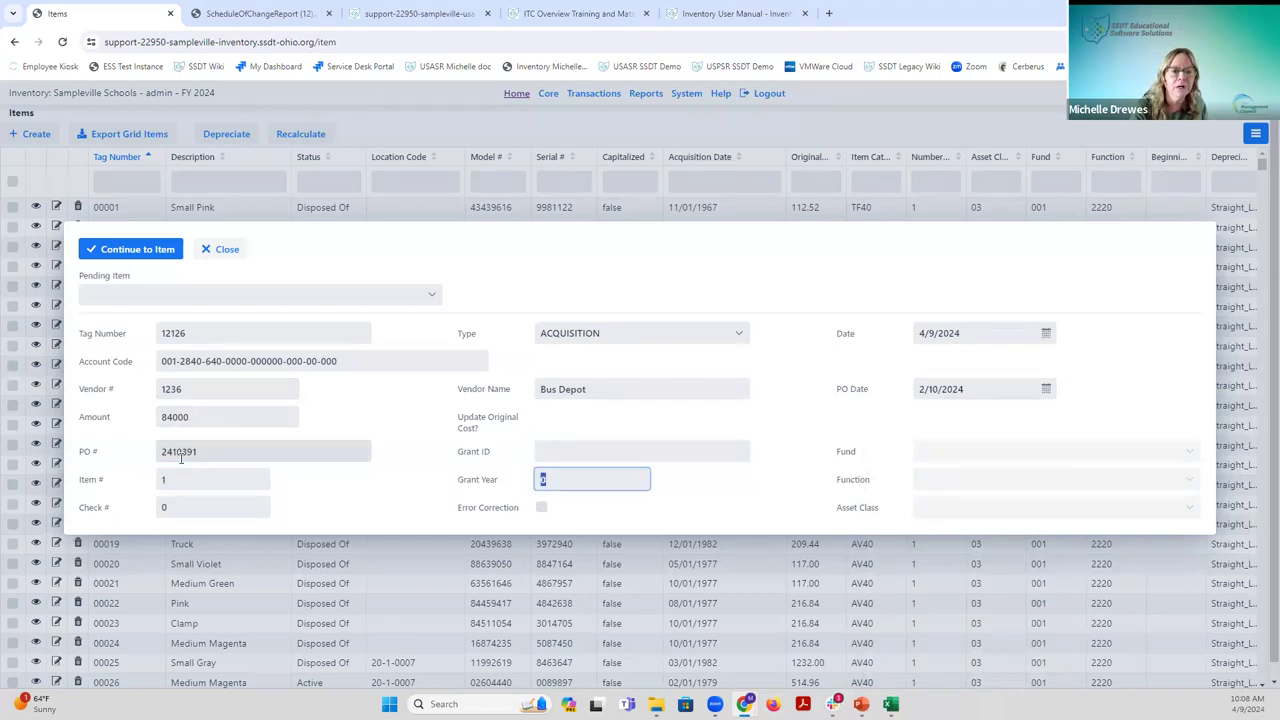
key(Tab)
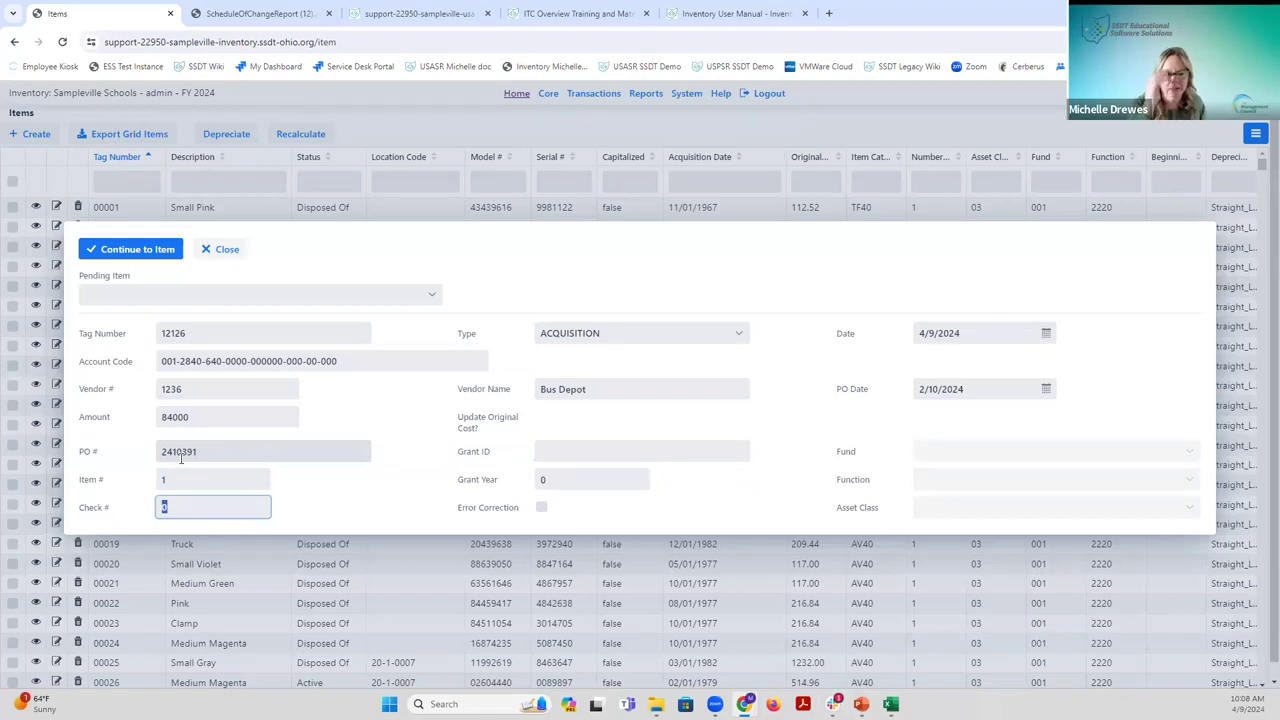
text(58392)
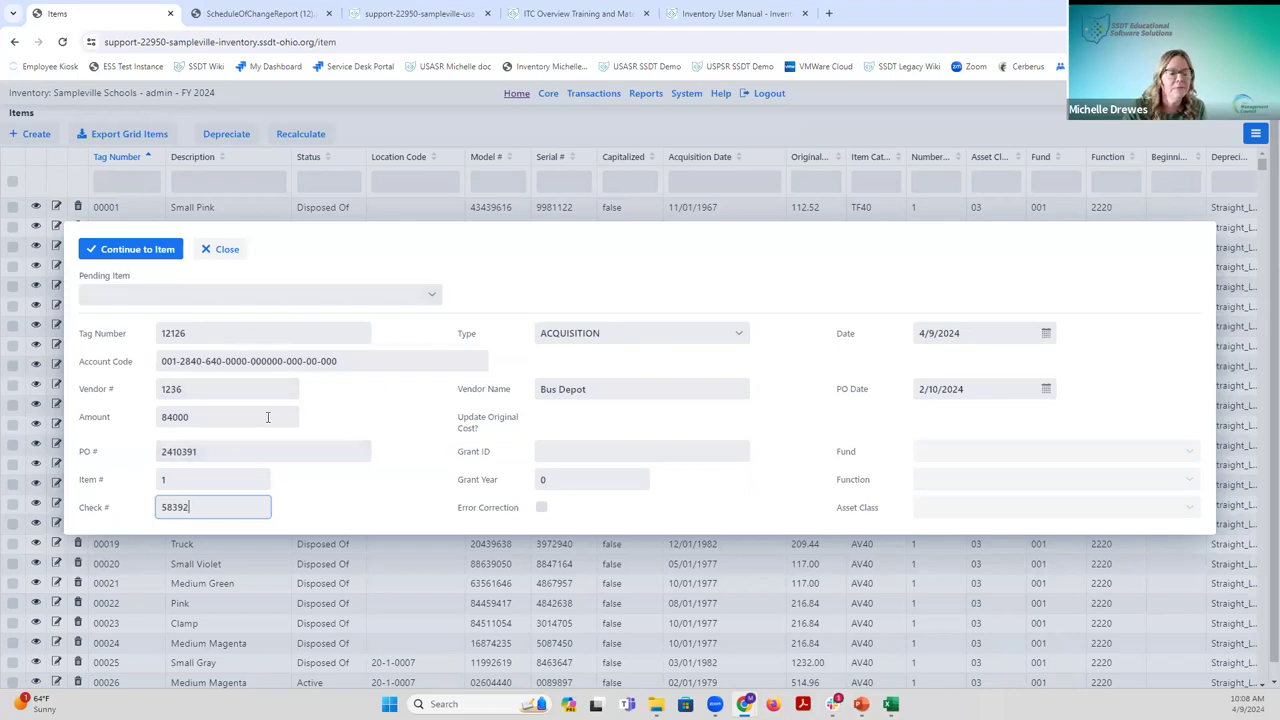
Continue to the full item record and set its description to Bus #84.
click(146, 251)
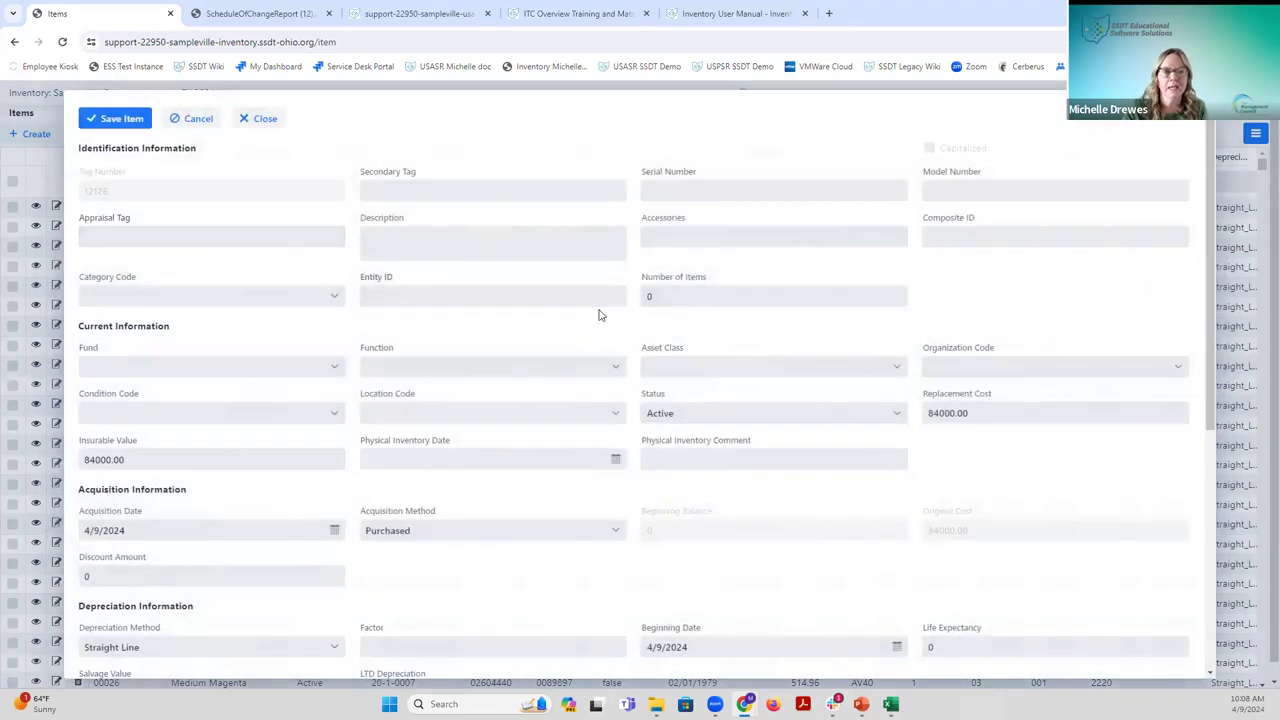
click(405, 291)
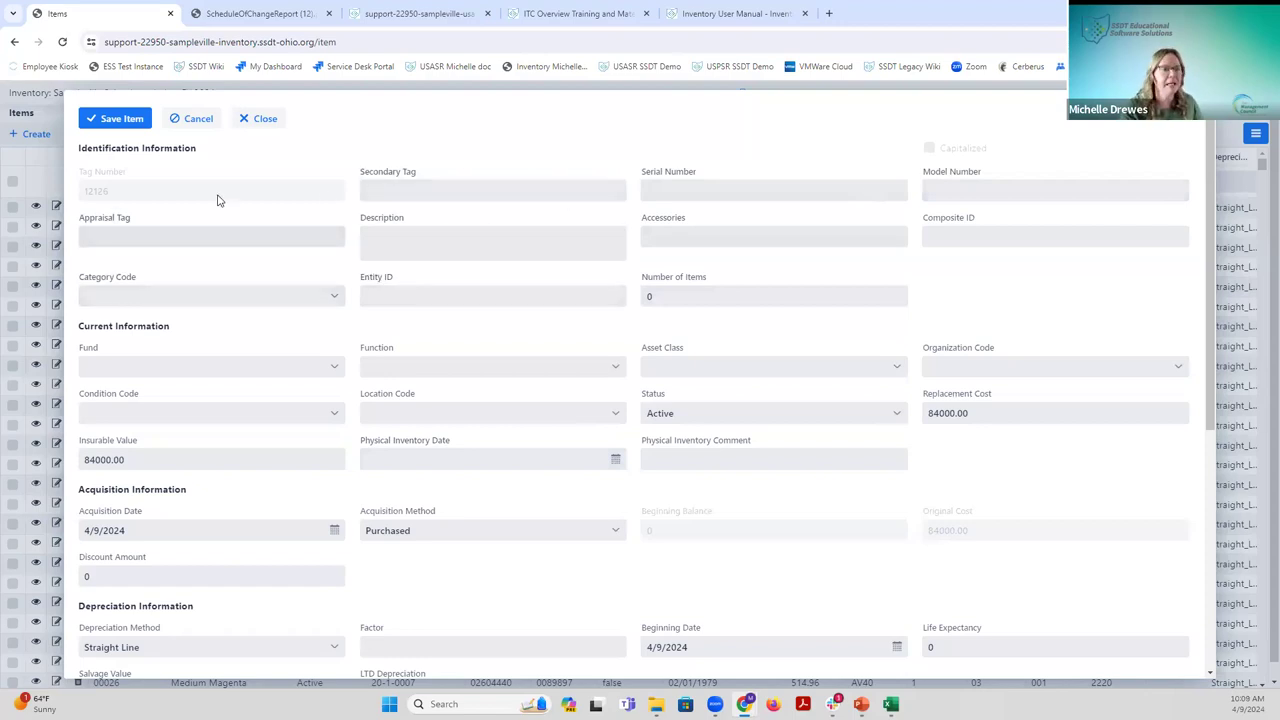
click(393, 193)
key(Tab)
key(Tab)
key(Tab)
key(Tab)
text(Bus #84)
key(Tab)
key(Tab)
key(Tab)
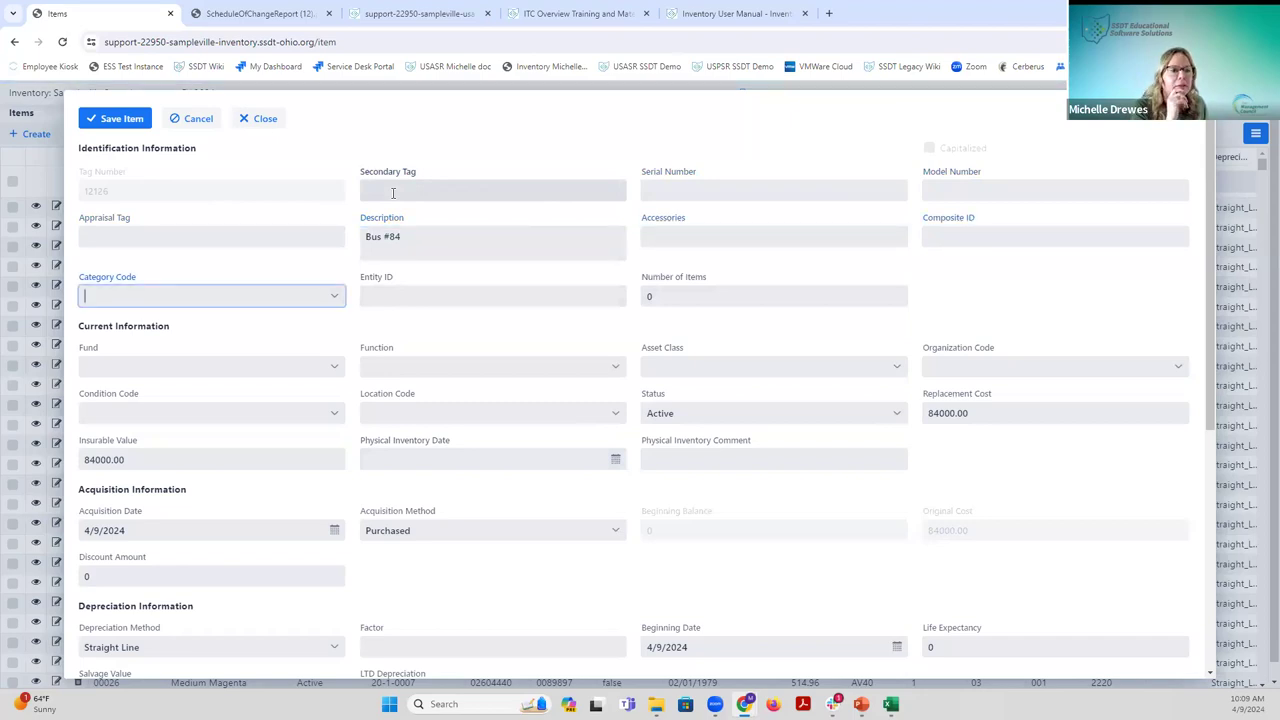
Look through the category codes and assign FS40 - ATHLETIC to the bus item.
text(bus)
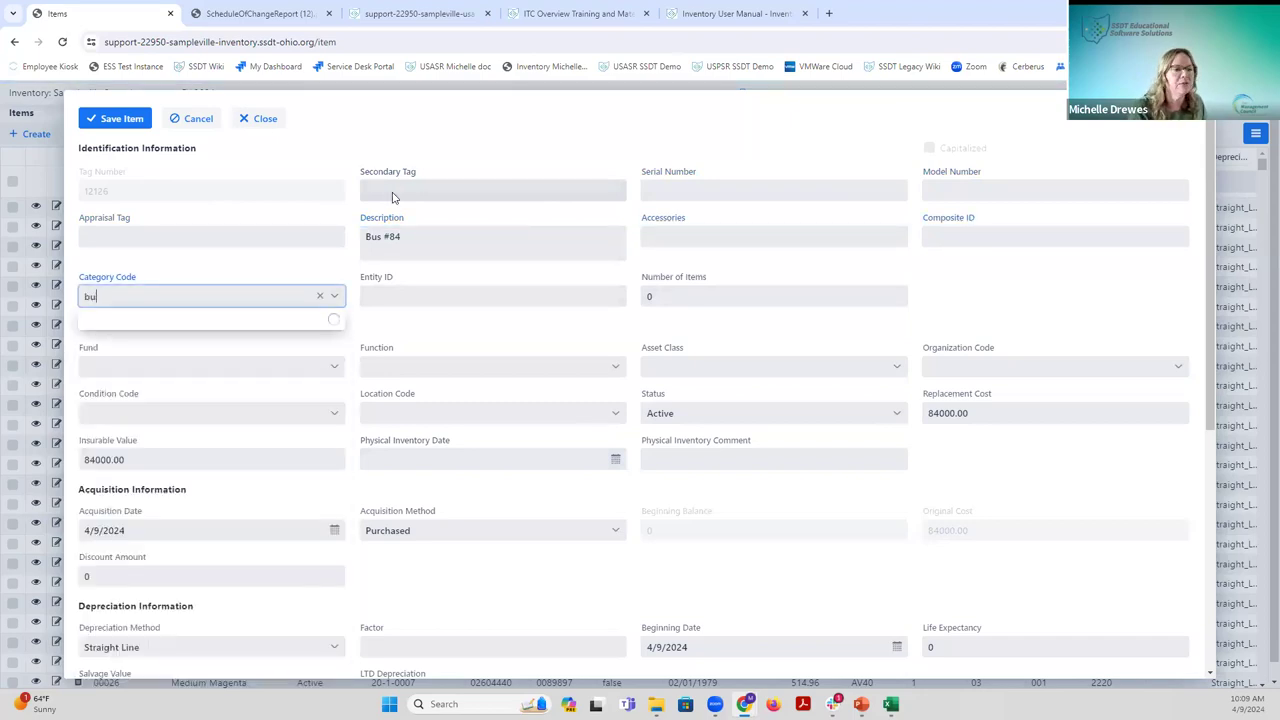
key(BackSpace)
key(BackSpace)
key(BackSpace)
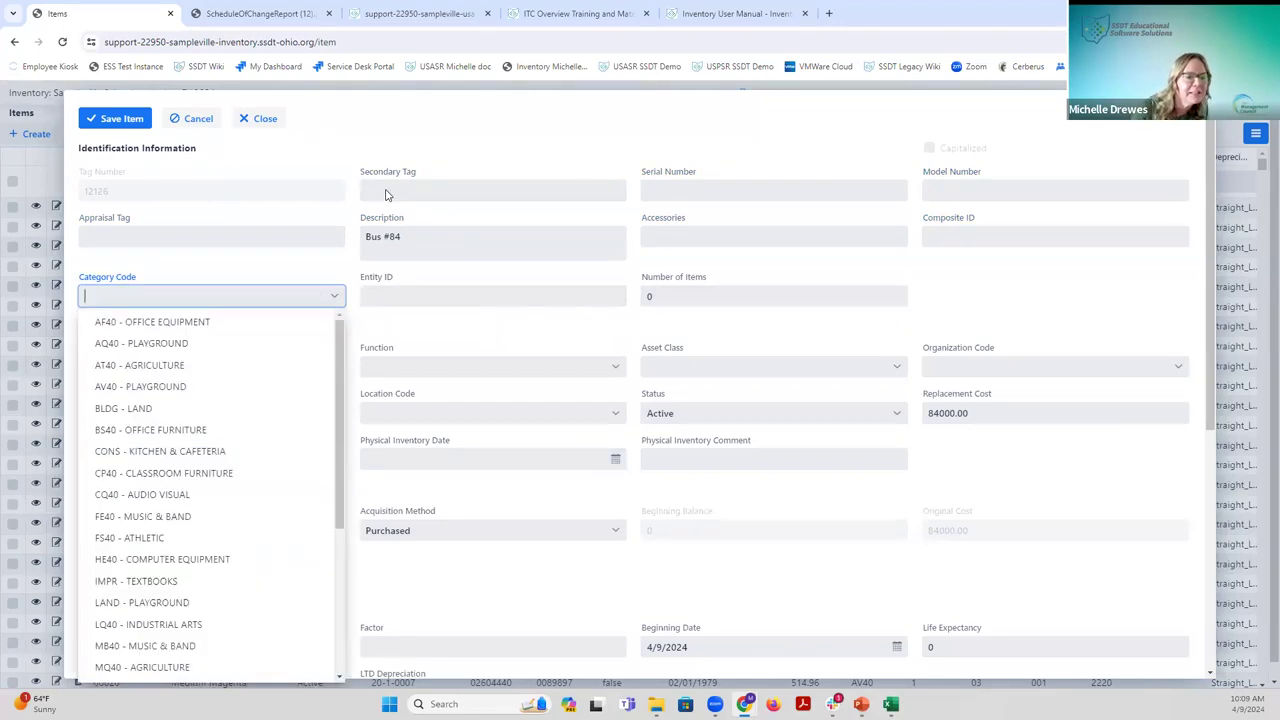
scroll(178, 495, down, 5)
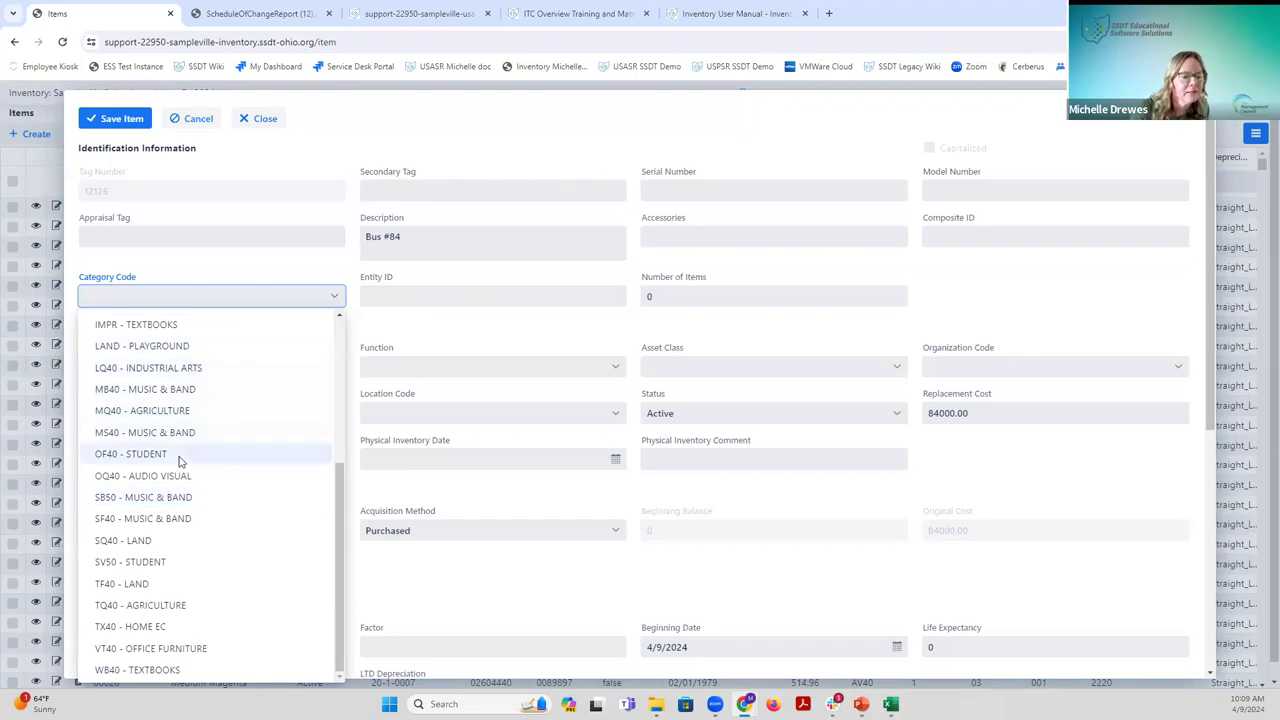
scroll(191, 537, up, 3)
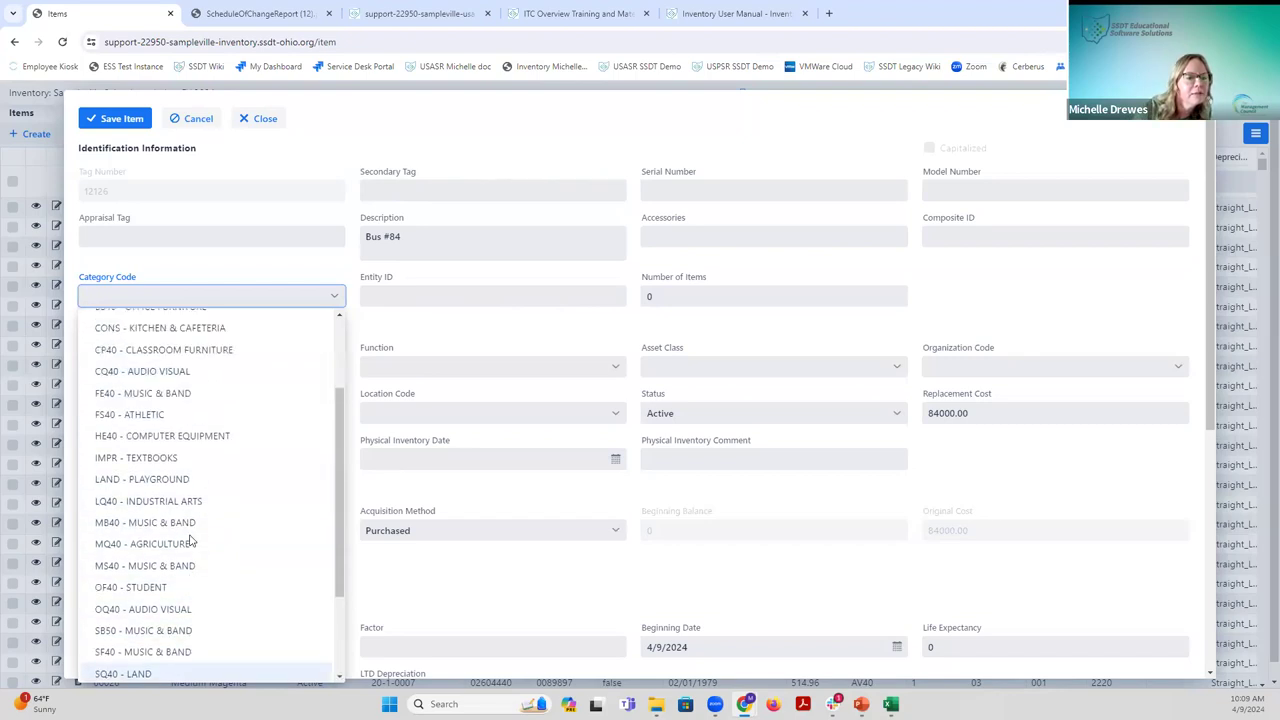
scroll(191, 540, up, 3)
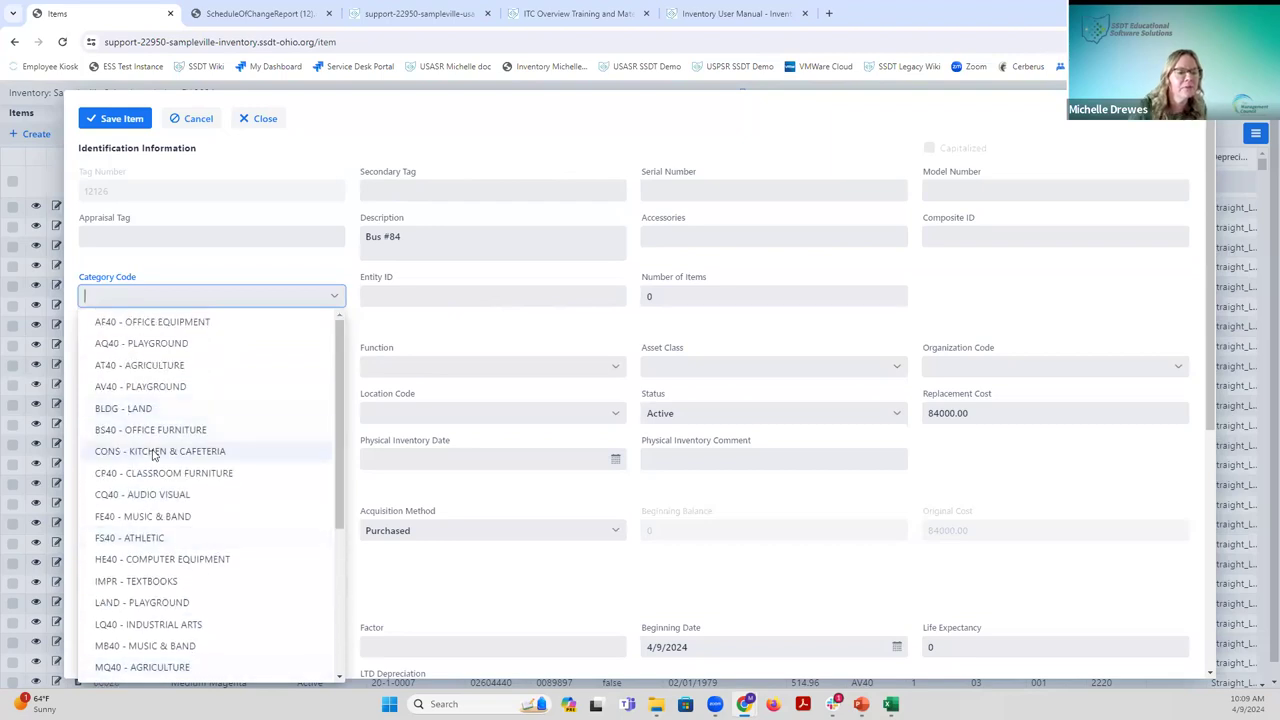
click(161, 541)
Leave the entity ID blank and set the number of items to 1.
click(381, 296)
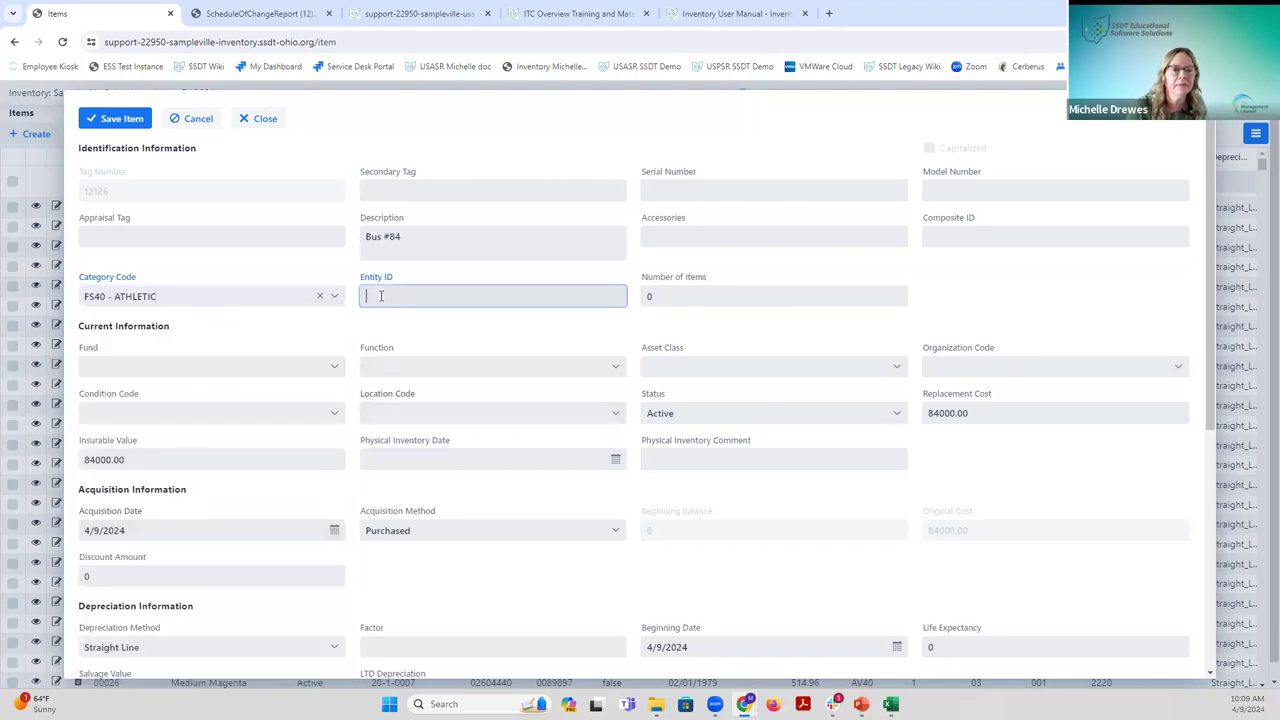
key(Tab)
double_click(649, 296)
text(1)
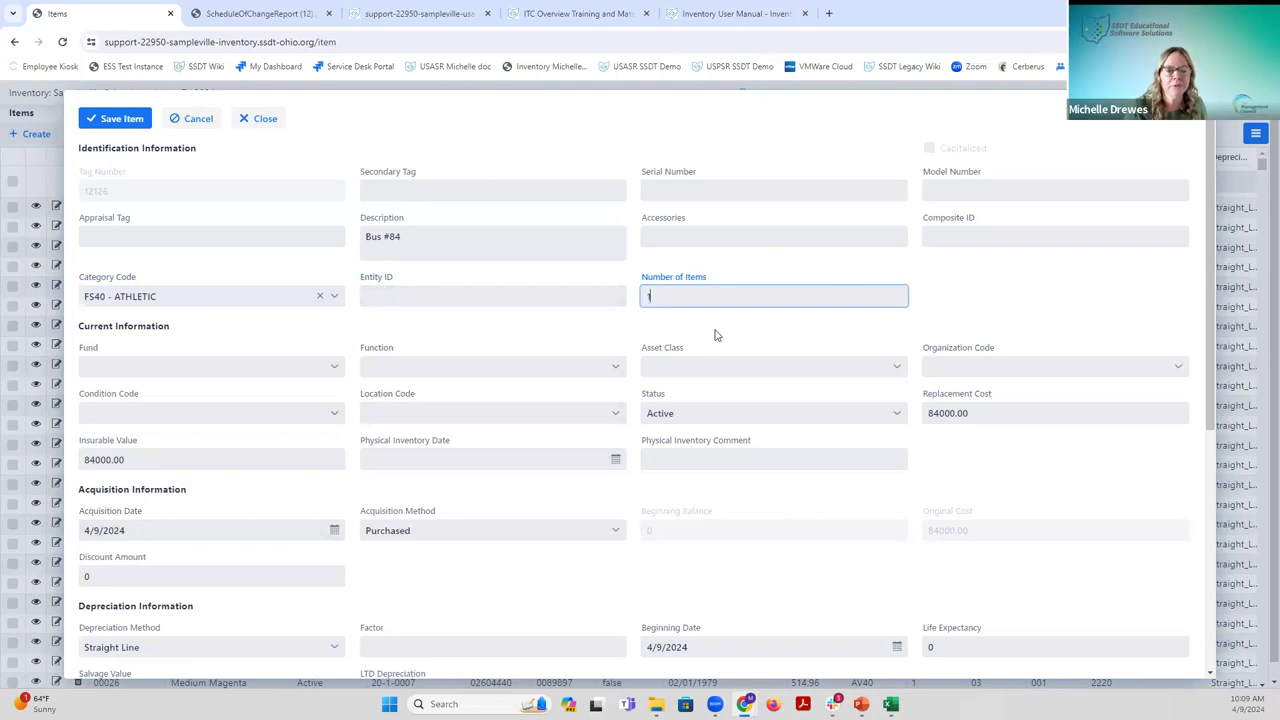
key(Tab)
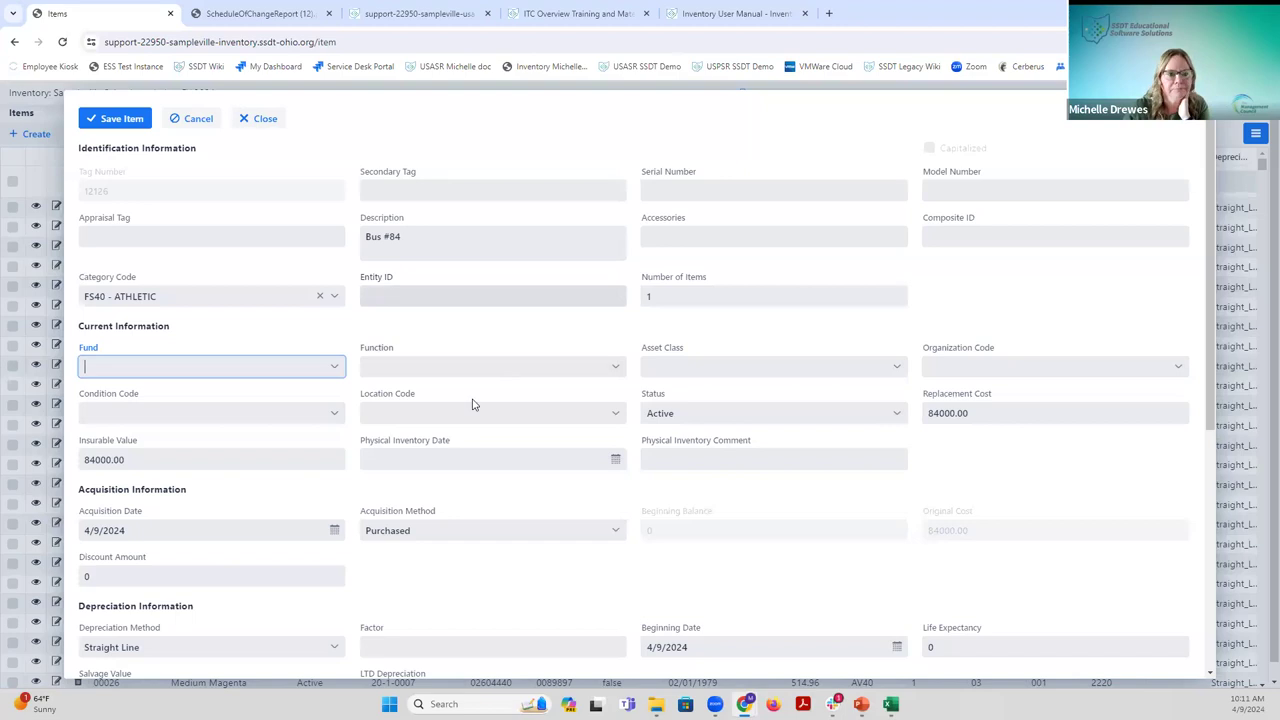
Set the item's fund to 001 GENERAL and its function to 2800 TRANSPORTATION.
click(333, 368)
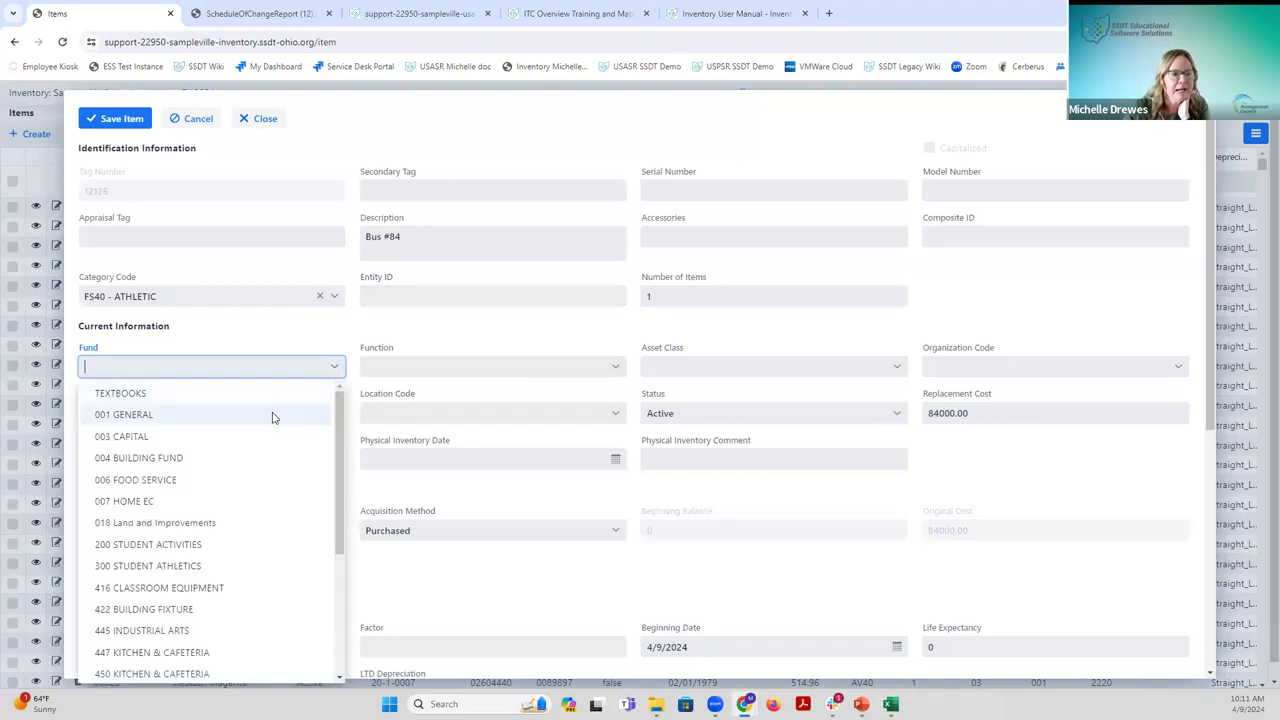
click(216, 416)
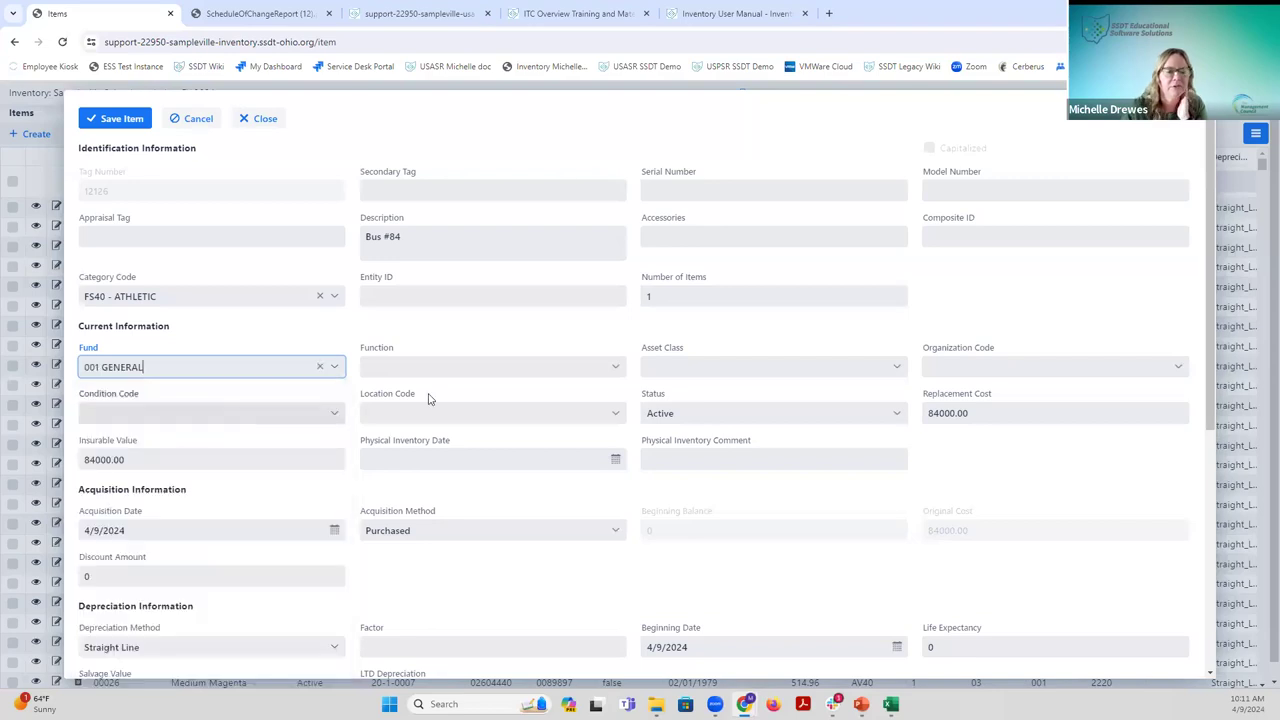
click(611, 372)
scroll(522, 505, down, 5)
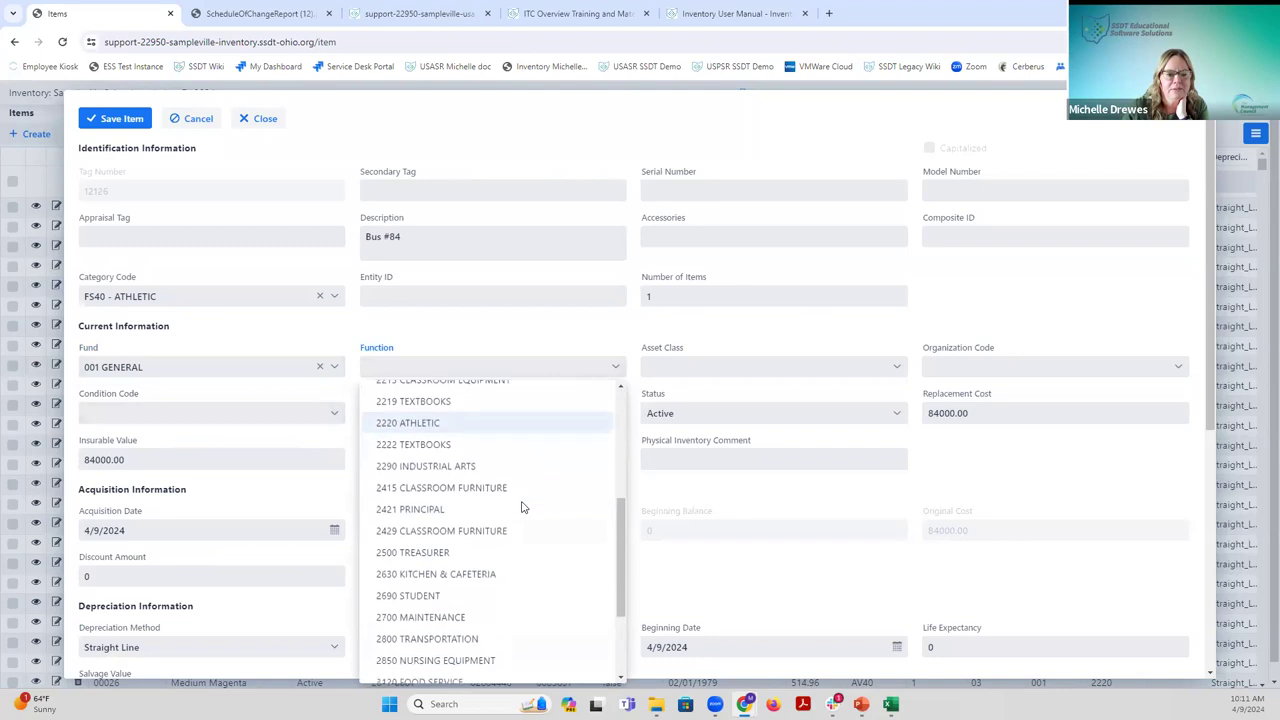
scroll(522, 506, down, 2)
click(451, 514)
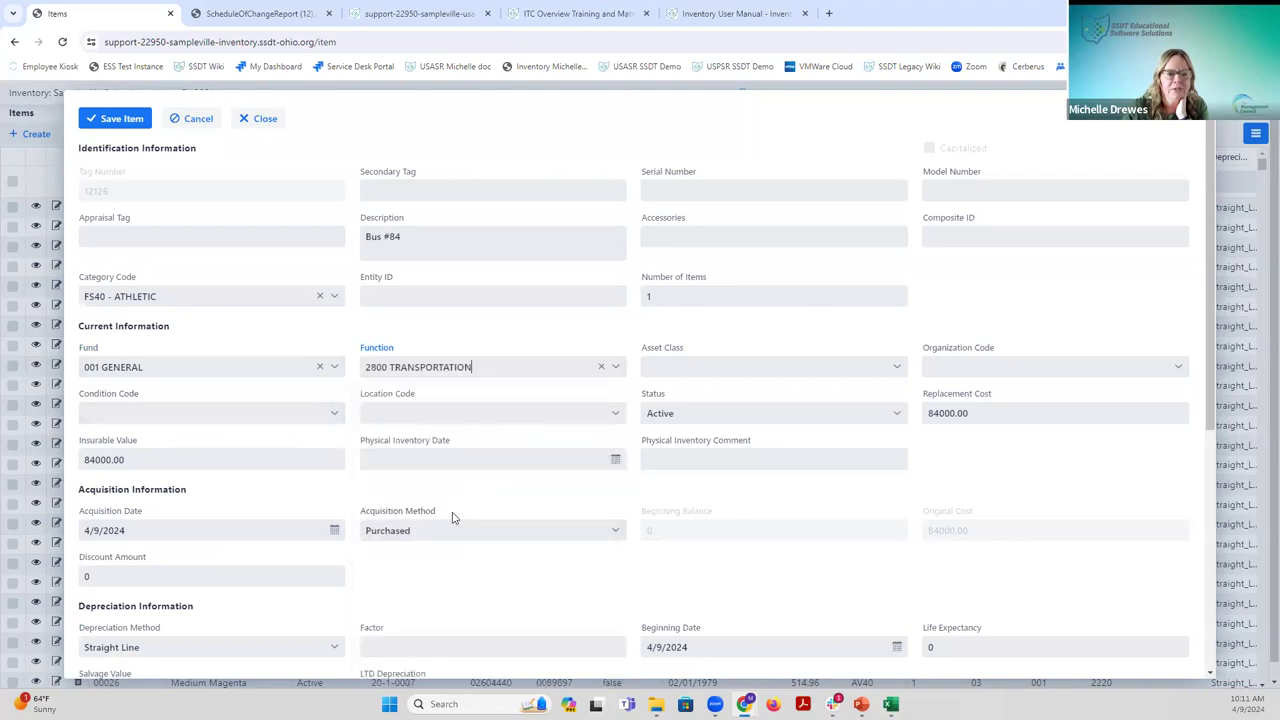
Set the asset class to 04 Vehicles and the location code to 20-1 - 0020 - BUS GARAGE.
click(895, 371)
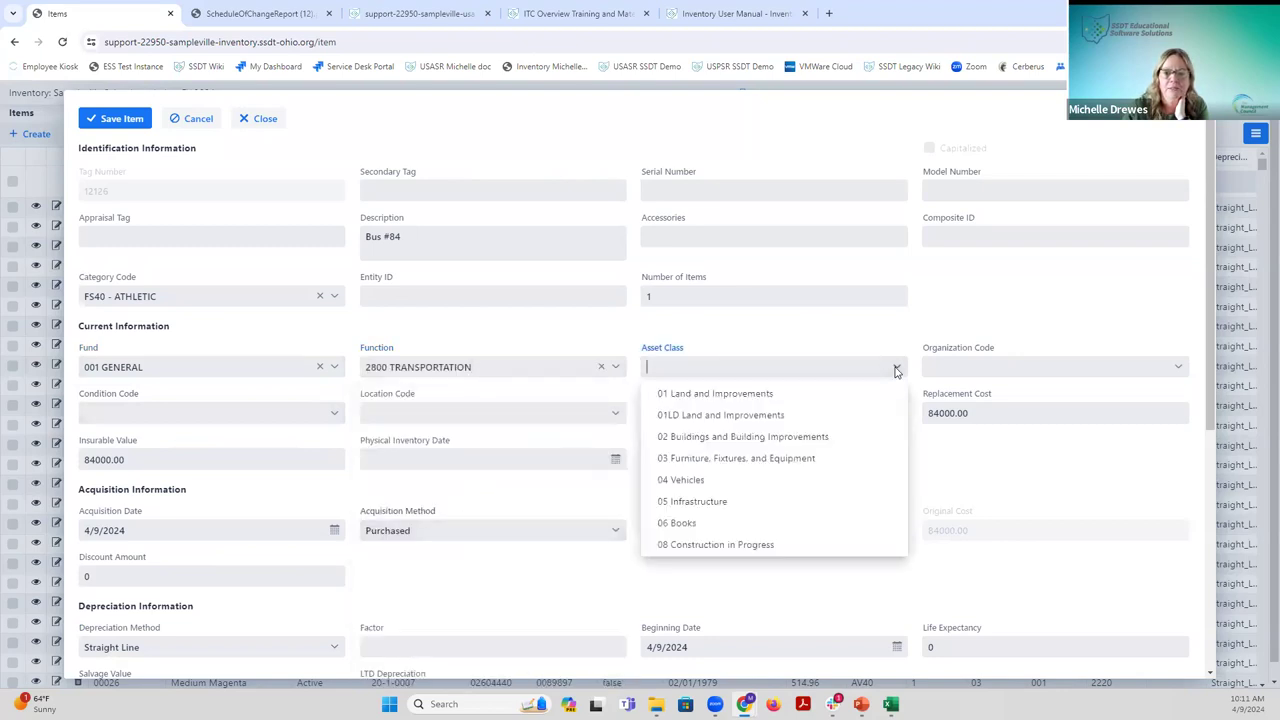
click(699, 483)
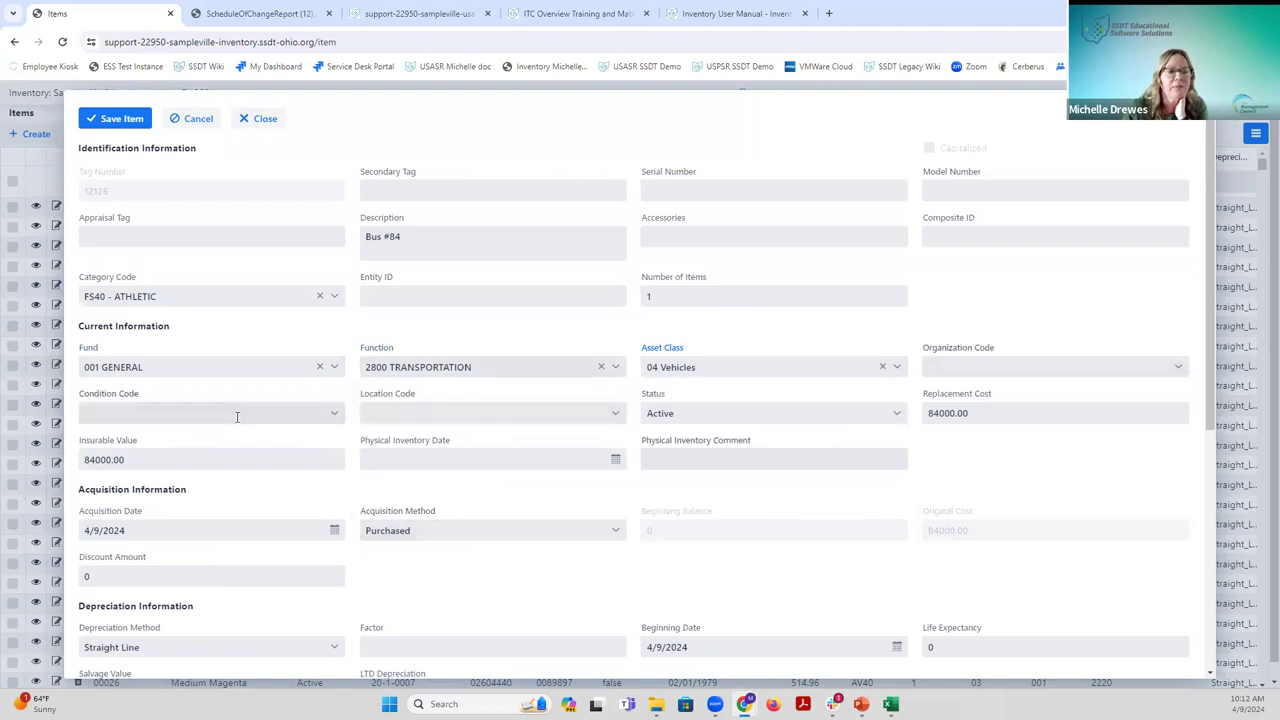
click(615, 415)
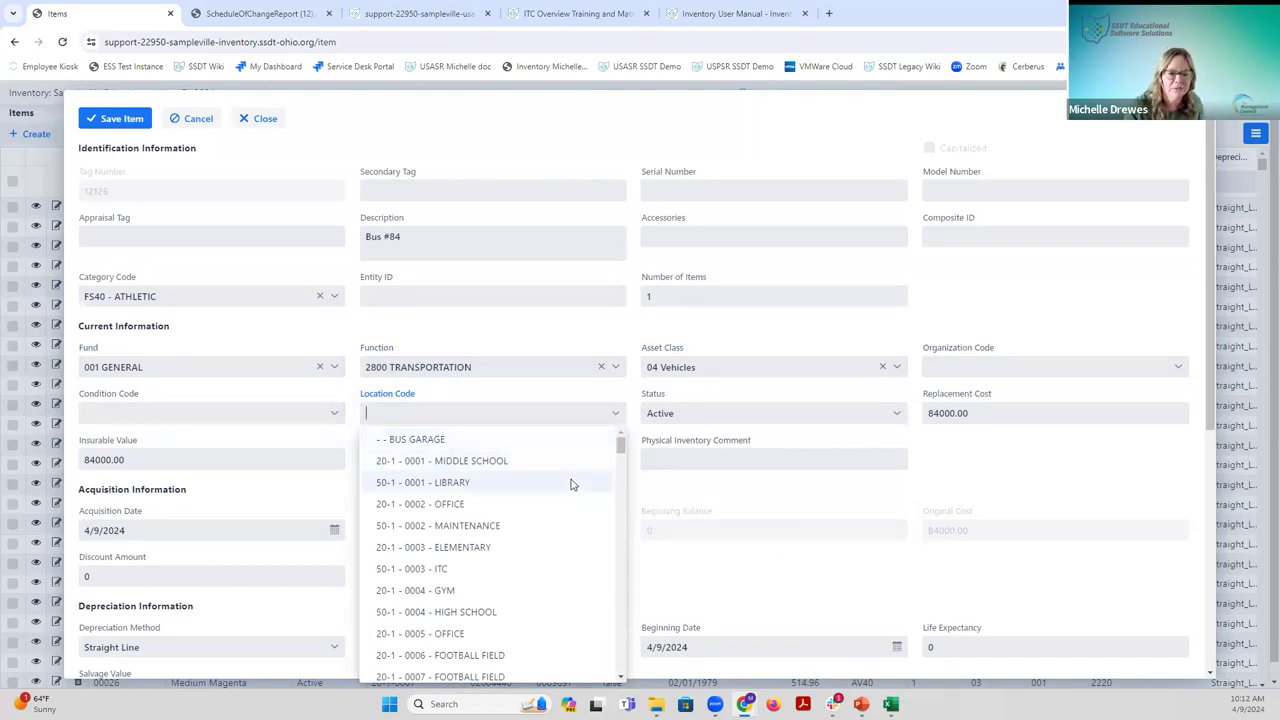
scroll(570, 483, down, 3)
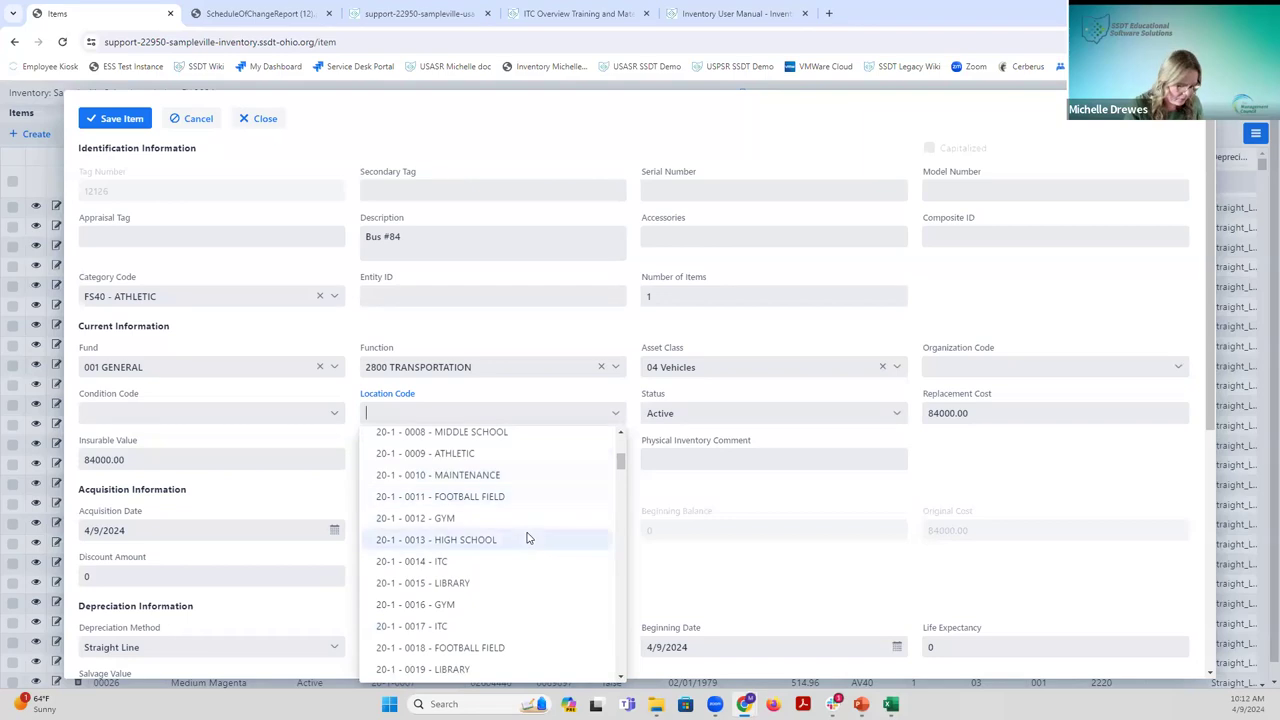
text(bus)
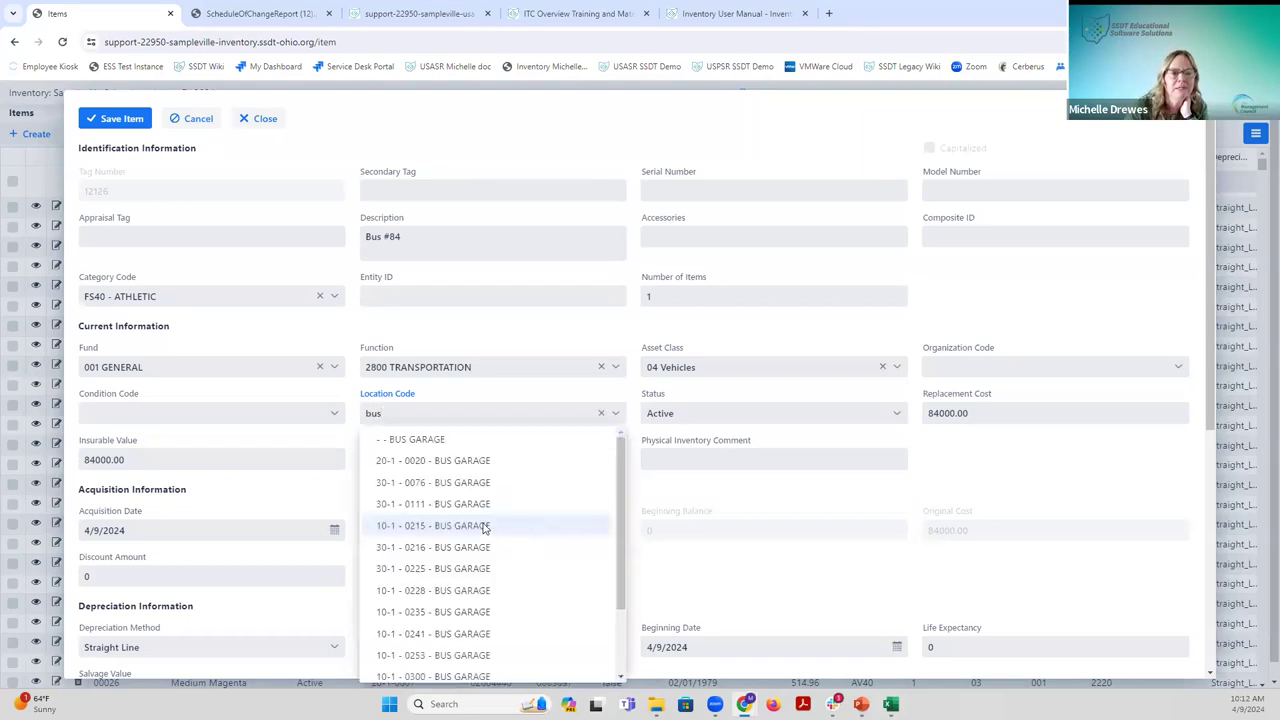
click(443, 460)
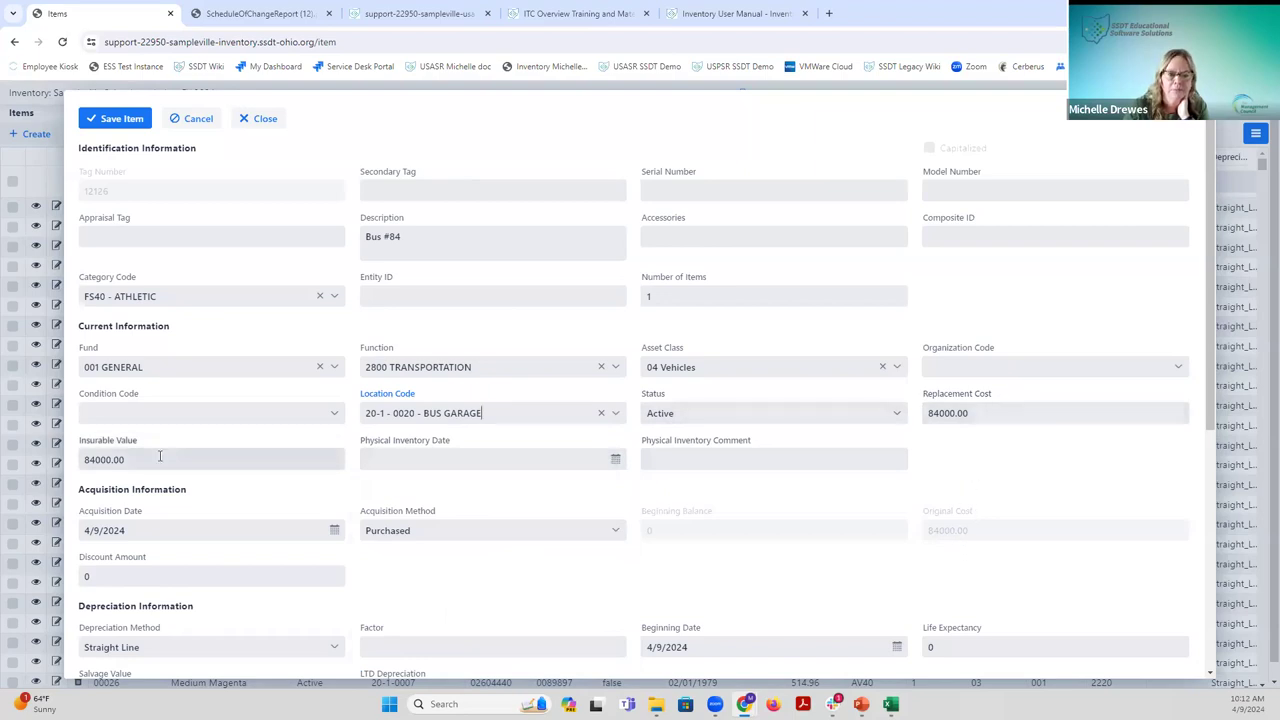
Set the item's life expectancy to 10 in the depreciation information.
scroll(159, 456, down, 1)
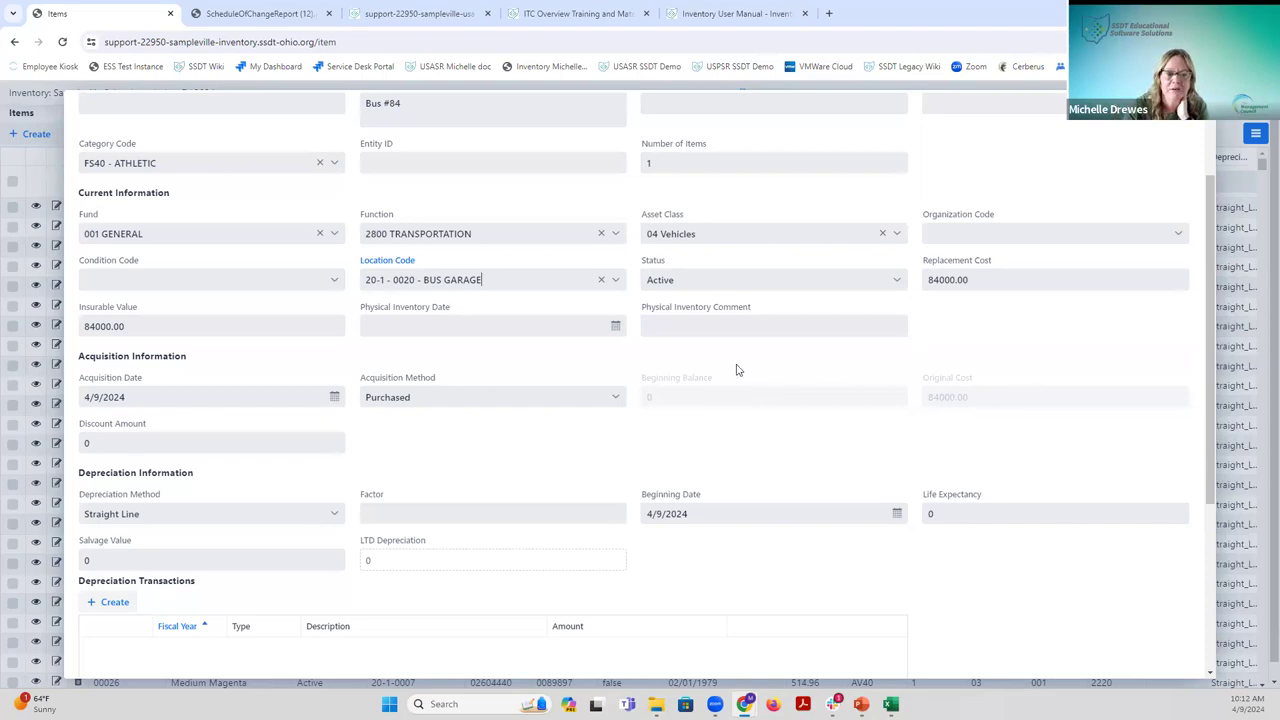
scroll(210, 498, down, 1)
scroll(210, 498, down, 1)
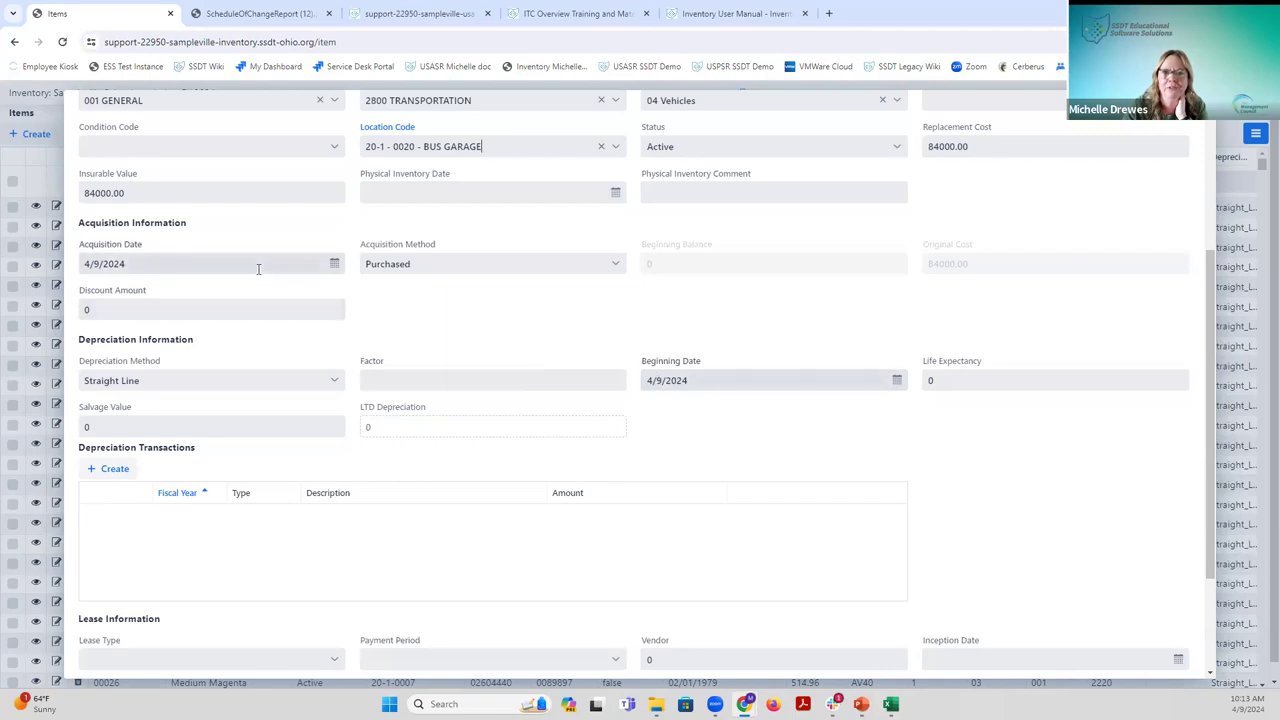
click(982, 383)
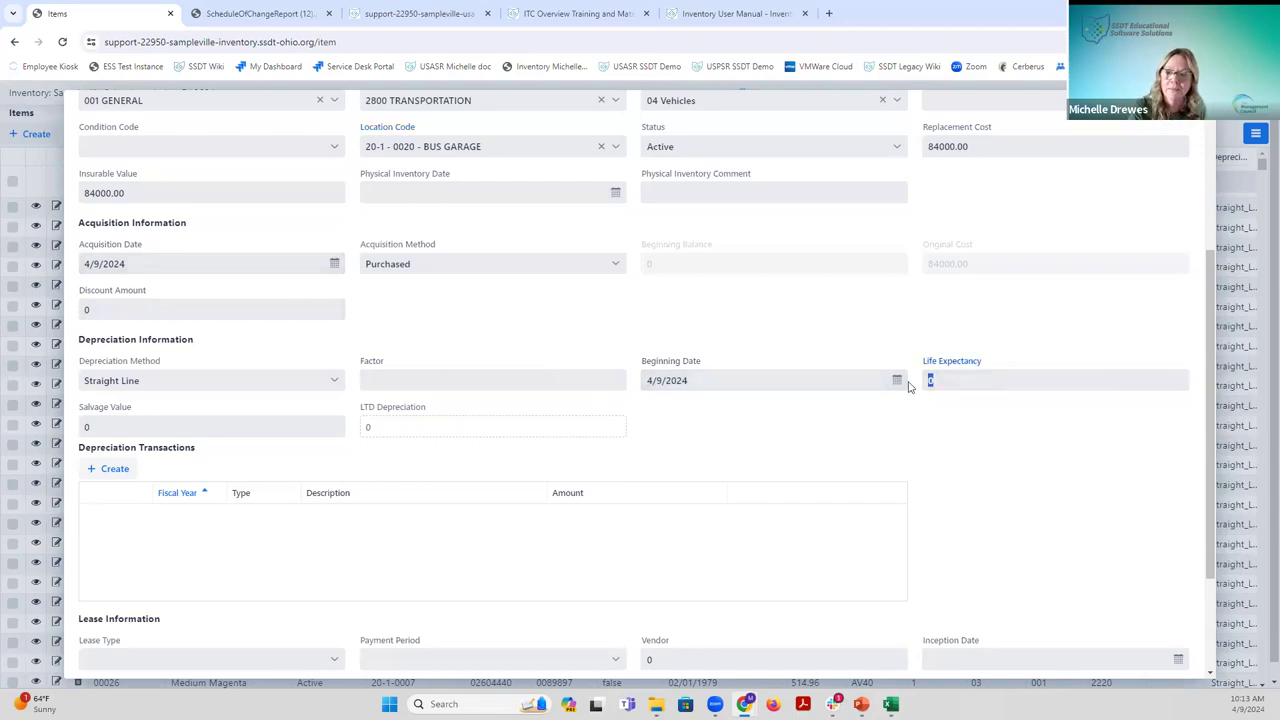
text(10)
key(Tab)
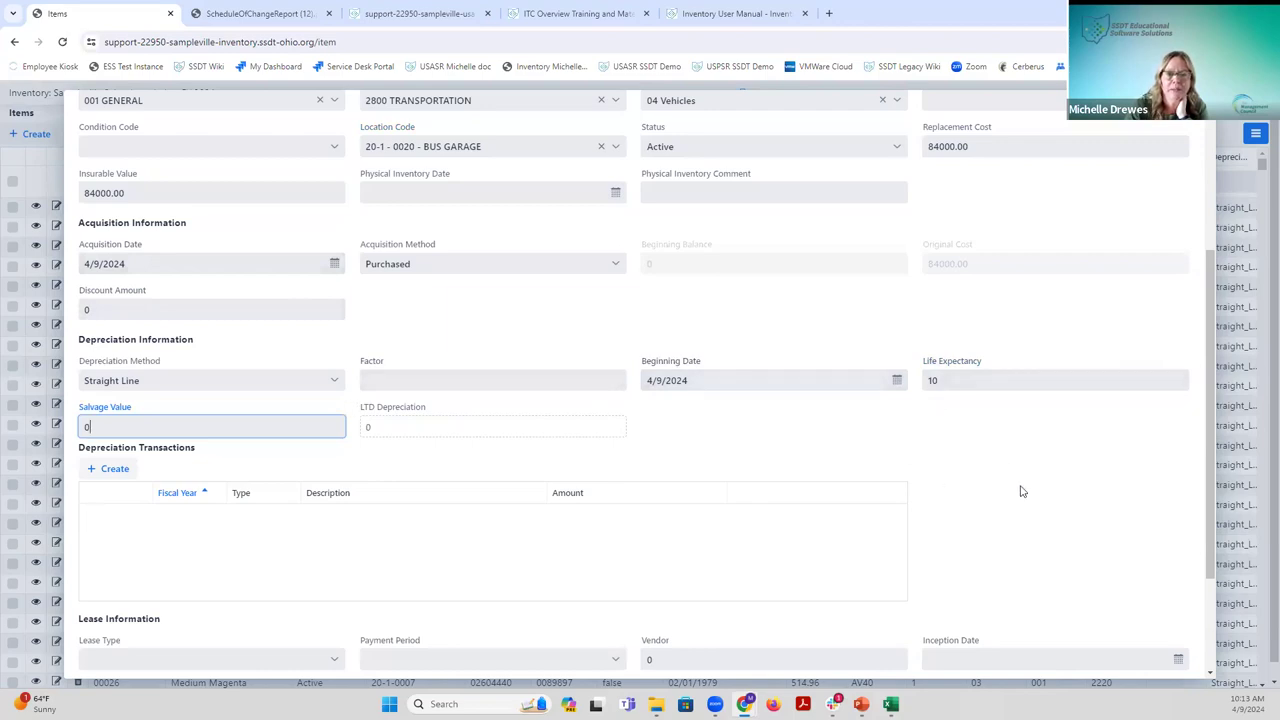
scroll(1022, 491, up, 5)
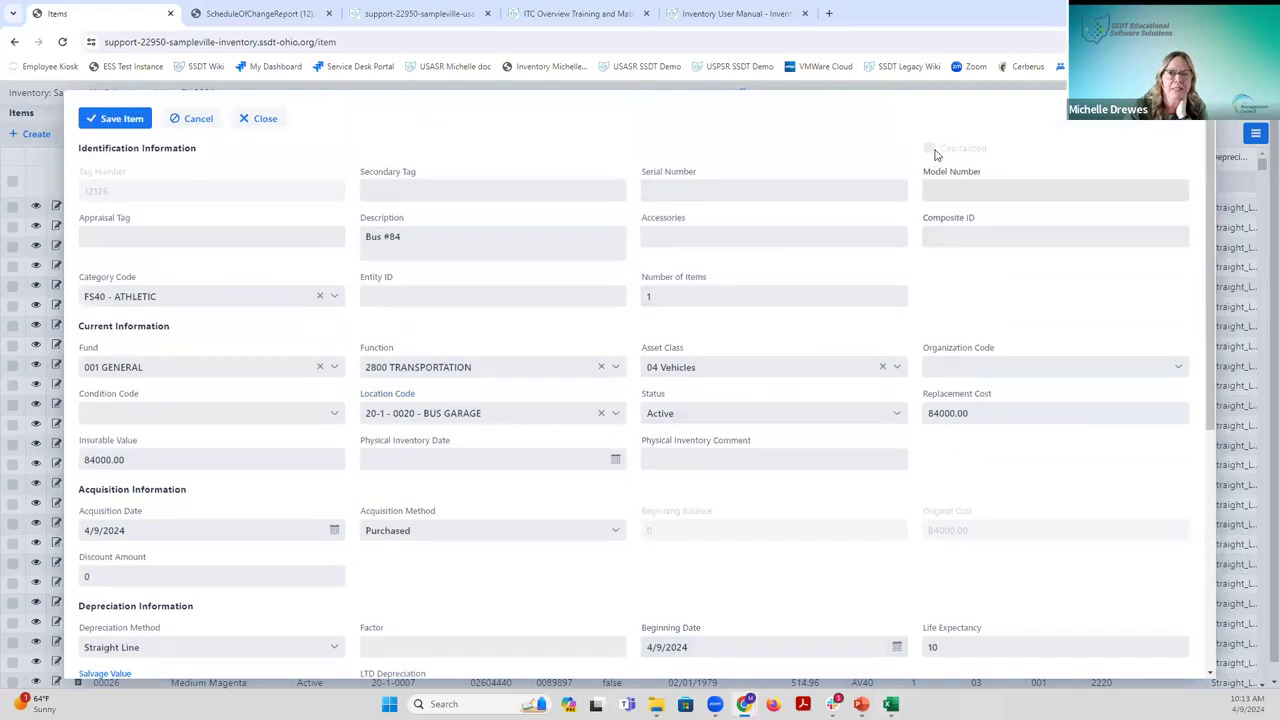
Check the remaining fields of the new Bus #84 item, save it and close its record.
scroll(1095, 463, down, 5)
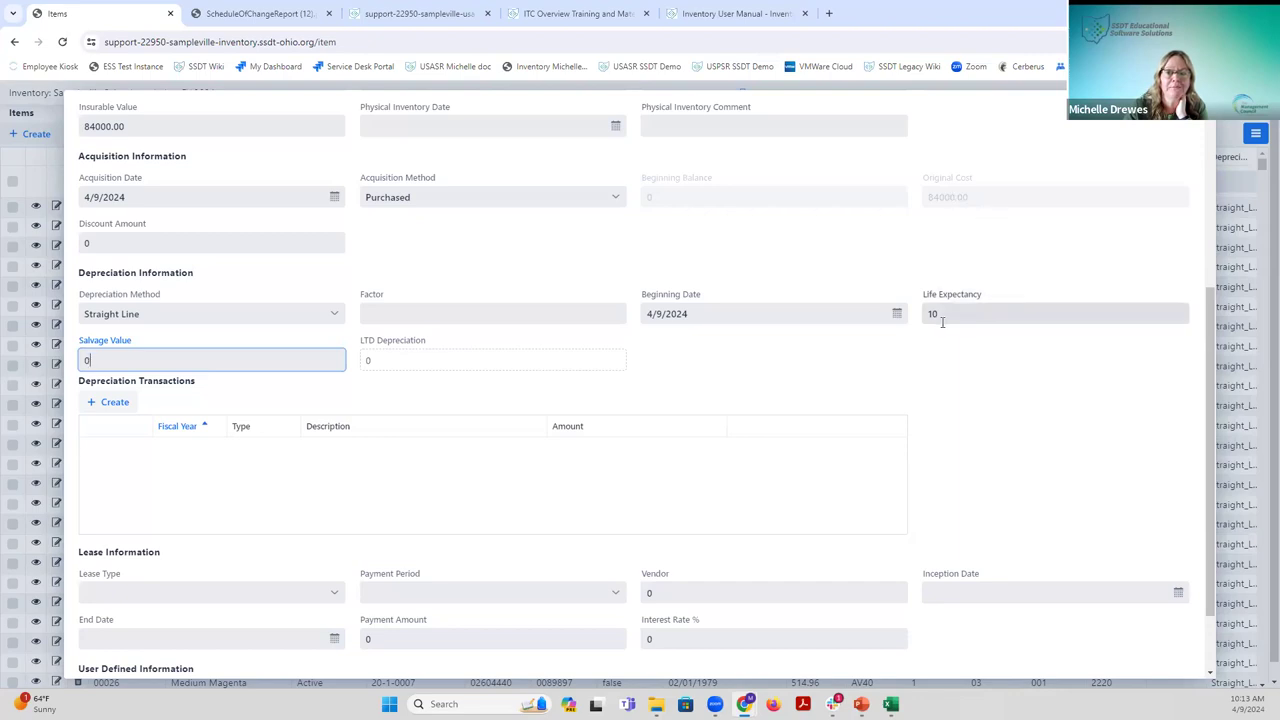
scroll(971, 434, down, 2)
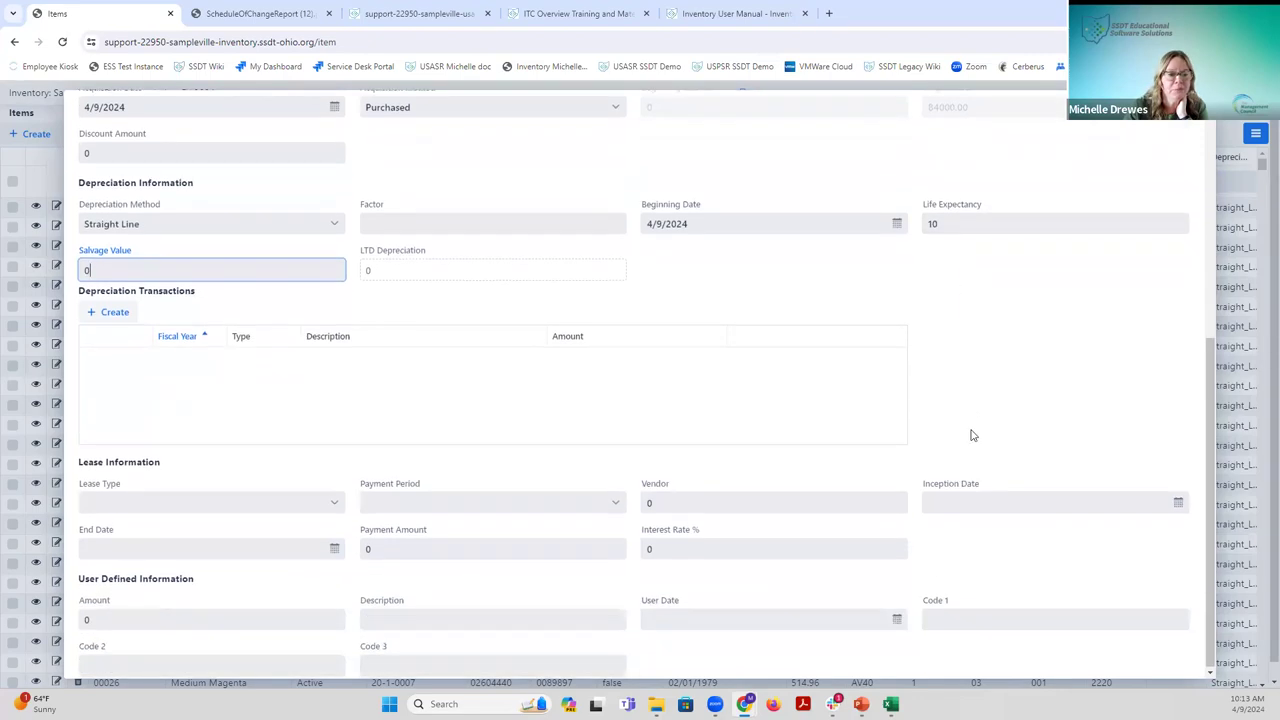
scroll(971, 434, up, 5)
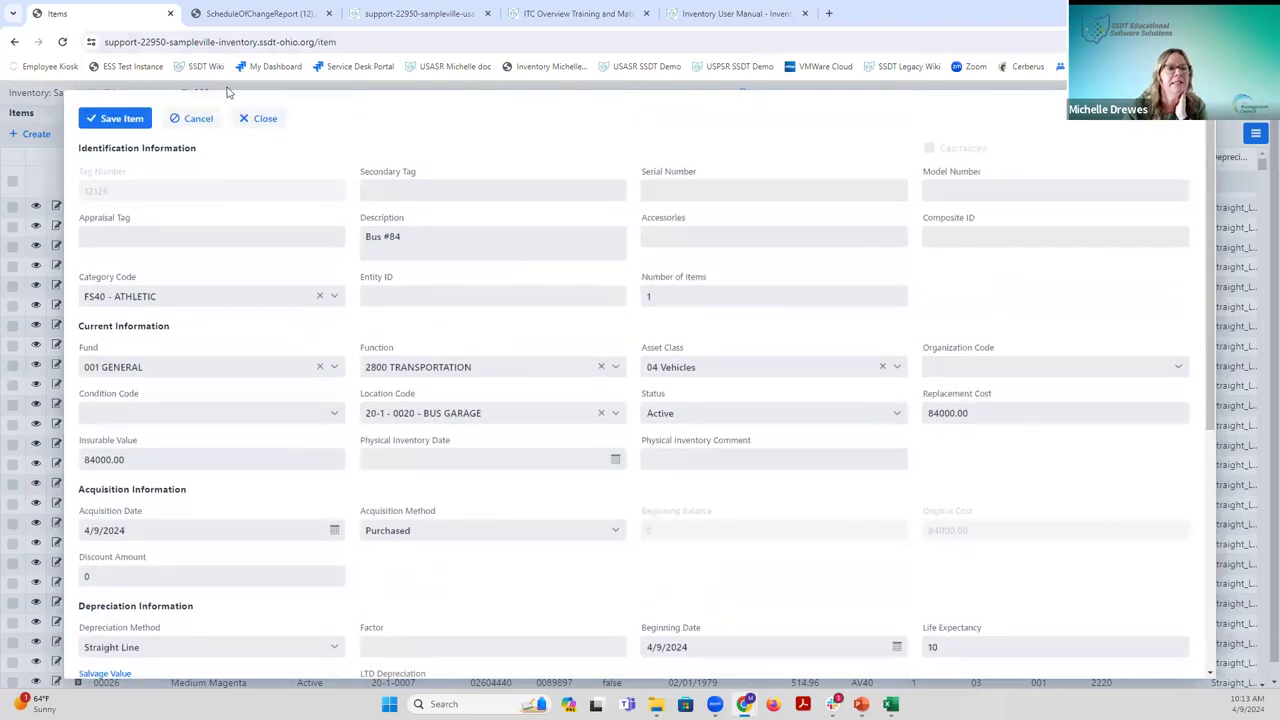
click(135, 121)
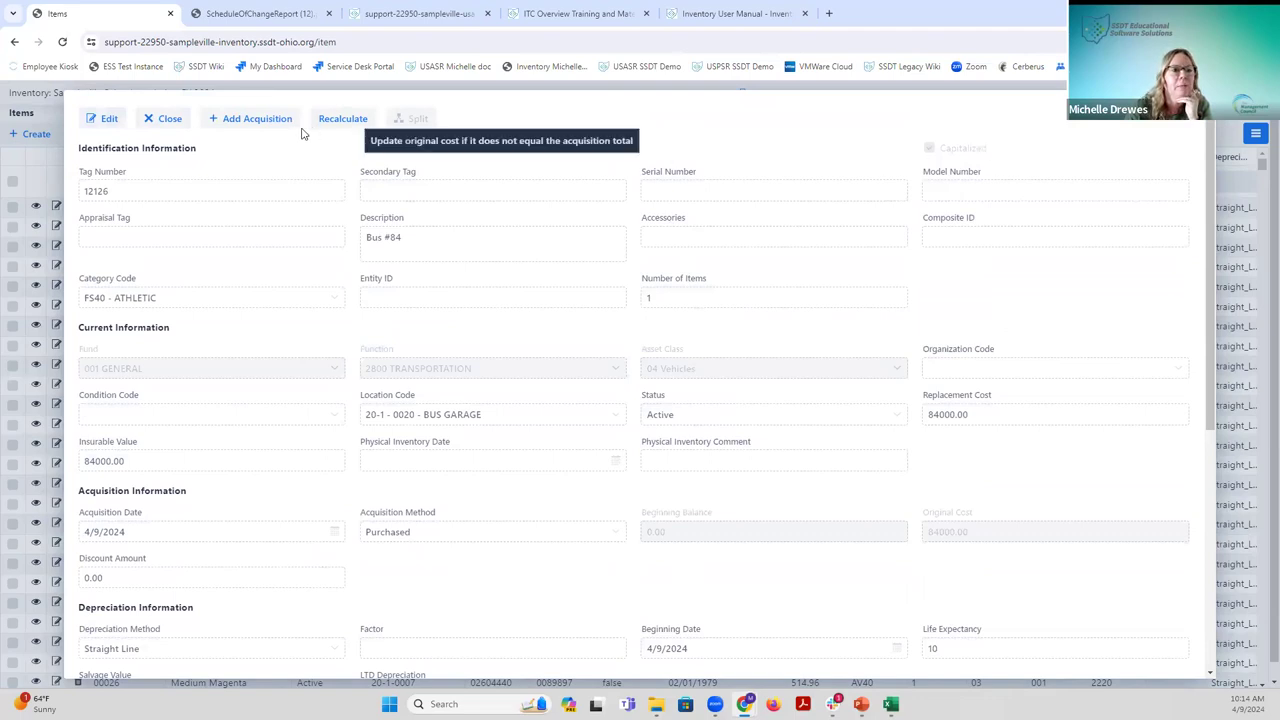
click(166, 120)
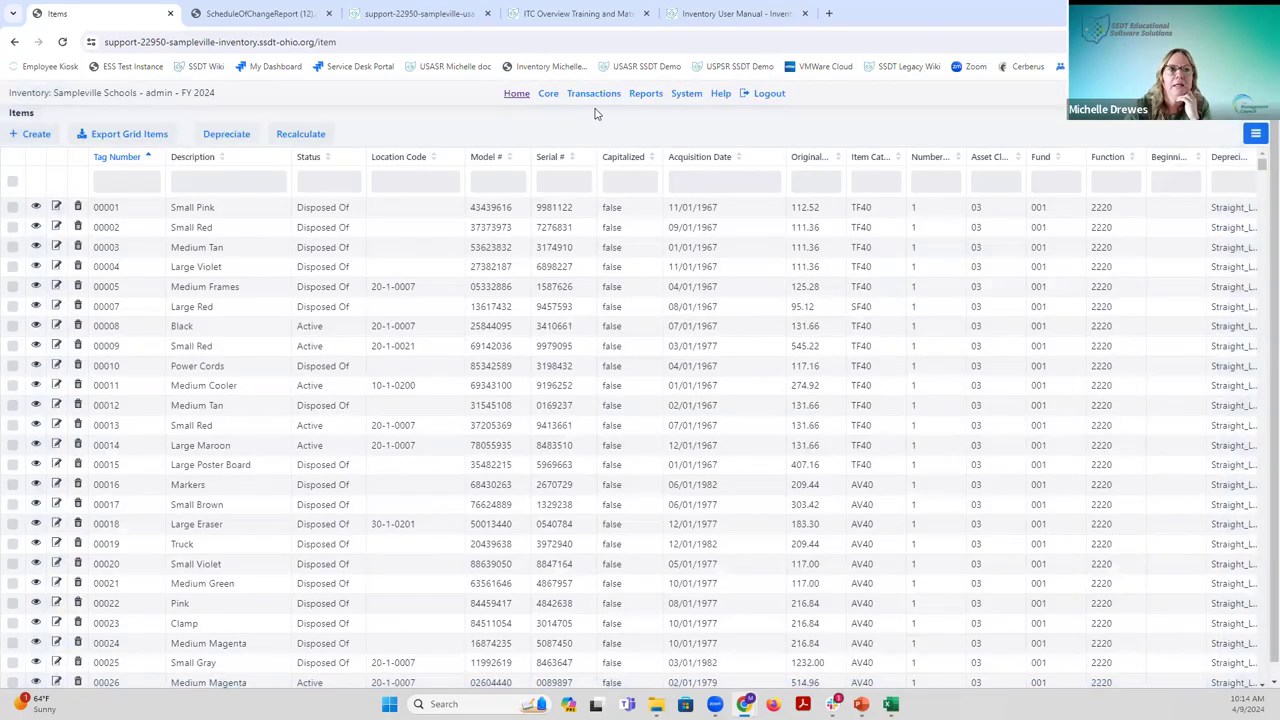
Generate the Schedule of Change in Fixed Assets report by Asset Class as a summary.
click(650, 94)
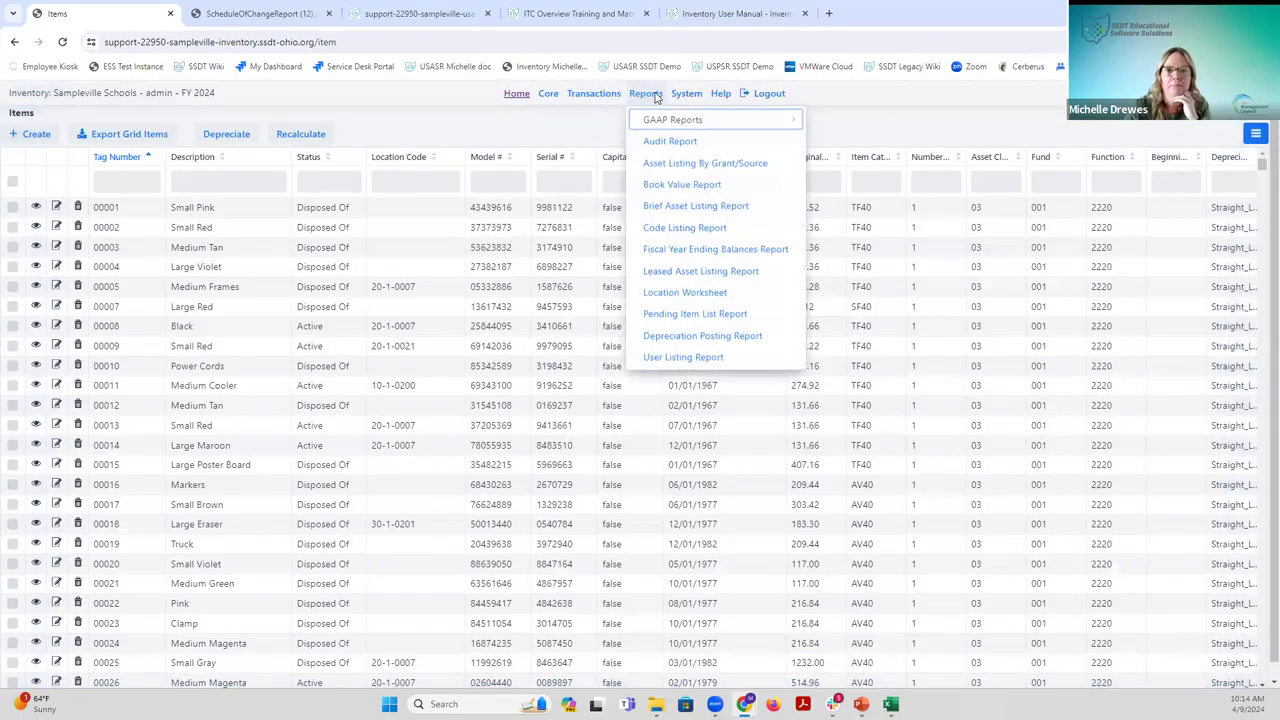
mouse_move(669, 121)
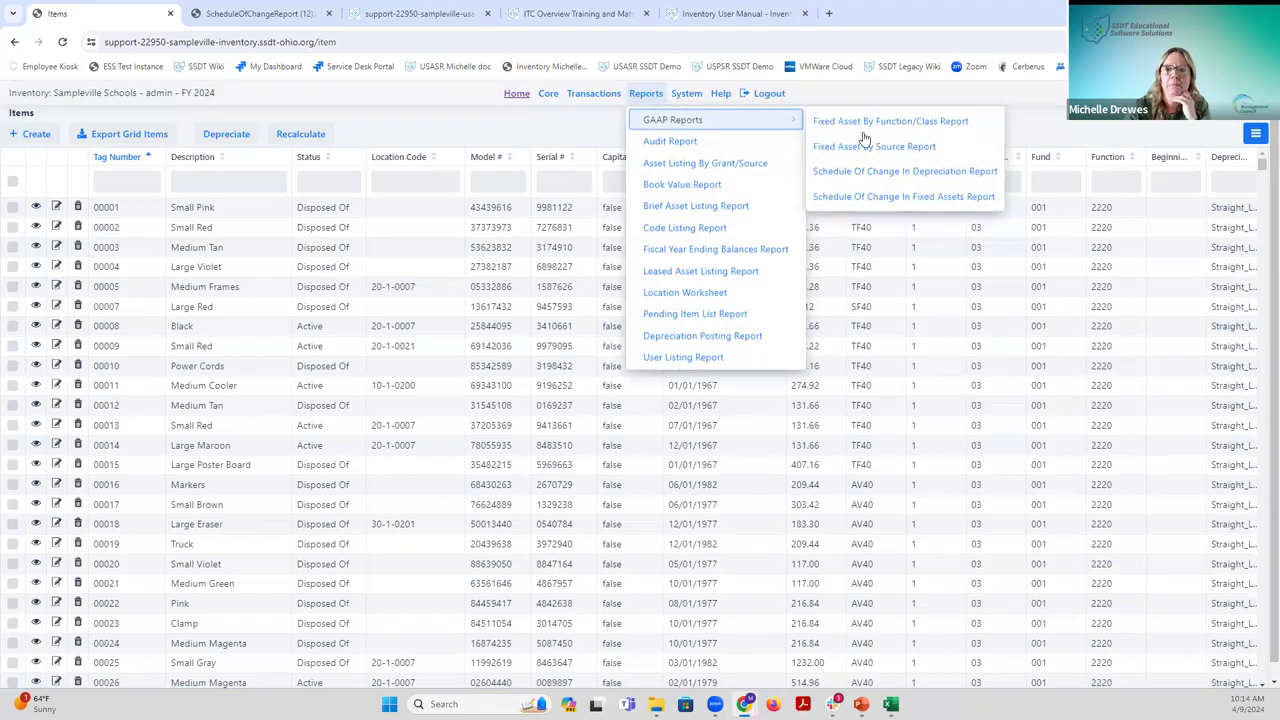
click(889, 197)
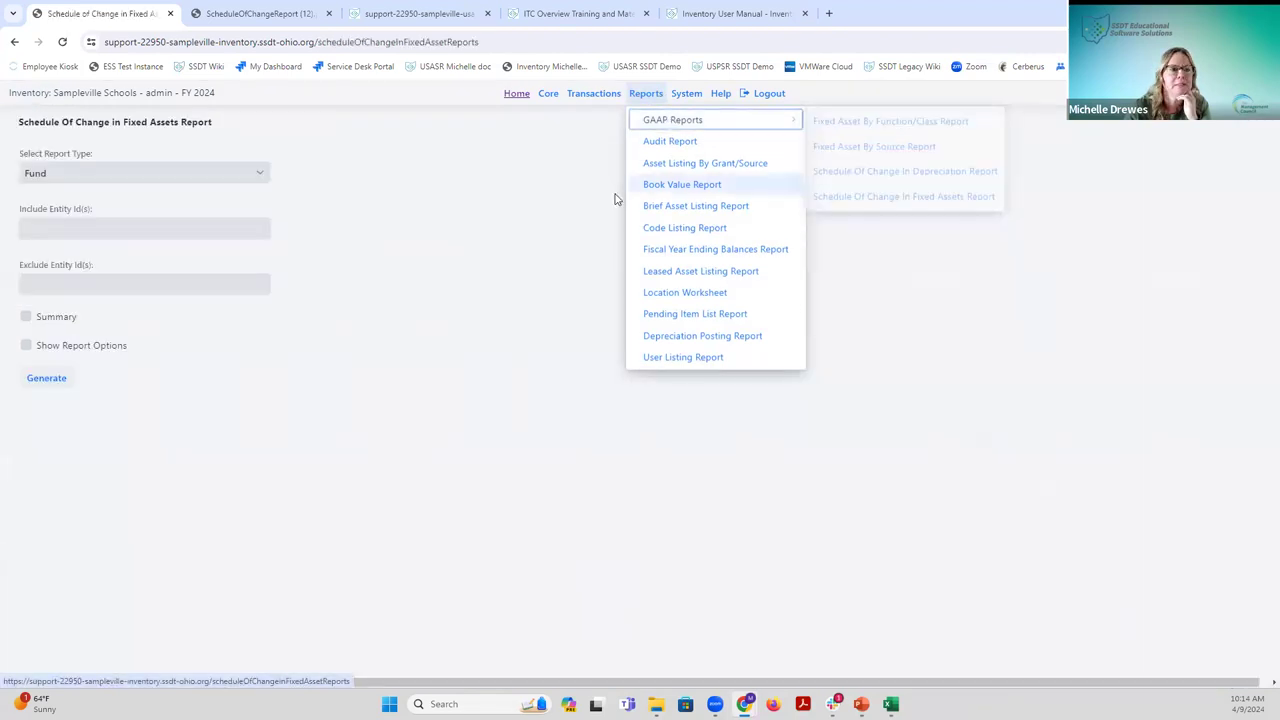
click(262, 175)
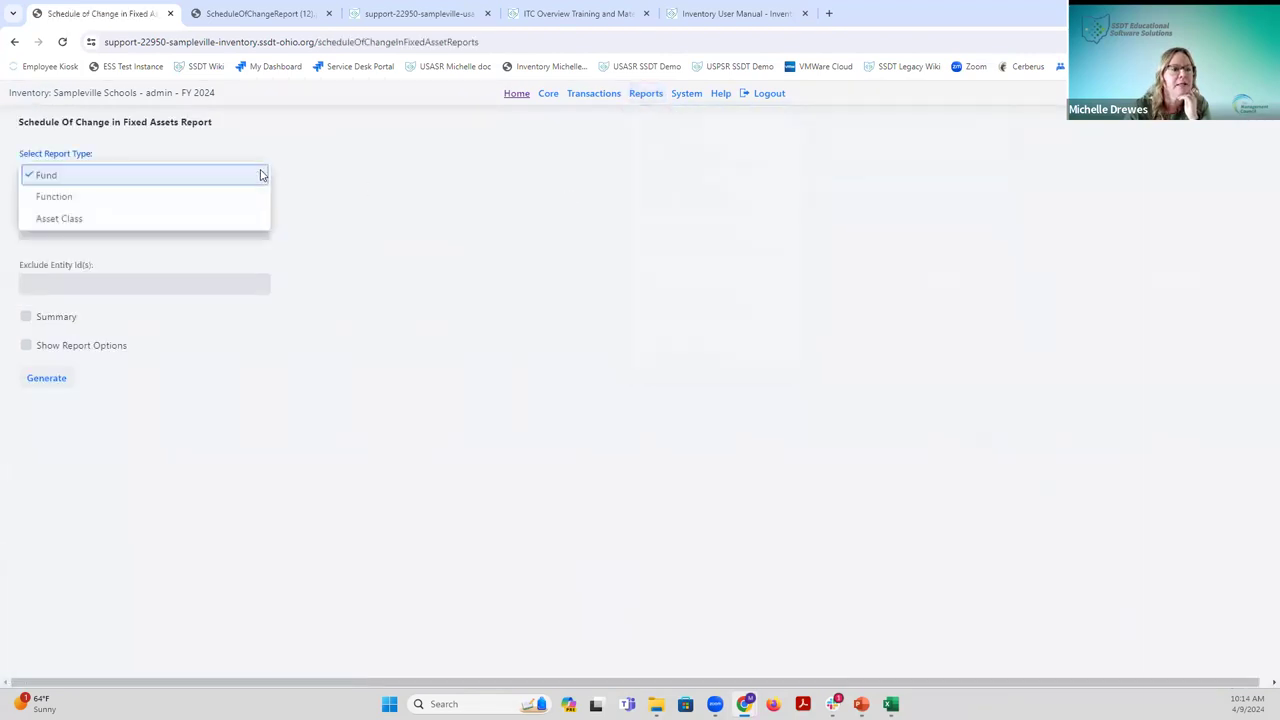
click(237, 218)
click(26, 316)
click(48, 376)
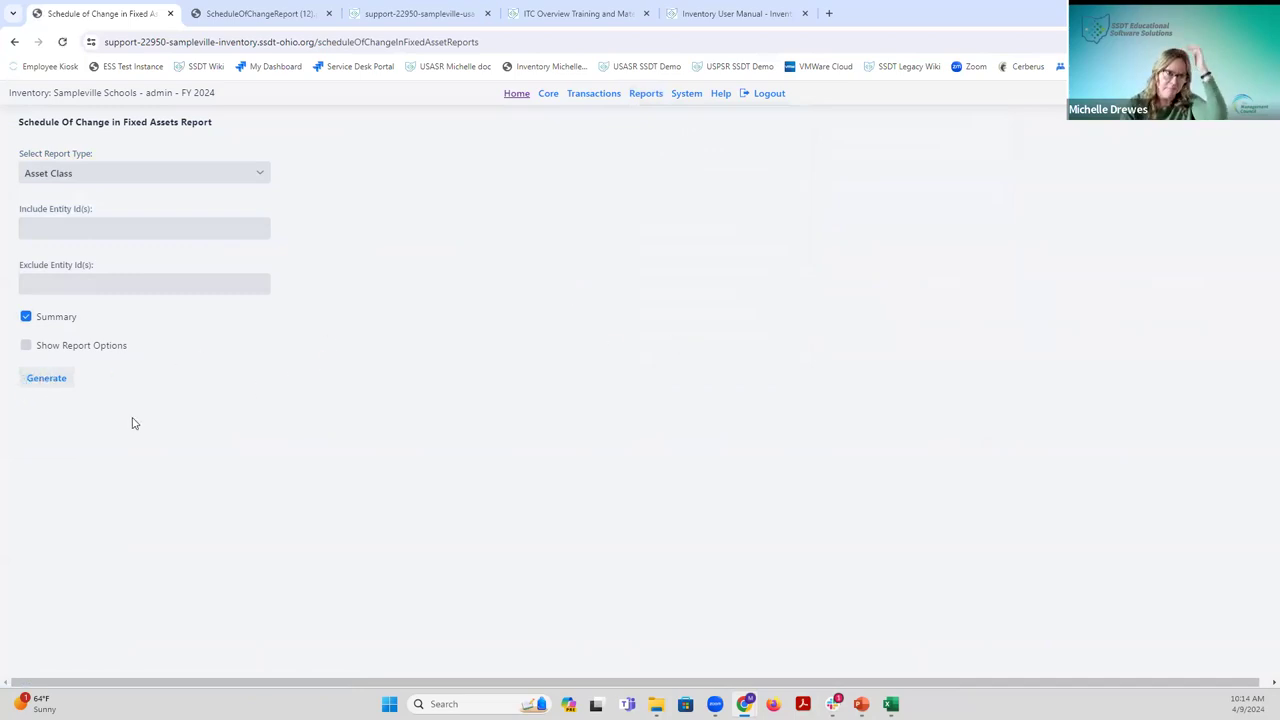
click(55, 378)
click(470, 327)
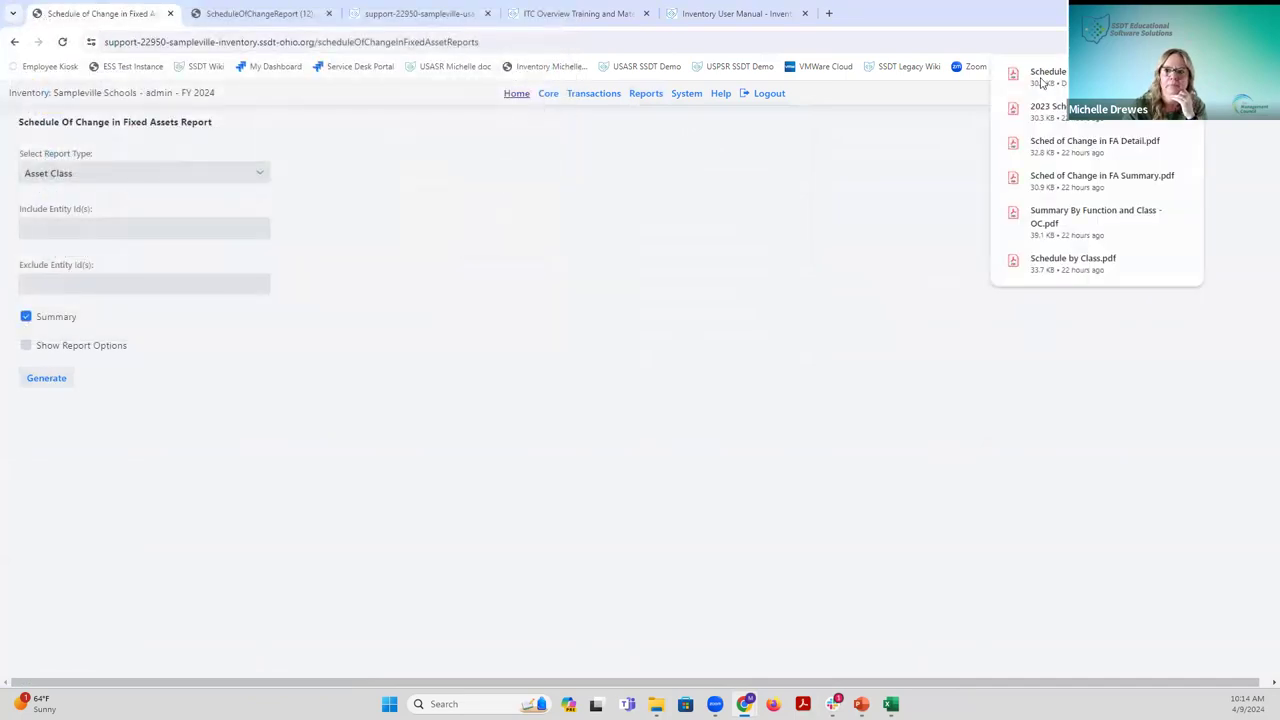
Open the newly downloaded schedule of change report and compare it with the earlier ScheduleOfChangeReport (12).
click(1042, 78)
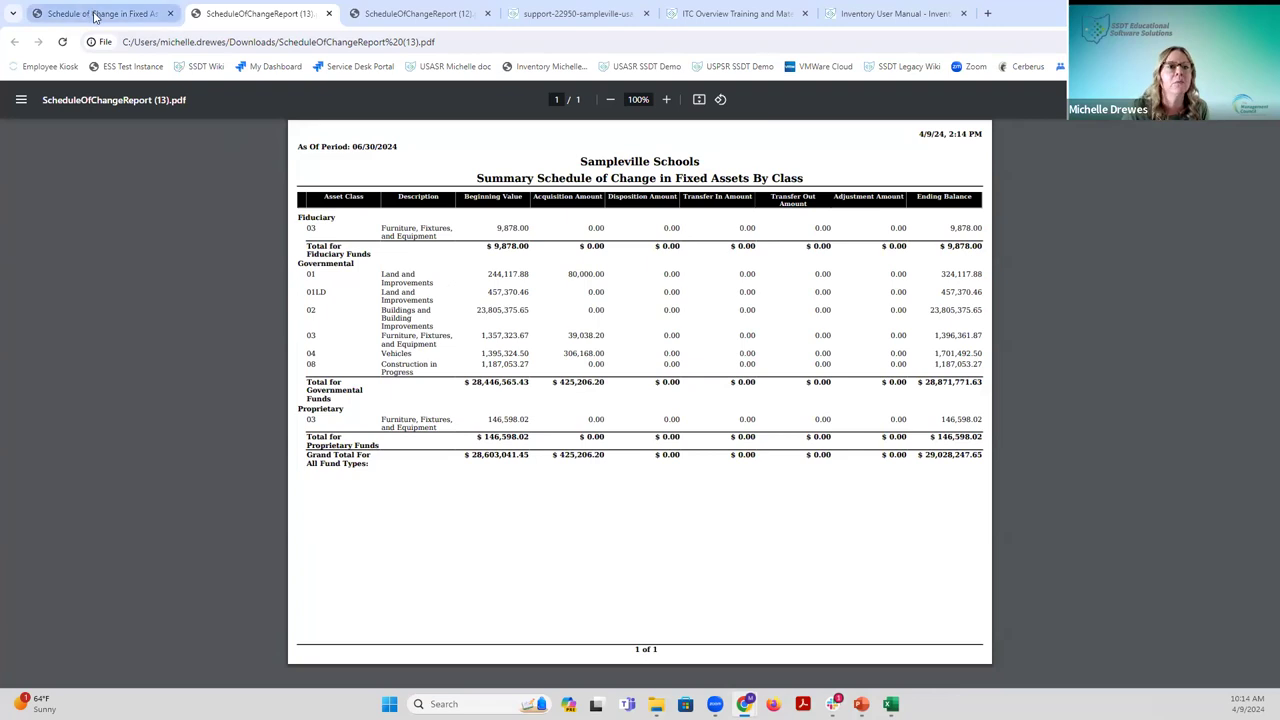
click(397, 16)
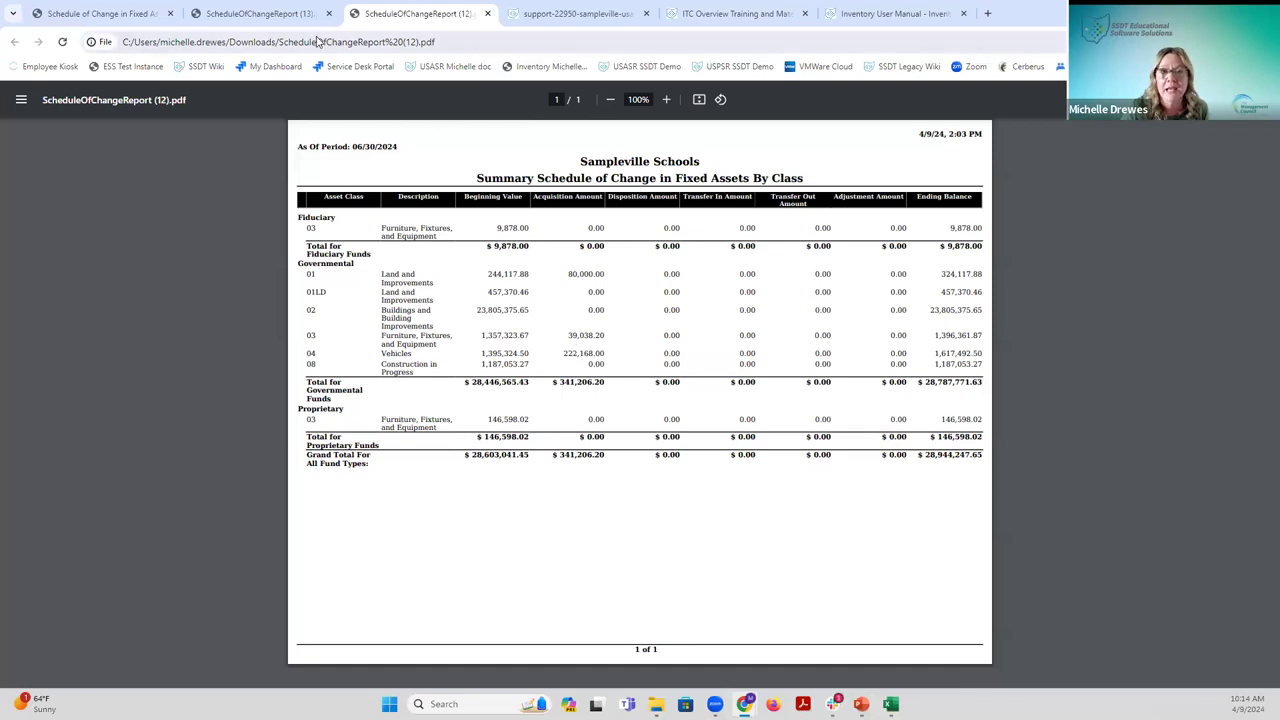
click(283, 20)
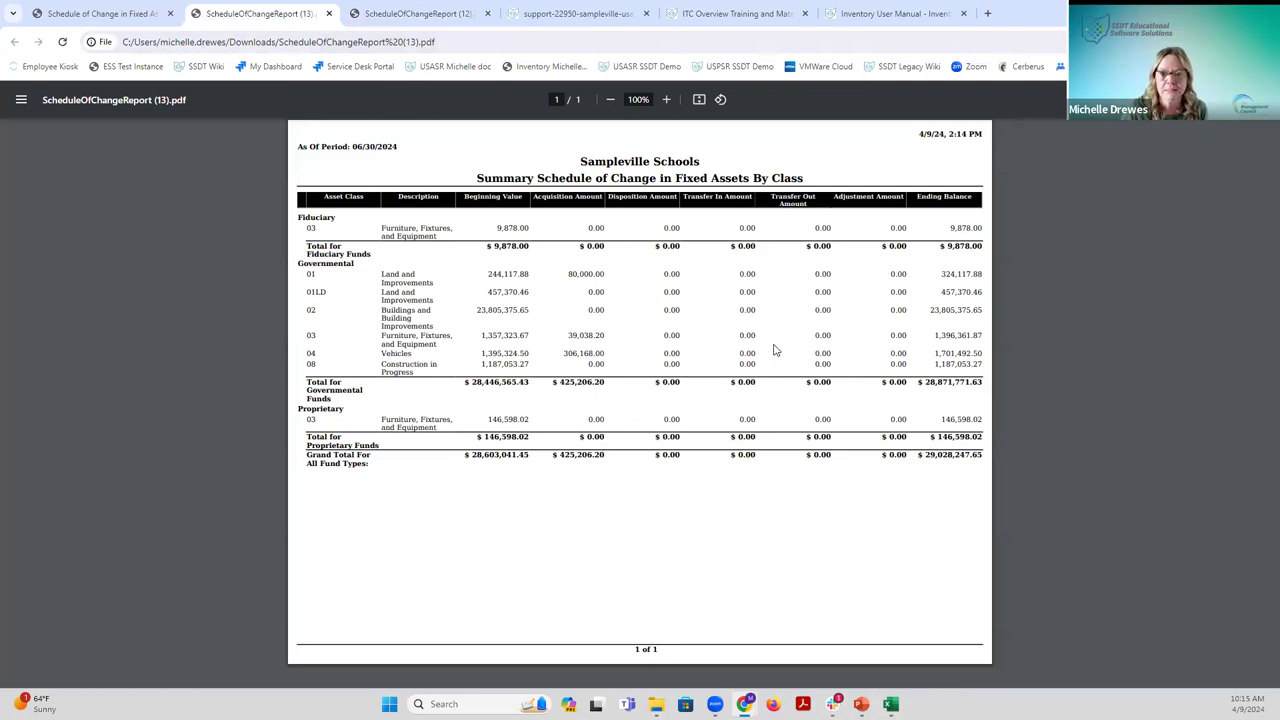
Return to the Items grid, filter it by tag number 12130 and view the Benches item.
click(139, 15)
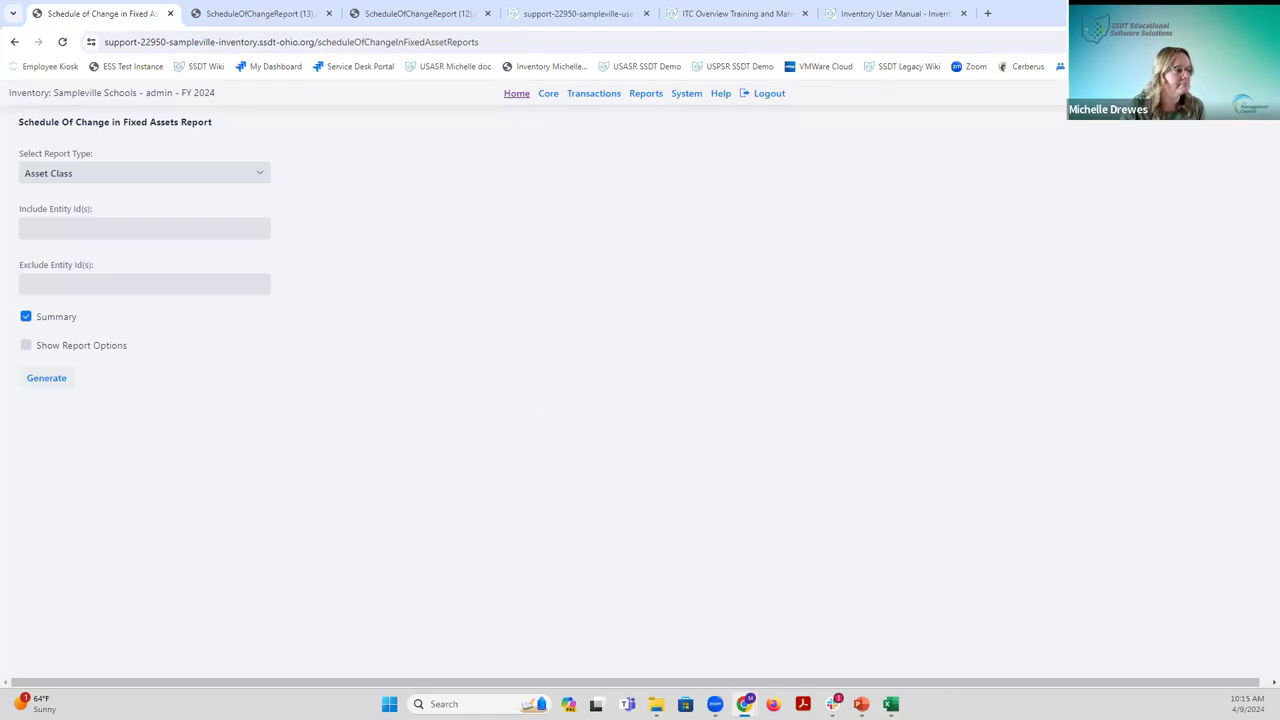
click(581, 99)
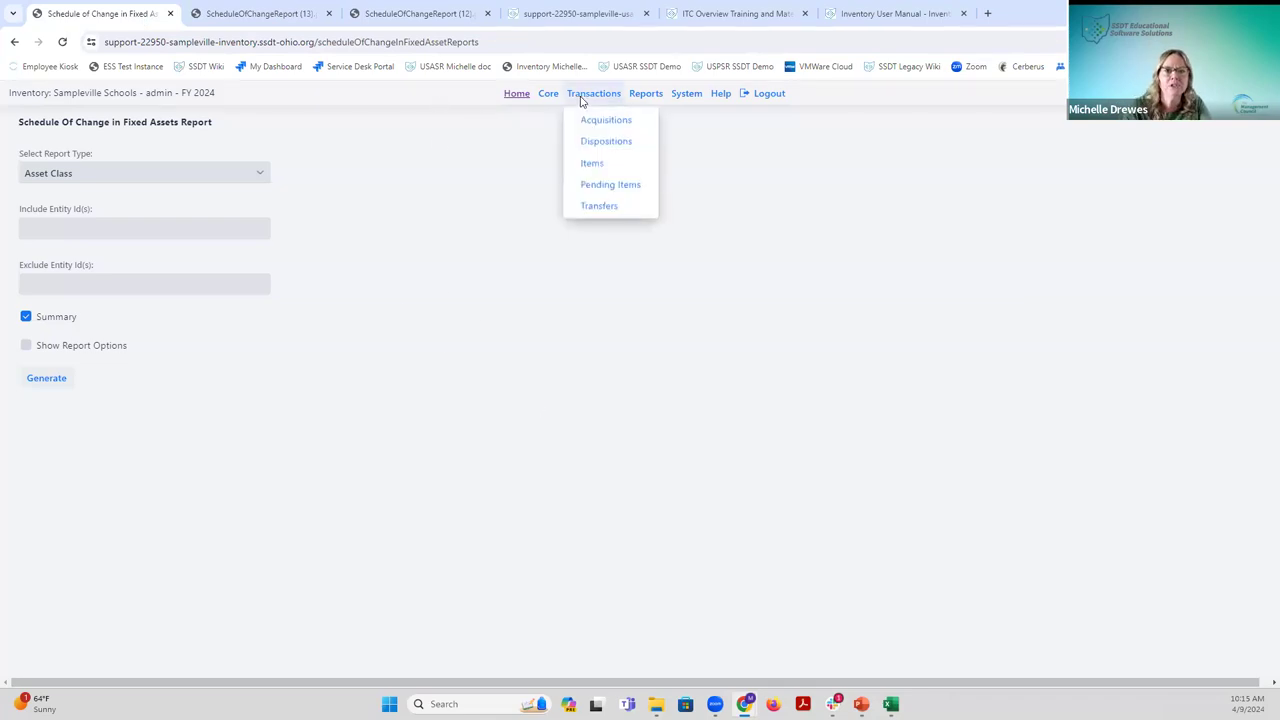
click(591, 163)
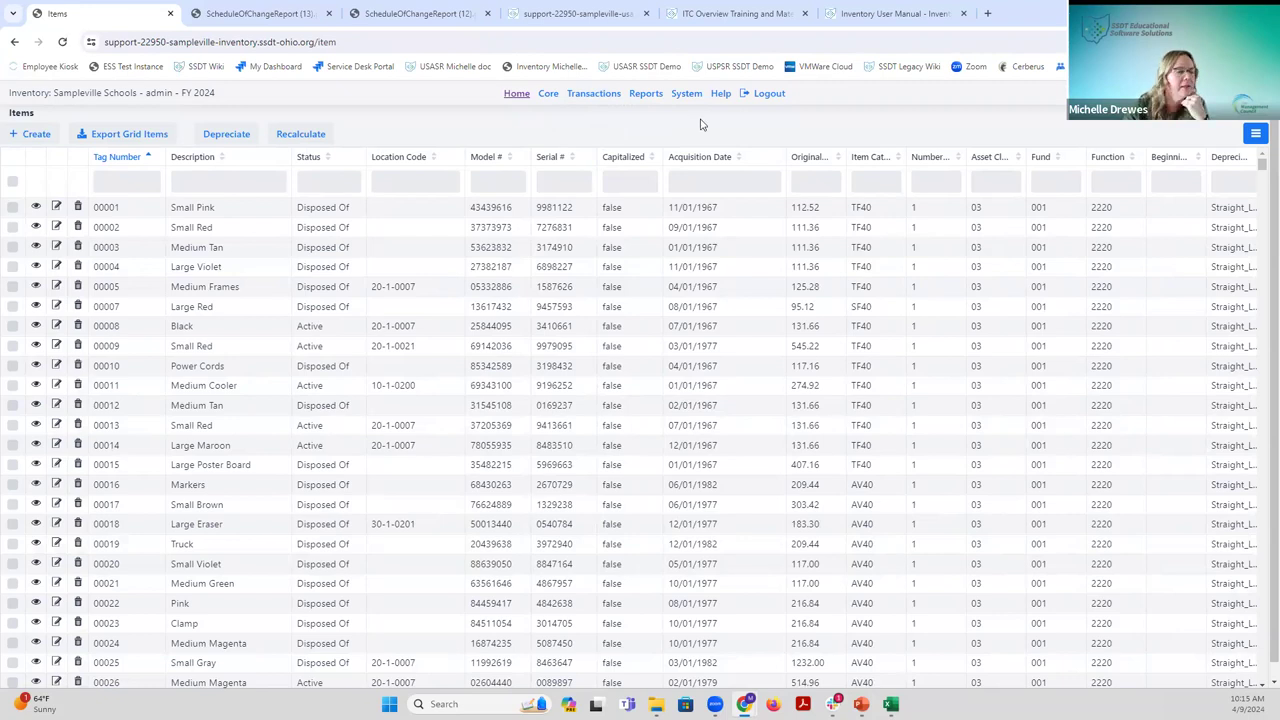
text(1213)
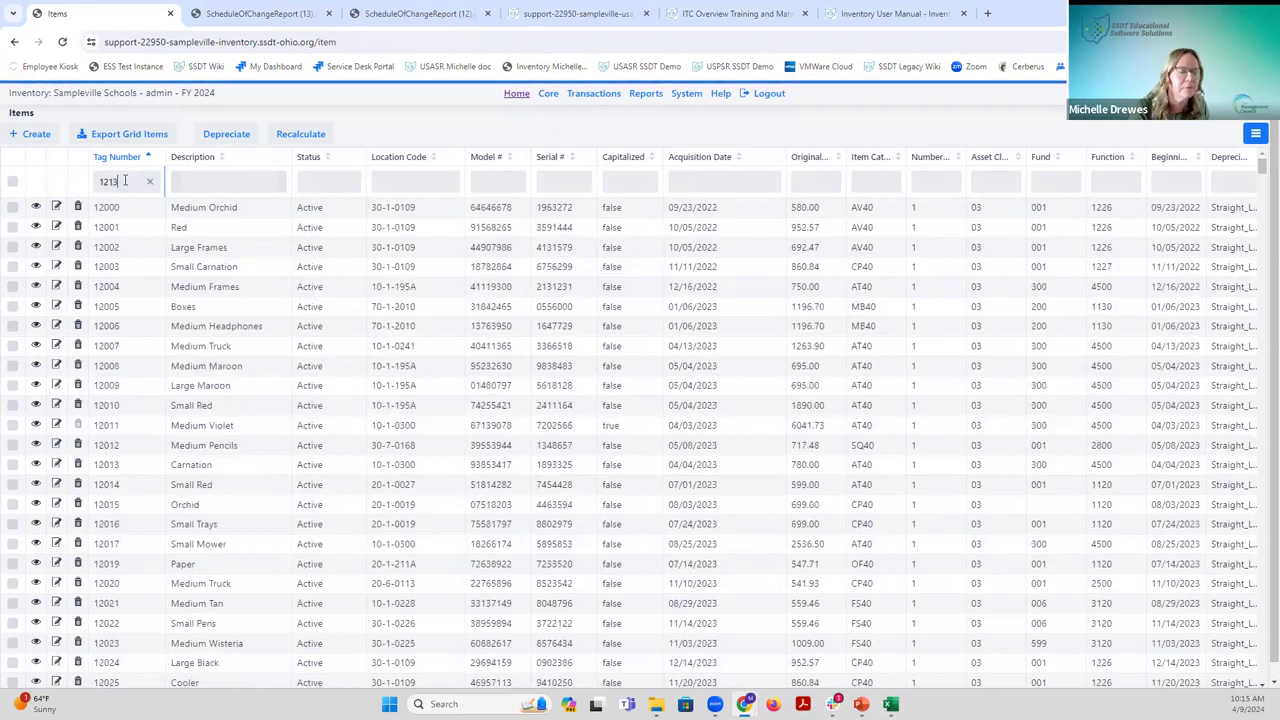
text(0)
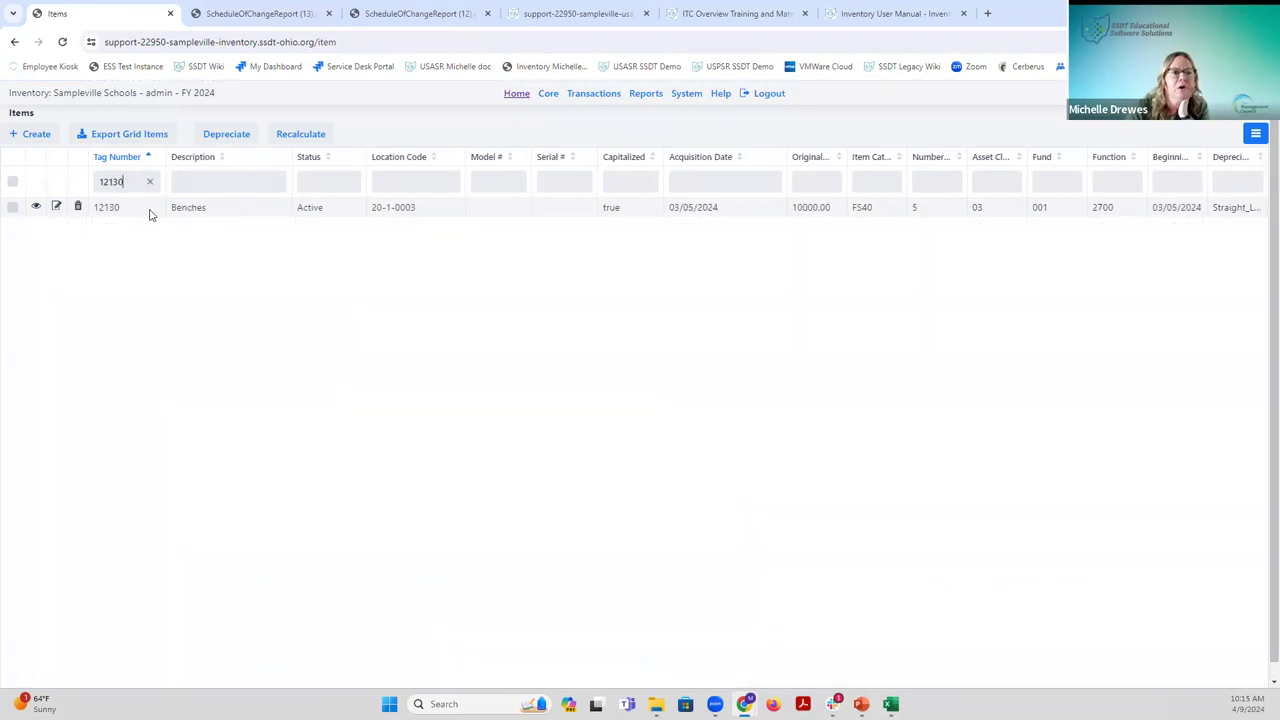
click(36, 207)
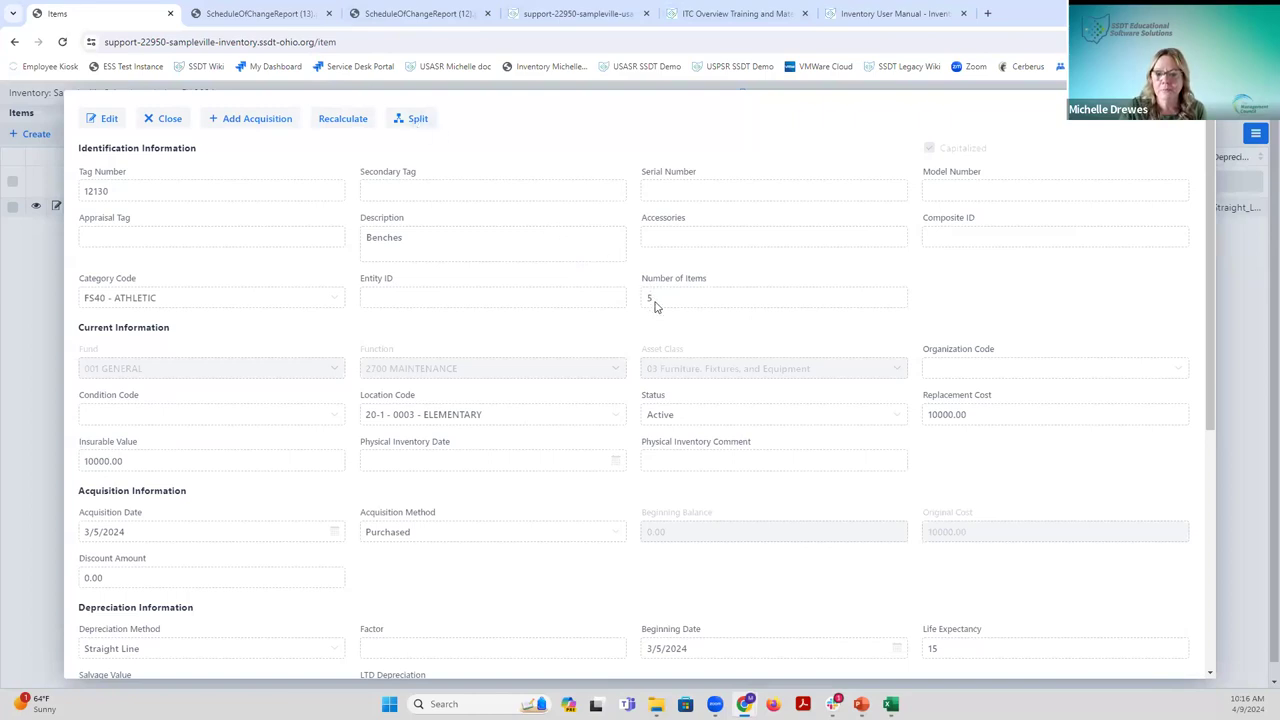
Start splitting the Benches item into 3 new tags from tag number 12130, validate the input and run the split as a projection.
click(418, 120)
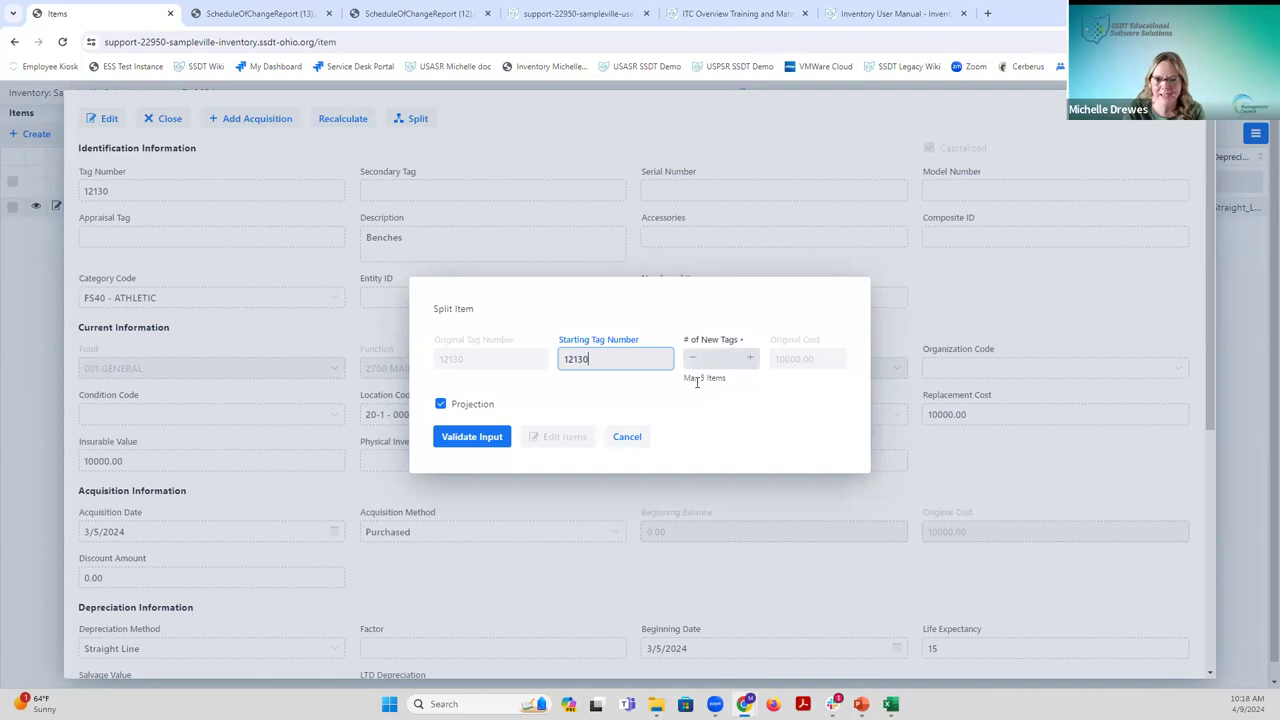
click(750, 359)
click(750, 359)
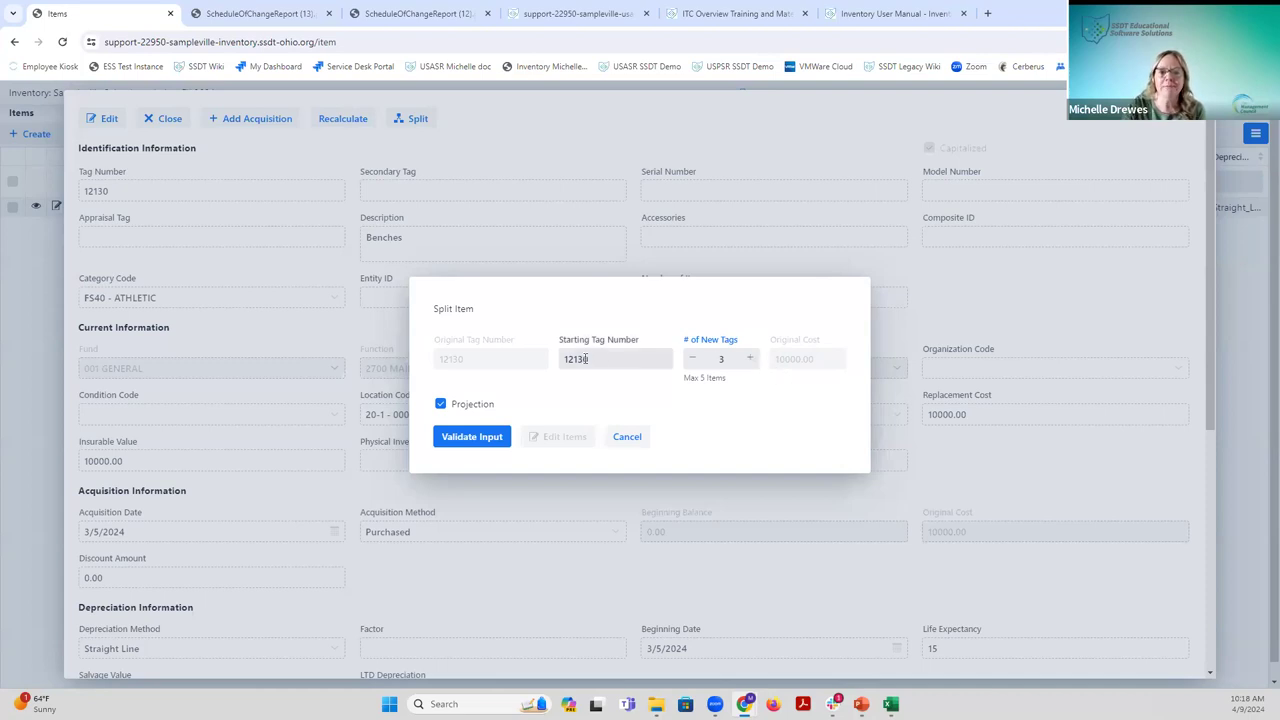
click(467, 440)
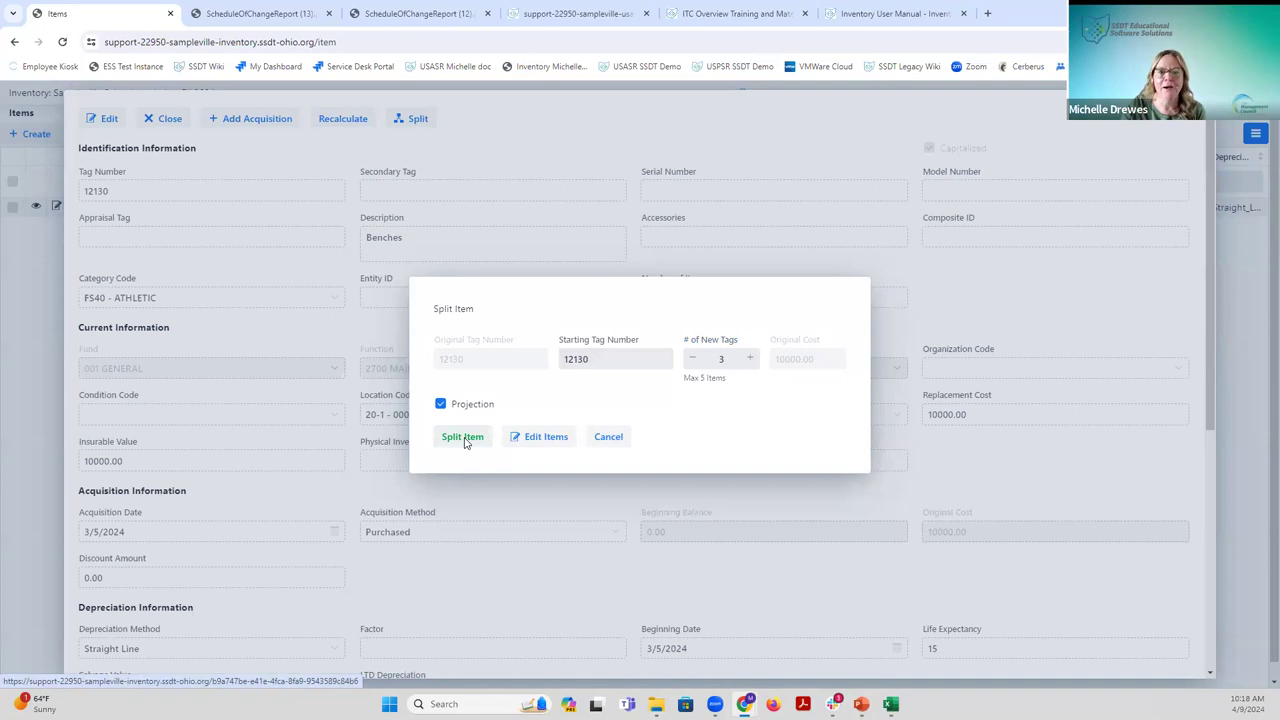
click(464, 441)
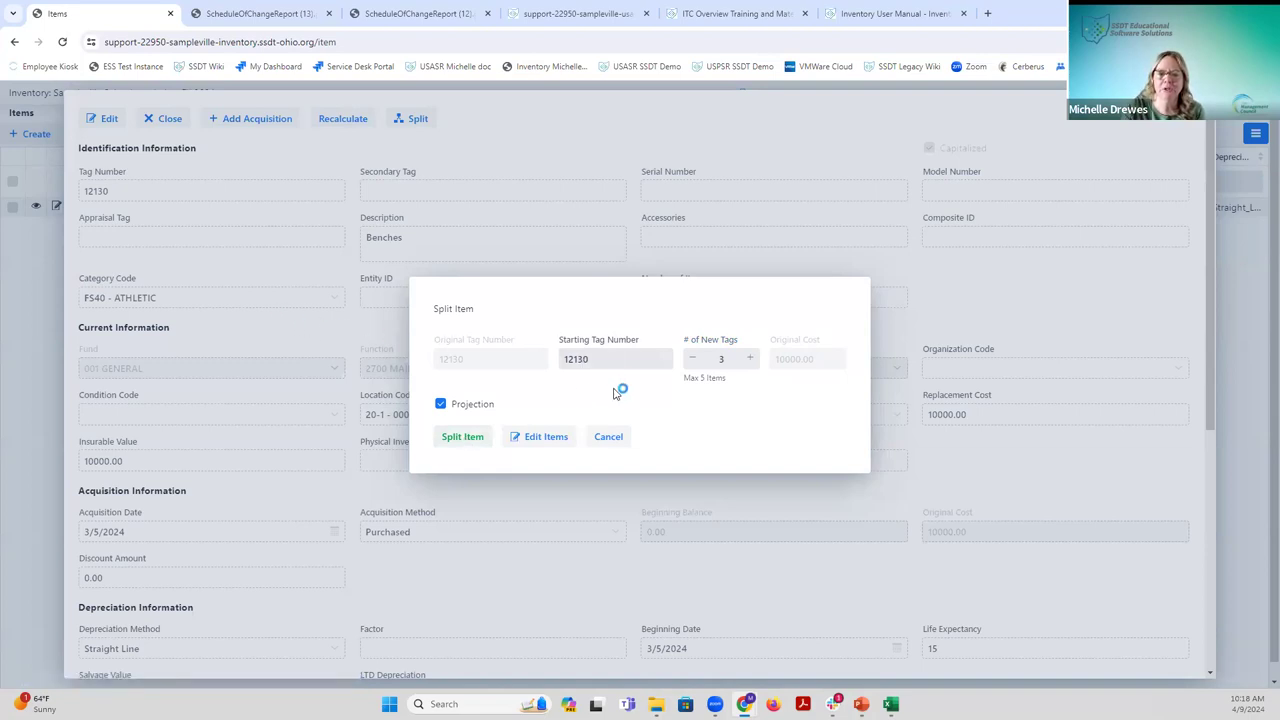
Open the split items for editing and set the number for tag 12130 to 1, keeping its elementary location.
click(566, 436)
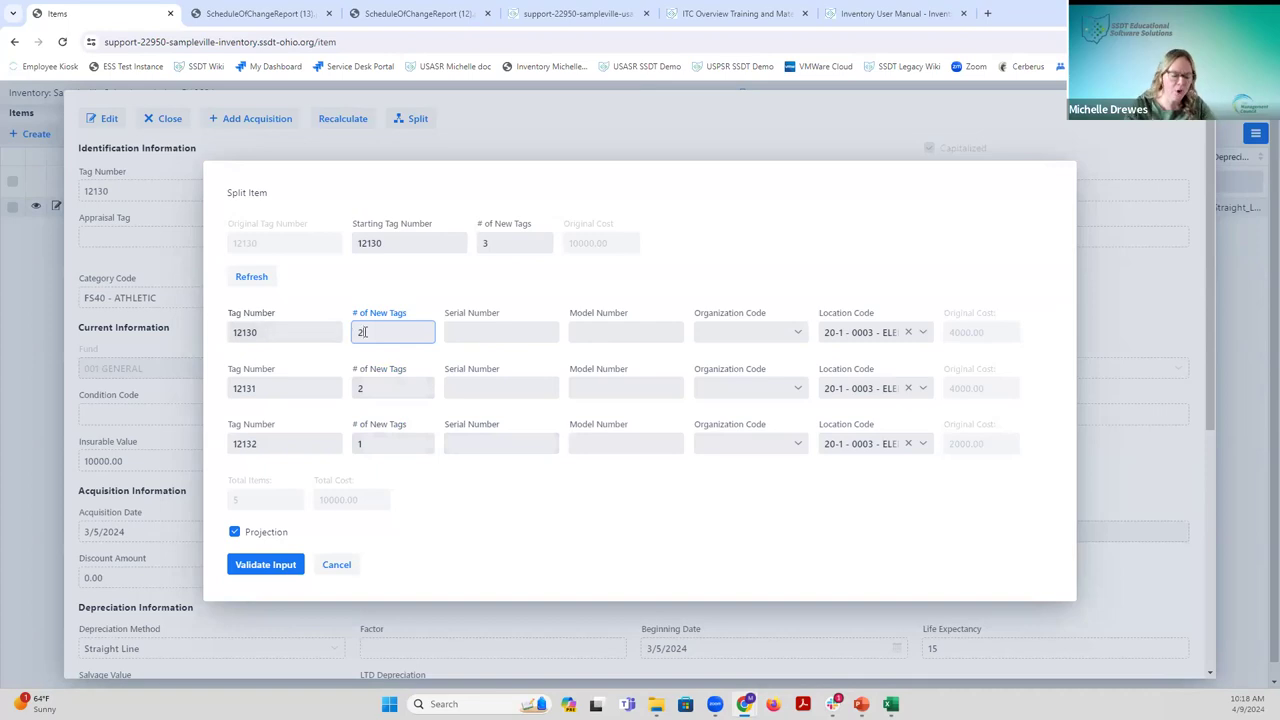
key(BackSpace)
text(1)
key(Tab)
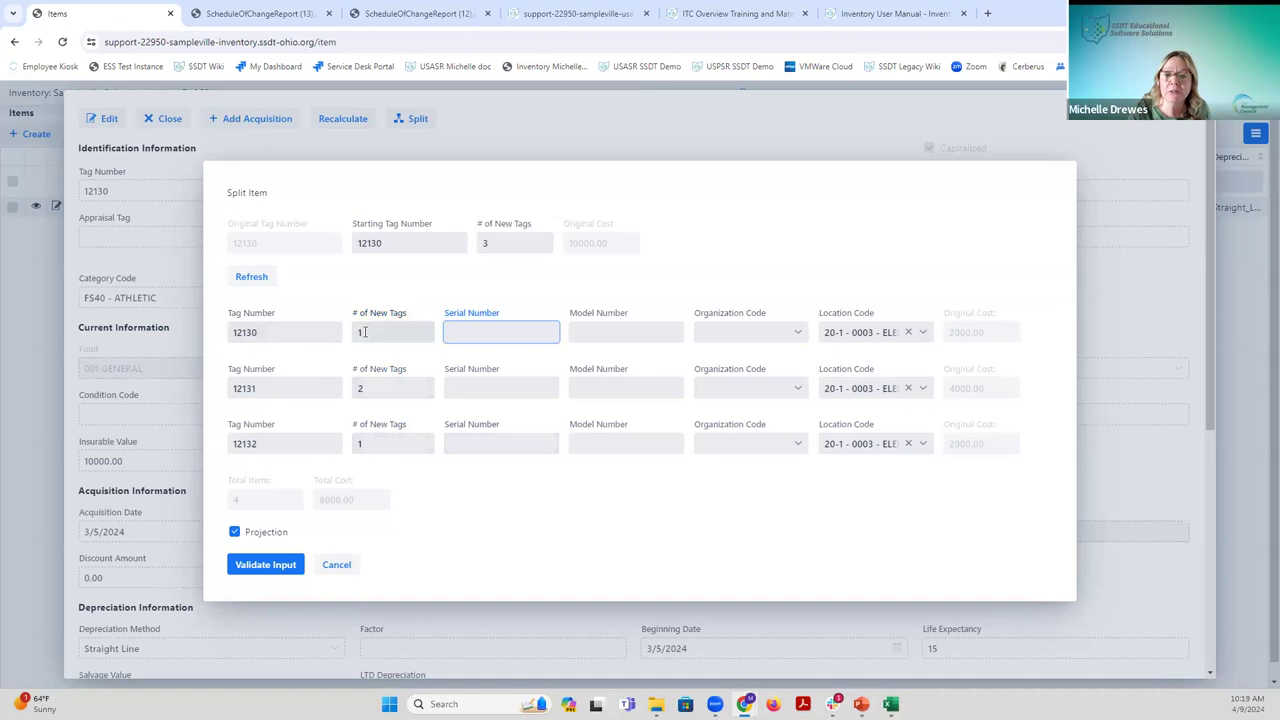
key(Tab)
key(Tab)
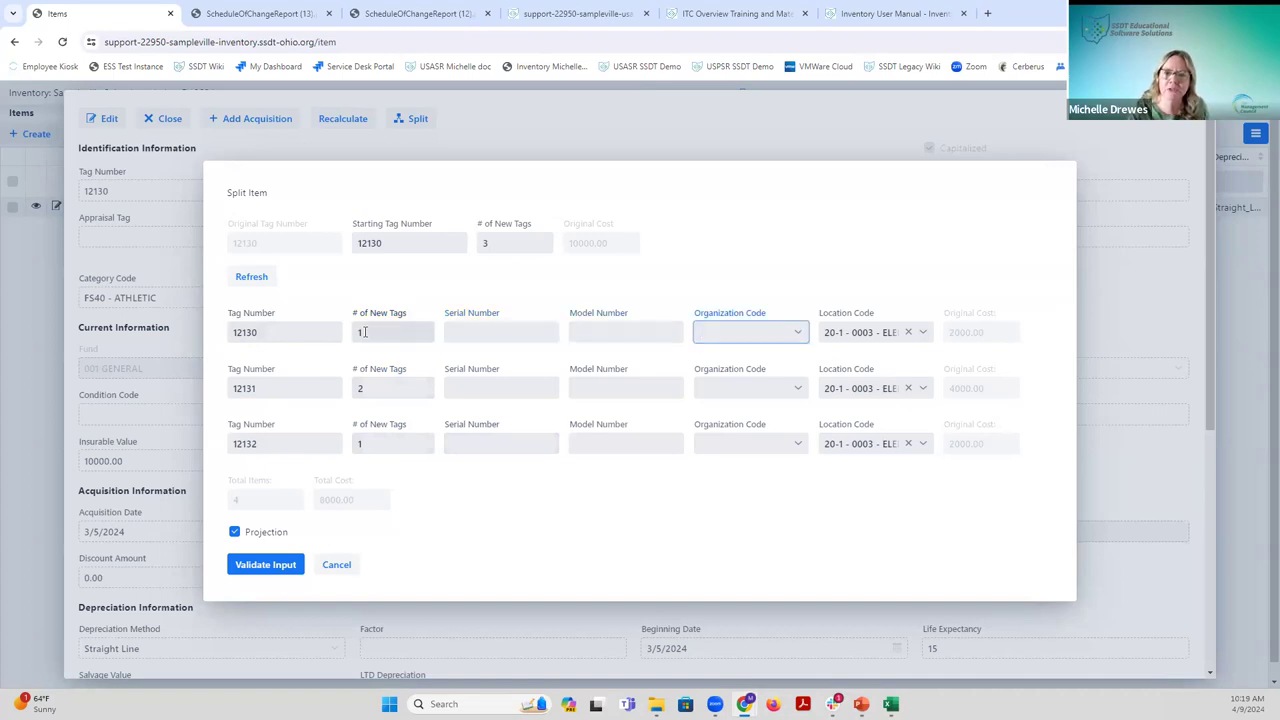
key(Tab)
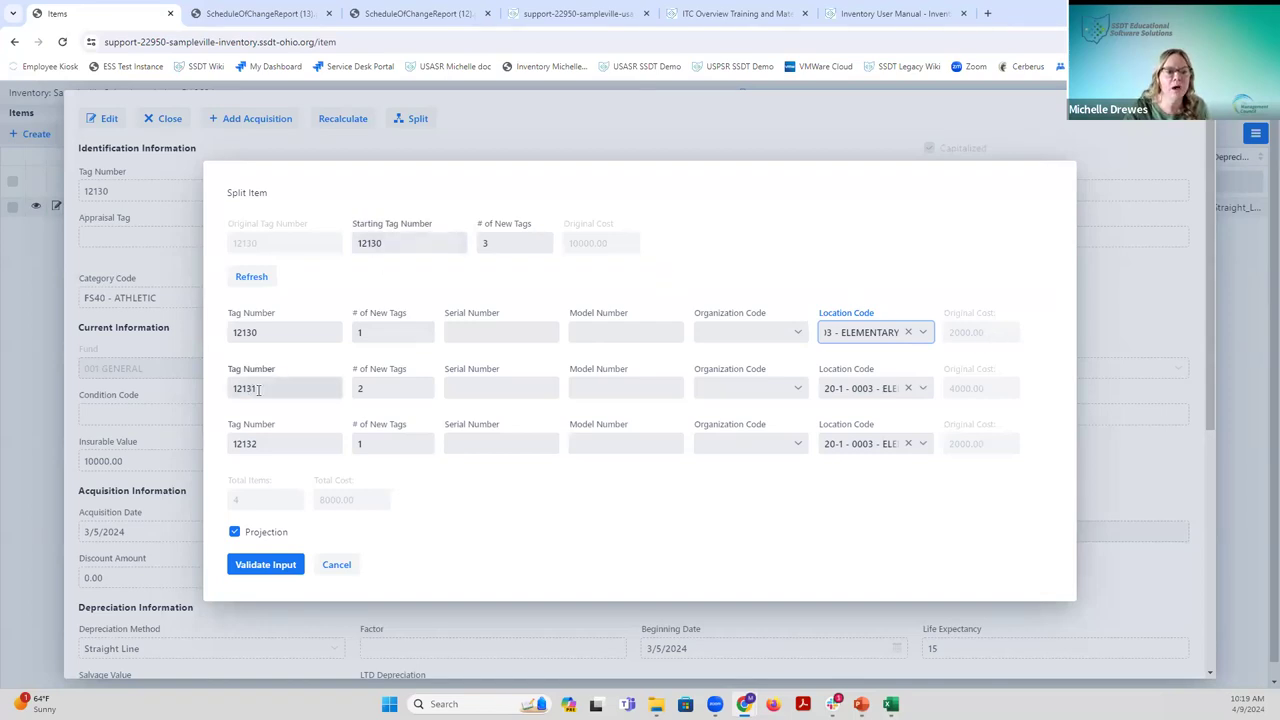
Set the number for tag 12131 to 1 and its location code to 20-1 - 0001 - MIDDLE SCHOOL.
click(368, 387)
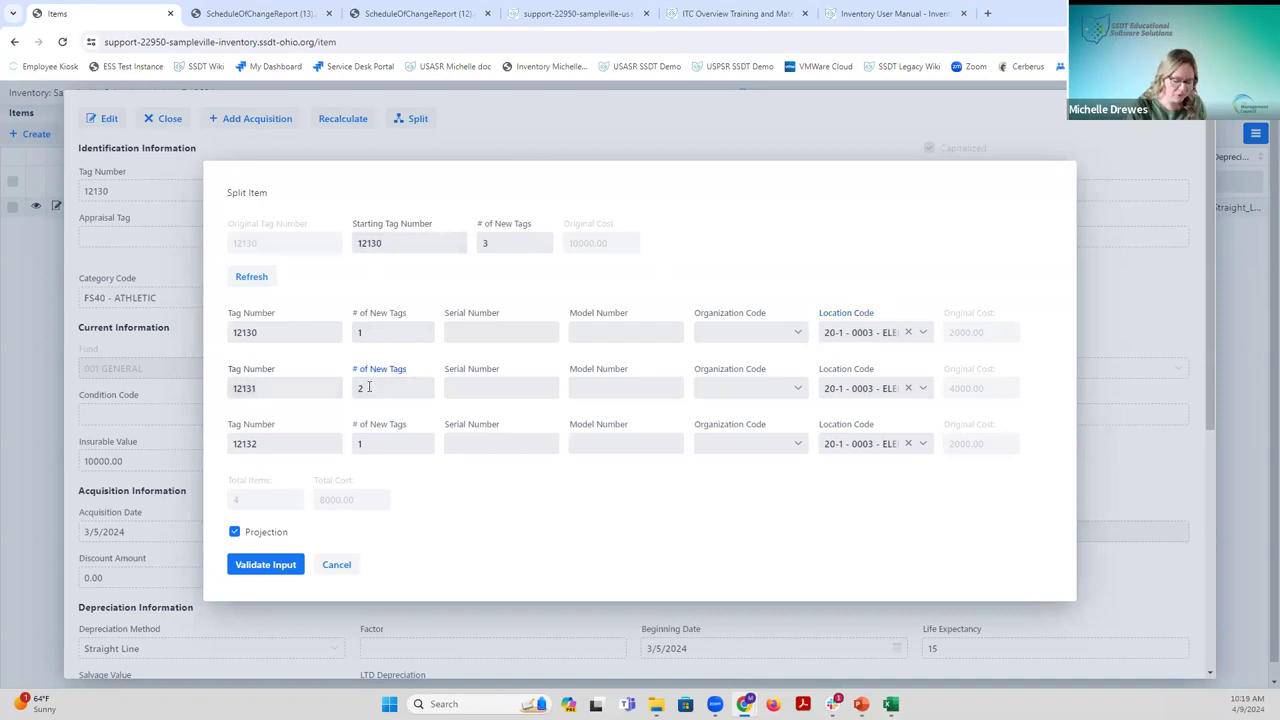
text(1)
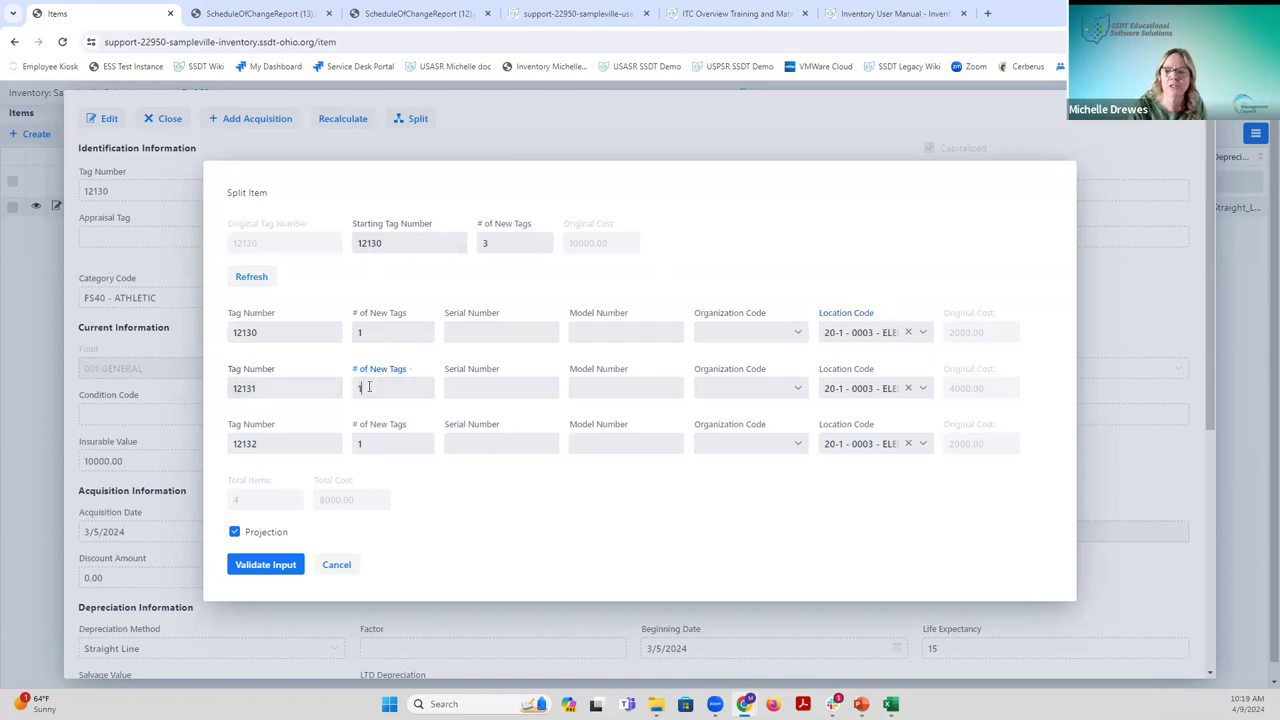
key(Tab)
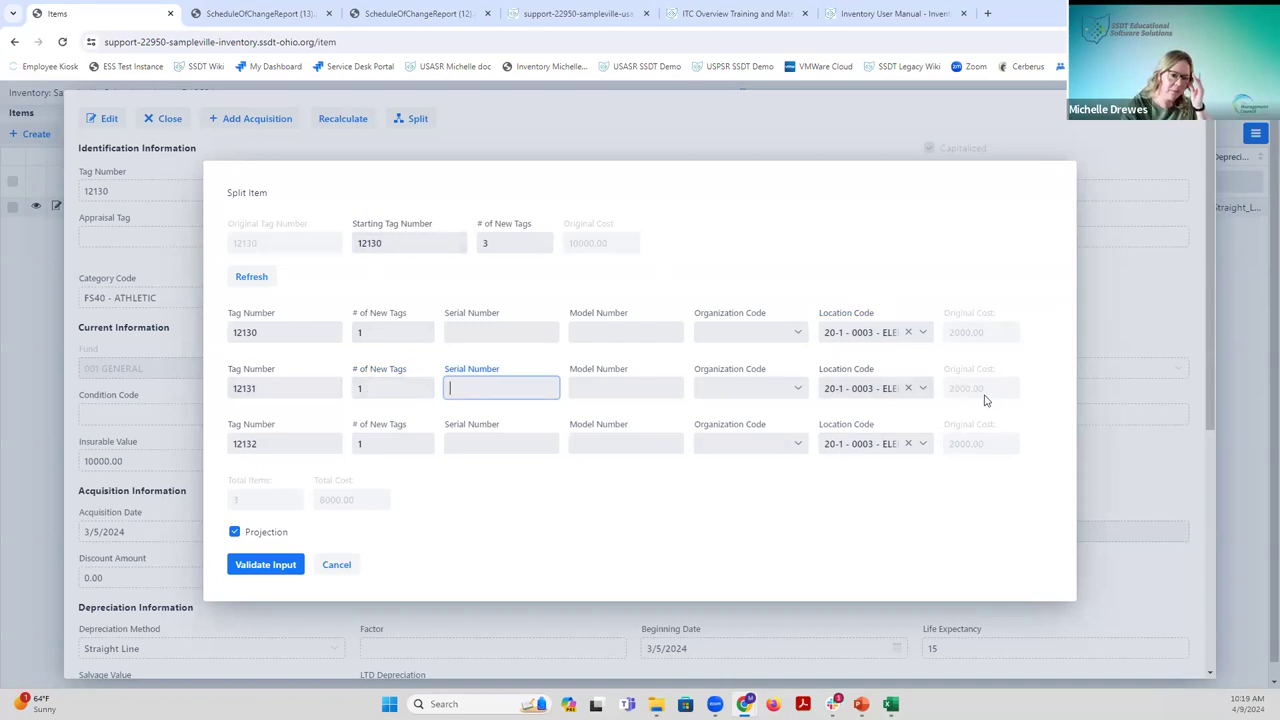
click(854, 390)
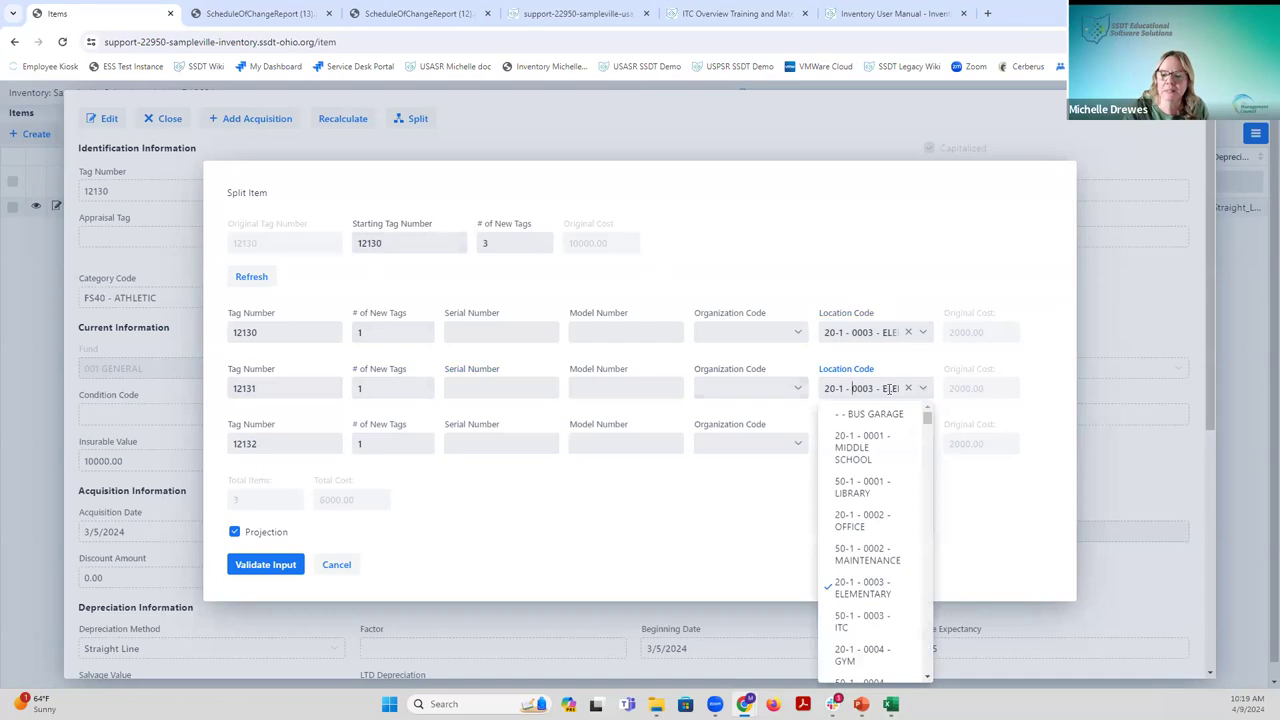
click(862, 448)
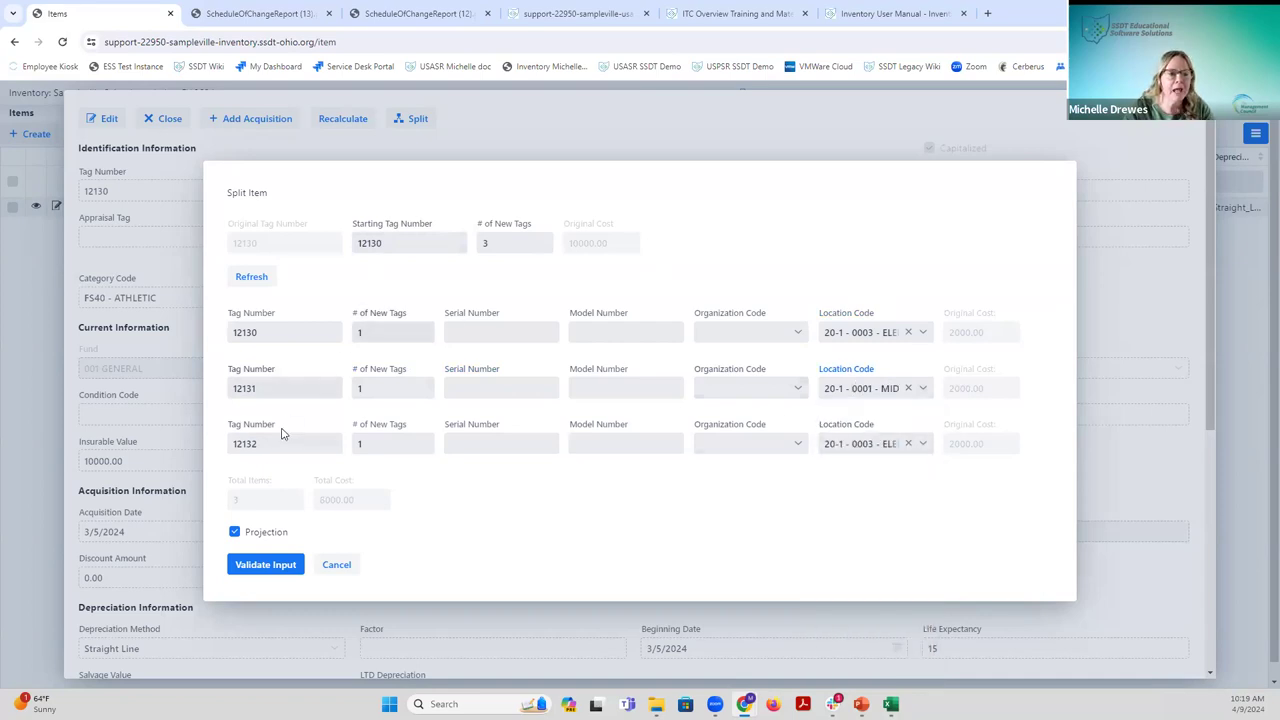
Set the number for tag 12132 to 3, leaving its serial and model numbers blank.
click(360, 445)
key(BackSpace)
text(3)
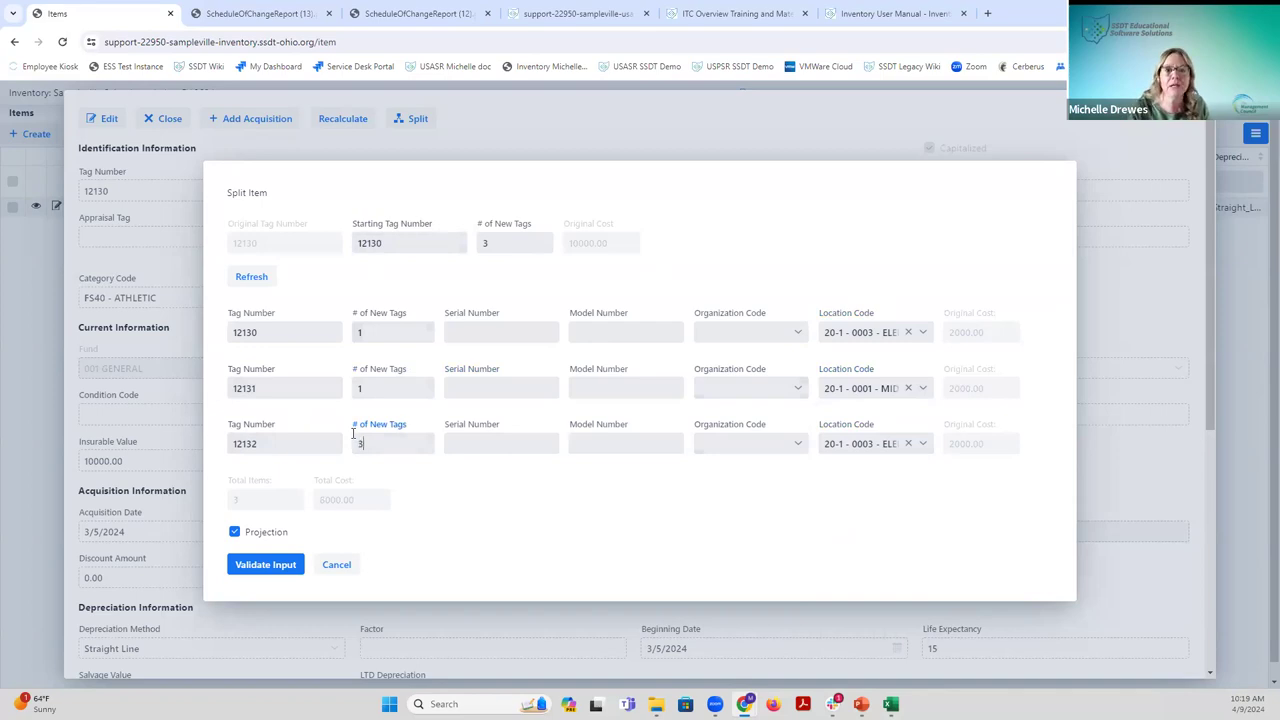
key(Tab)
key(Tab)
key(Tab)
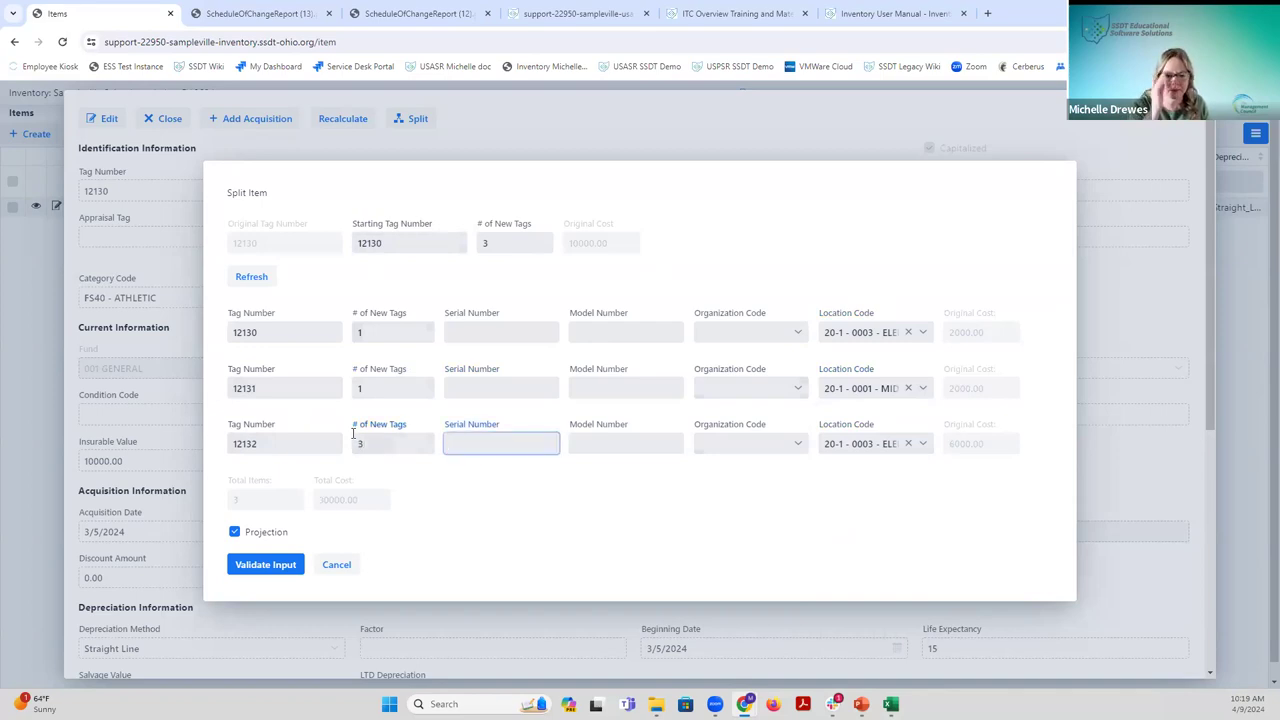
Set the location code for tag 12132 to 50-1 - 0004 - HIGH SCHOOL.
key(Tab)
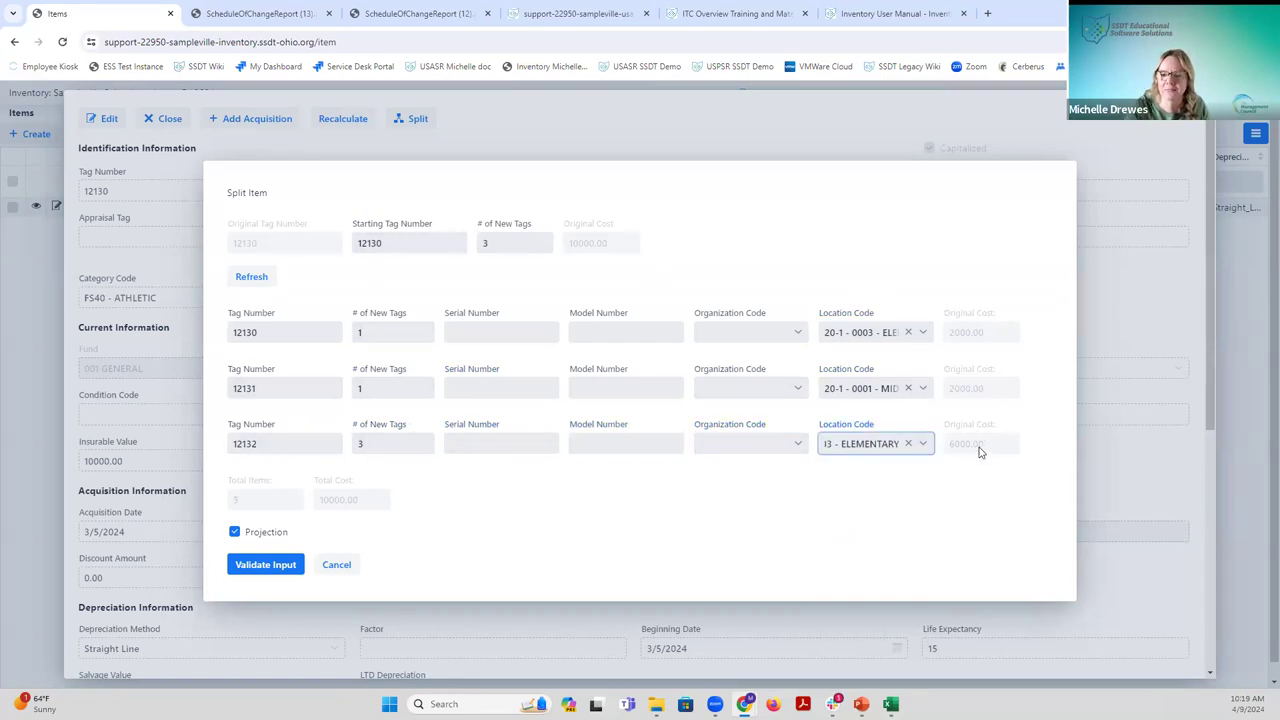
click(922, 444)
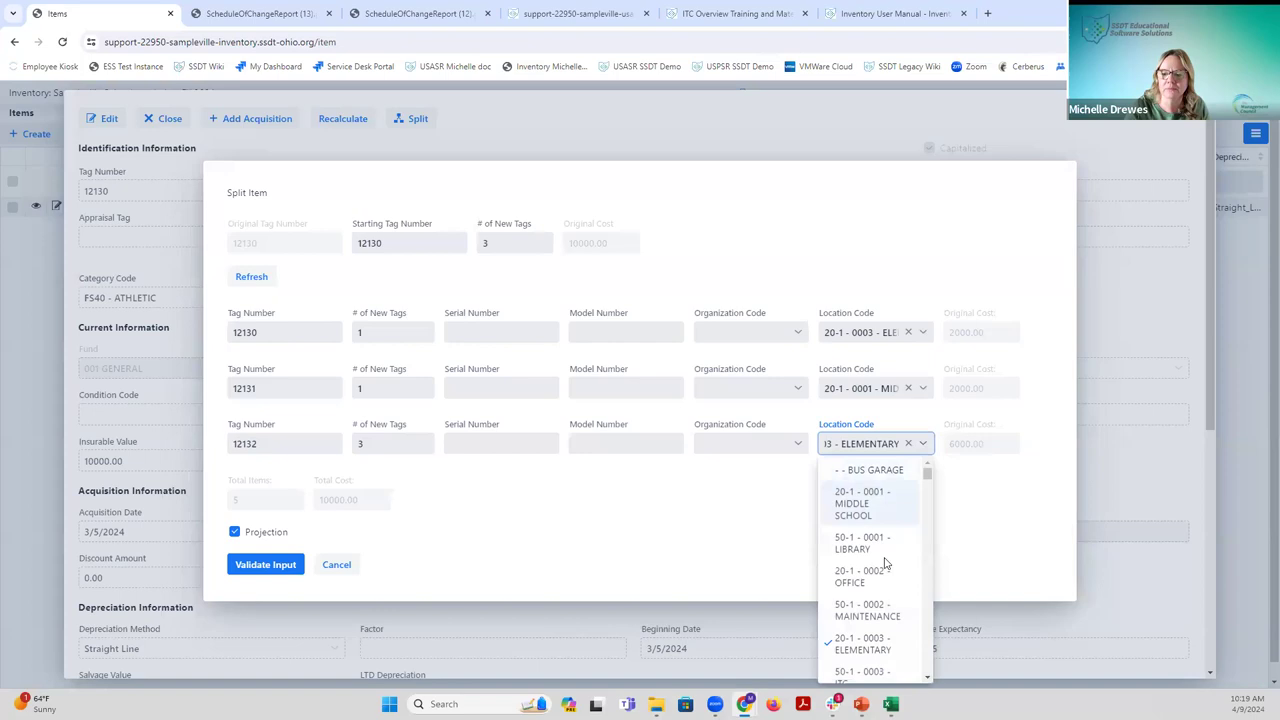
scroll(866, 537, down, 1)
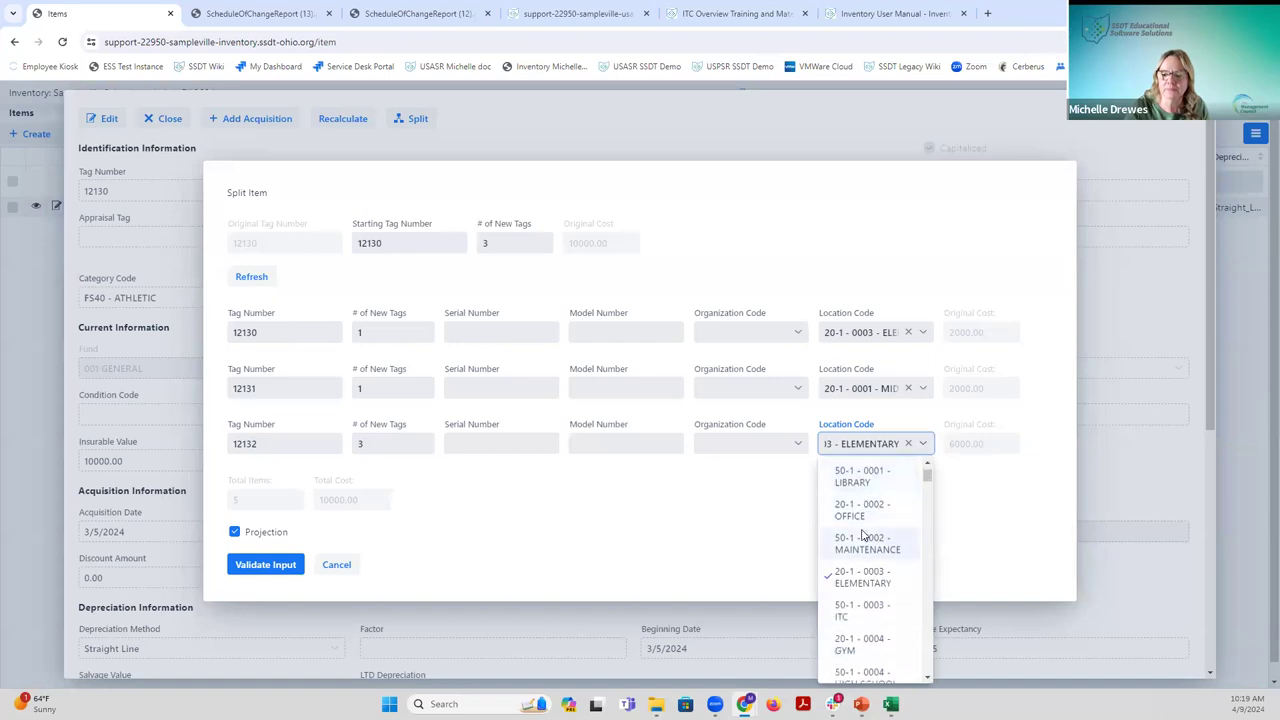
scroll(866, 510, down, 3)
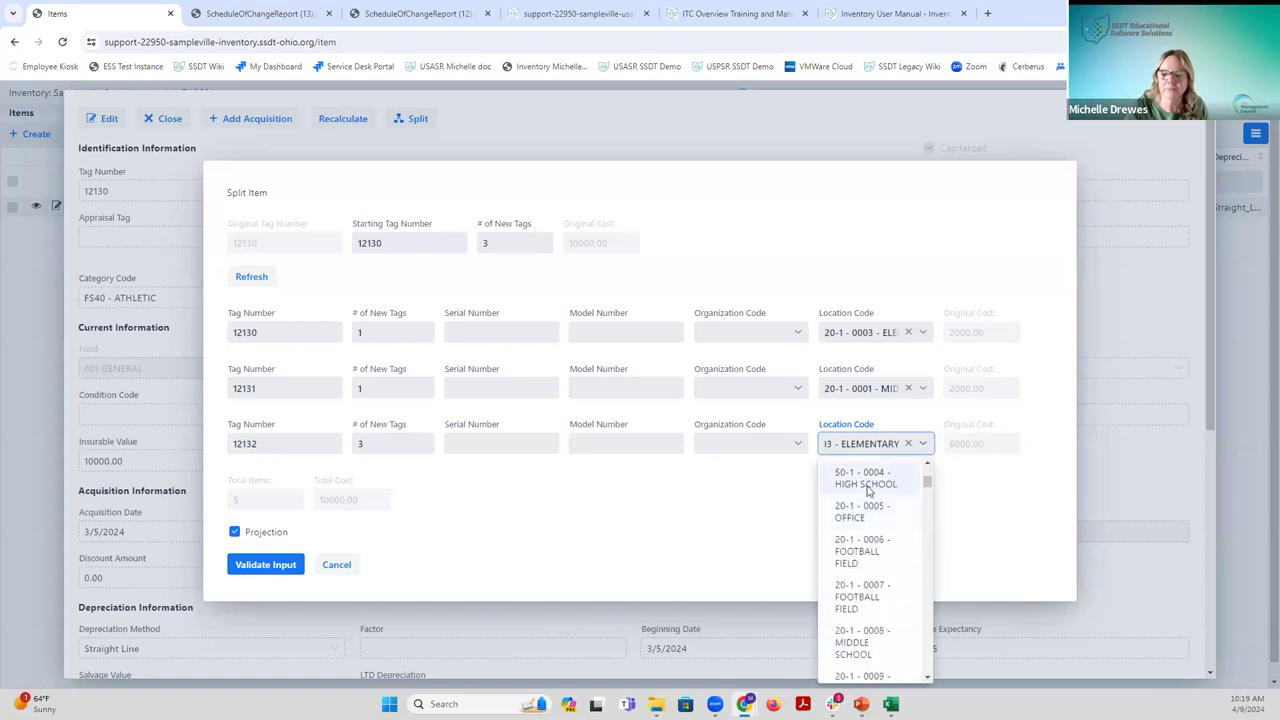
click(866, 480)
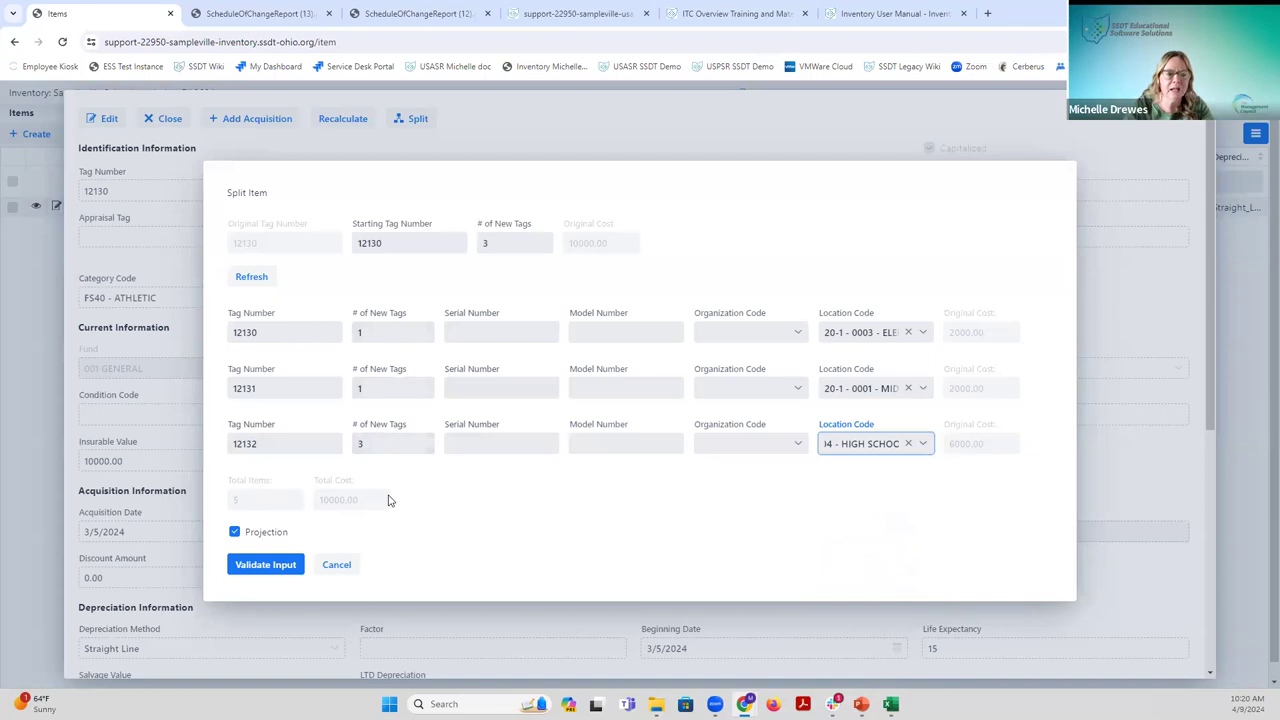
Validate the split input, run the split as a projection, save the report as SplitReport (4) and open it.
click(277, 567)
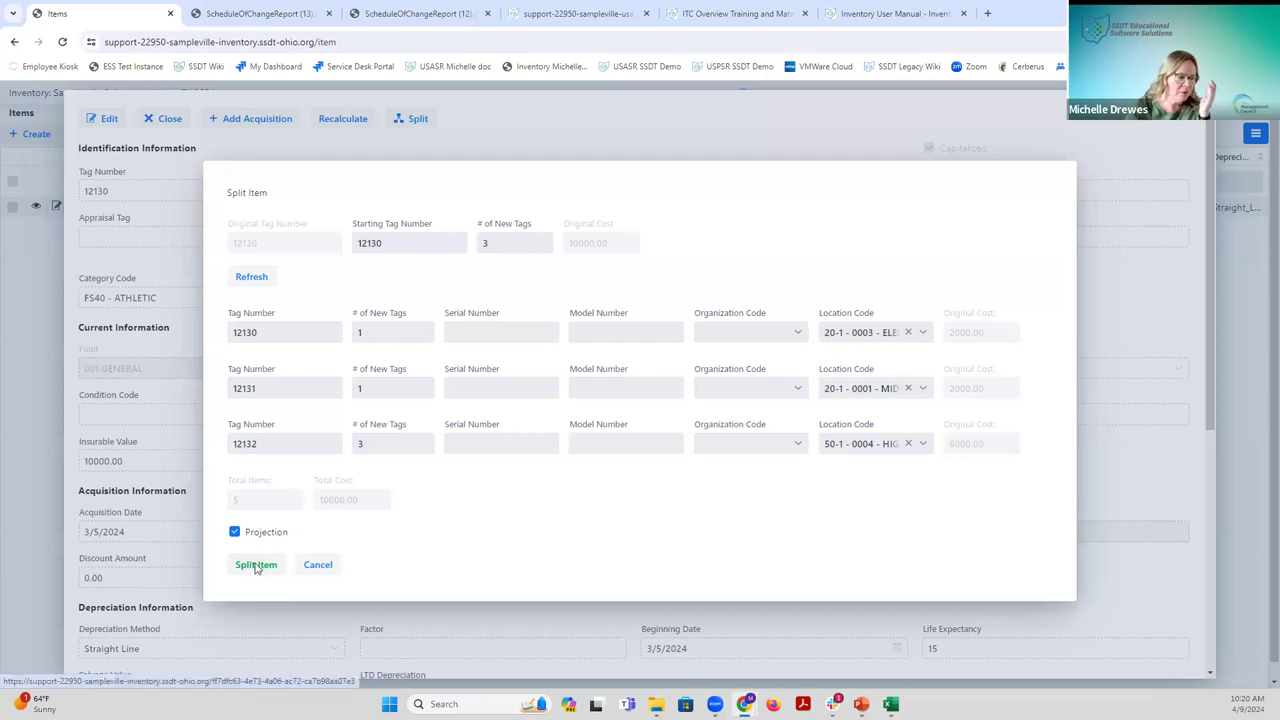
click(257, 566)
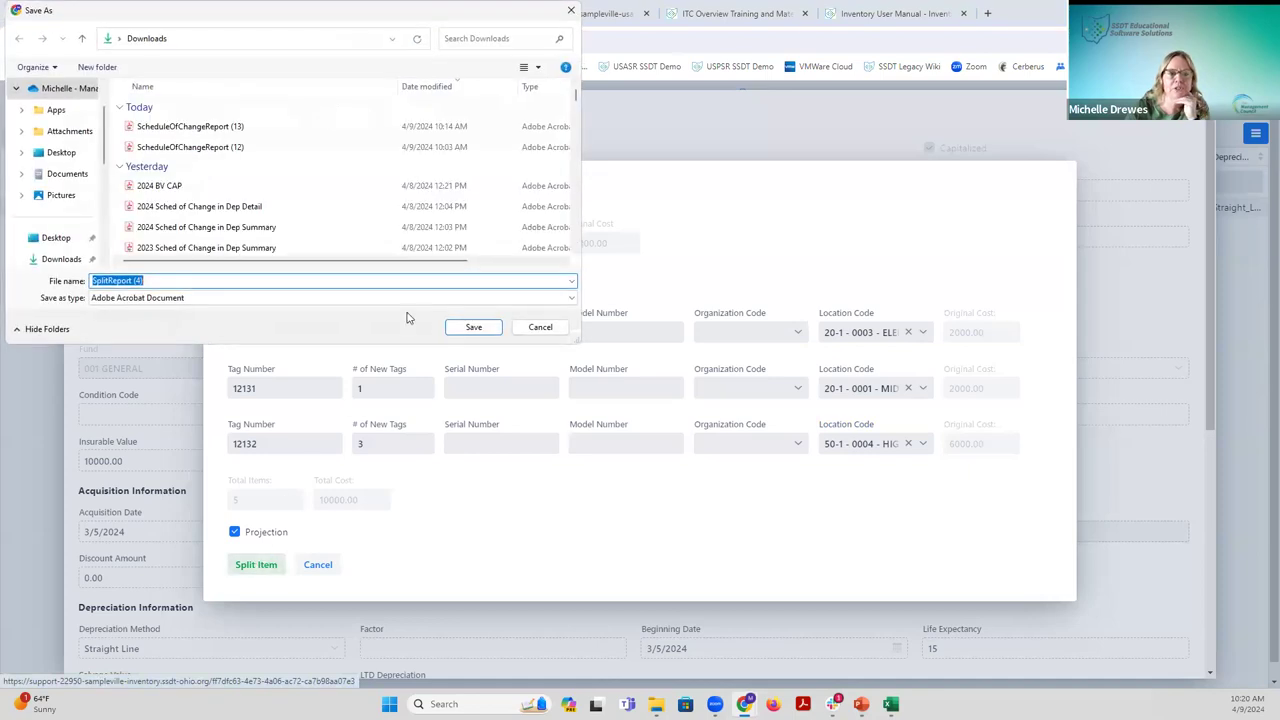
click(457, 332)
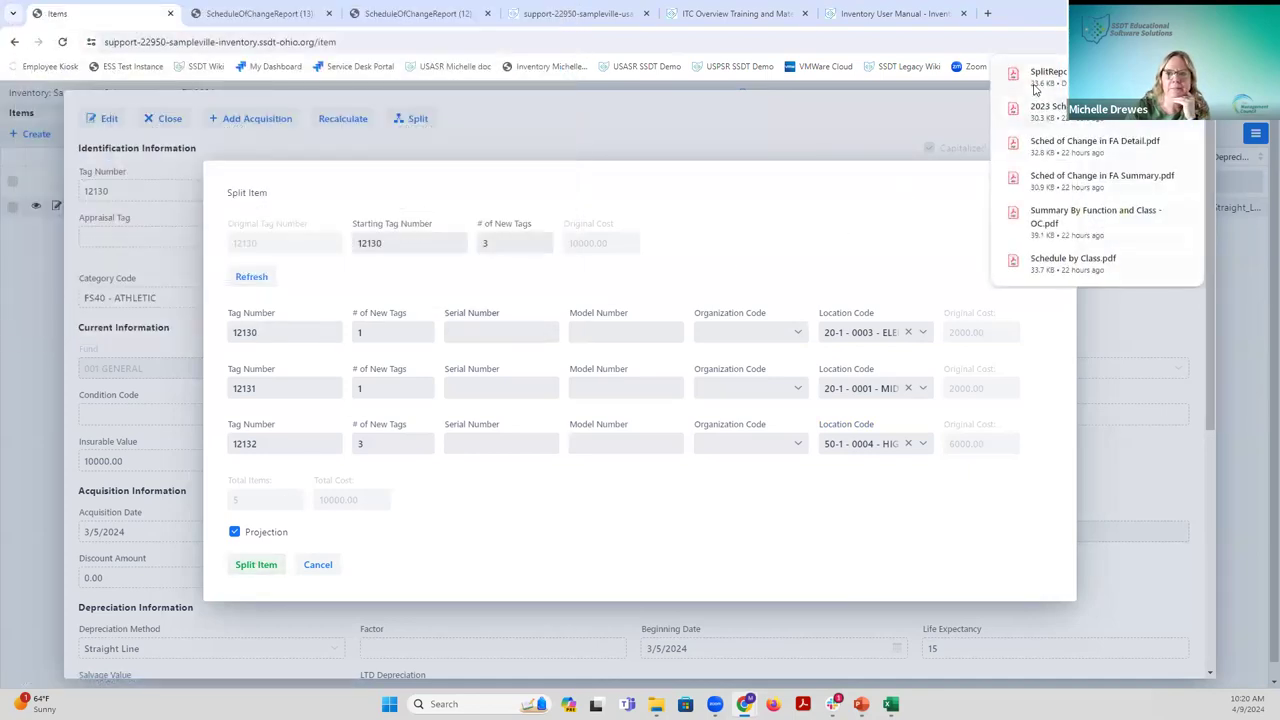
click(1045, 75)
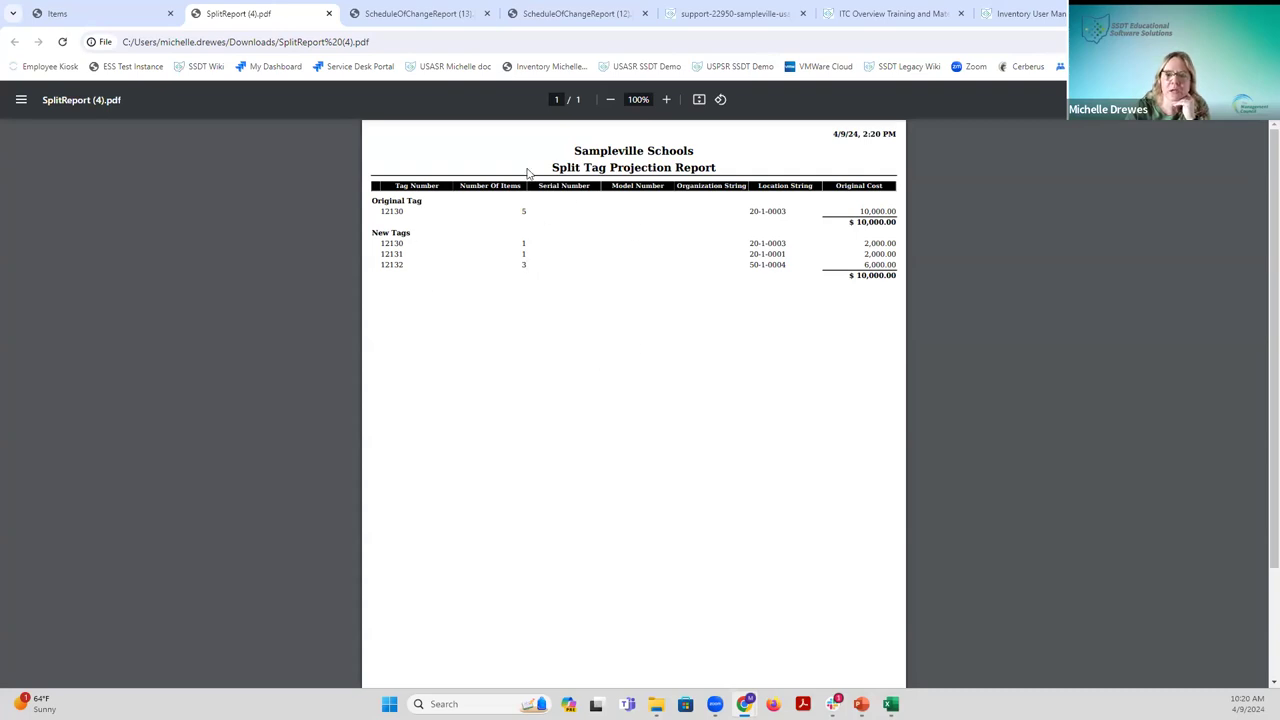
Return to the item split, turn off Projection, run the actual split and save its report as SplitReport (5).
click(126, 17)
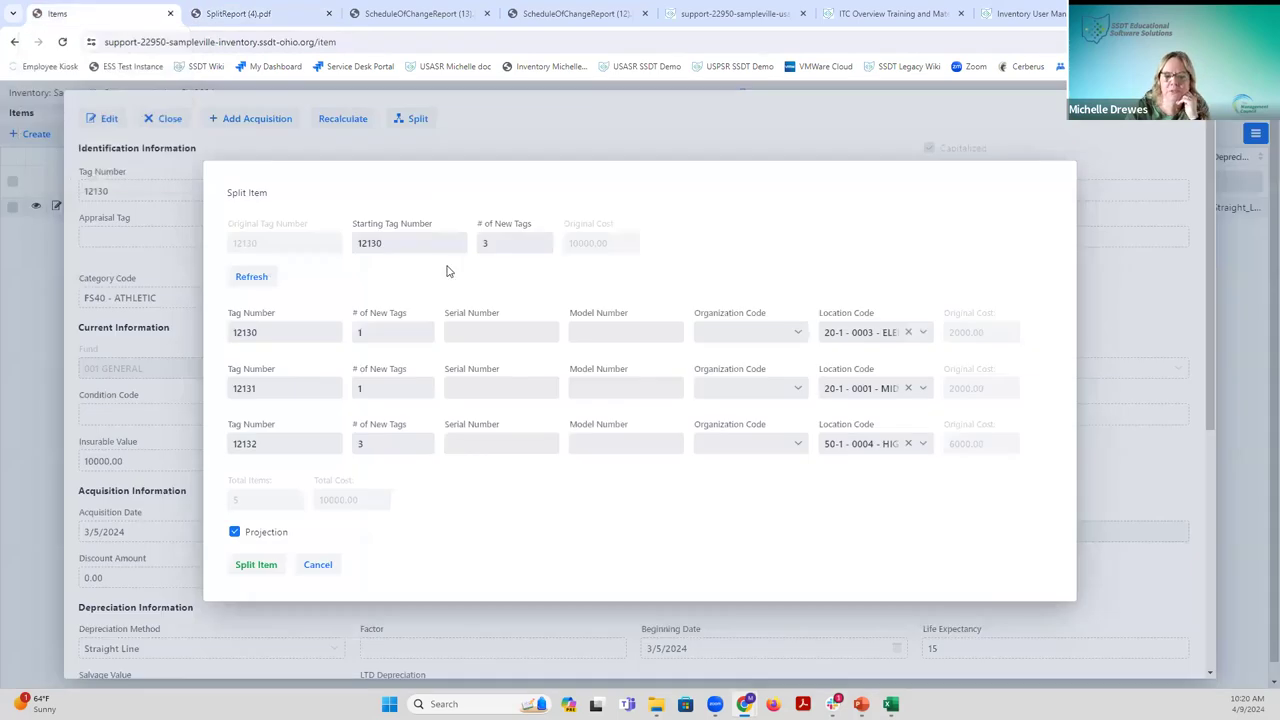
click(235, 533)
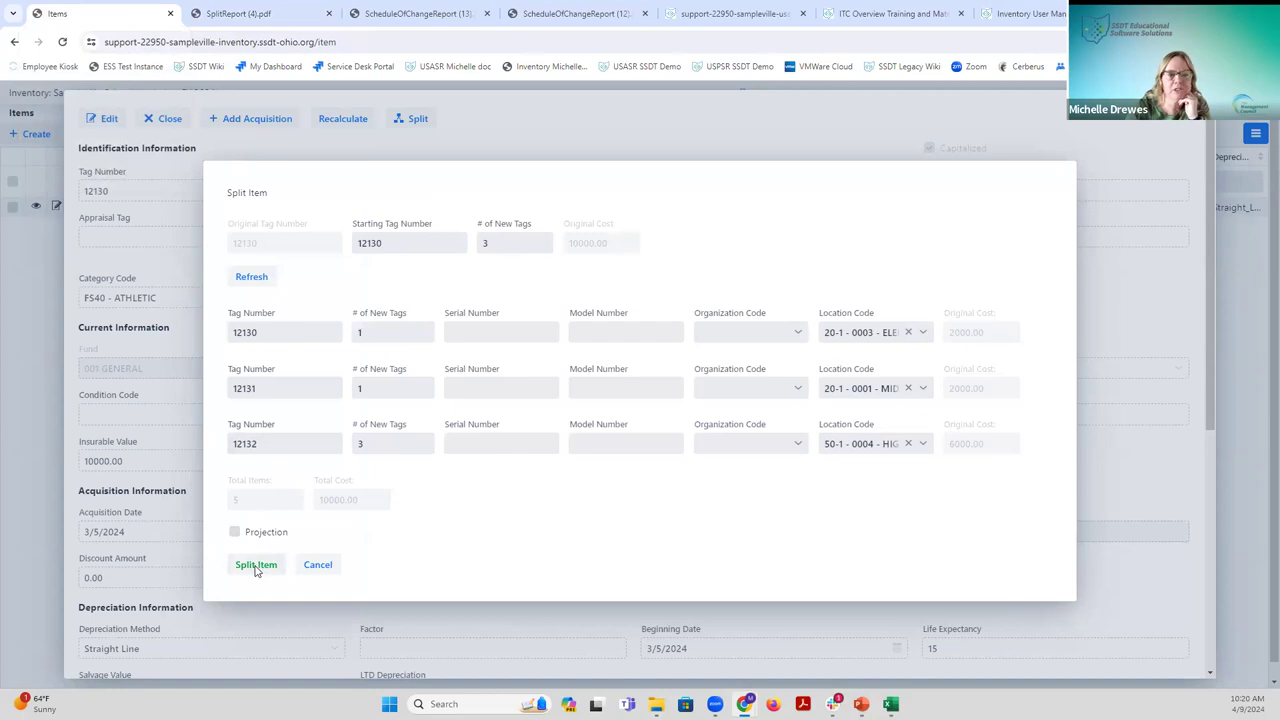
click(257, 570)
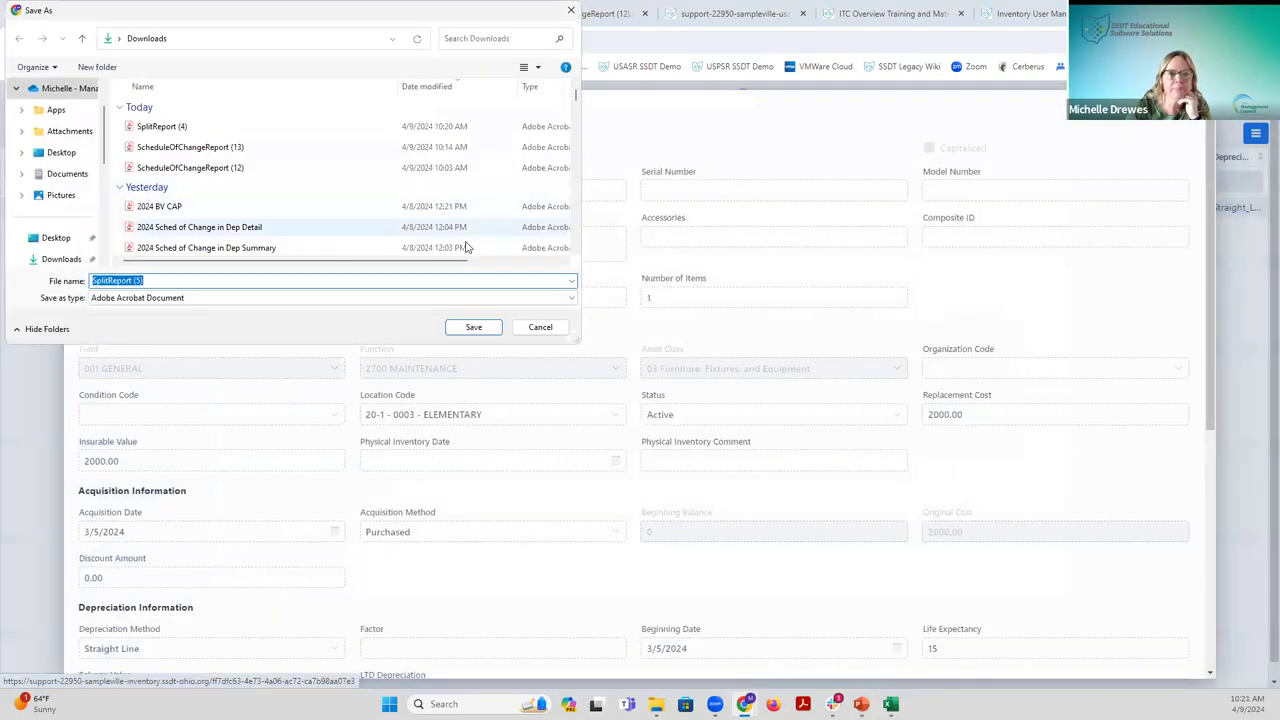
click(484, 328)
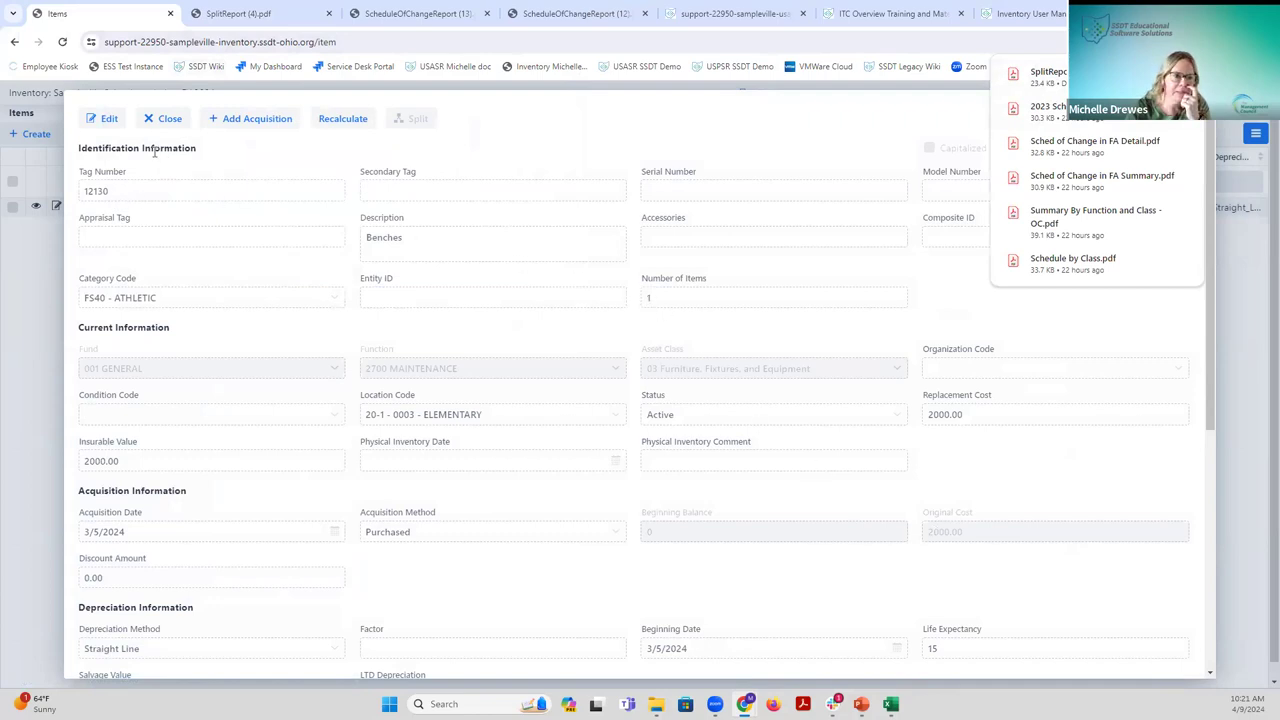
Close the item record and filter the items grid by tag number 1213 to list the split benches.
click(168, 120)
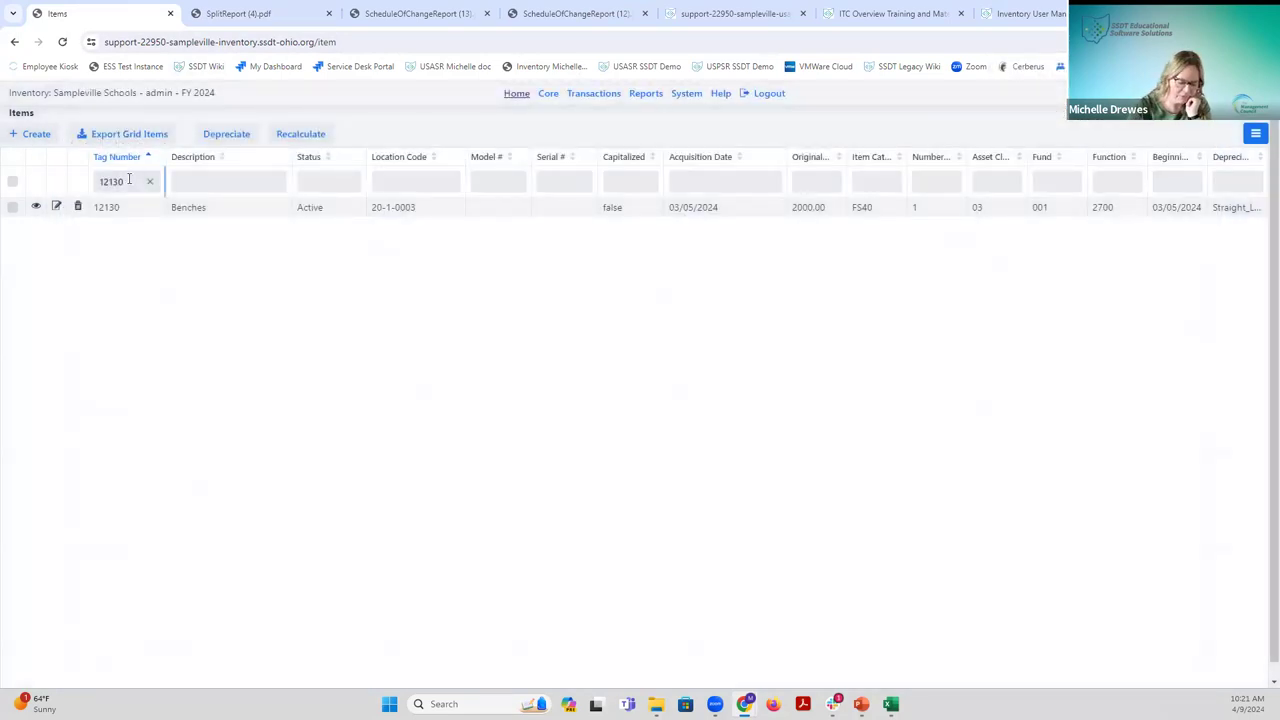
key(BackSpace)
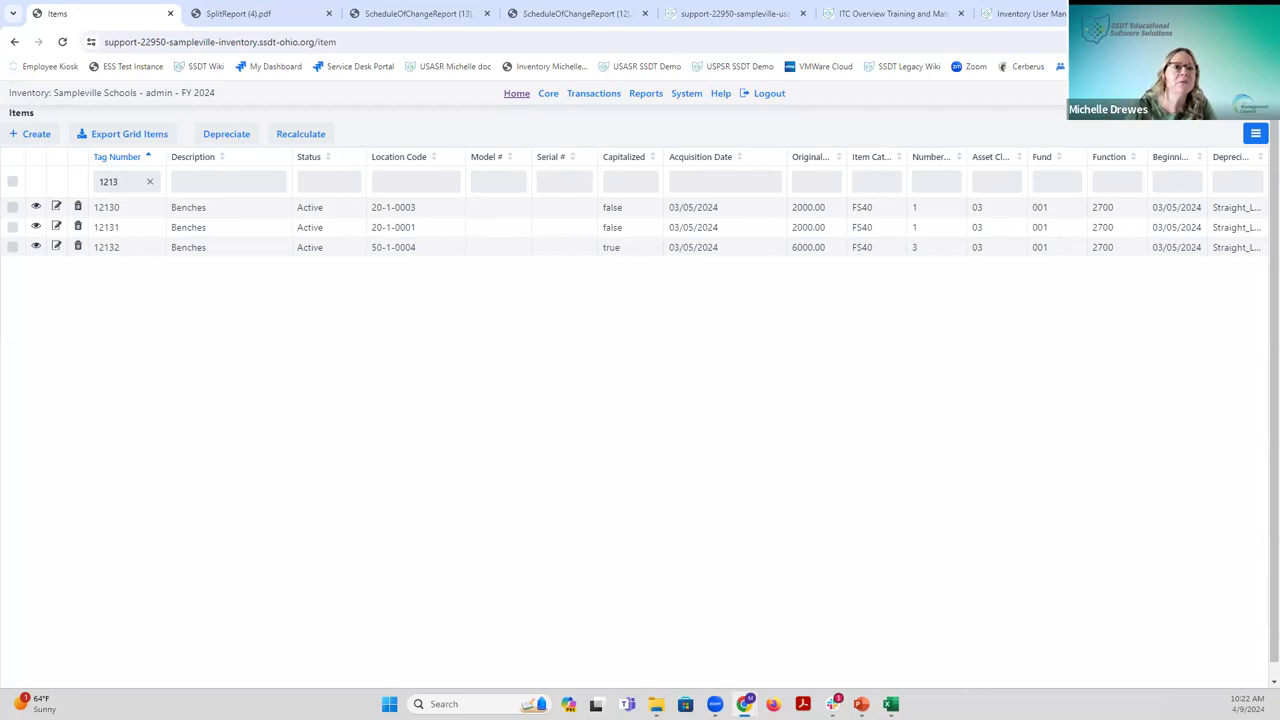
Close the open SplitReport (4) and both ScheduleOfChangeReport documents in the browser.
click(316, 14)
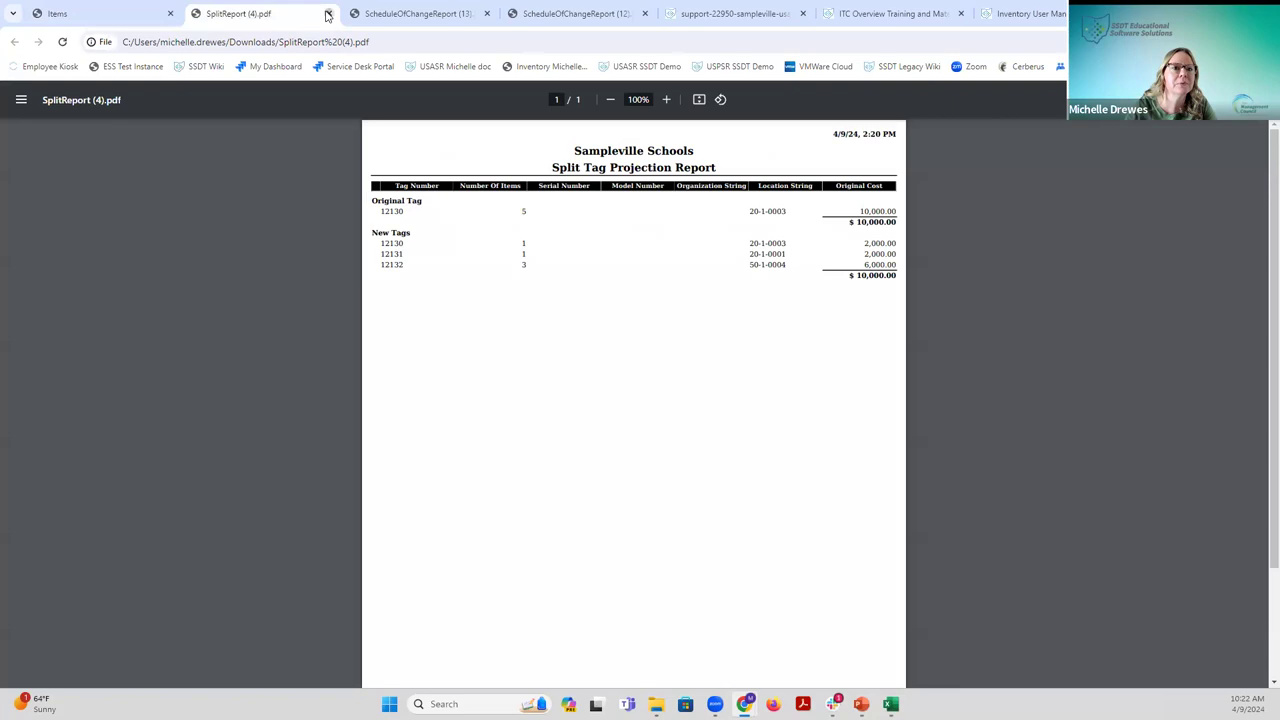
click(327, 14)
click(328, 14)
click(328, 14)
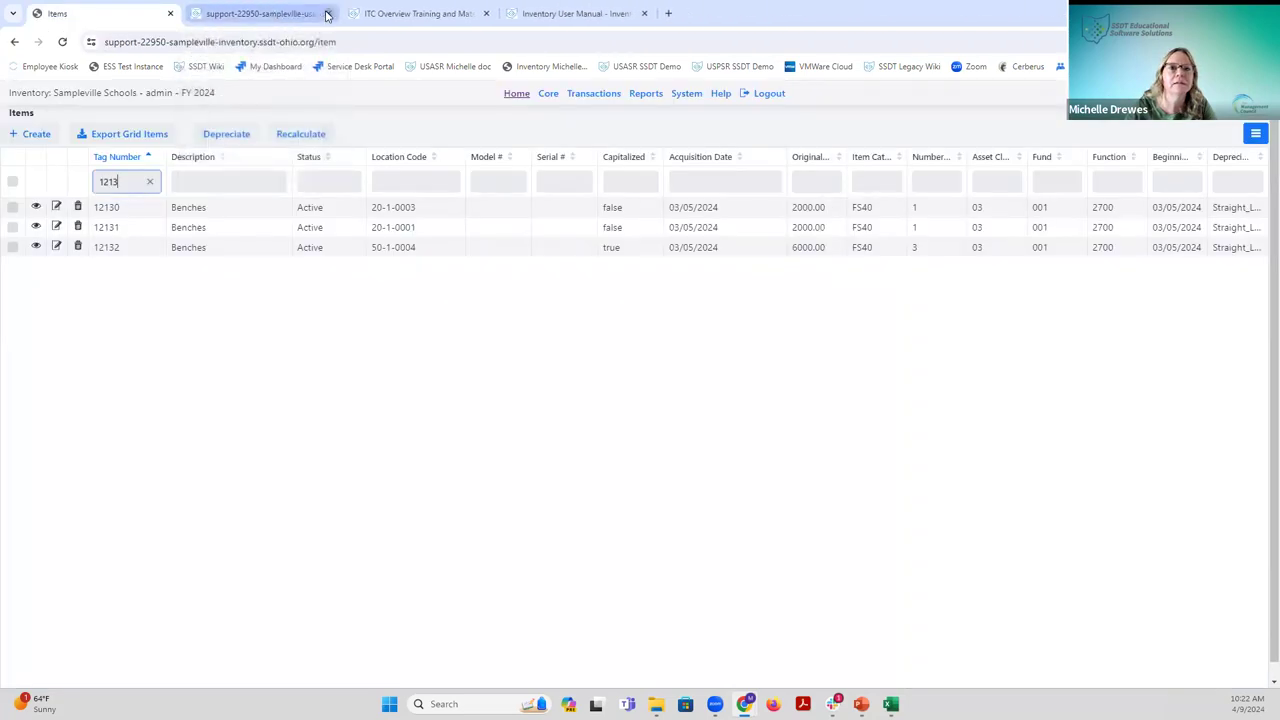
In the Inventory User Manual, open the Appendix's Inventory FAQs and review the Miscellaneous answers on capitalization and adjustments.
click(546, 14)
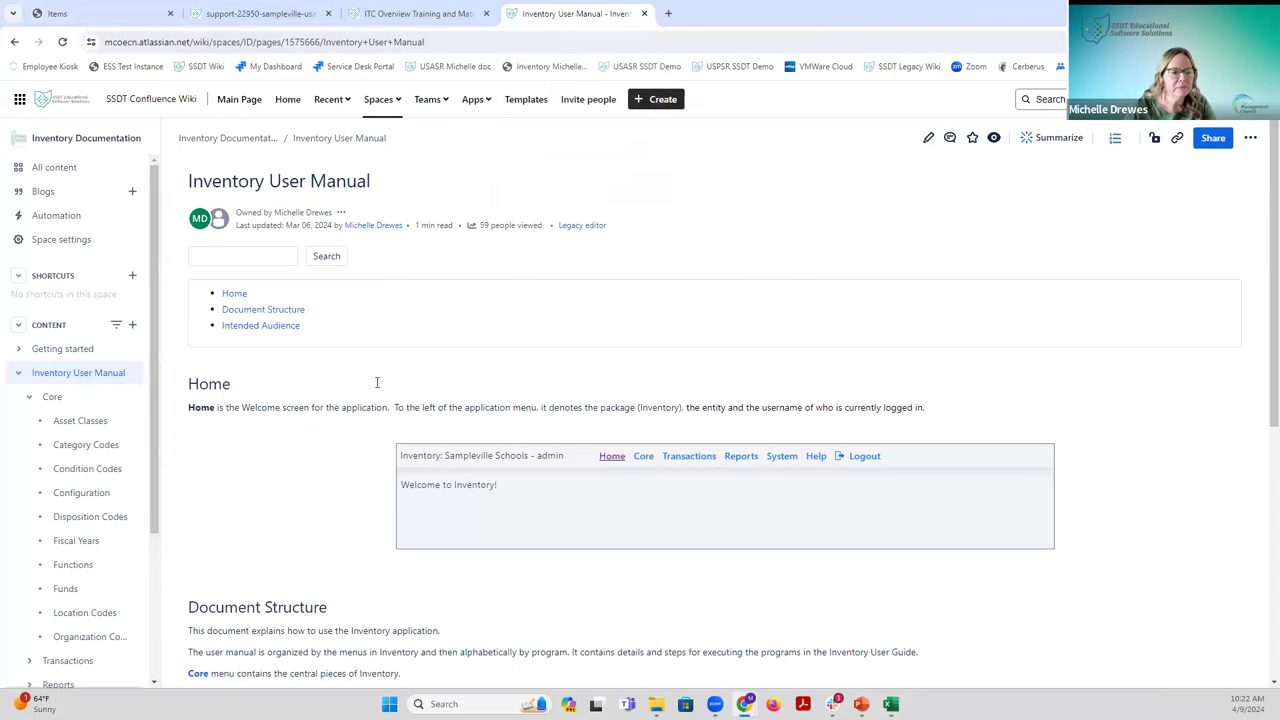
scroll(100, 480, down, 2)
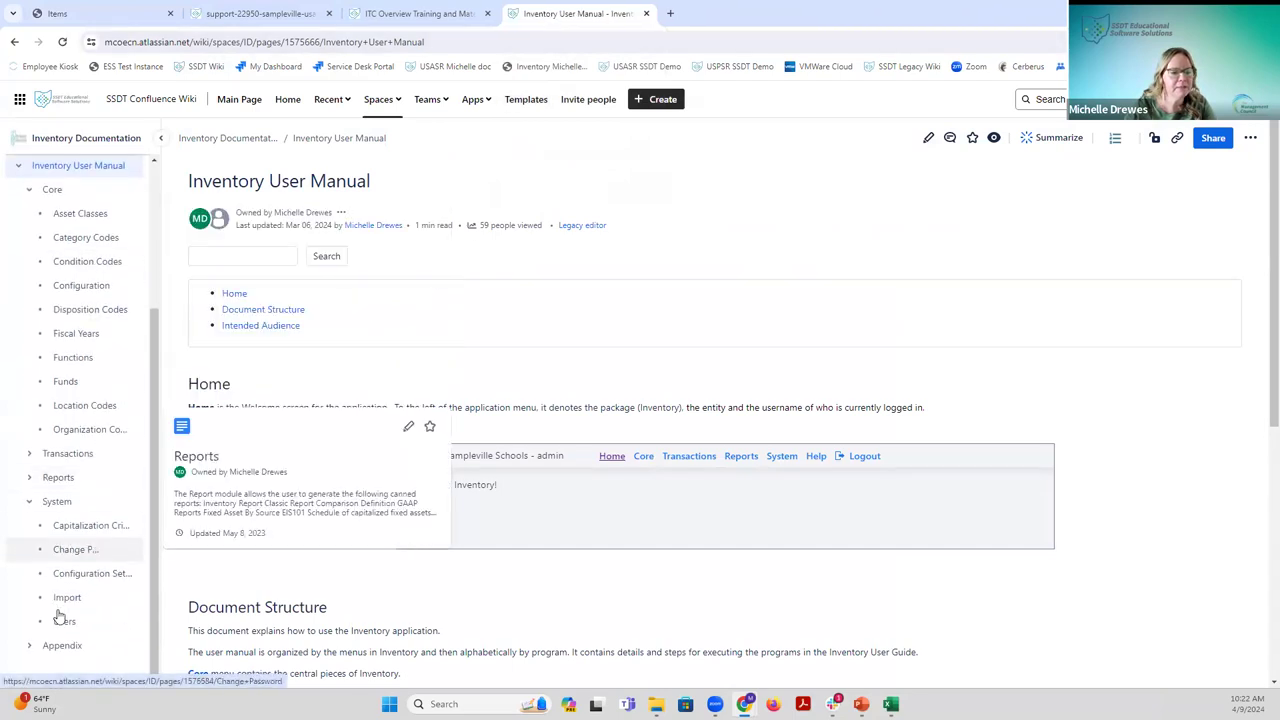
click(64, 646)
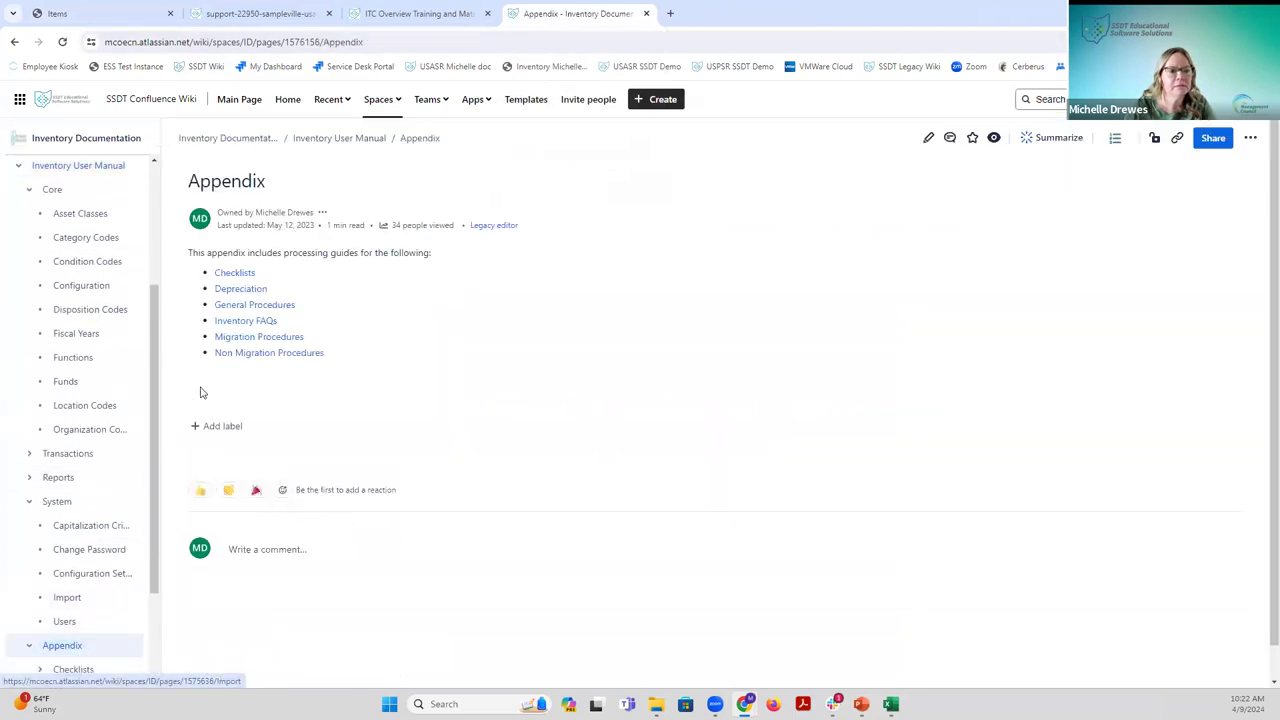
click(246, 323)
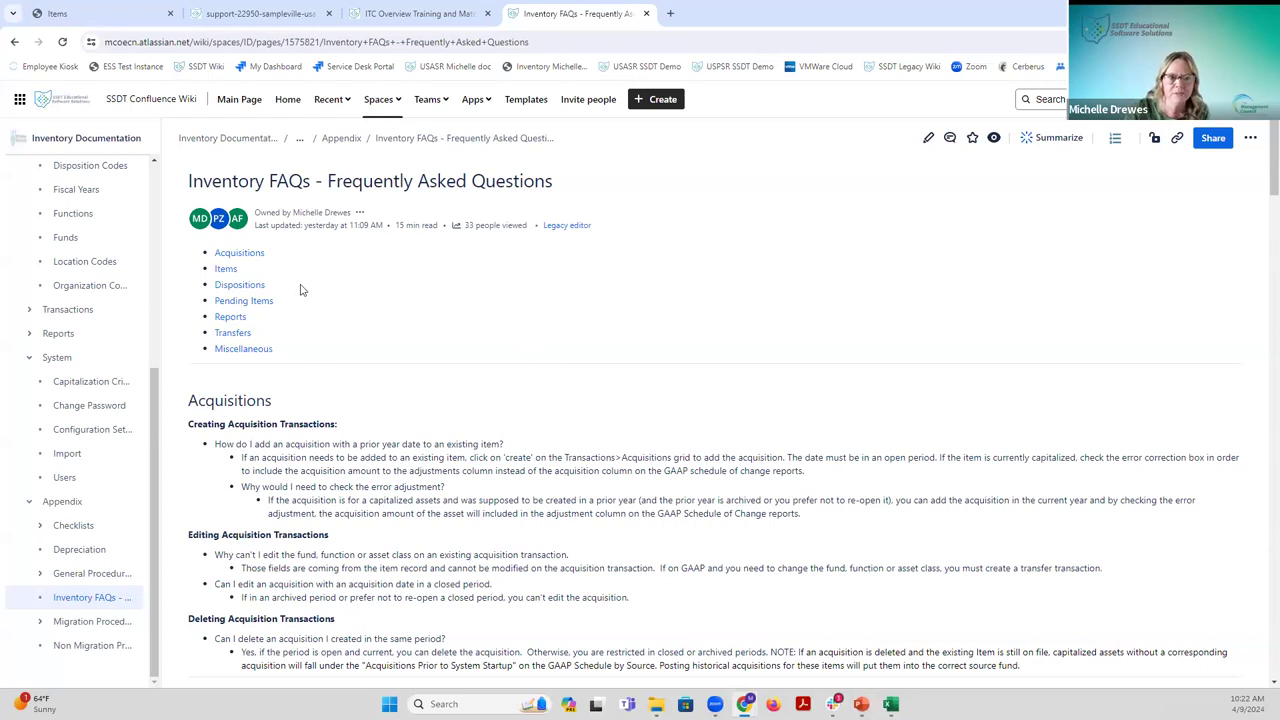
click(260, 352)
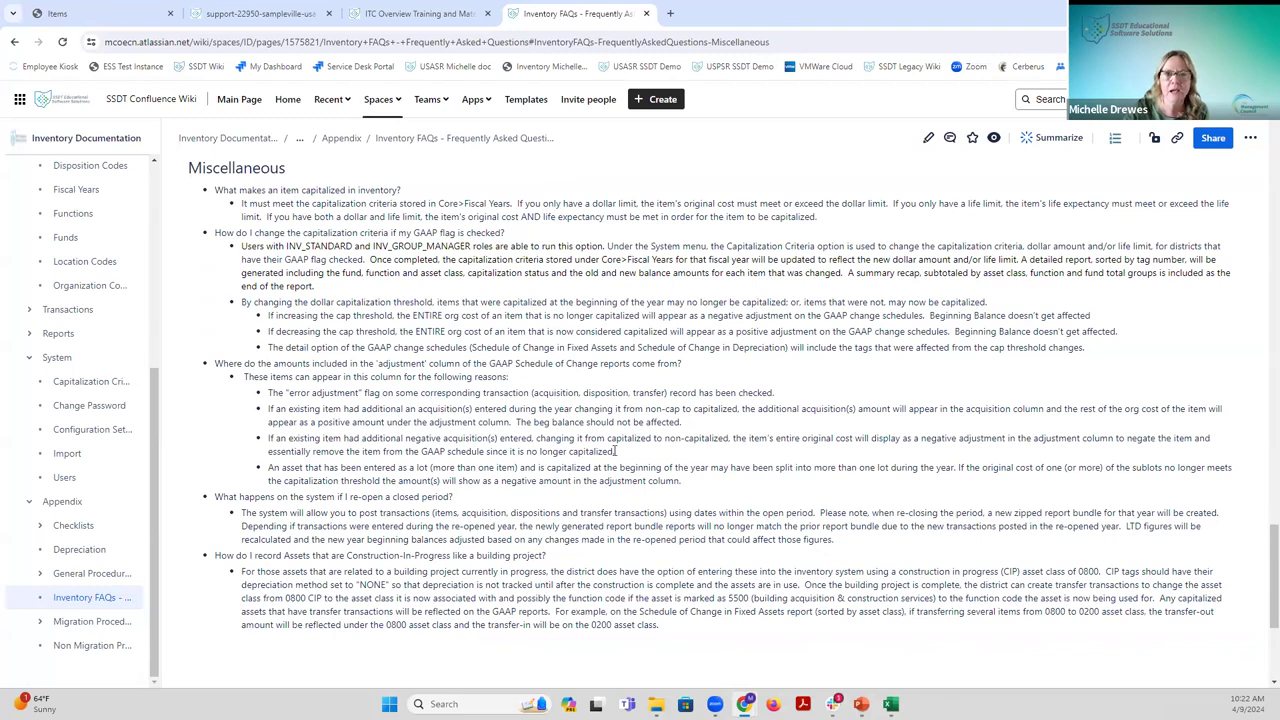
scroll(614, 449, up, 2)
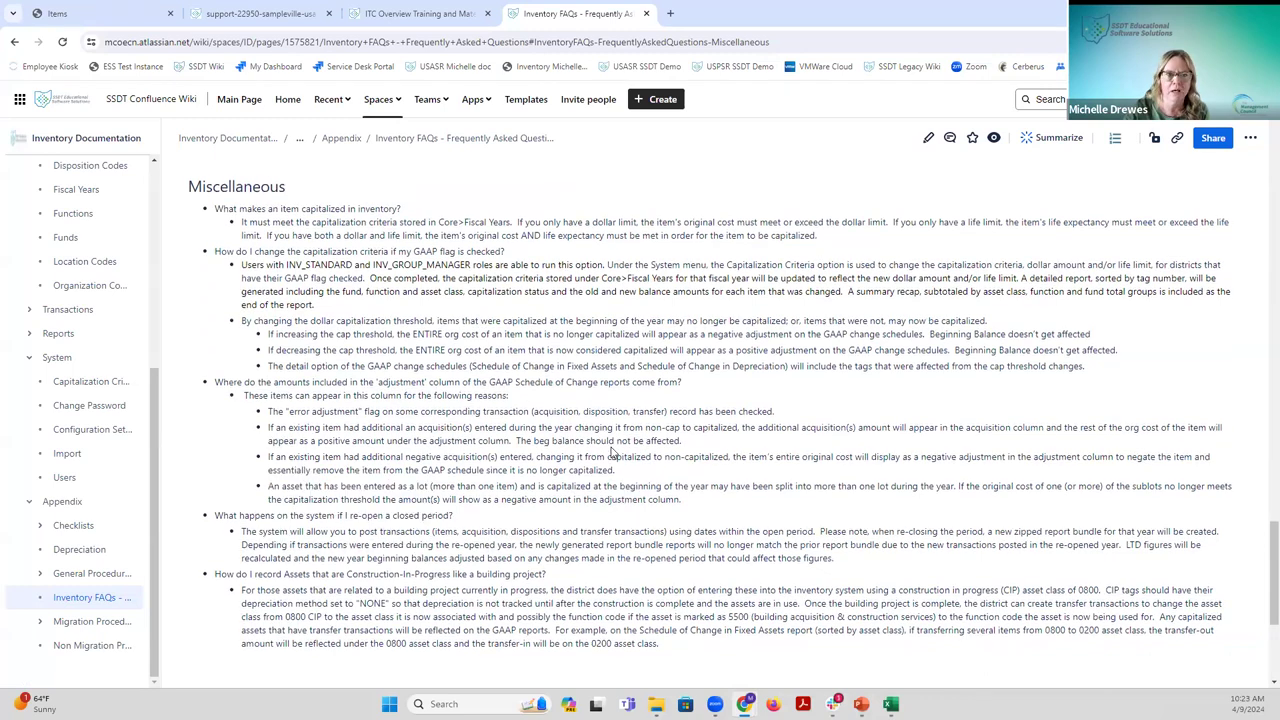
scroll(612, 446, up, 2)
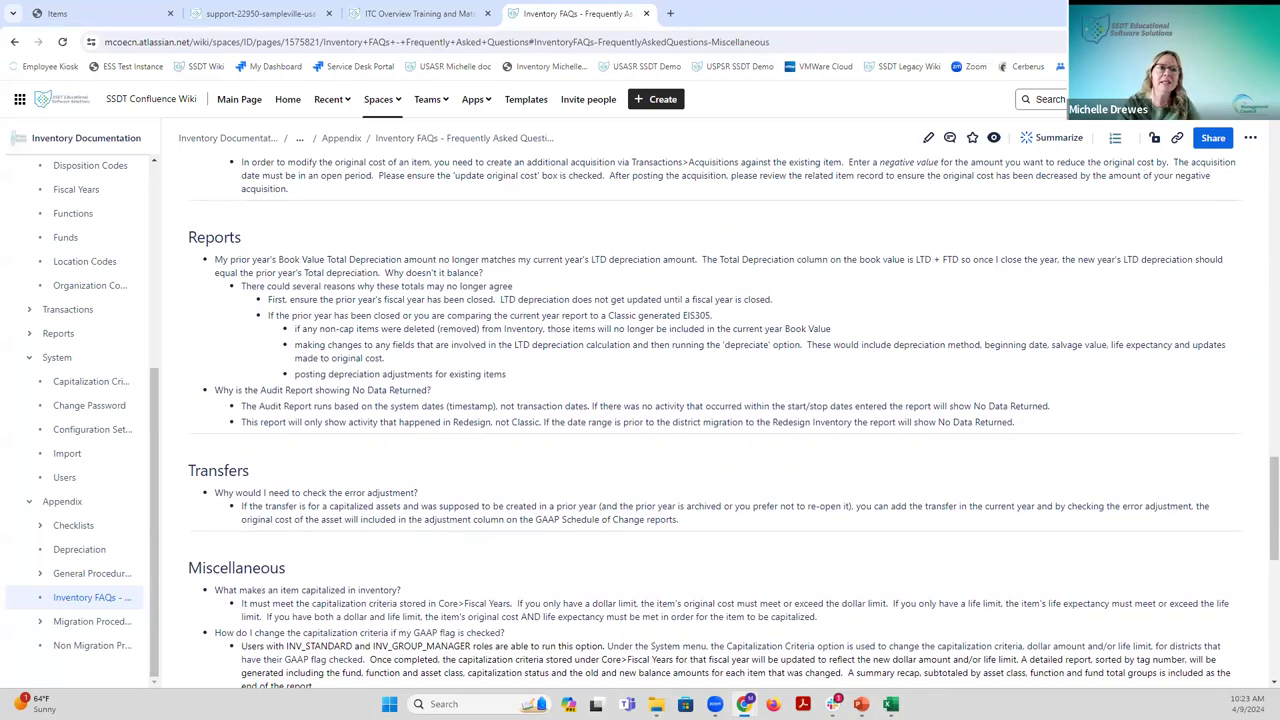
Return to the inventory items grid and clear its tag number filter.
click(76, 14)
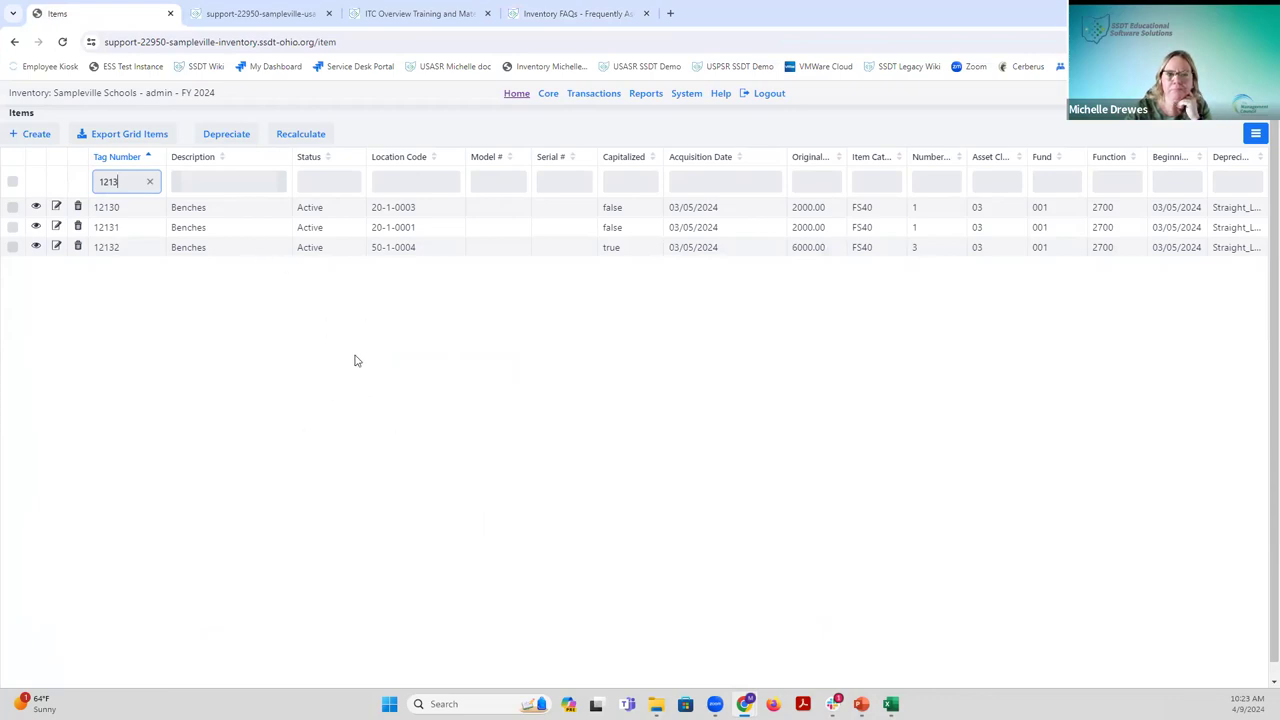
click(150, 184)
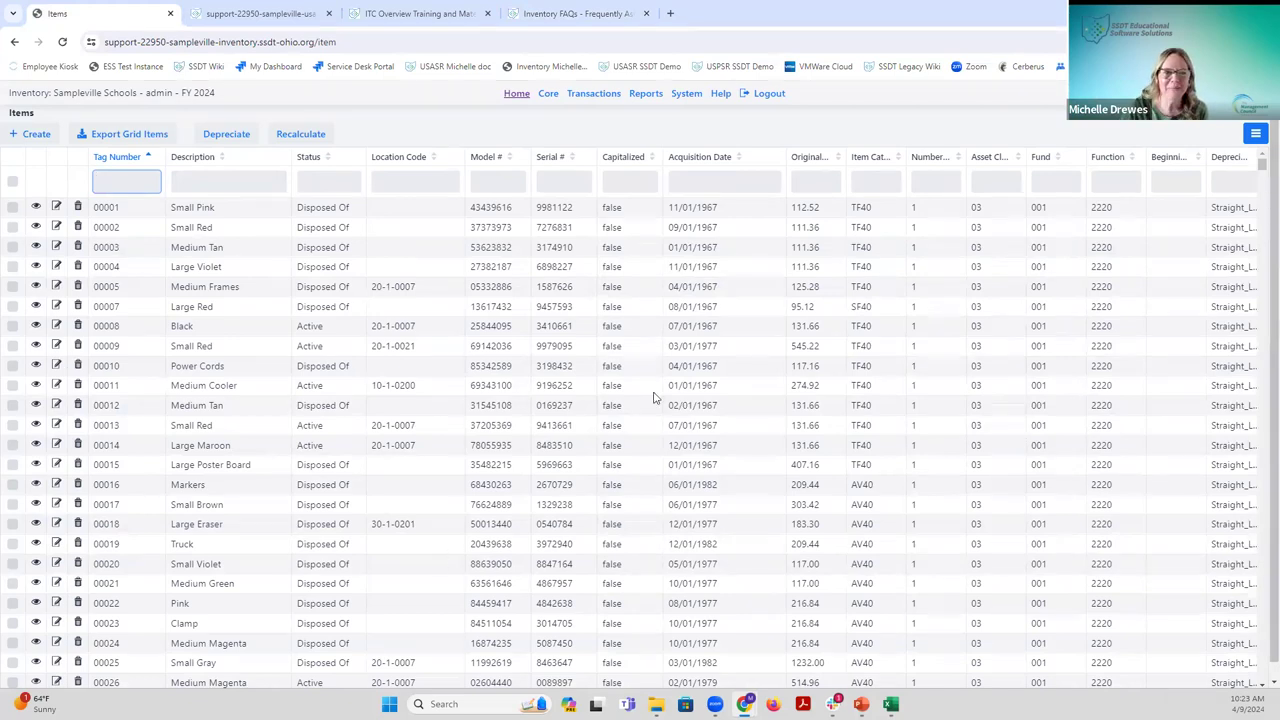
Open the Acquisitions transactions grid.
click(600, 94)
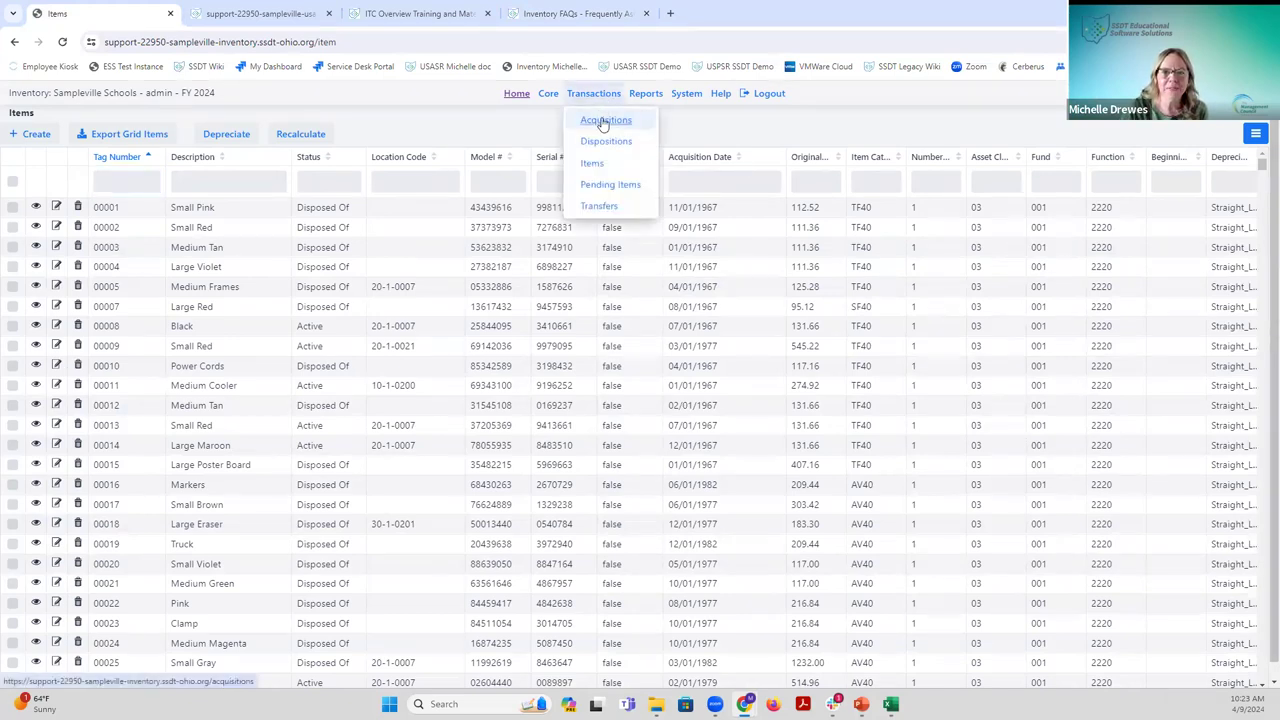
Open the Acquisitions grid and review the Acquisition Transactions slide in the PowerPoint presentation before returning to the grid.
click(603, 121)
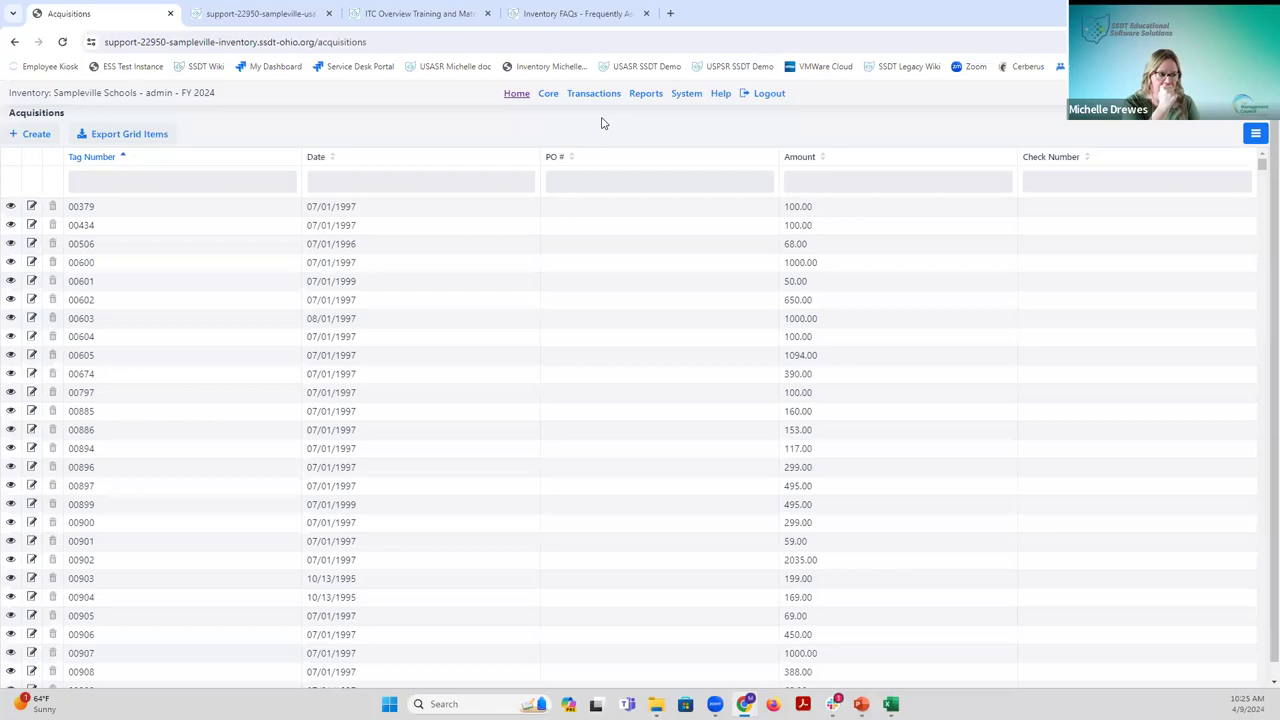
click(645, 93)
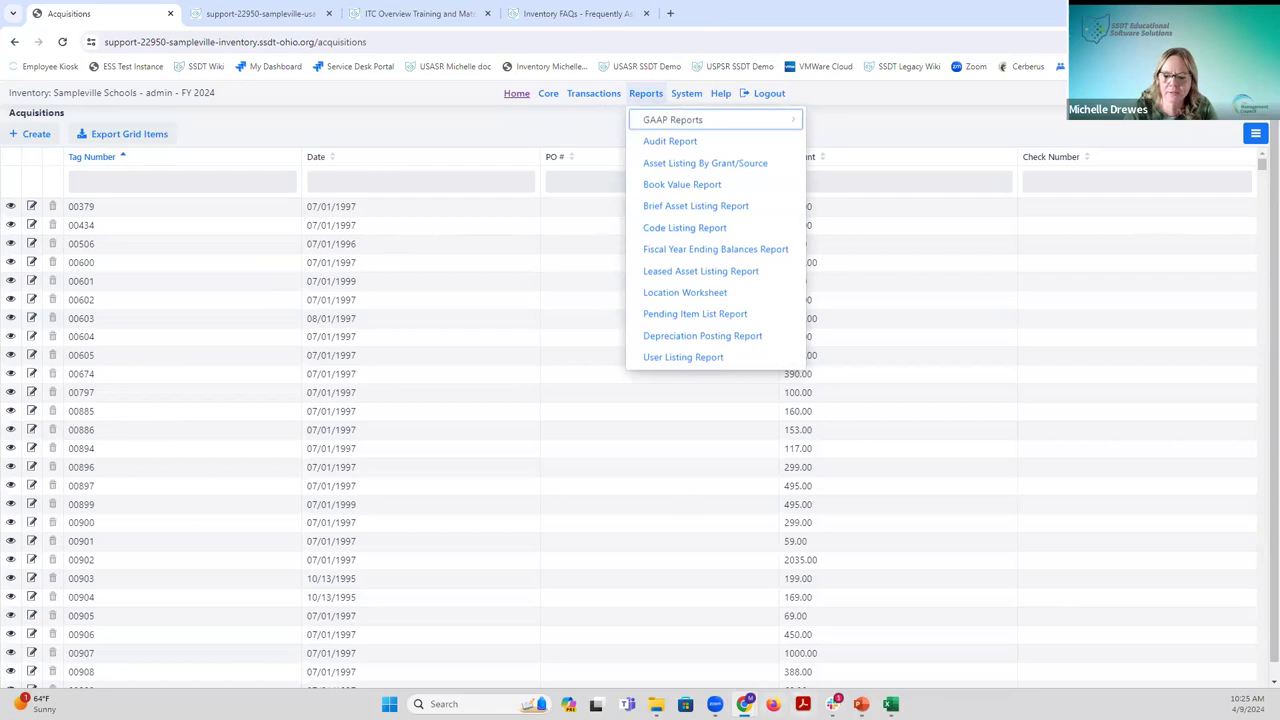
click(858, 625)
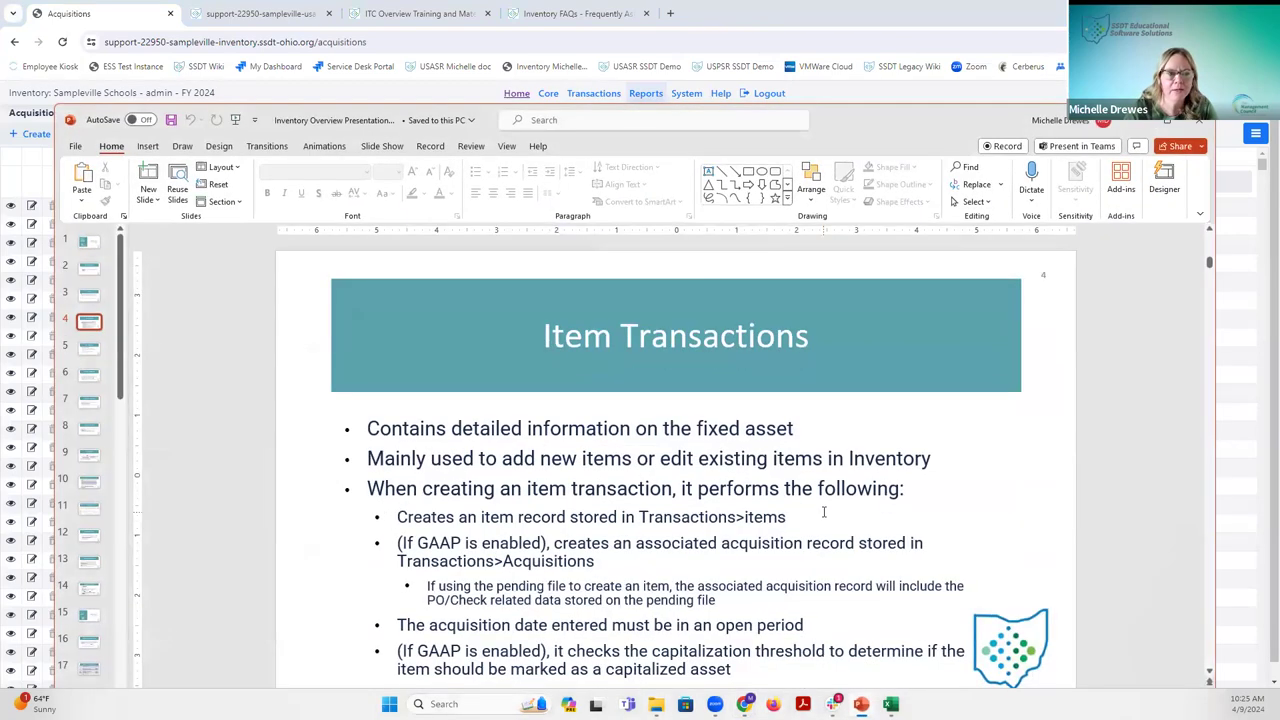
scroll(824, 512, down, 3)
scroll(824, 512, down, 3)
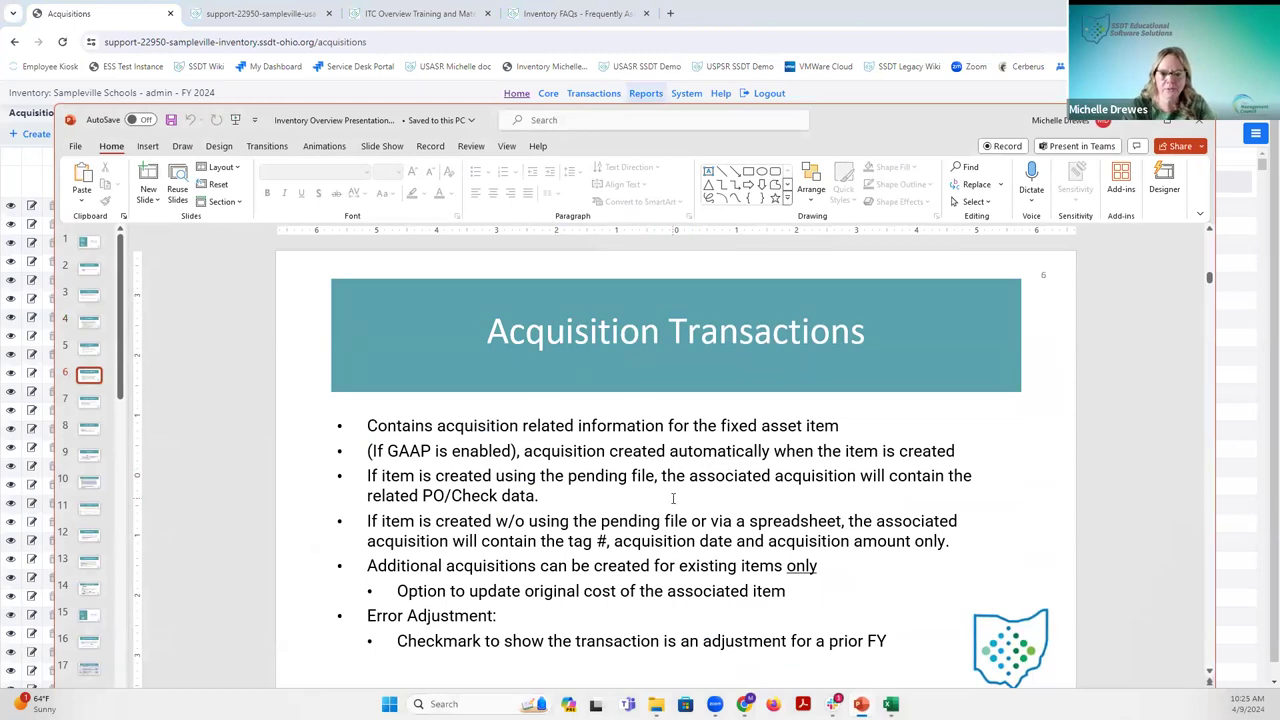
scroll(673, 498, down, 3)
scroll(673, 498, up, 3)
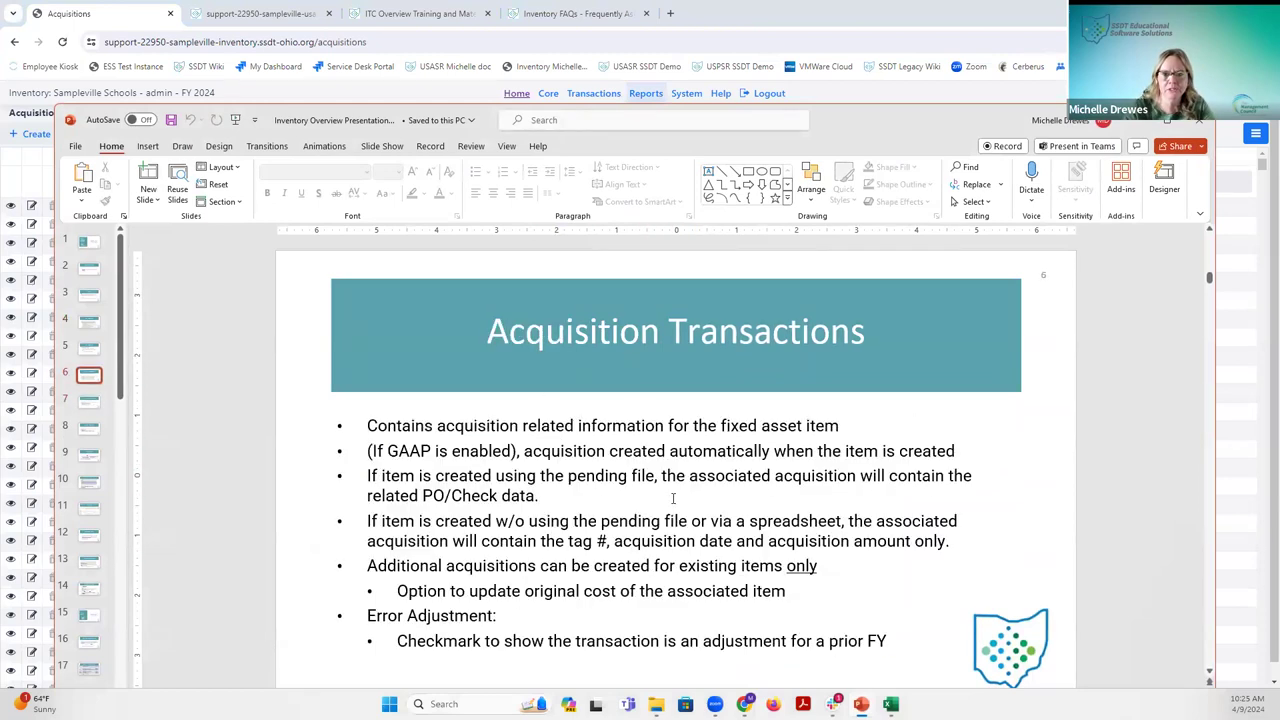
click(1138, 124)
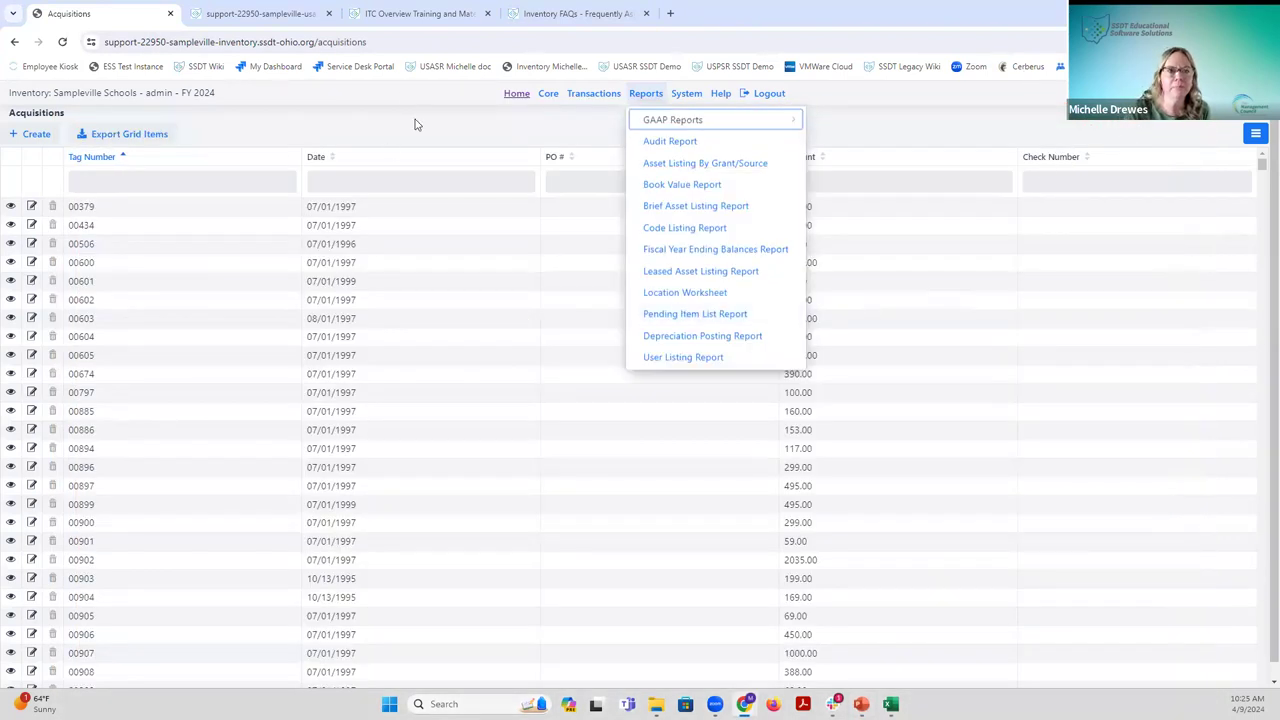
click(417, 124)
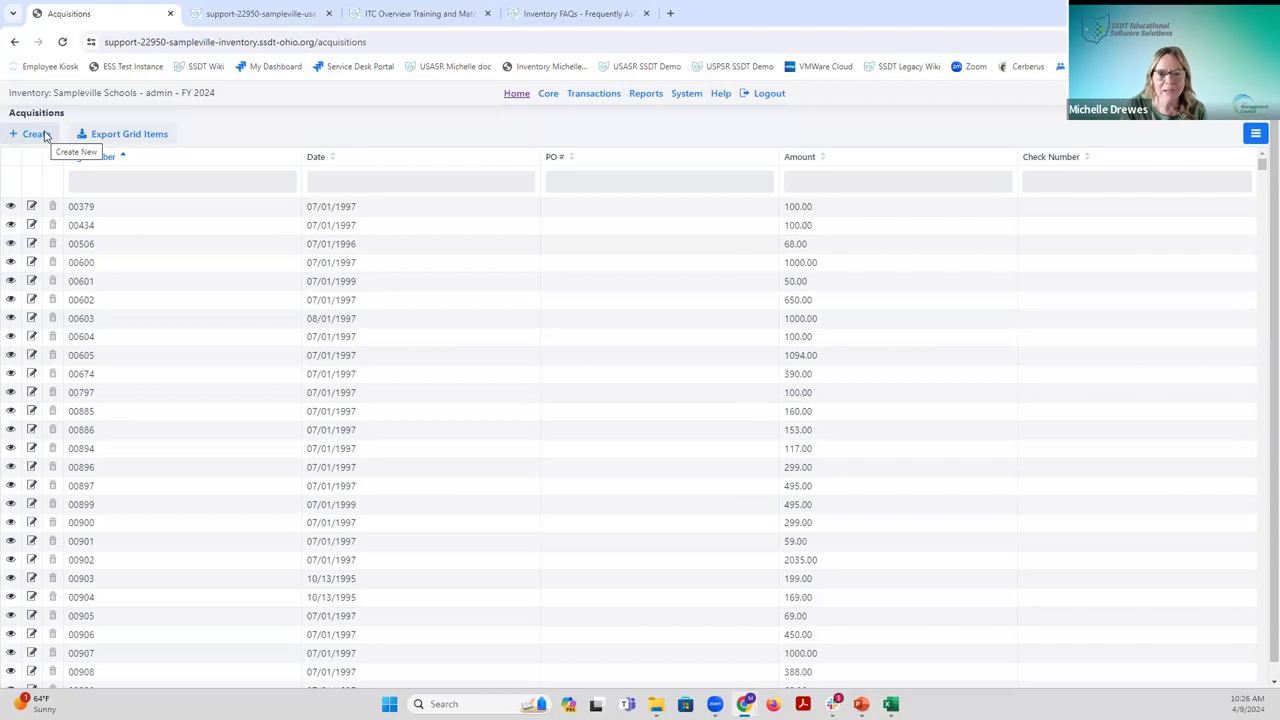
Show the Items grid and go back to the Acquisitions grid.
mouse_move(598, 100)
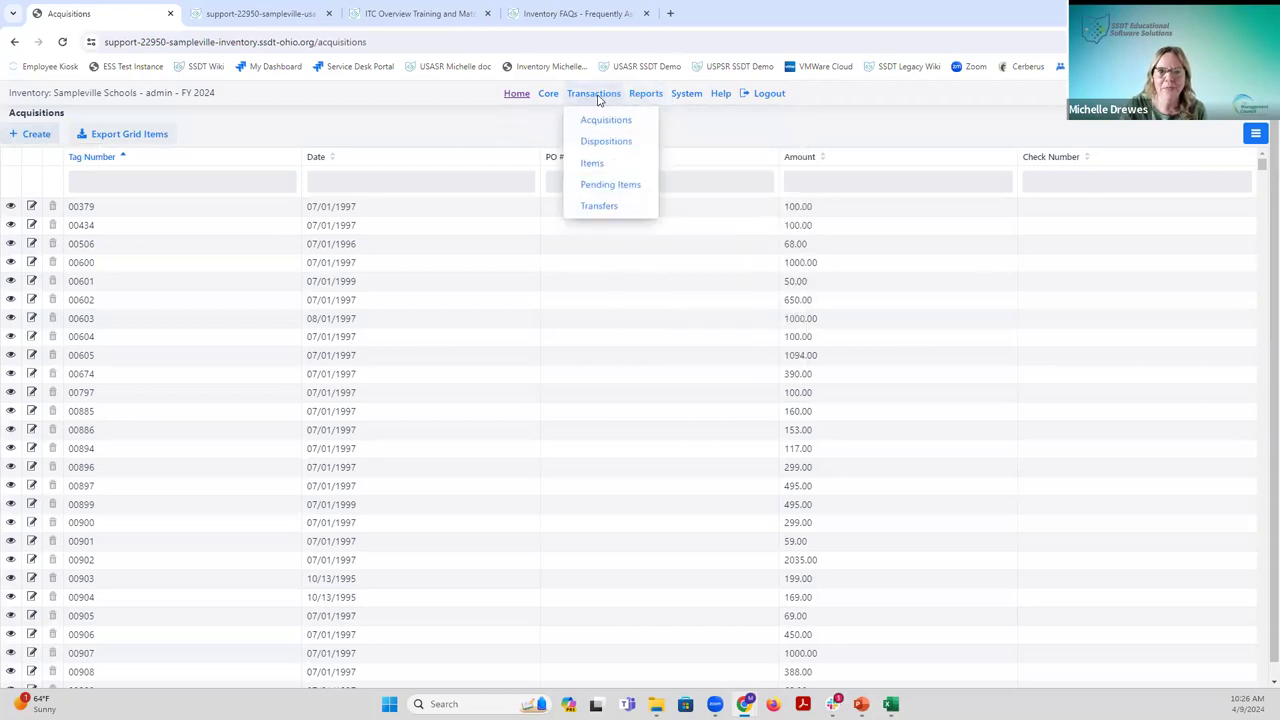
click(592, 163)
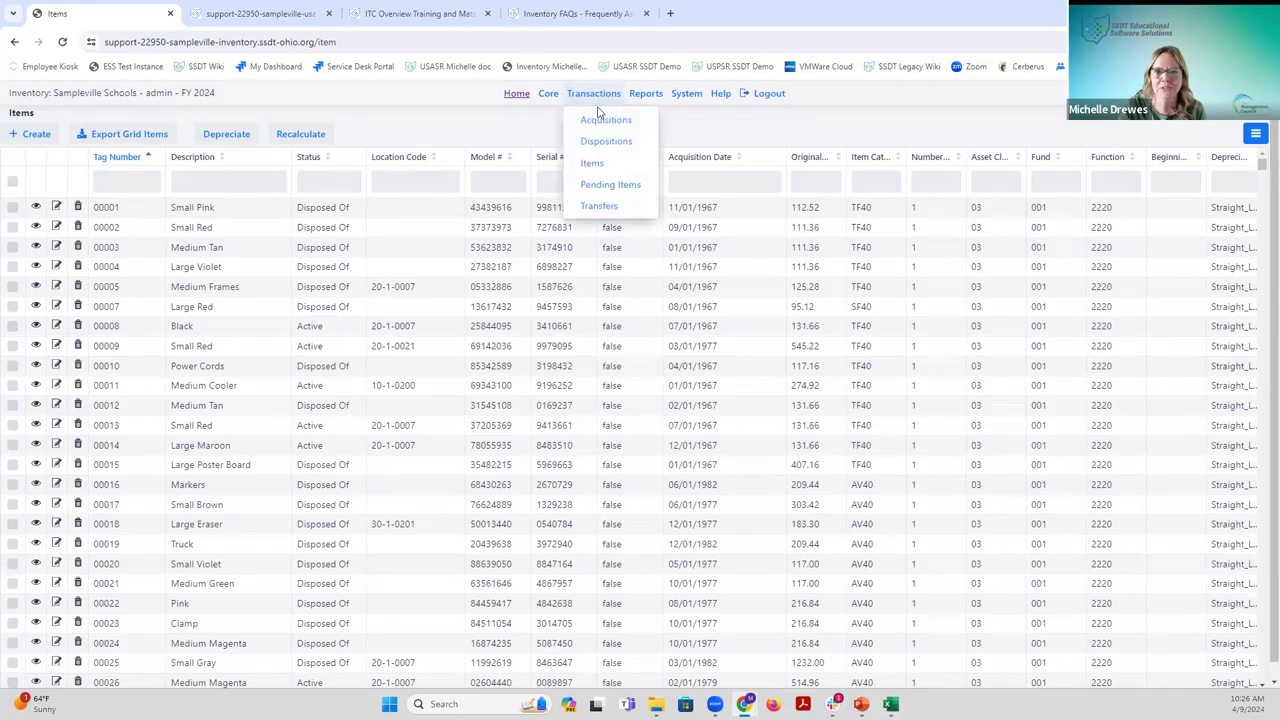
click(598, 124)
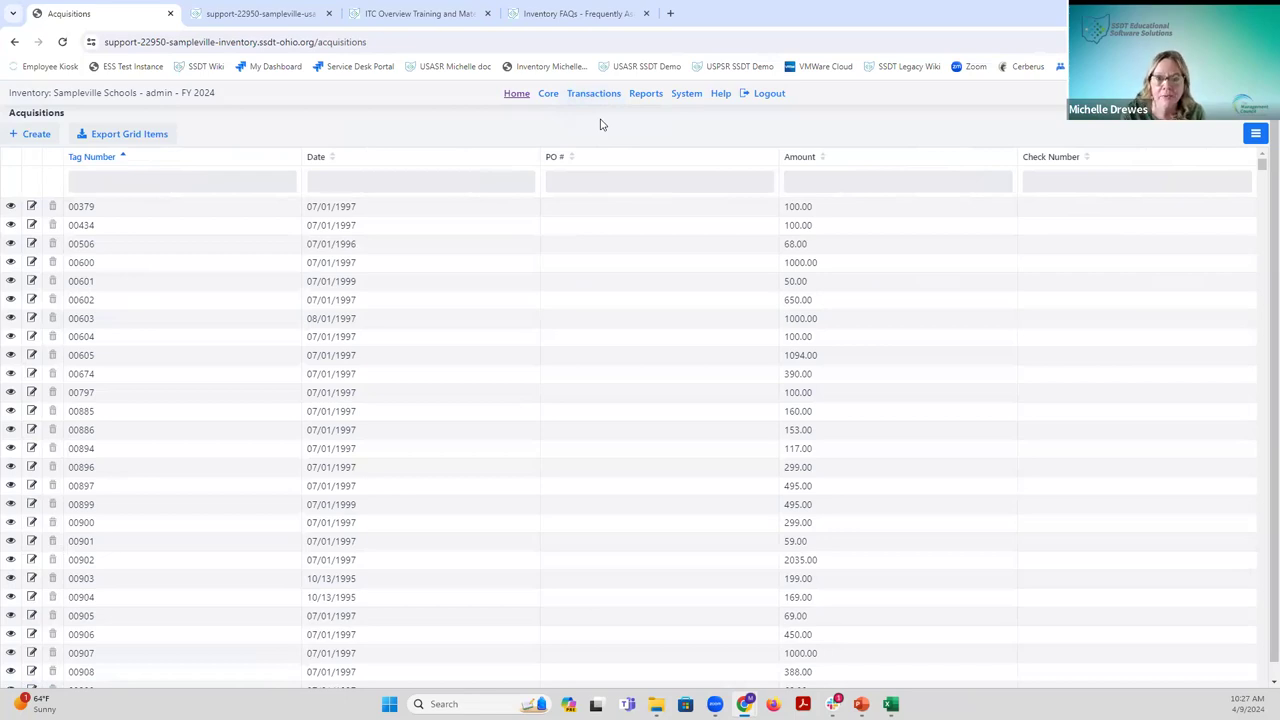
click(585, 95)
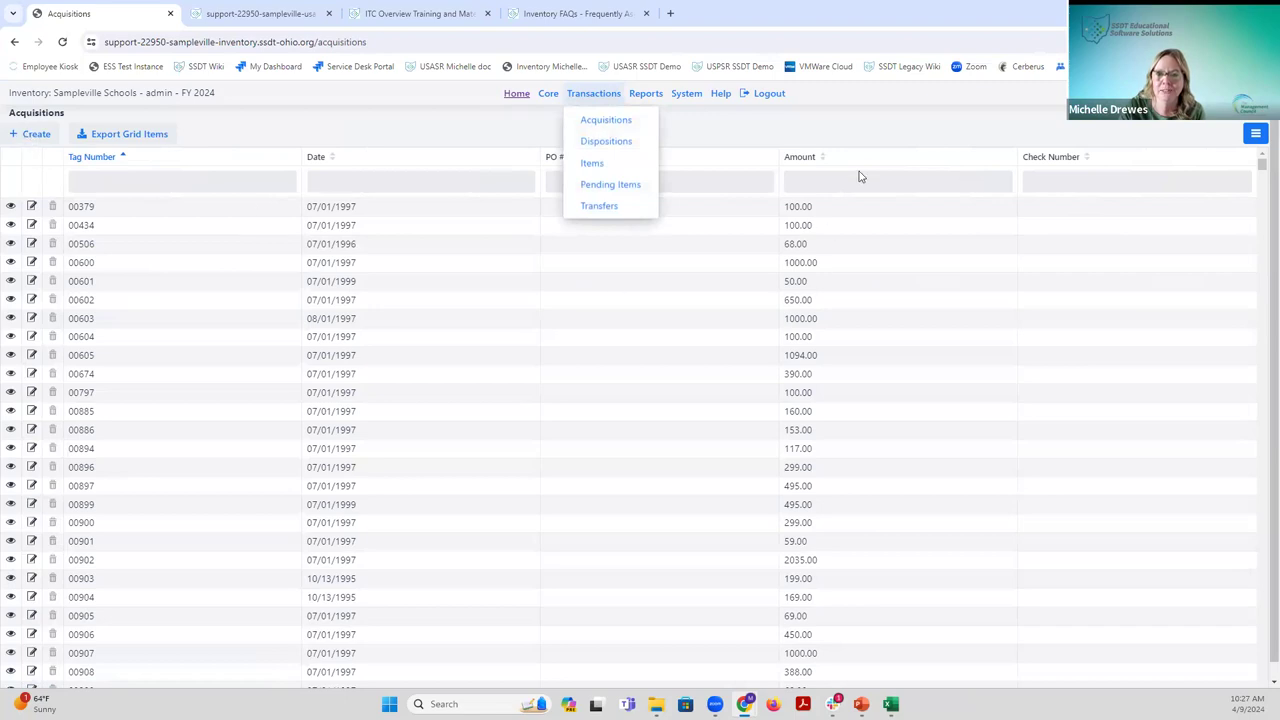
click(737, 131)
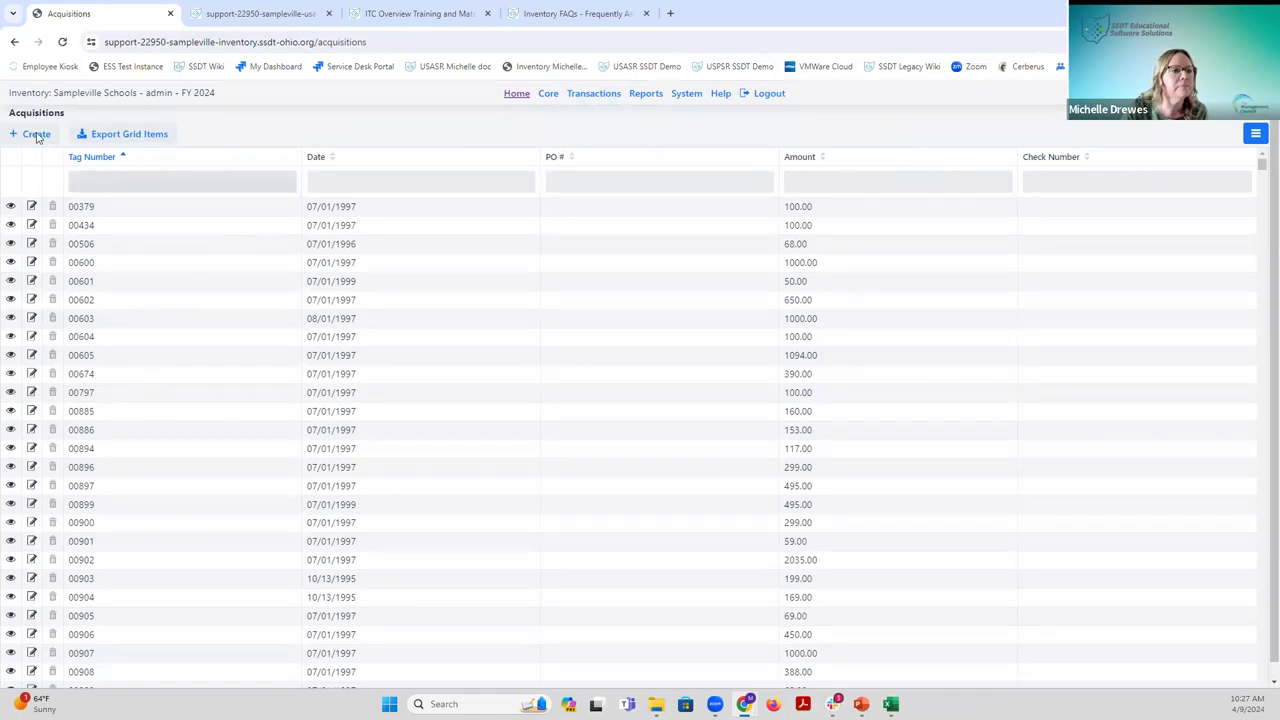
Filter the acquisitions by tag number 12126 and view the matching acquisition record's details.
click(104, 179)
text(1212)
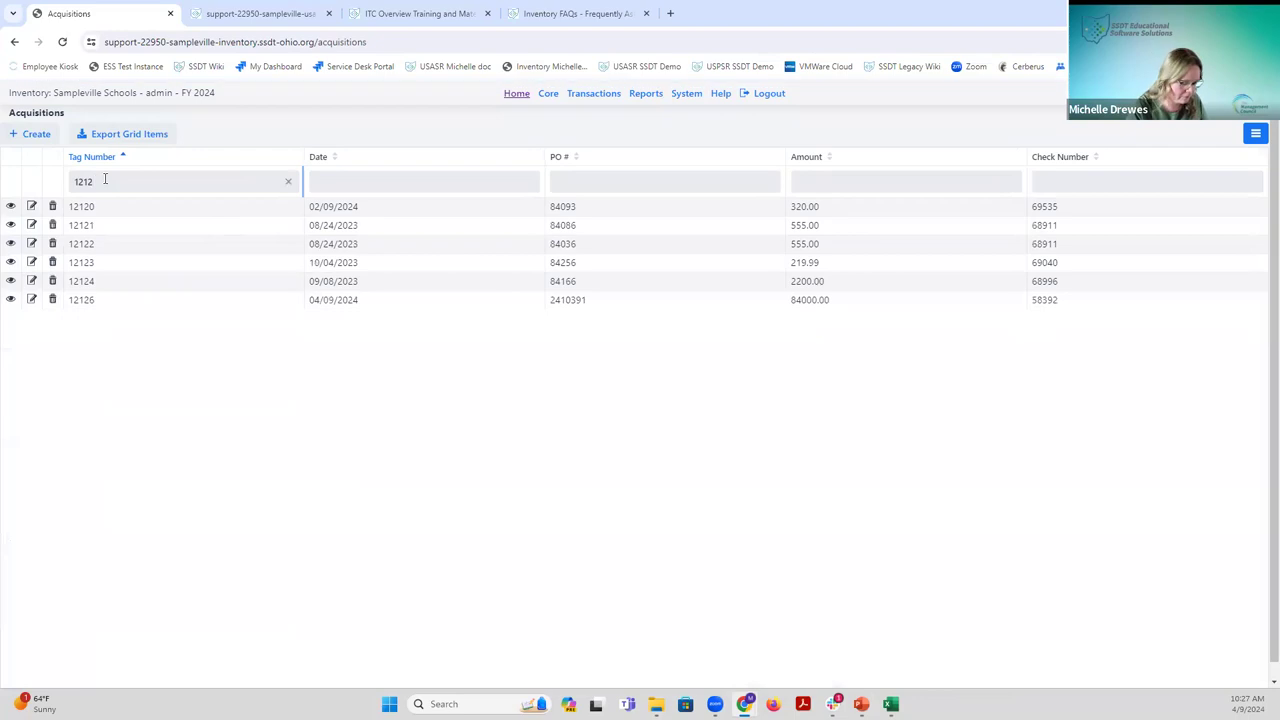
text(6)
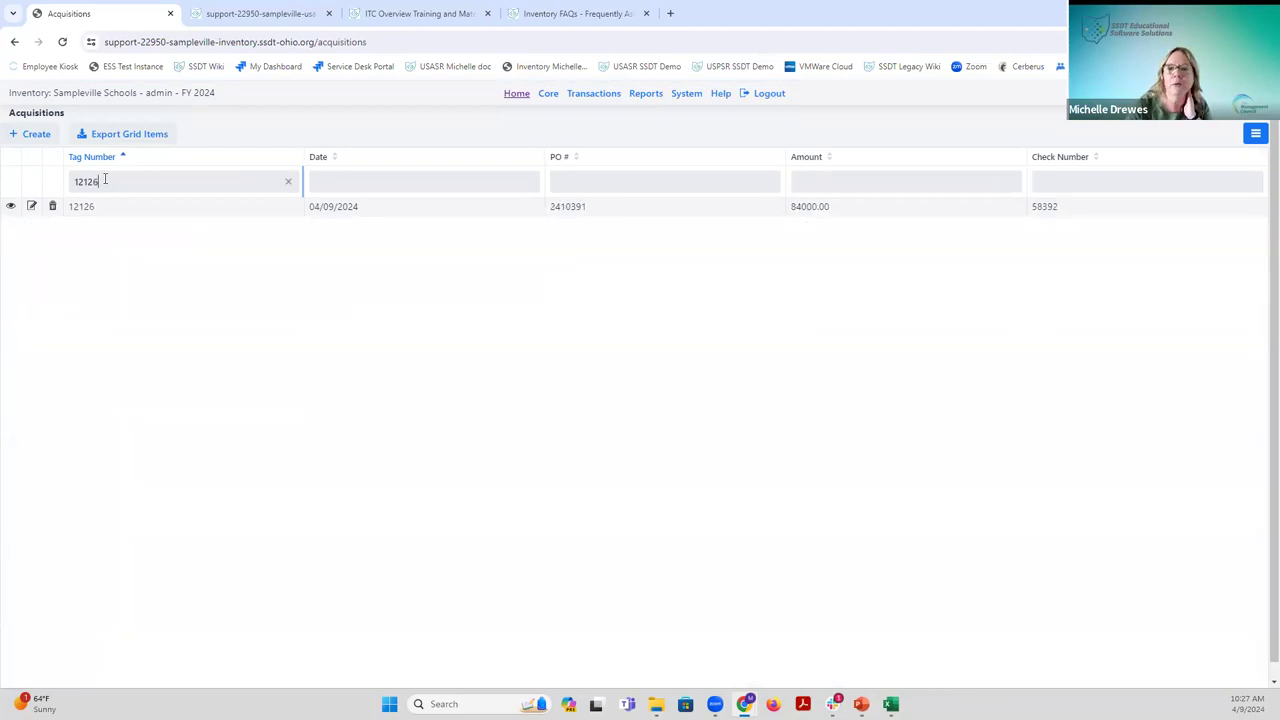
click(11, 207)
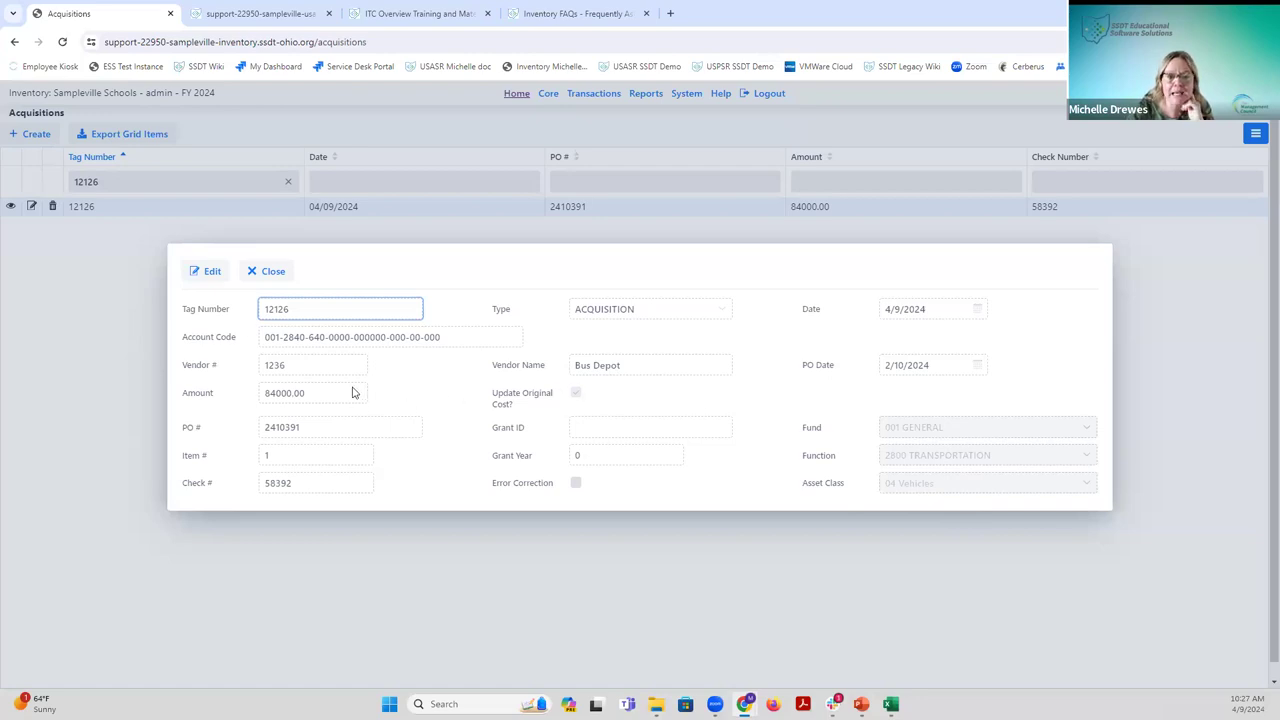
click(268, 274)
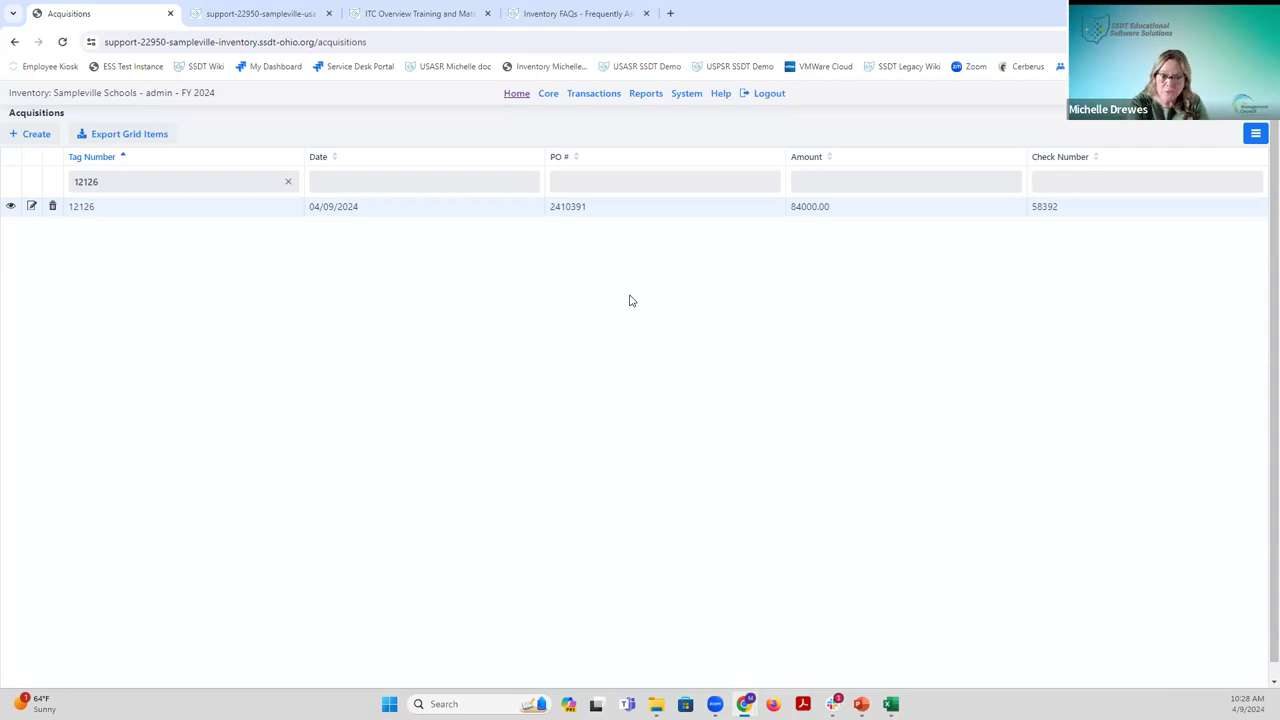
Start a new acquisition for tag number 12126 with an amount of 1000.
click(37, 134)
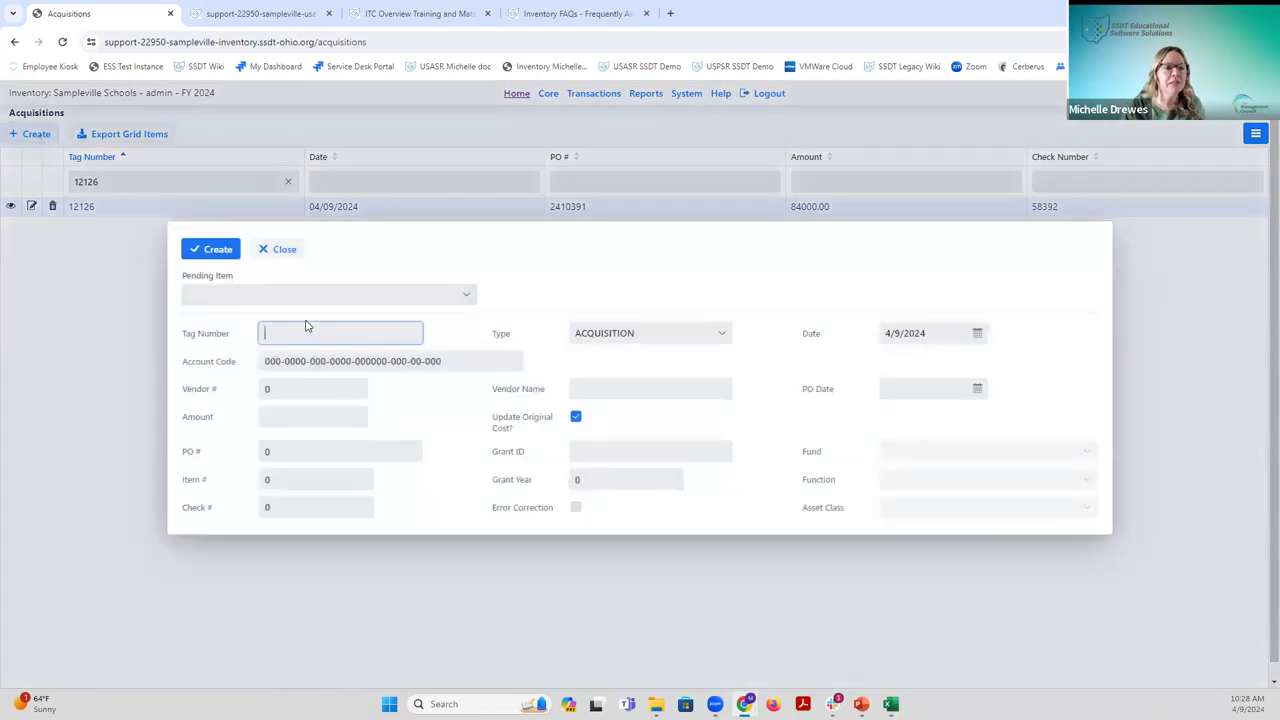
text(12126)
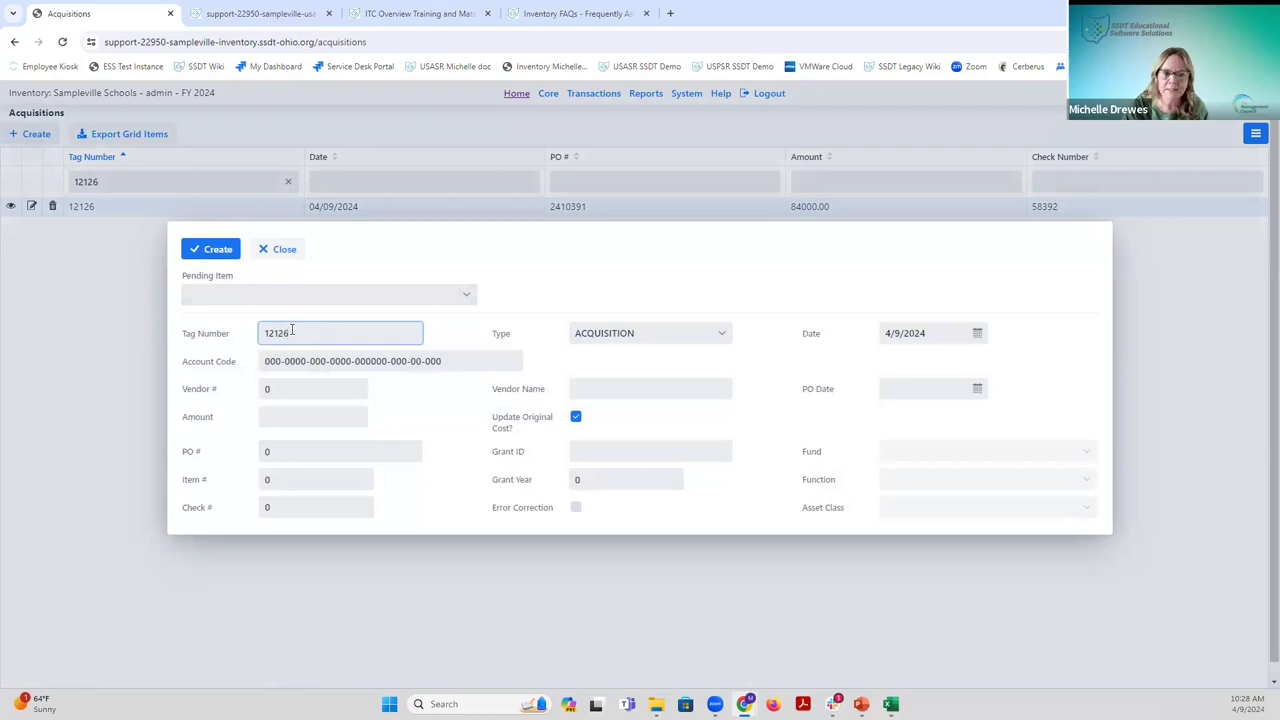
key(Tab)
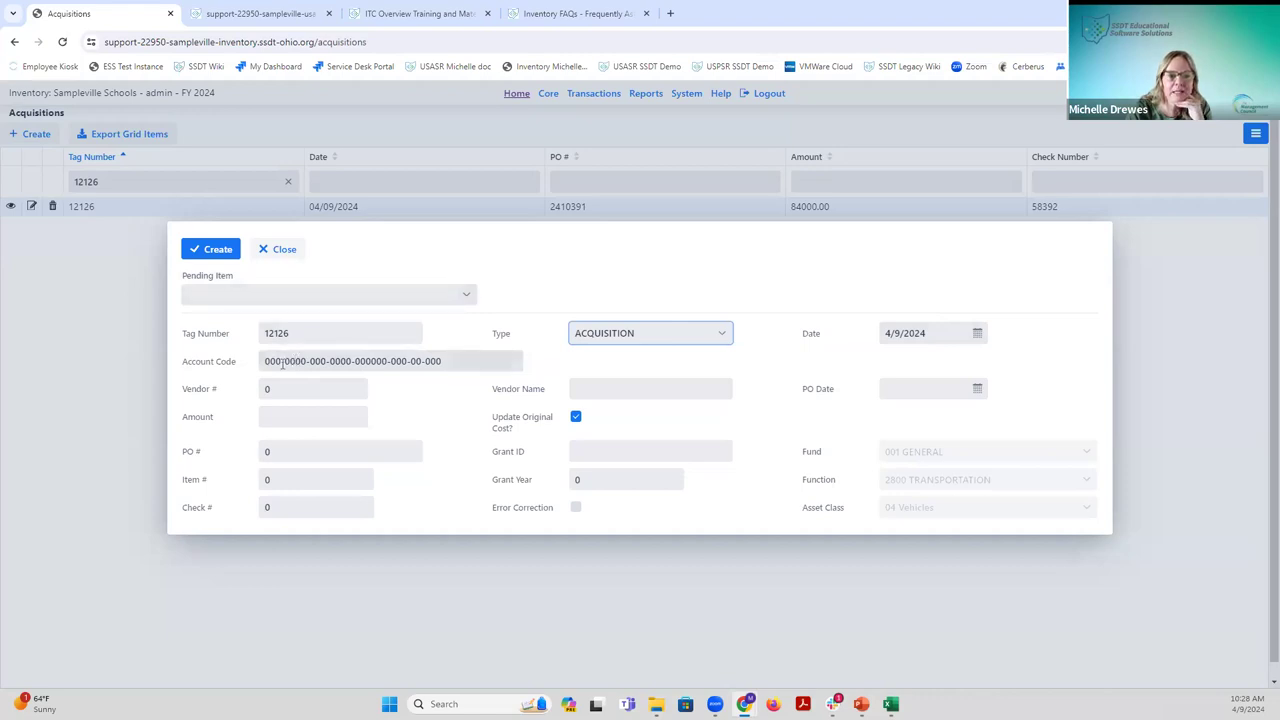
click(330, 416)
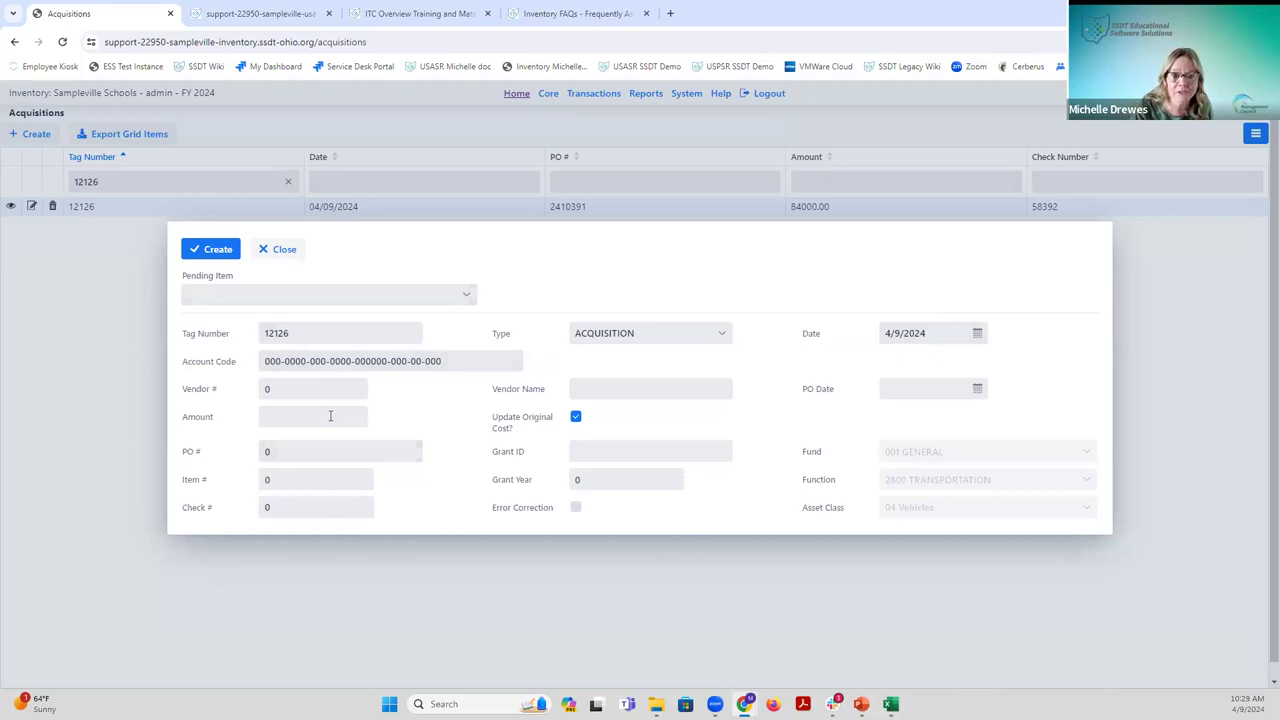
text(1000)
key(Tab)
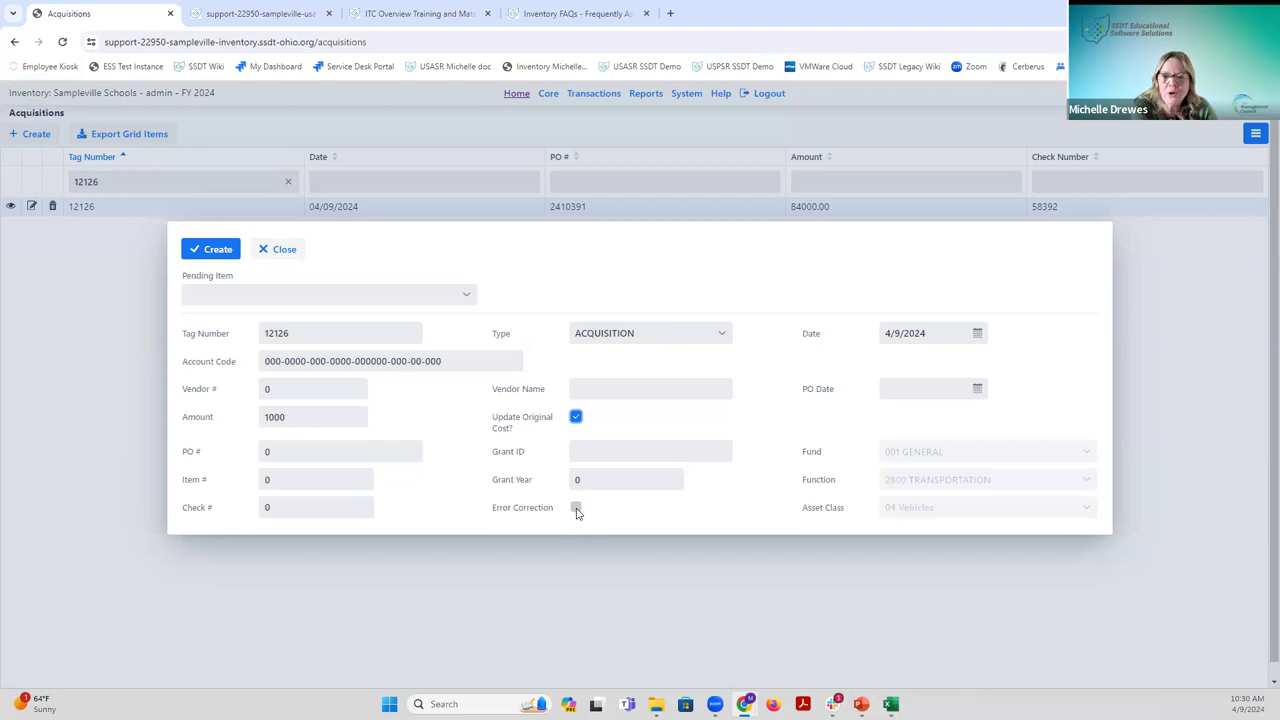
Mark the new acquisition as an error correction, create it and close its record.
click(576, 509)
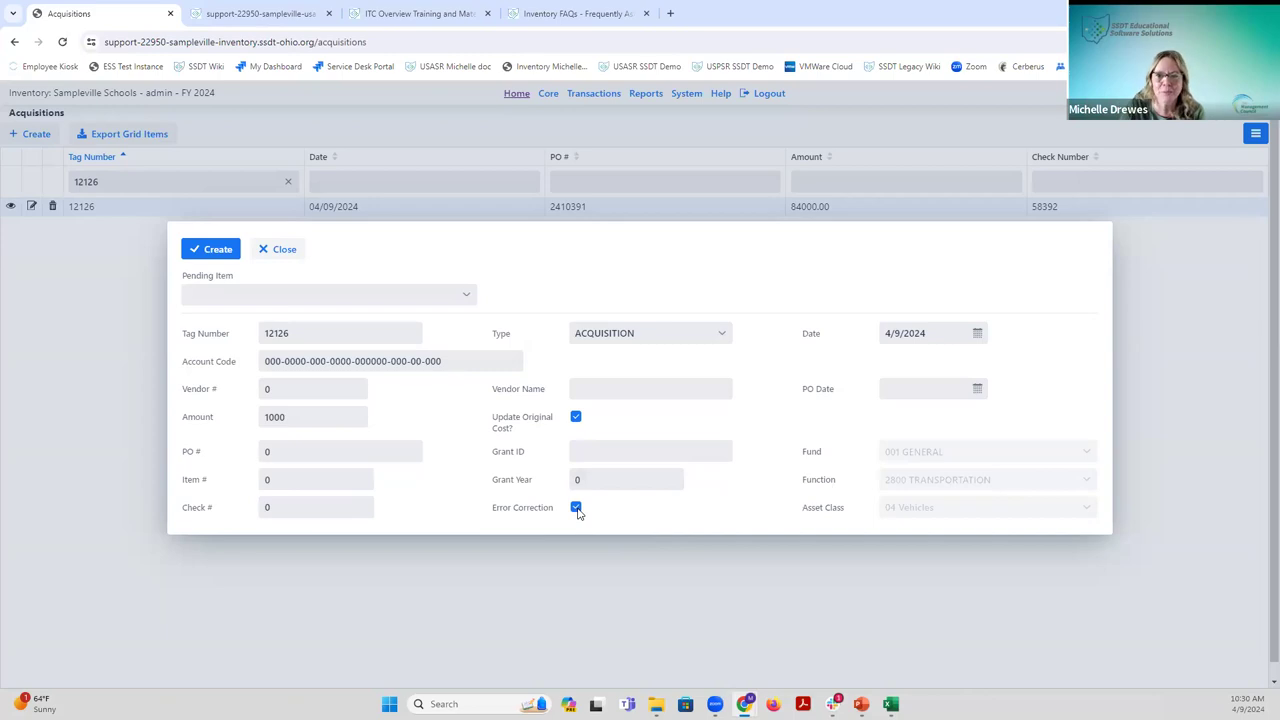
click(213, 252)
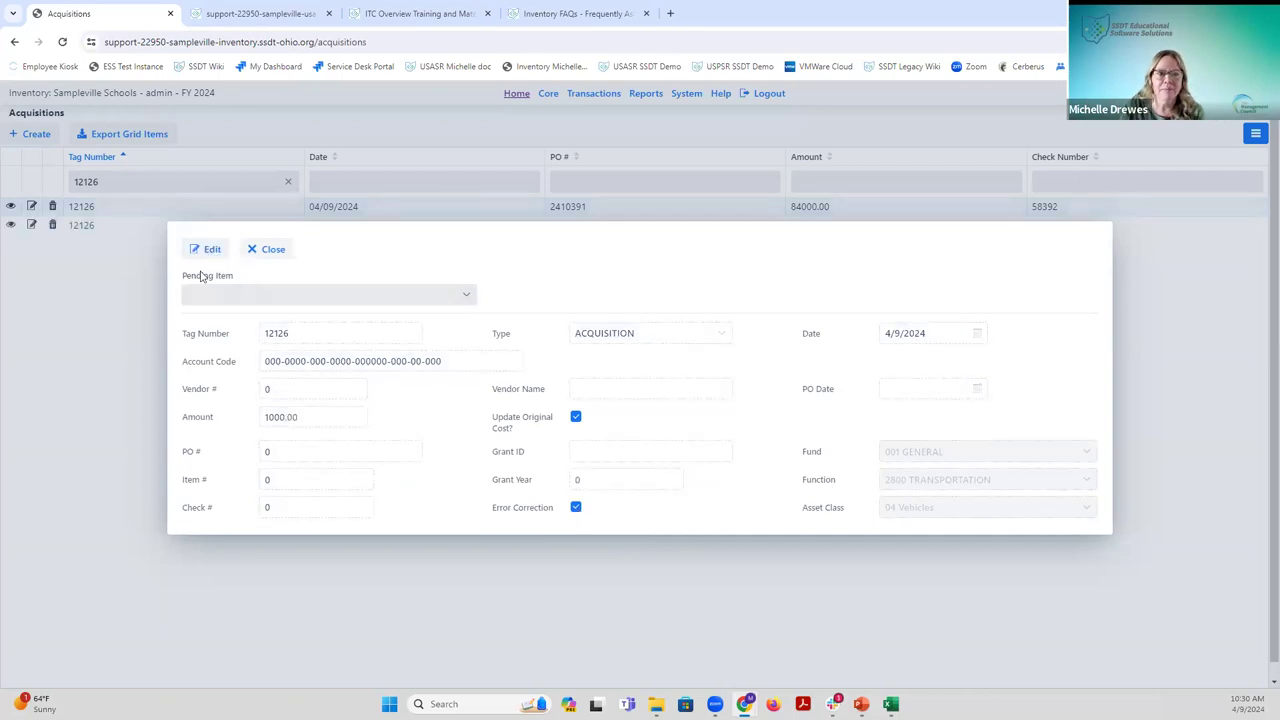
click(265, 252)
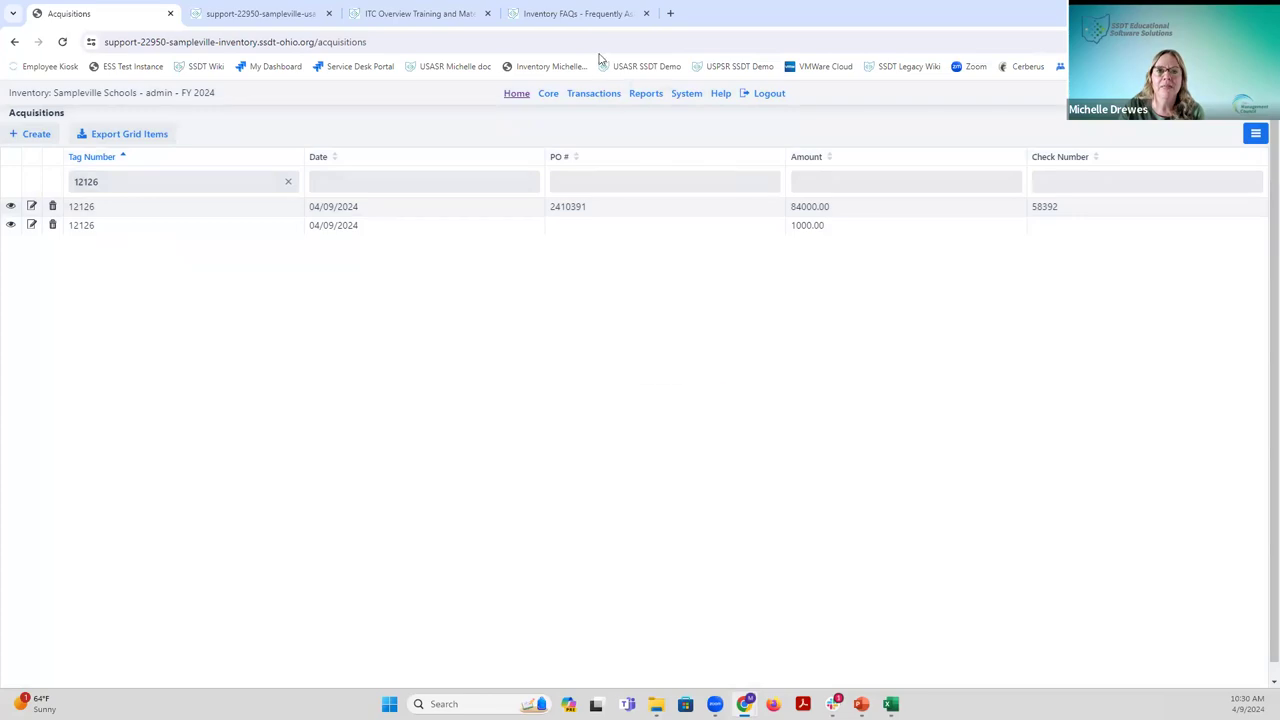
Look up tag number 12126 in the Items grid to check its original cost, and clear the filter.
click(598, 94)
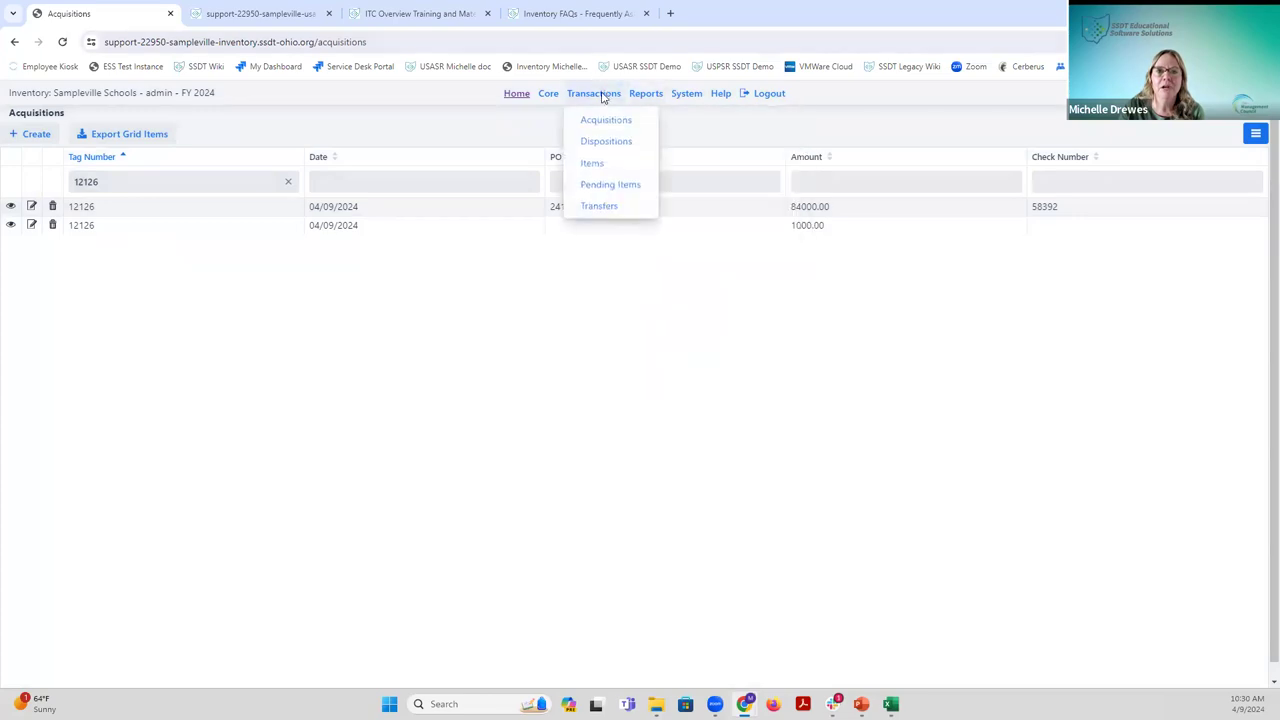
click(591, 164)
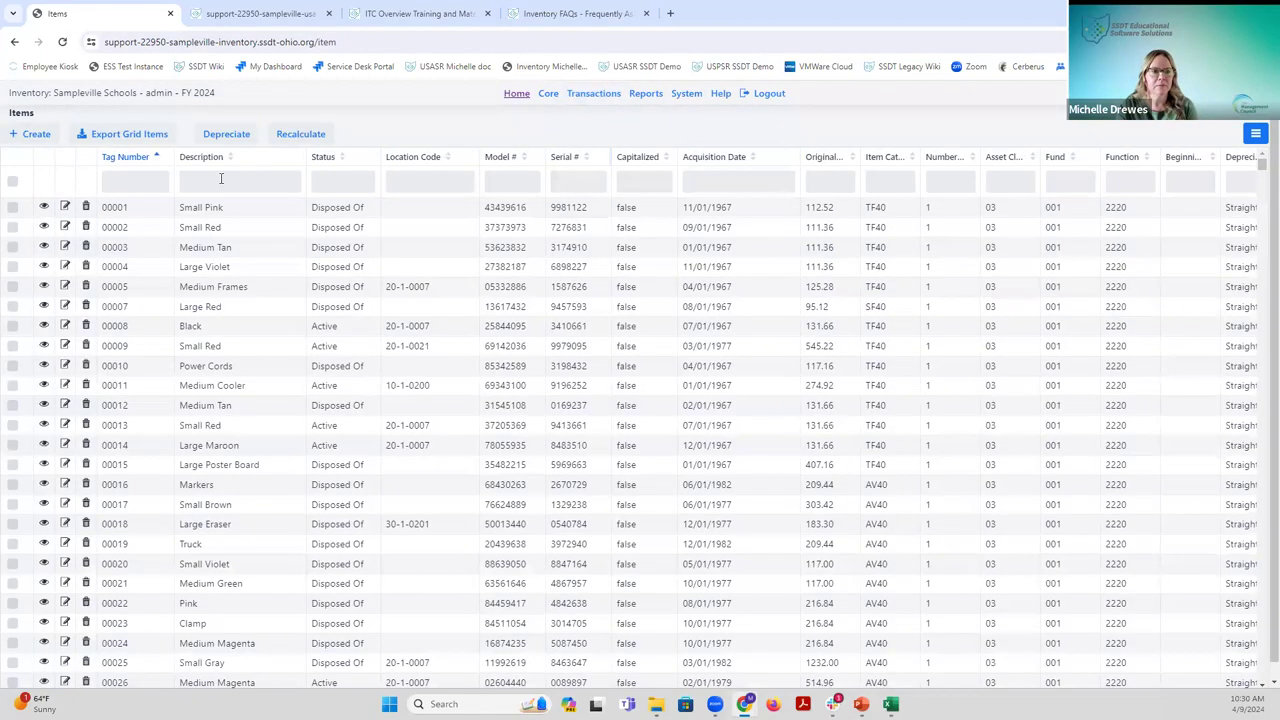
text(12126)
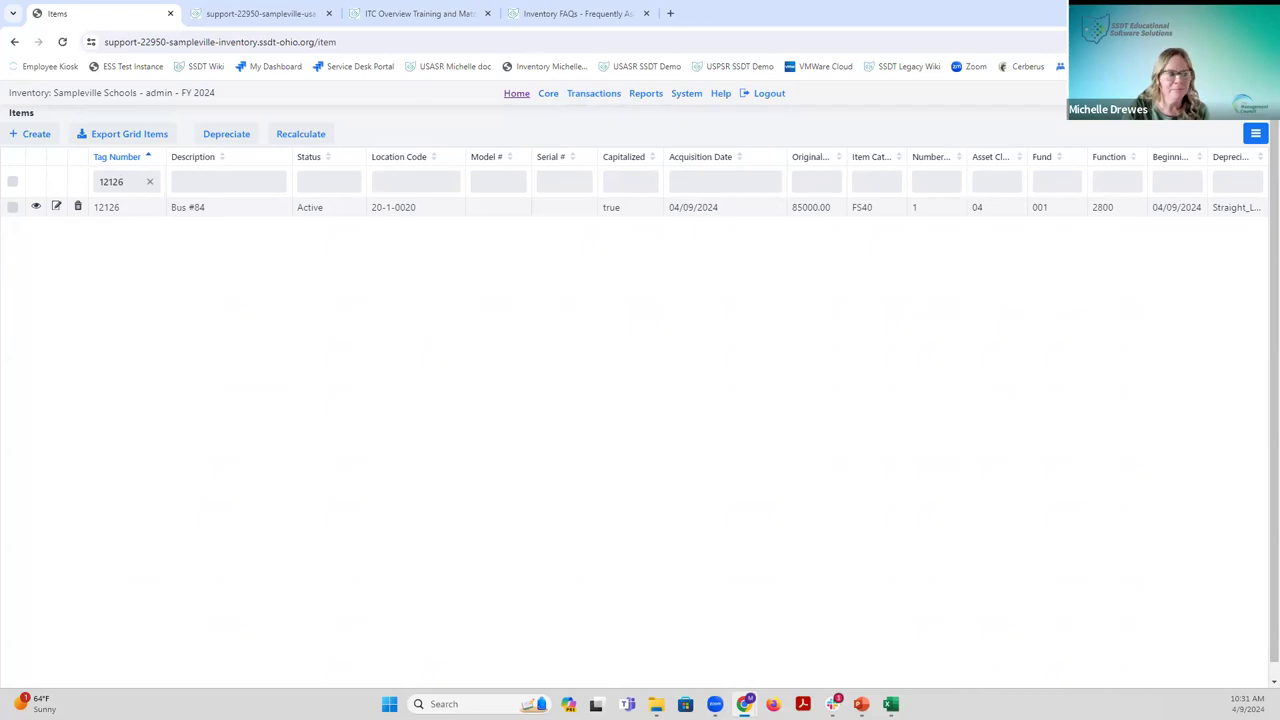
click(150, 185)
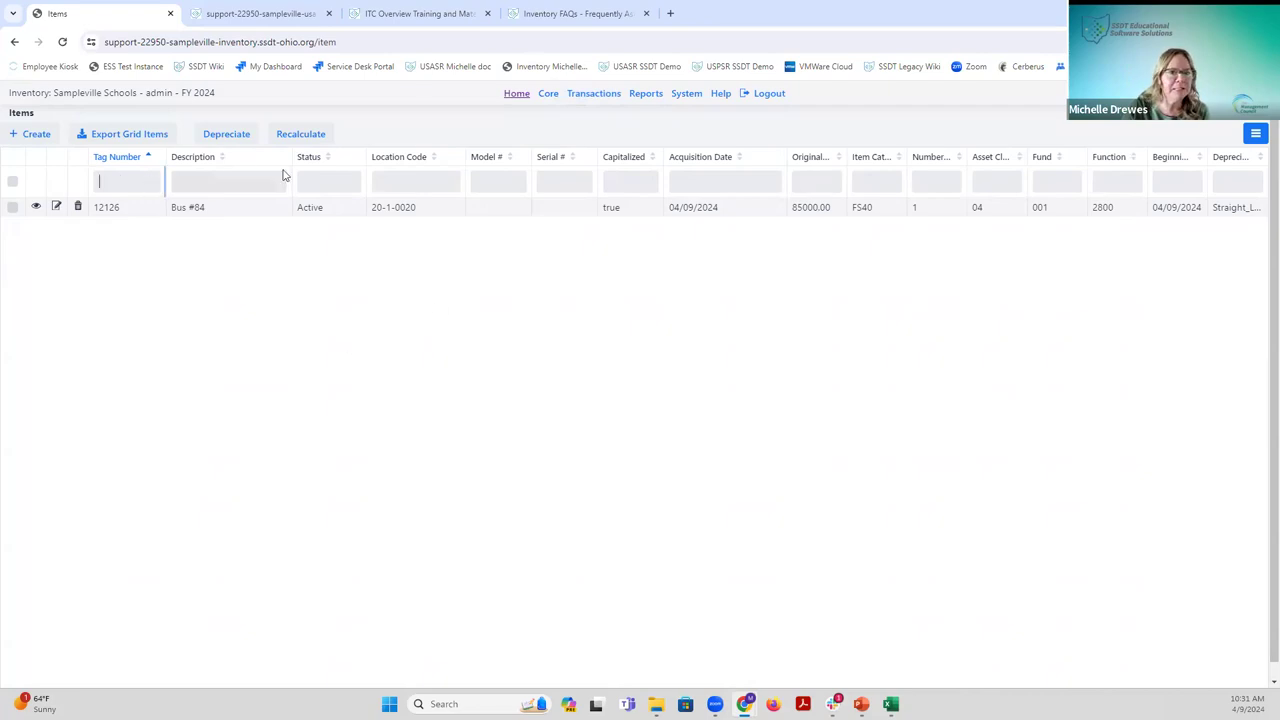
Review the Acquisitions section of the Inventory FAQs wiki page and return to the Items grid.
click(588, 93)
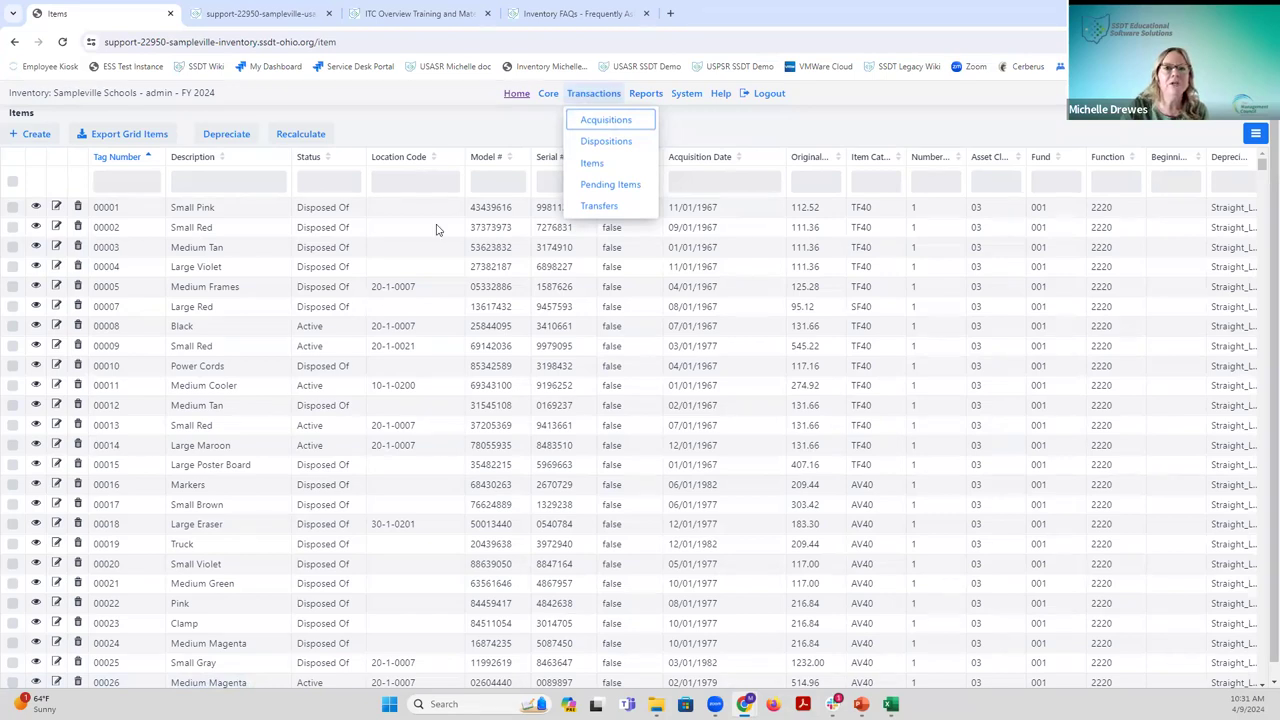
click(561, 14)
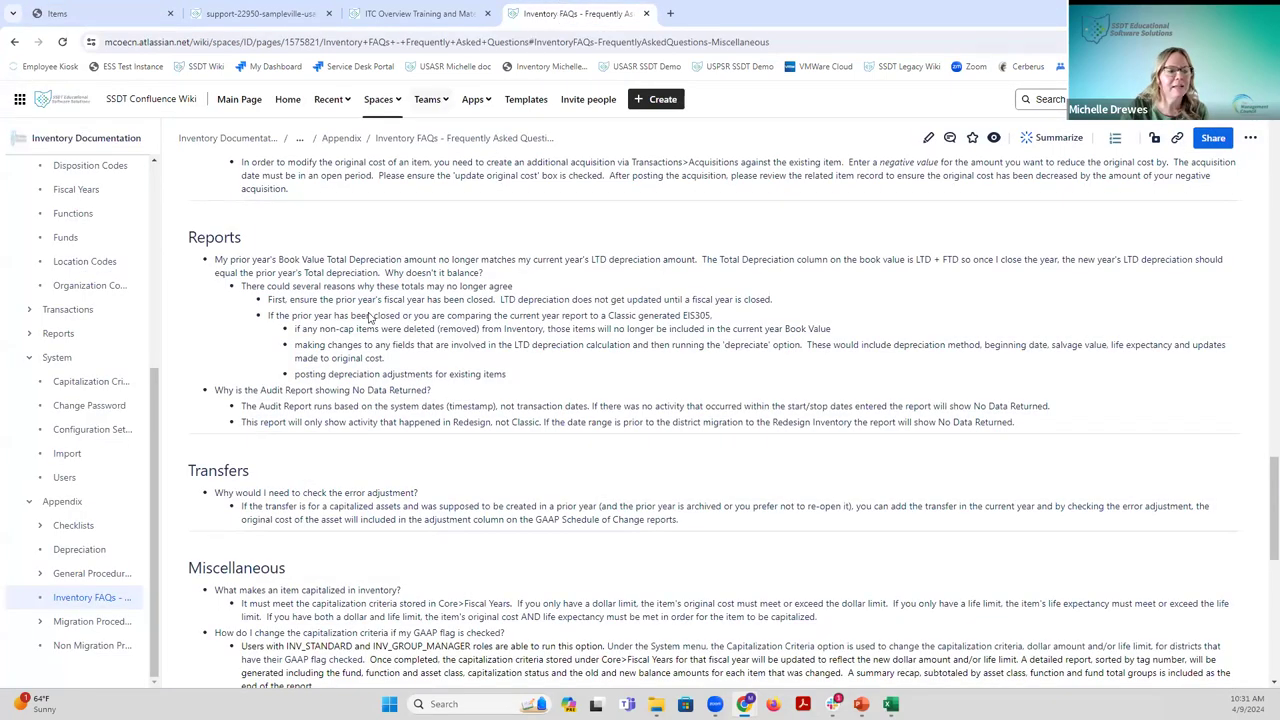
scroll(318, 548, up, 15)
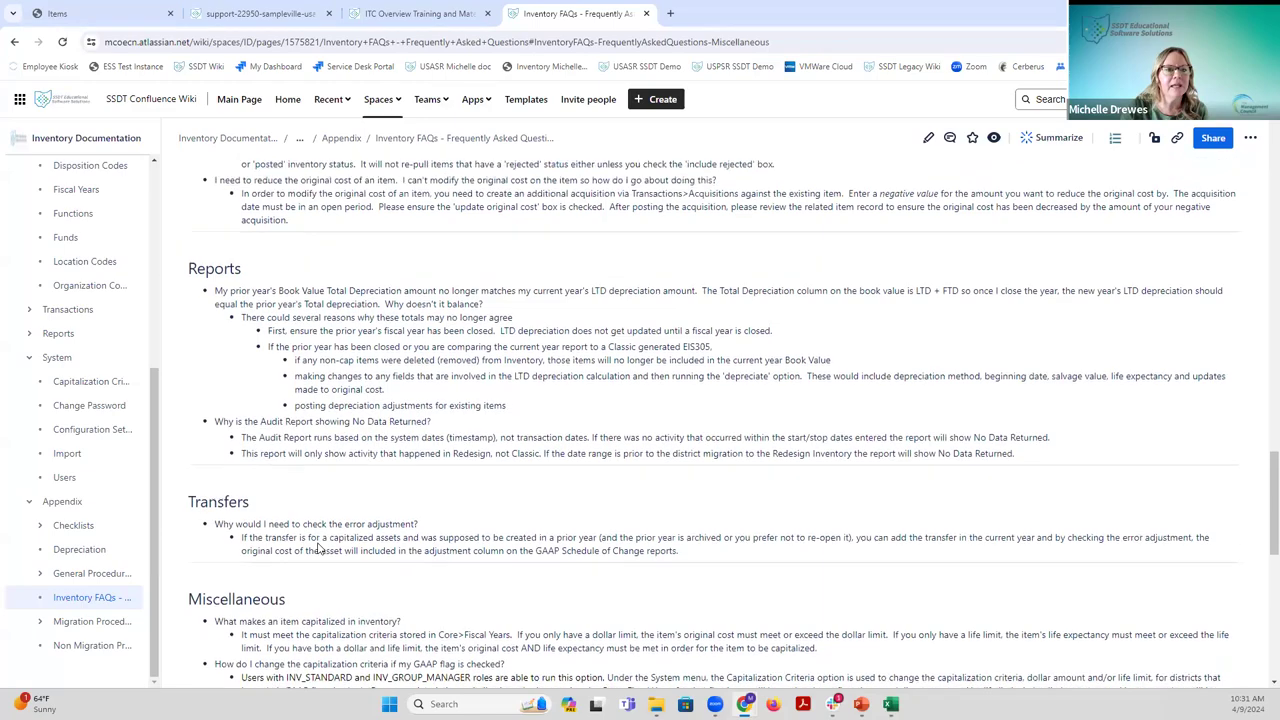
scroll(318, 548, up, 10)
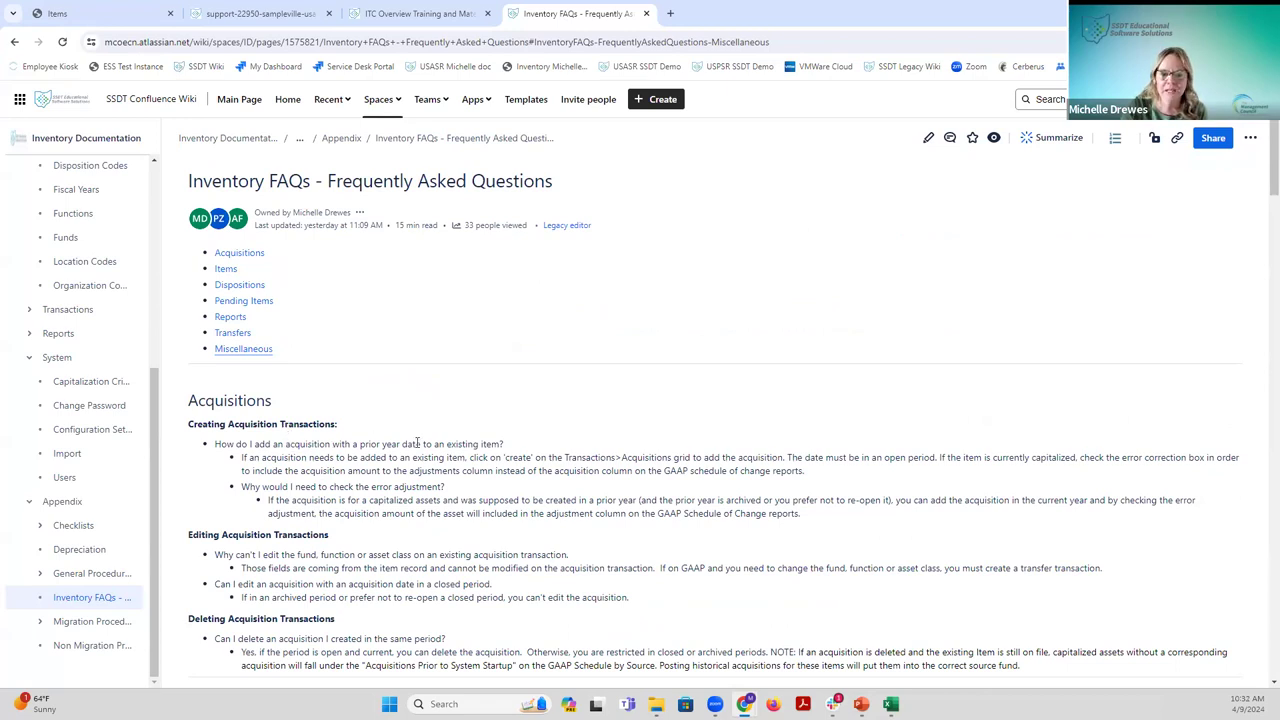
scroll(418, 443, down, 2)
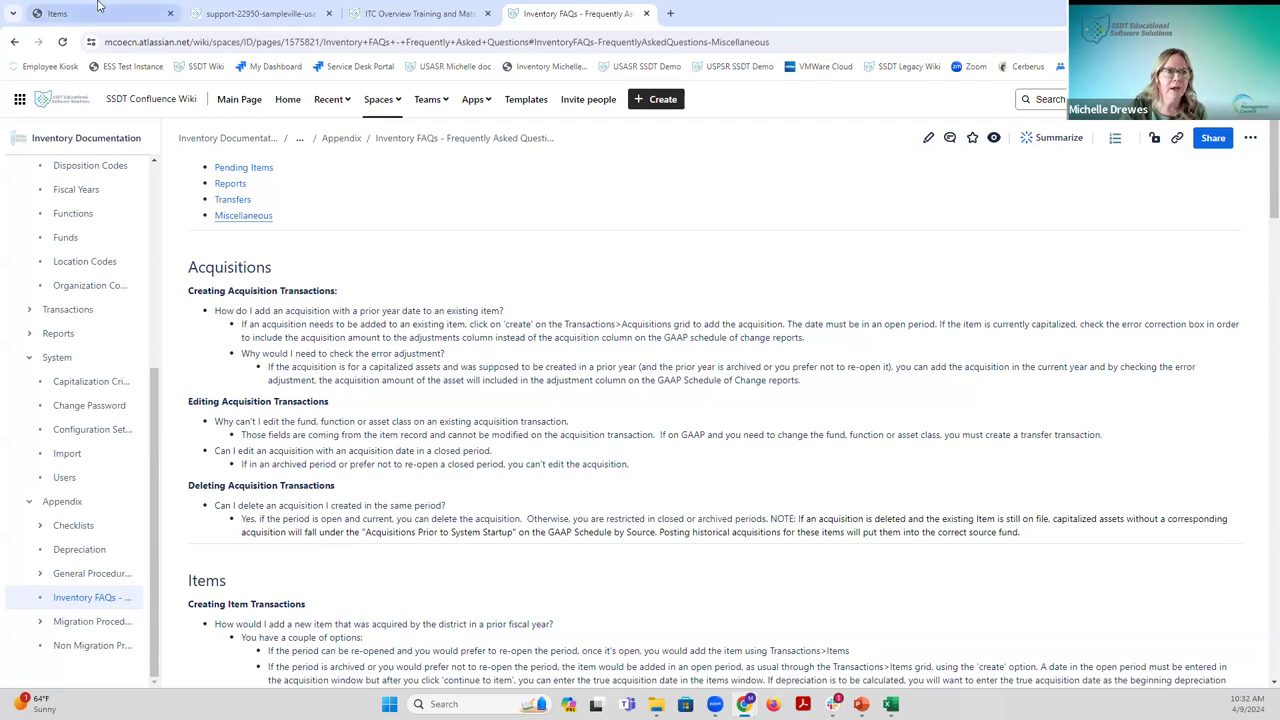
mouse_move(107, 15)
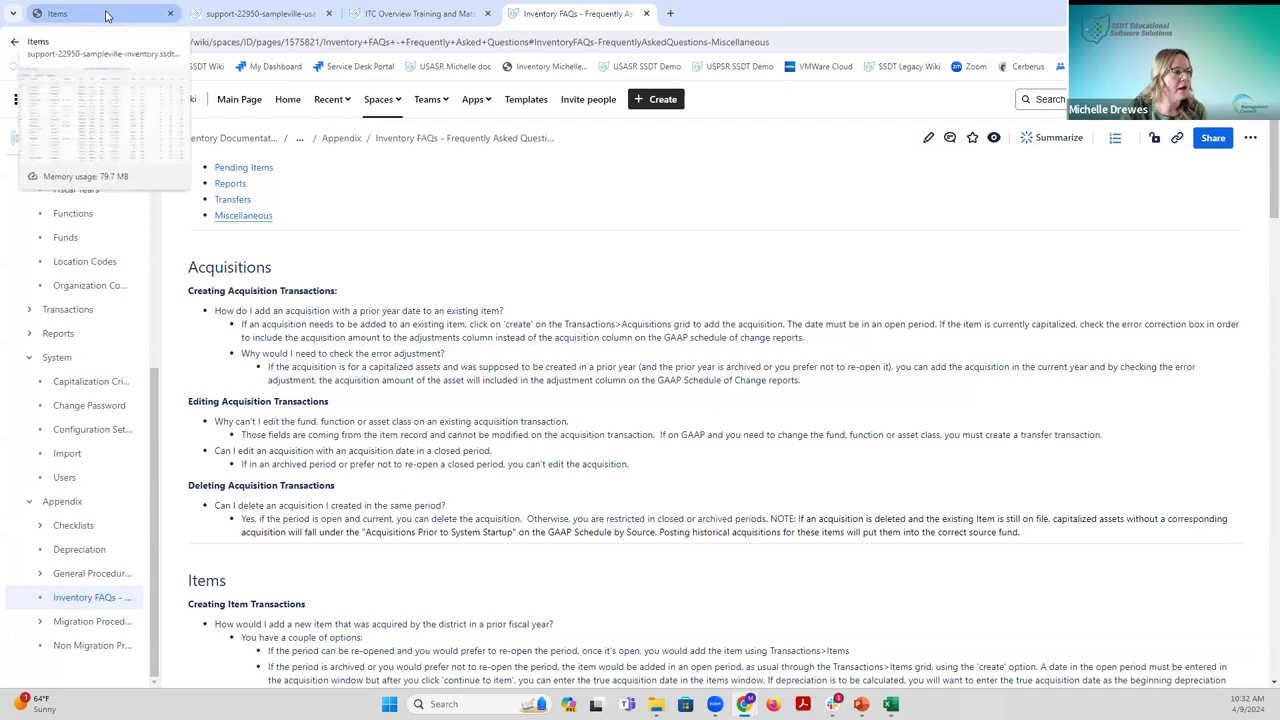
click(107, 15)
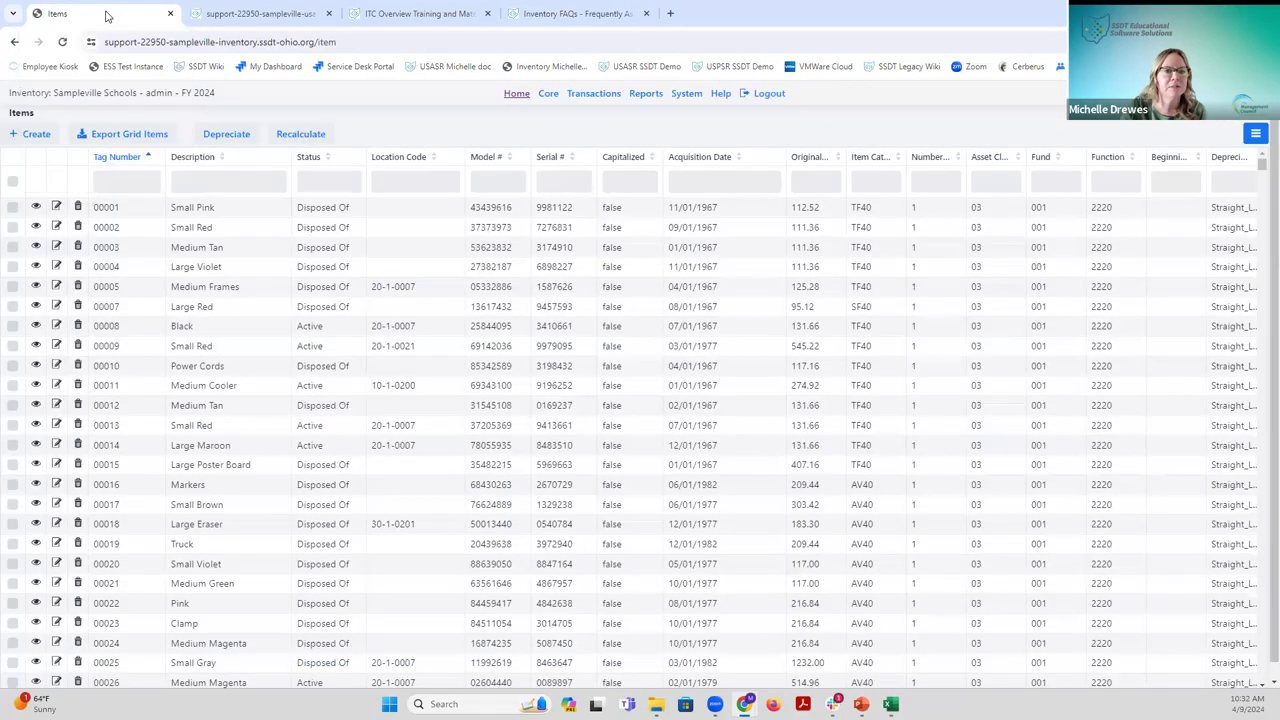
Open the Dispositions grid, look up tag number 12126 in it, and clear the filter.
mouse_move(598, 98)
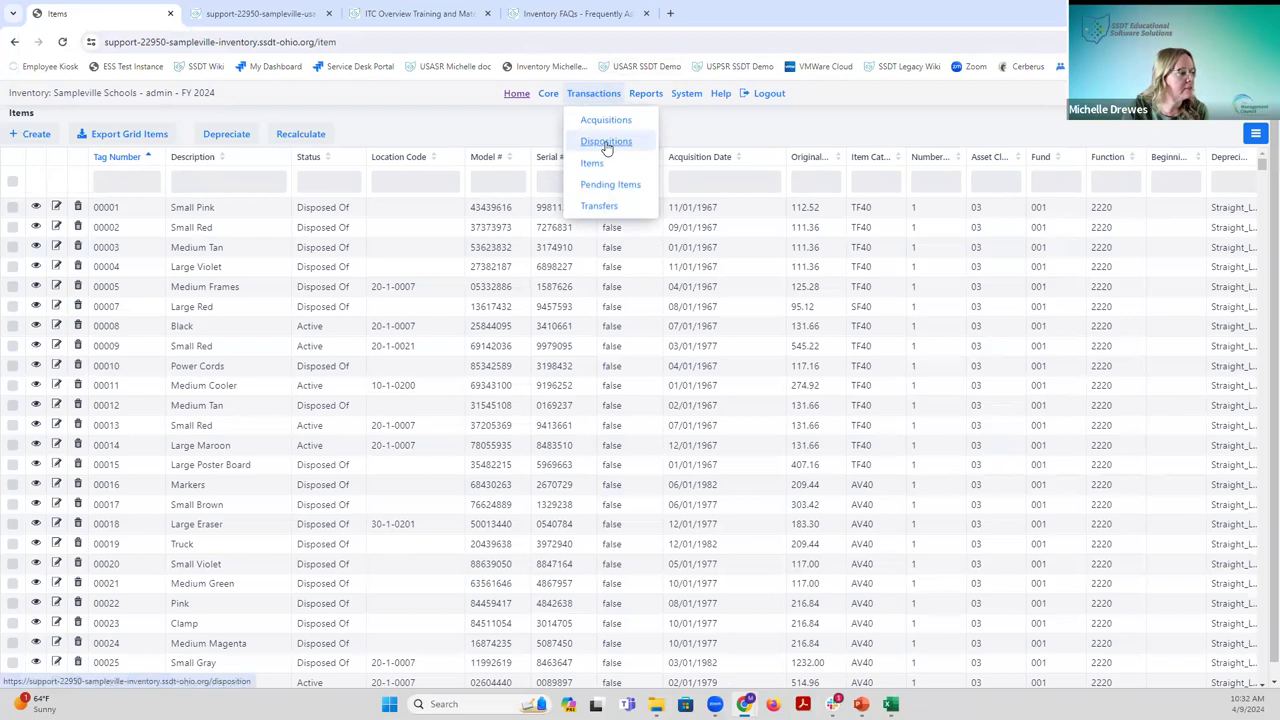
click(606, 143)
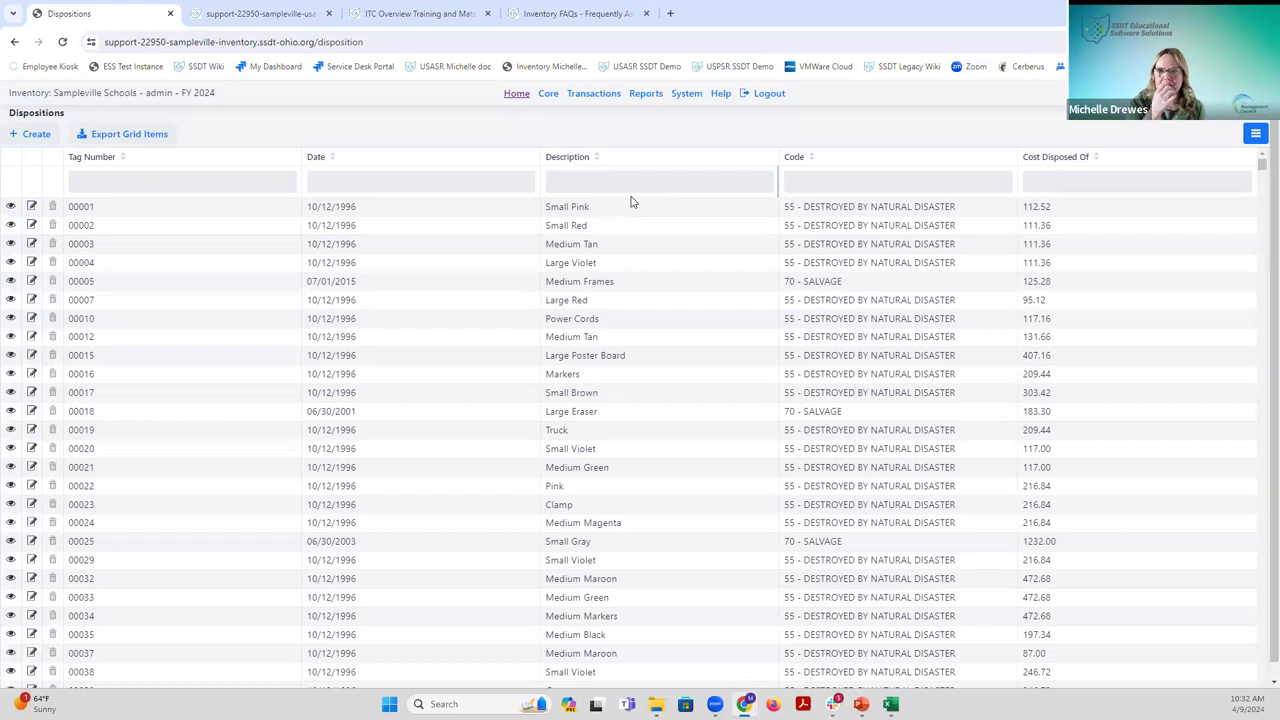
click(594, 93)
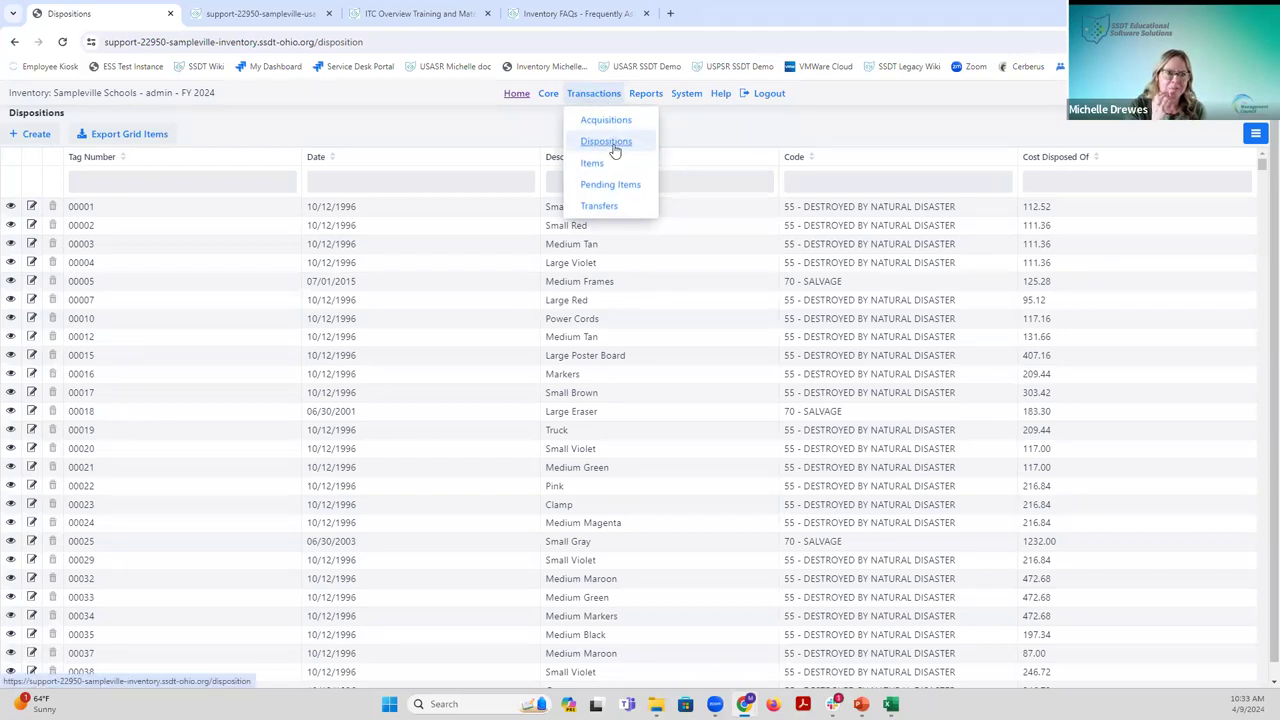
click(101, 183)
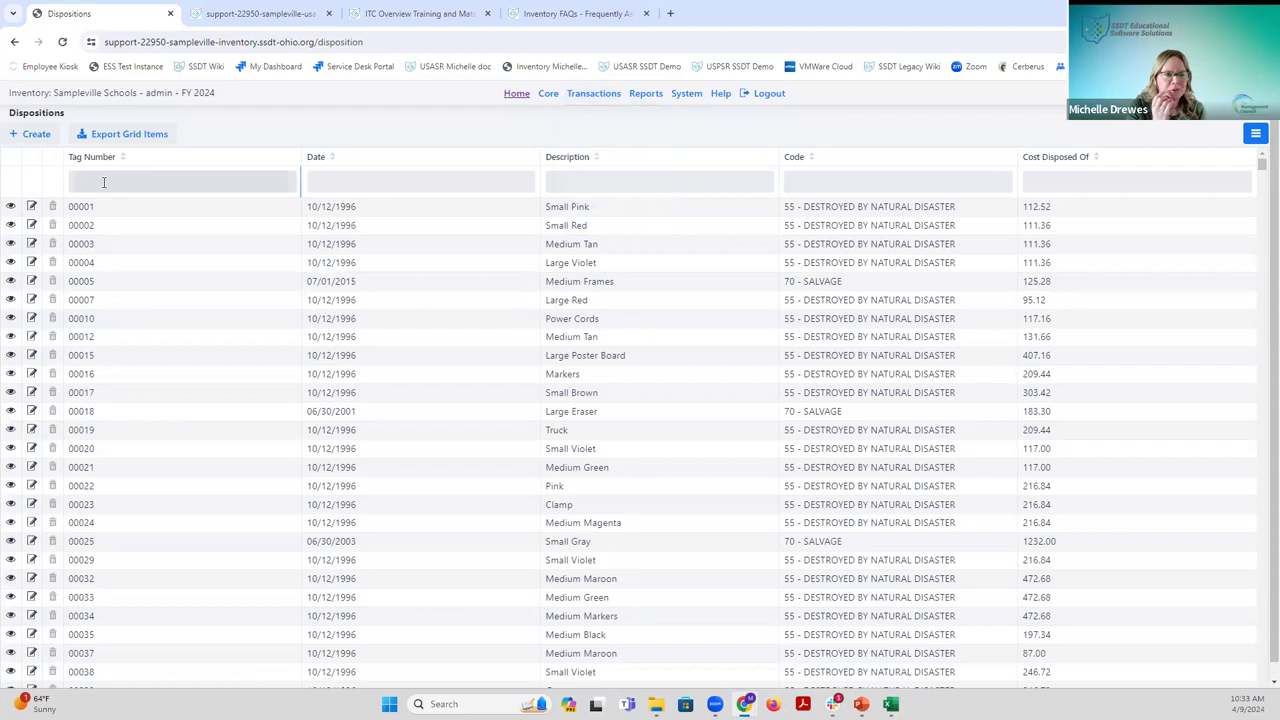
click(103, 182)
text(12126)
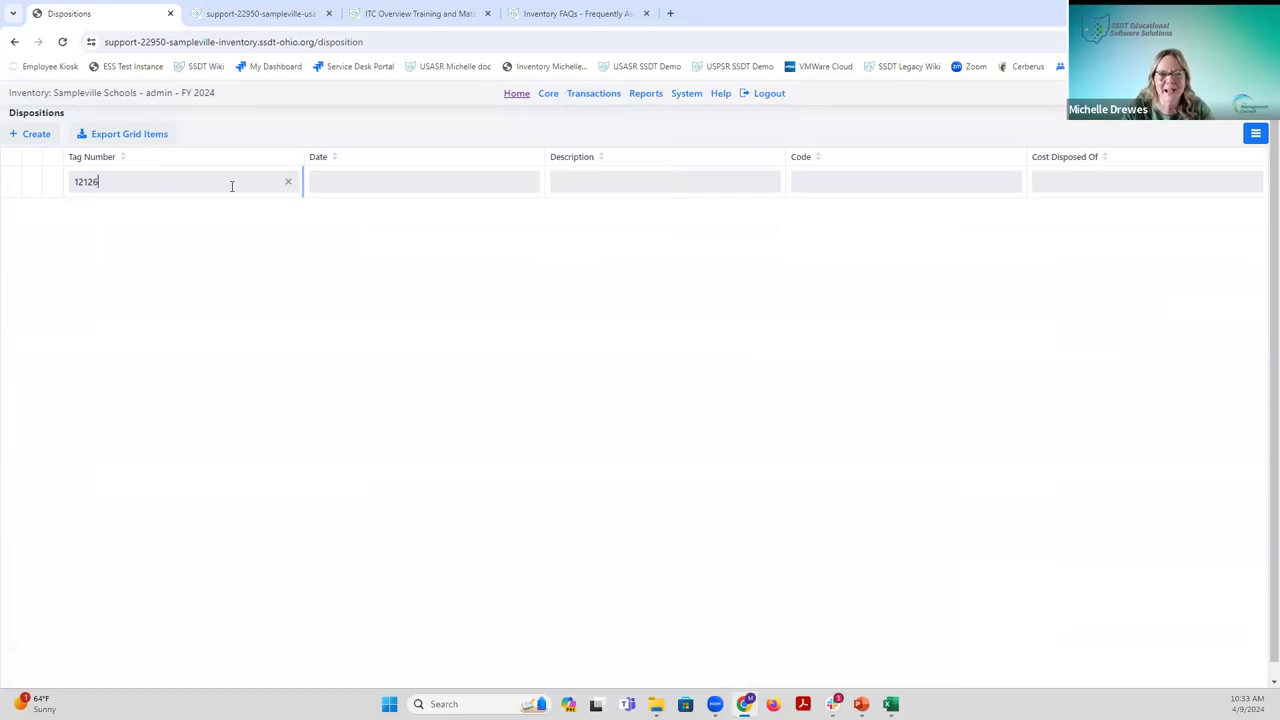
click(288, 182)
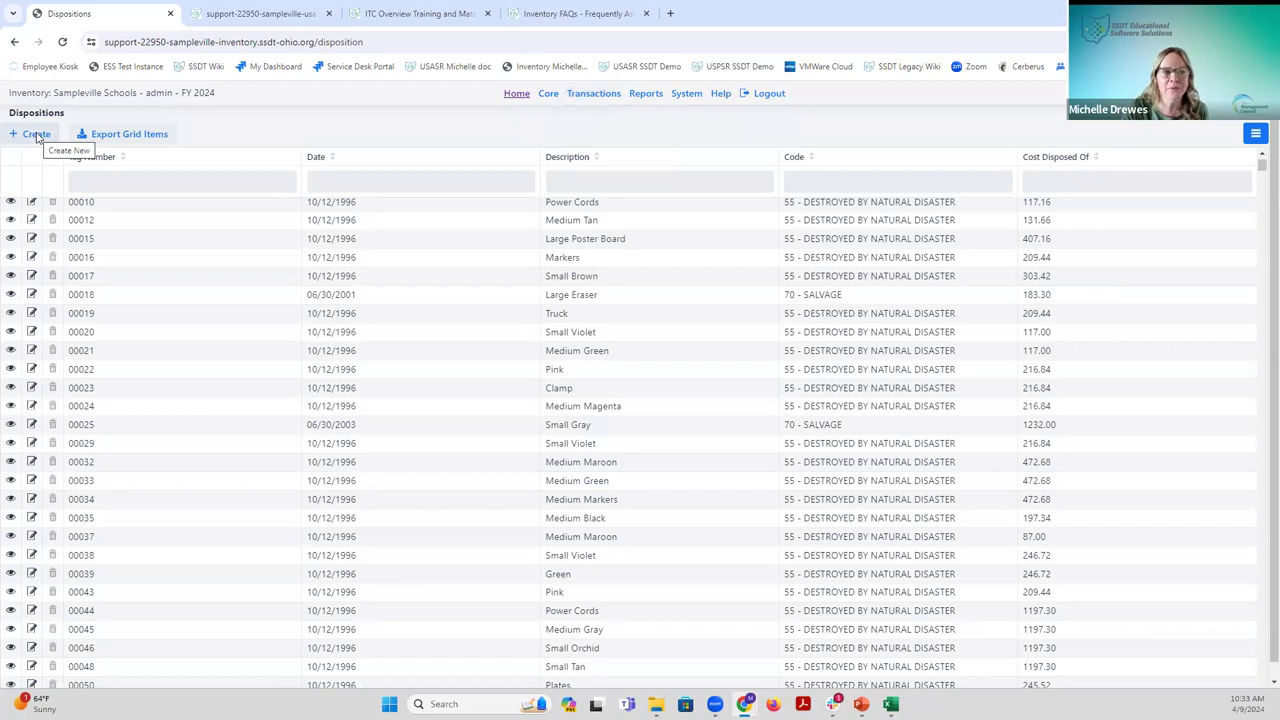
Start a new disposition for item 00008 Black with an amount received of 20.
click(36, 134)
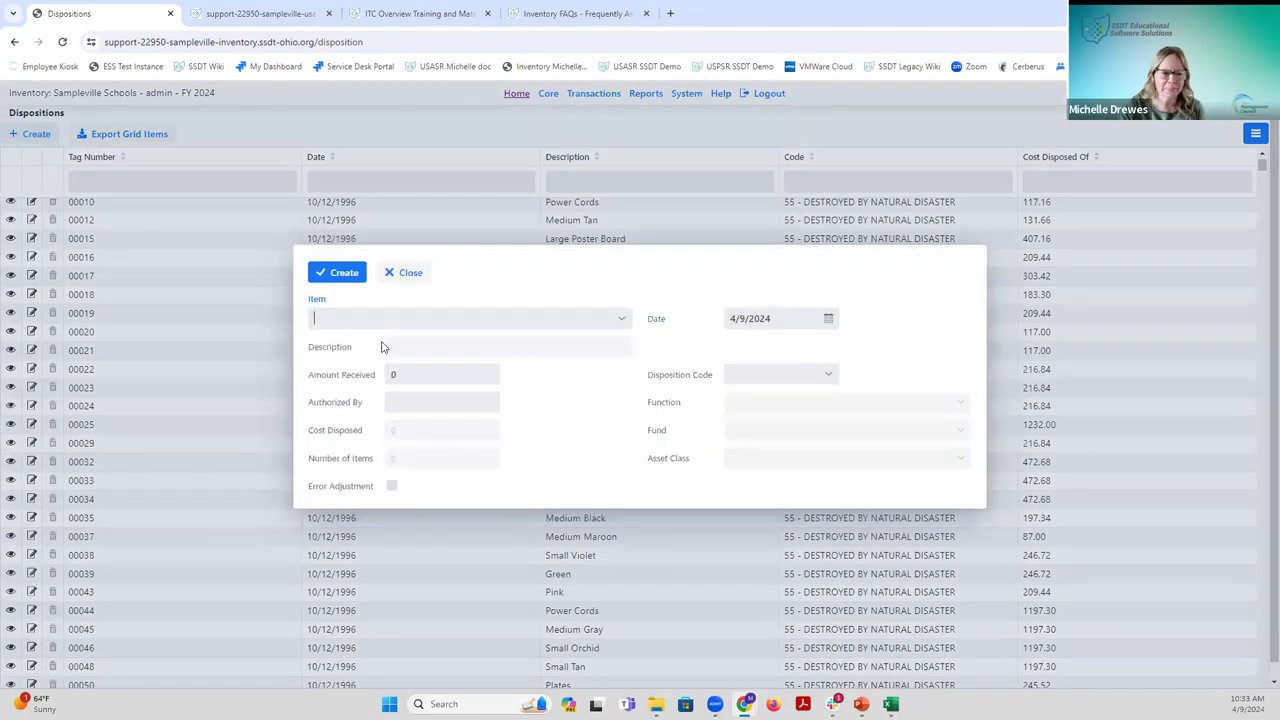
click(622, 321)
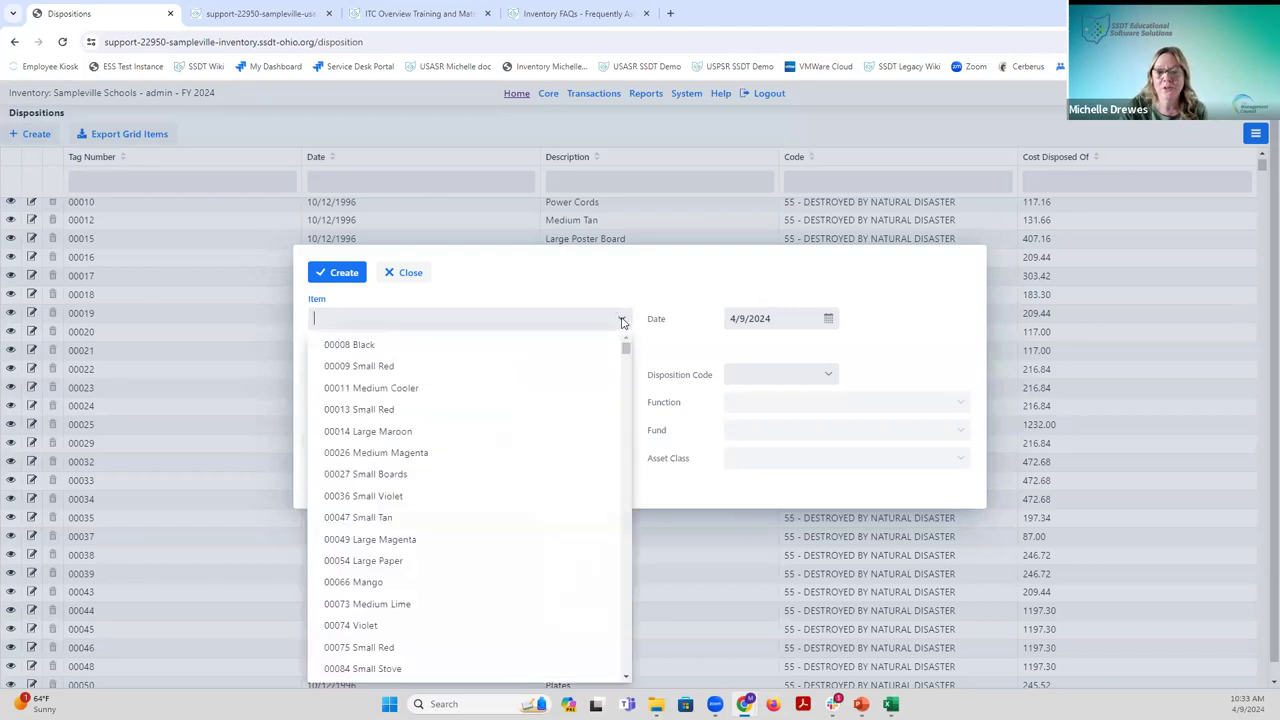
click(575, 349)
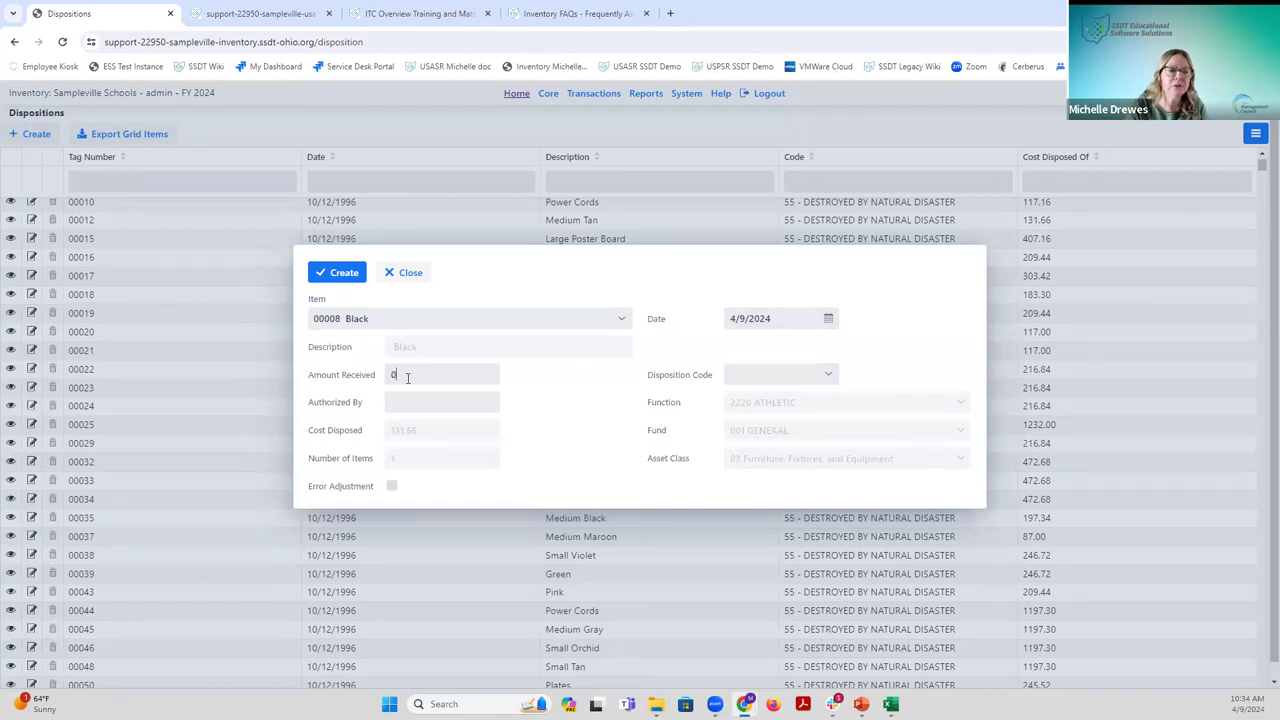
key(BackSpace)
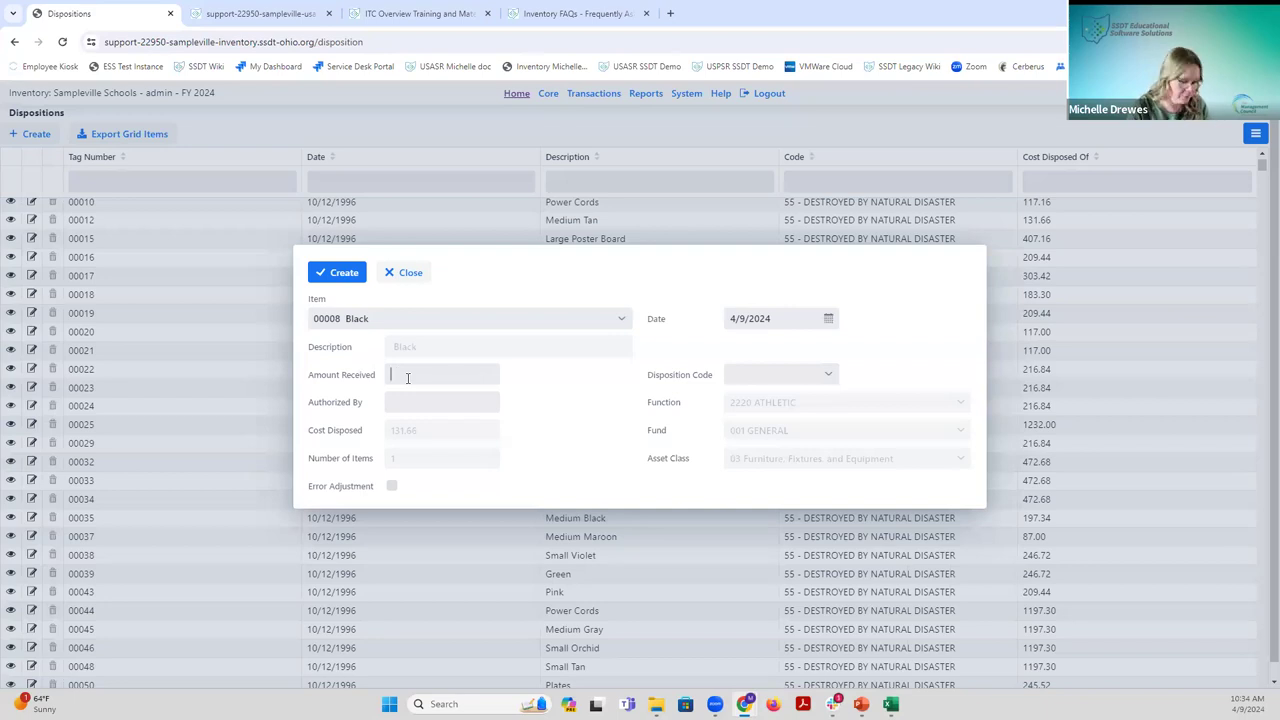
text(20)
key(Tab)
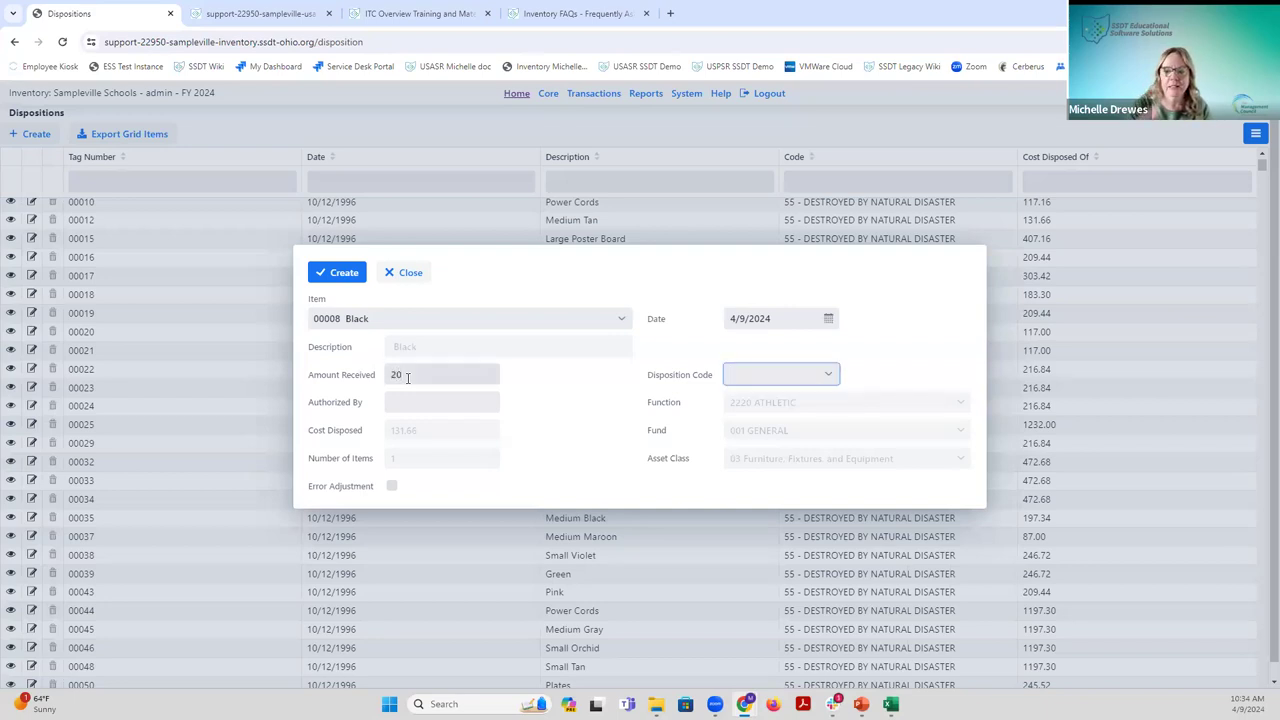
Set the disposition code to 50 - SOLD and create the disposition.
click(828, 375)
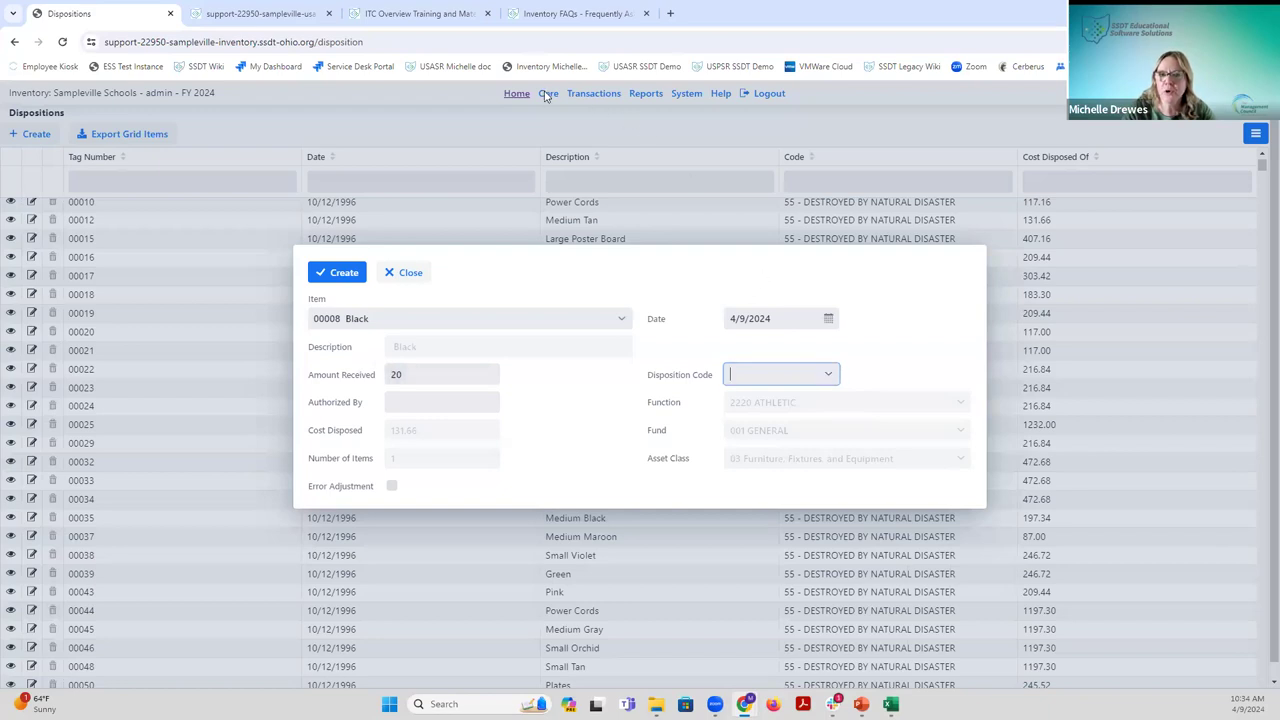
click(828, 375)
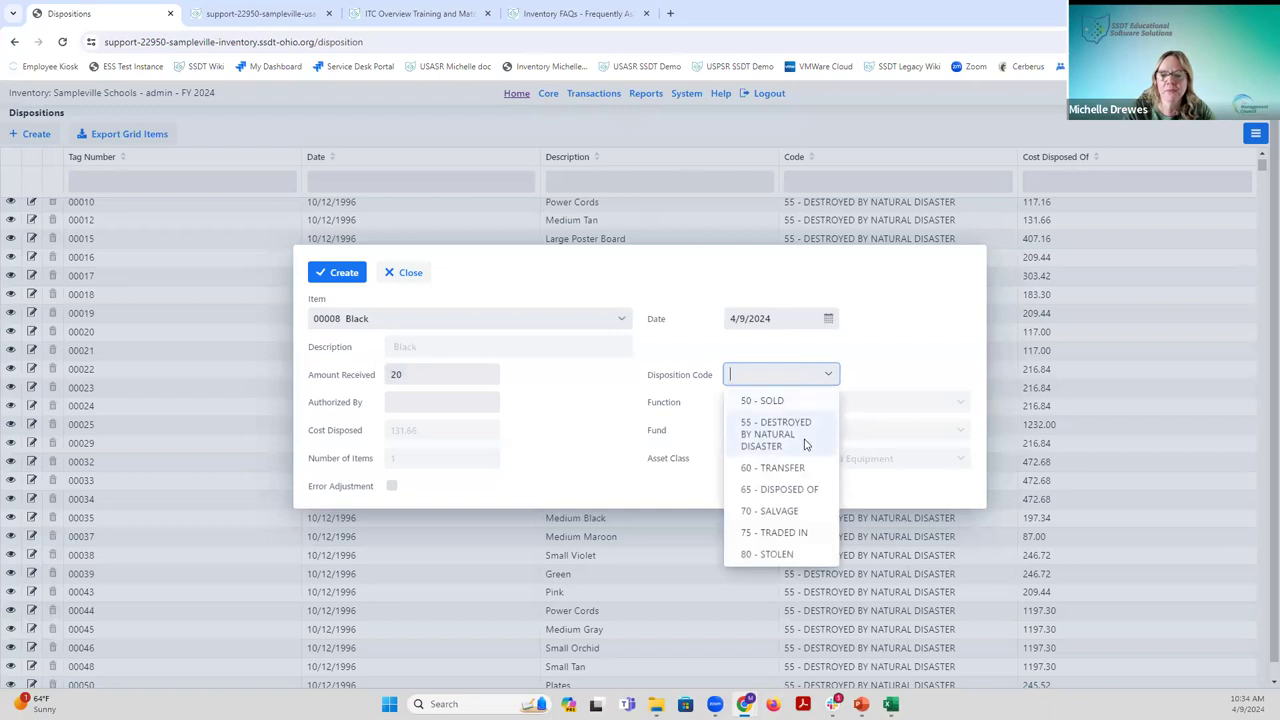
click(771, 405)
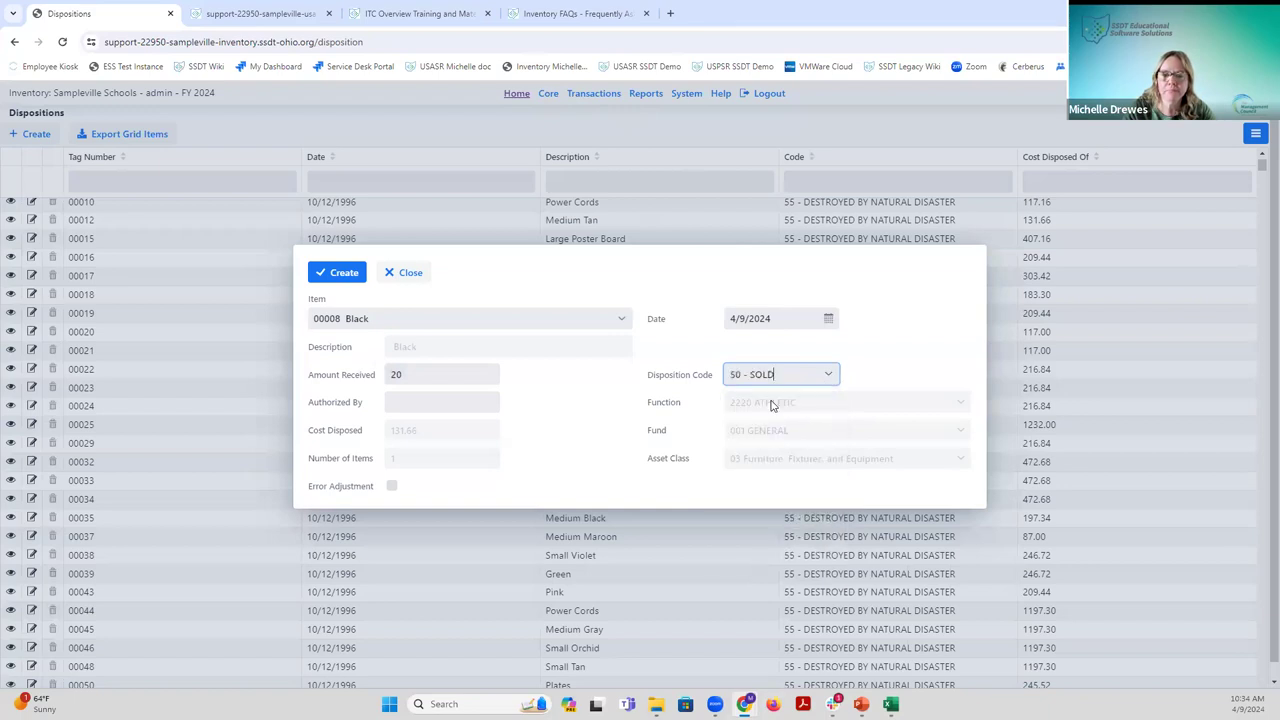
click(401, 400)
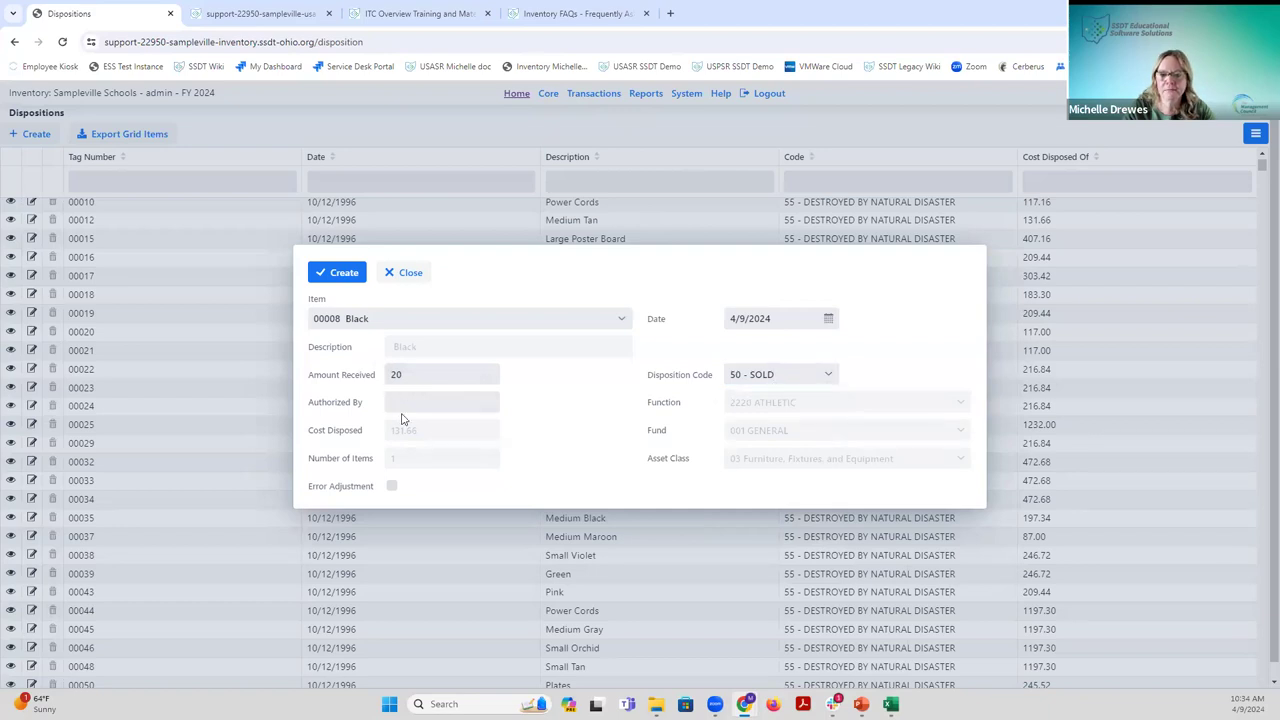
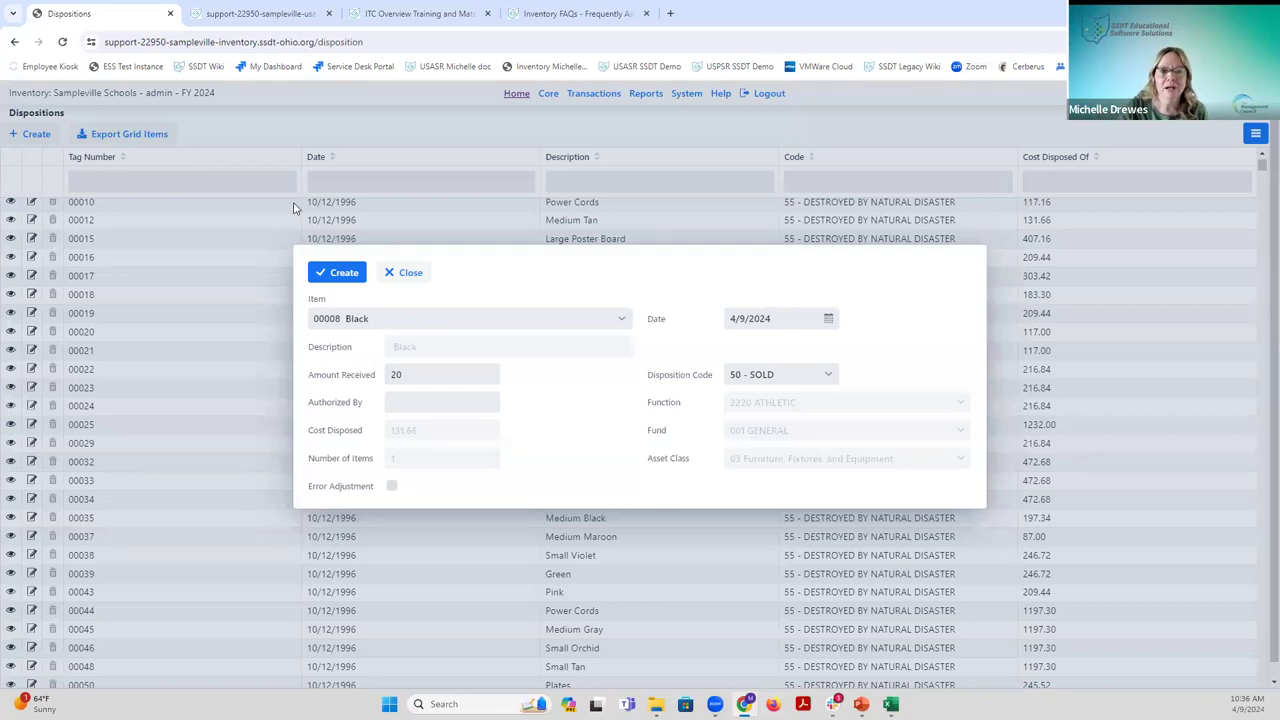
click(342, 273)
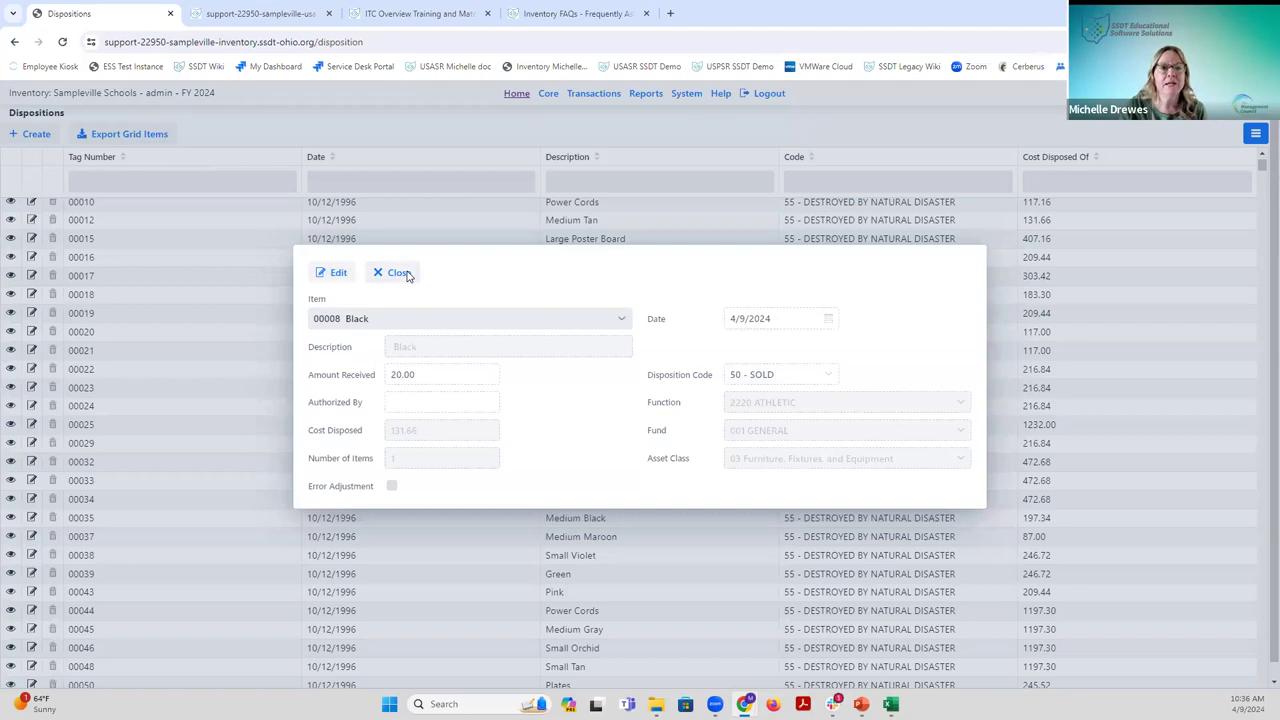
Copy the item's tag number from the new disposition record and close the record.
double_click(322, 320)
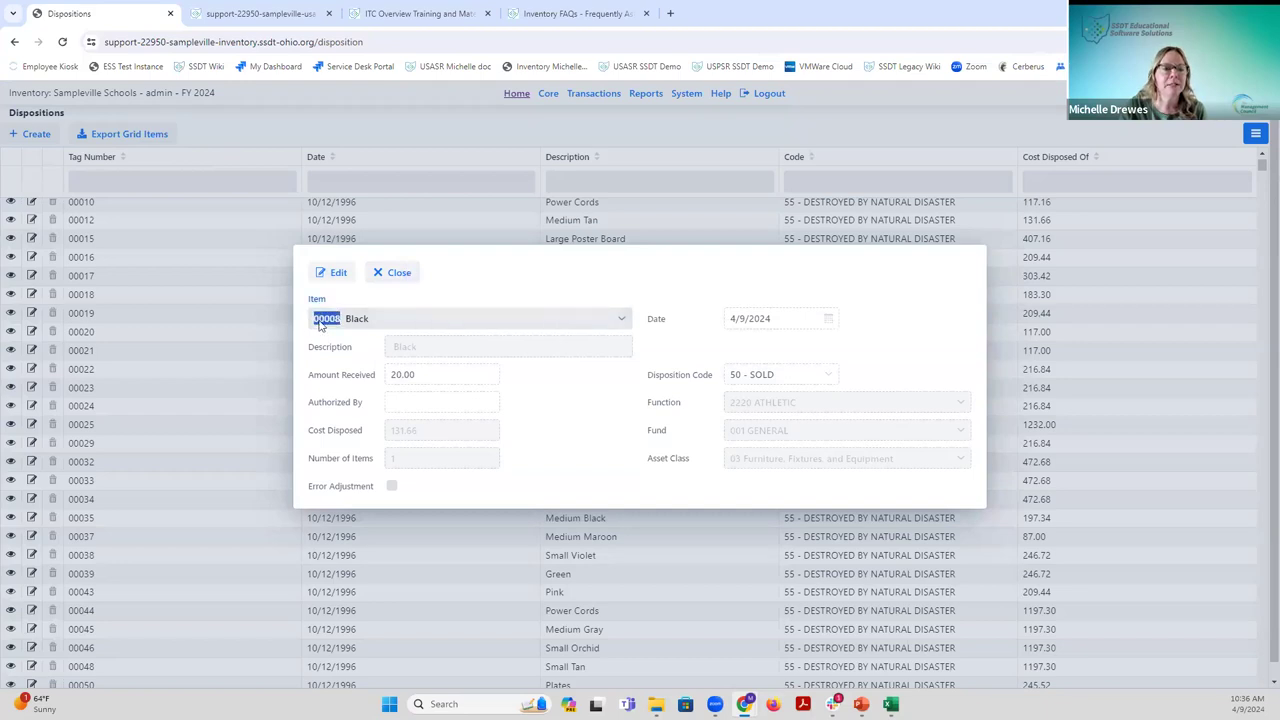
right_click(320, 325)
click(348, 384)
click(393, 272)
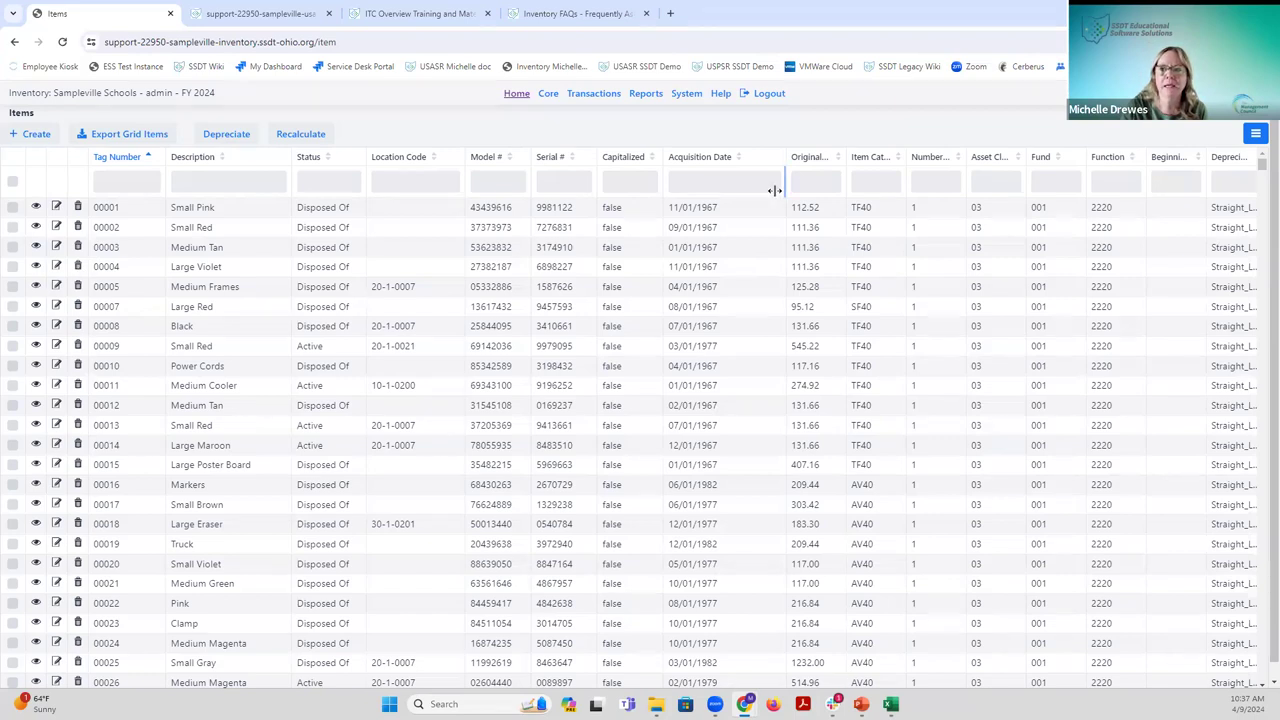
Filter the Items grid's Capitalized column by "t" to list the capitalized items.
click(629, 180)
text(t)
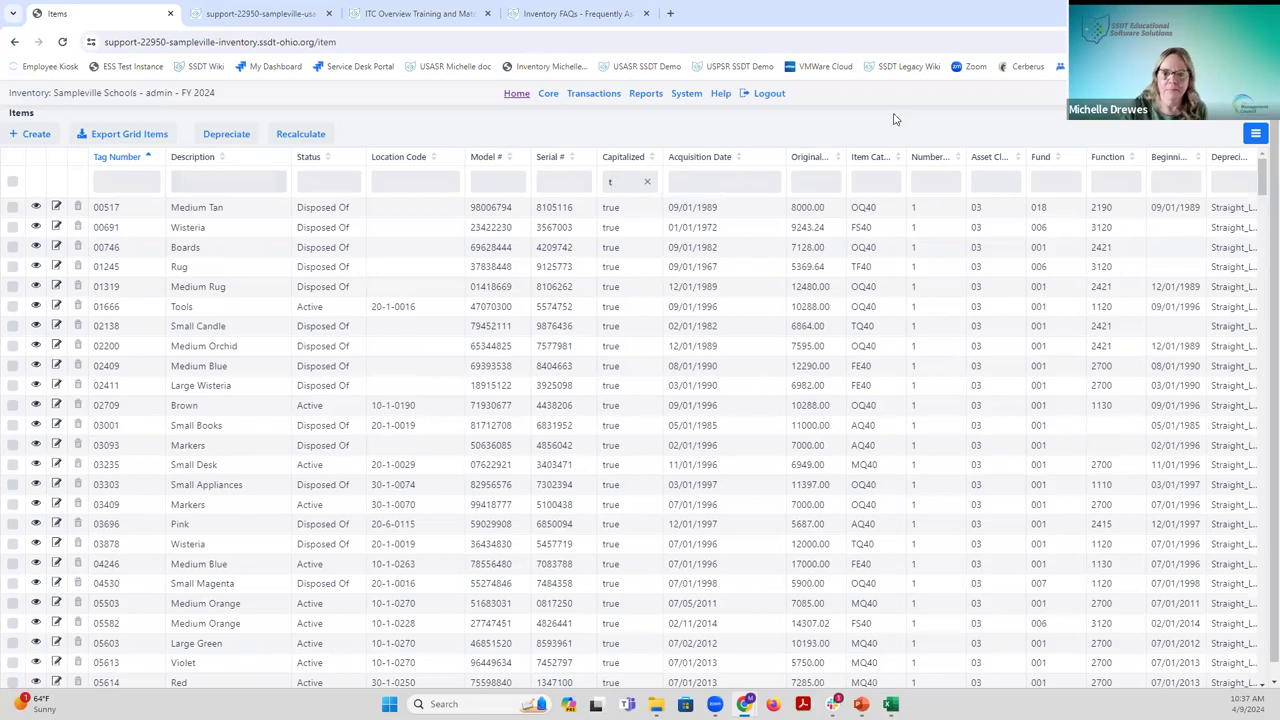
Open the Transfers grid and start a new transfer for item tag 12151 equipment treasurer principal.
click(597, 93)
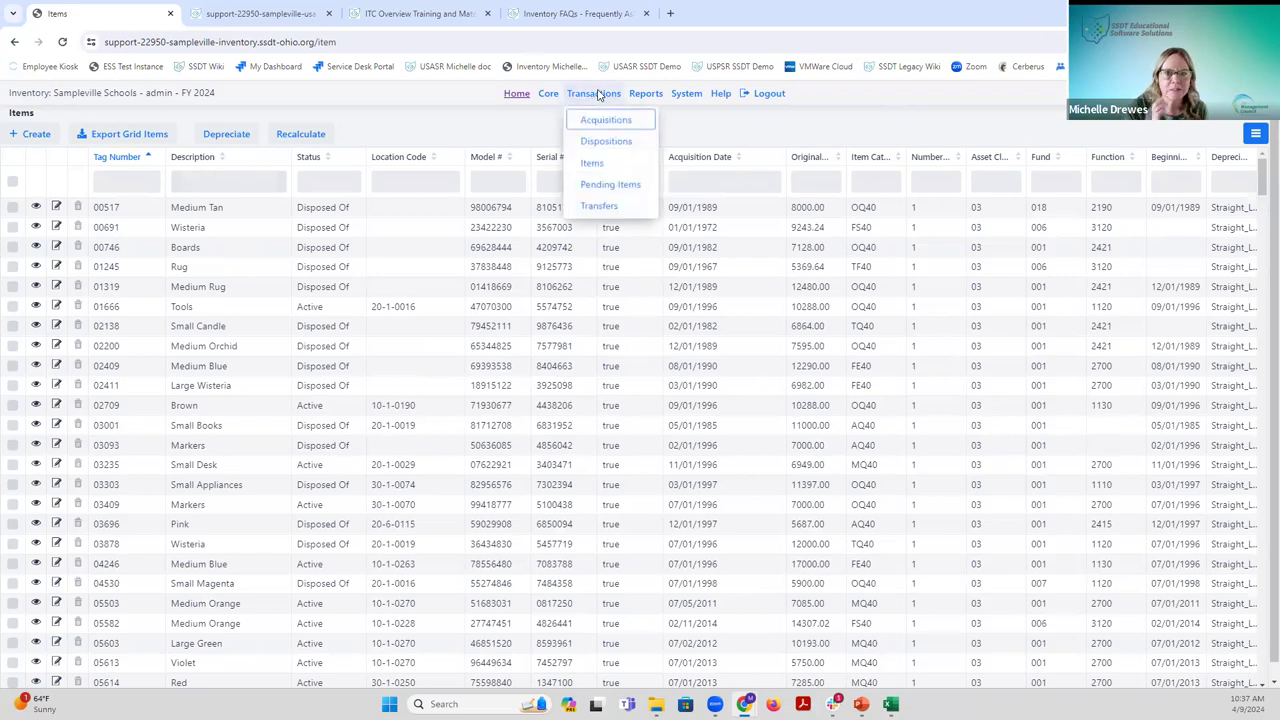
click(606, 212)
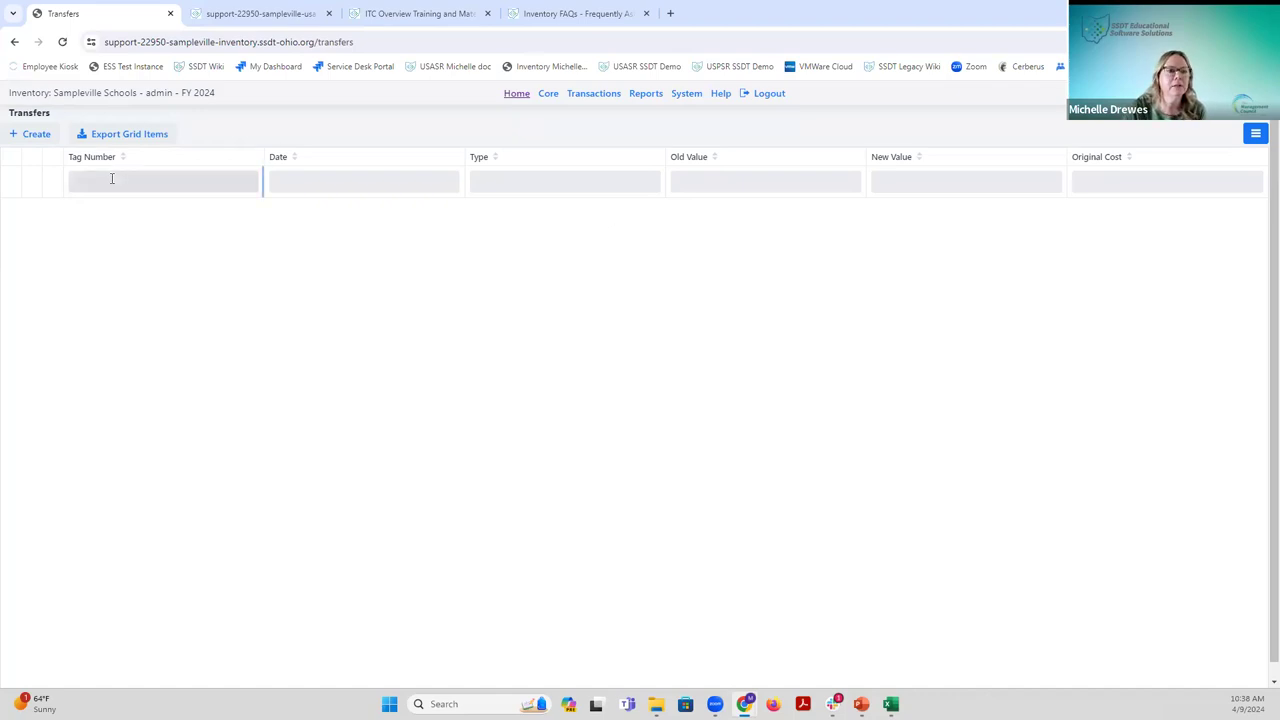
click(46, 136)
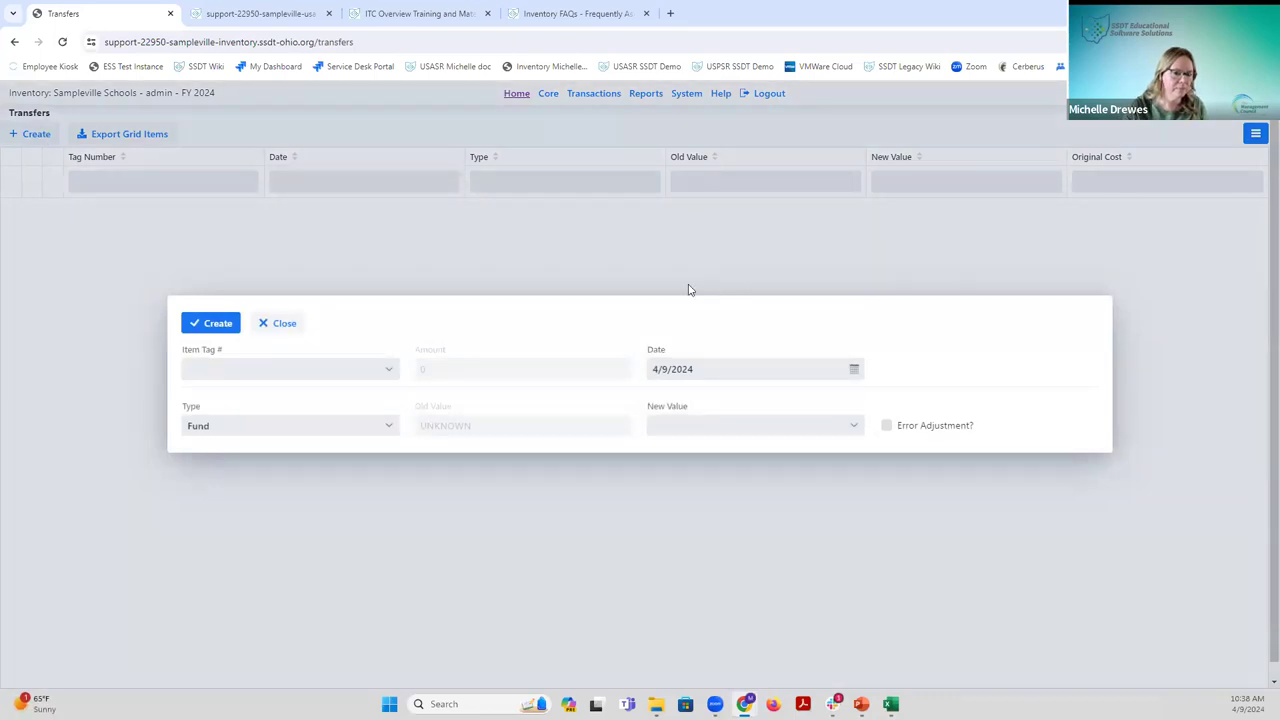
click(355, 369)
text(1215)
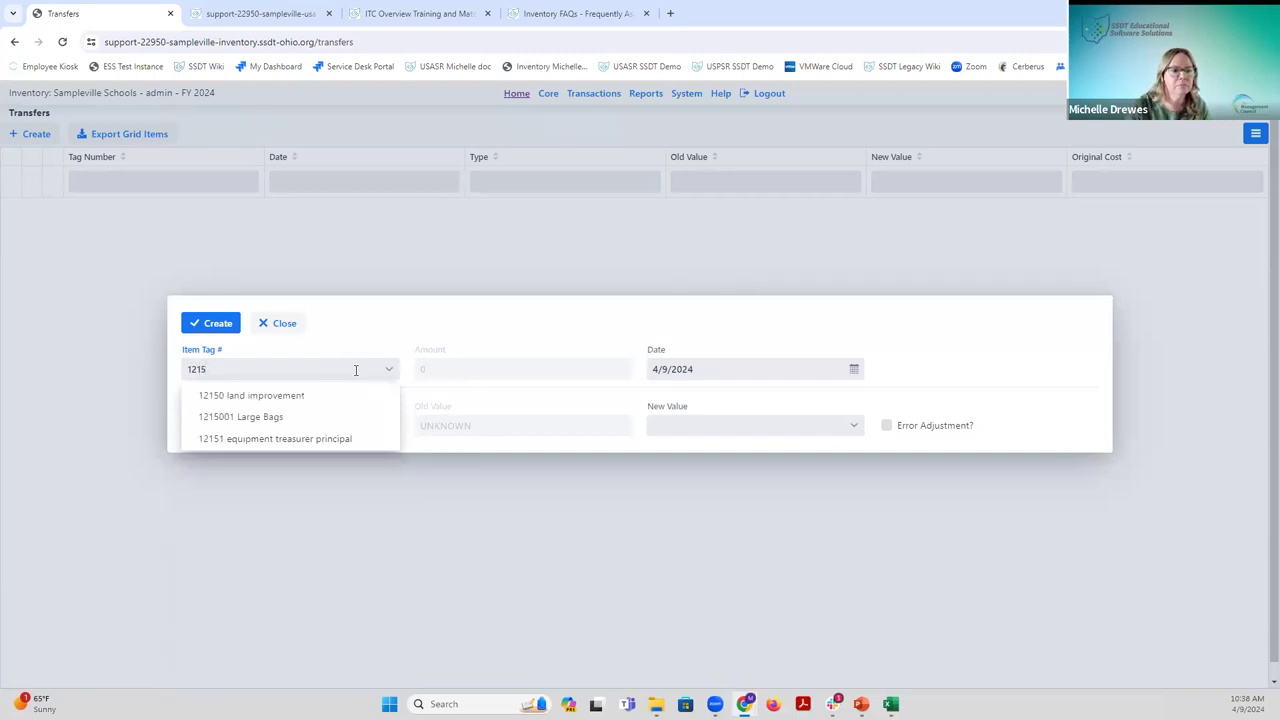
click(294, 442)
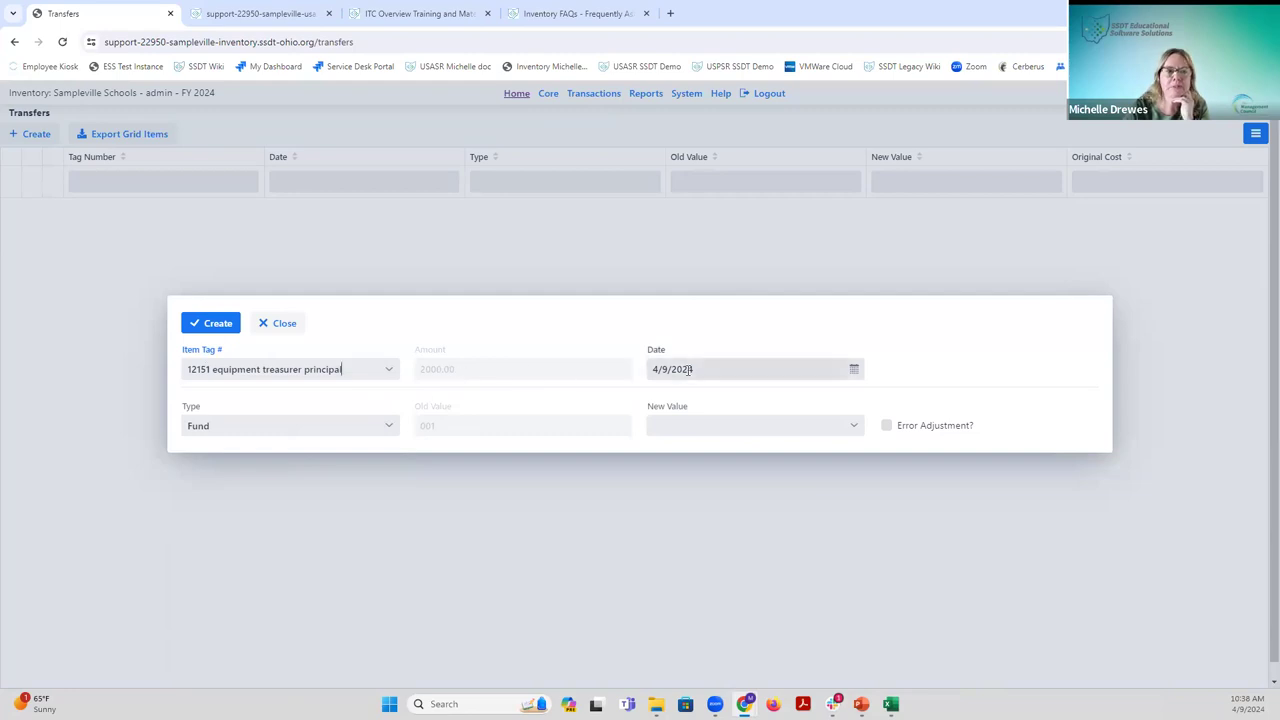
Make it a Function transfer with the new value 2421 PRINCIPAL, create it and close its record.
click(385, 428)
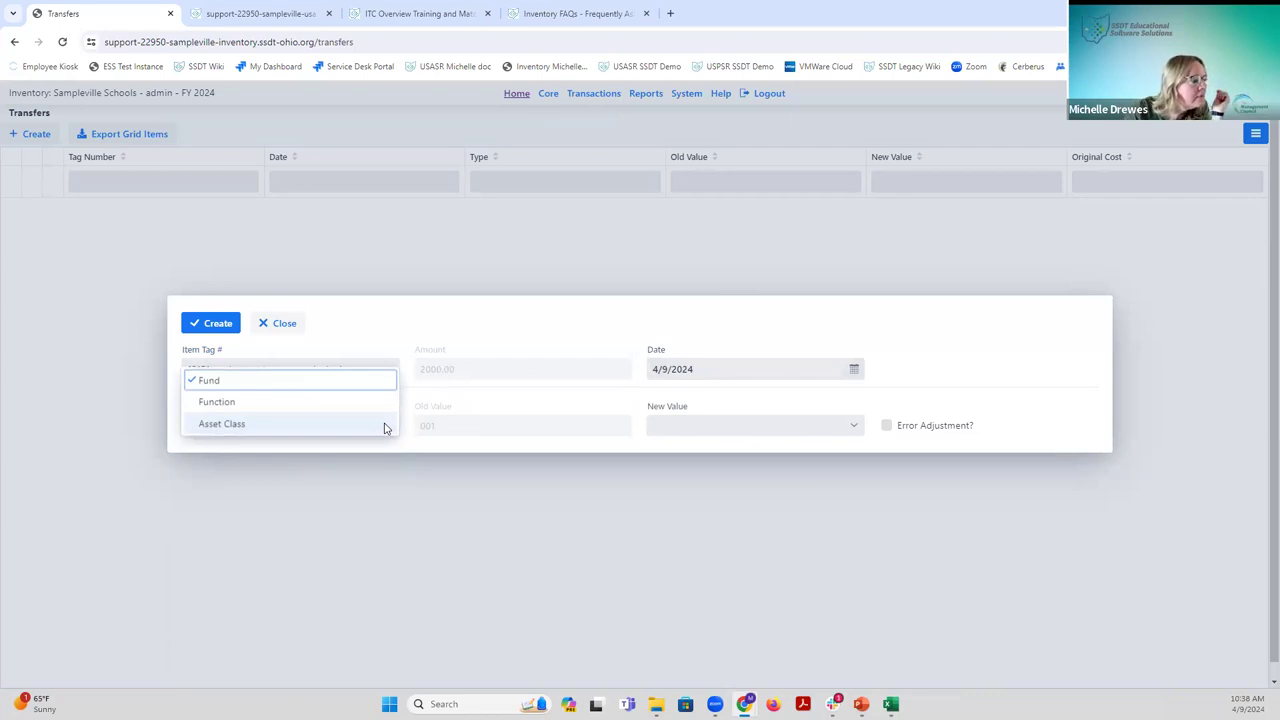
click(317, 401)
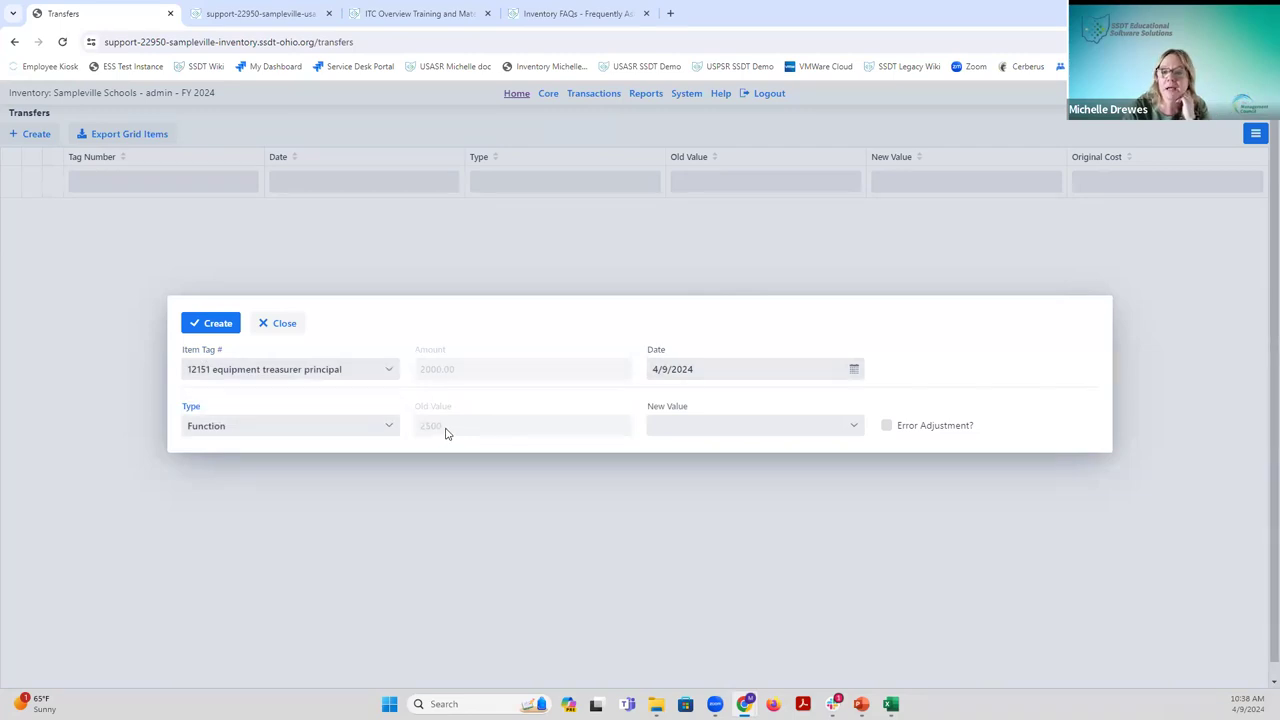
click(722, 426)
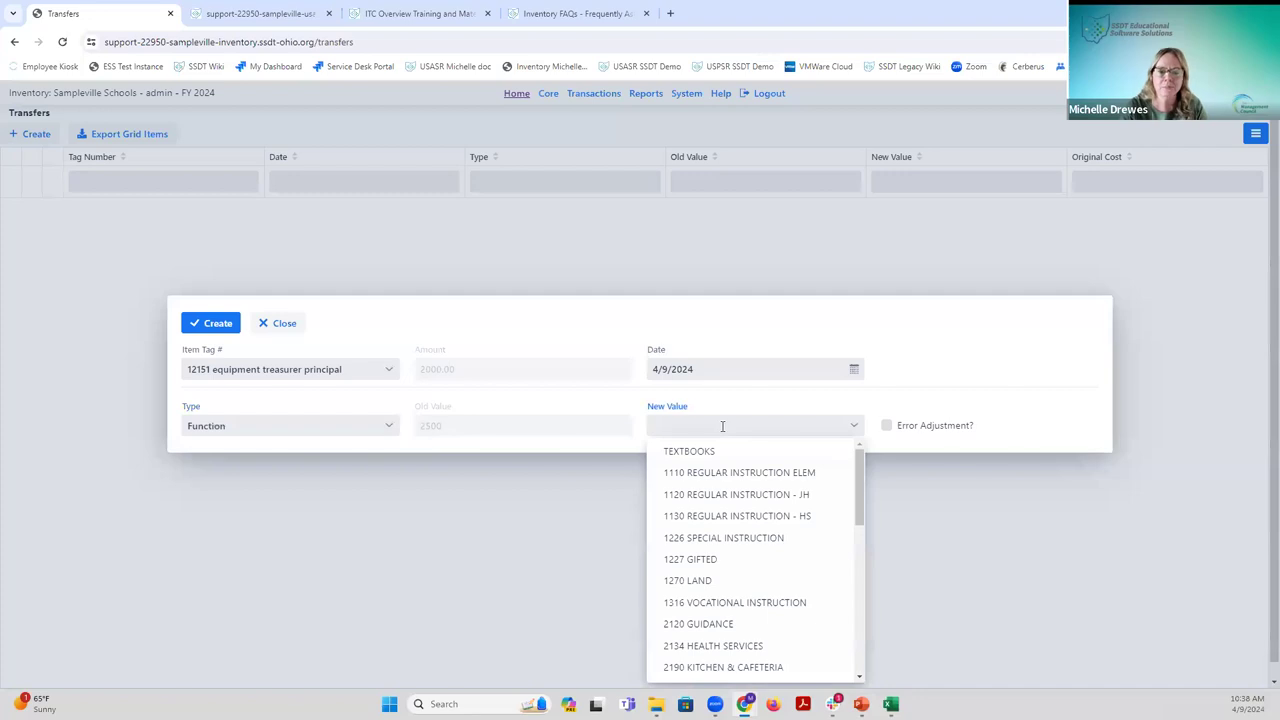
text(2421)
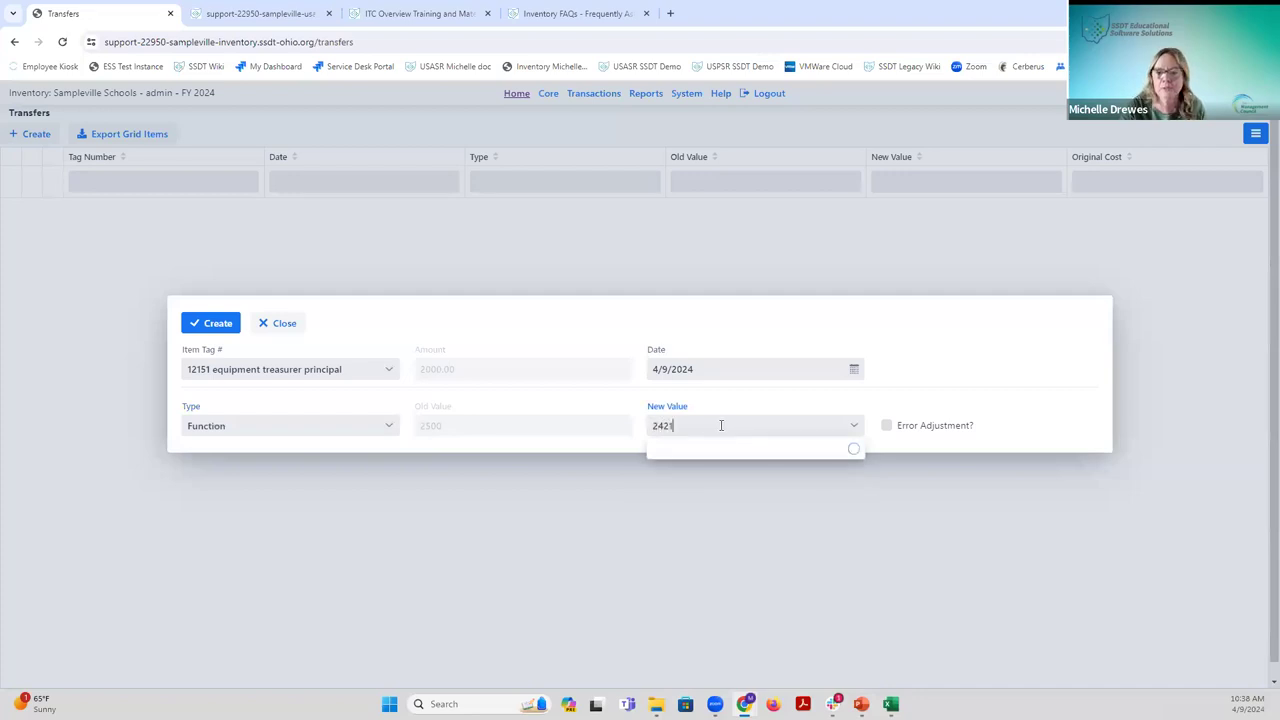
click(714, 452)
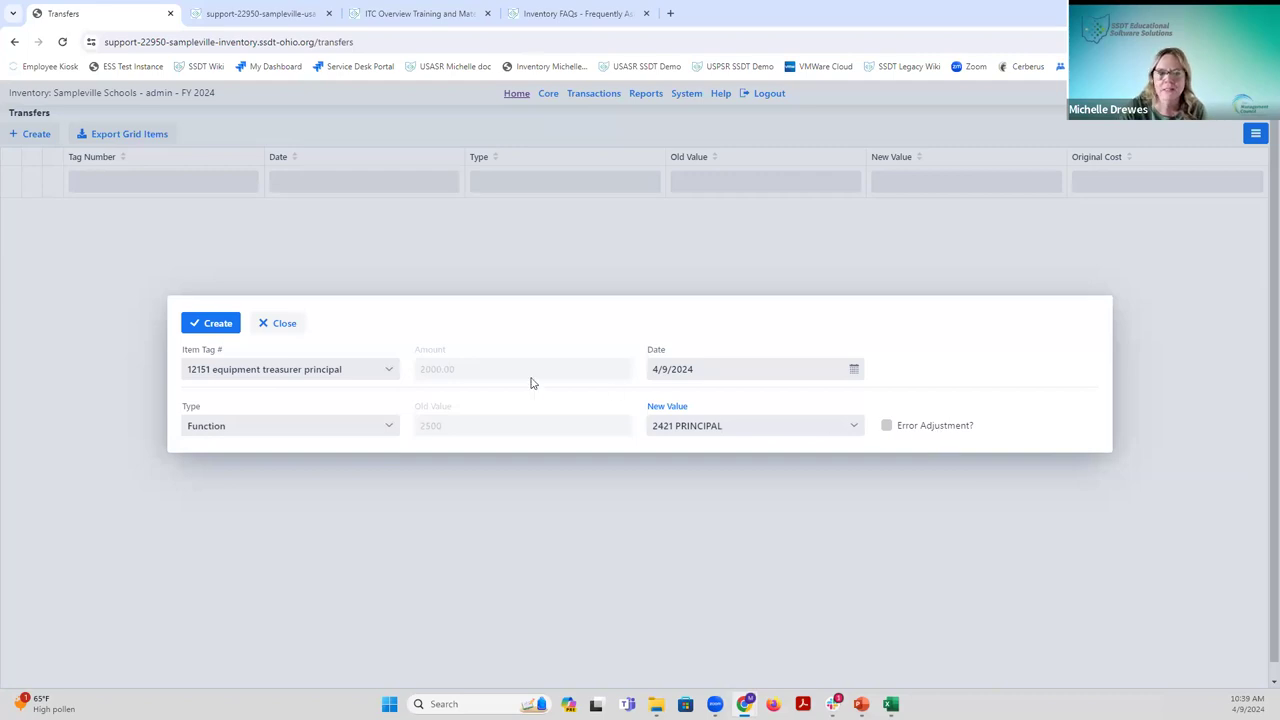
click(216, 323)
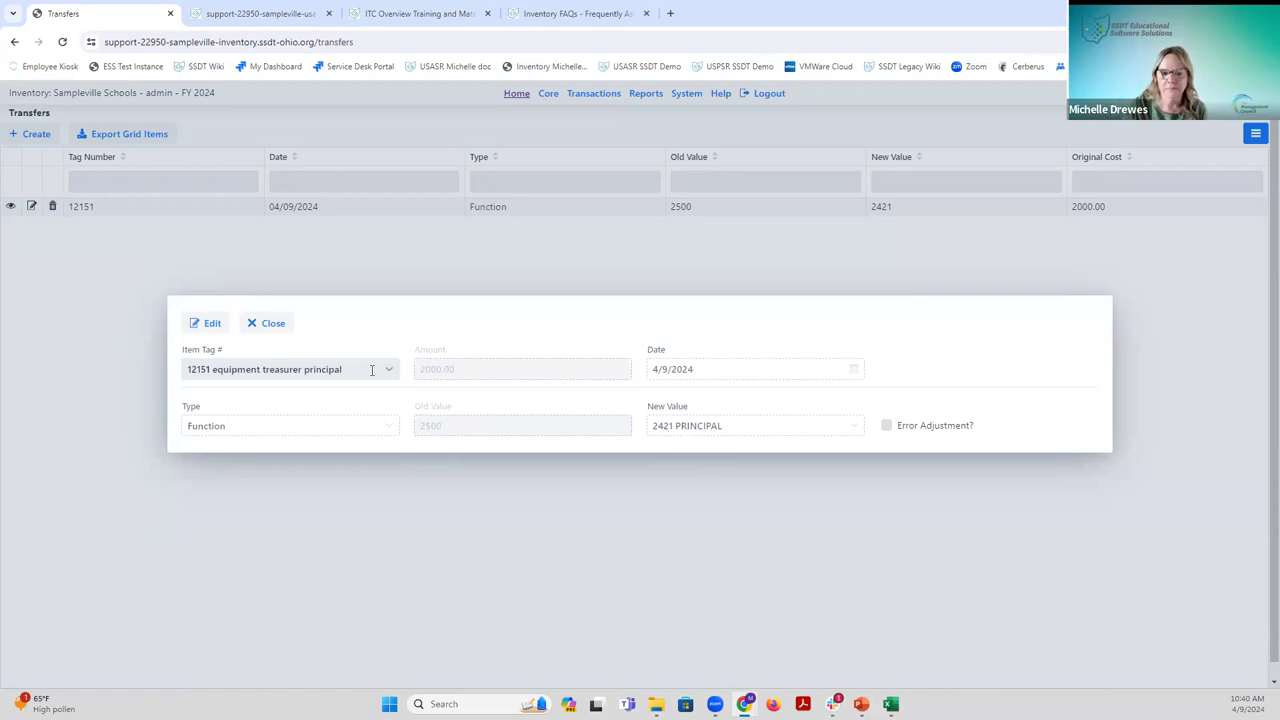
click(272, 324)
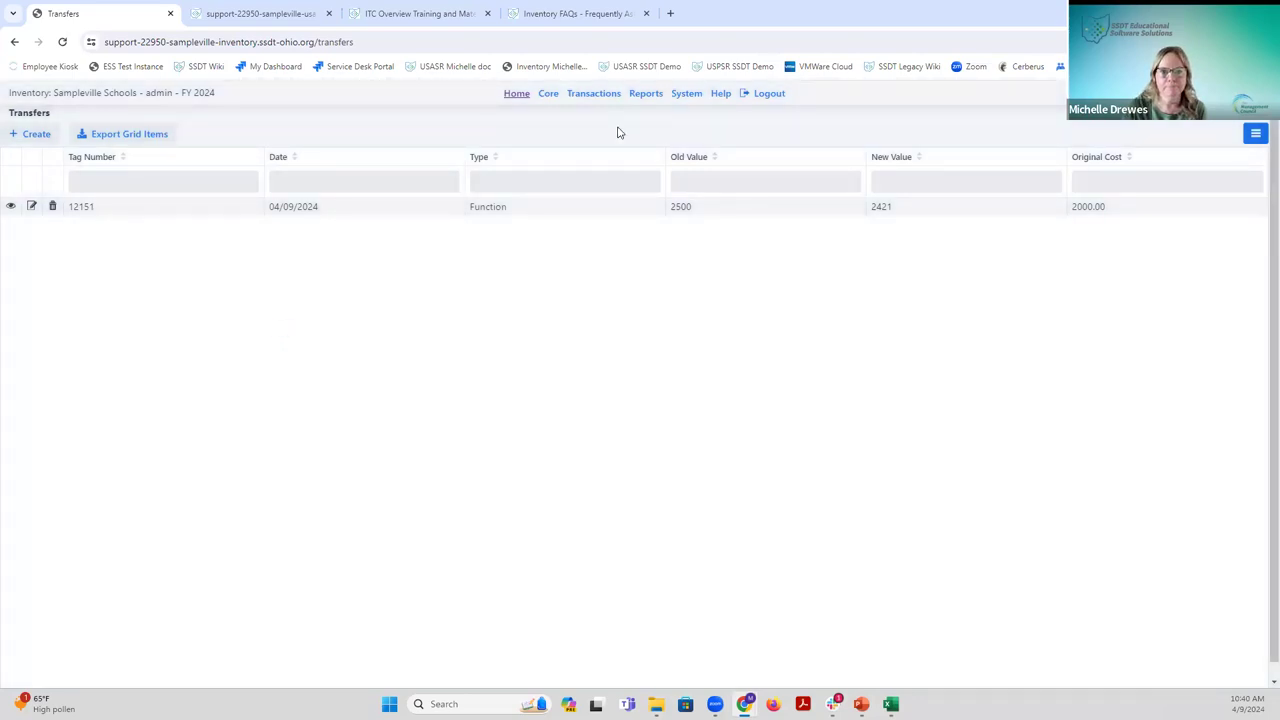
Open the Pending Items grid and switch to the Inventory Overview presentation in PowerPoint.
click(603, 94)
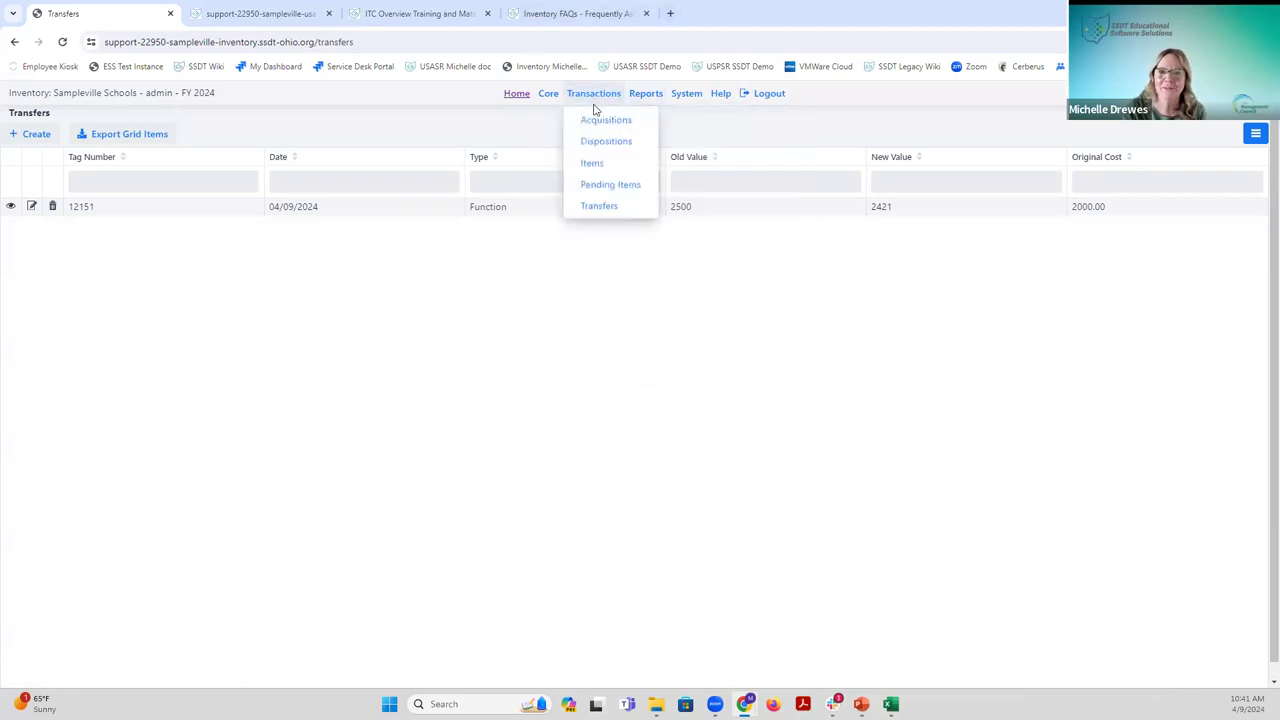
click(597, 188)
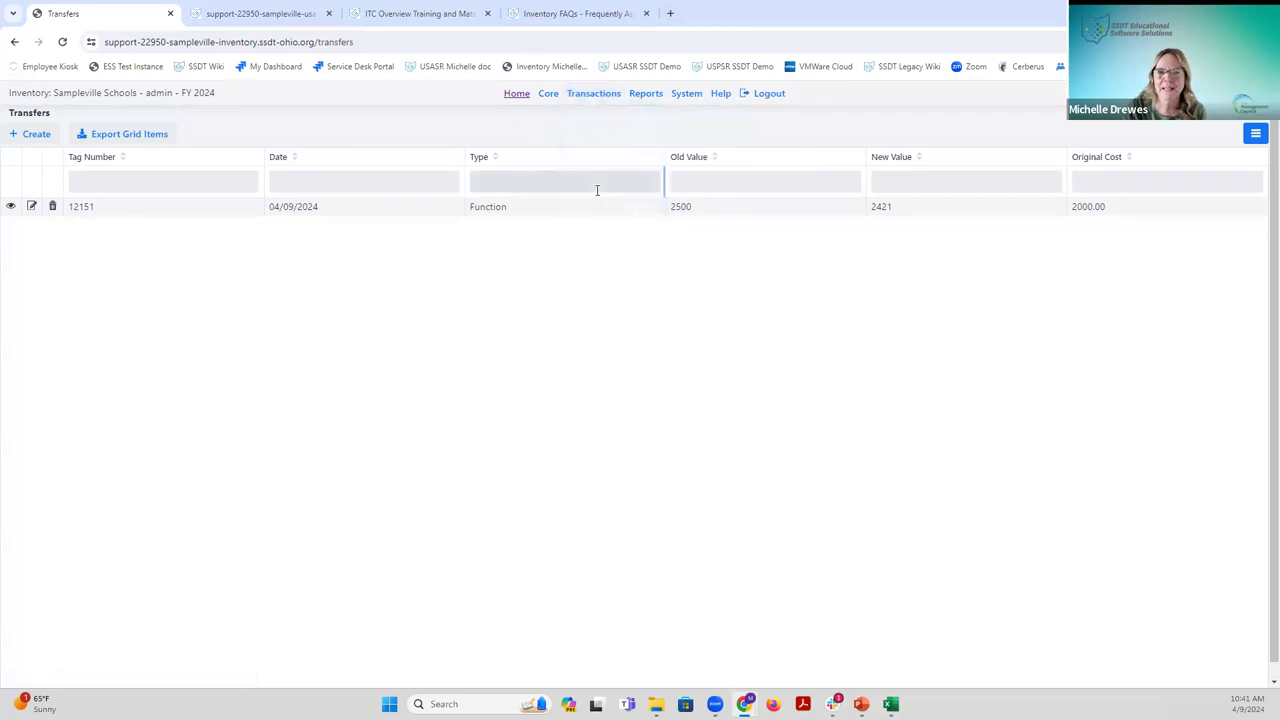
mouse_move(604, 100)
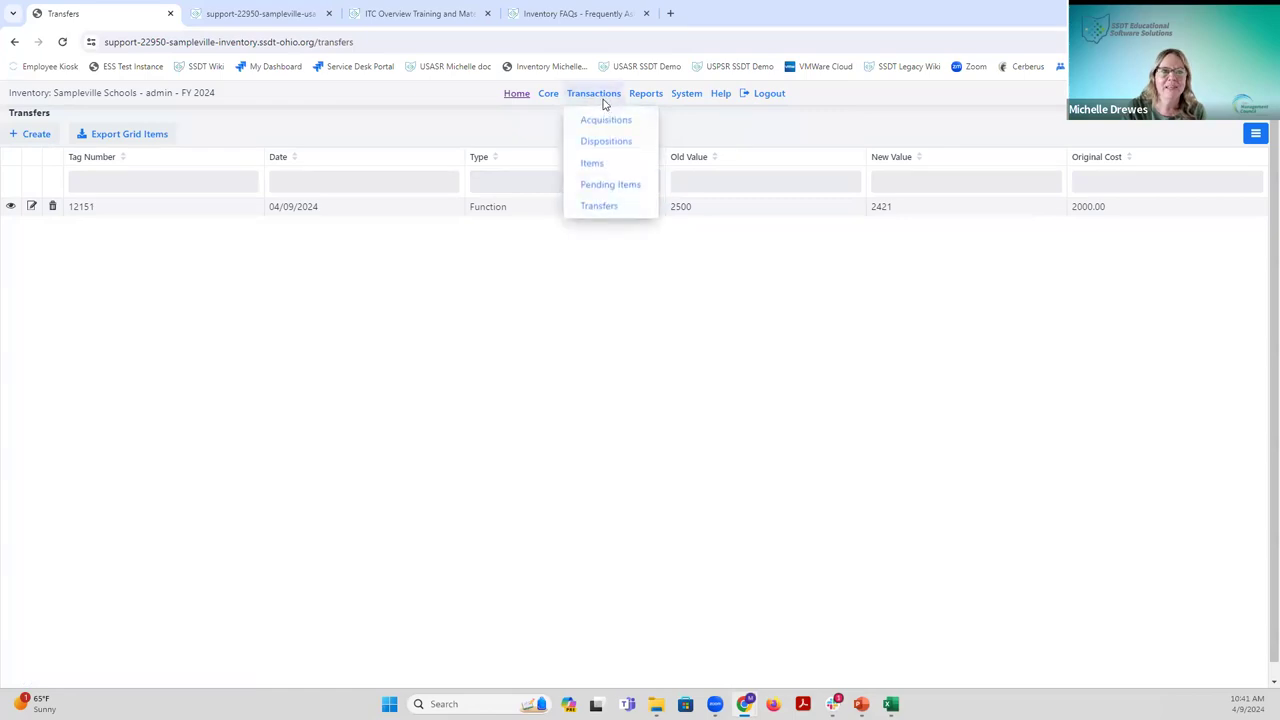
click(601, 188)
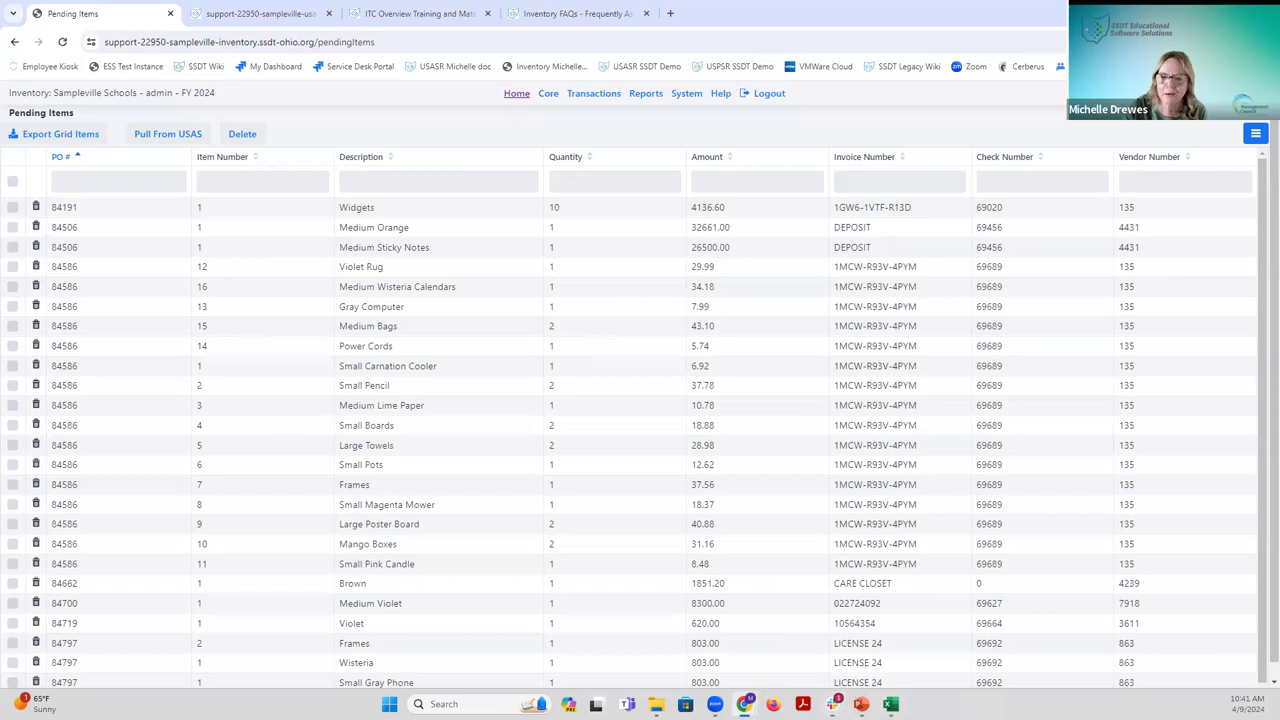
click(861, 704)
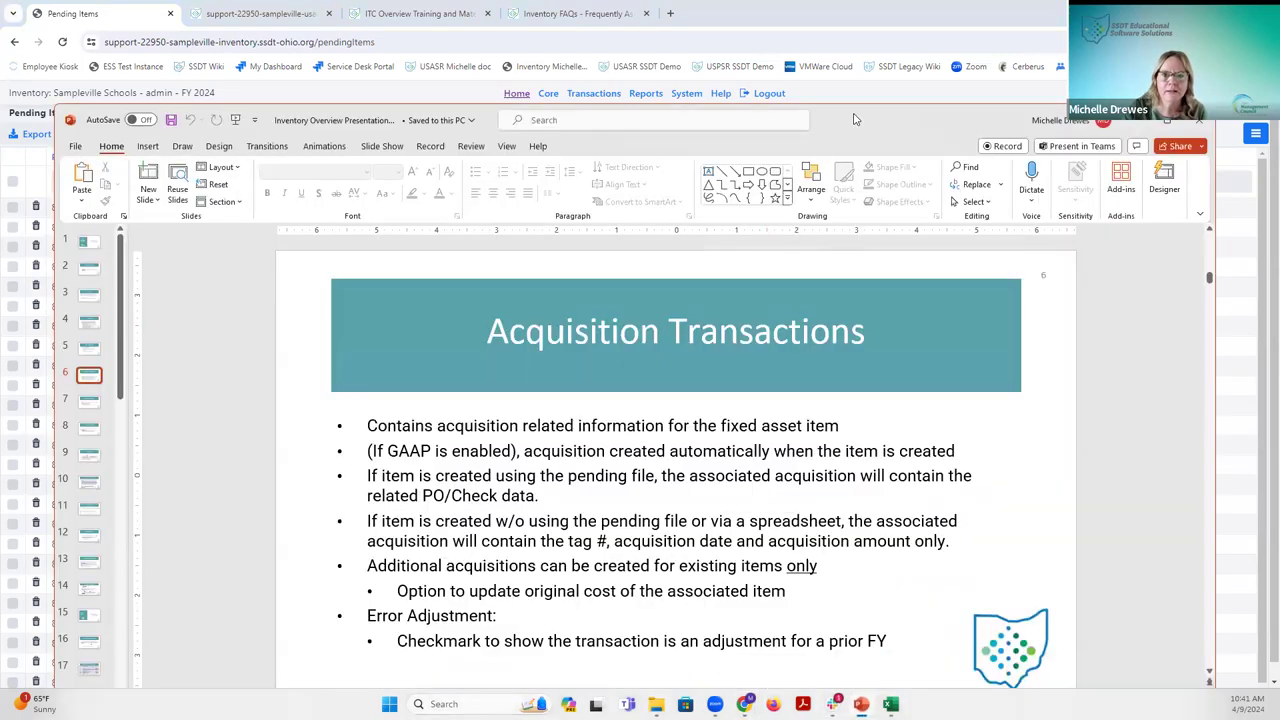
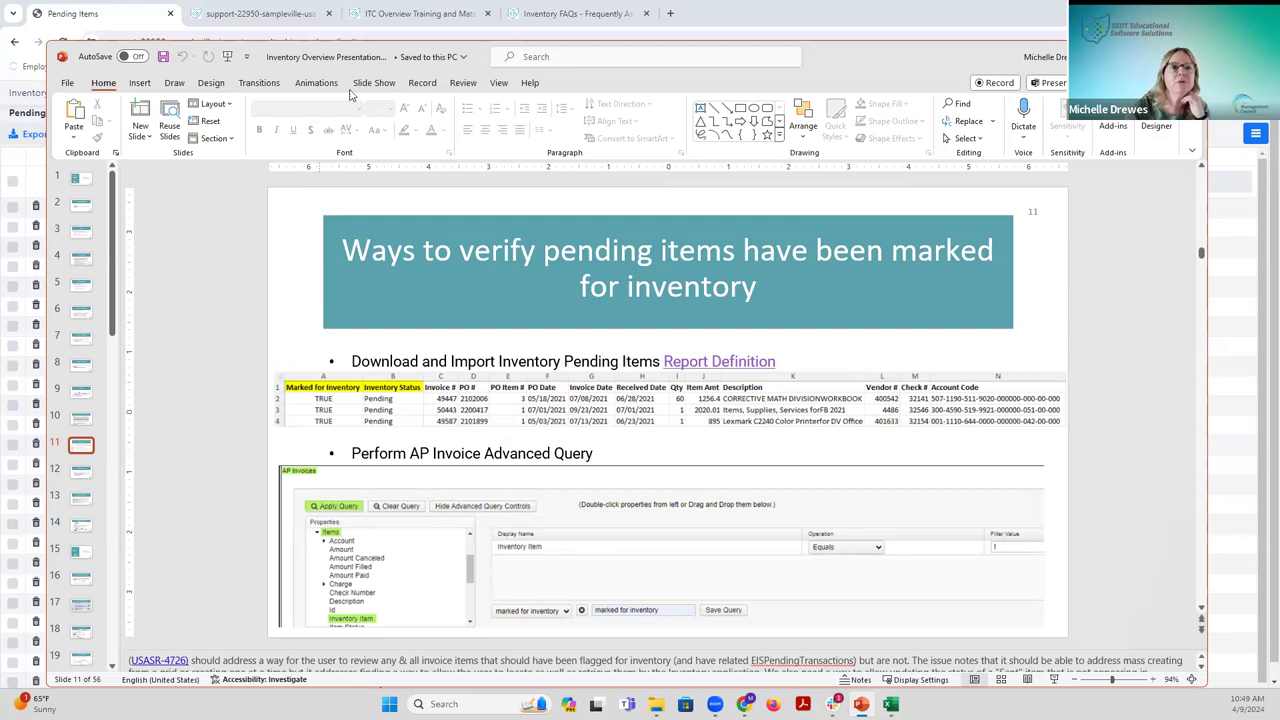
Switch to the USAS application in the browser, log in with the prefilled credentials and open the Report Manager.
click(282, 15)
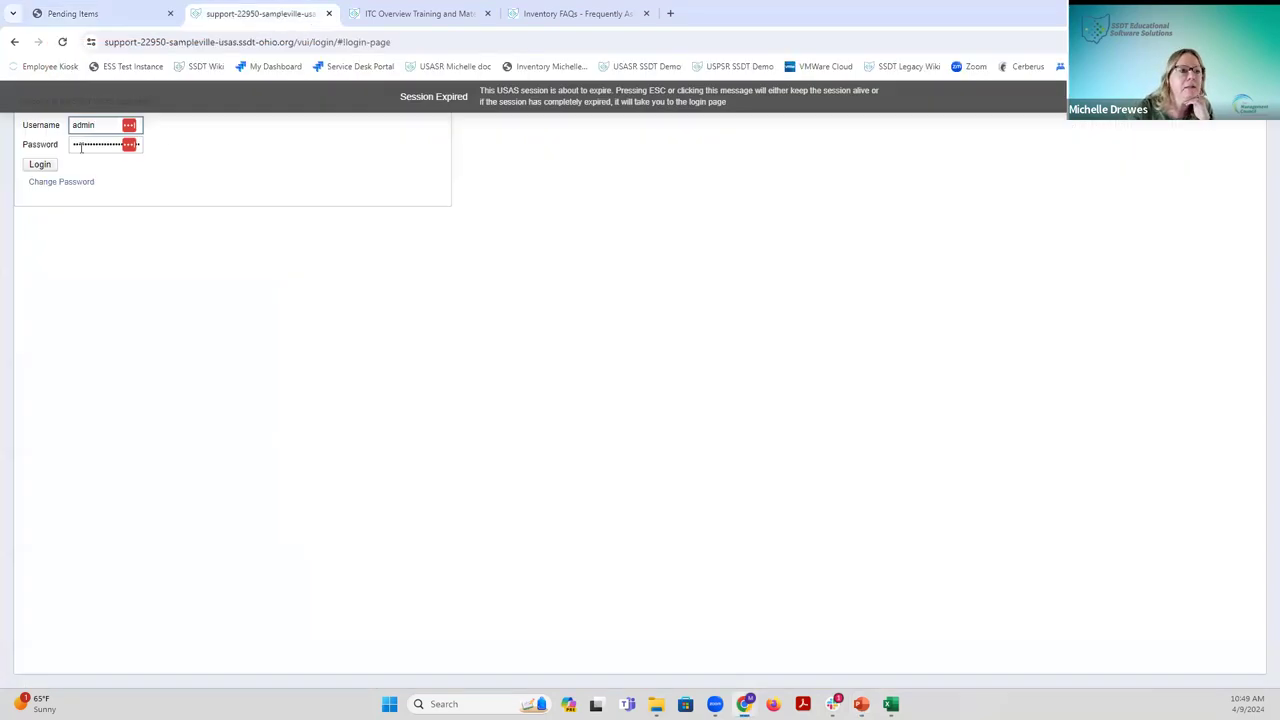
click(424, 103)
click(42, 166)
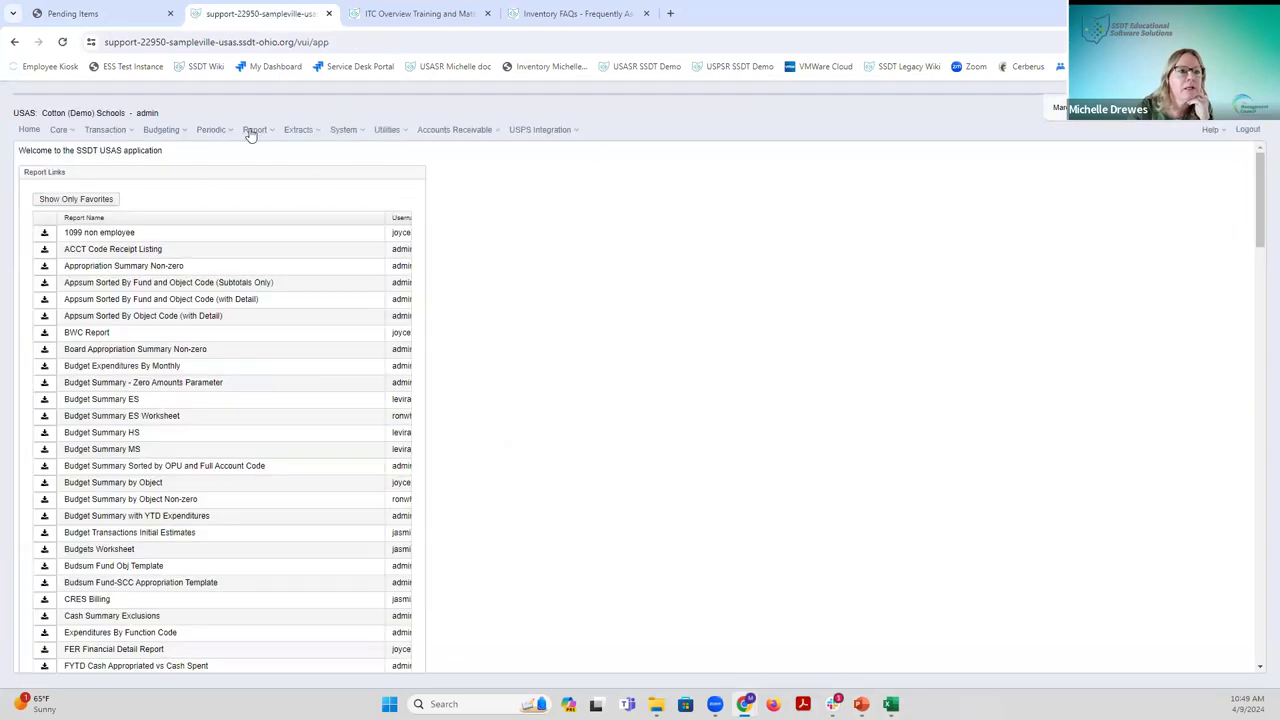
click(254, 130)
click(267, 157)
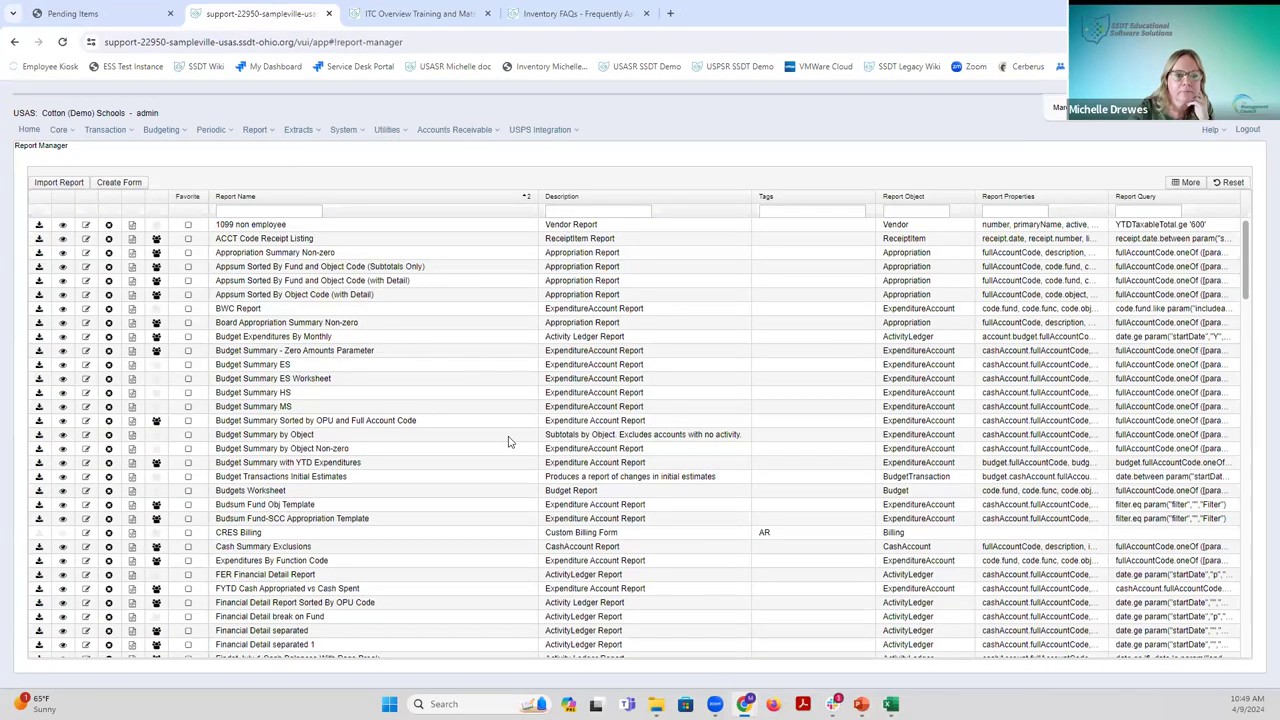
Filter the Report Manager's Report Name column by "%inventory%".
scroll(508, 441, down, 3)
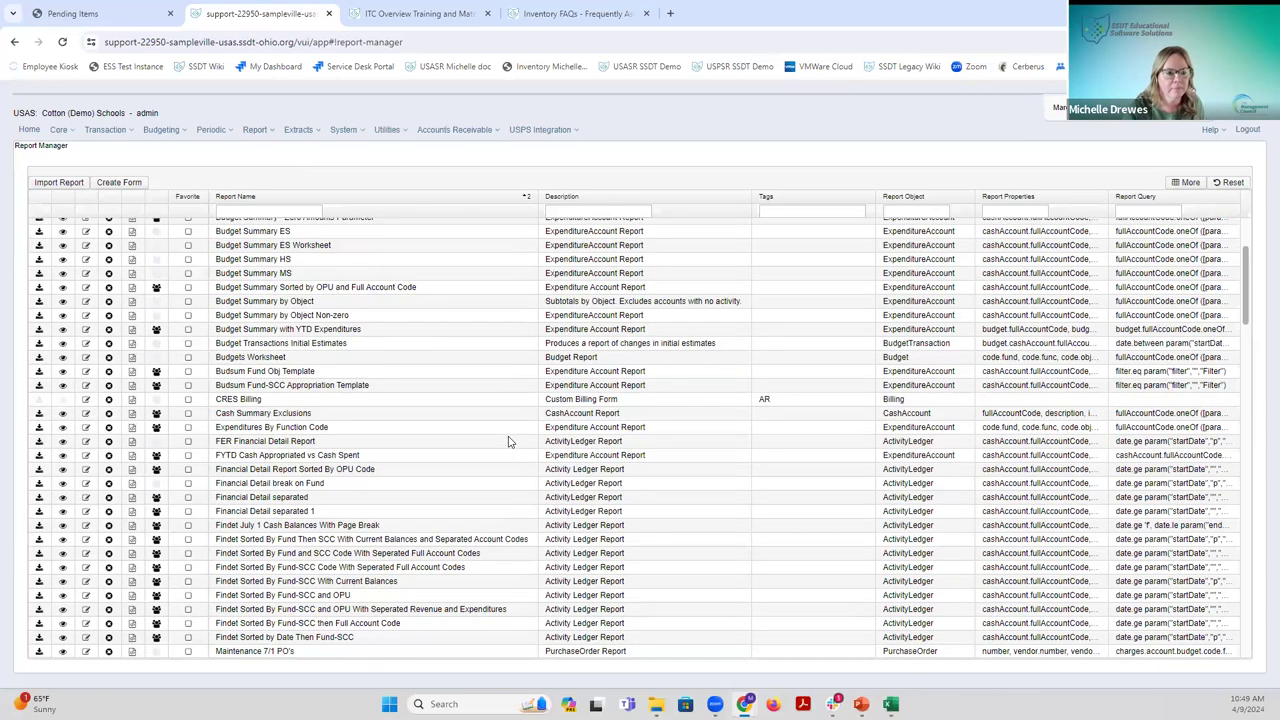
scroll(508, 441, down, 3)
scroll(508, 441, up, 10)
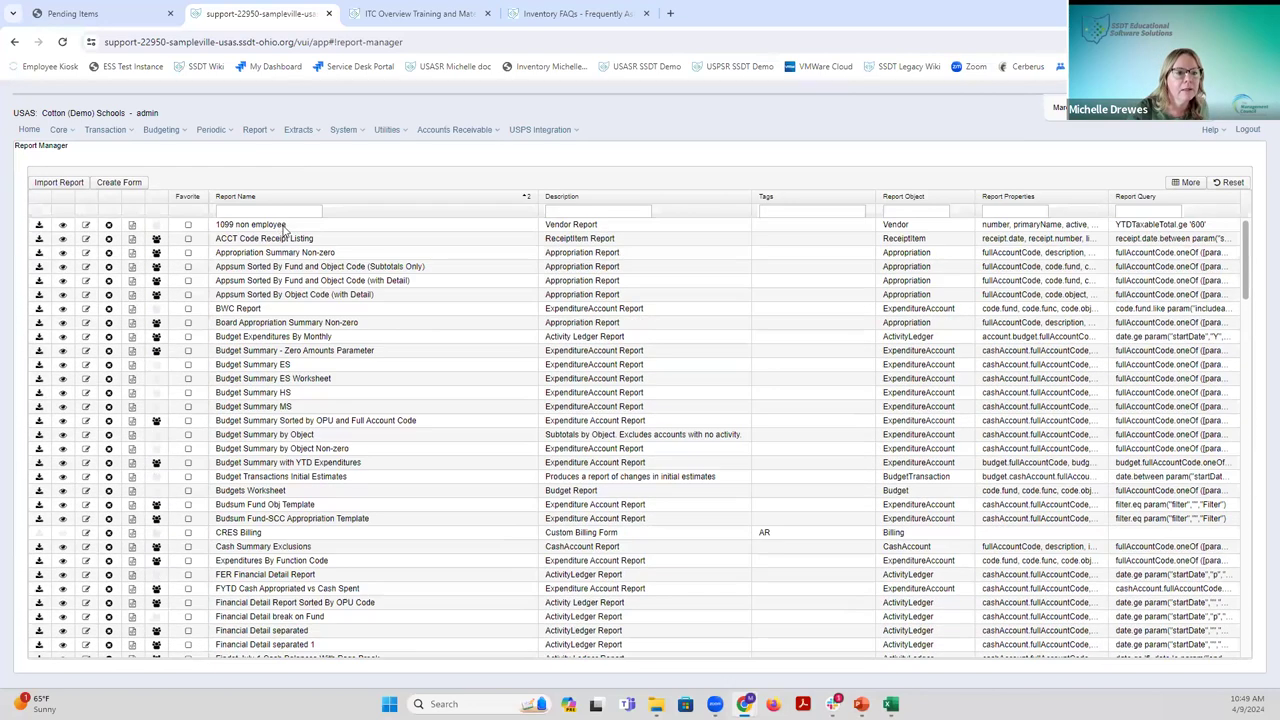
click(277, 210)
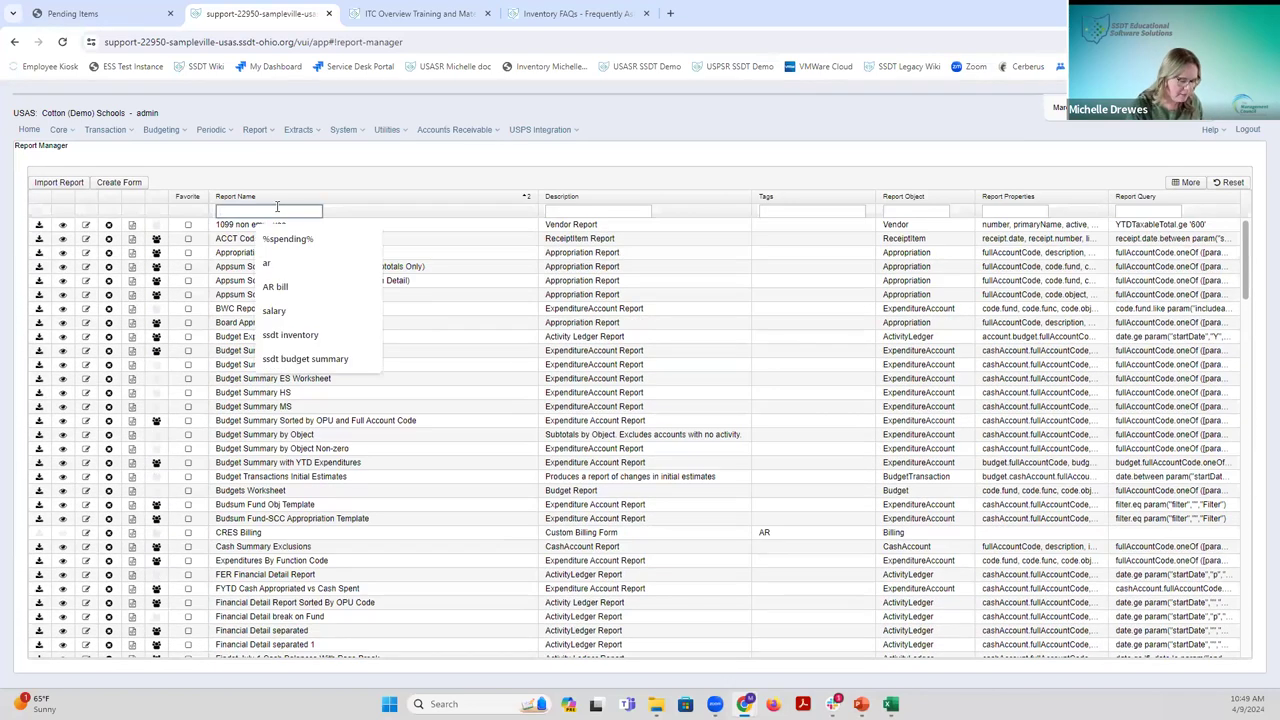
text(inventory)
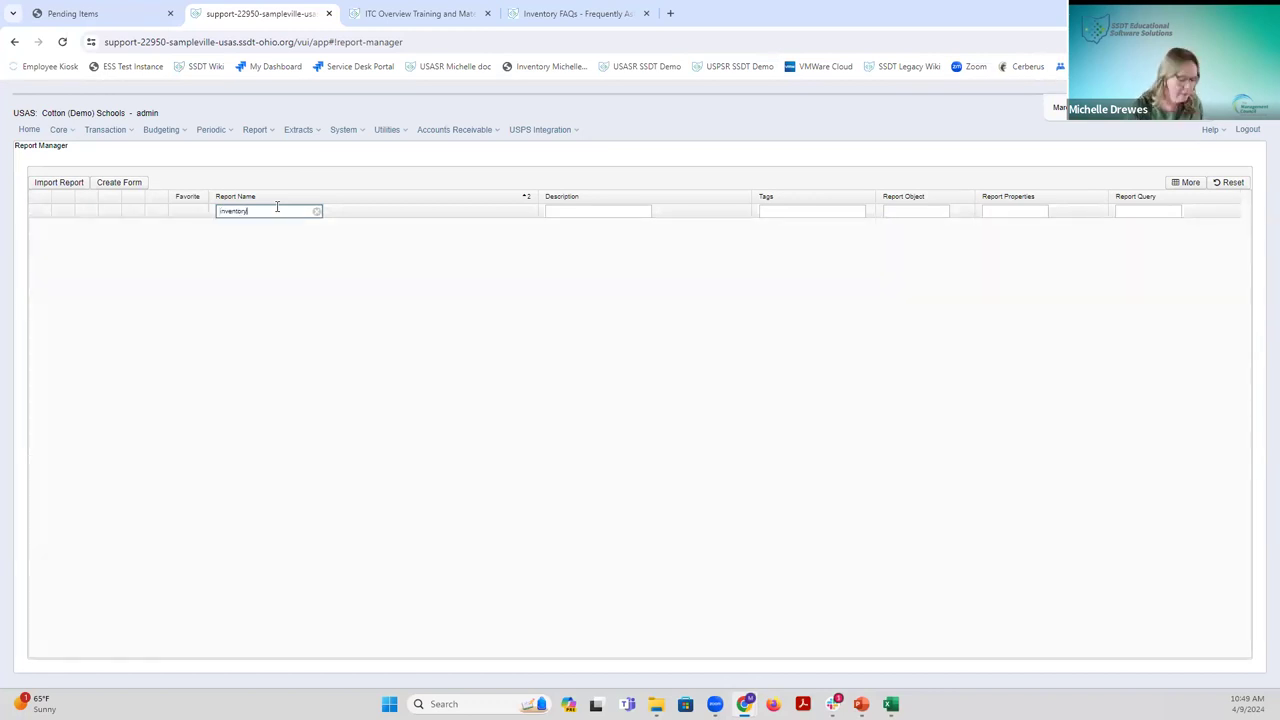
text(fi)
key(Home)
text(%)
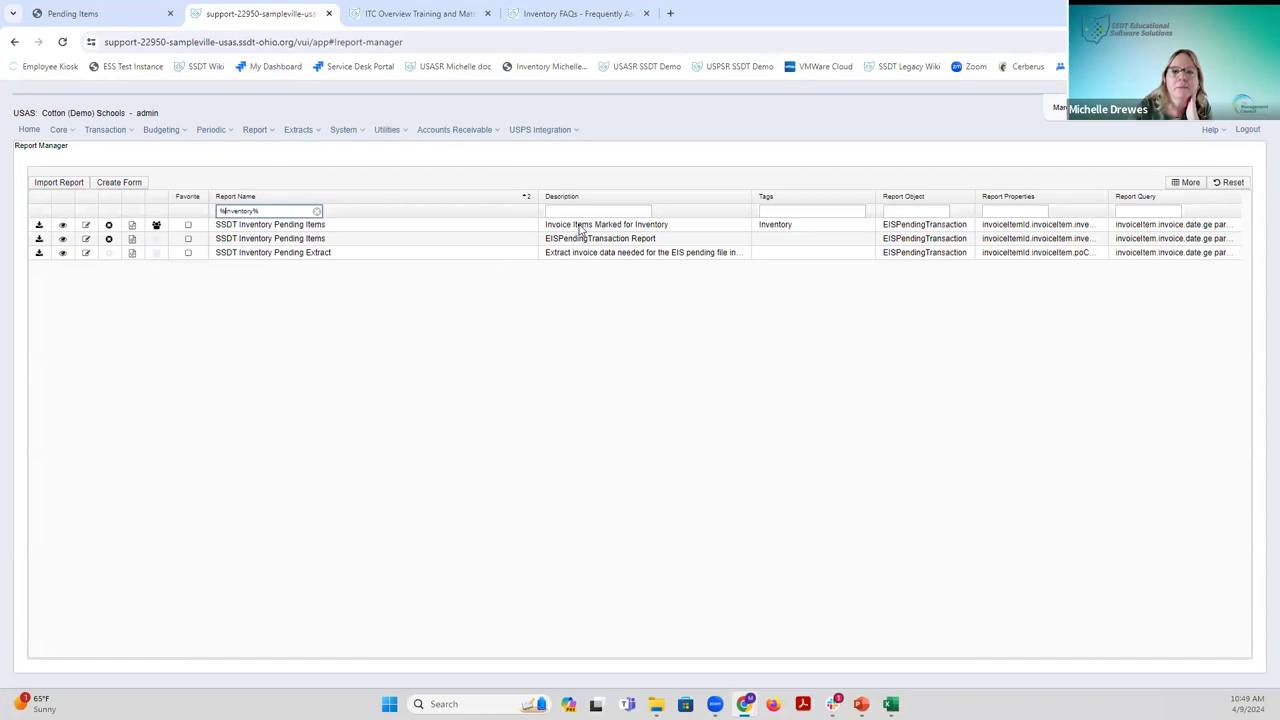
Check the query options of the SSDT Inventory Pending Items report tagged Inventory and generate it in Excel-Data format.
click(39, 226)
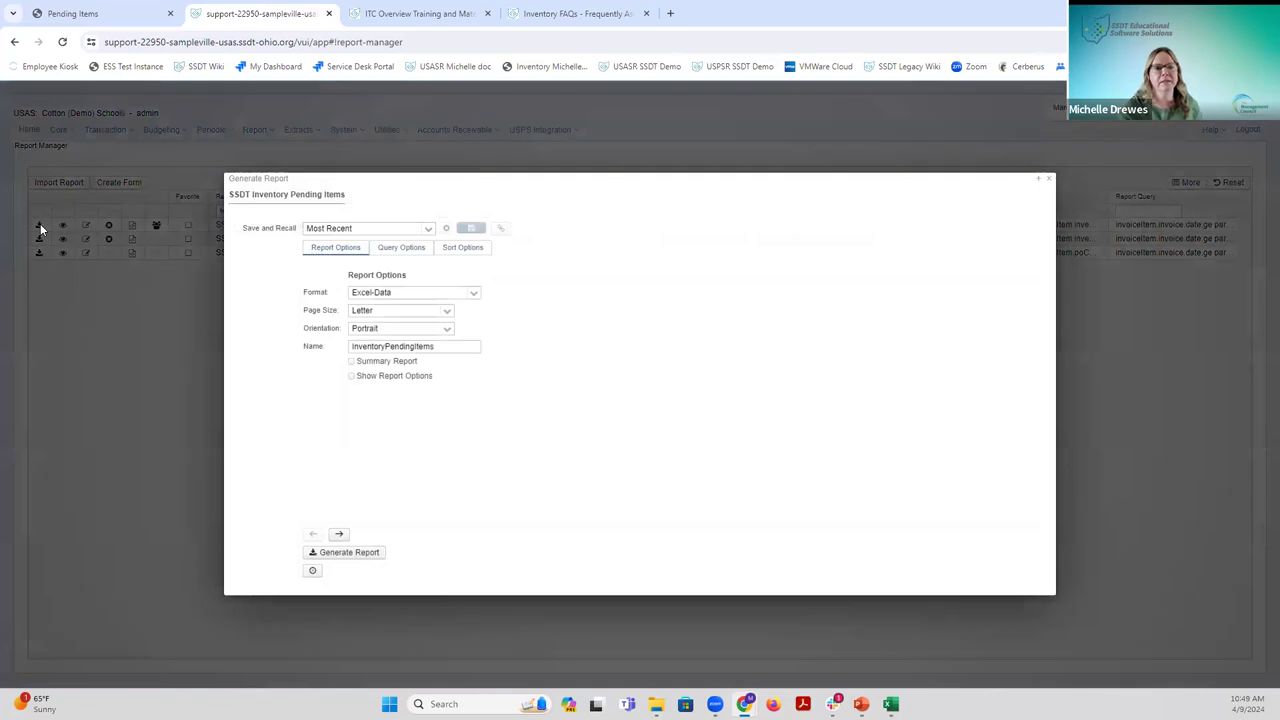
click(417, 253)
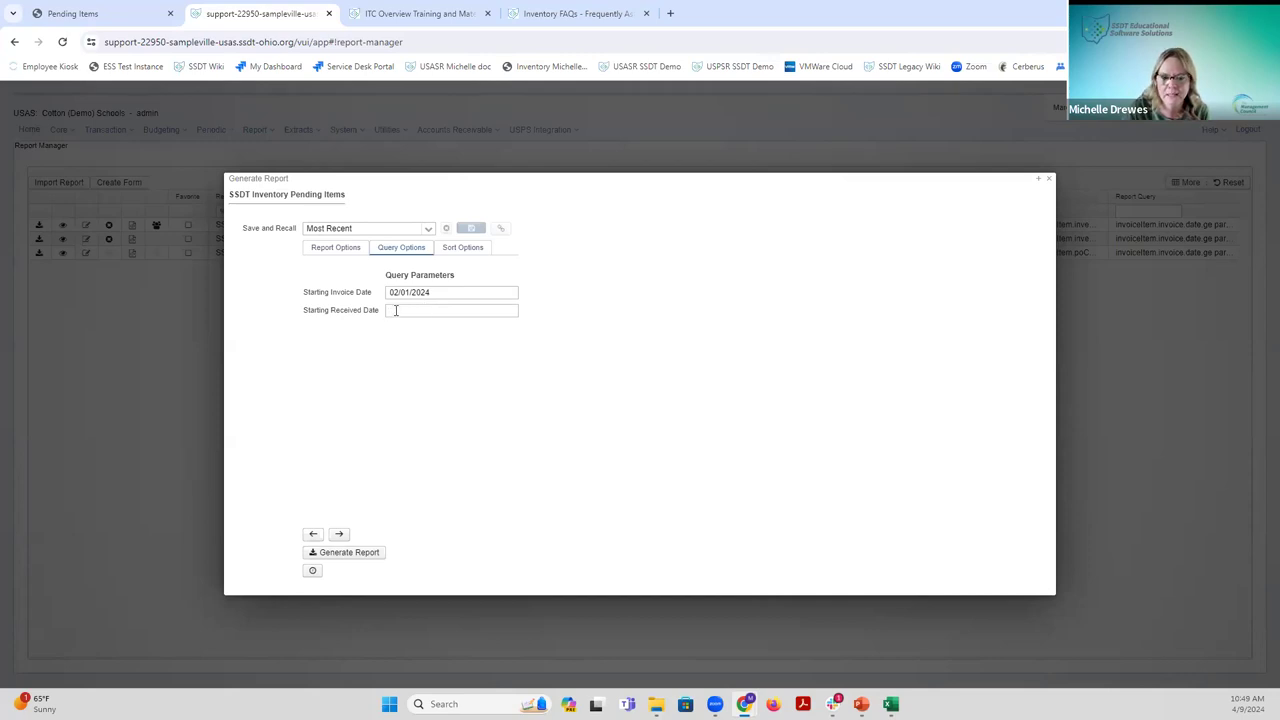
click(340, 249)
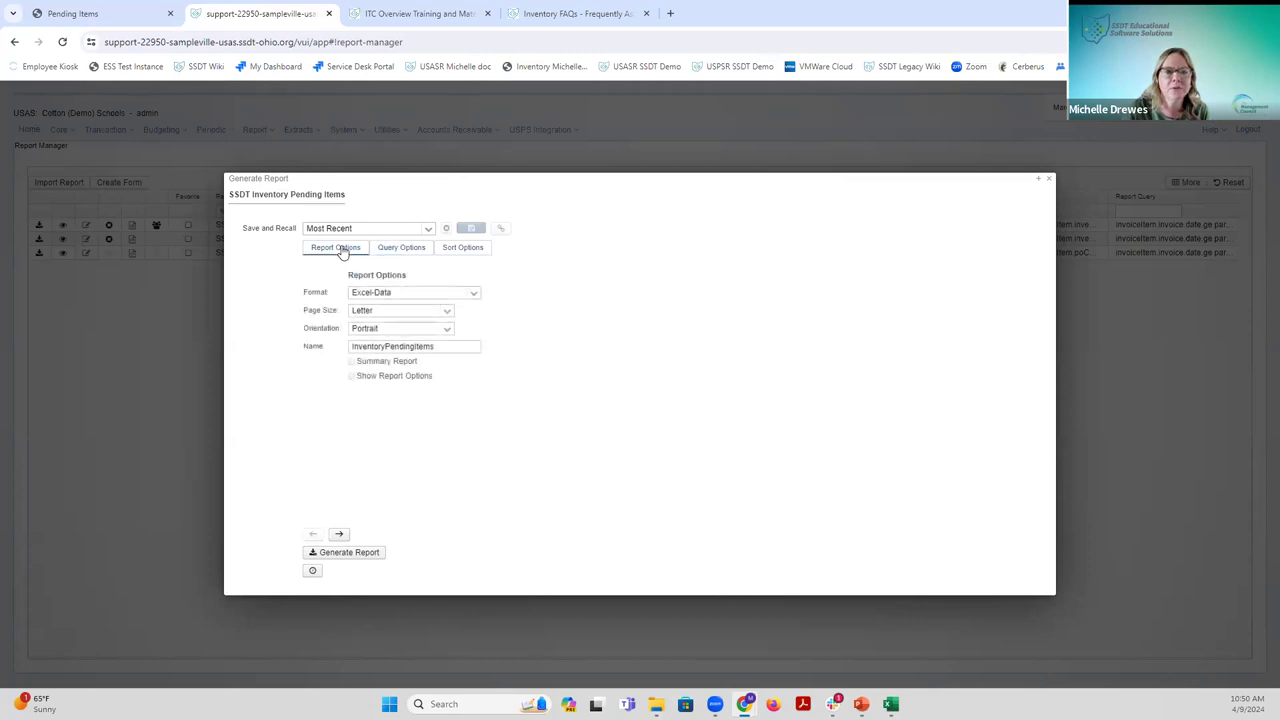
click(366, 555)
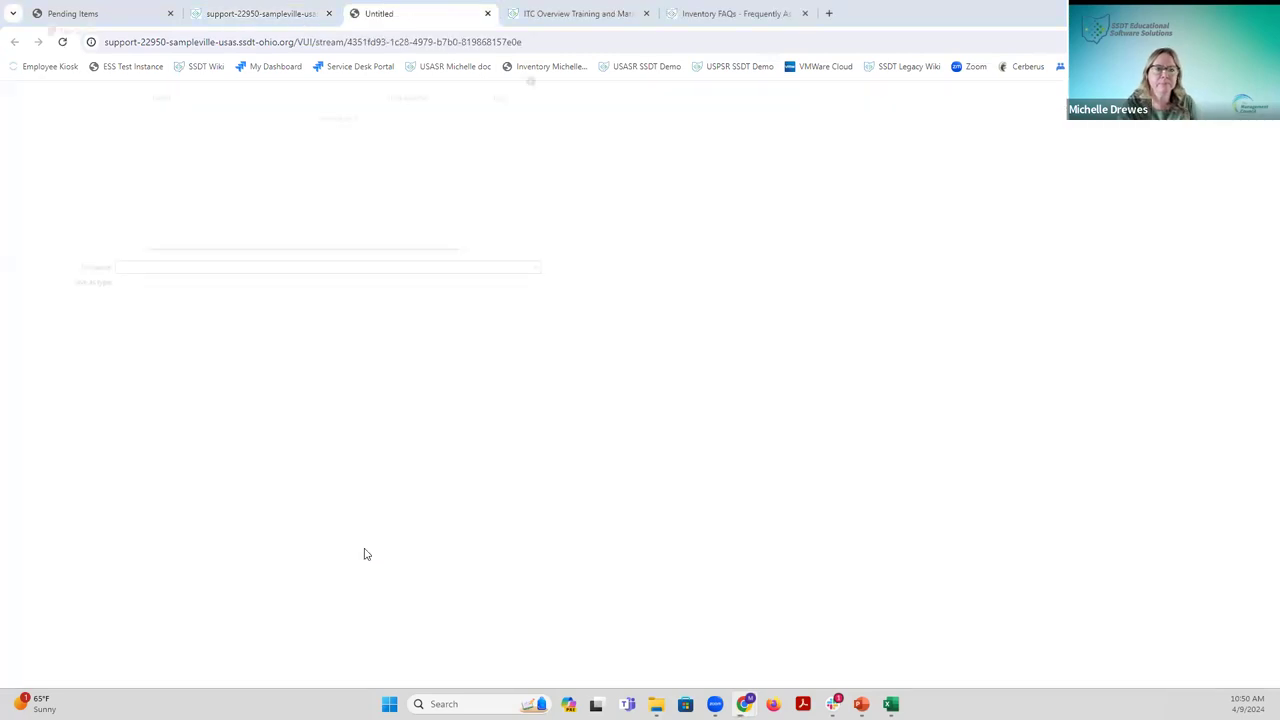
click(466, 330)
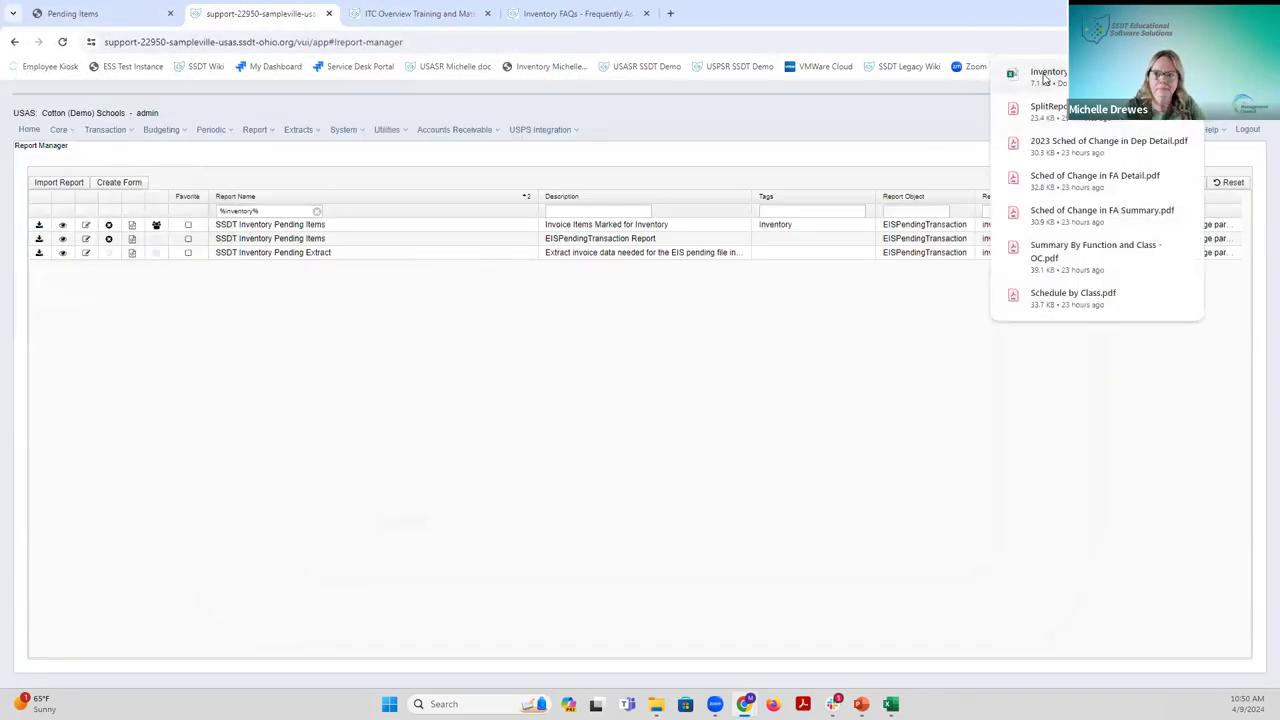
Open the downloaded InventoryPendingItems workbook in Excel for editing and fit all column widths to their contents.
click(1048, 76)
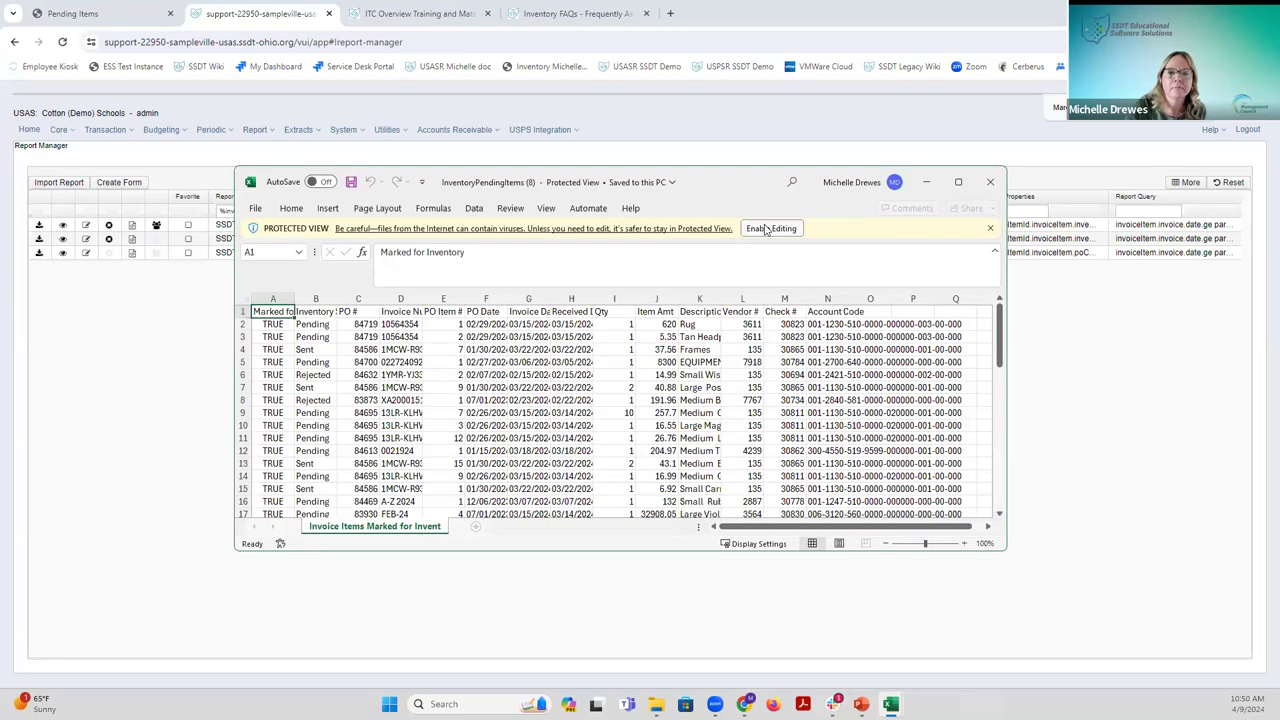
click(764, 223)
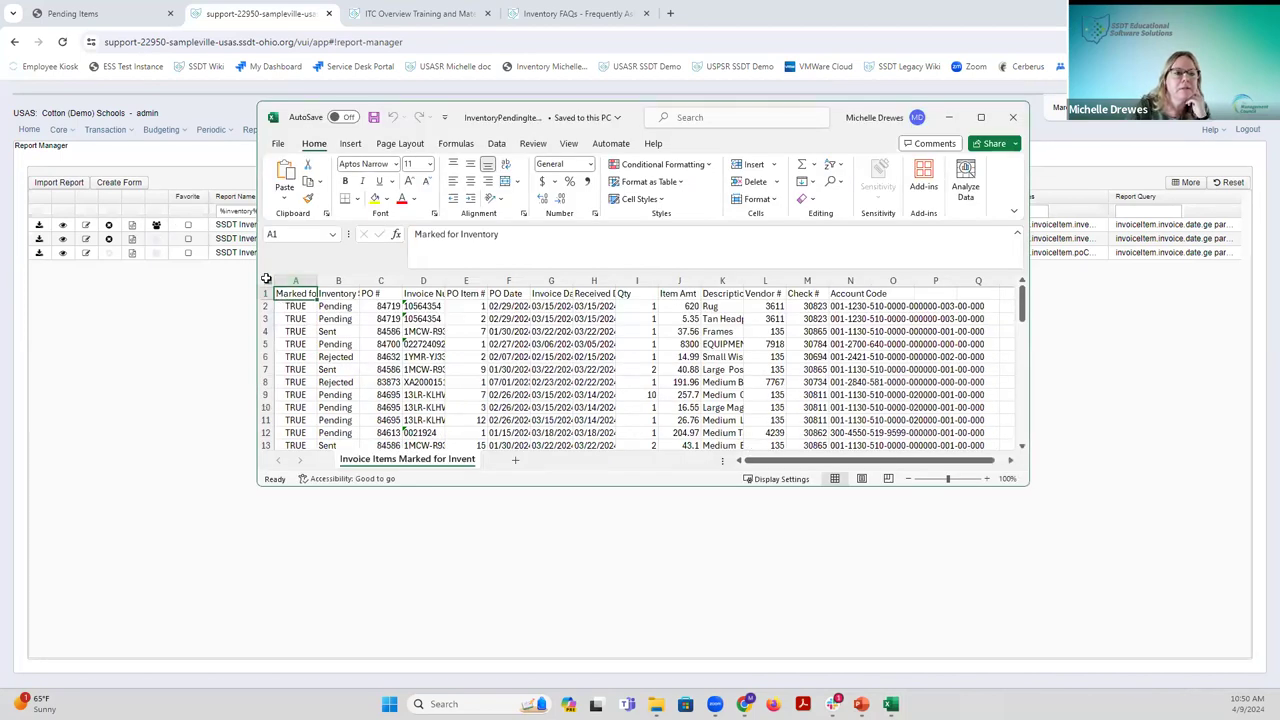
click(268, 281)
double_click(316, 282)
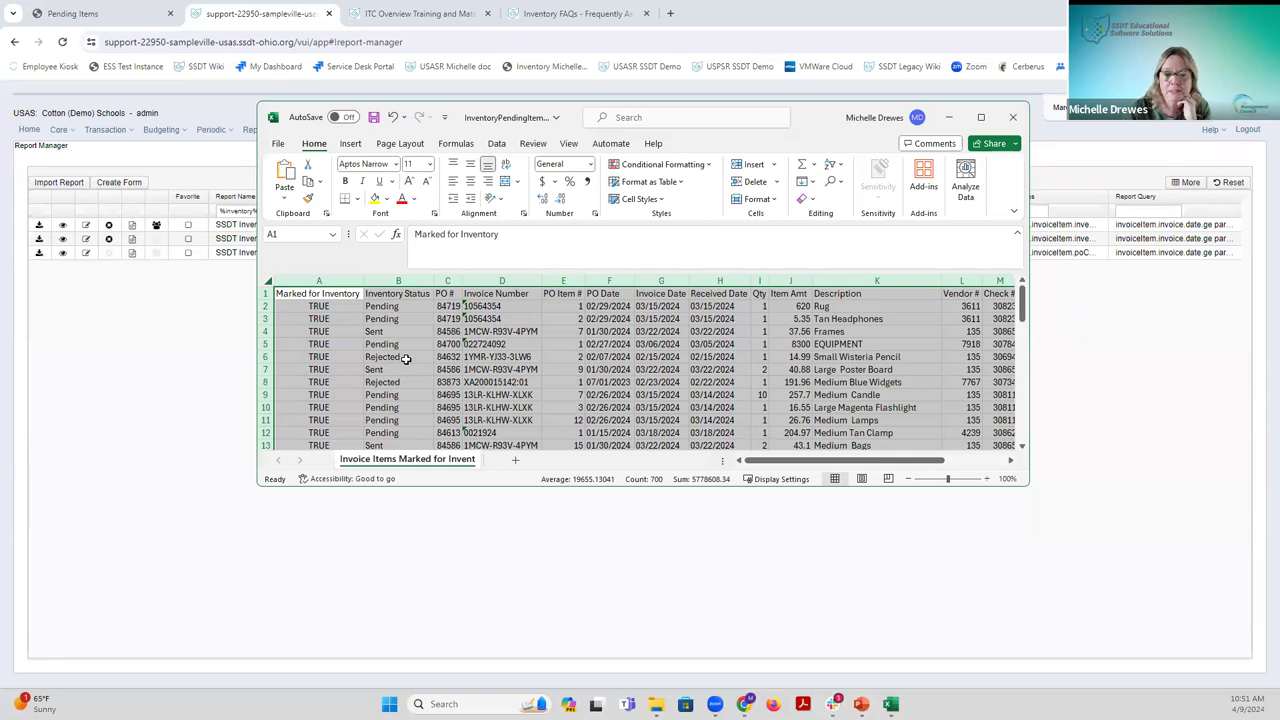
Examine the Inventory Status values down the workbook, including the Posted entry in row 23, and minimize the workbook.
scroll(406, 359, down, 2)
scroll(406, 359, down, 2)
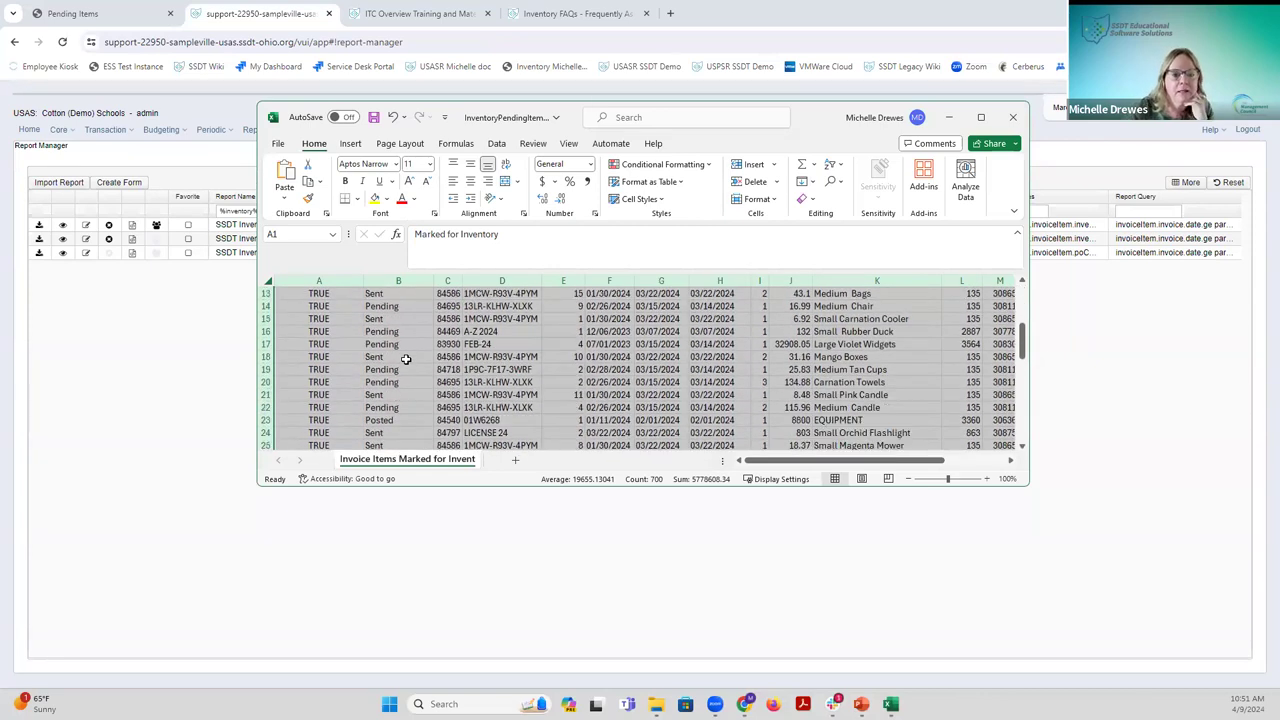
scroll(406, 359, down, 2)
scroll(406, 359, down, 6)
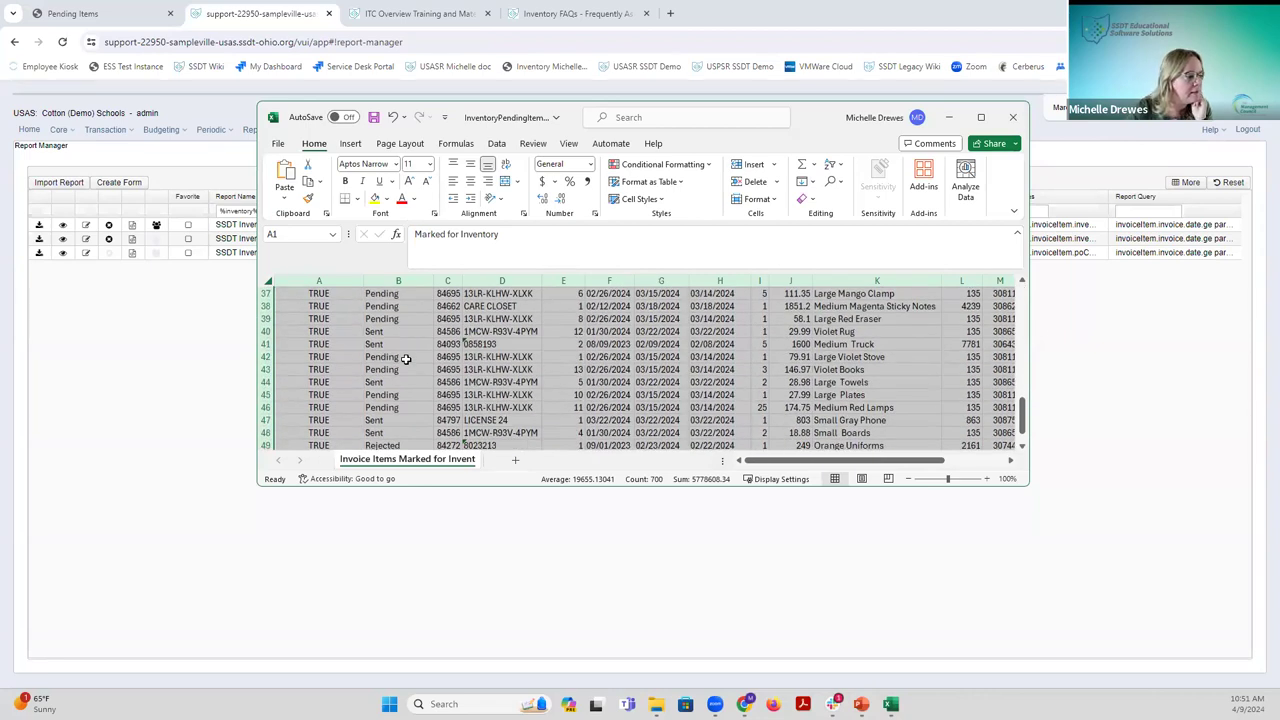
scroll(406, 359, up, 7)
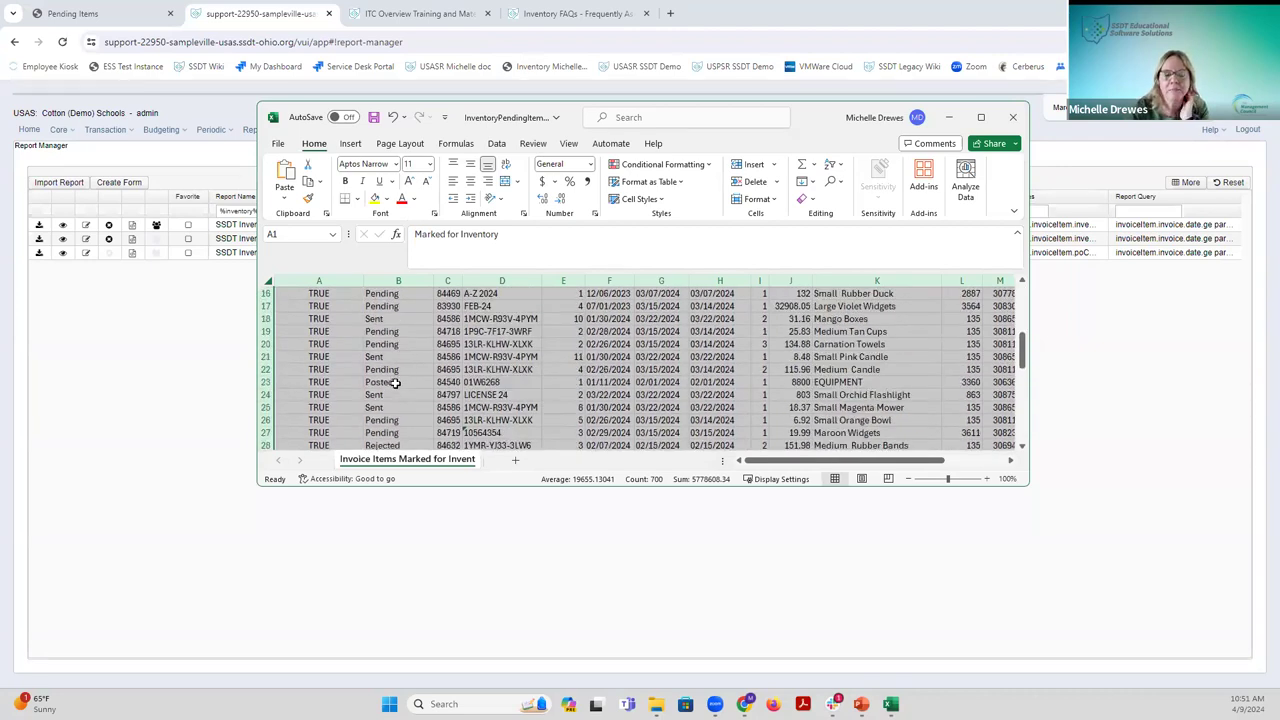
click(395, 383)
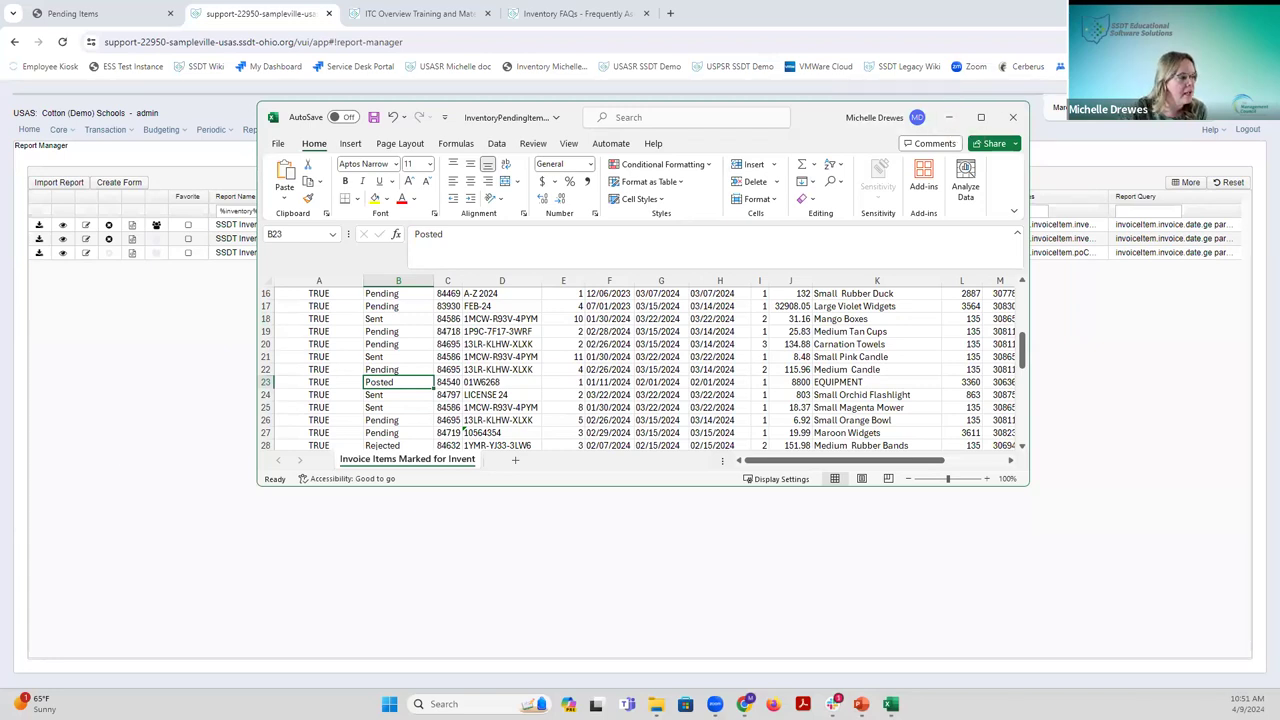
click(952, 124)
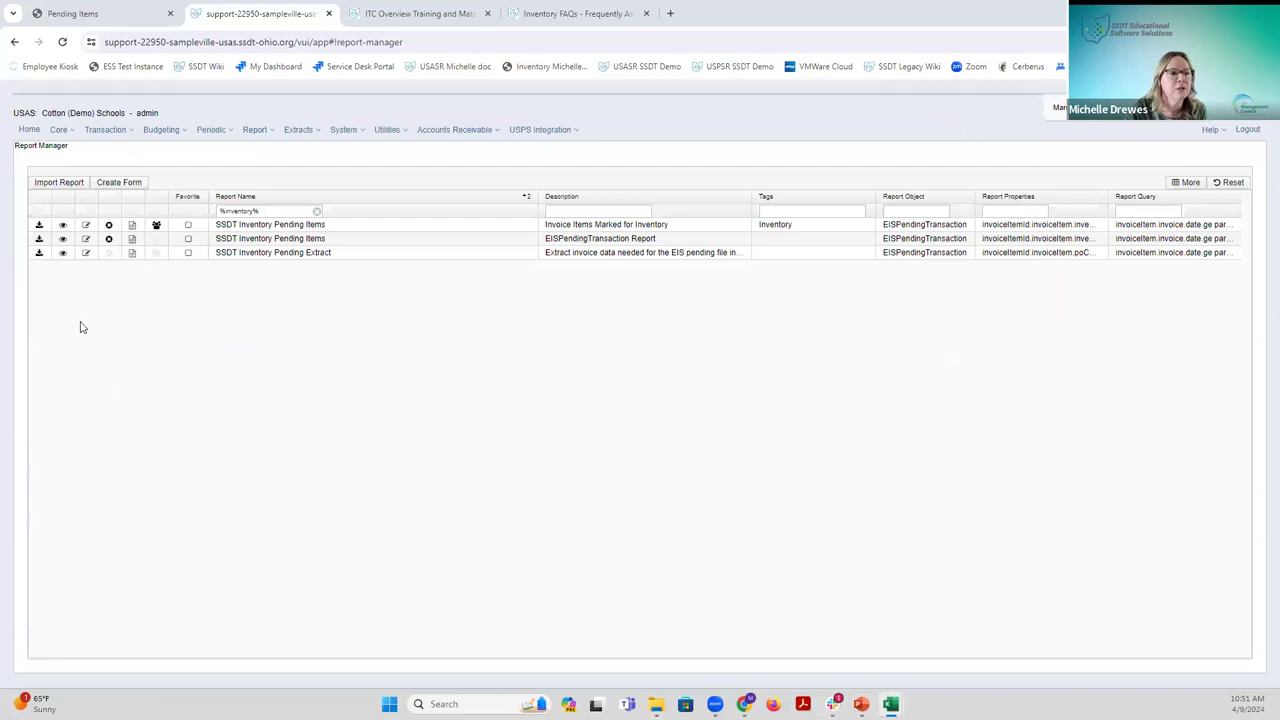
Open the AP Invoices grid and add the items' Inventory Item property to an advanced query.
click(113, 131)
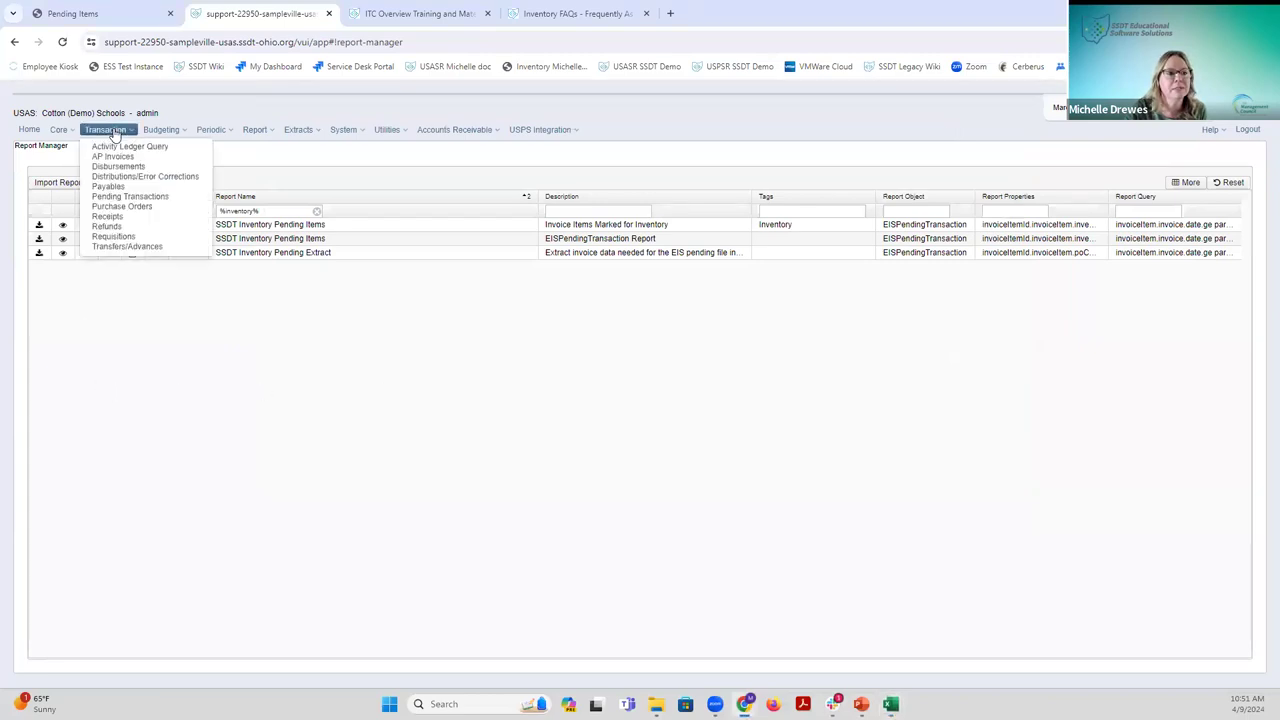
click(117, 157)
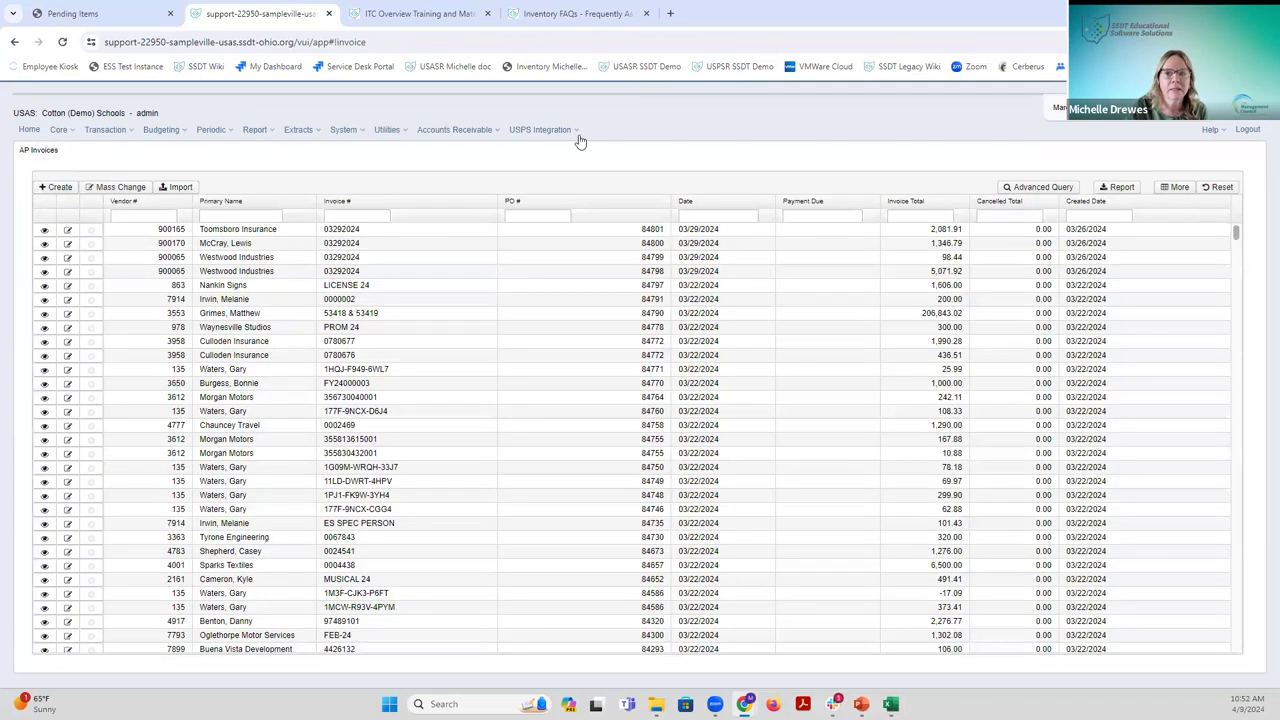
click(1020, 188)
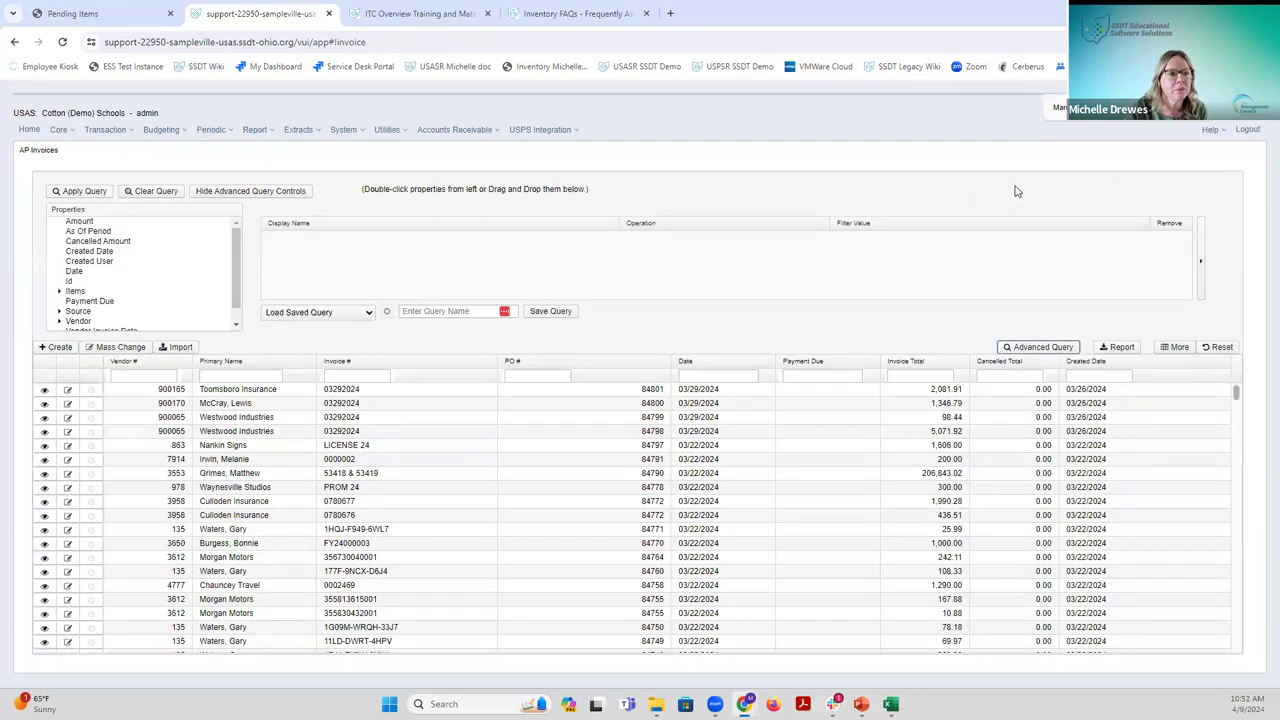
click(60, 292)
scroll(115, 298, down, 5)
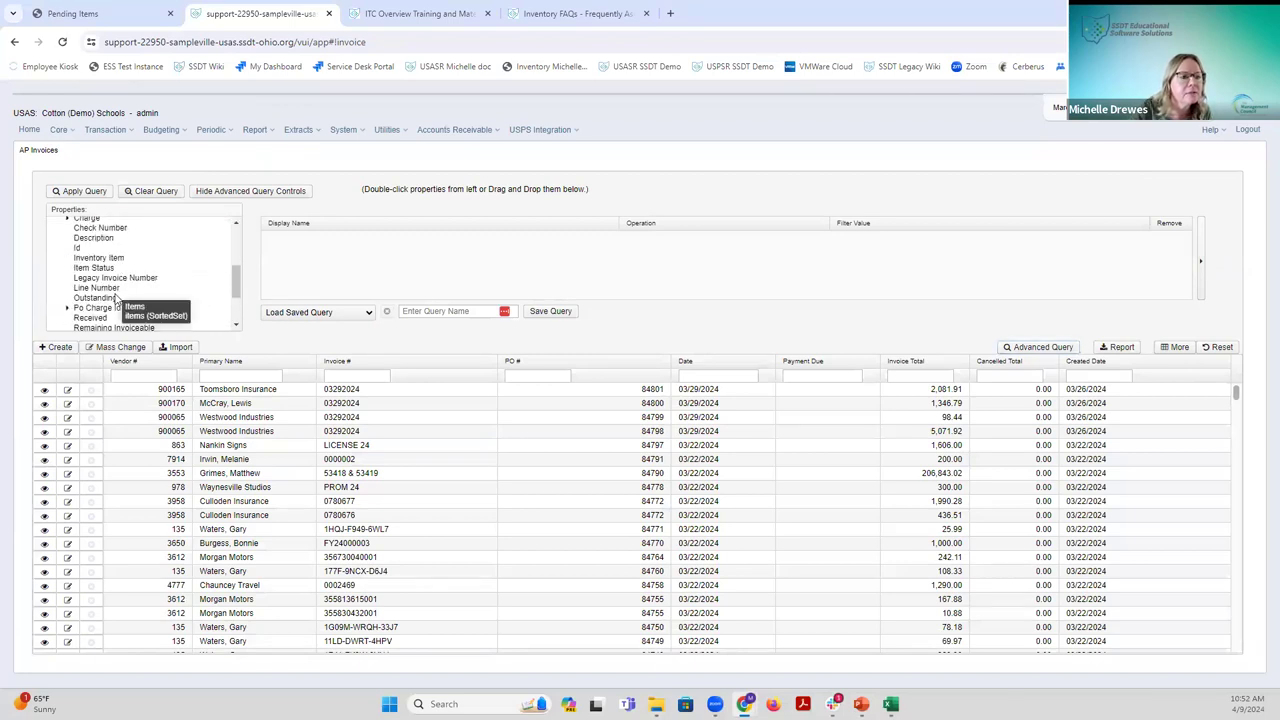
double_click(112, 259)
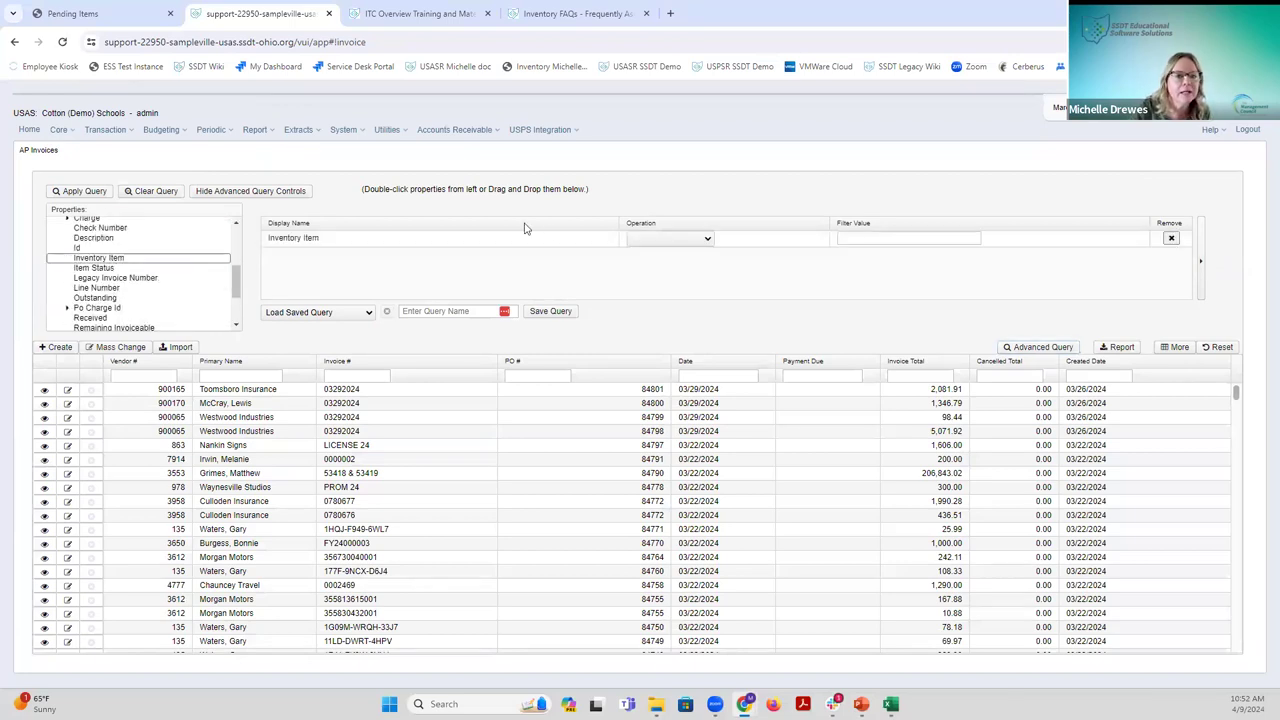
Set the Inventory Item condition to Equals 1 and apply the query to the invoices.
click(707, 243)
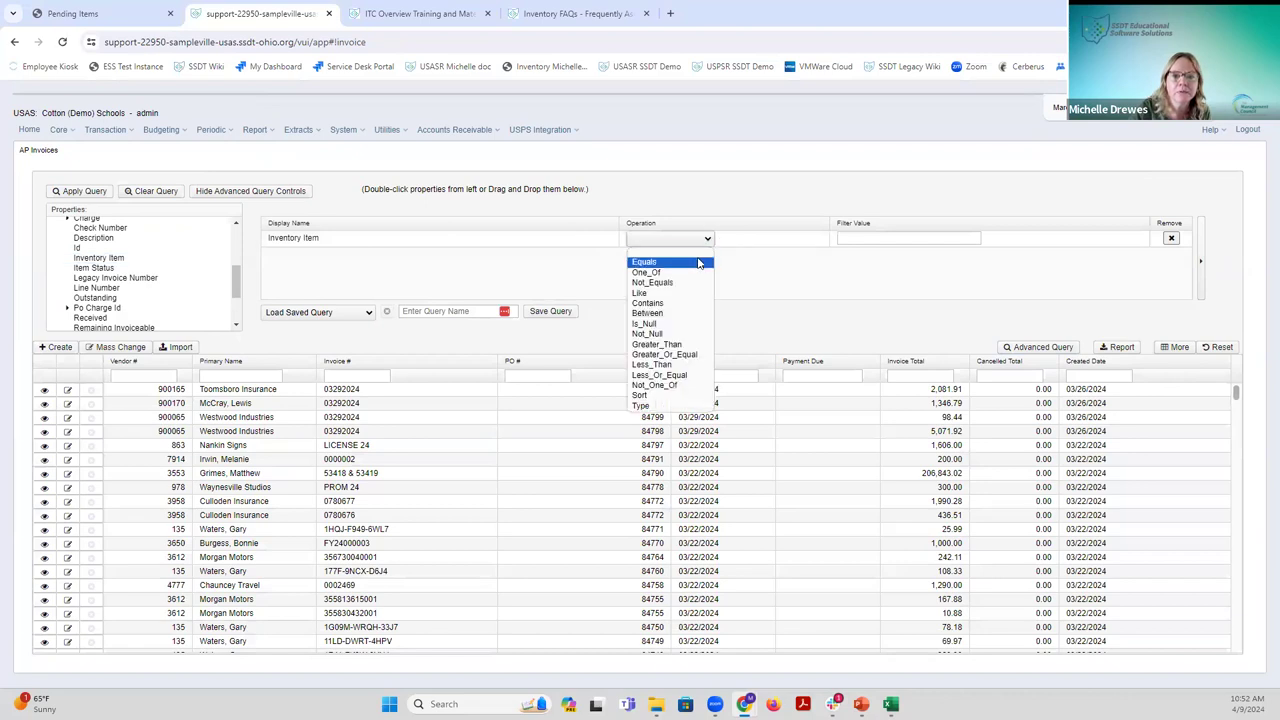
click(699, 261)
click(849, 237)
text(1)
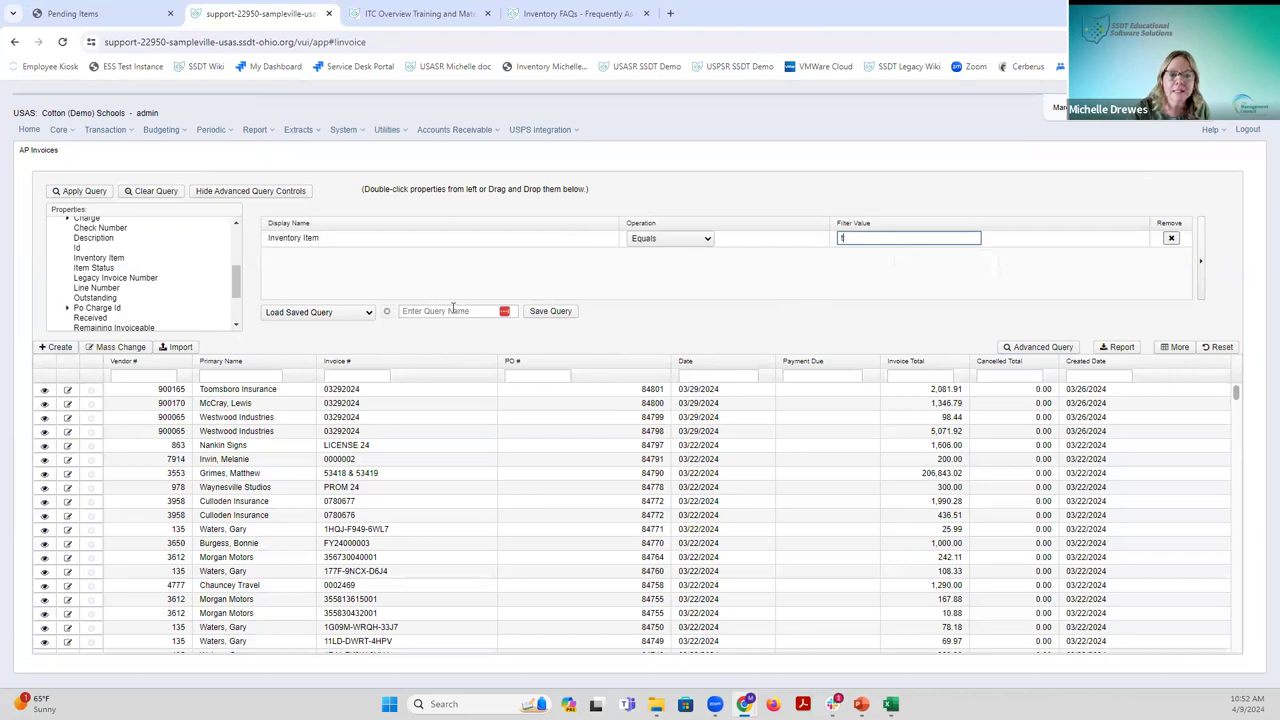
click(98, 193)
click(98, 193)
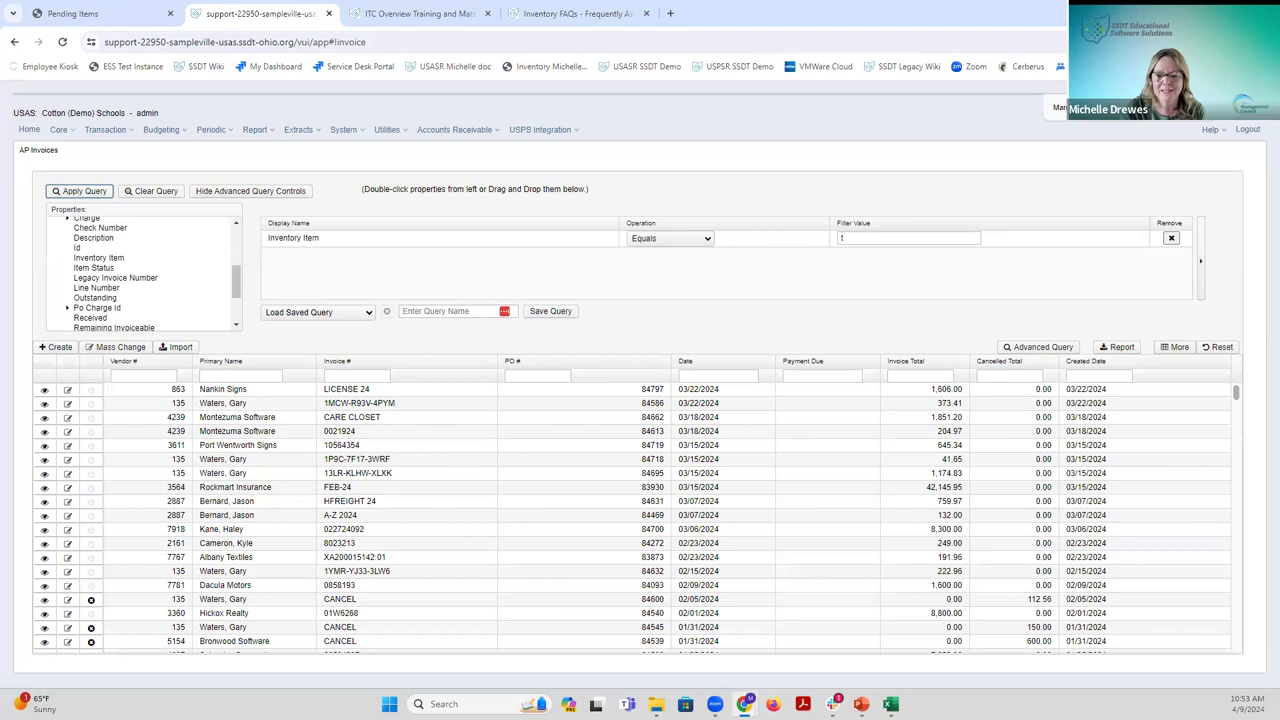
Review the inventory statuses in the InventoryPendingItems workbook, and open the Pull From USAS prompt on Inventory's Pending Items grid.
click(890, 704)
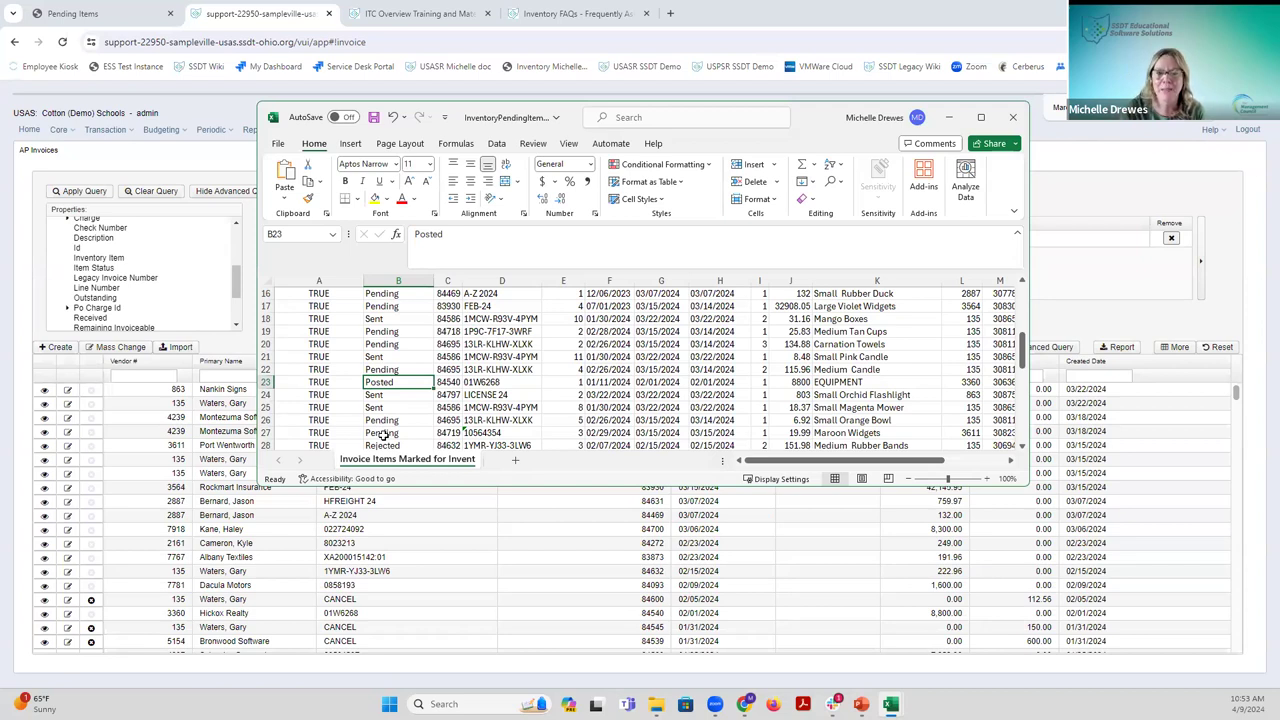
click(122, 18)
click(122, 18)
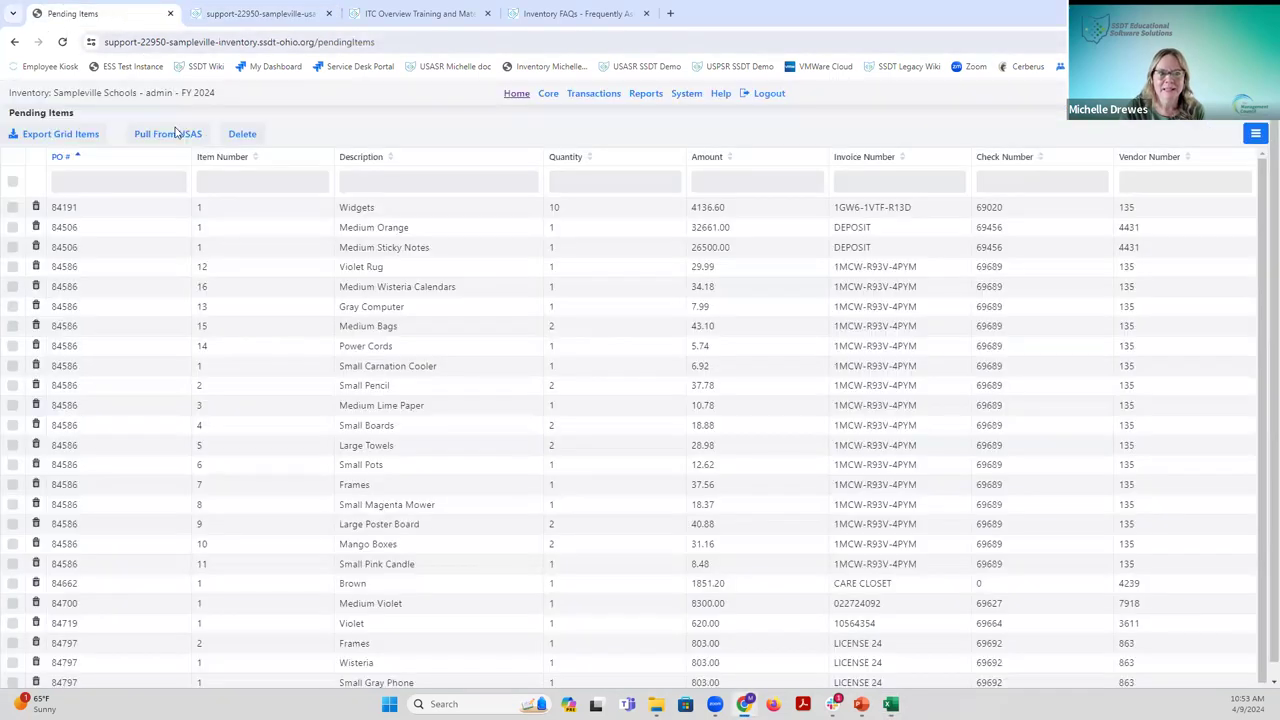
click(170, 134)
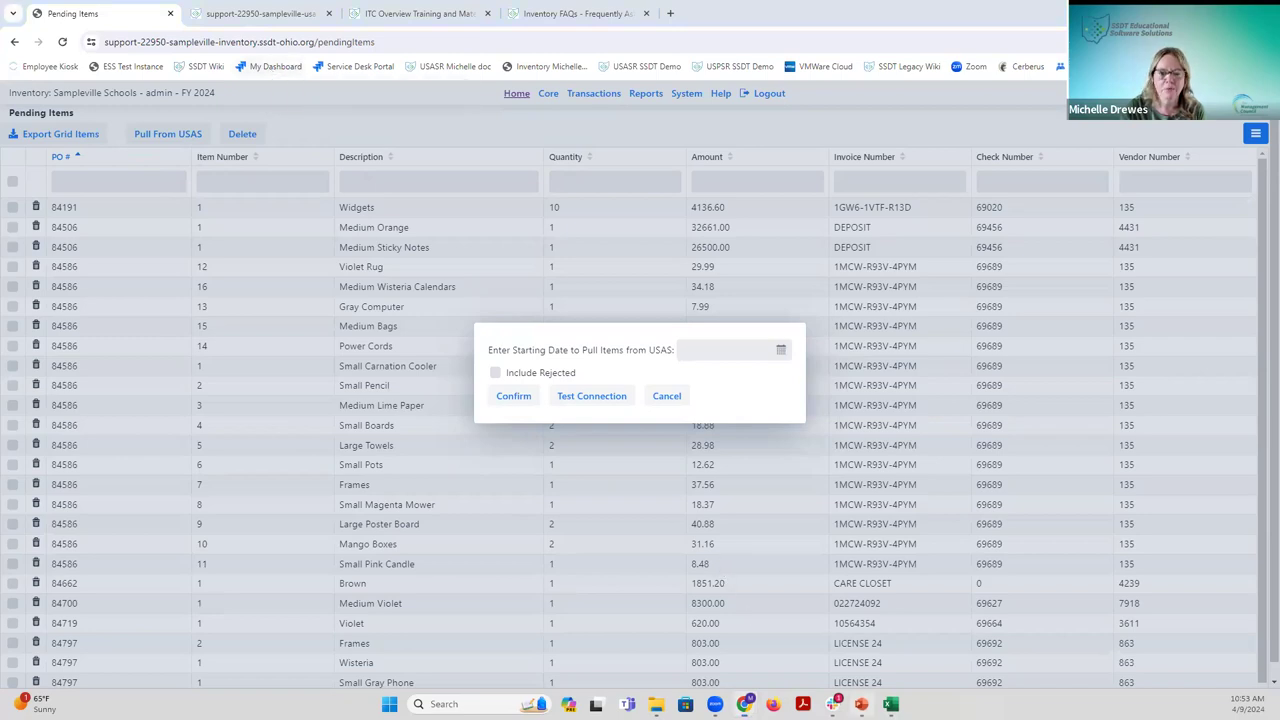
click(861, 704)
scroll(828, 568, down, 1)
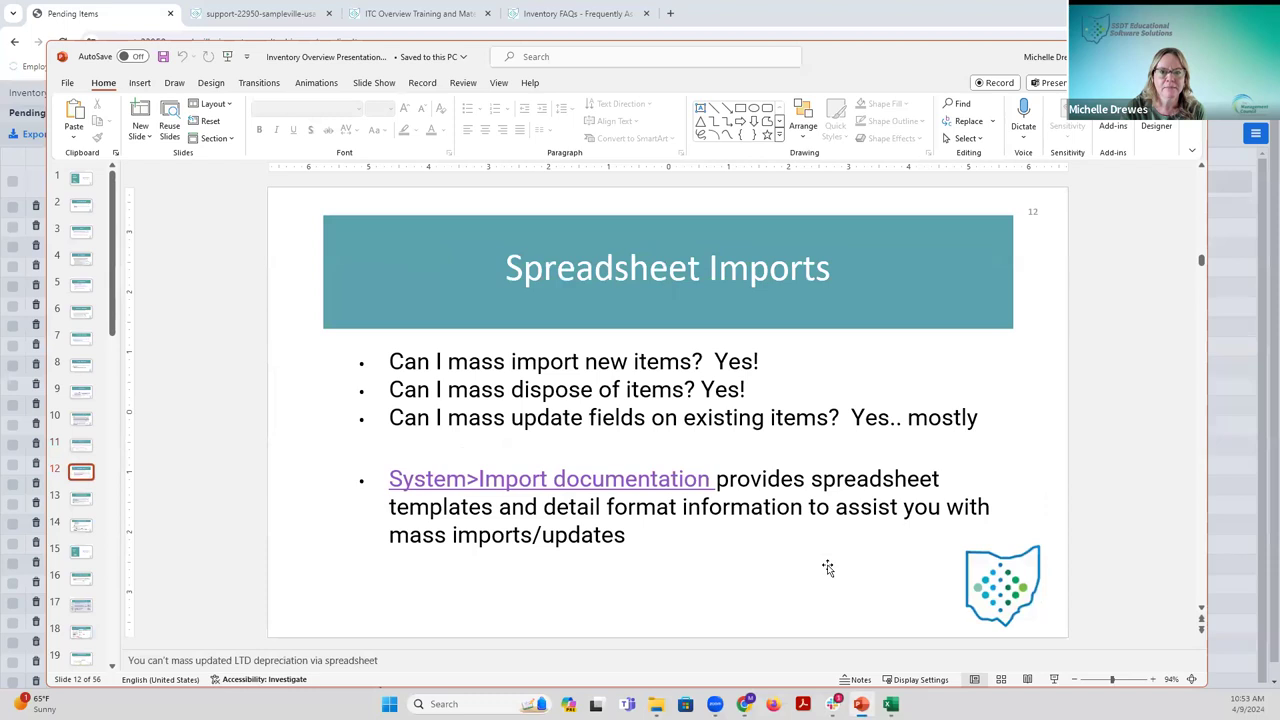
scroll(828, 568, up, 2)
scroll(828, 568, down, 2)
Open the Pending Items page under Transactions in the Inventory documentation and go to its Pull from USAS Error Messages section.
click(570, 14)
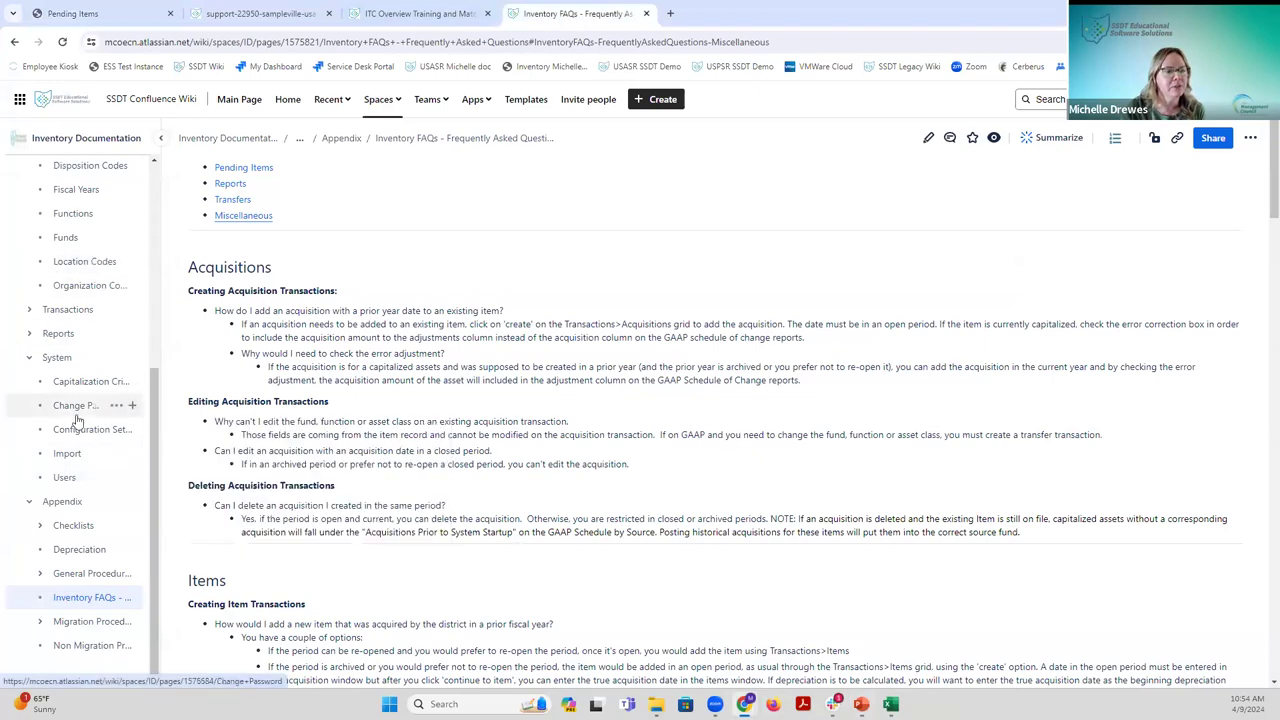
click(68, 310)
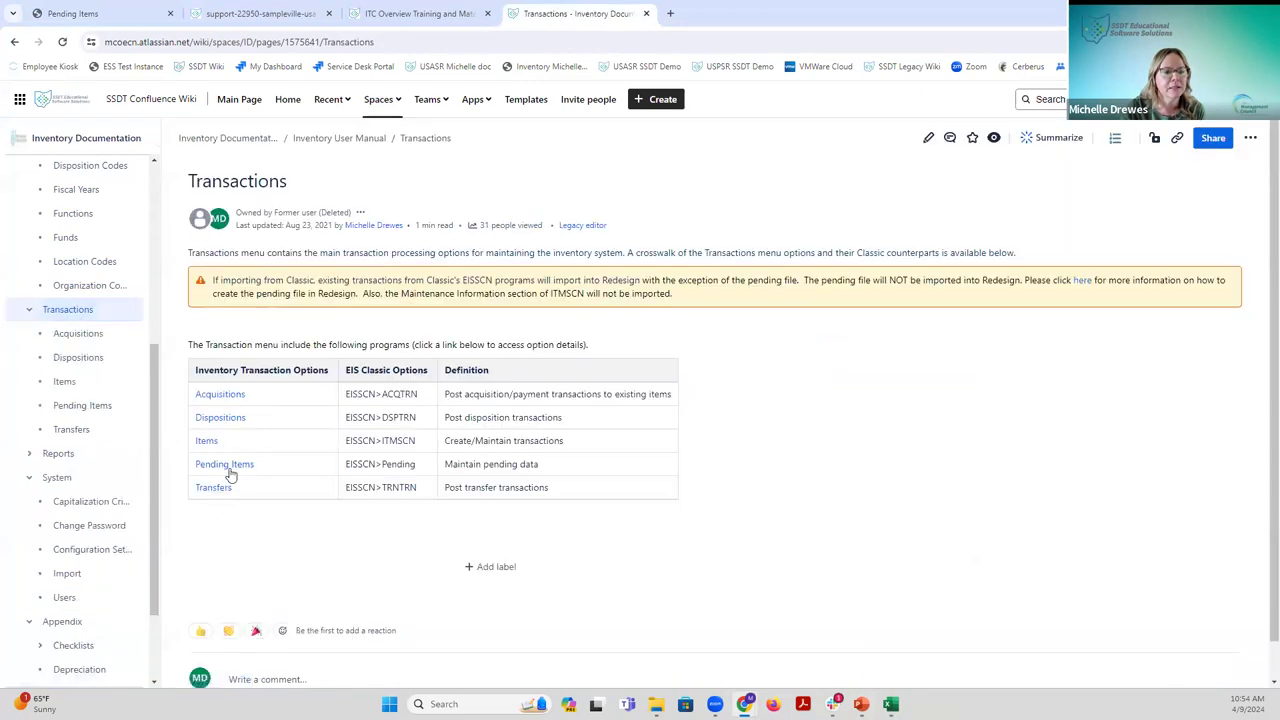
click(229, 469)
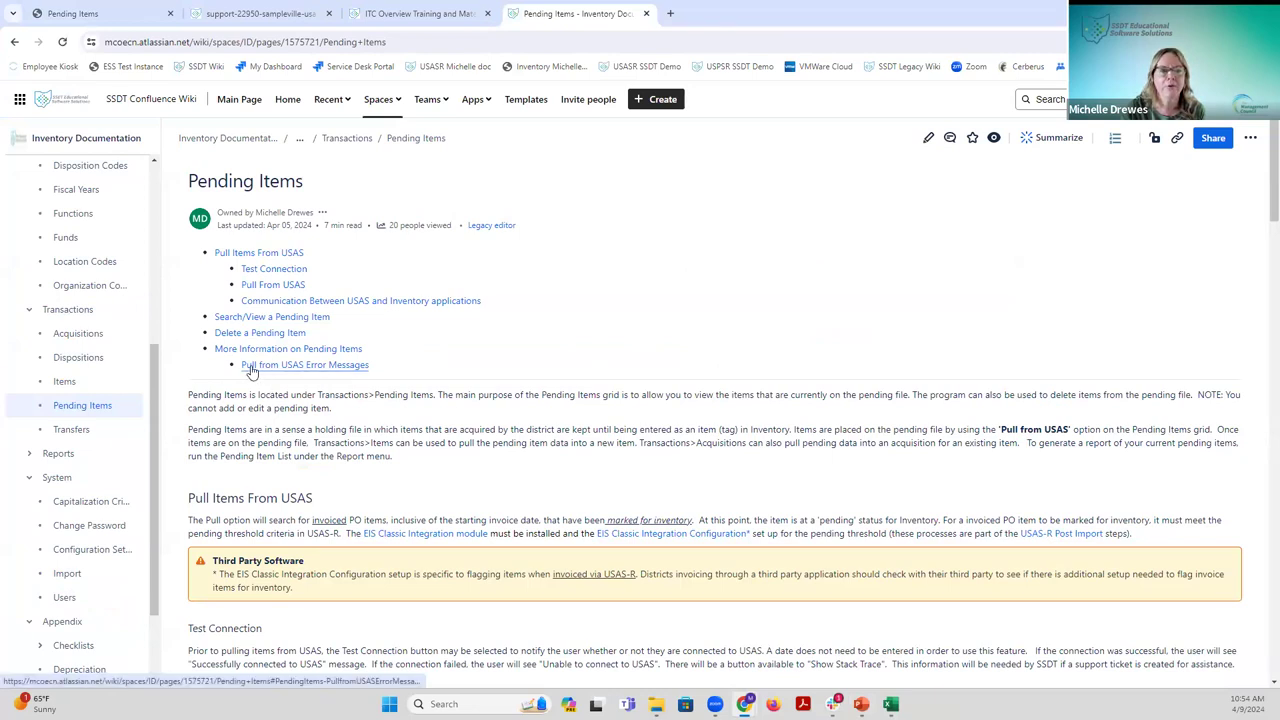
click(310, 370)
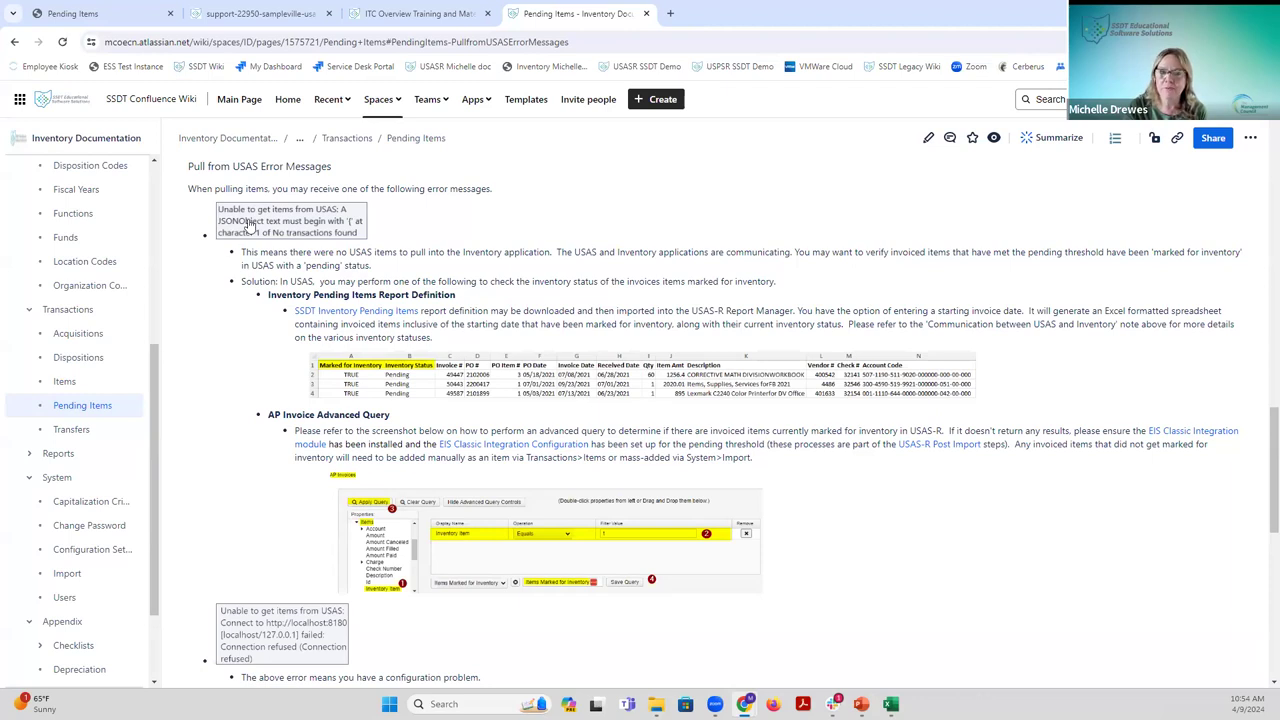
Examine the Pull from USAS error messages and the solution given for each, including the configuration, API key and nginx problems.
scroll(249, 224, down, 3)
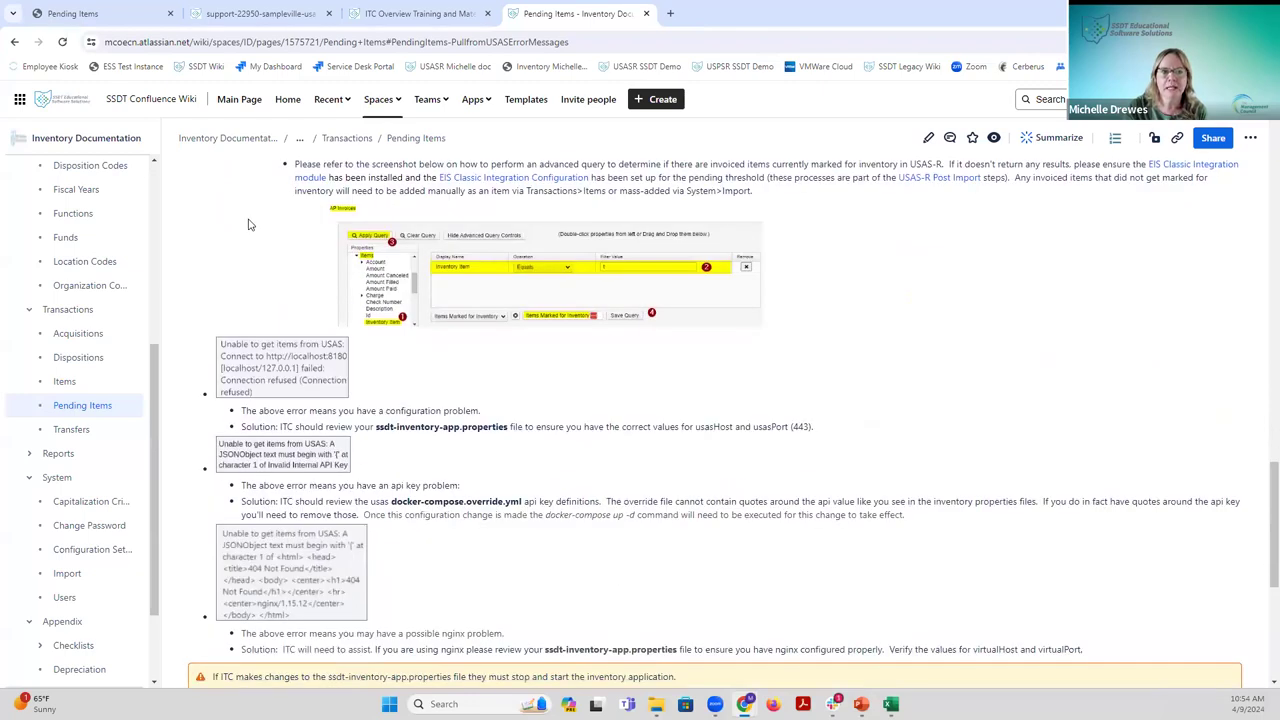
click(118, 20)
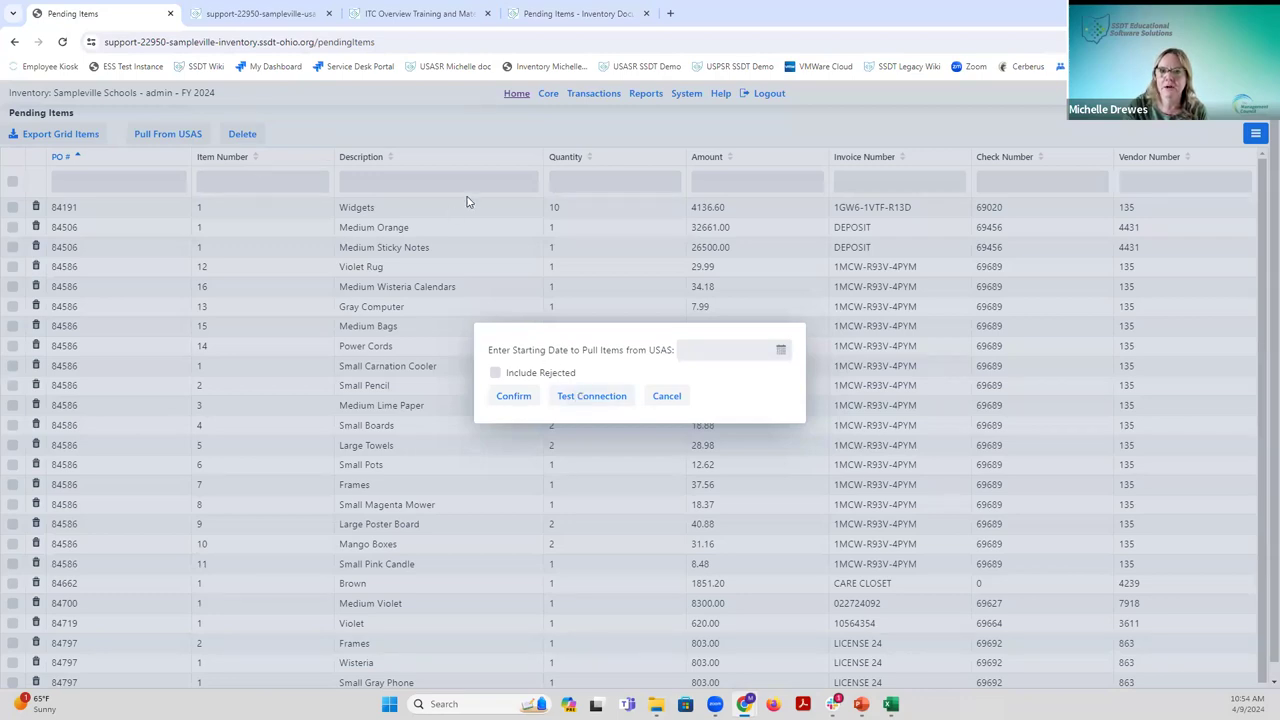
click(534, 20)
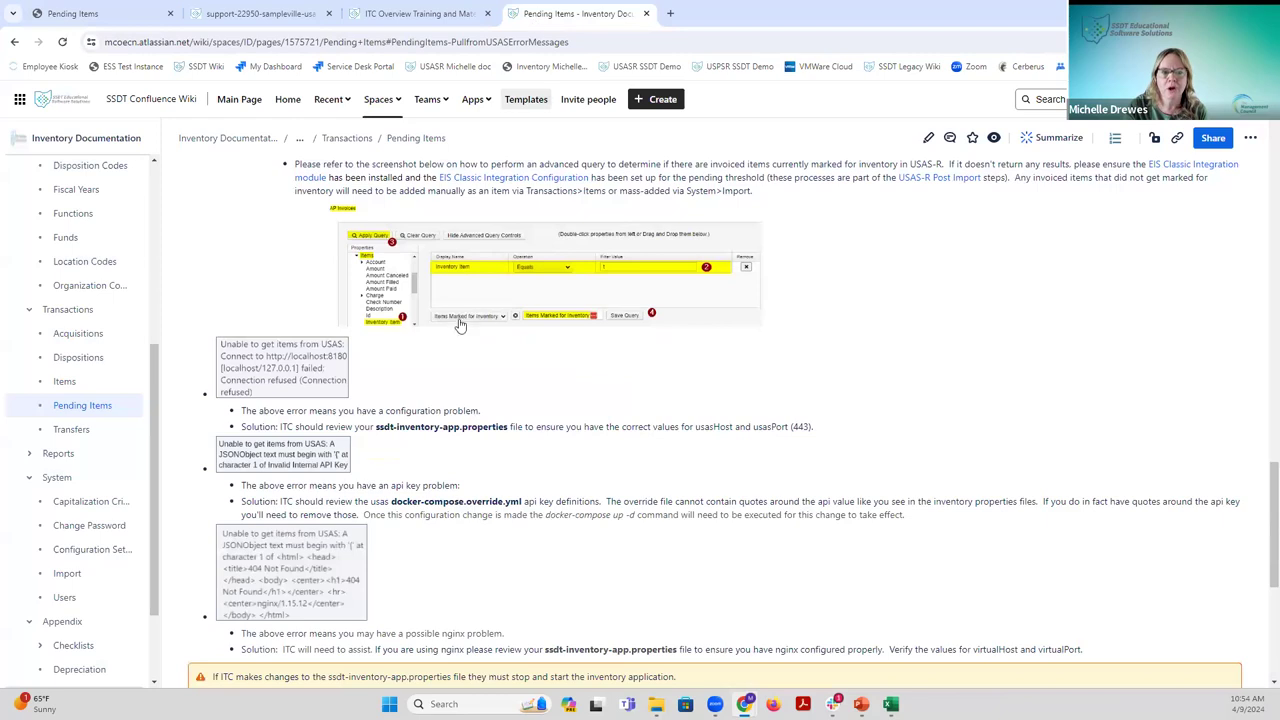
scroll(372, 512, down, 3)
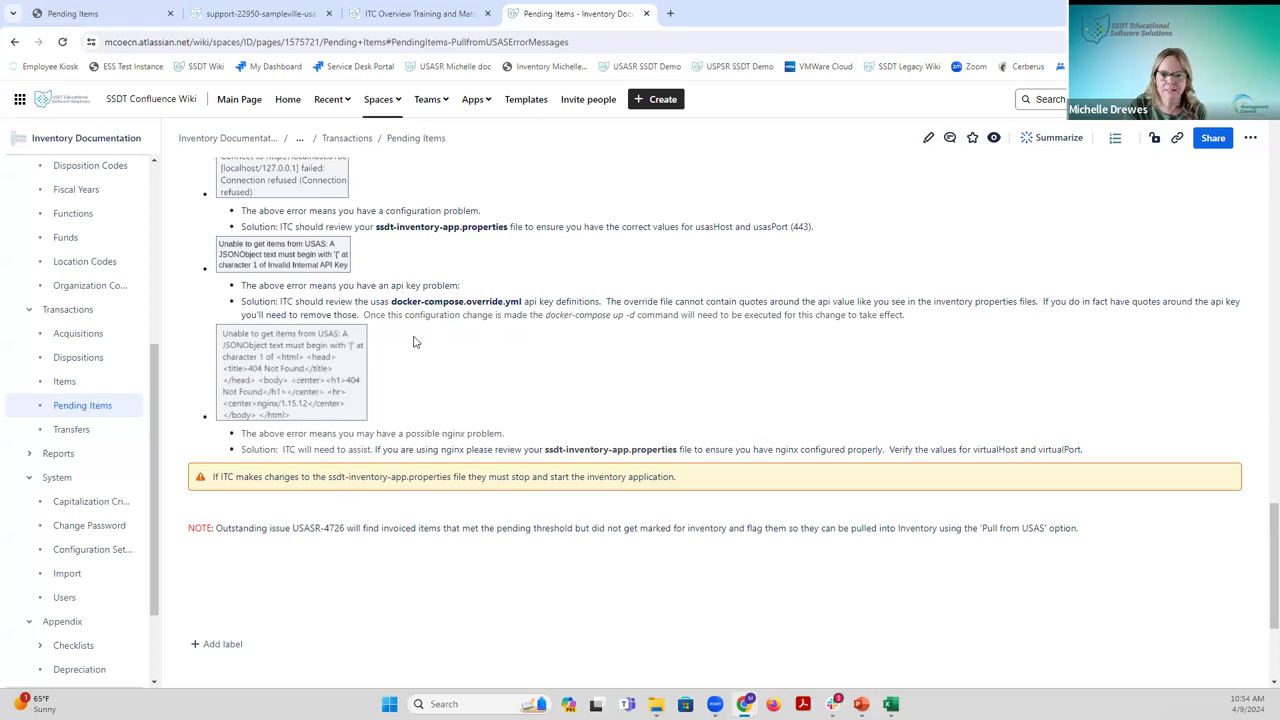
scroll(462, 367, up, 5)
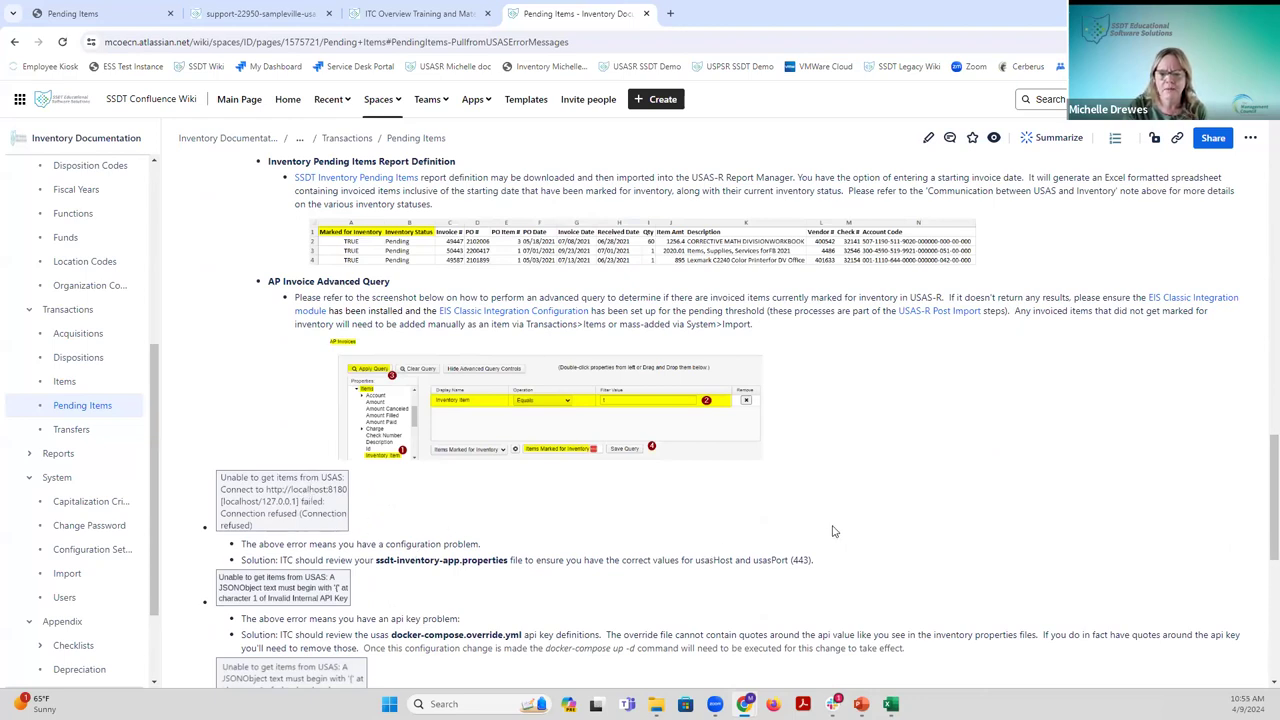
scroll(835, 530, up, 3)
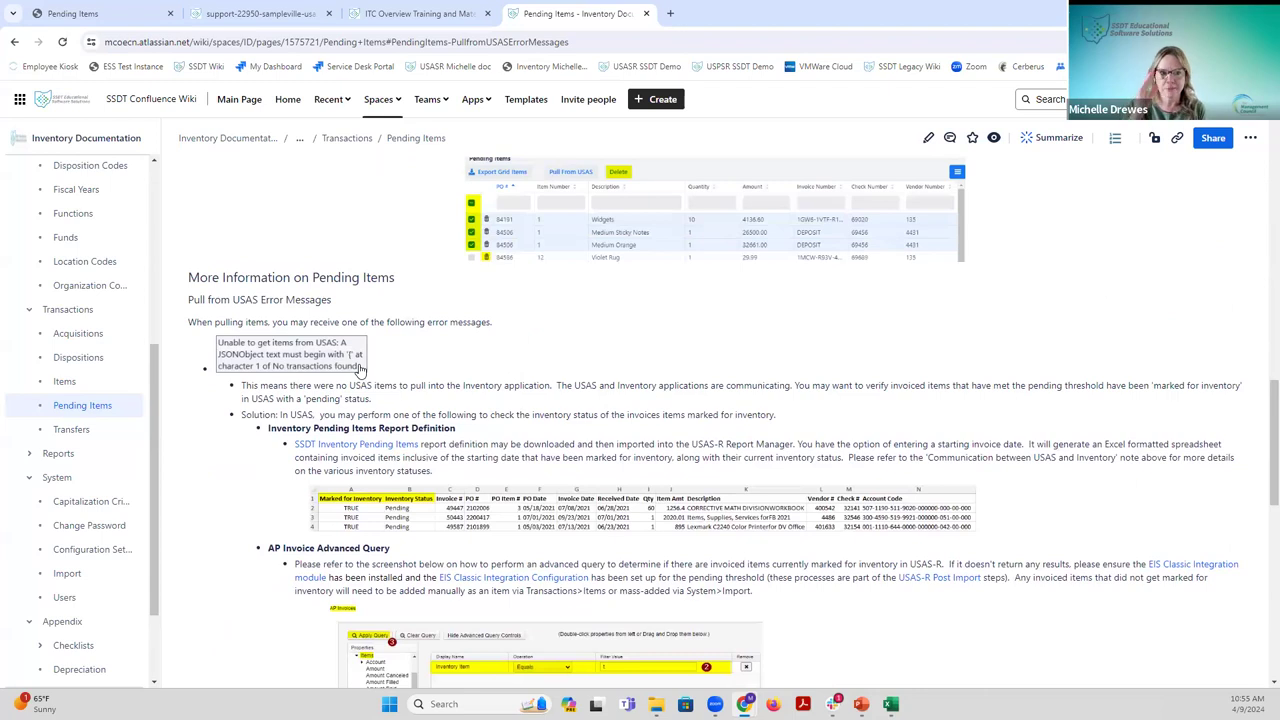
Cancel the Pull From USAS prompt in Inventory and switch to the Spreadsheet Imports slide in PowerPoint.
click(72, 14)
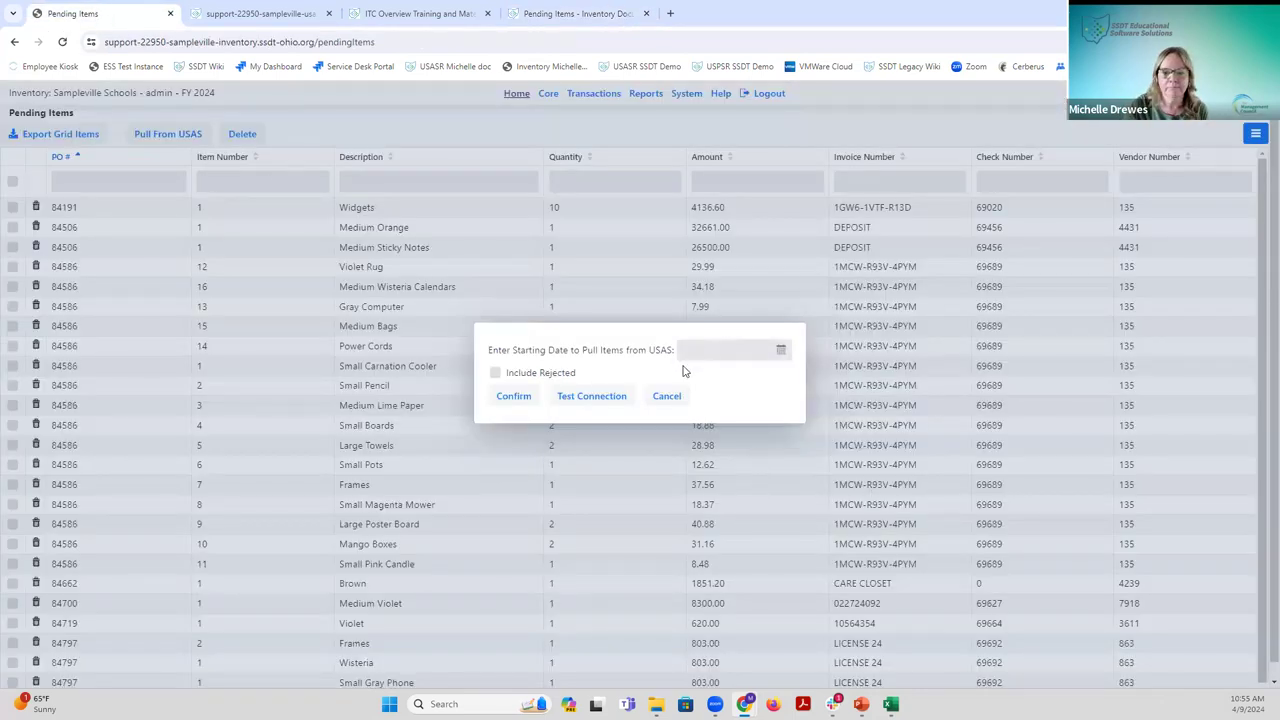
click(667, 396)
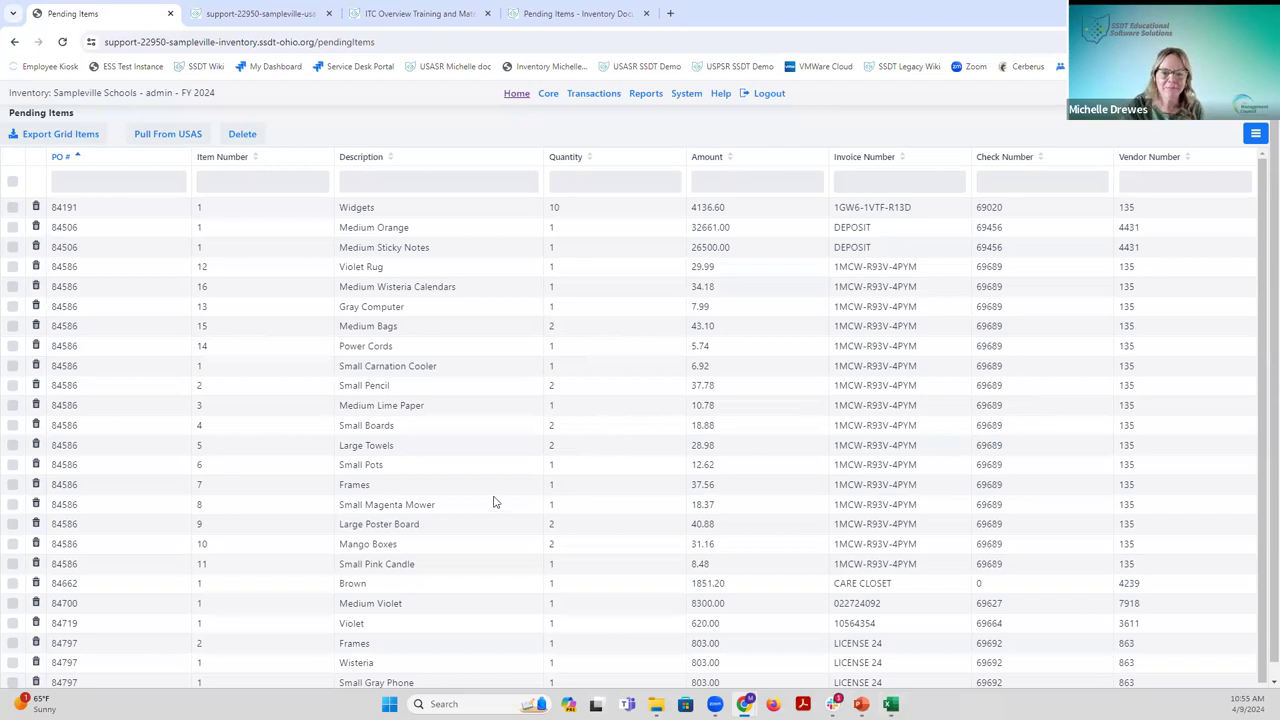
click(861, 704)
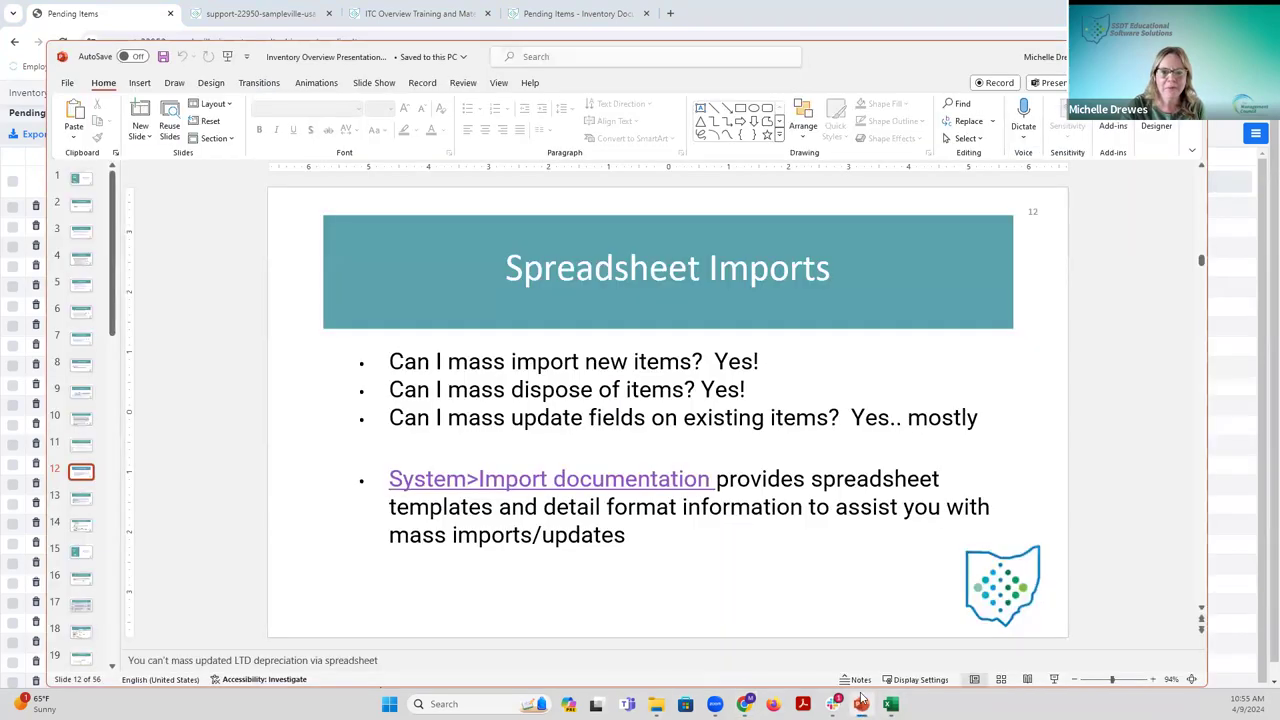
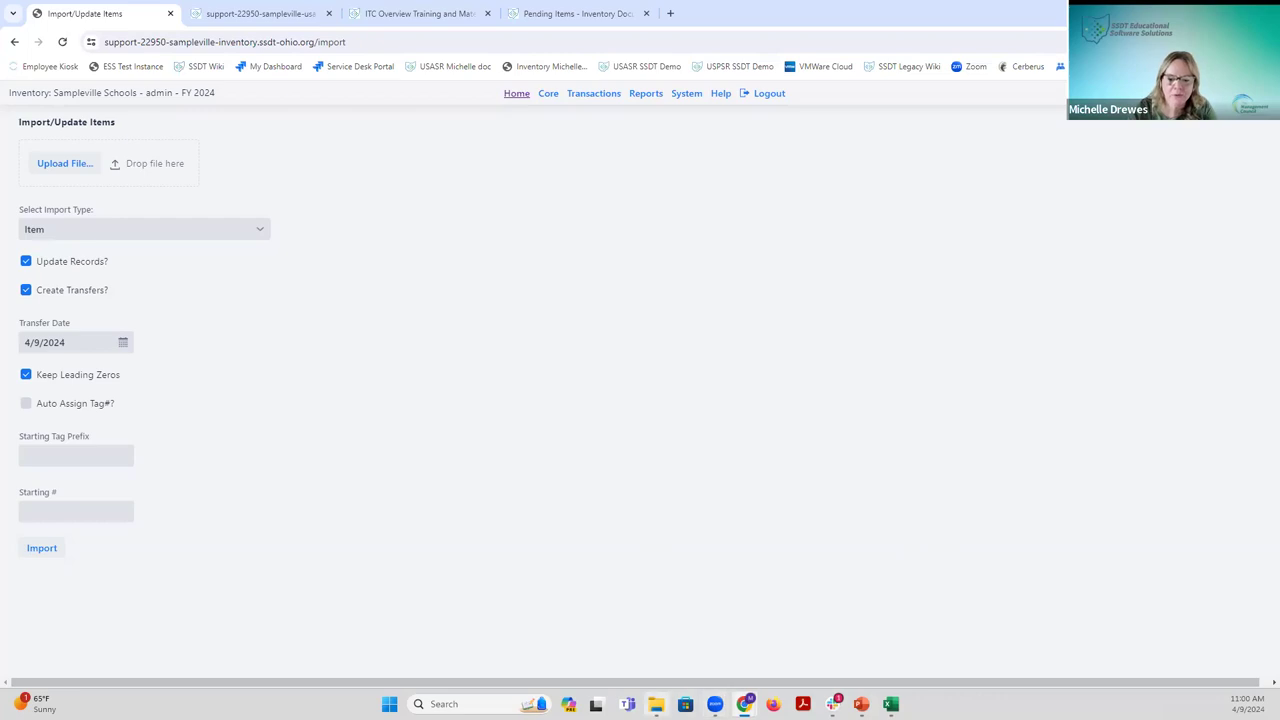
Open the Chromebooks April 2024 workbook from the Downloads folder in Excel and view its import columns in a maximized window.
click(656, 704)
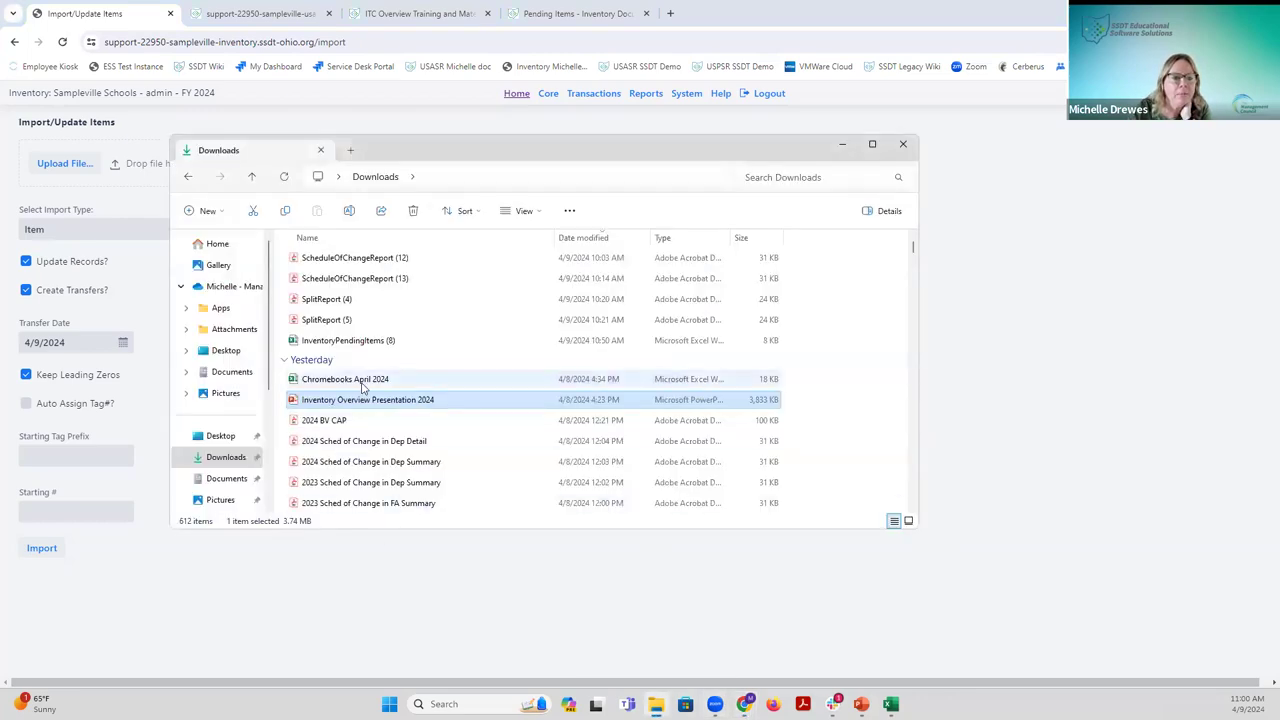
double_click(357, 379)
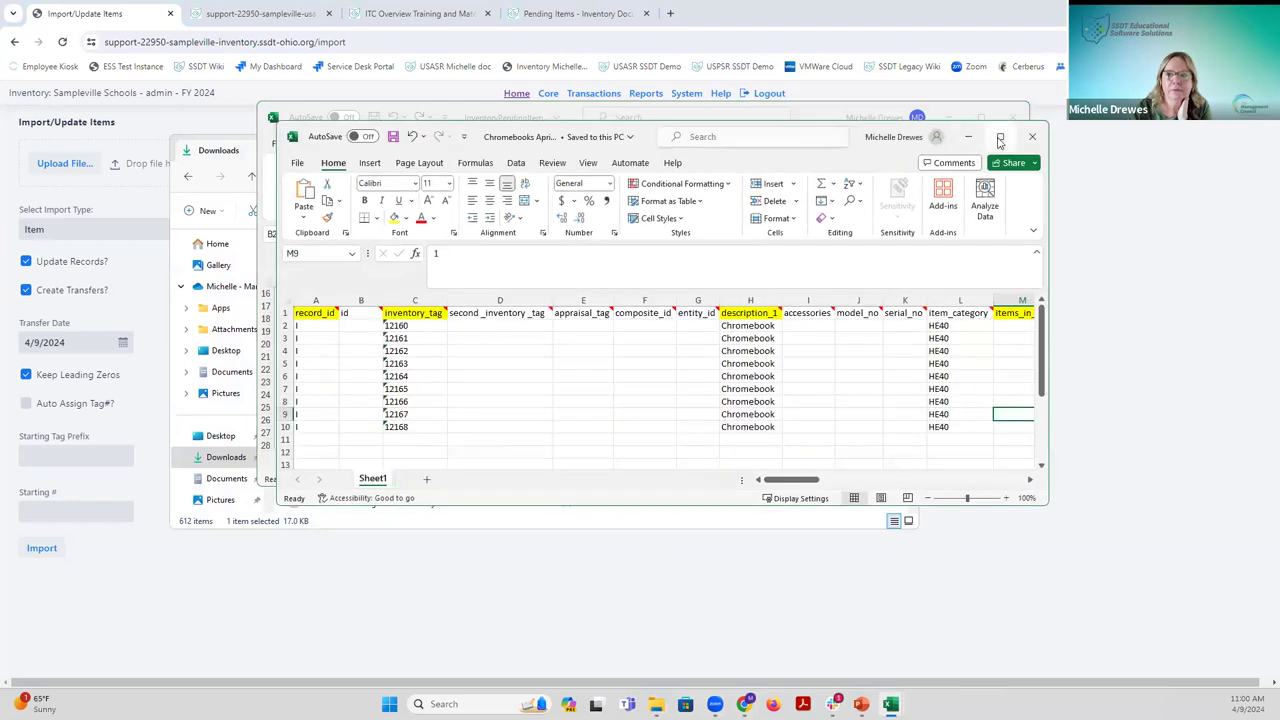
click(1000, 136)
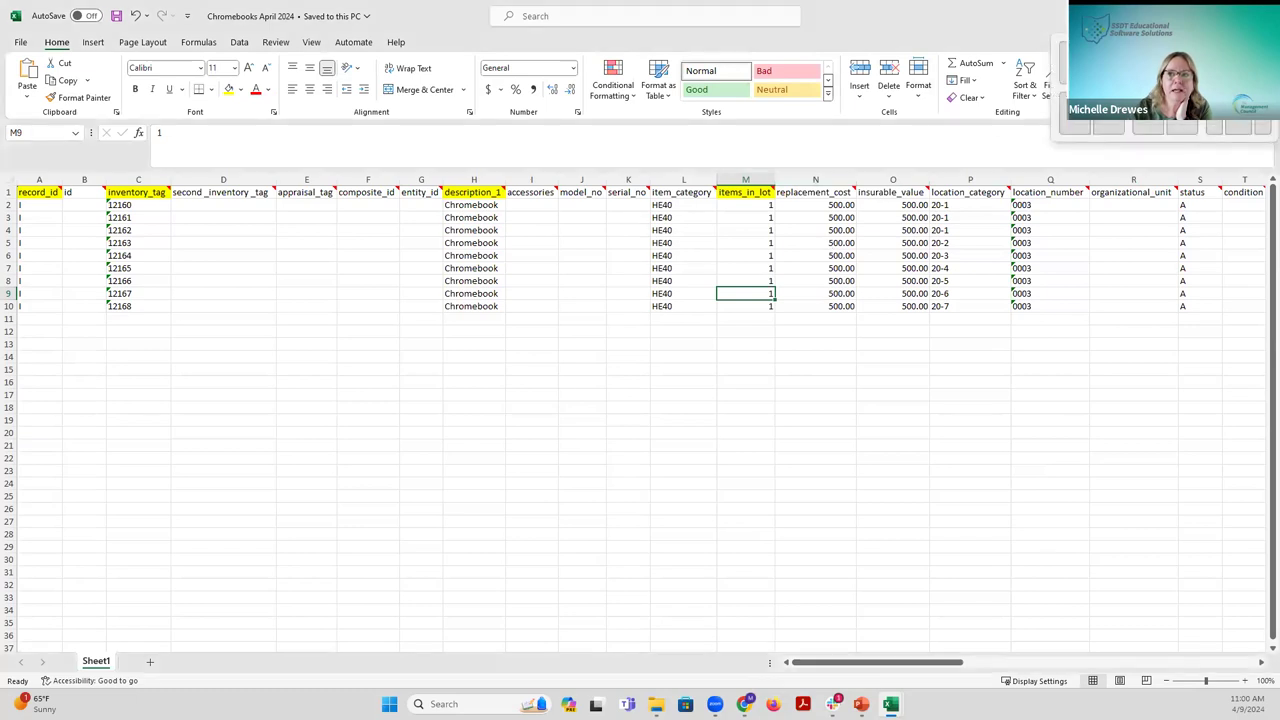
click(1211, 15)
Close the InventoryPendingItems workbook without saving its changes.
click(800, 113)
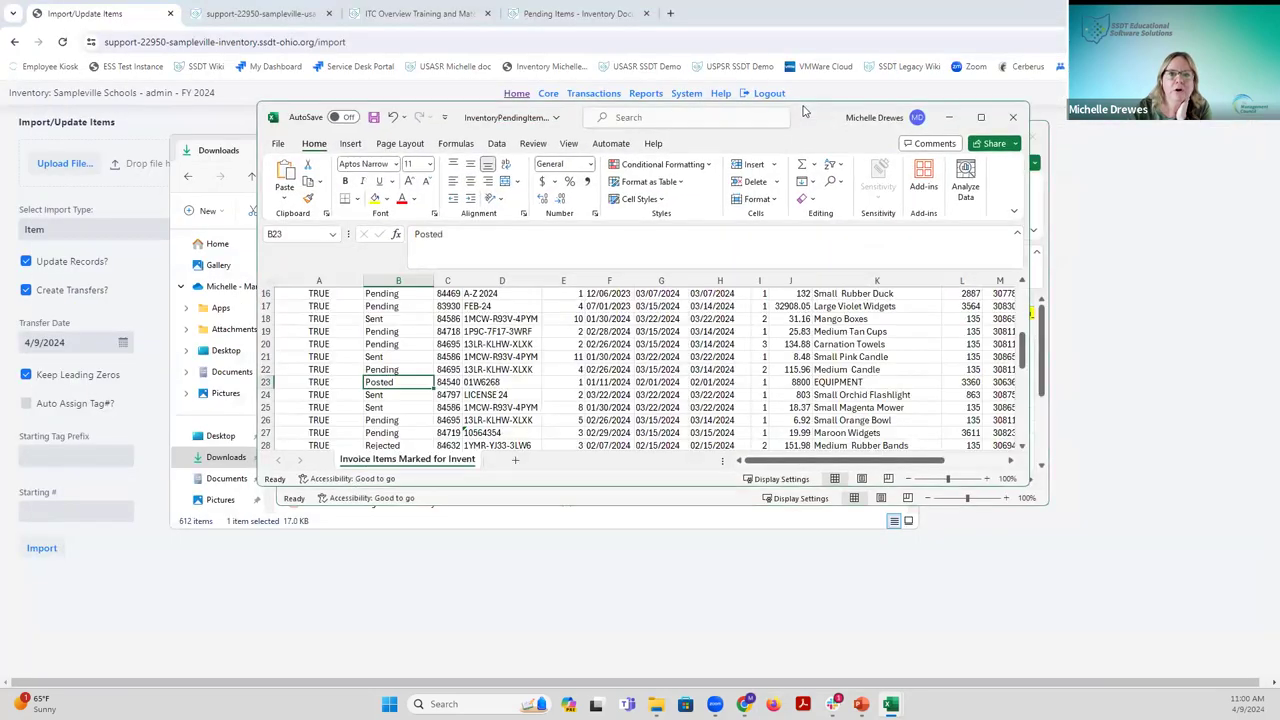
click(1011, 119)
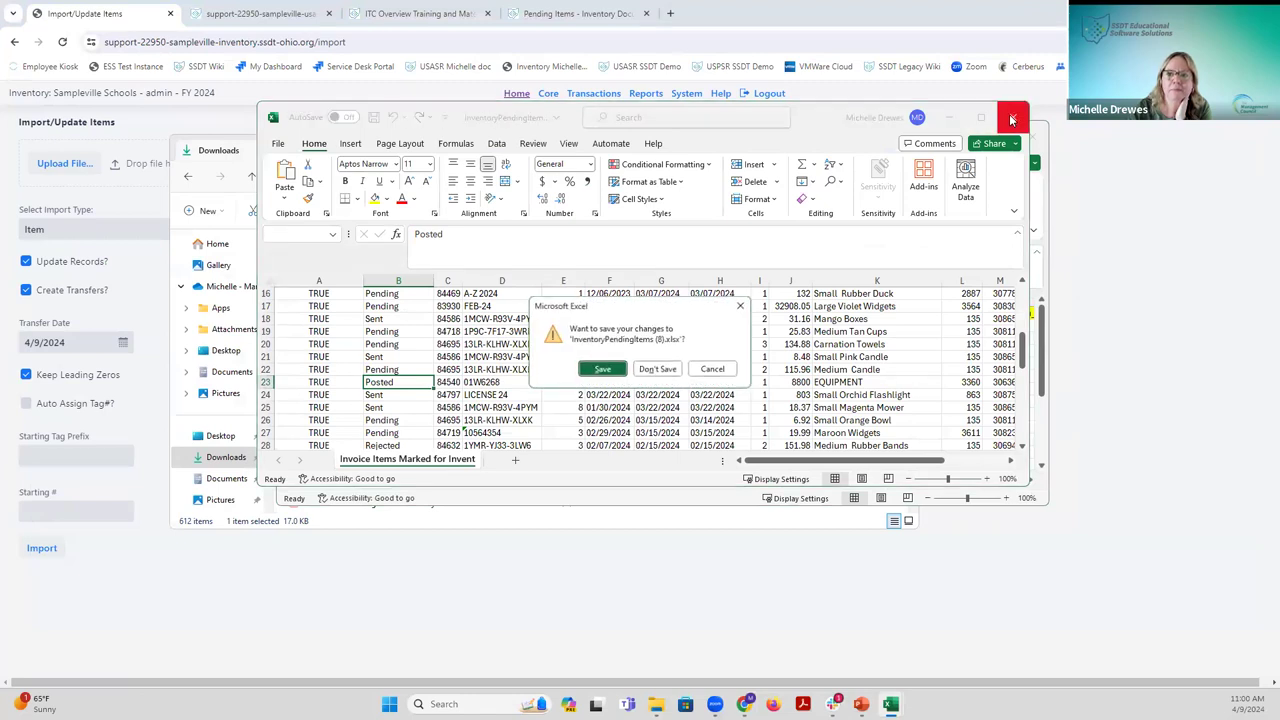
click(659, 368)
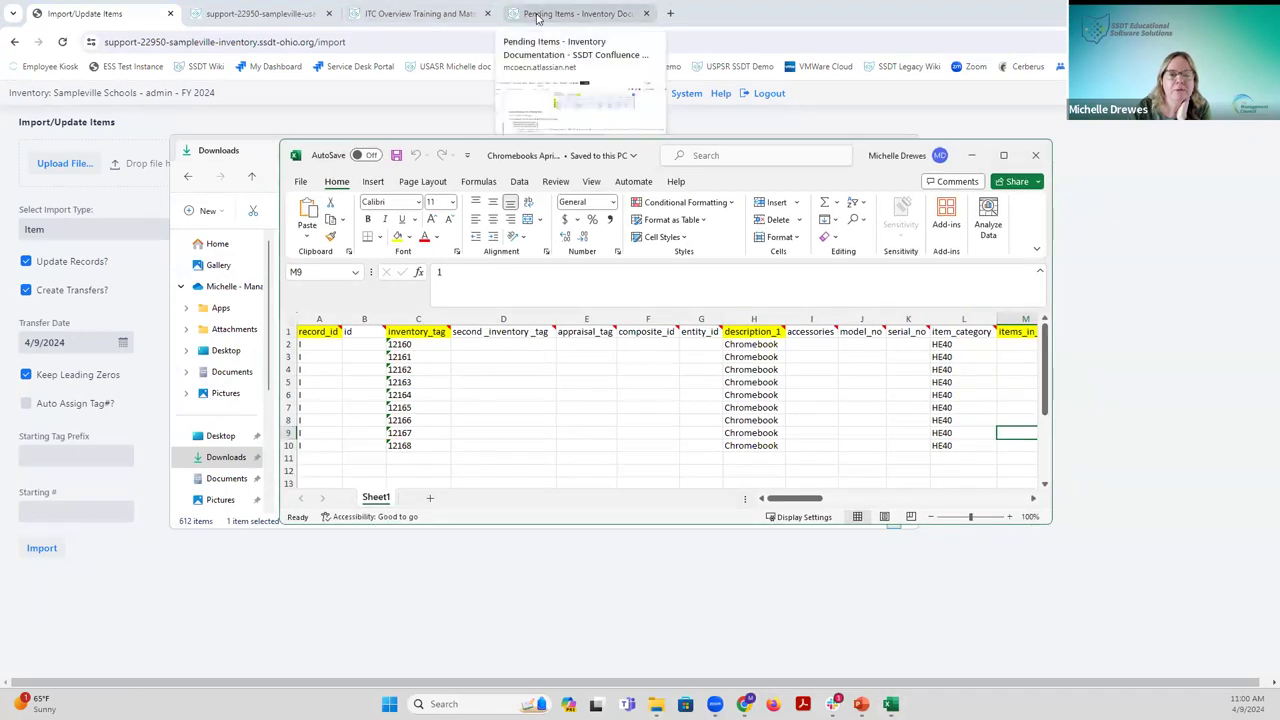
Open the System Import page in the Inventory documentation and go to its Item Import Type section.
click(530, 15)
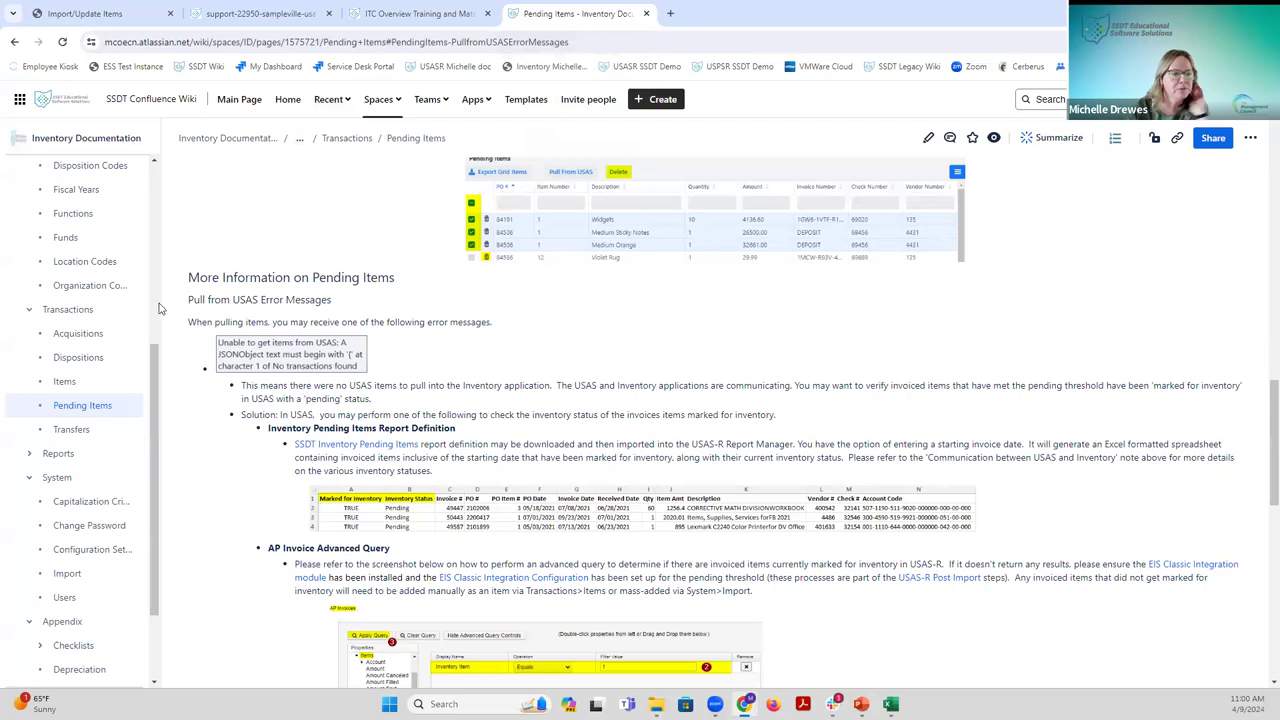
mouse_move(47, 481)
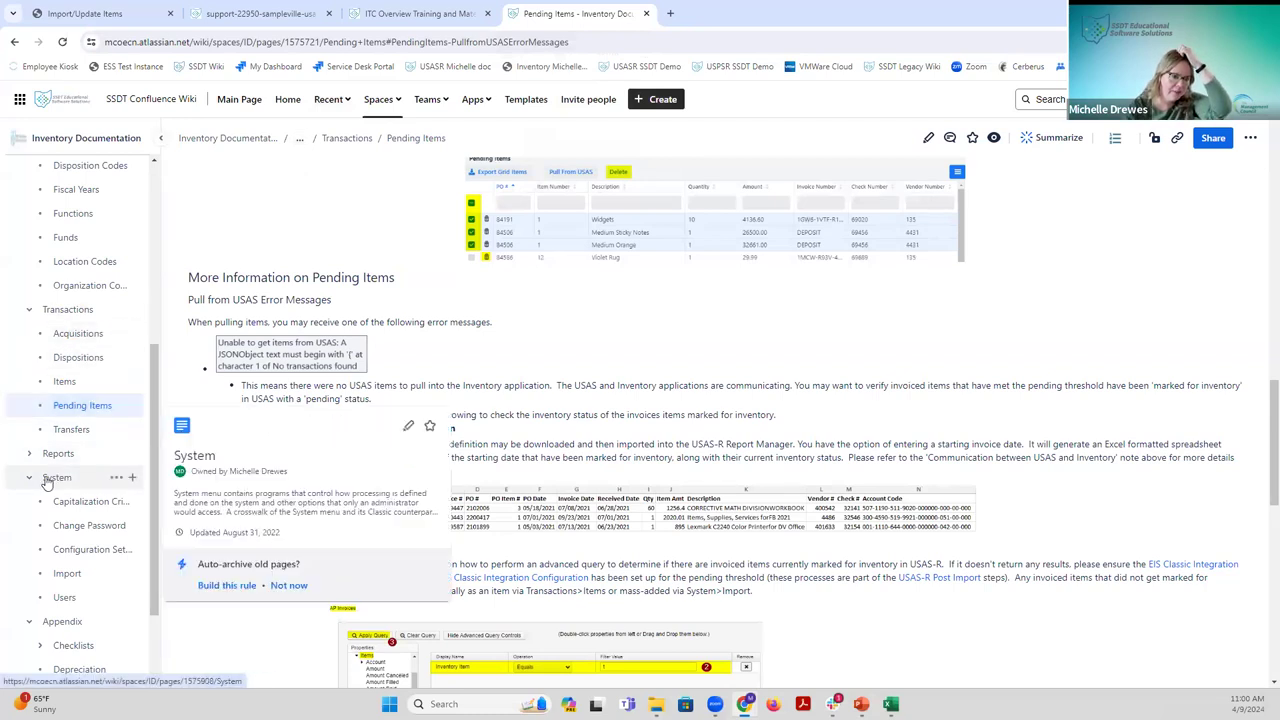
click(66, 574)
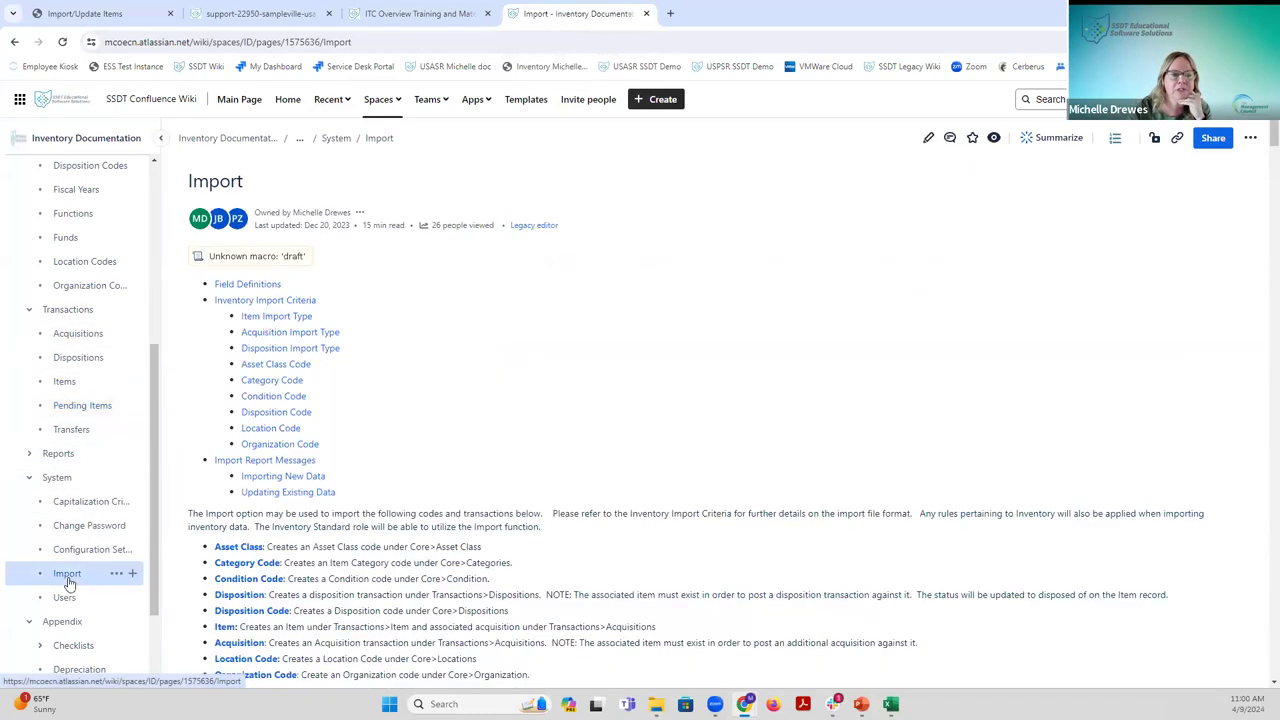
scroll(355, 466, down, 2)
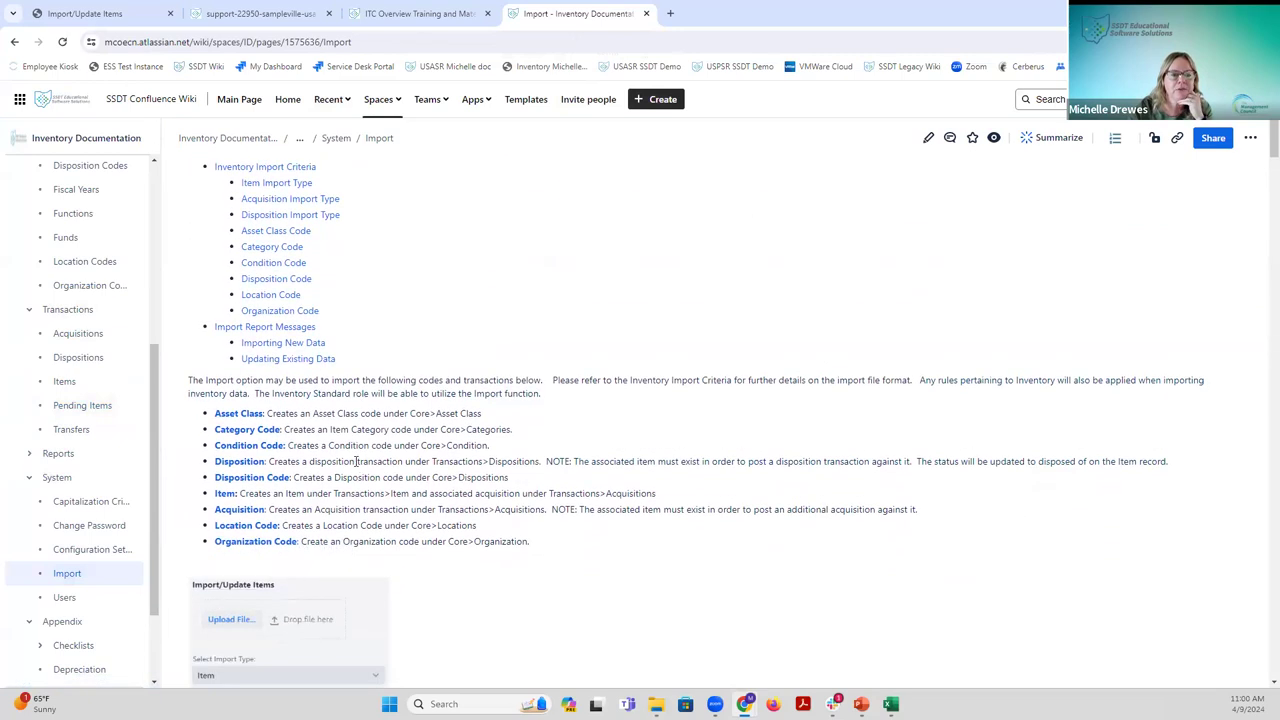
click(281, 189)
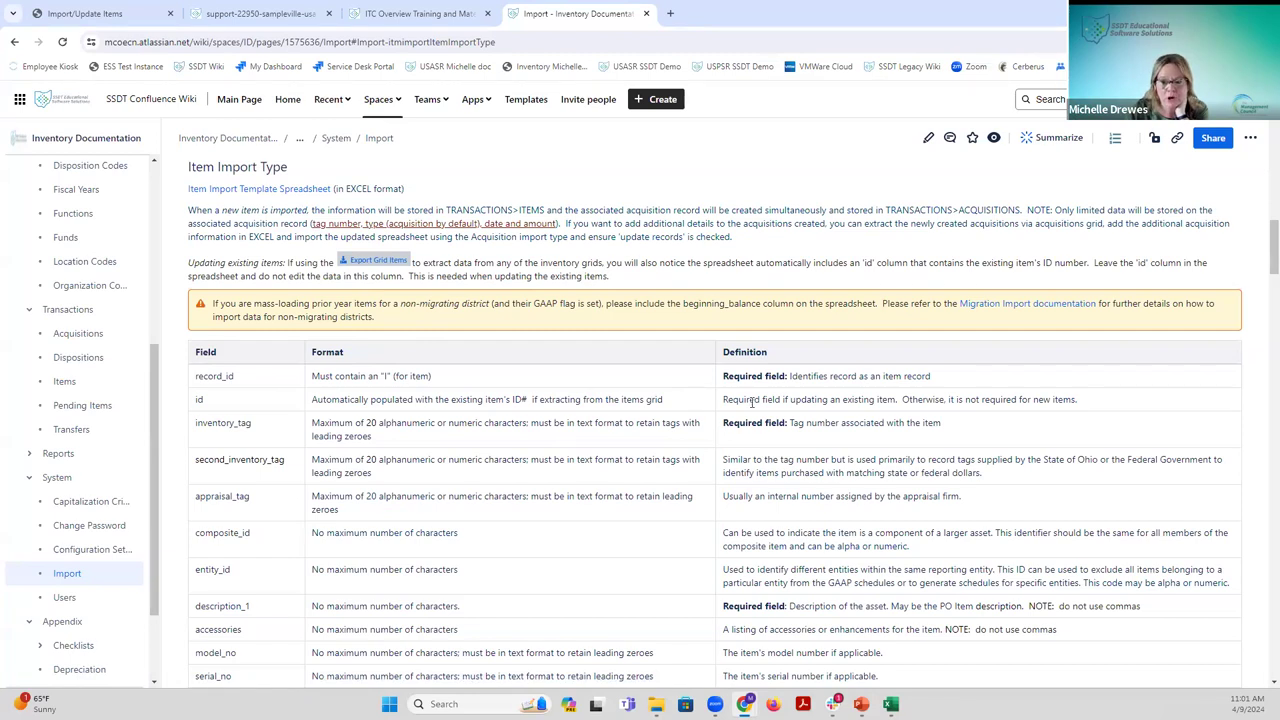
Examine the item import fields, field definitions and template spreadsheet link, and bring up the Chromebooks April 2024 workbook in Excel.
scroll(757, 440, down, 3)
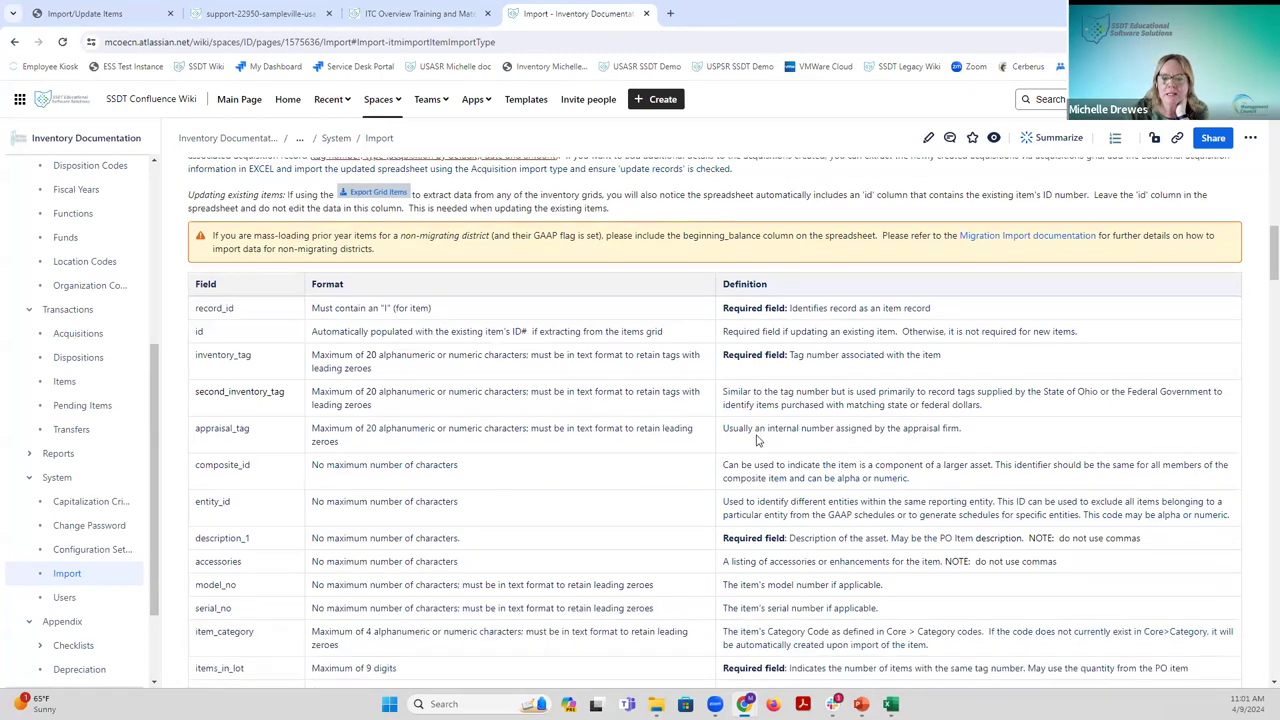
scroll(757, 440, down, 3)
scroll(757, 440, up, 10)
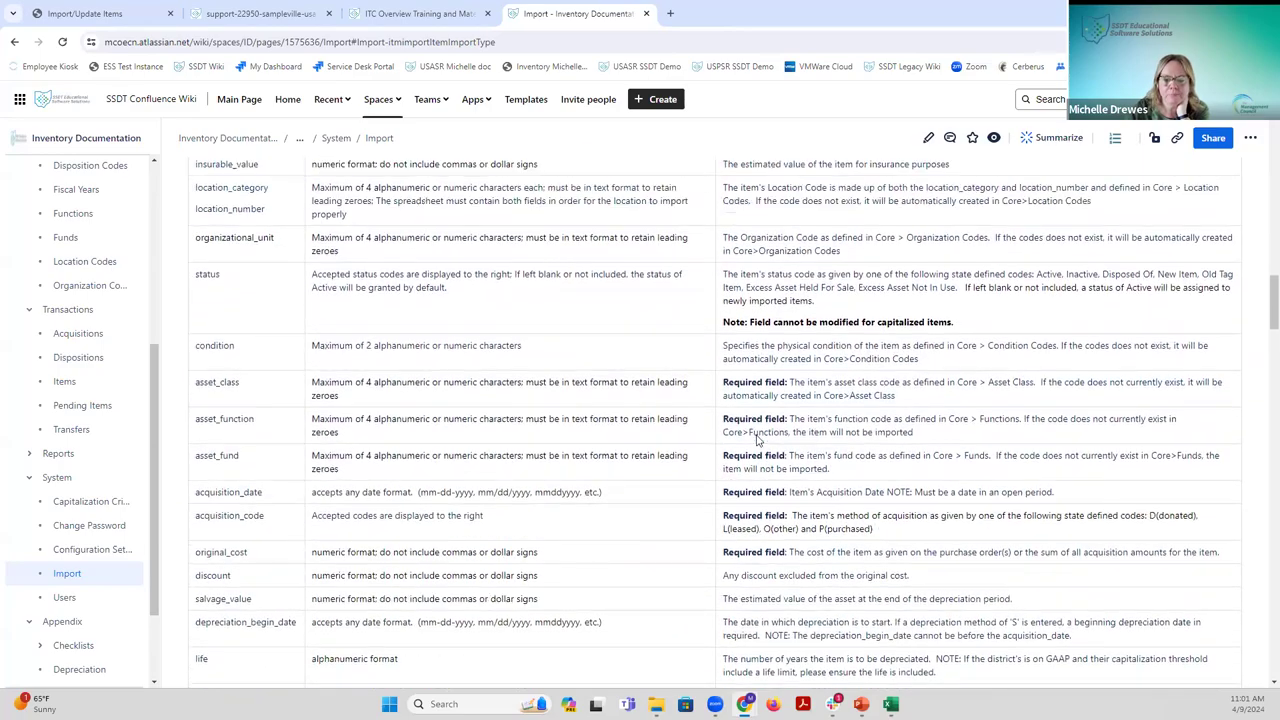
scroll(757, 436, up, 2)
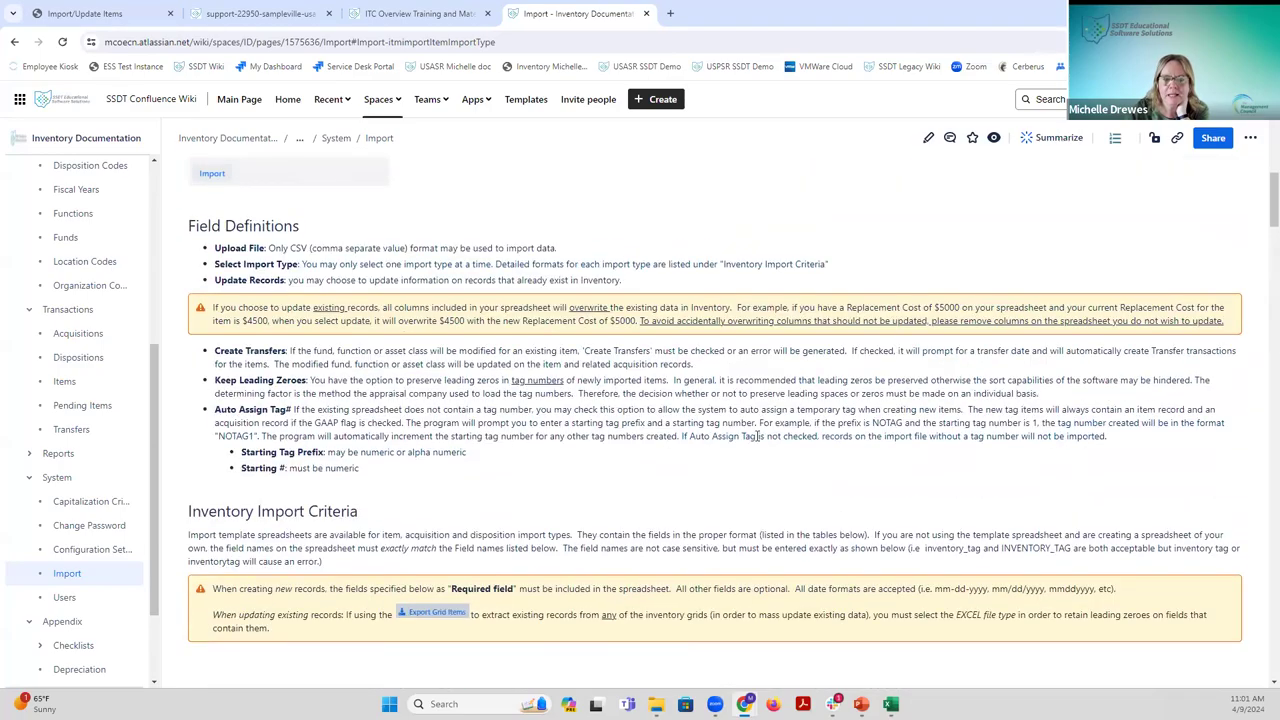
scroll(757, 436, down, 2)
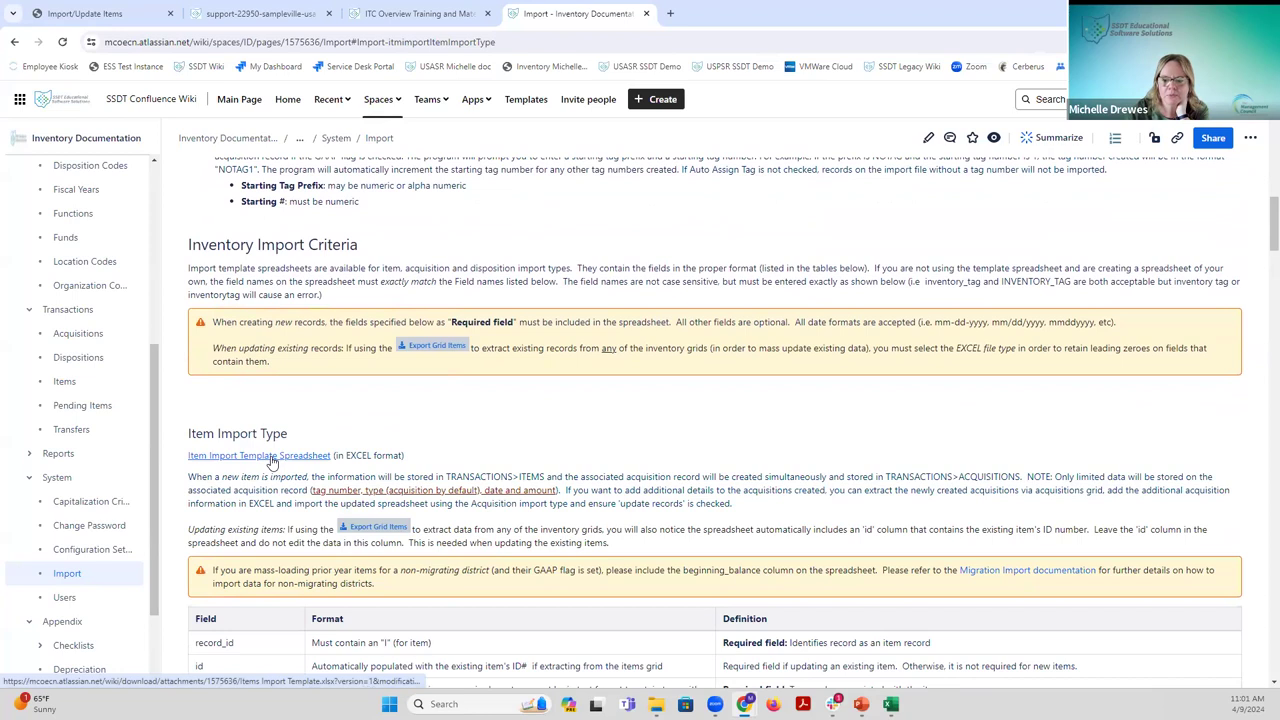
mouse_move(890, 704)
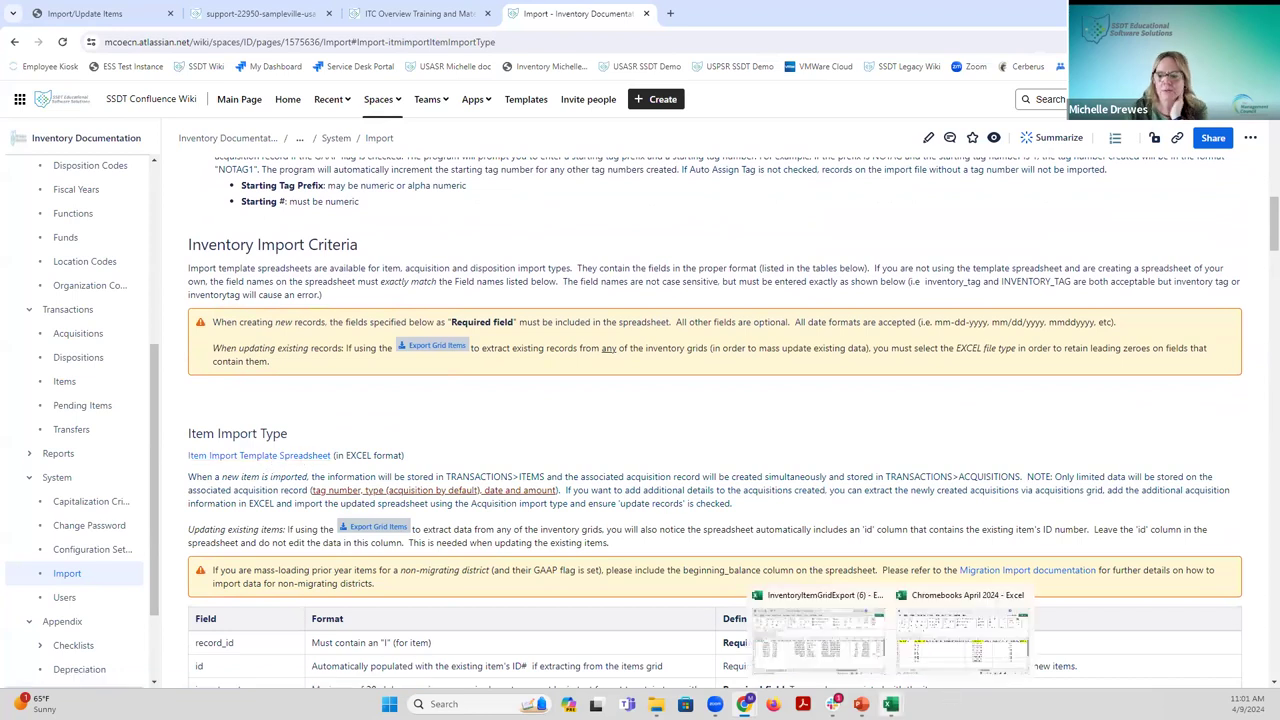
click(937, 597)
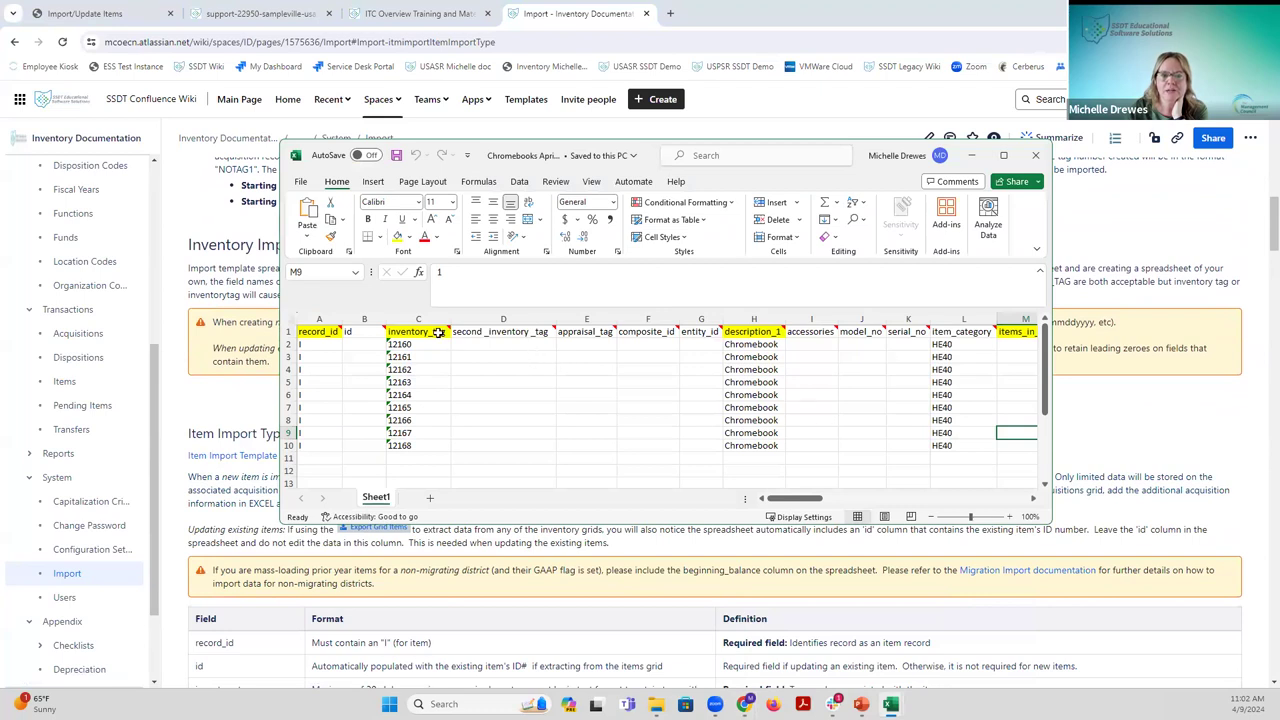
Examine the import columns of the Chromebooks April 2024 workbook, from record_id and inventory_tag through the location, asset and acquisition fields.
mouse_move(438, 333)
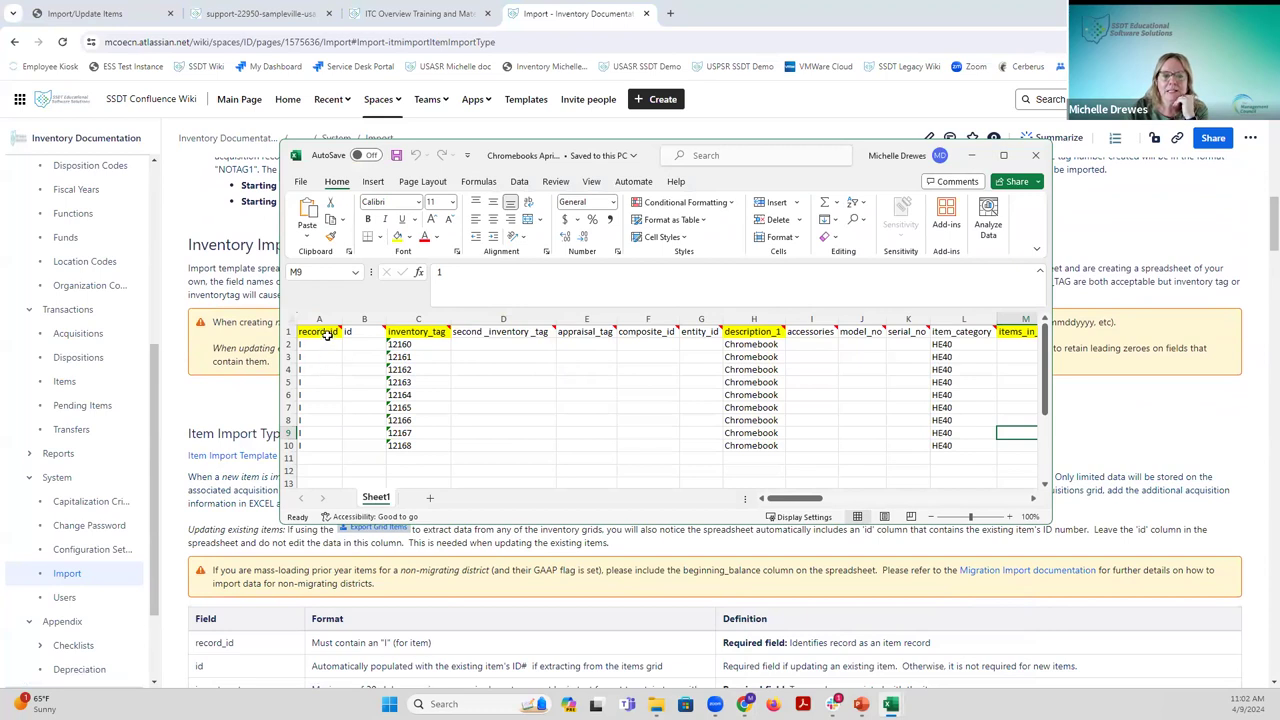
mouse_move(326, 336)
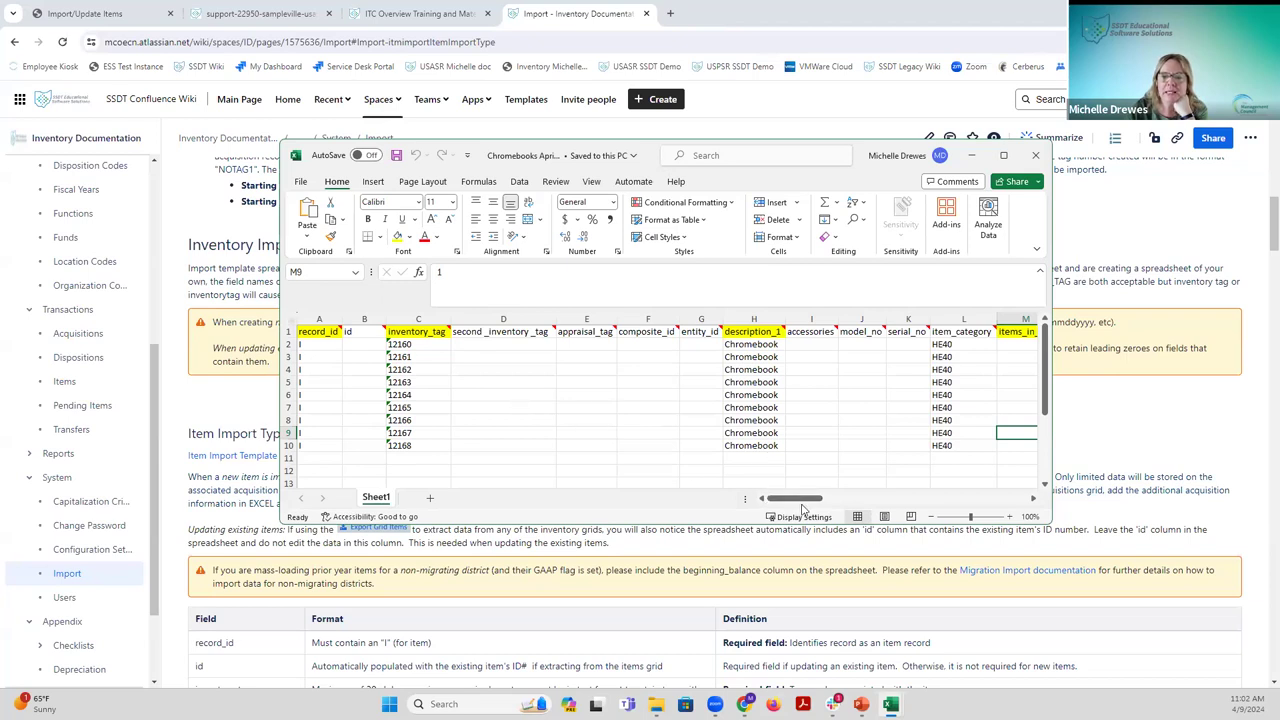
drag(801, 499, 840, 505)
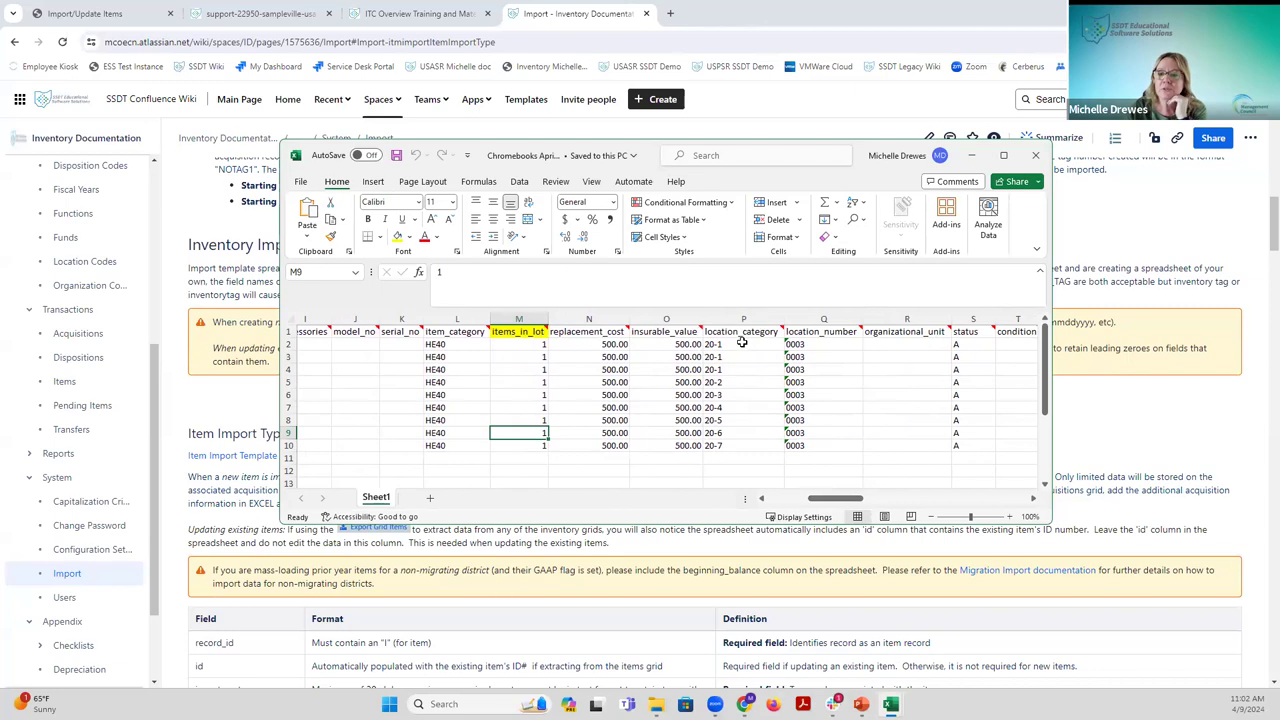
mouse_move(741, 336)
mouse_move(820, 336)
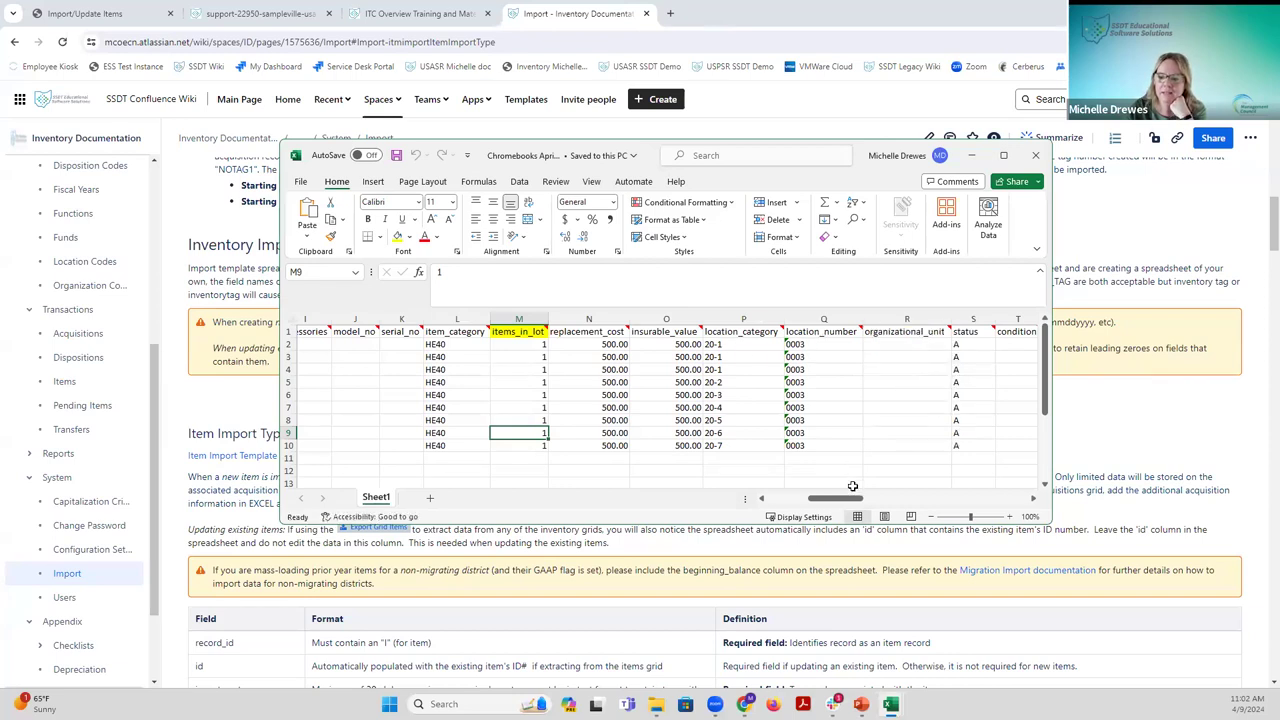
drag(850, 504, 872, 503)
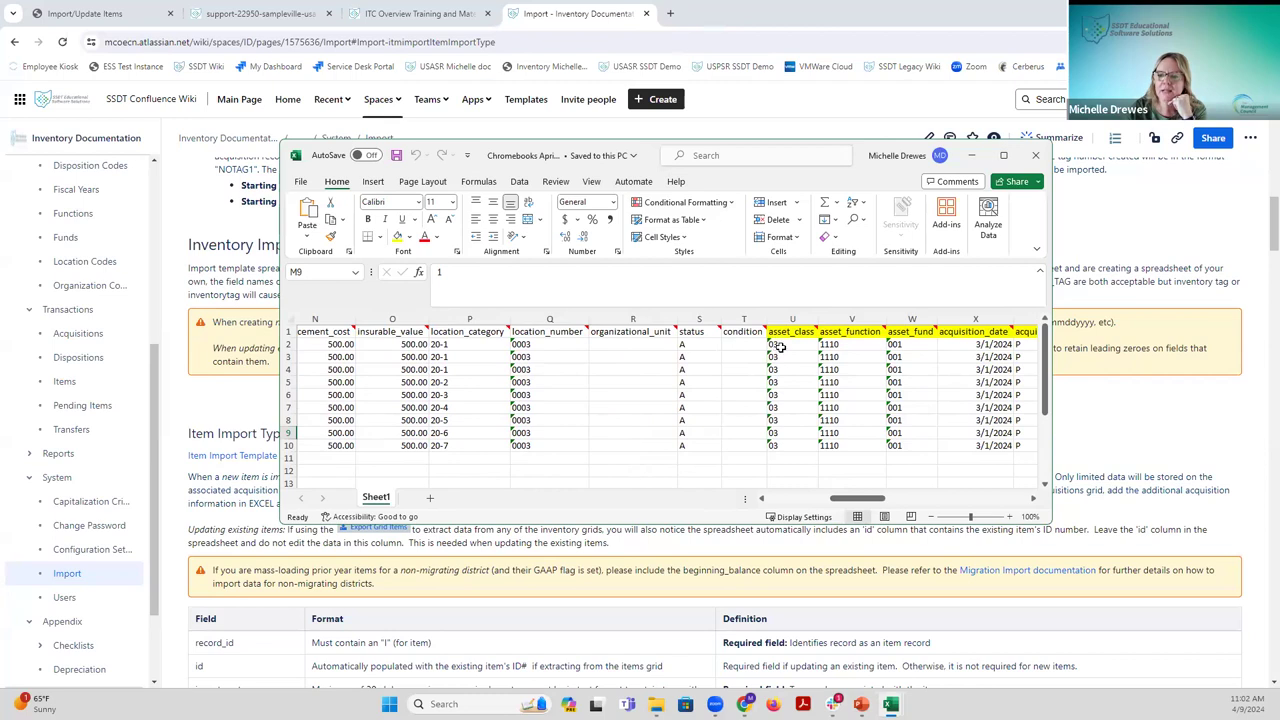
drag(858, 498, 798, 511)
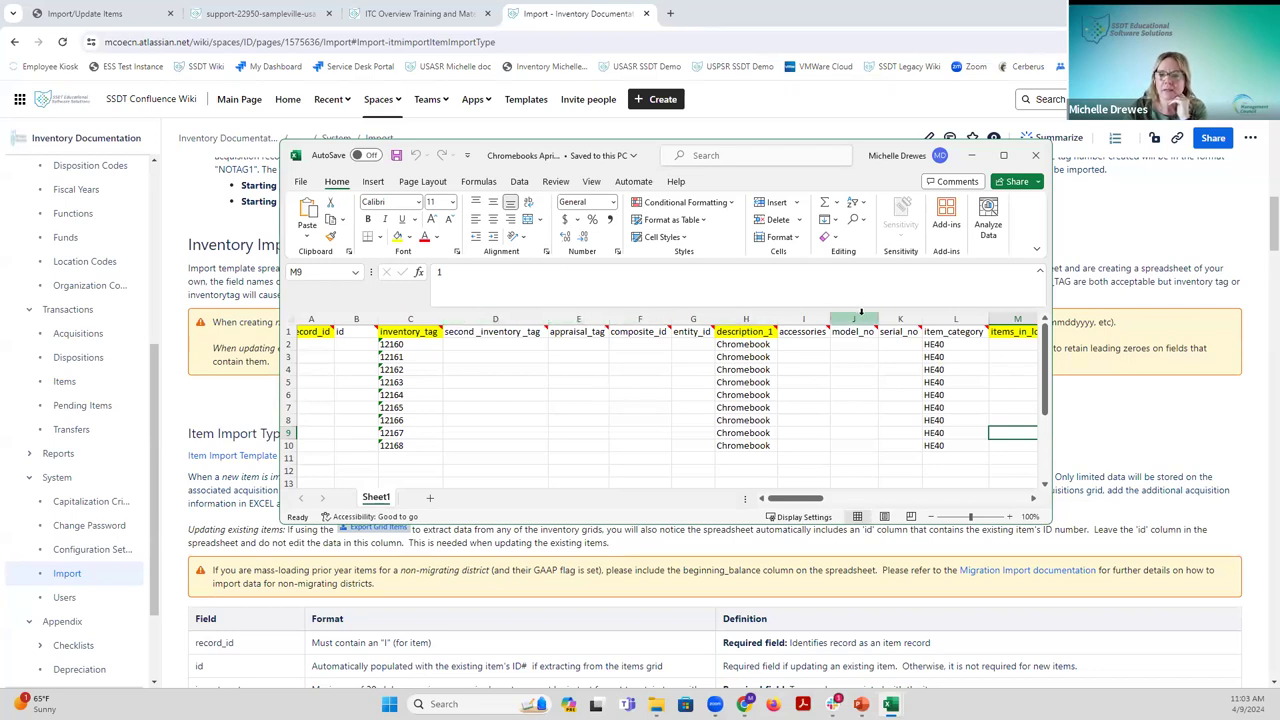
mouse_move(881, 325)
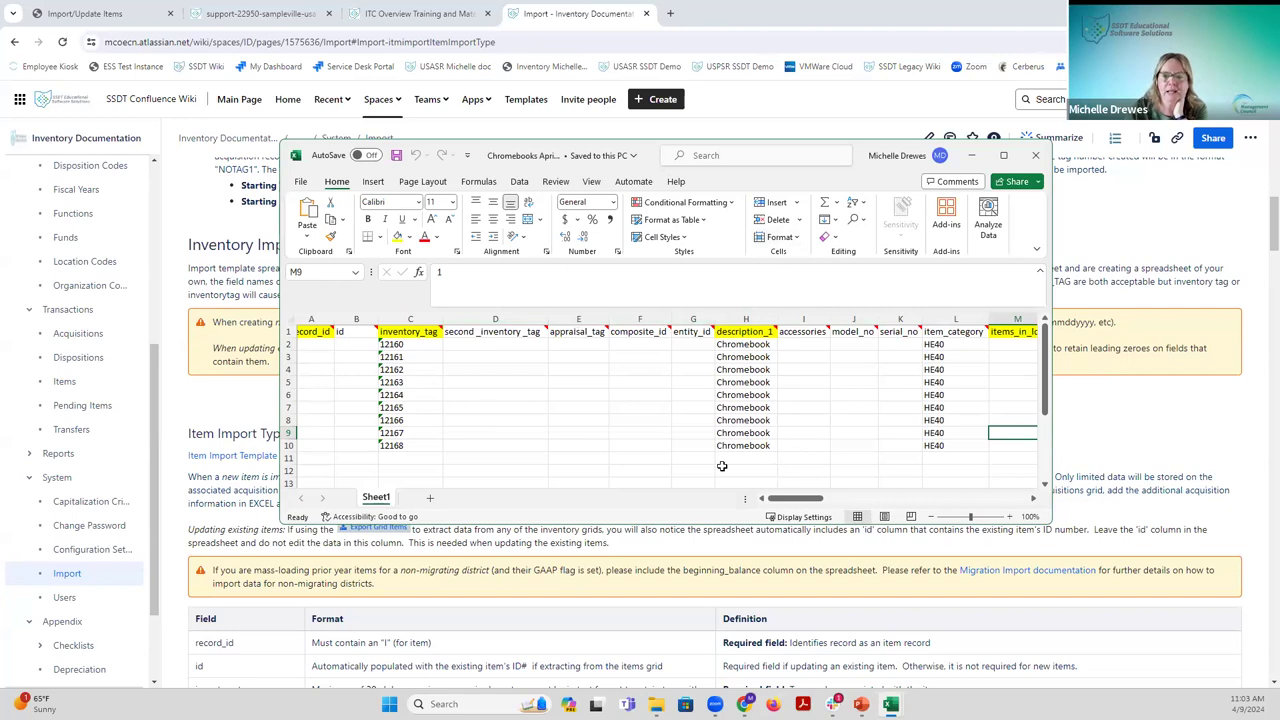
scroll(795, 505, left, 1)
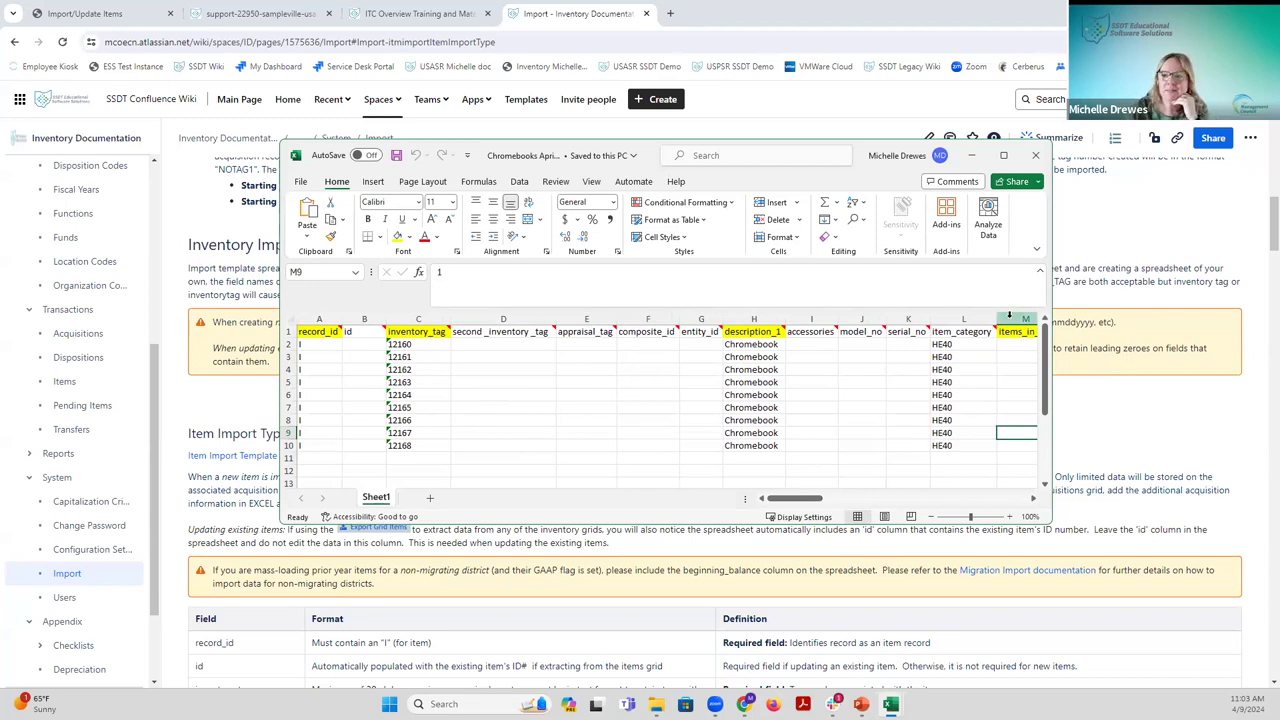
Close the Chromebooks April 2024 workbook and switch to the Import/Update Items page in Inventory.
click(1035, 160)
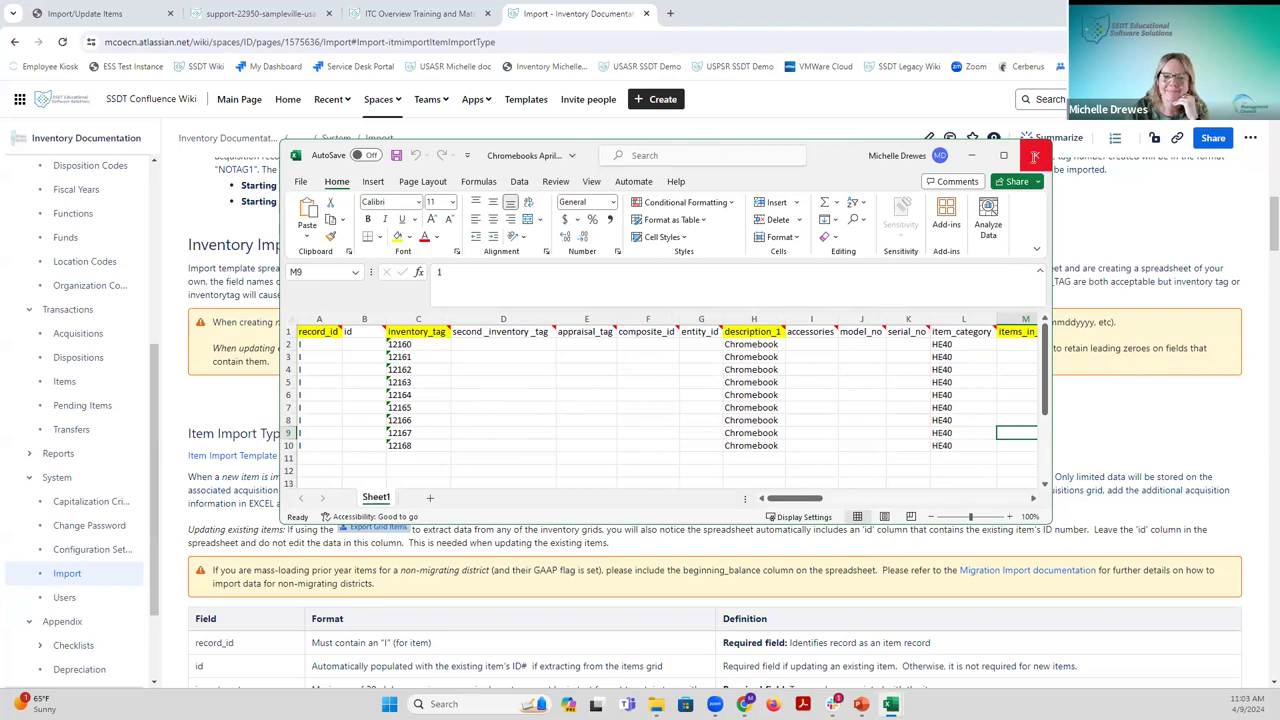
click(75, 14)
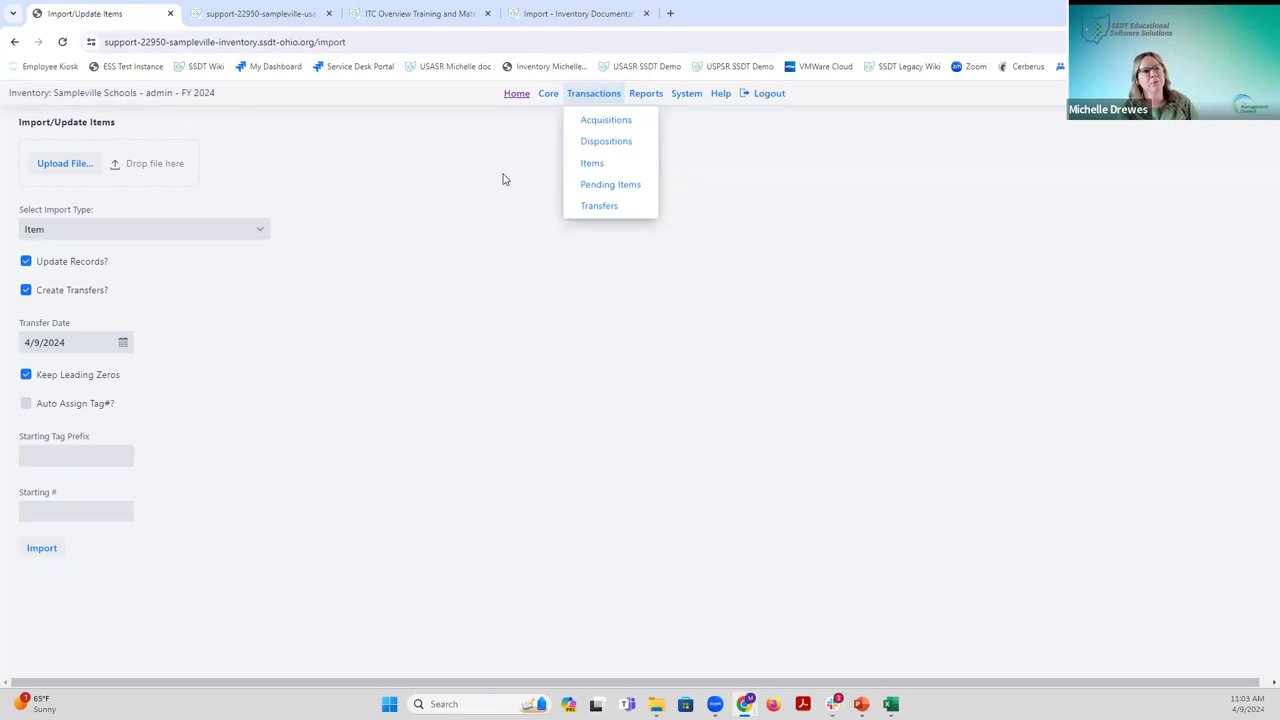
click(69, 164)
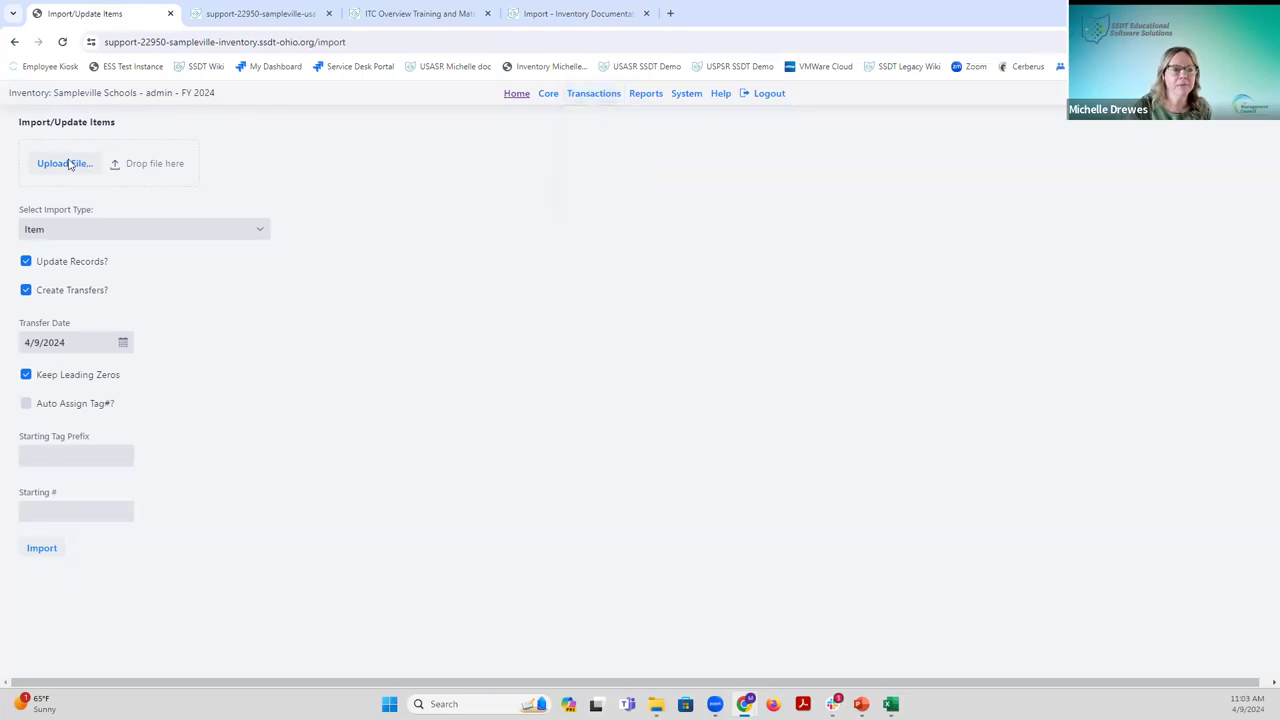
click(69, 164)
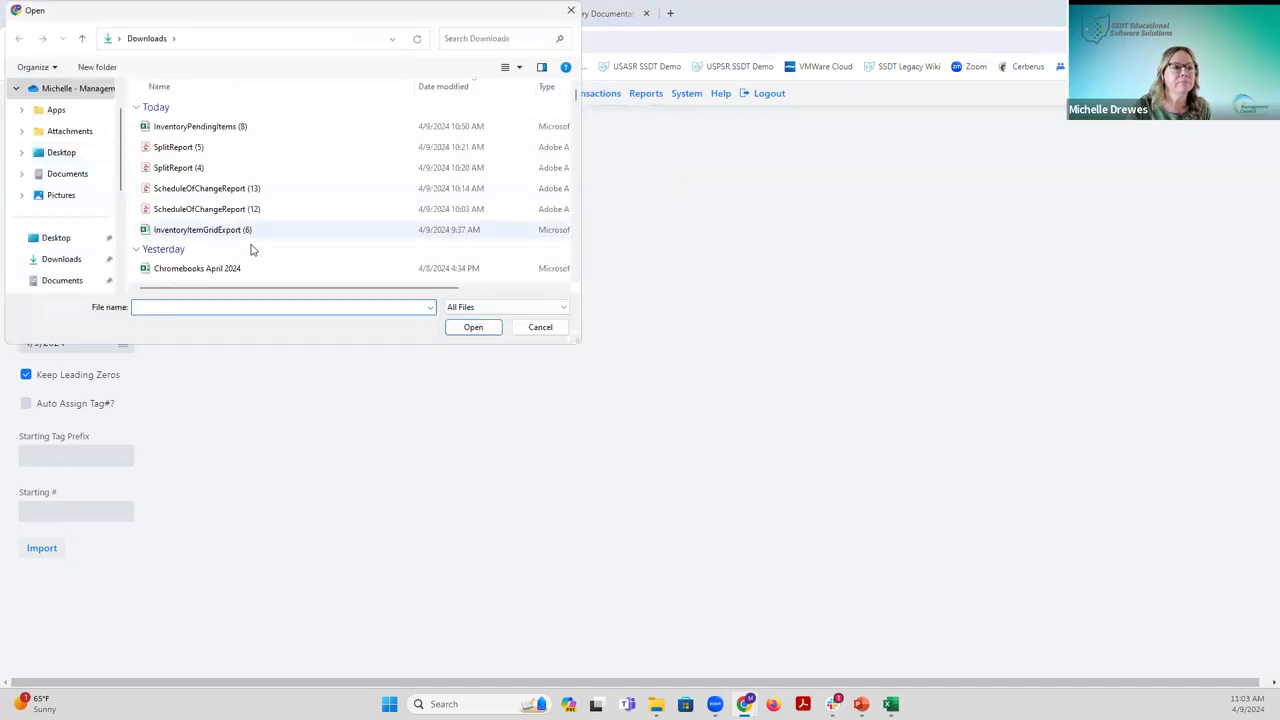
click(231, 268)
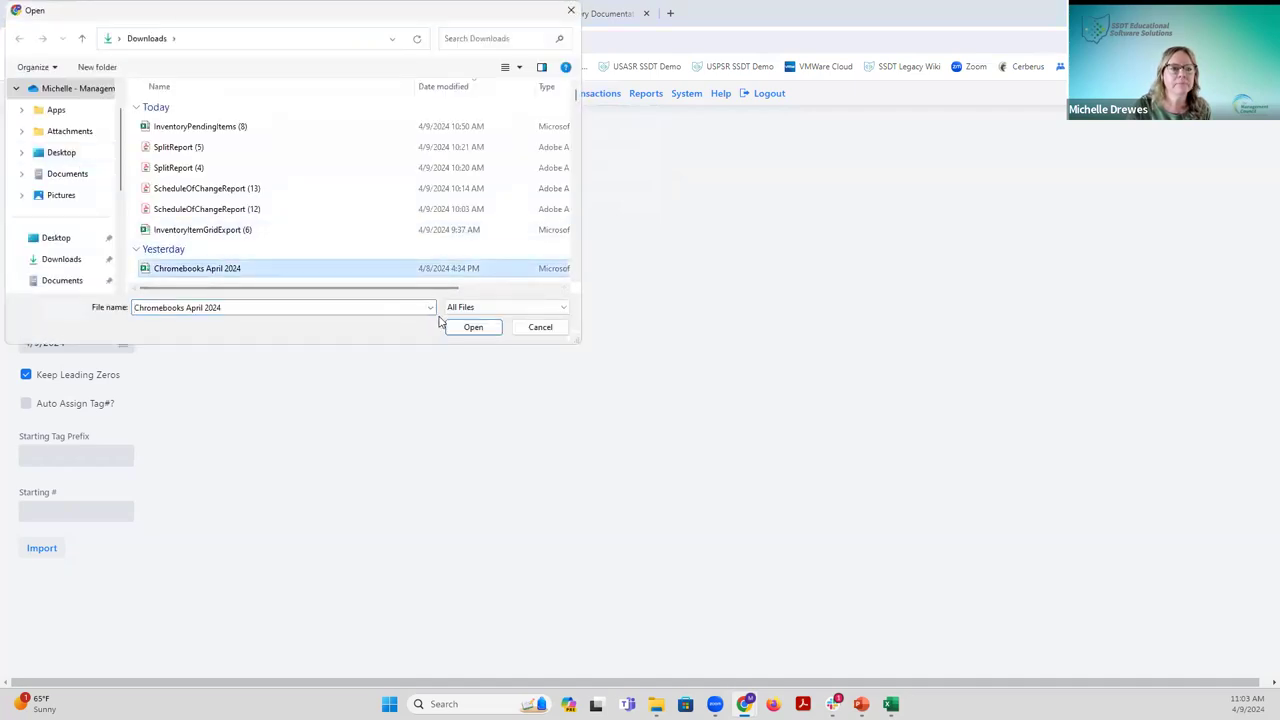
click(552, 330)
Open the Chromebooks April 2024 workbook from Downloads, save a copy there as CSV (Macintosh) under the same name, and close it.
mouse_move(861, 704)
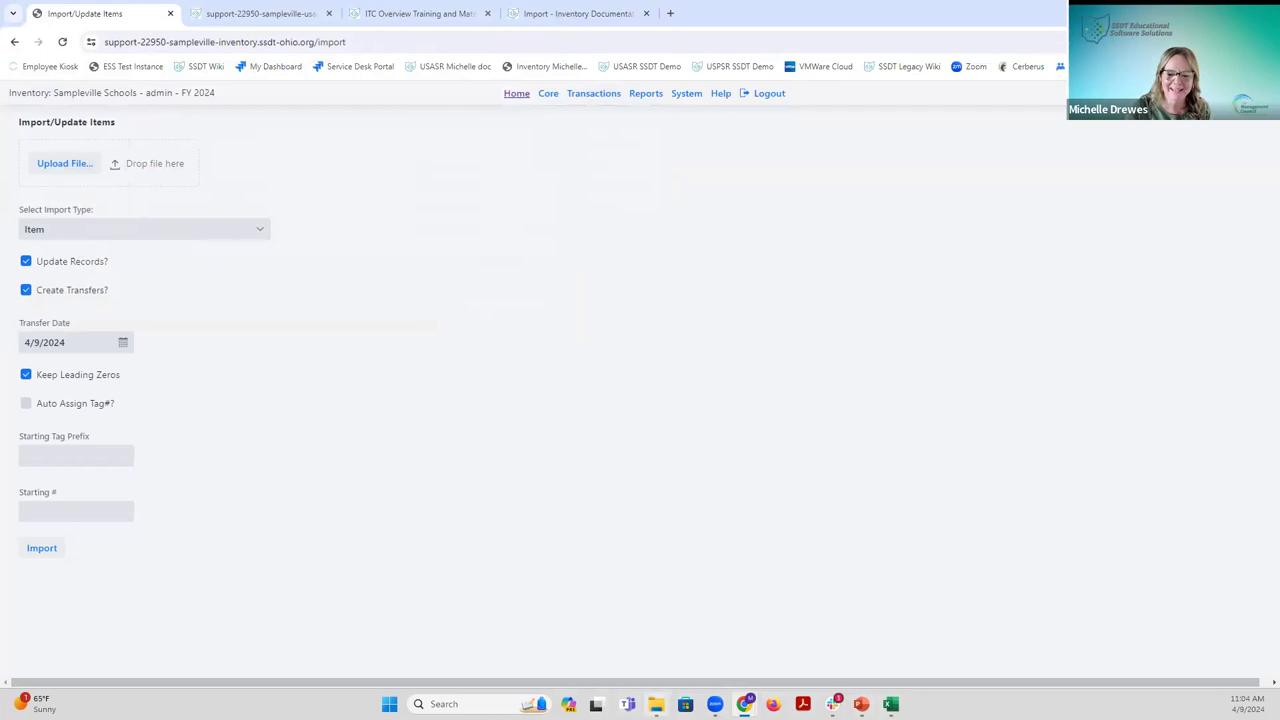
click(656, 704)
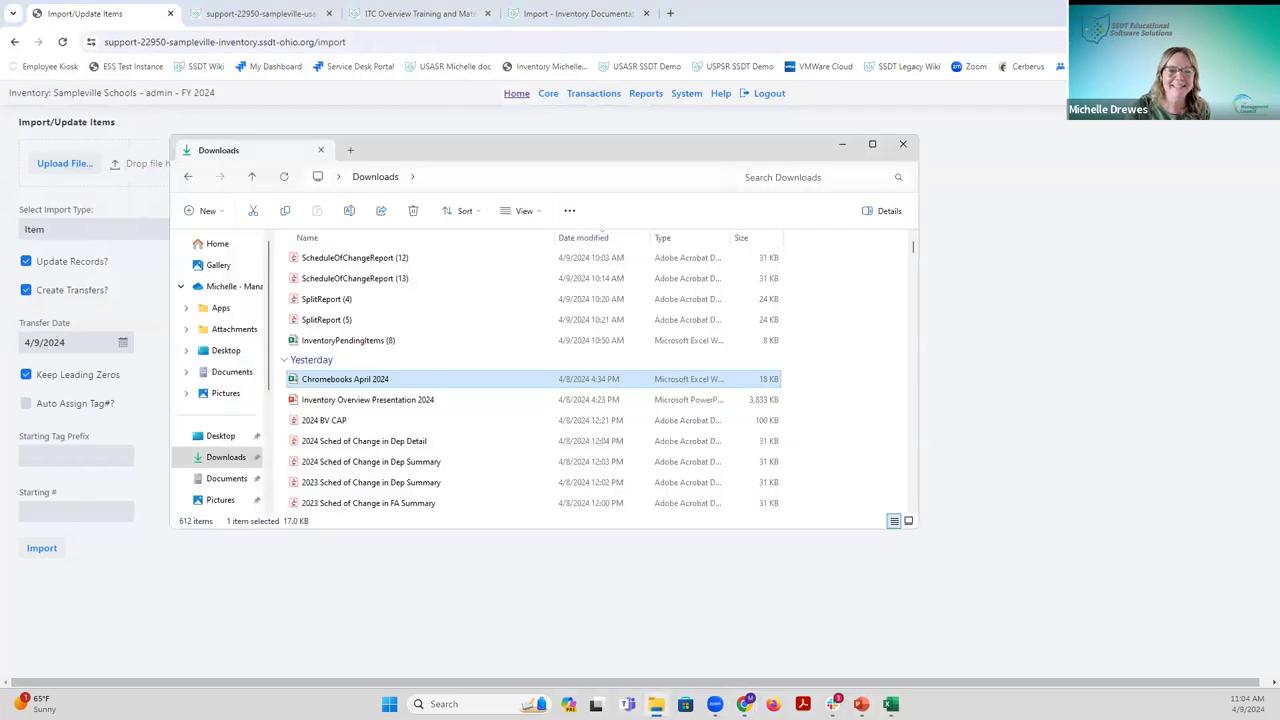
double_click(410, 381)
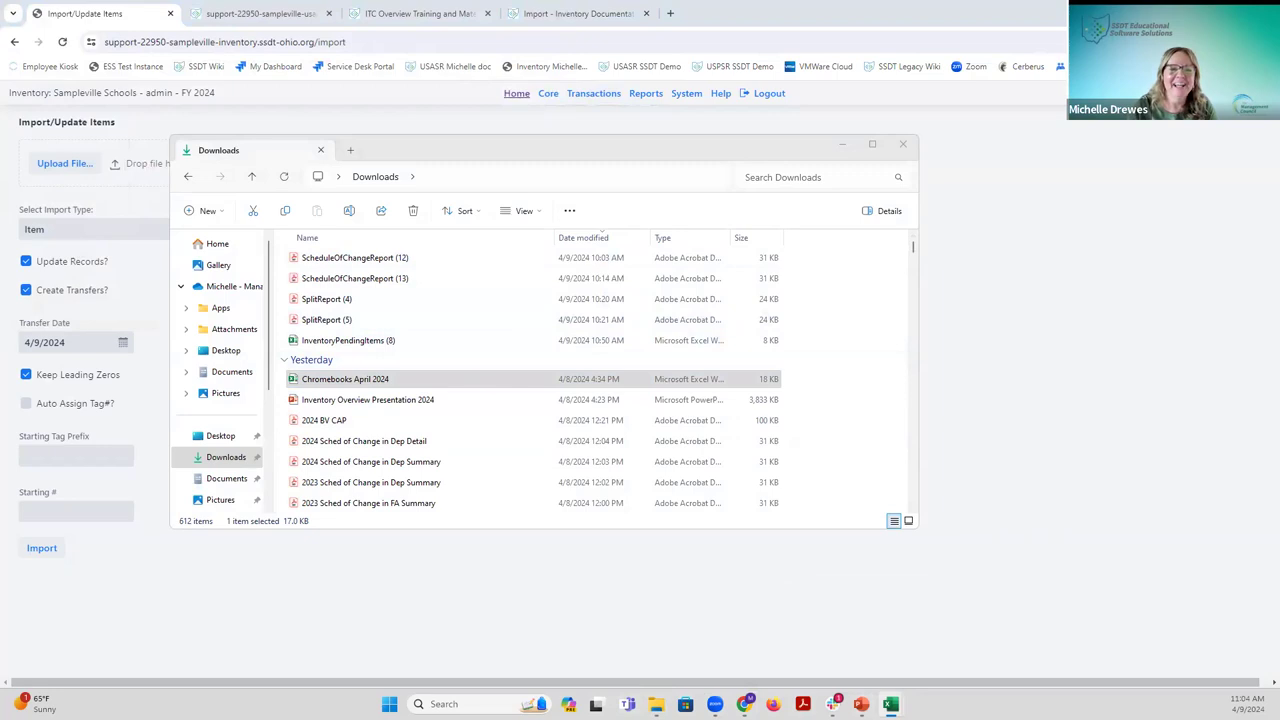
click(295, 118)
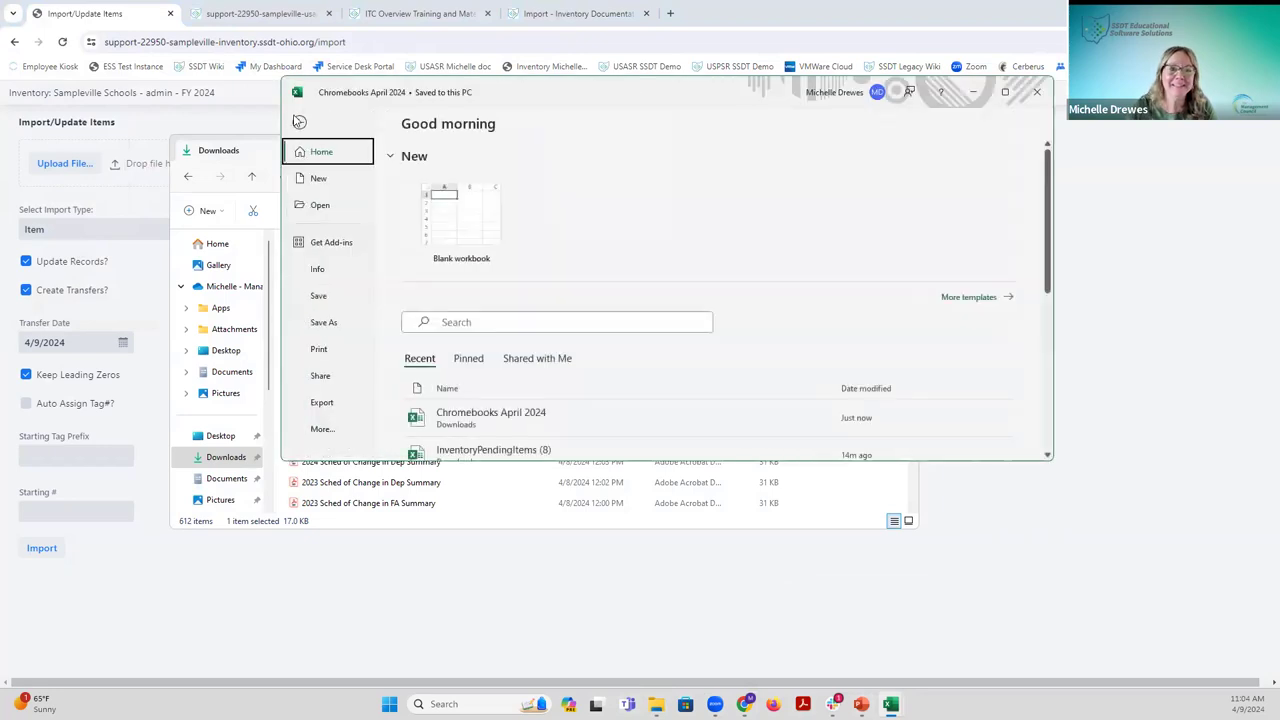
click(323, 322)
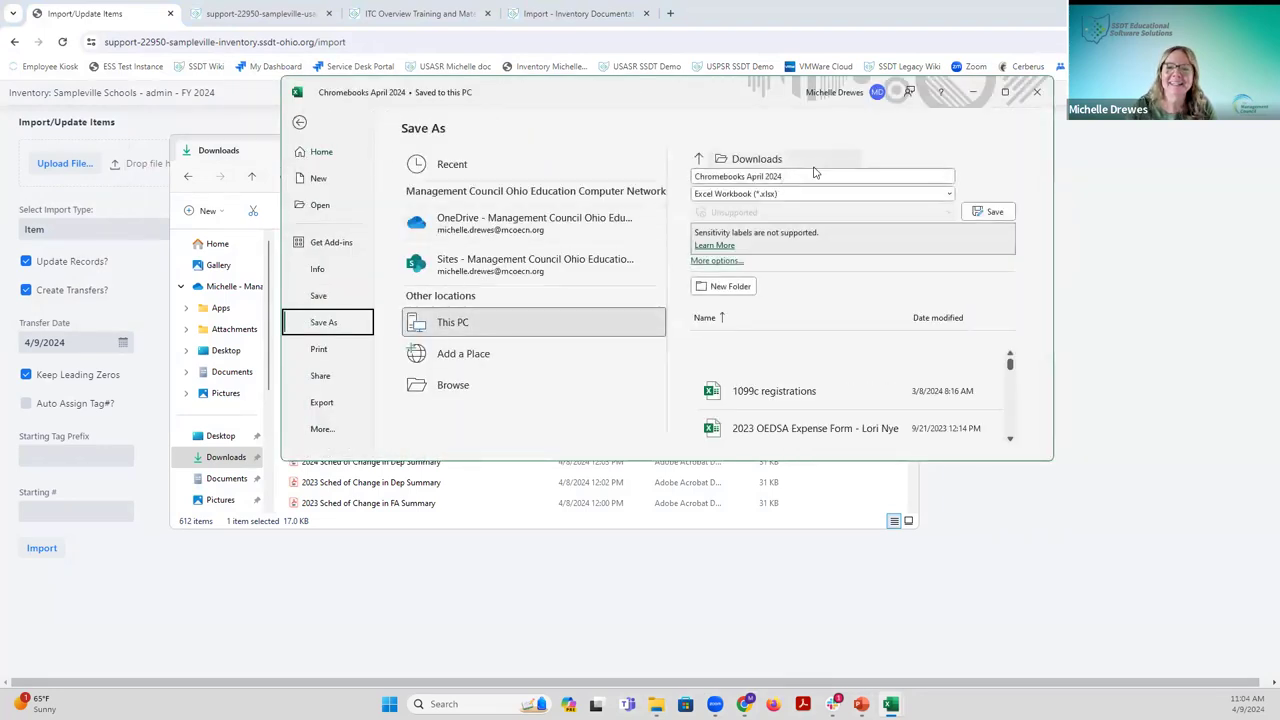
click(821, 194)
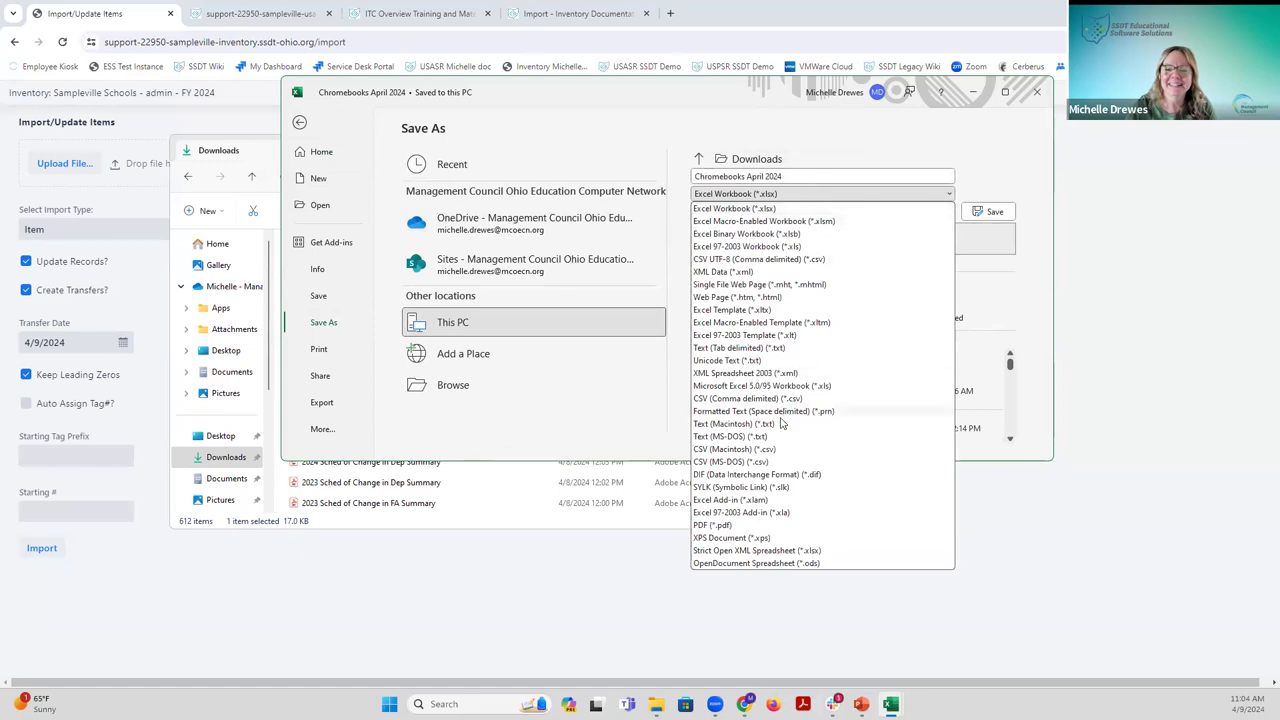
click(786, 449)
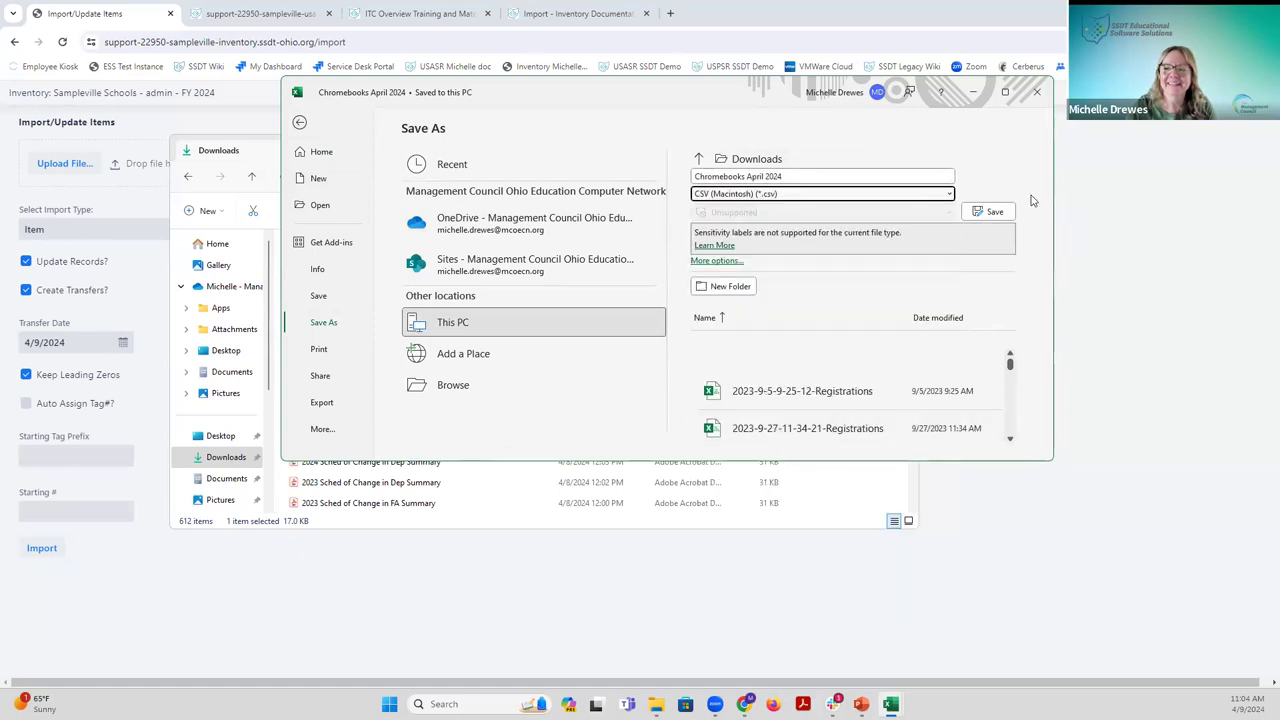
click(992, 212)
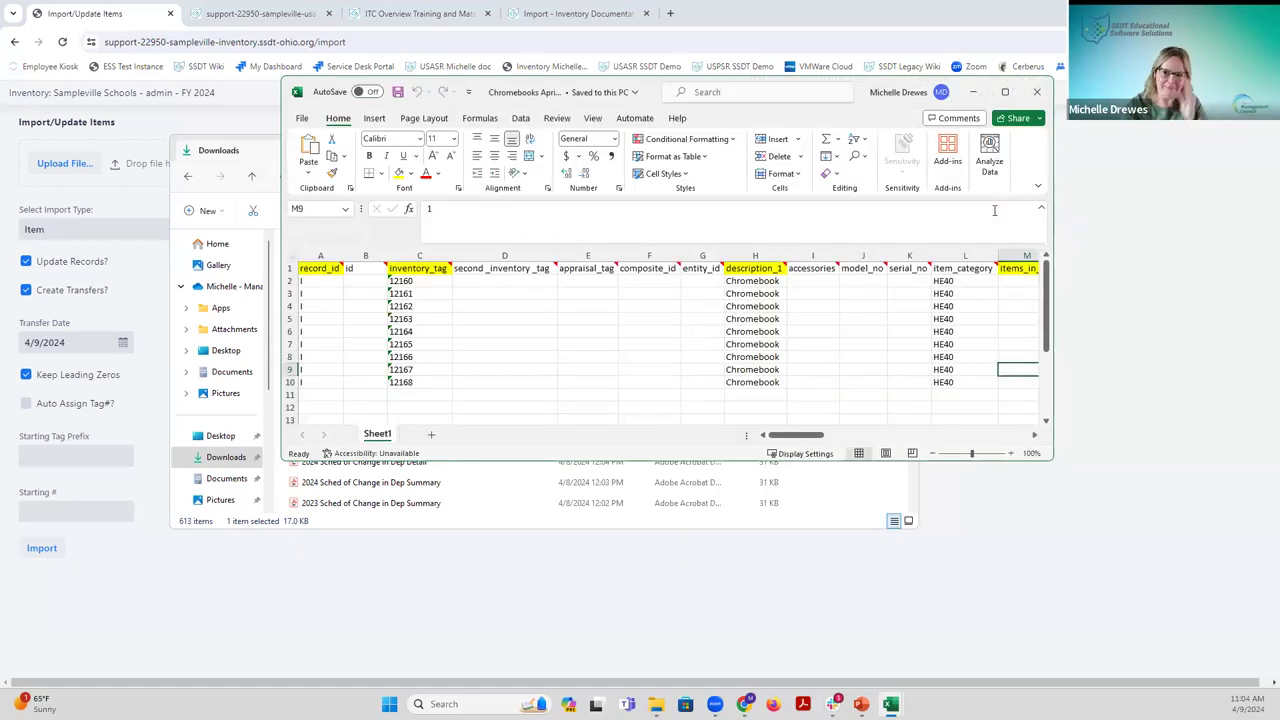
click(1036, 94)
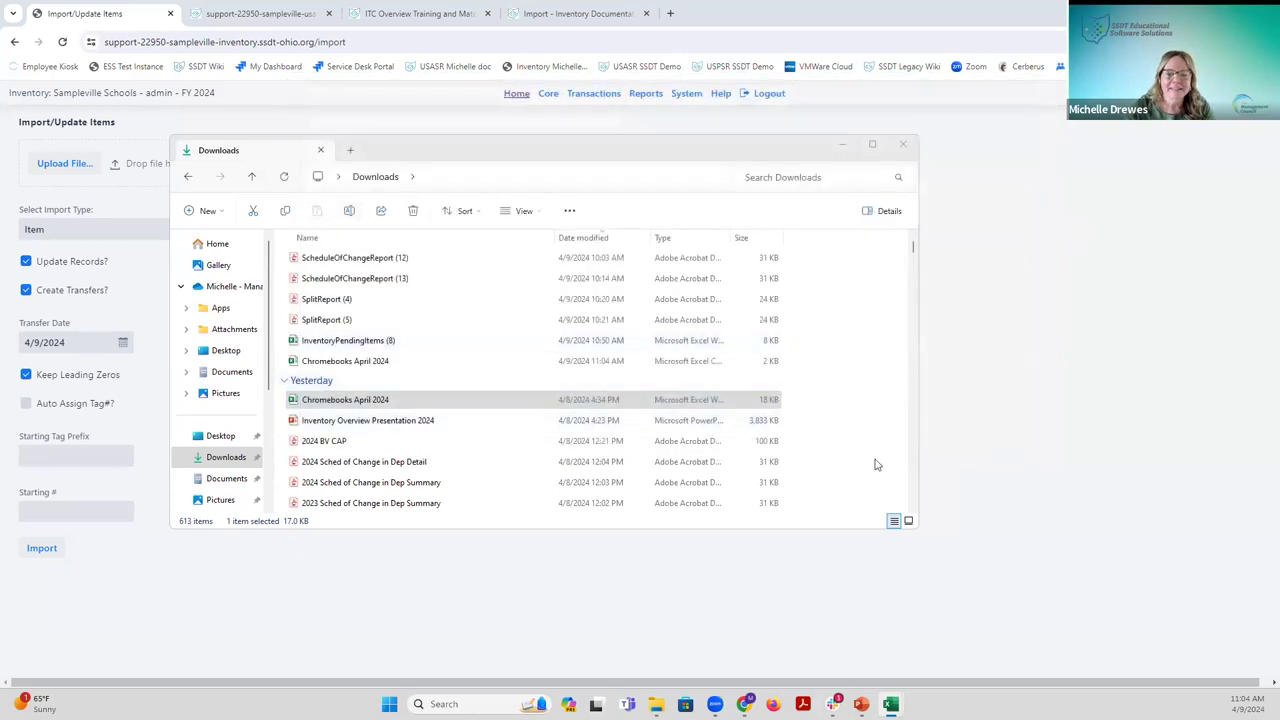
Upload the Chromebooks April 2024 CSV file from Downloads to the Import/Update Items page in Inventory.
click(957, 449)
click(67, 166)
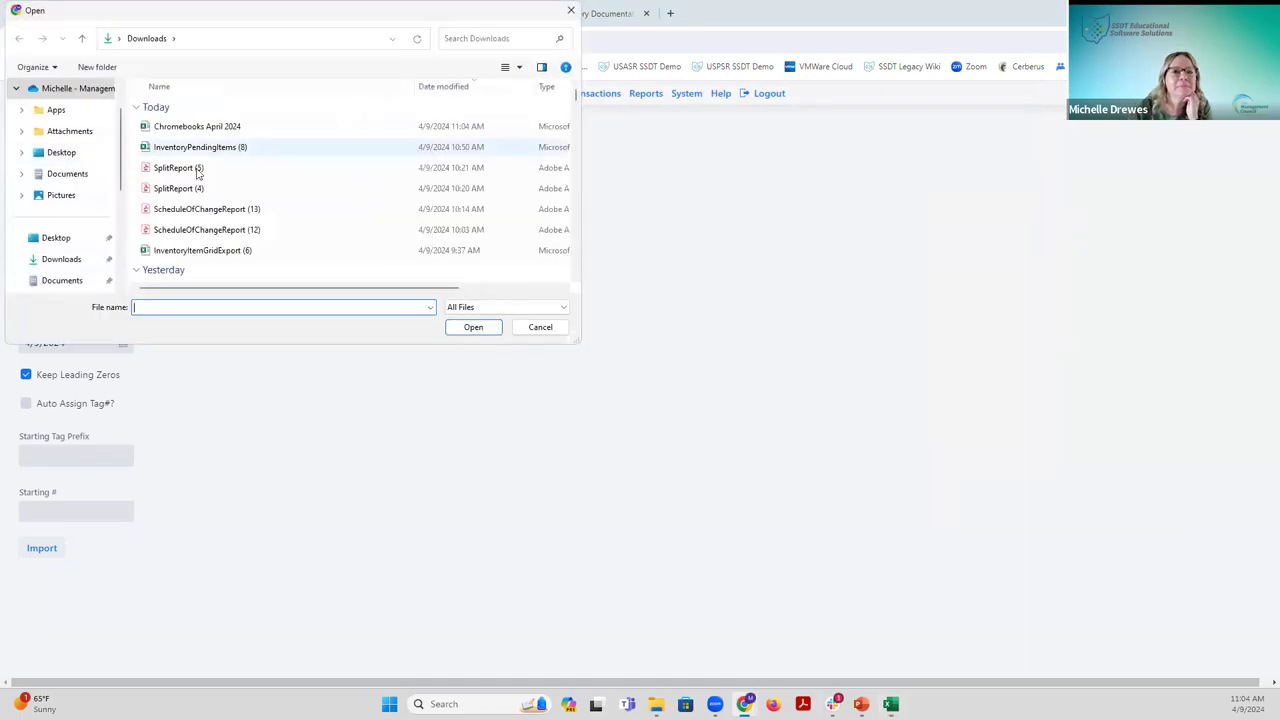
mouse_move(337, 289)
mouse_down()
mouse_move(400, 303)
mouse_move(320, 291)
mouse_up()
click(205, 127)
click(469, 328)
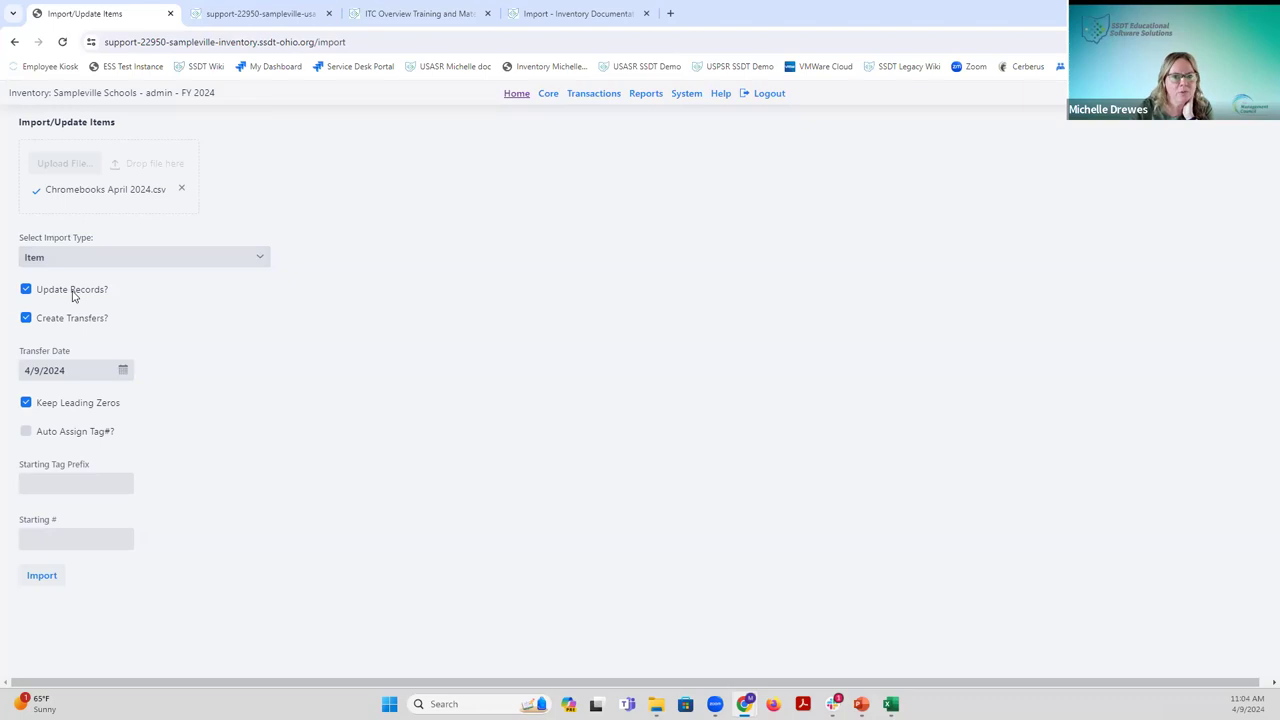
Turn off Update Records and Create Transfers, and run the Item import with Keep Leading Zeros on.
click(28, 292)
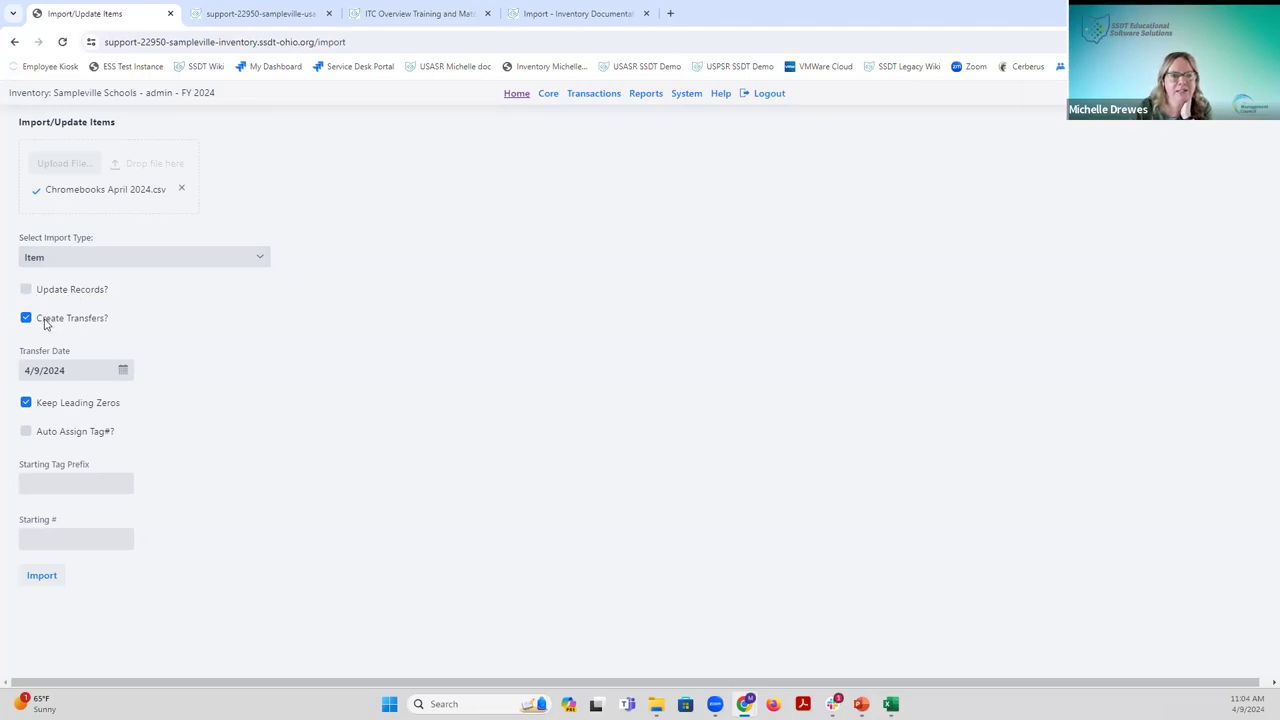
click(26, 318)
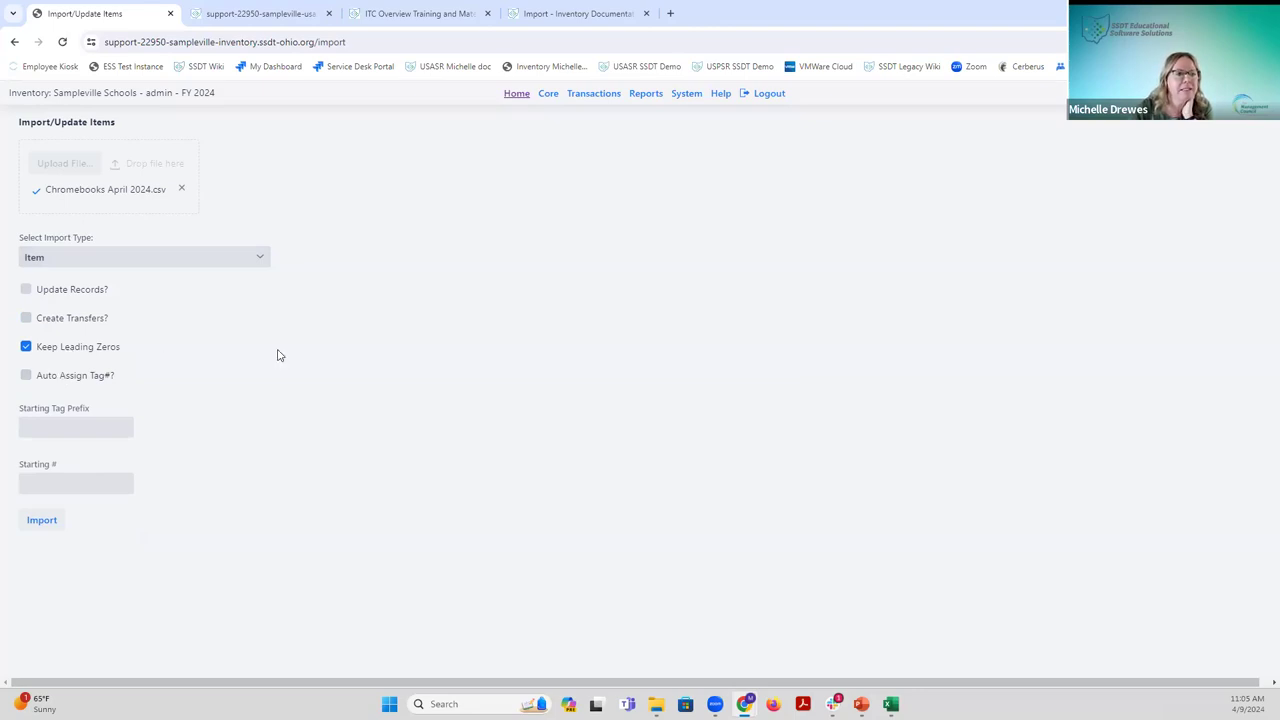
click(42, 522)
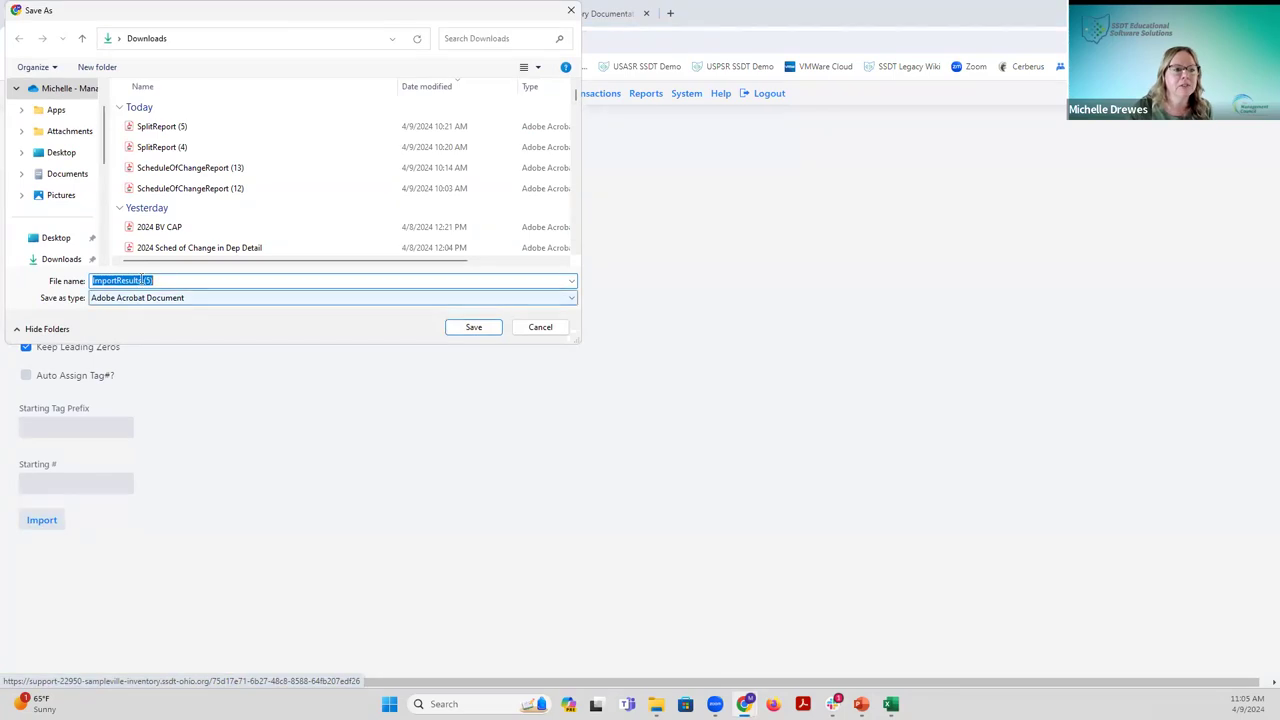
Save the import results report to Downloads as ImportResults (5) and open the PDF.
click(474, 328)
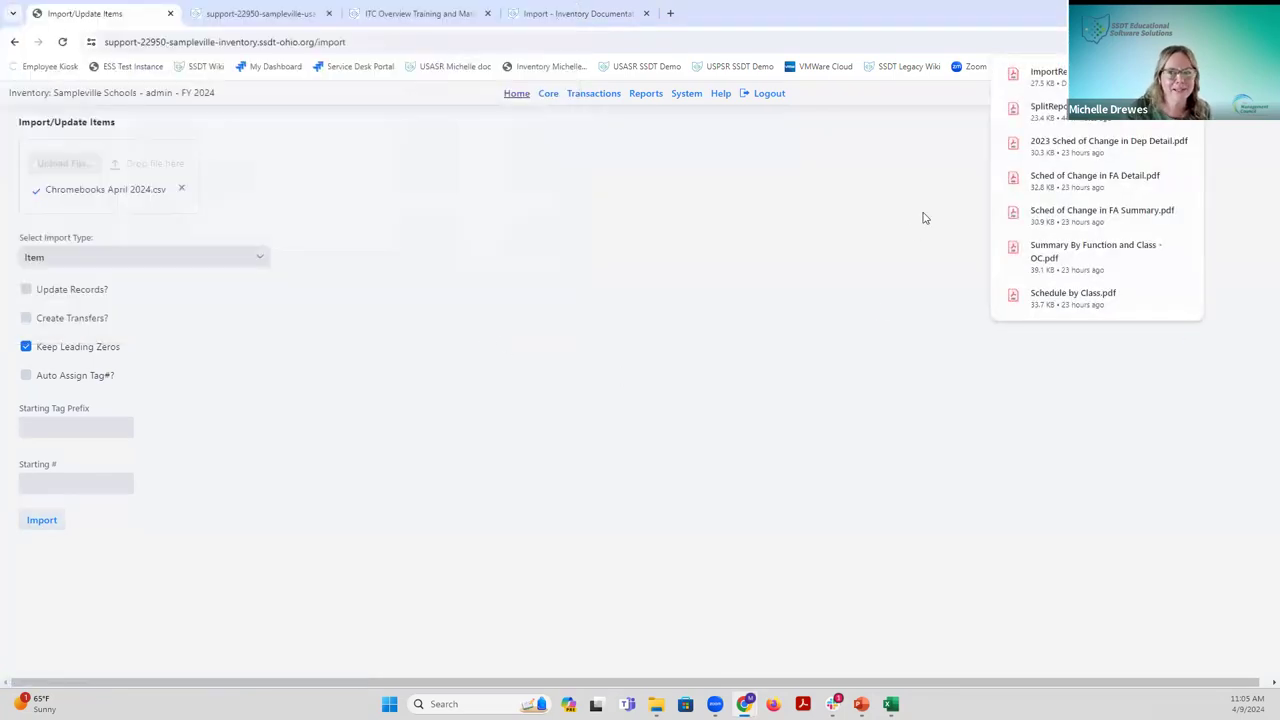
click(1040, 74)
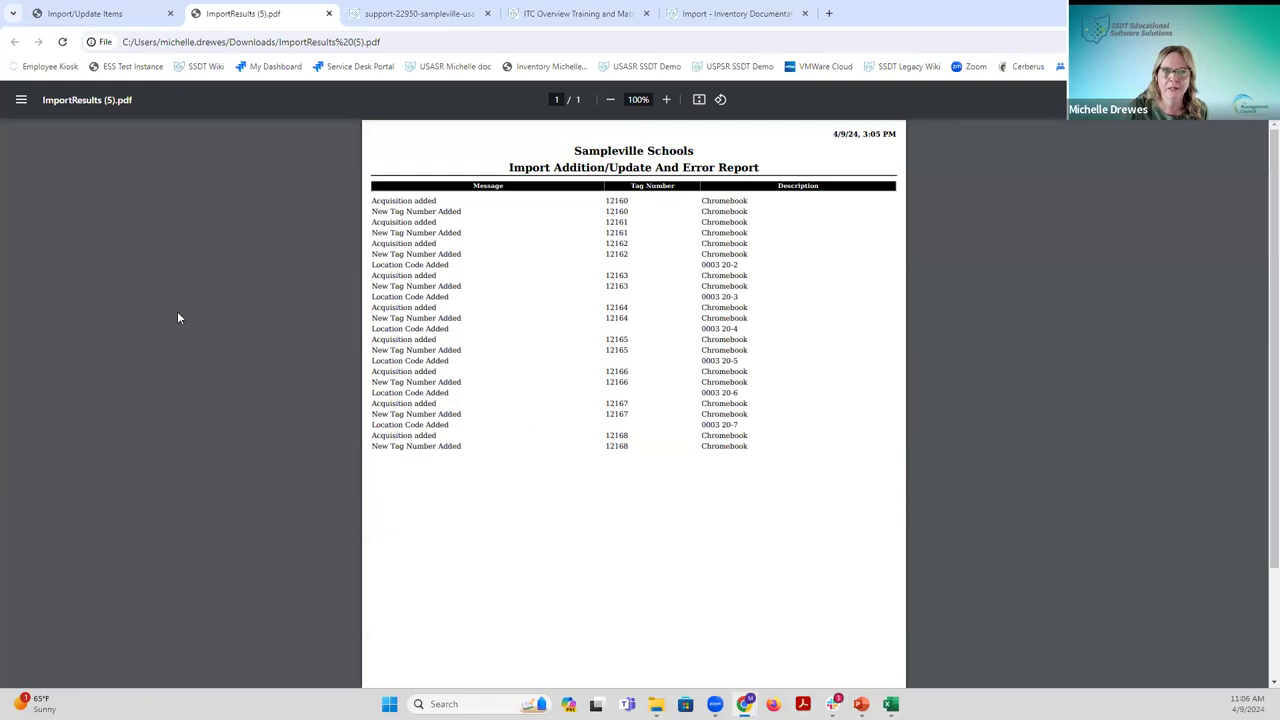
Open the Items grid in Inventory and filter it by tag number 139.
click(108, 15)
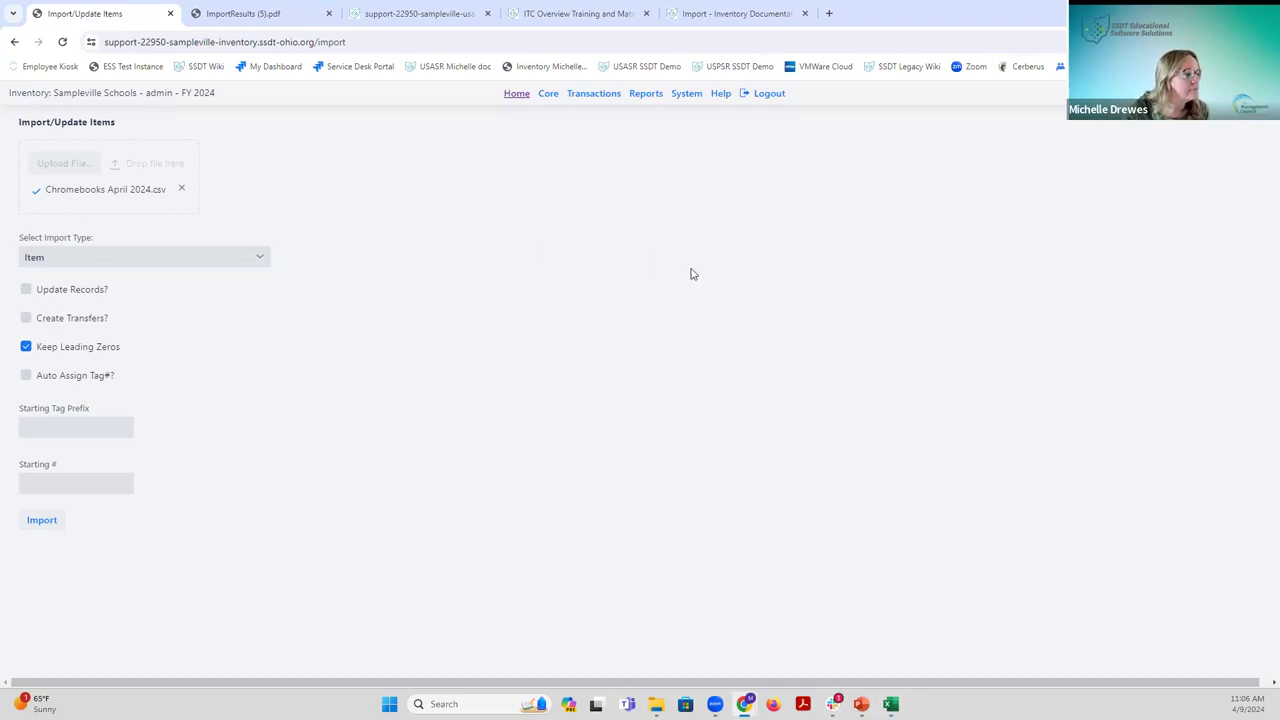
click(606, 96)
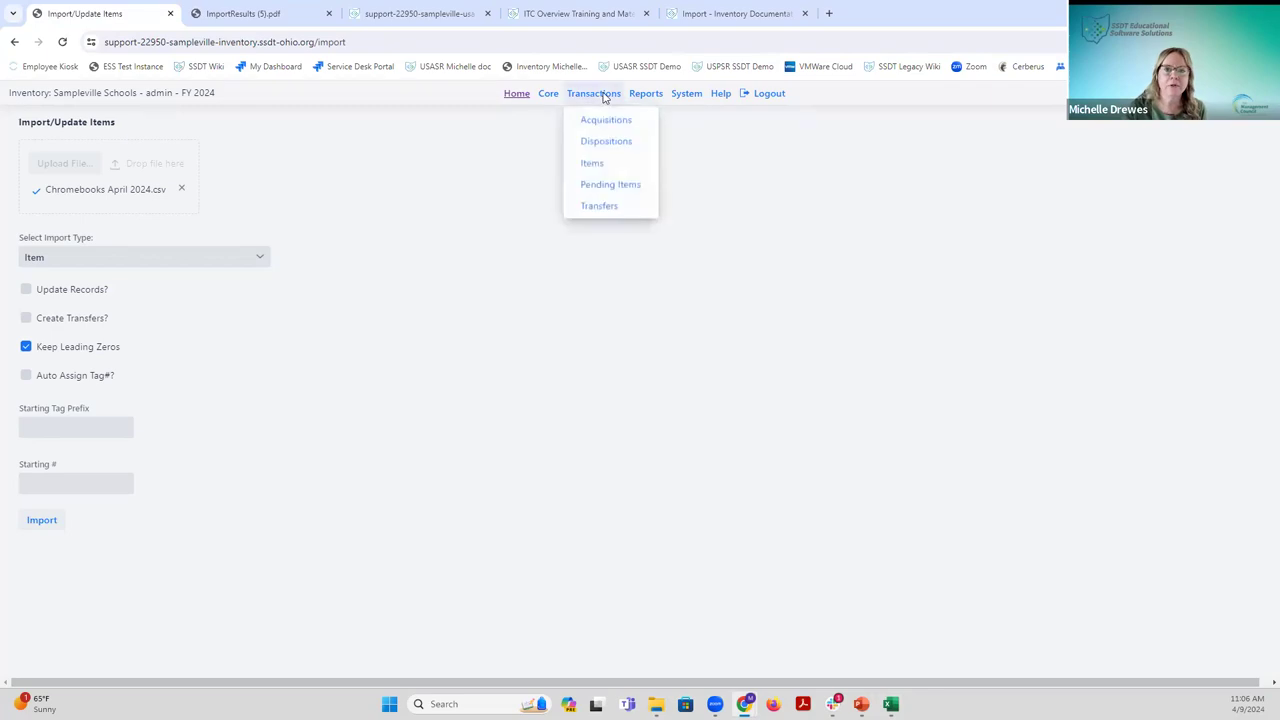
click(592, 163)
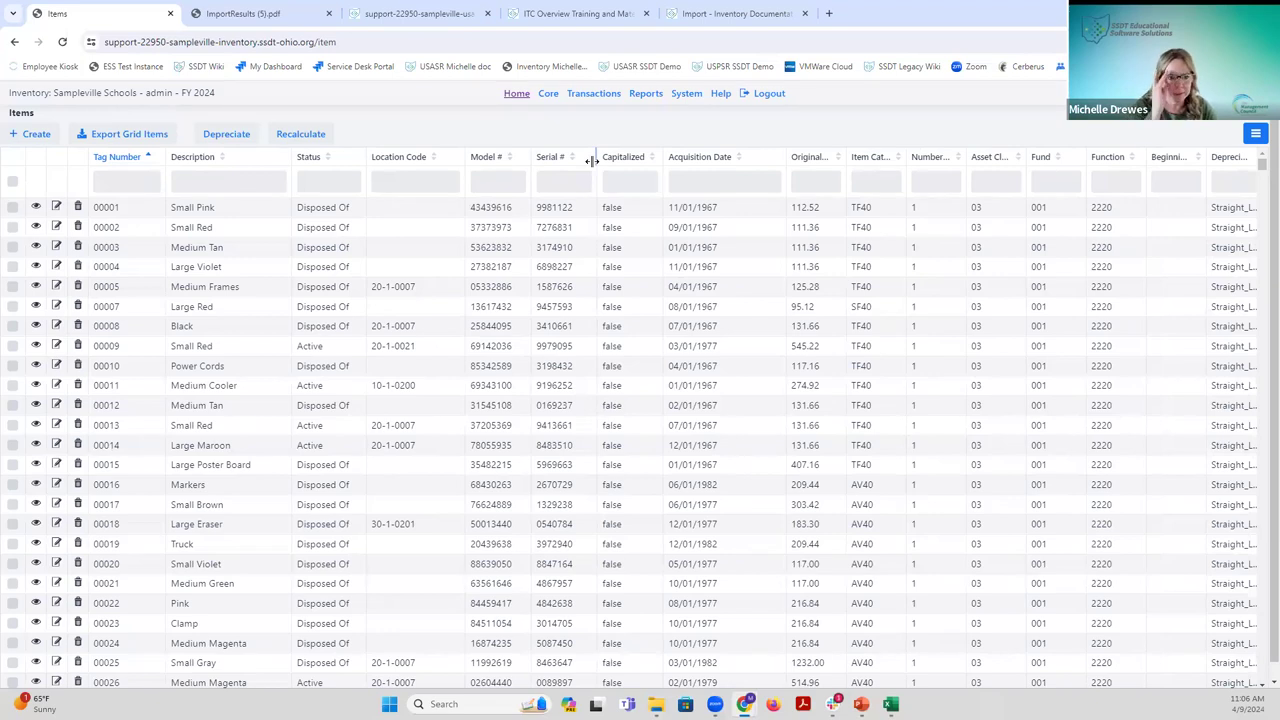
click(131, 181)
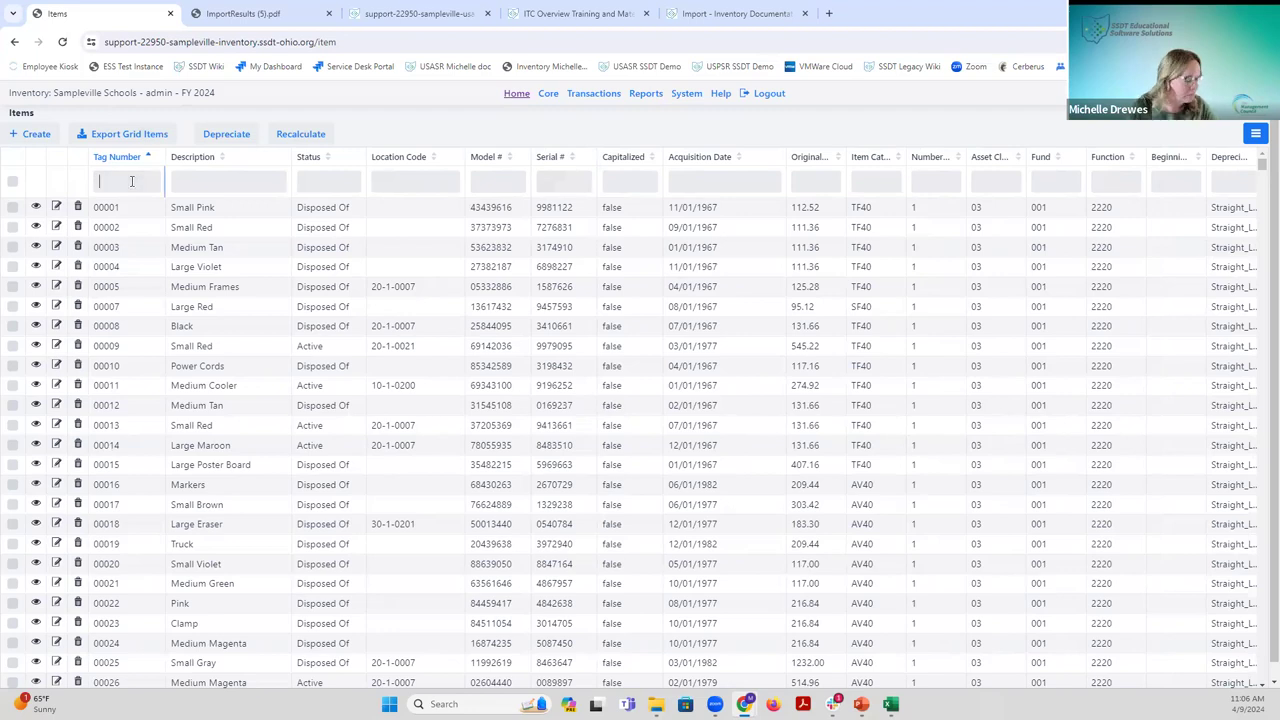
text(139)
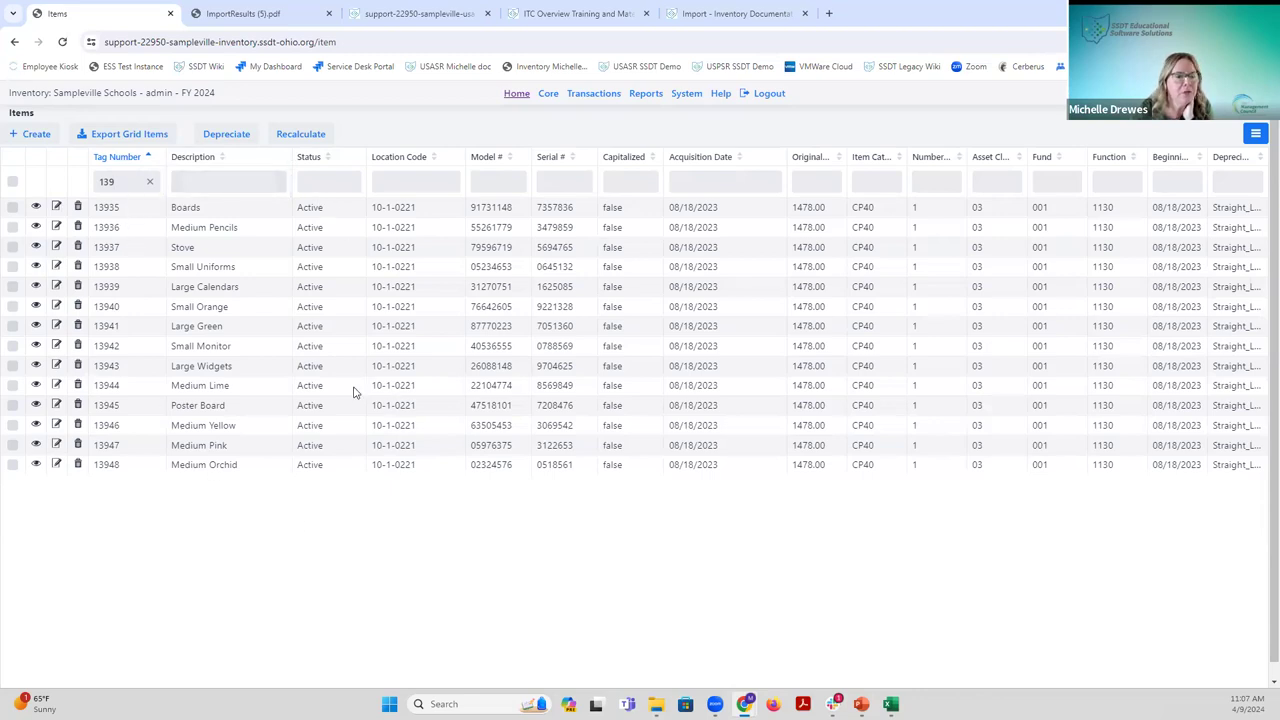
Export the filtered Items grid as a CSV file to Downloads as InventoryItemGridExport (7) and open it in Excel.
click(130, 134)
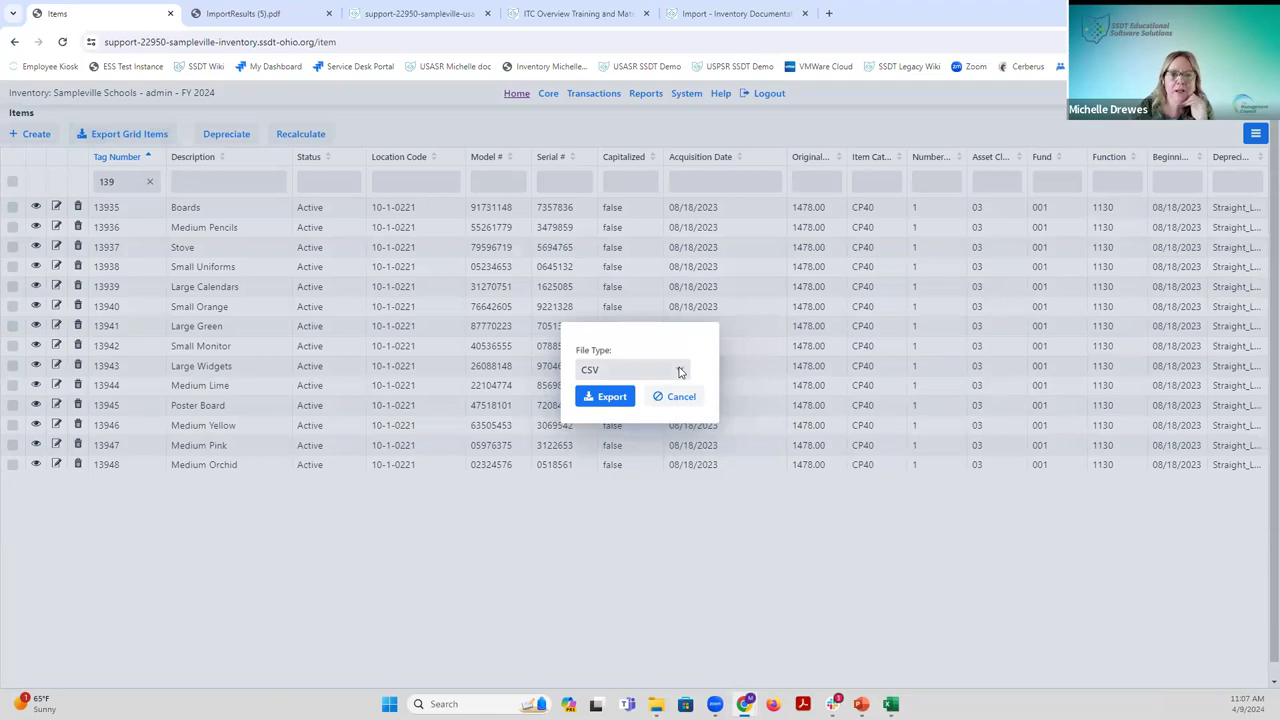
click(589, 400)
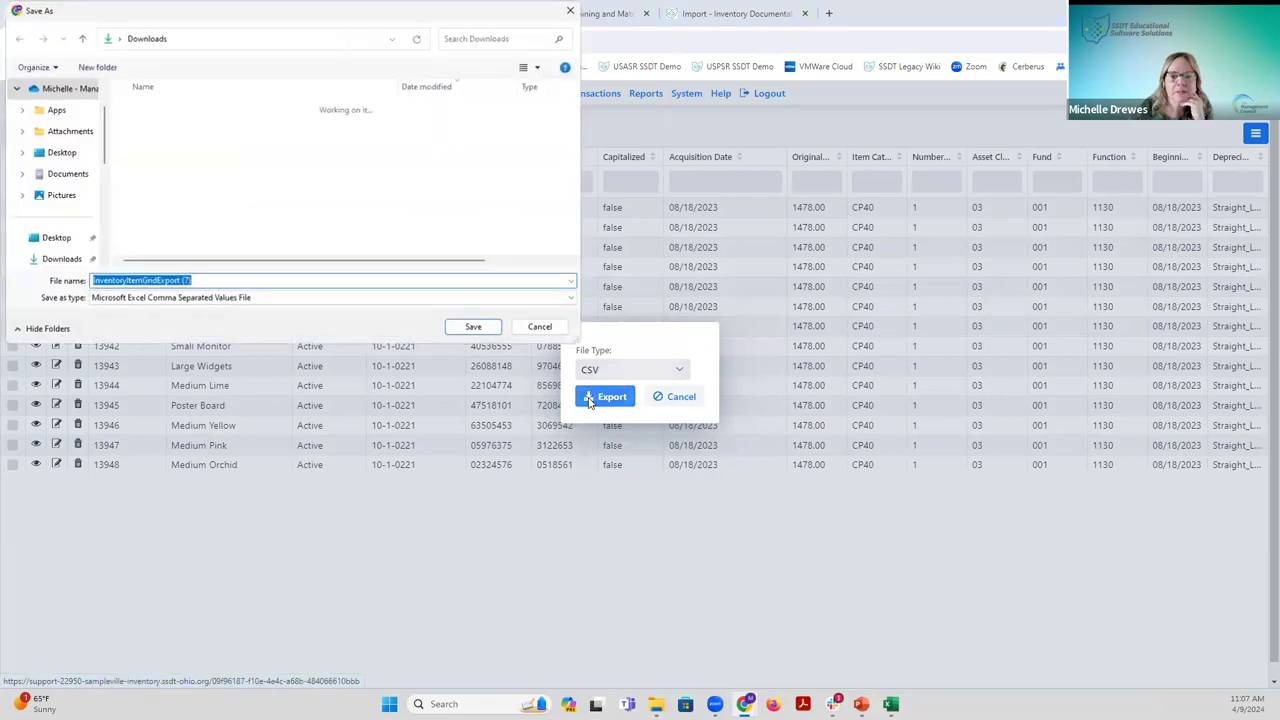
click(479, 328)
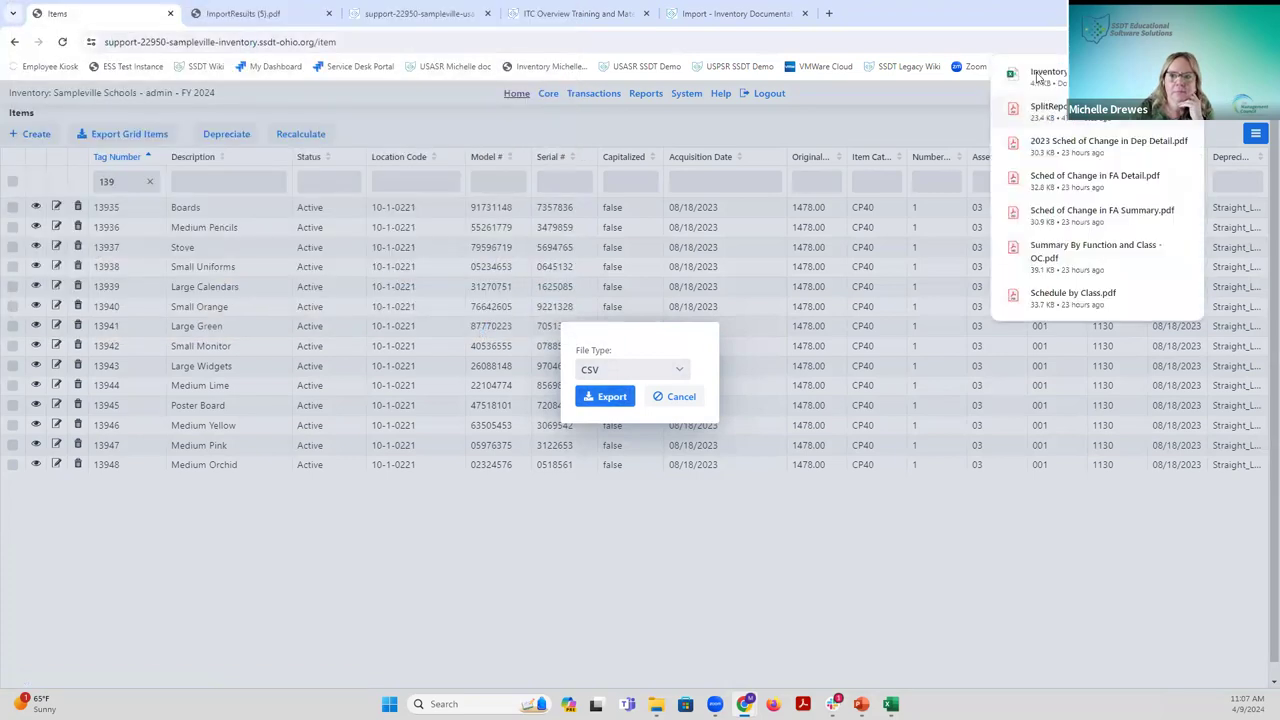
click(1037, 78)
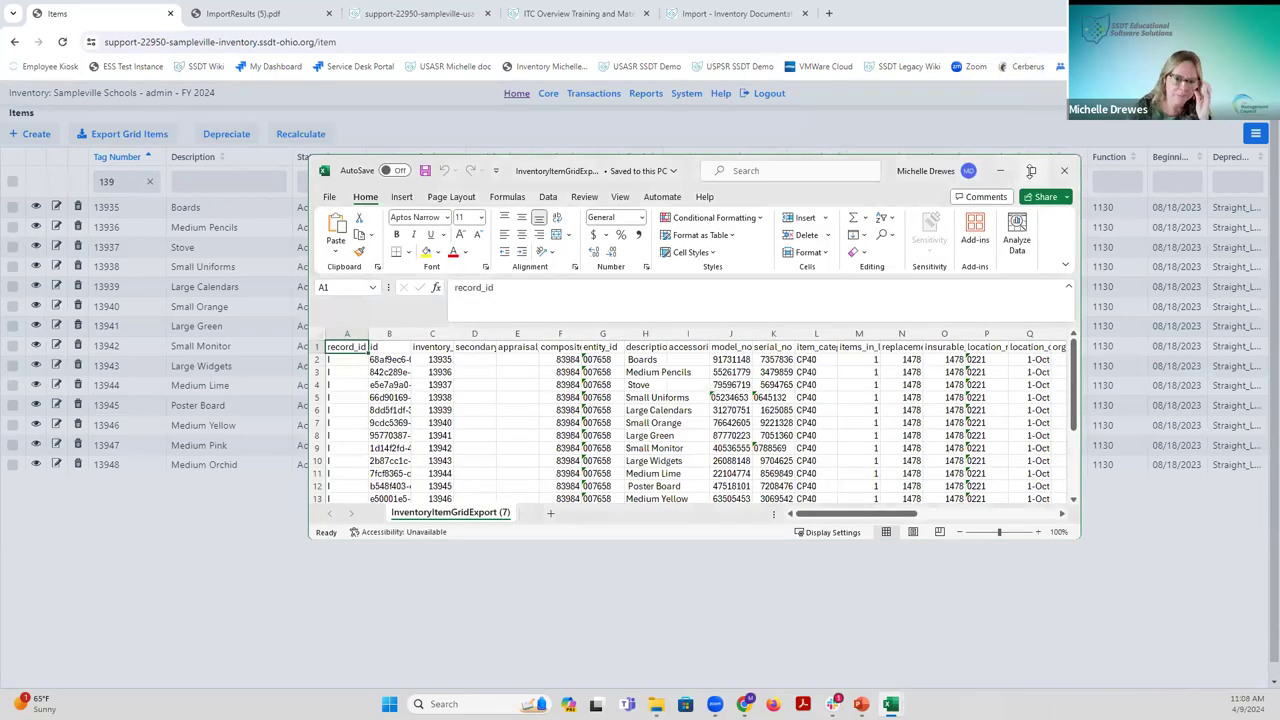
Maximize the exported workbook and auto-fit all column widths to their contents.
double_click(350, 160)
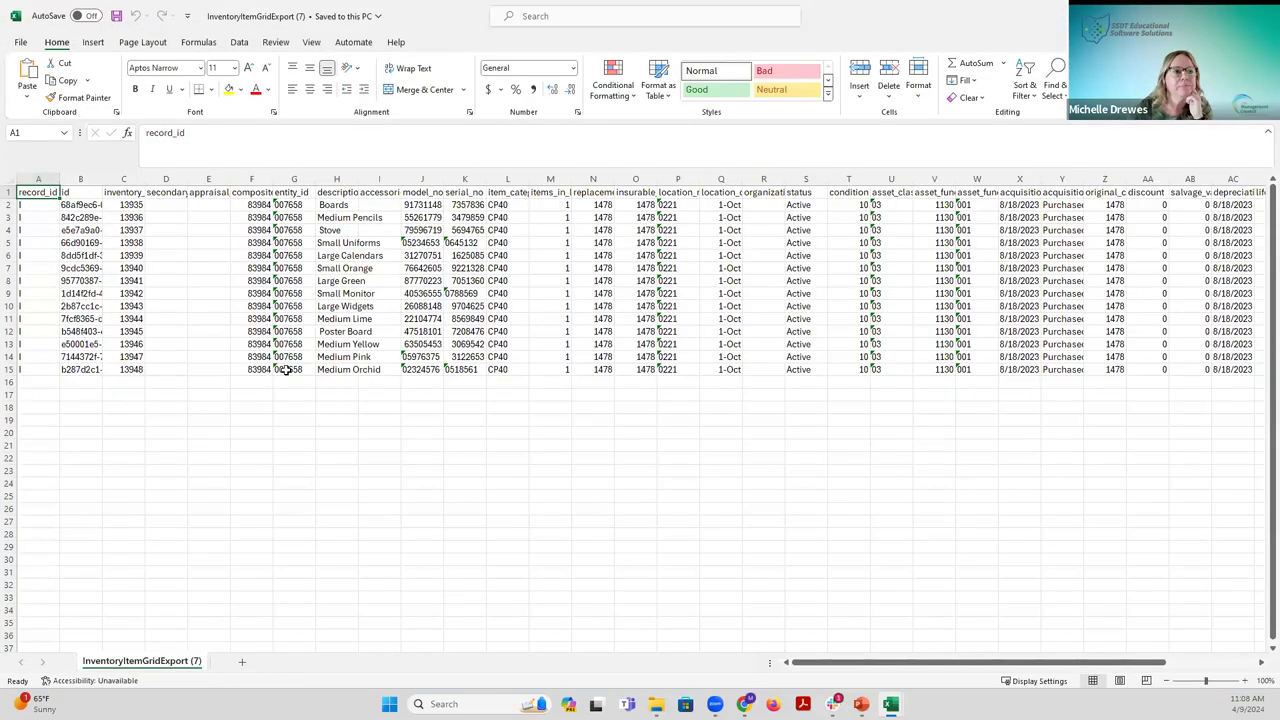
click(10, 179)
double_click(57, 175)
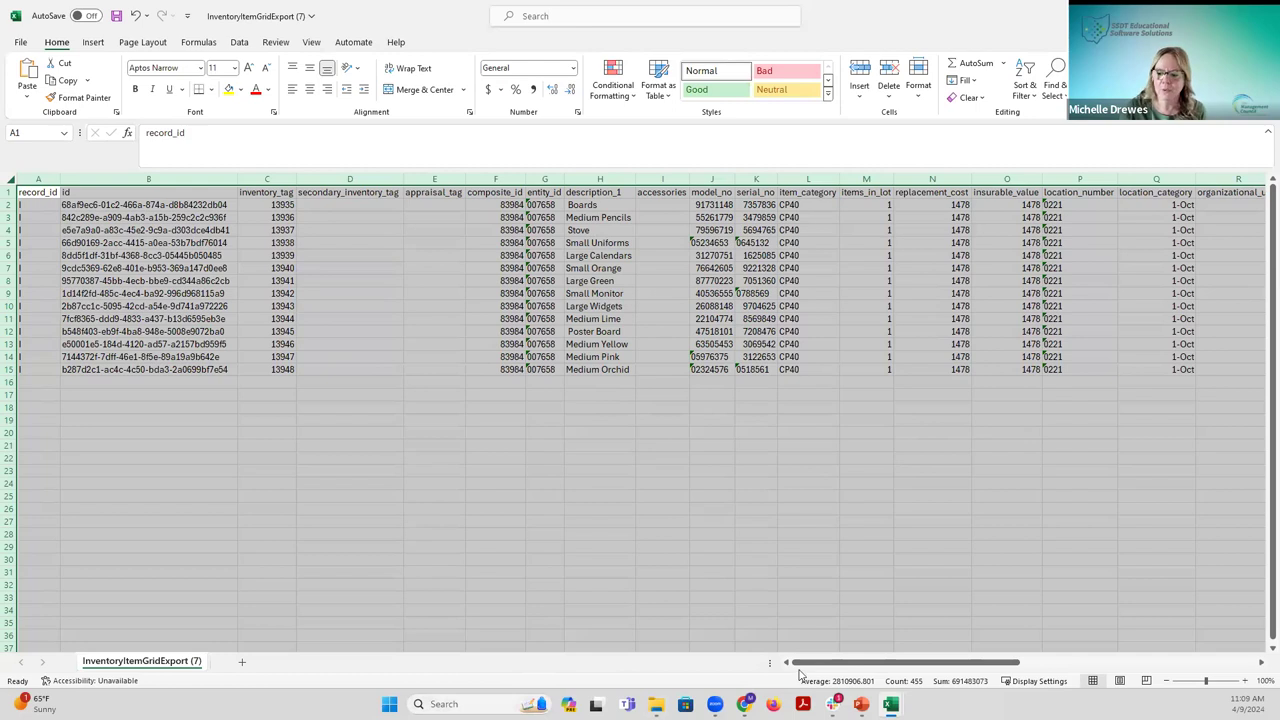
Try to enter 0019 as the location_number of the Boards item in cell P2.
scroll(800, 675, right, 3)
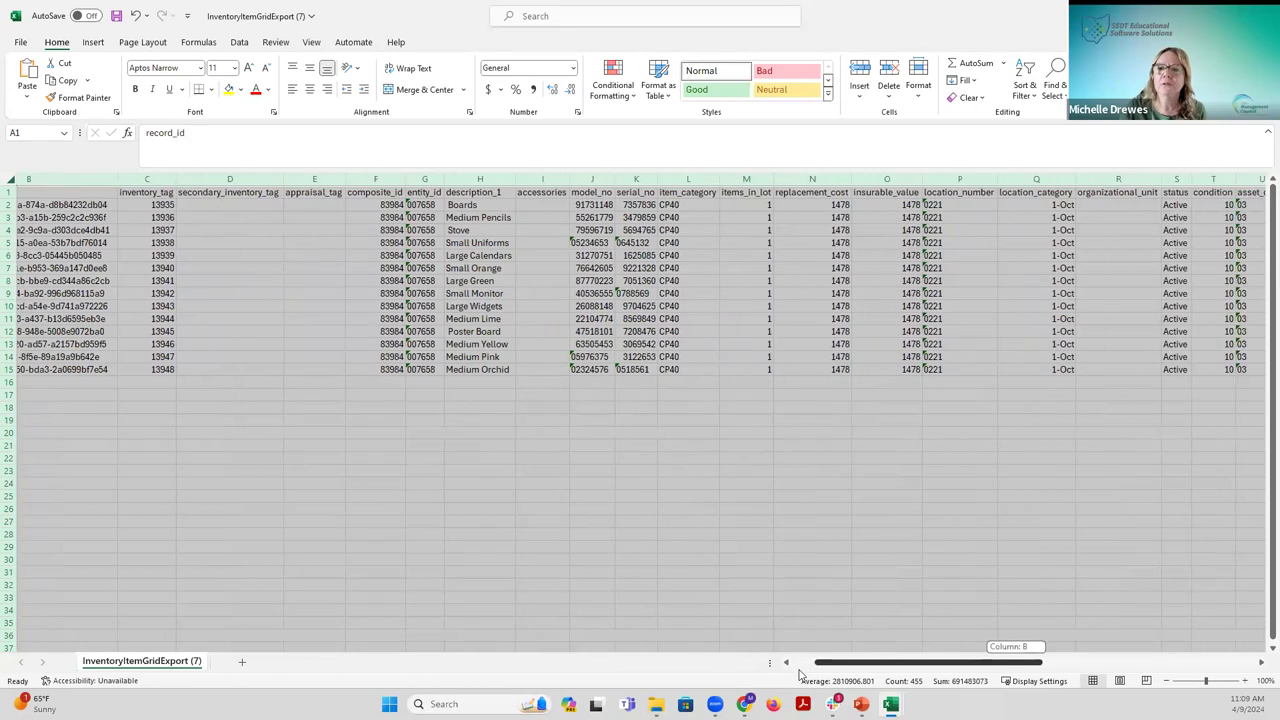
scroll(800, 675, right, 3)
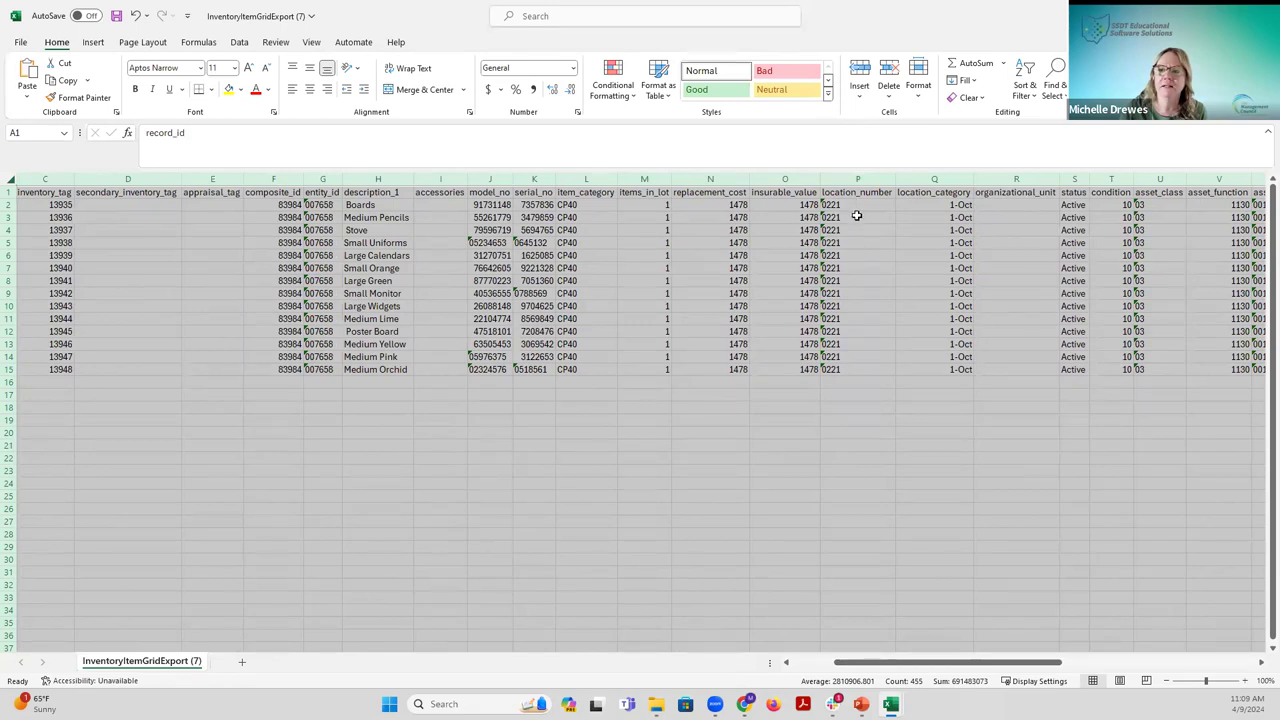
click(857, 206)
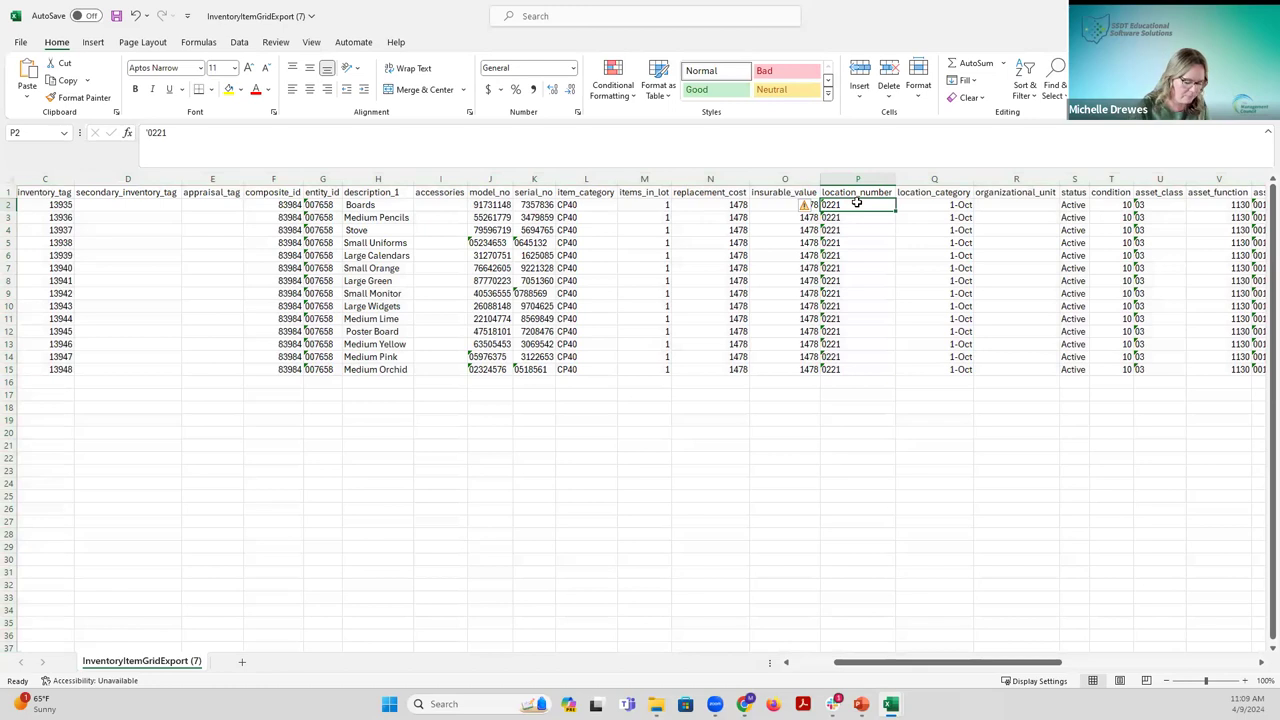
text(0019)
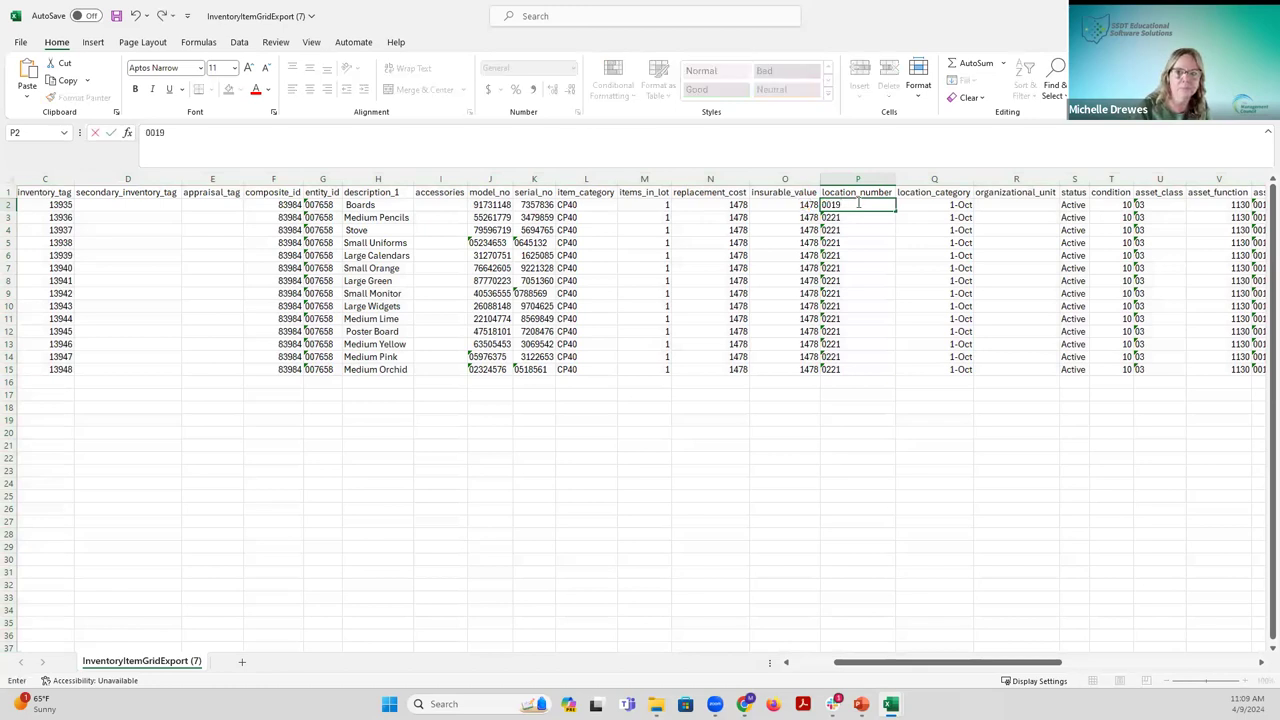
key(Return)
click(857, 203)
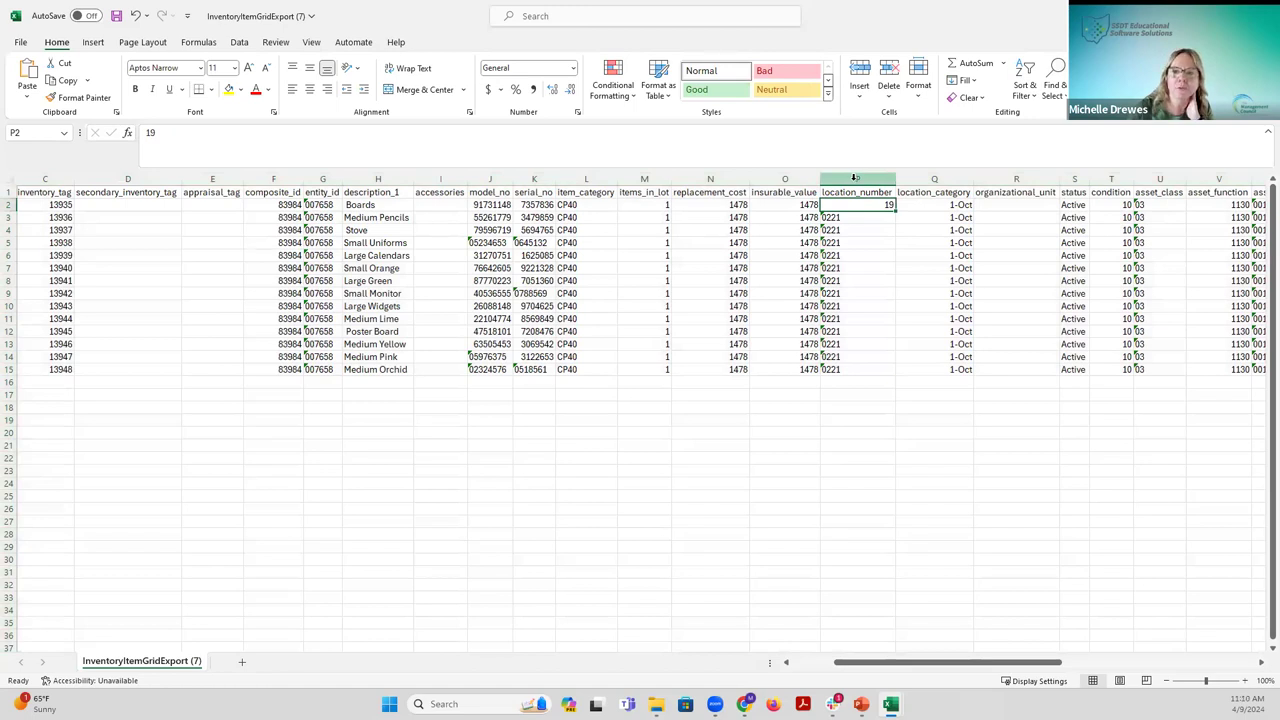
Format the entire location_number column as Text.
click(855, 178)
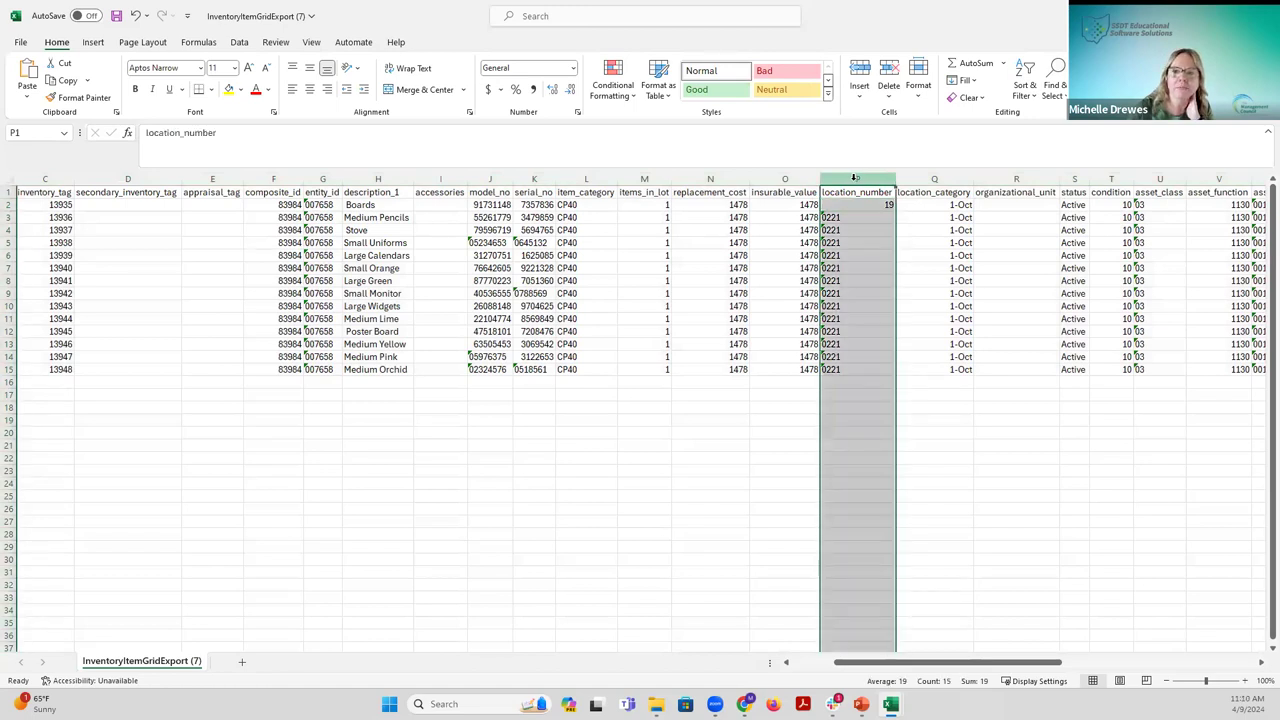
click(575, 68)
click(530, 413)
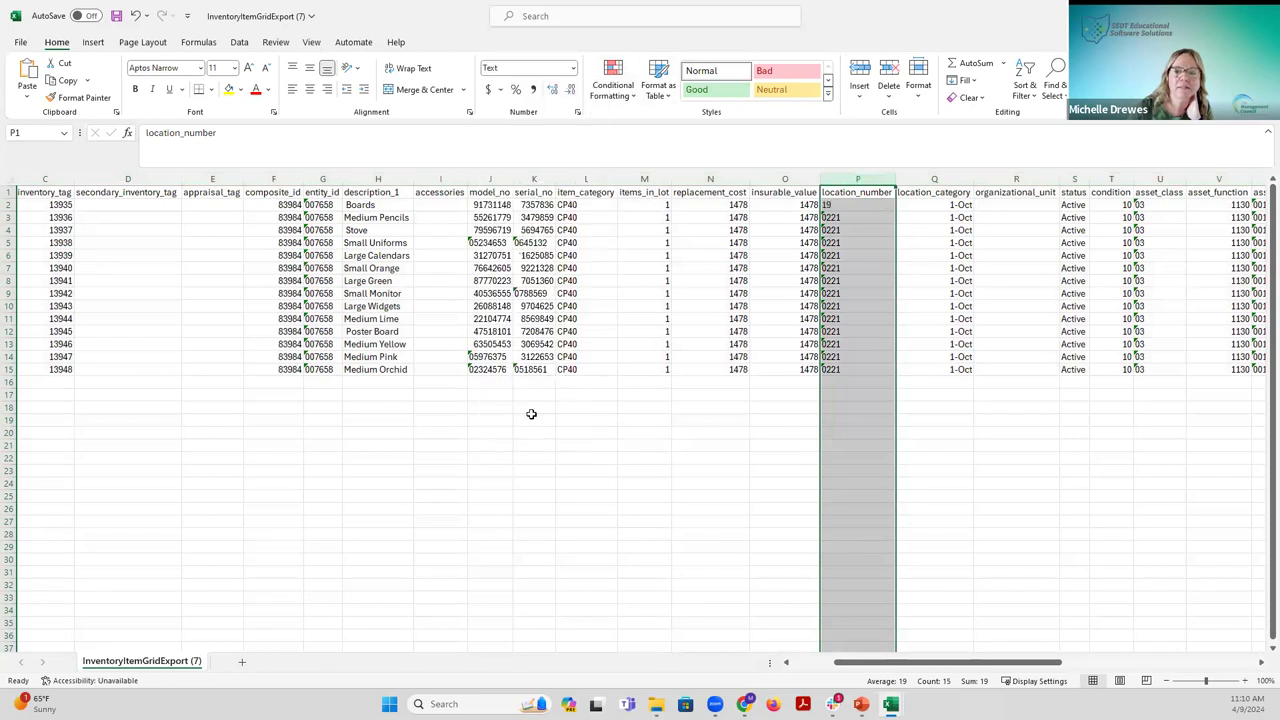
Enter location_number 0019 for the first three items, Boards, Medium Pencils and Stove, in cells P2 to P4.
click(828, 204)
text(0019)
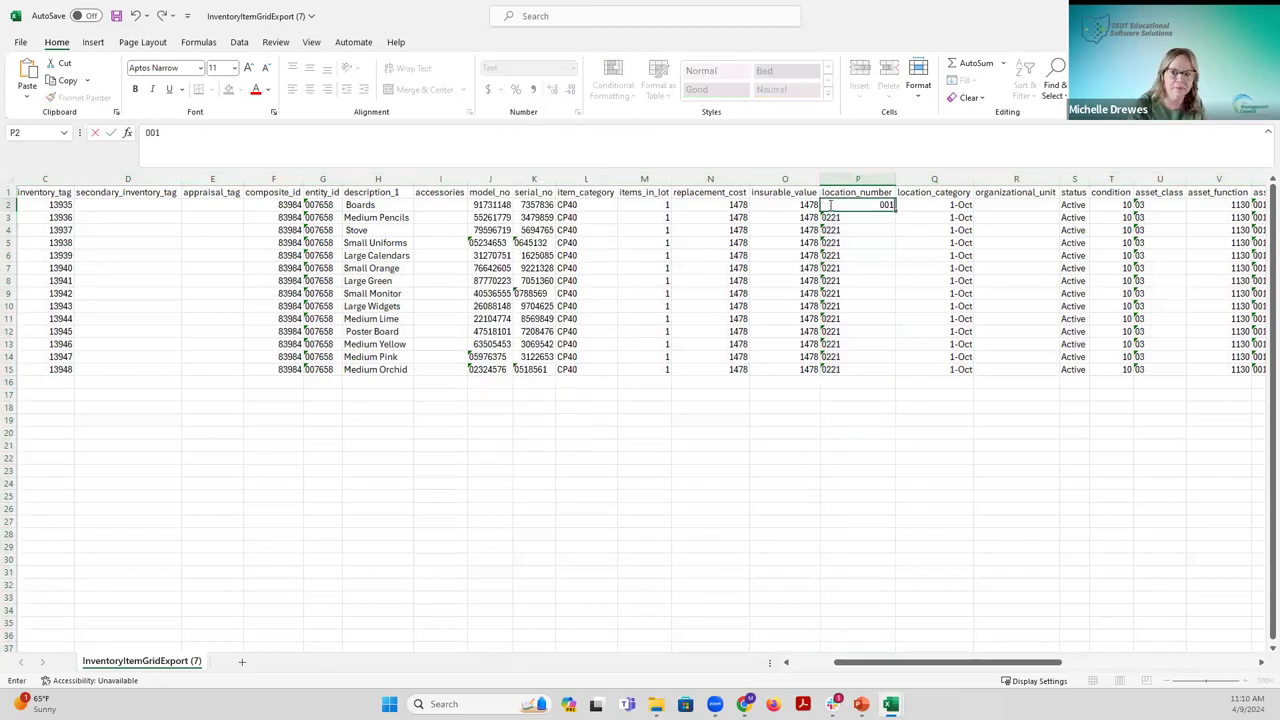
key(Return)
text(0019)
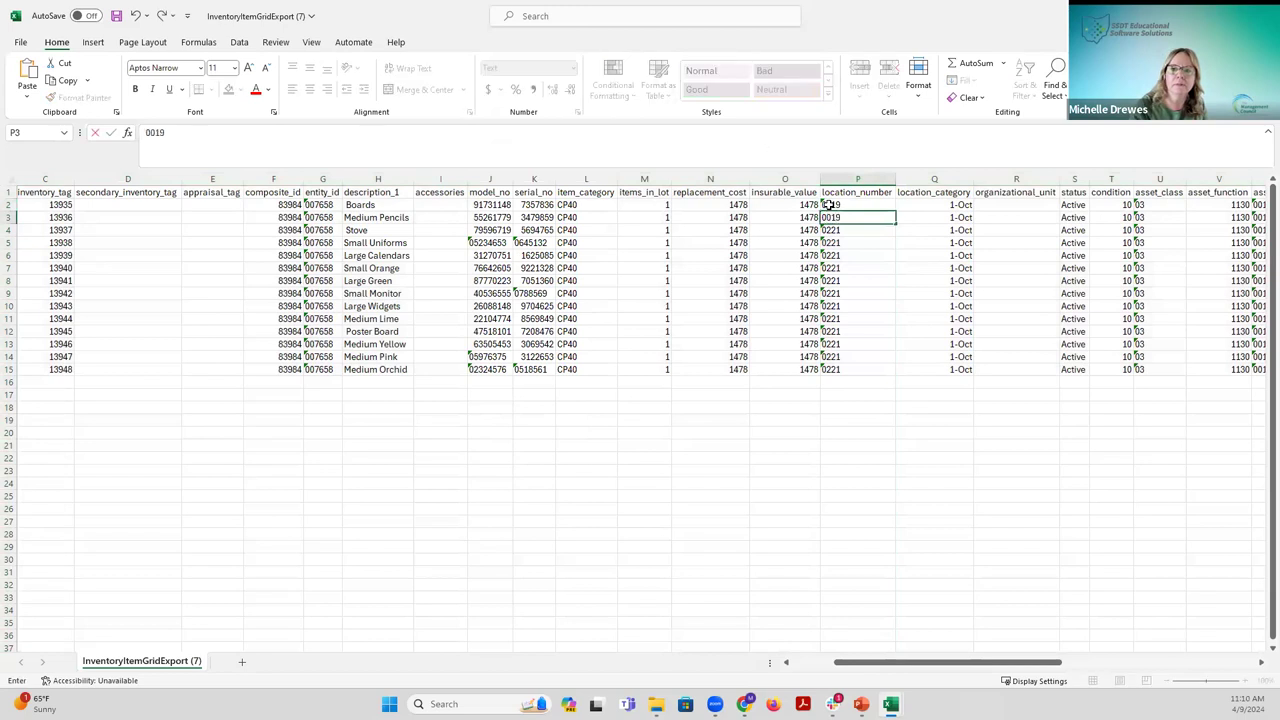
key(Return)
text(0019)
key(Return)
Copy the 0019 location numbers down to the remaining items through Medium Orchid in cell P15.
drag(828, 204, 838, 225)
key(ctrl+c)
click(845, 243)
key(ctrl+v)
drag(872, 210, 873, 270)
click(885, 283)
key(ctrl+v)
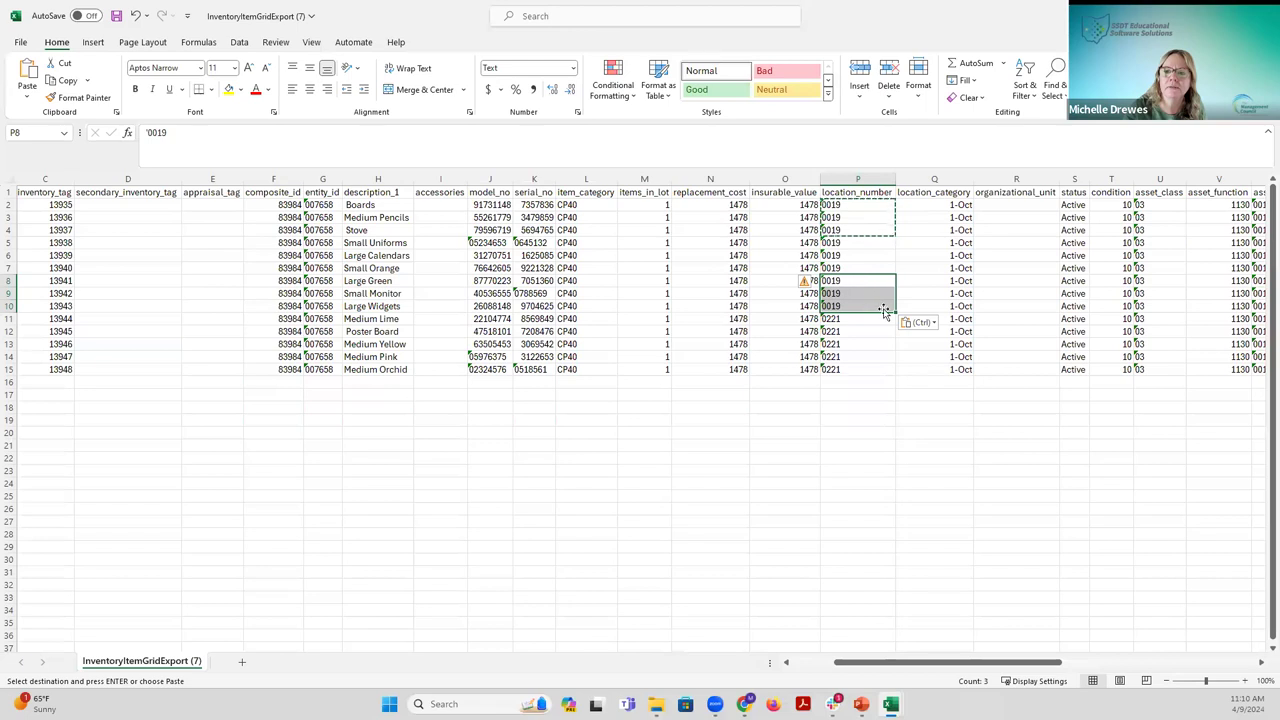
drag(885, 310, 866, 389)
click(858, 393)
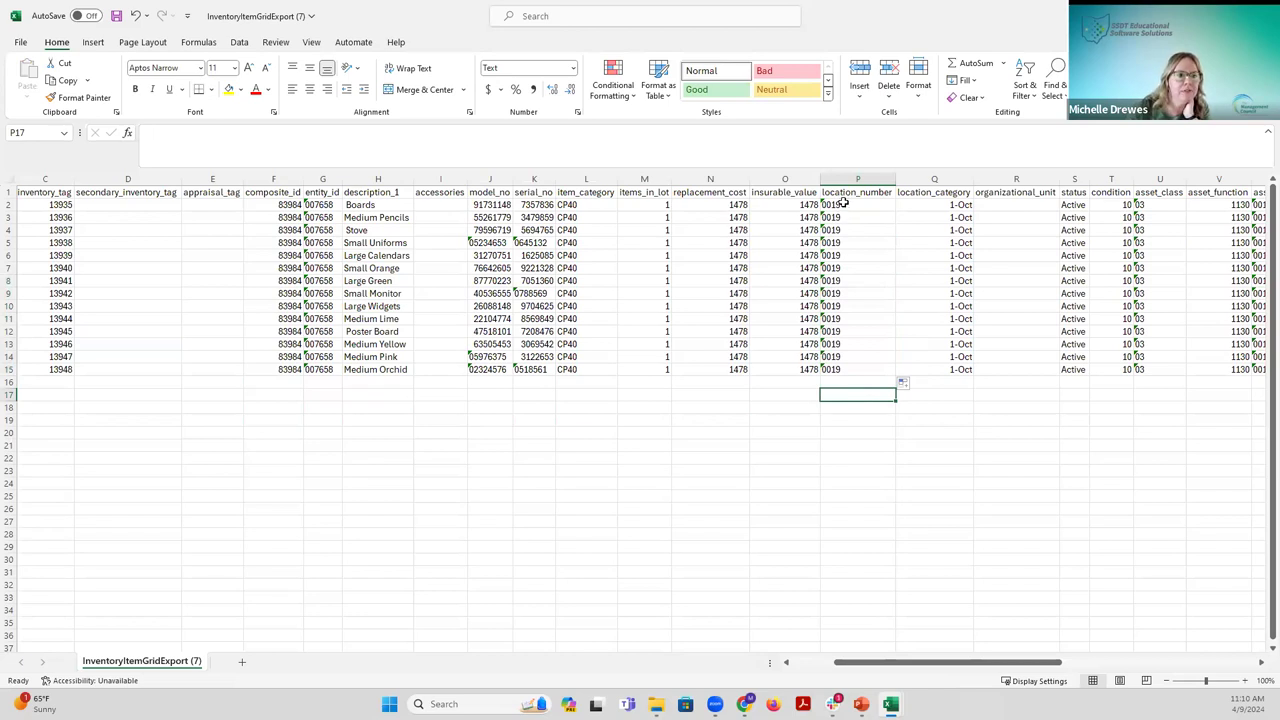
Save the edited sheet to Downloads as InventoryItemGridExport (7) in Excel Workbook (*.xlsx) format.
click(19, 44)
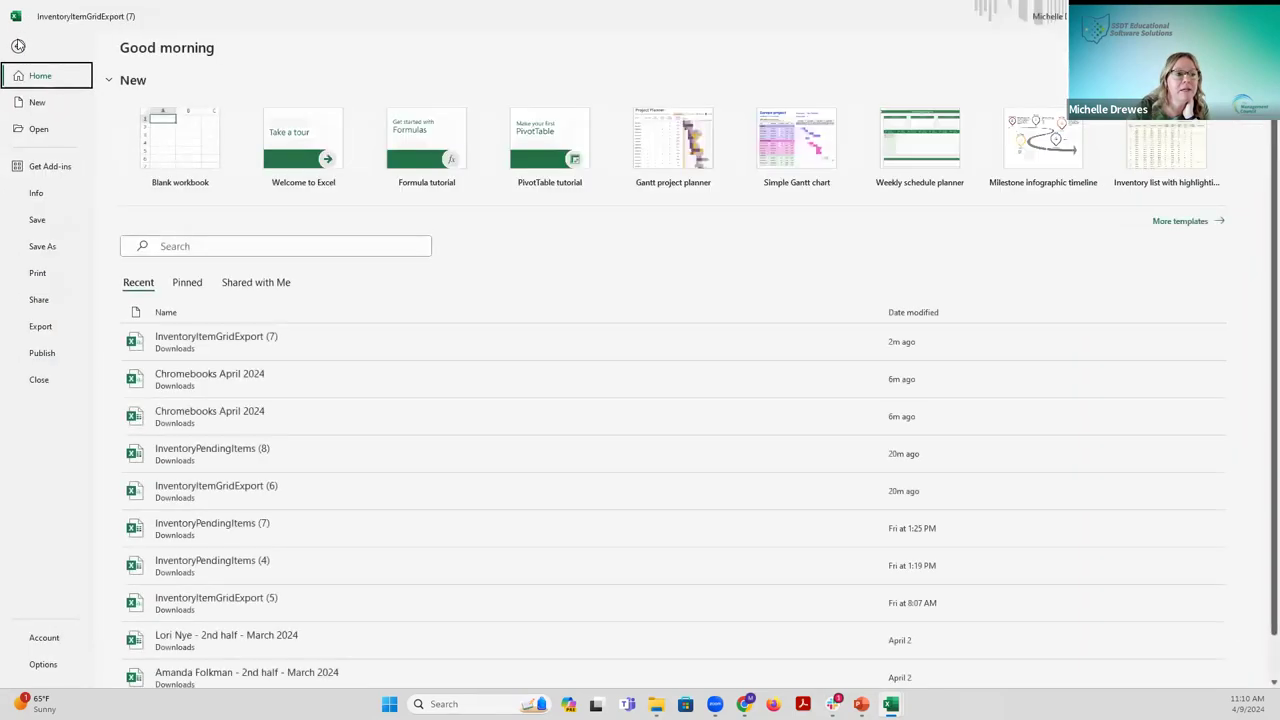
click(44, 249)
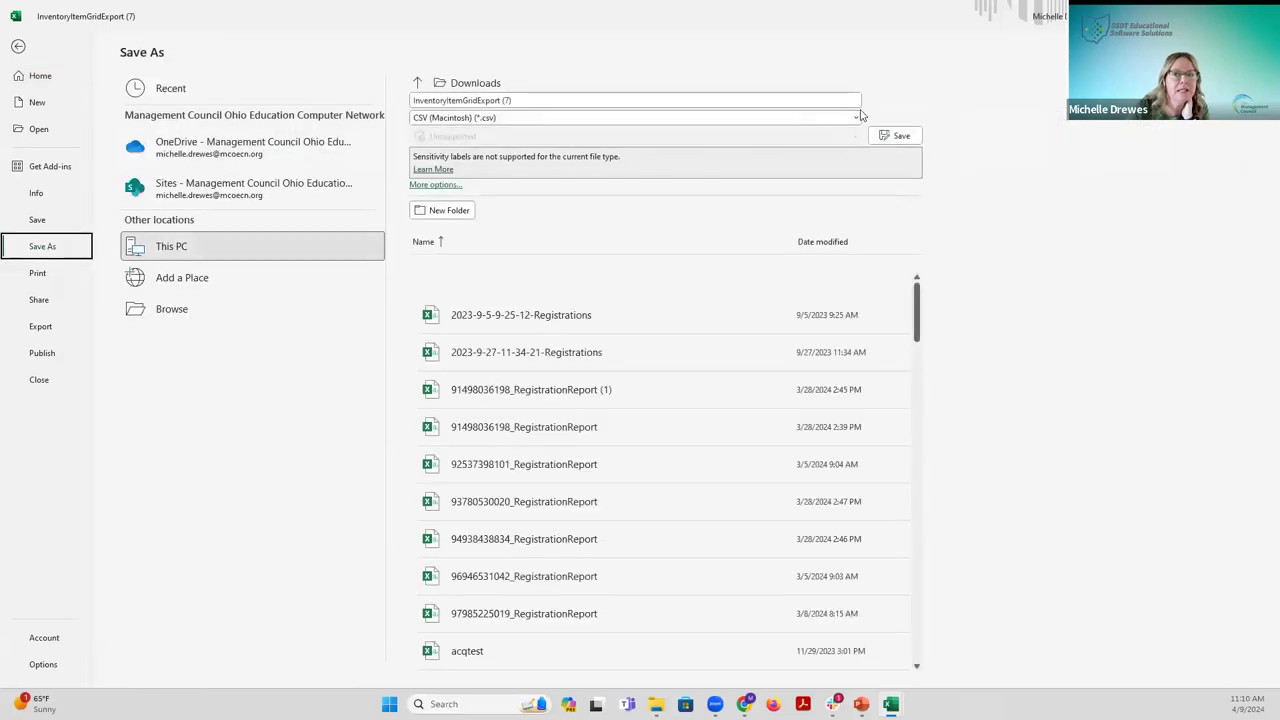
click(857, 117)
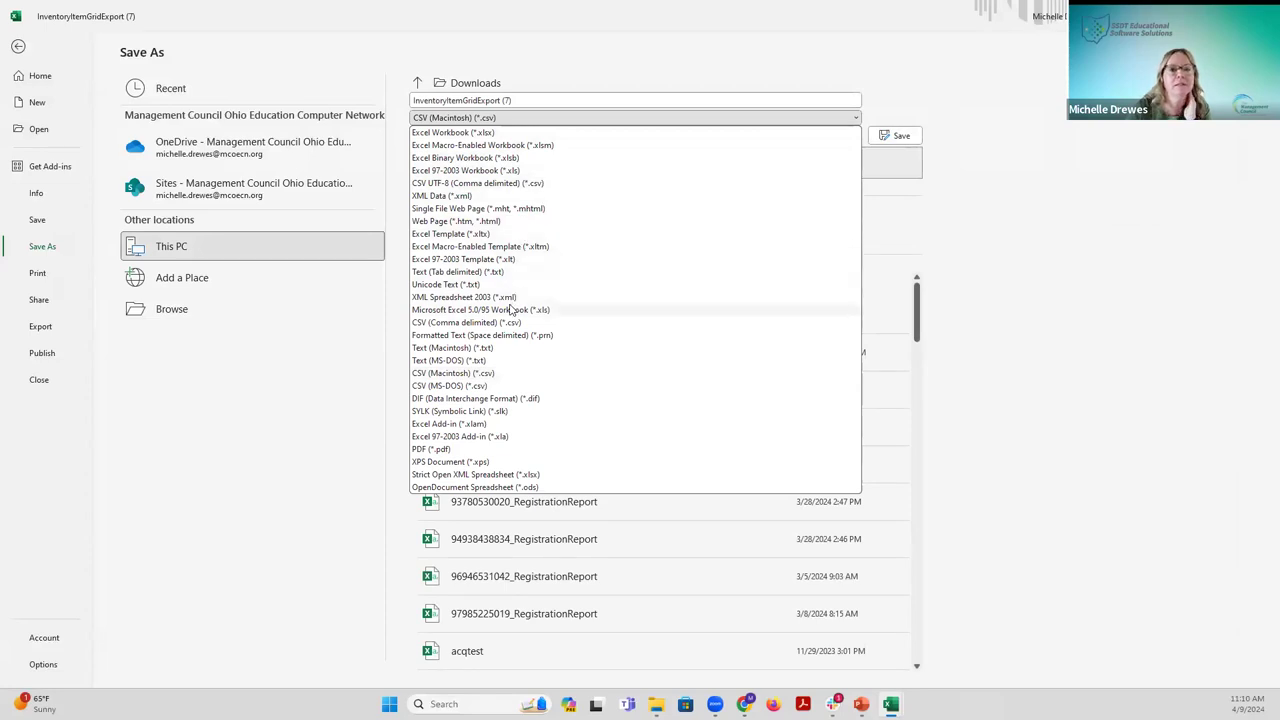
click(492, 133)
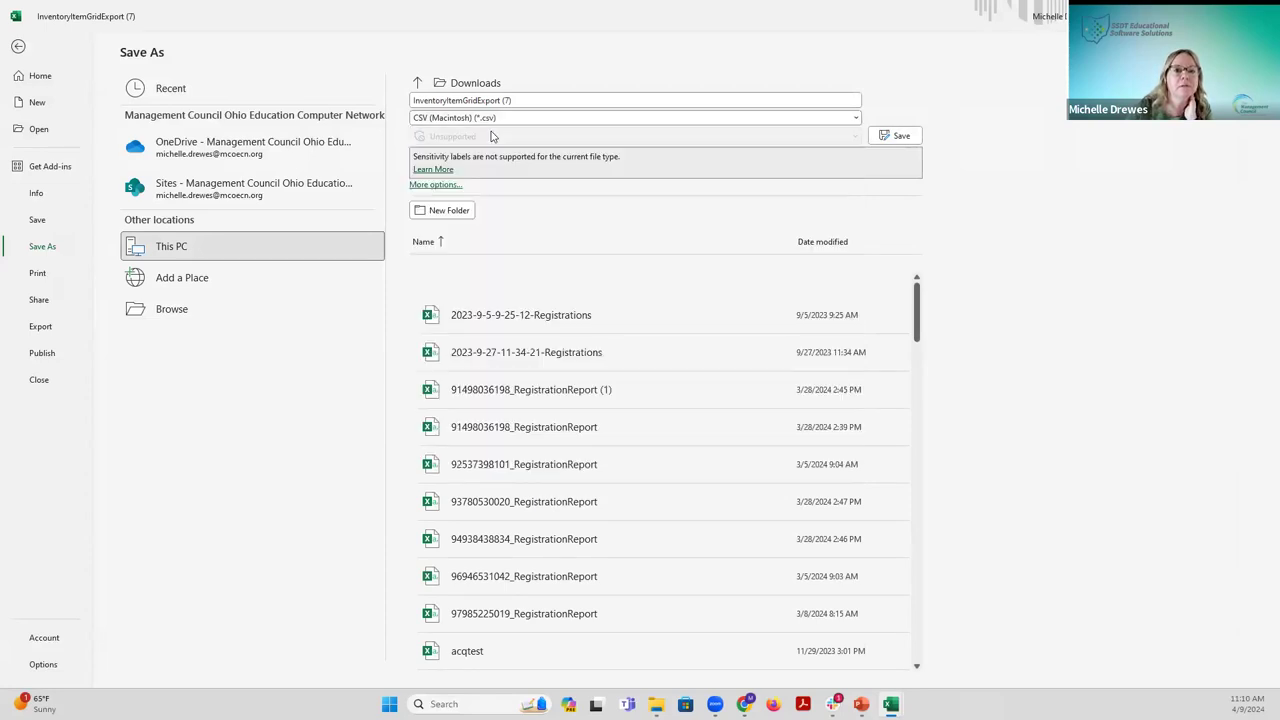
click(899, 137)
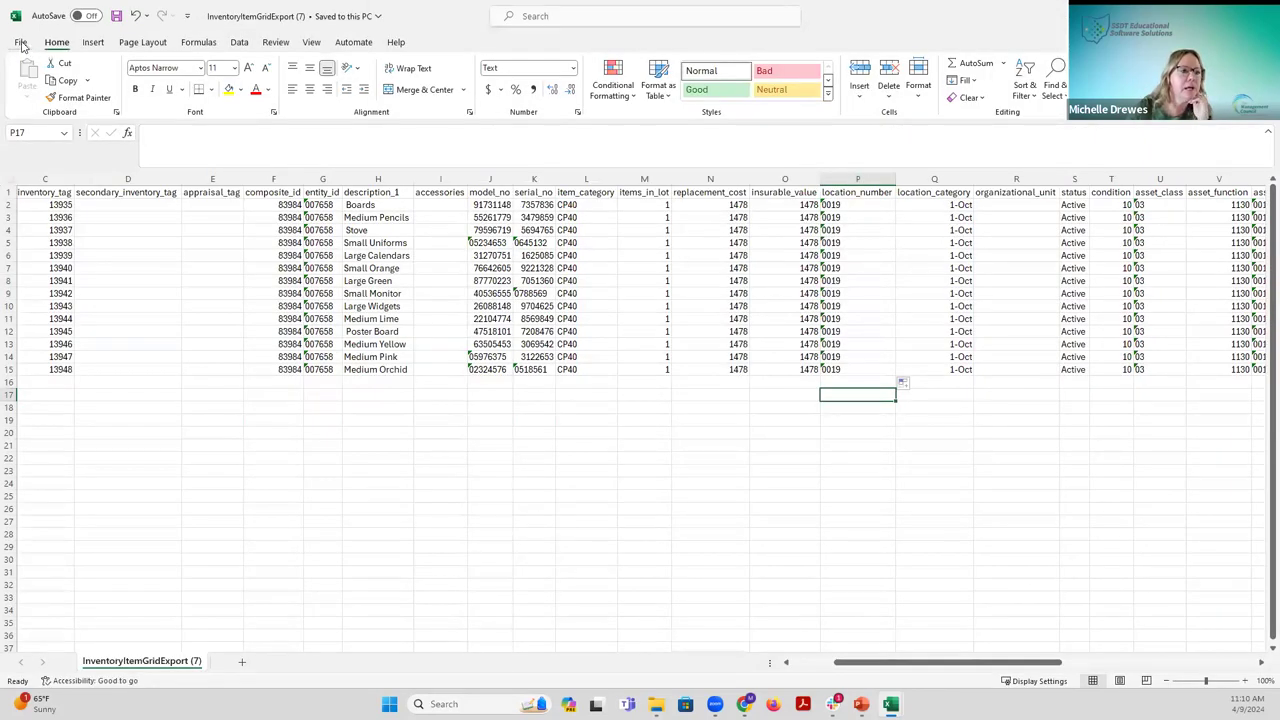
Save a copy to Downloads in CSV (Comma delimited) format under the name "location import".
click(21, 45)
click(42, 246)
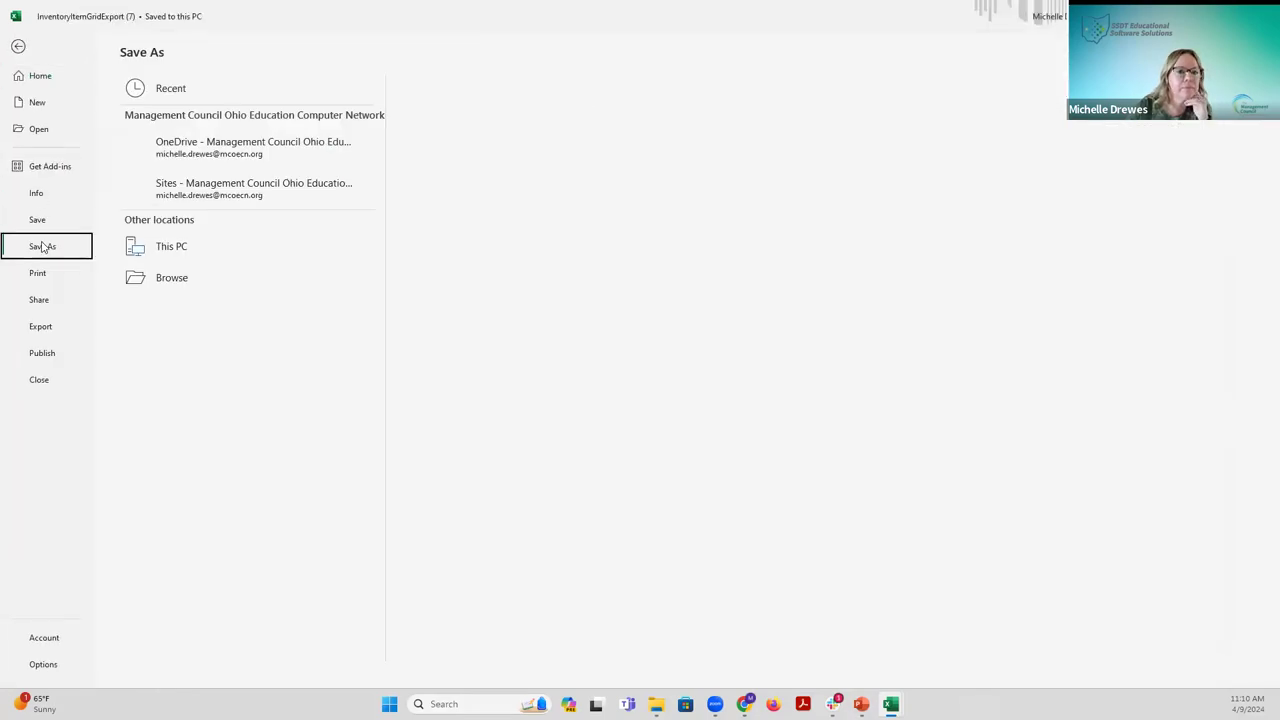
click(851, 118)
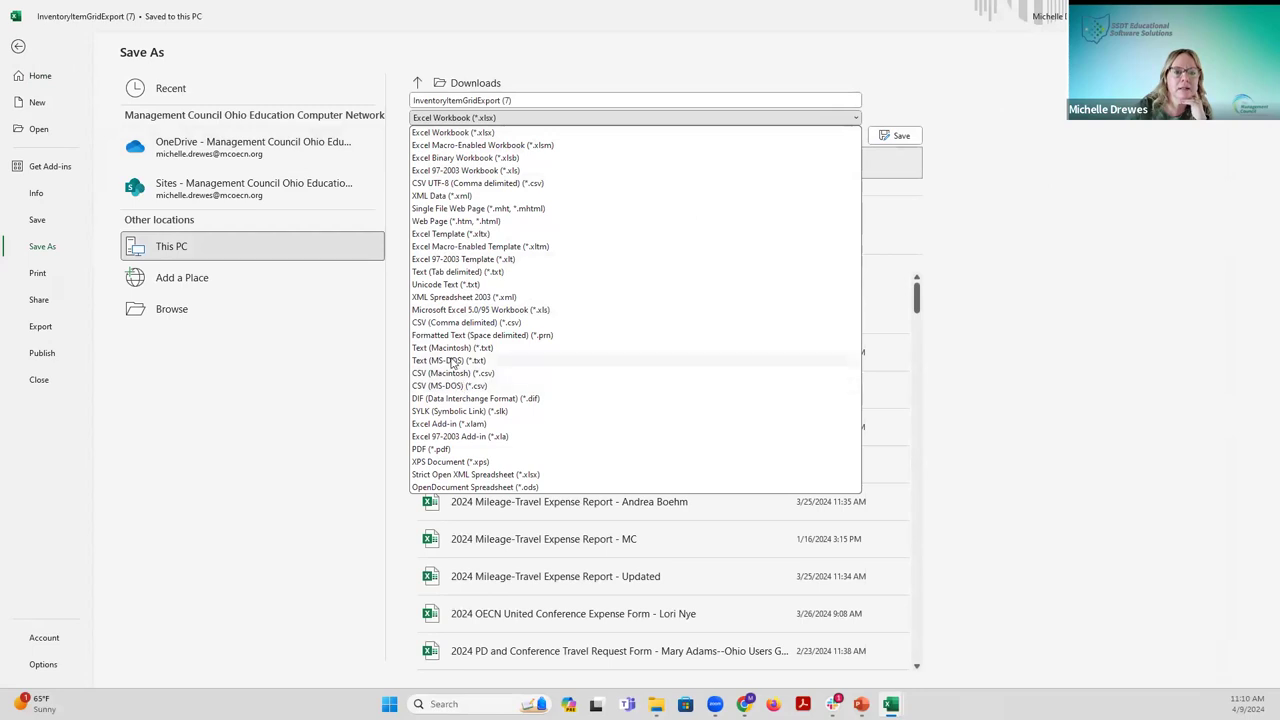
click(452, 323)
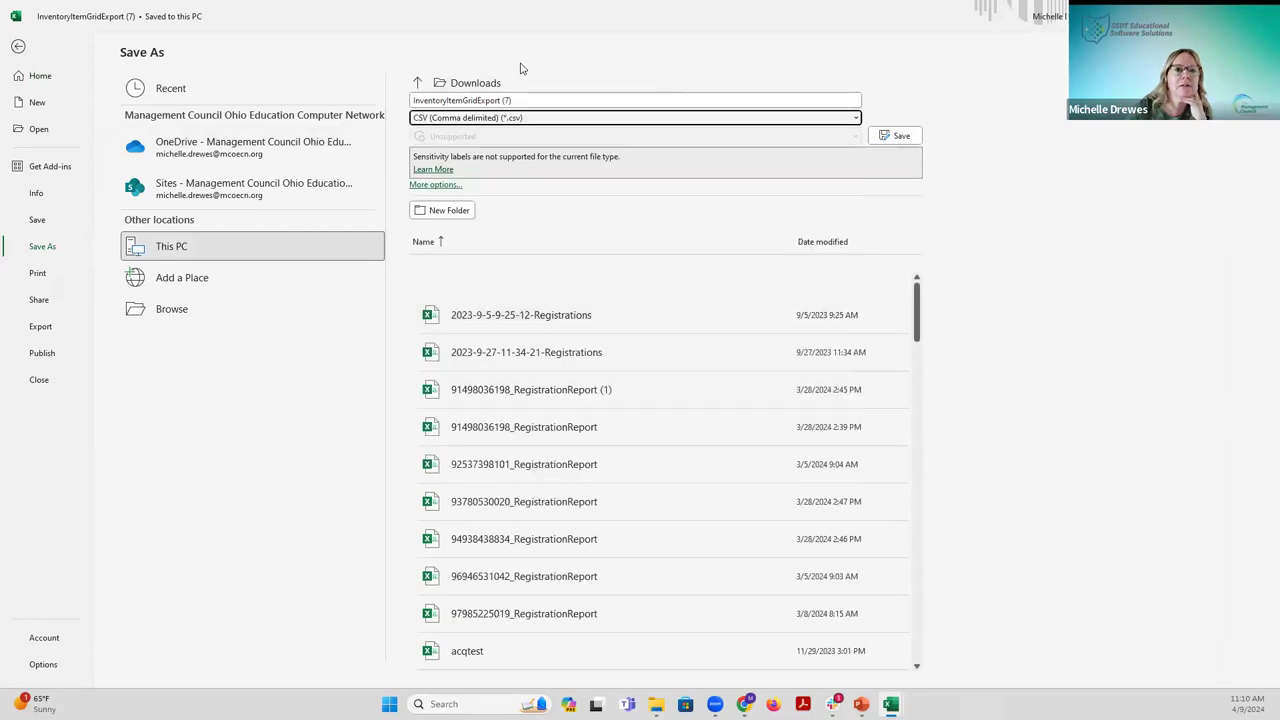
click(517, 99)
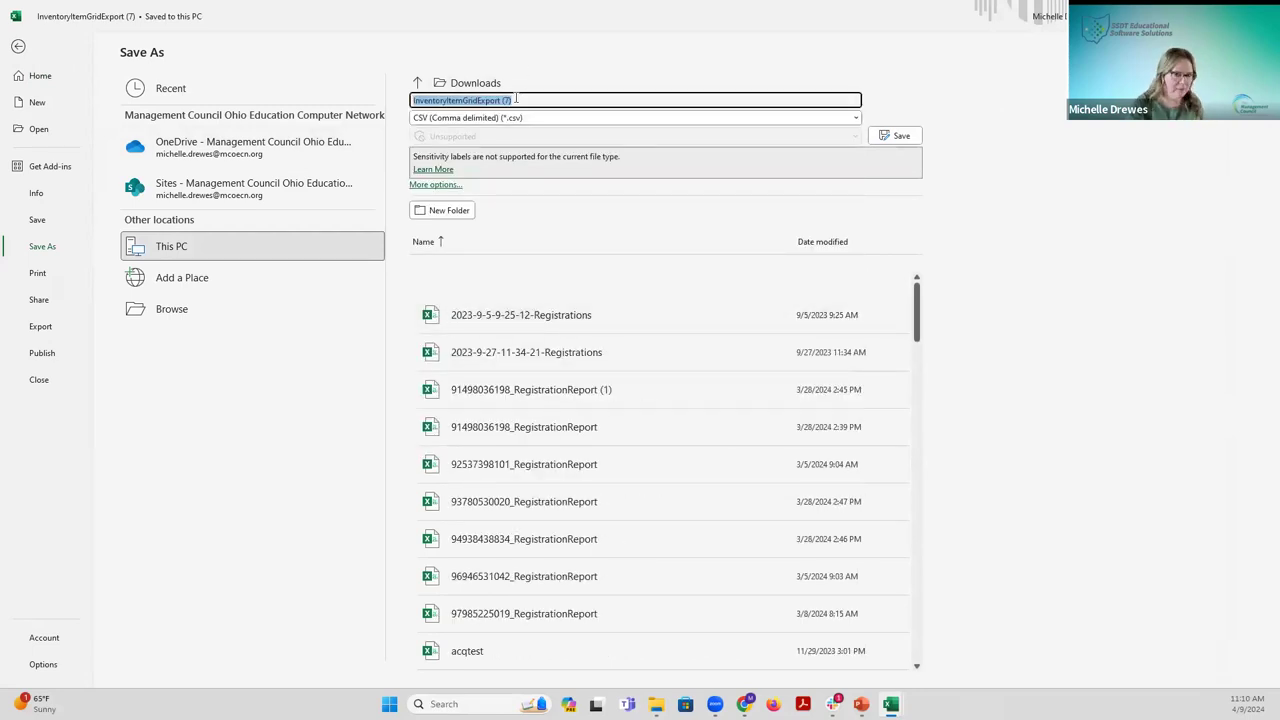
text(location imp)
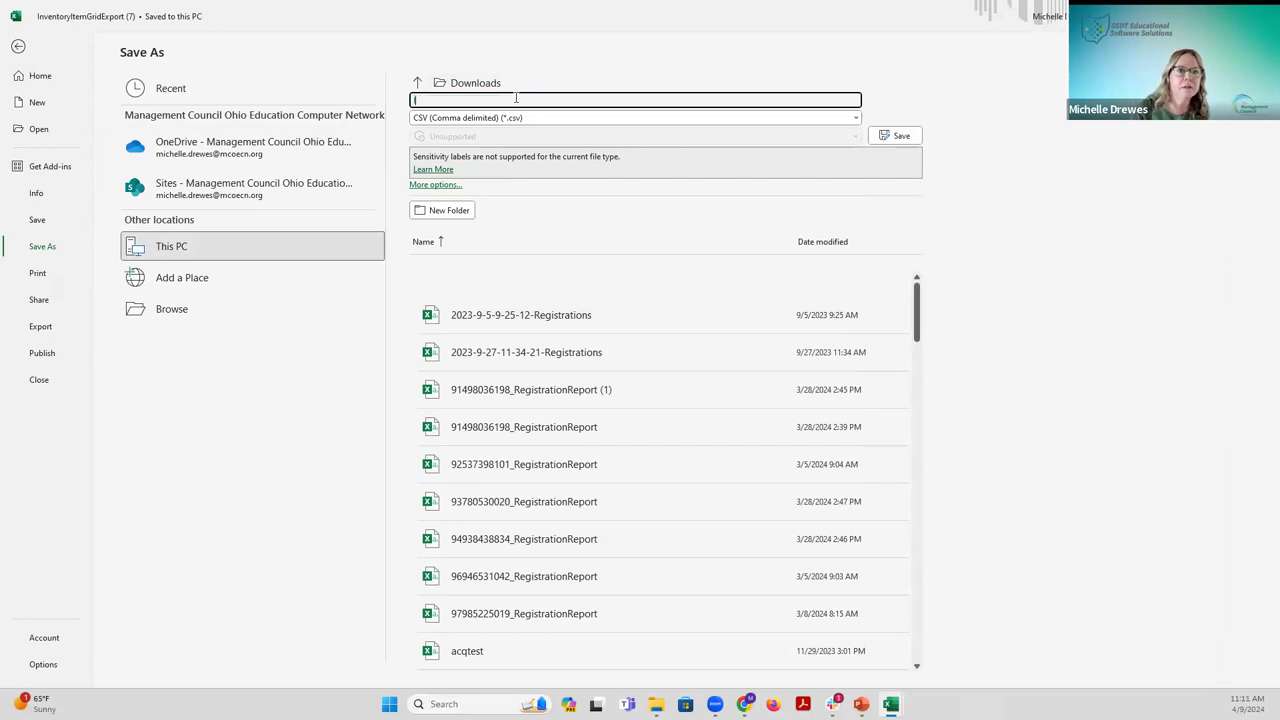
text(ort)
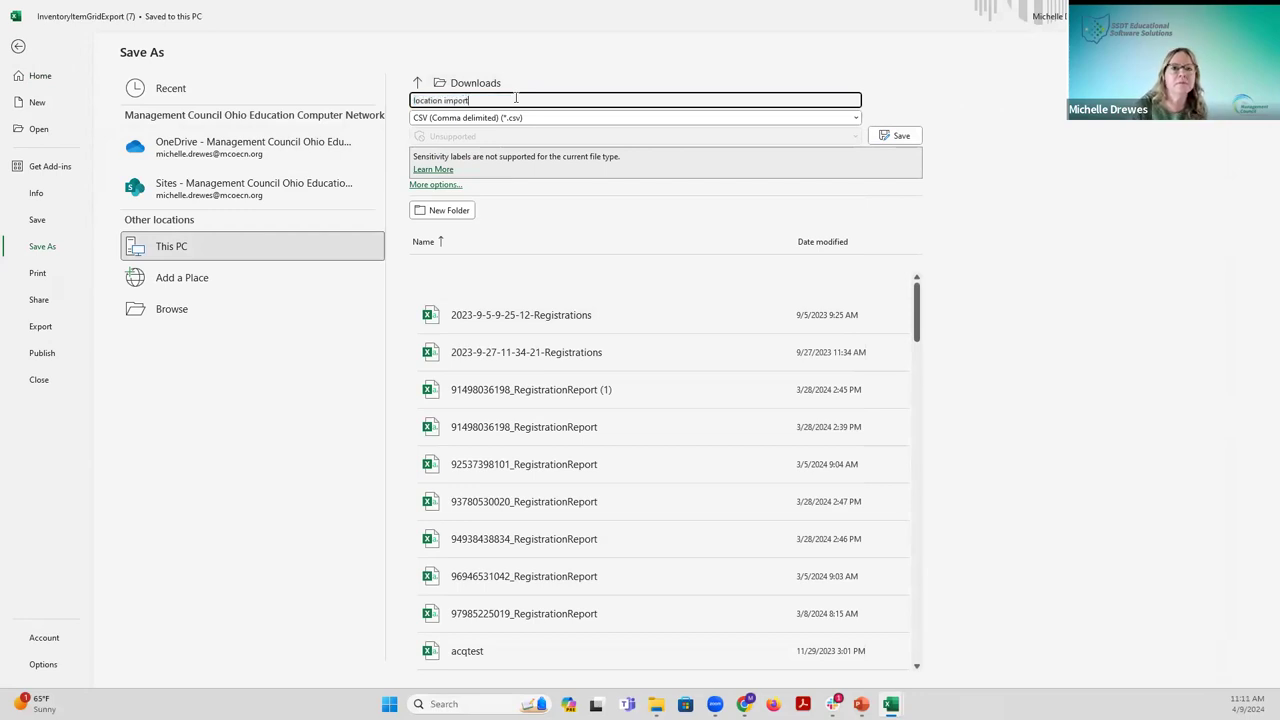
click(901, 136)
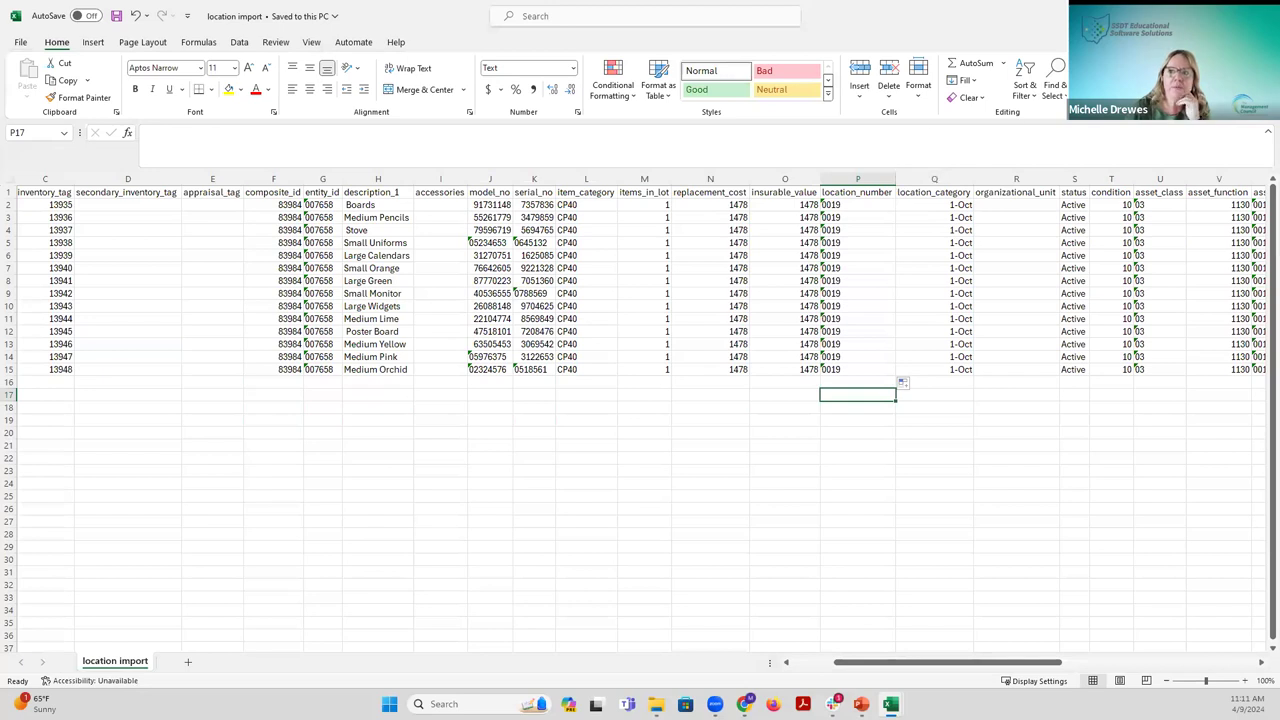
Switch back to Inventory in the browser, dismiss the grid export dialog and open the Import/Update Items page.
key(alt+Tab)
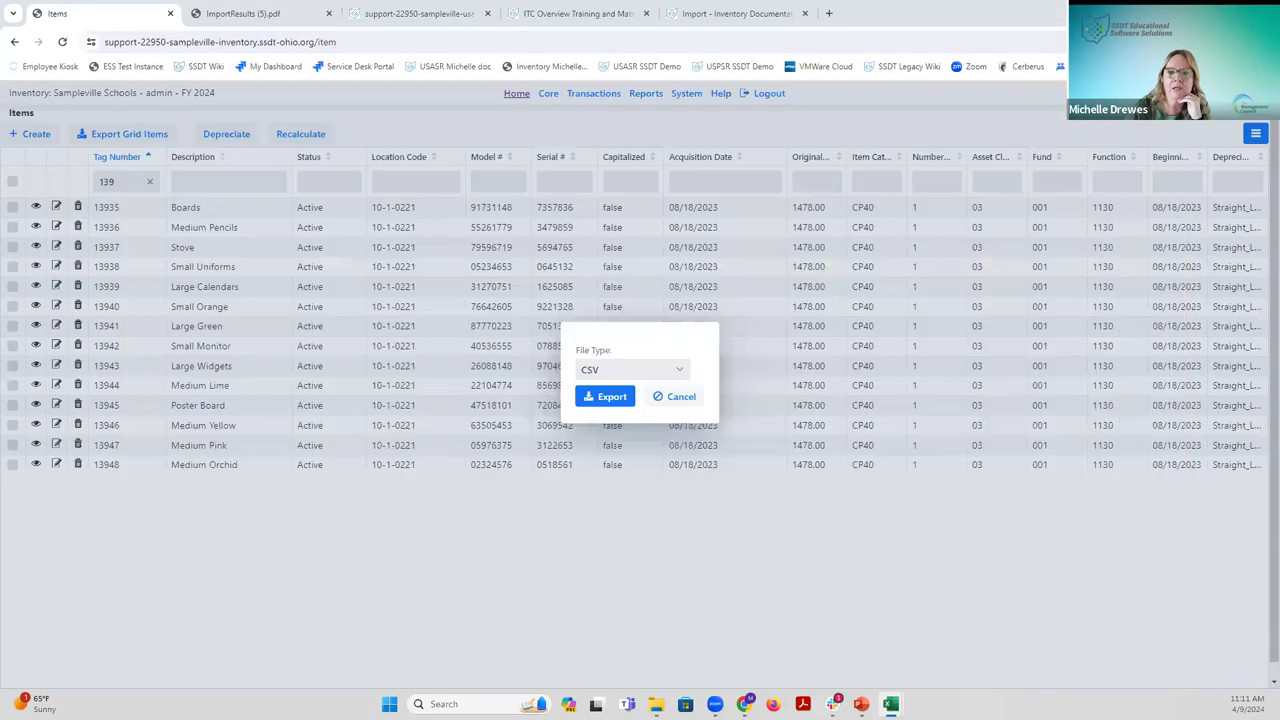
click(675, 397)
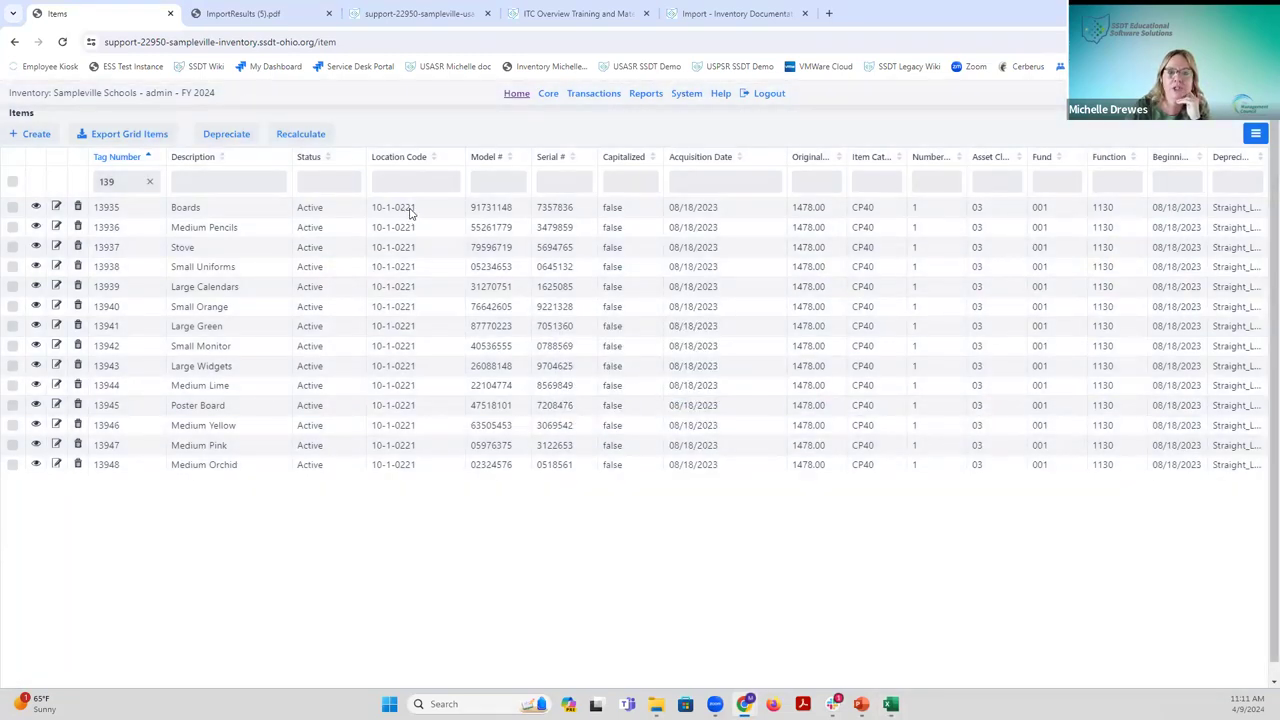
click(690, 94)
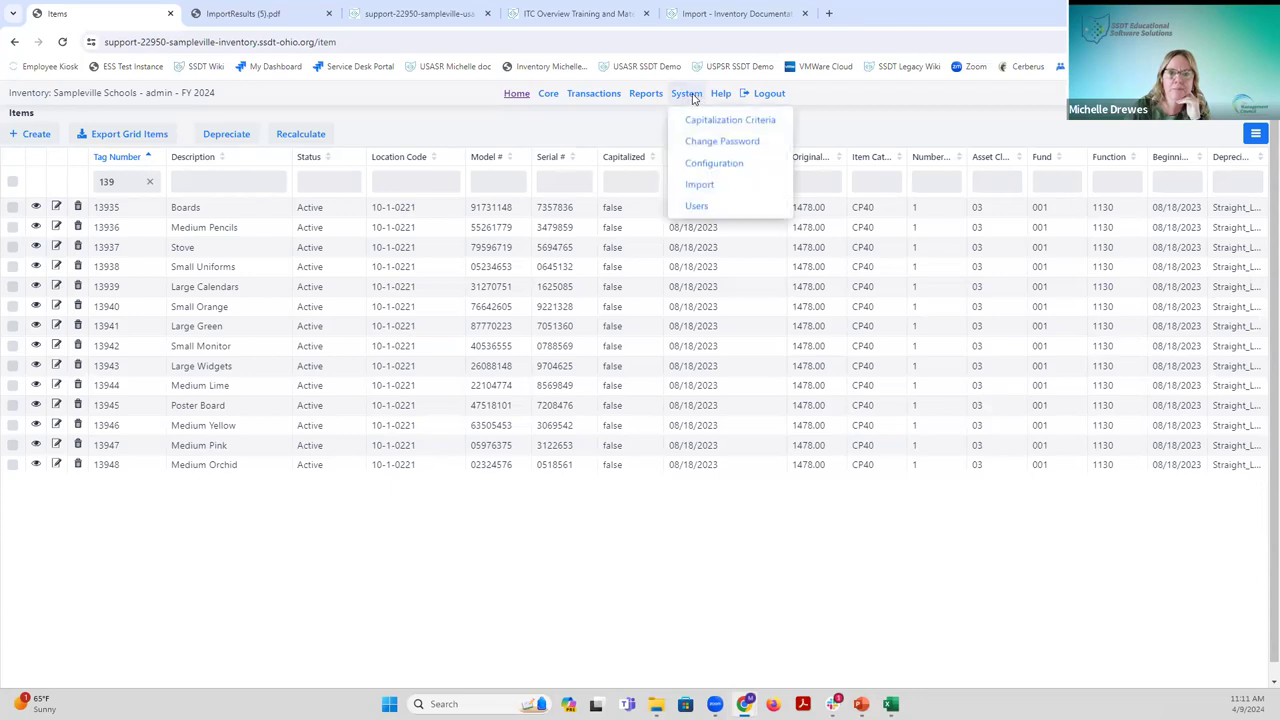
click(697, 185)
Upload location import.csv from Downloads as the file for the item import.
click(78, 164)
click(185, 128)
click(487, 327)
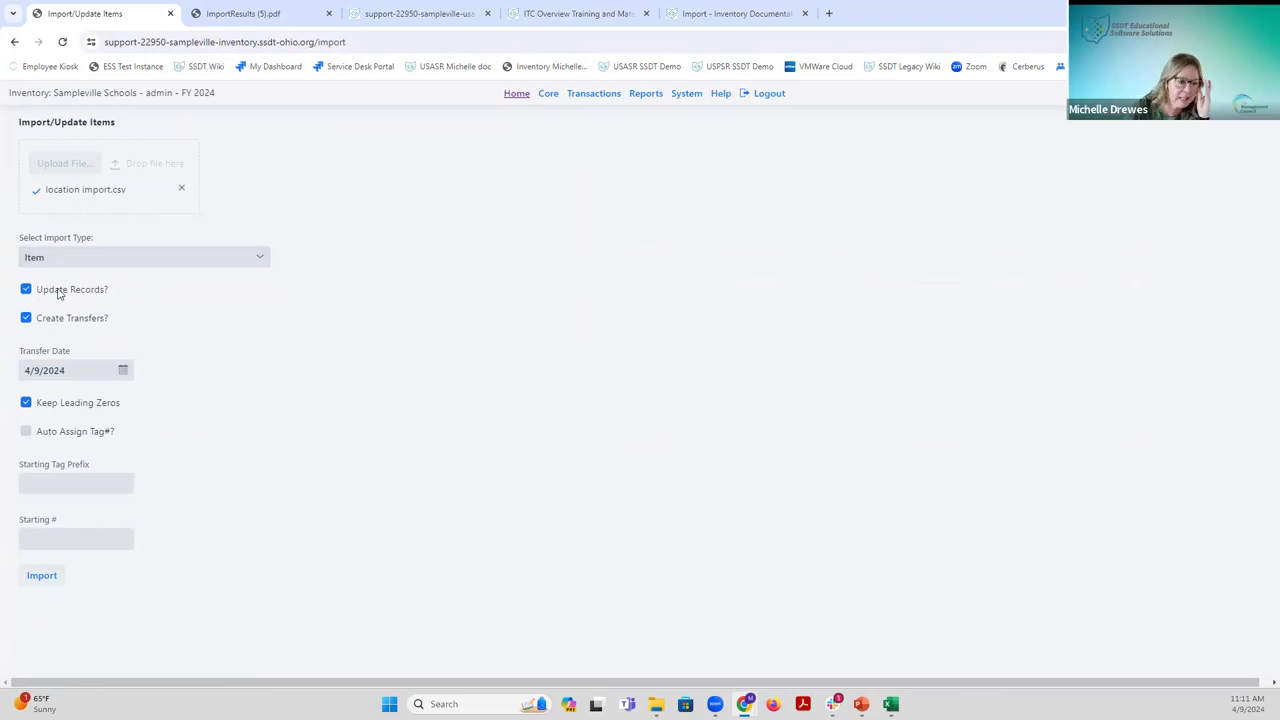
Turn off Create Transfers and run the Item import with Update Records and Keep Leading Zeros on.
click(26, 318)
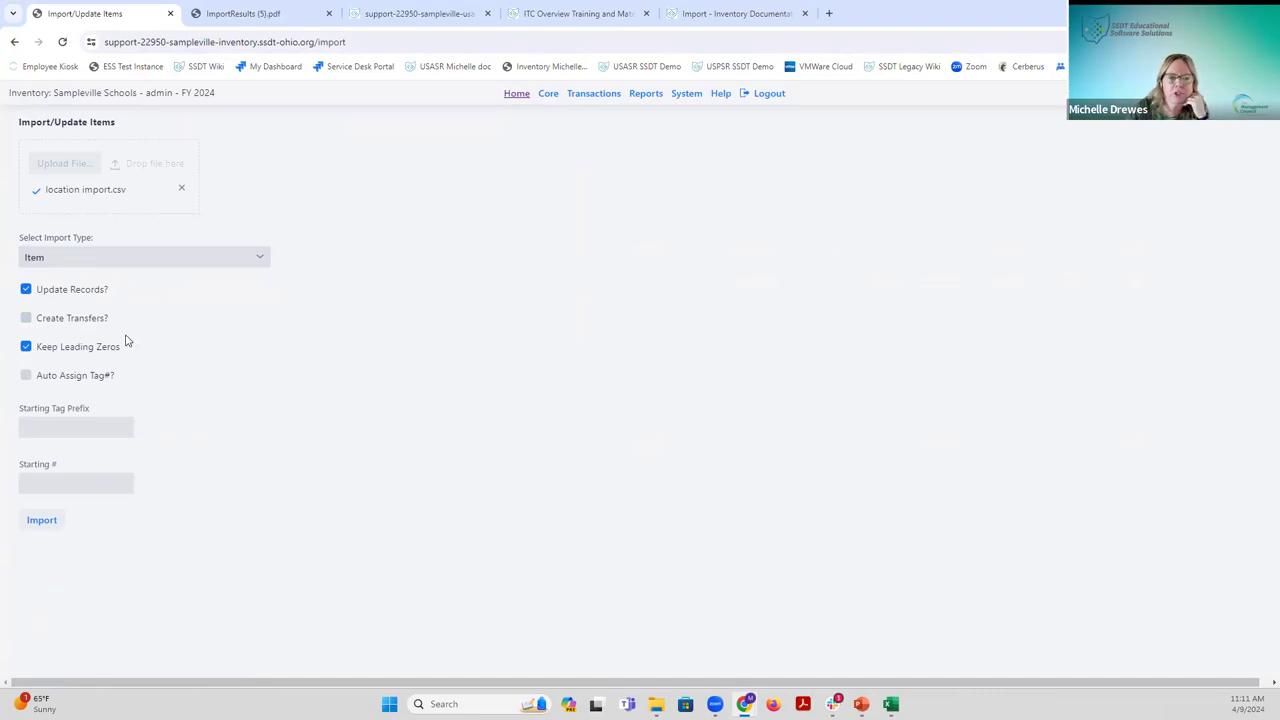
click(41, 520)
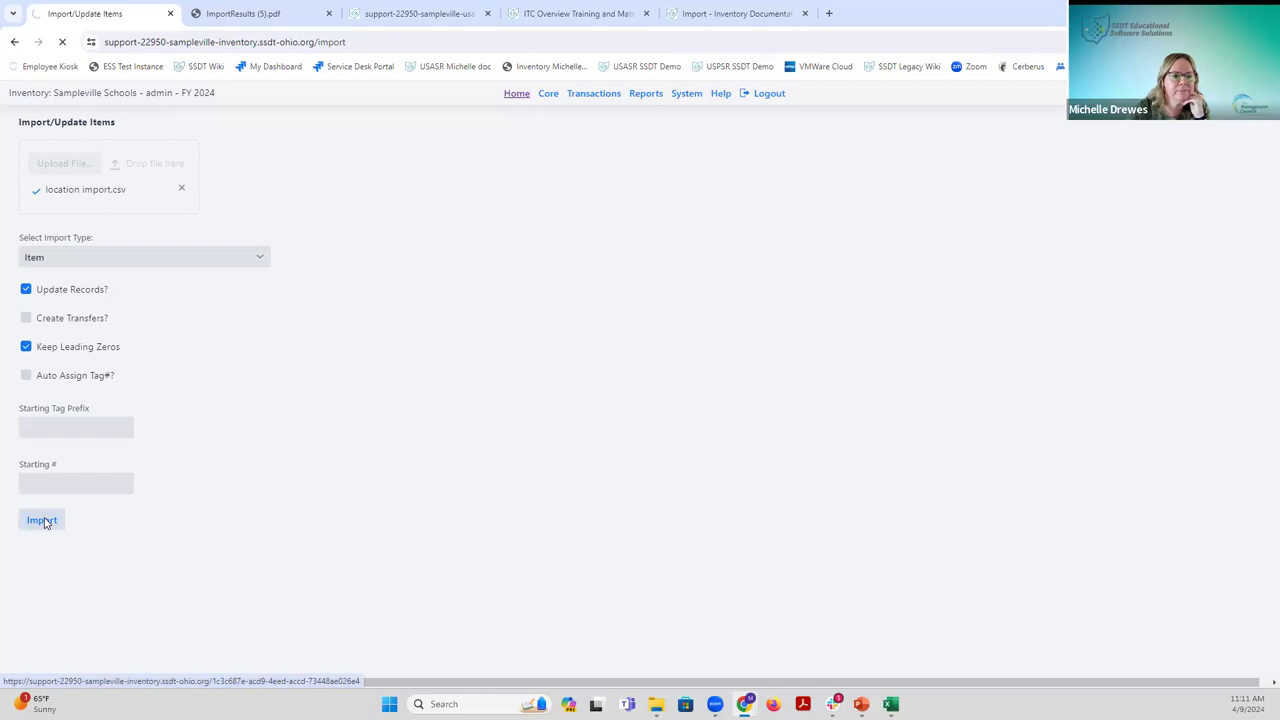
Open the new import results report and check the first location_category value in the location import workbook in Excel.
click(474, 330)
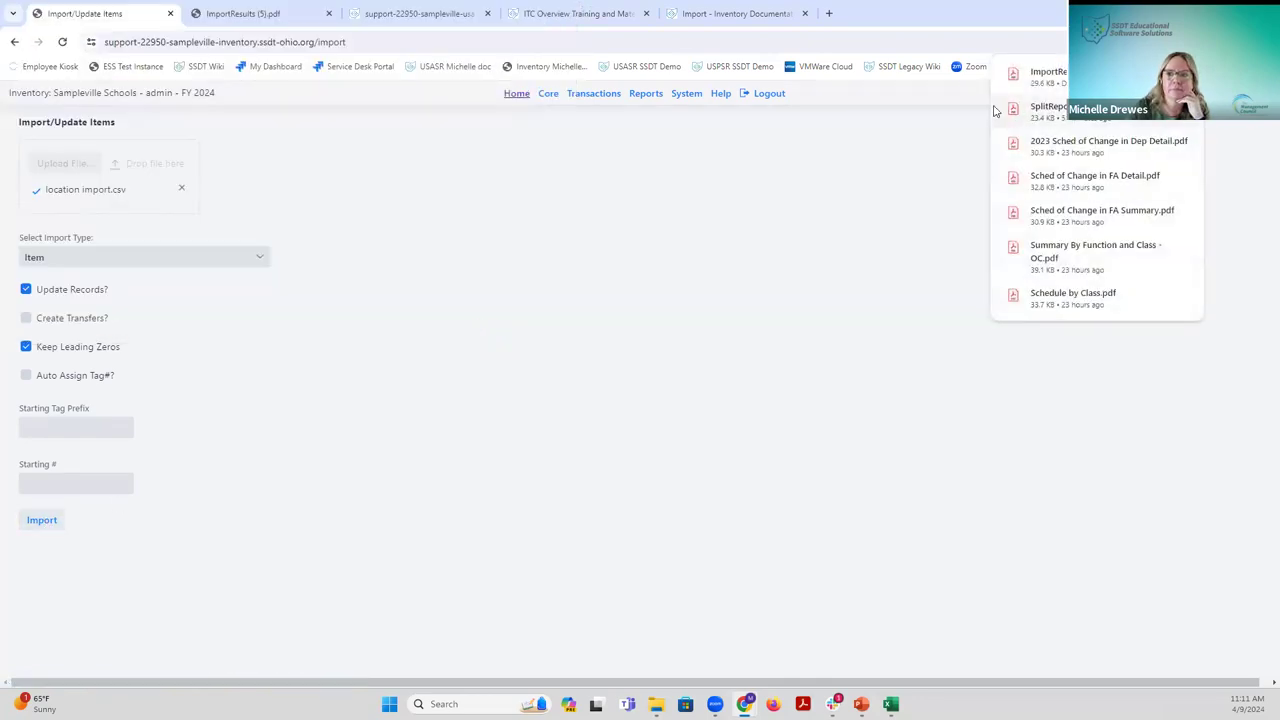
click(1035, 76)
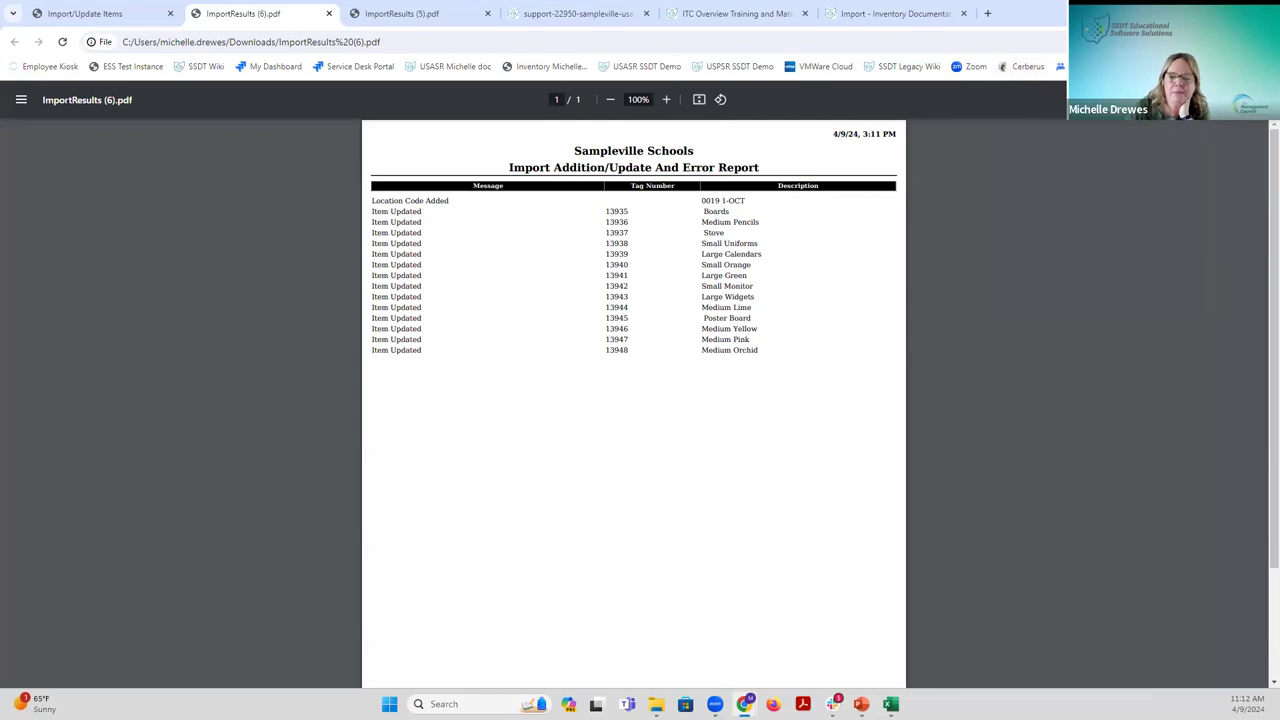
mouse_move(890, 704)
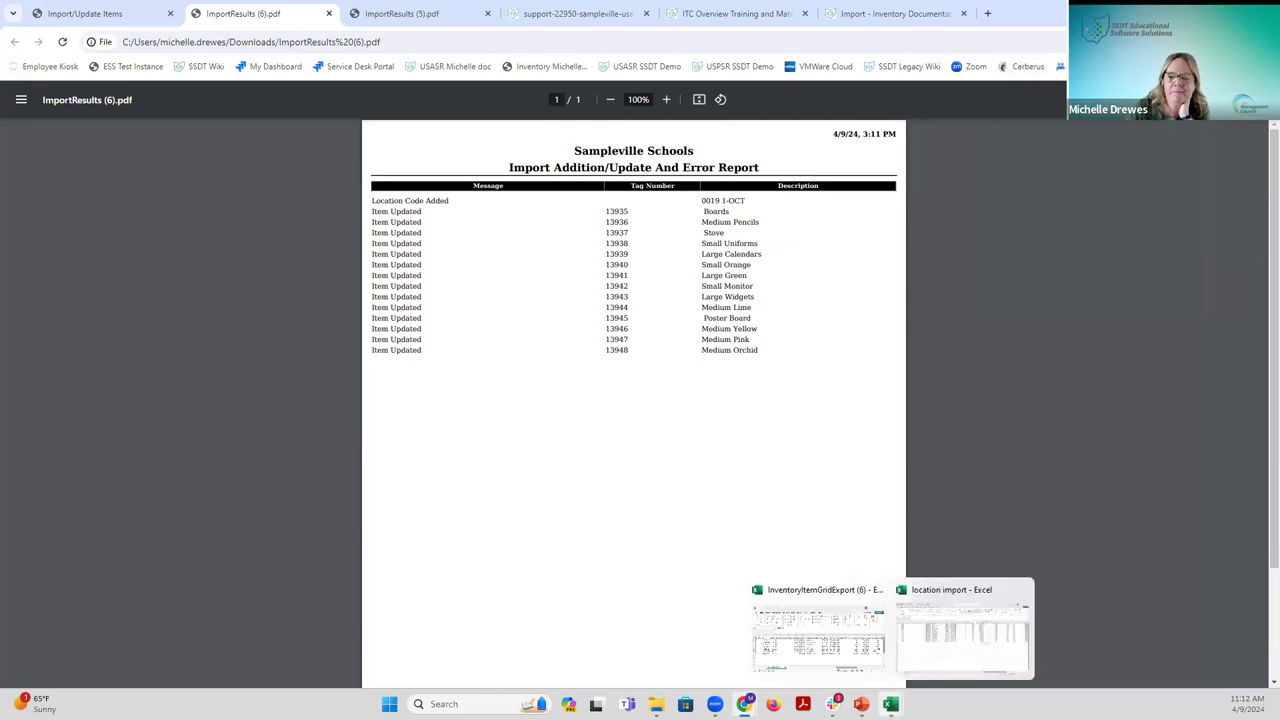
click(916, 675)
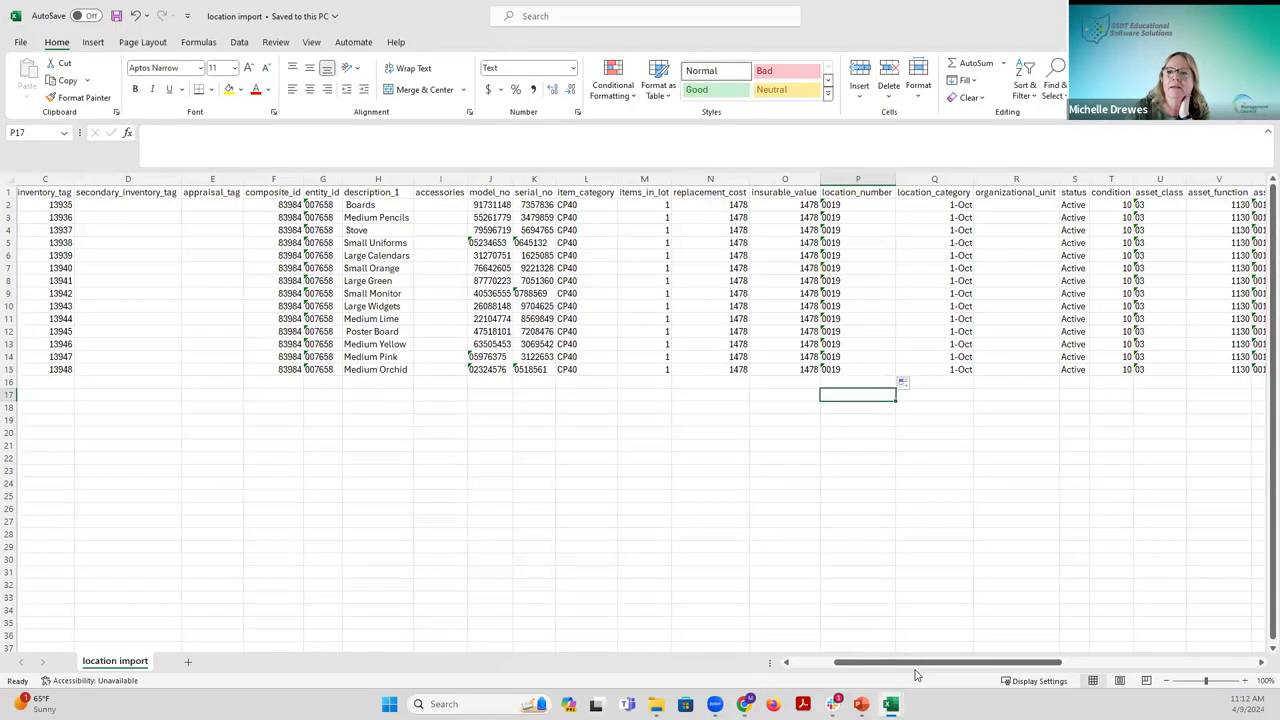
click(942, 204)
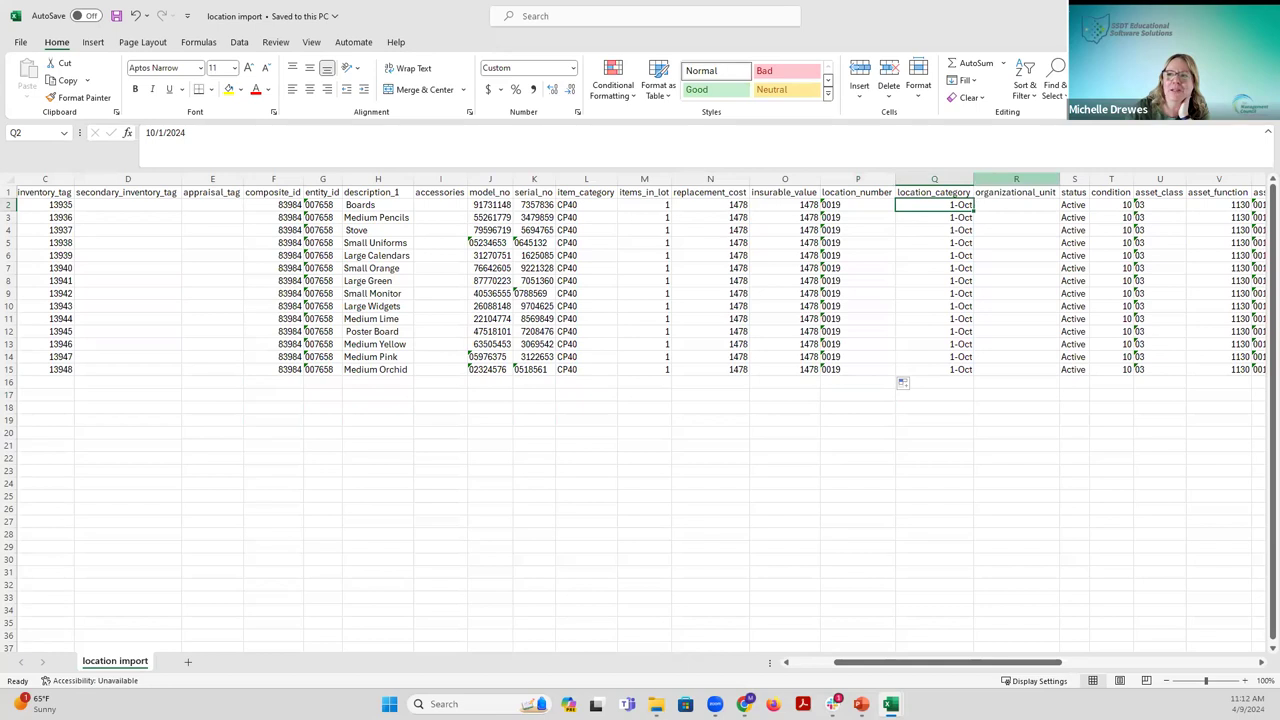
Switch to Inventory in the browser, open the Items grid, and return to the first location_category cell in the Excel workbook.
key(alt+Tab)
click(110, 15)
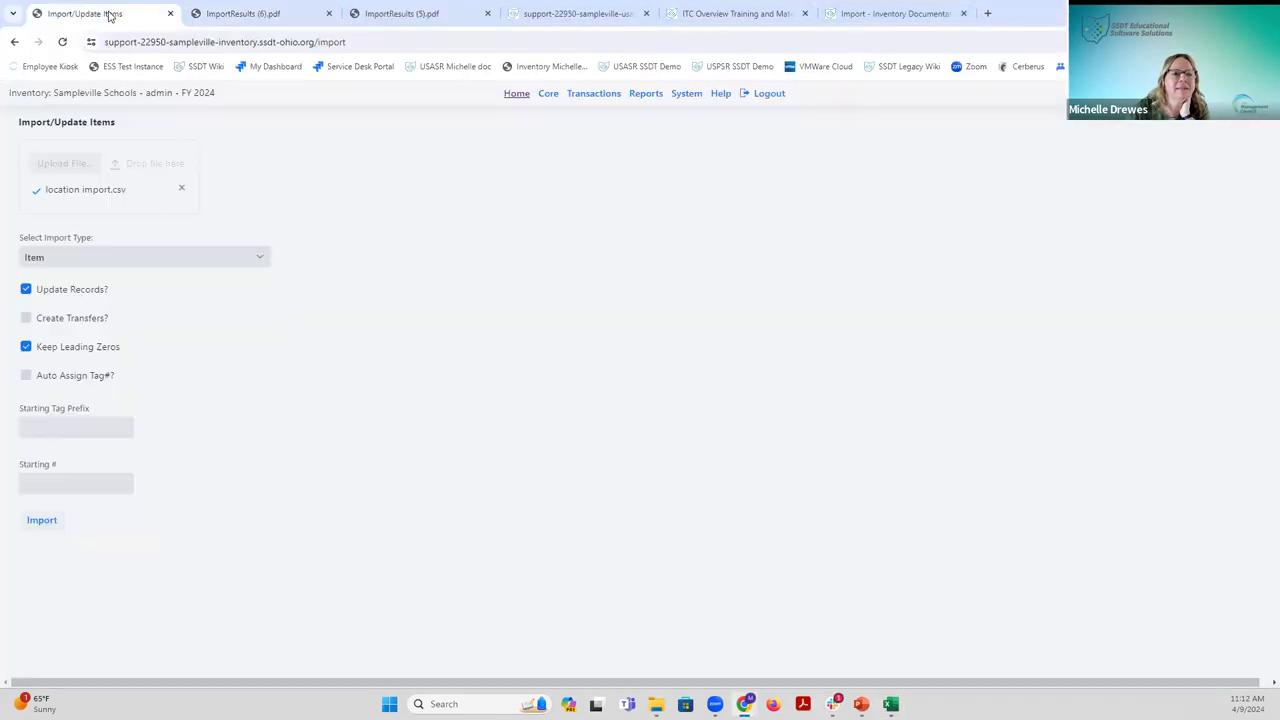
click(608, 93)
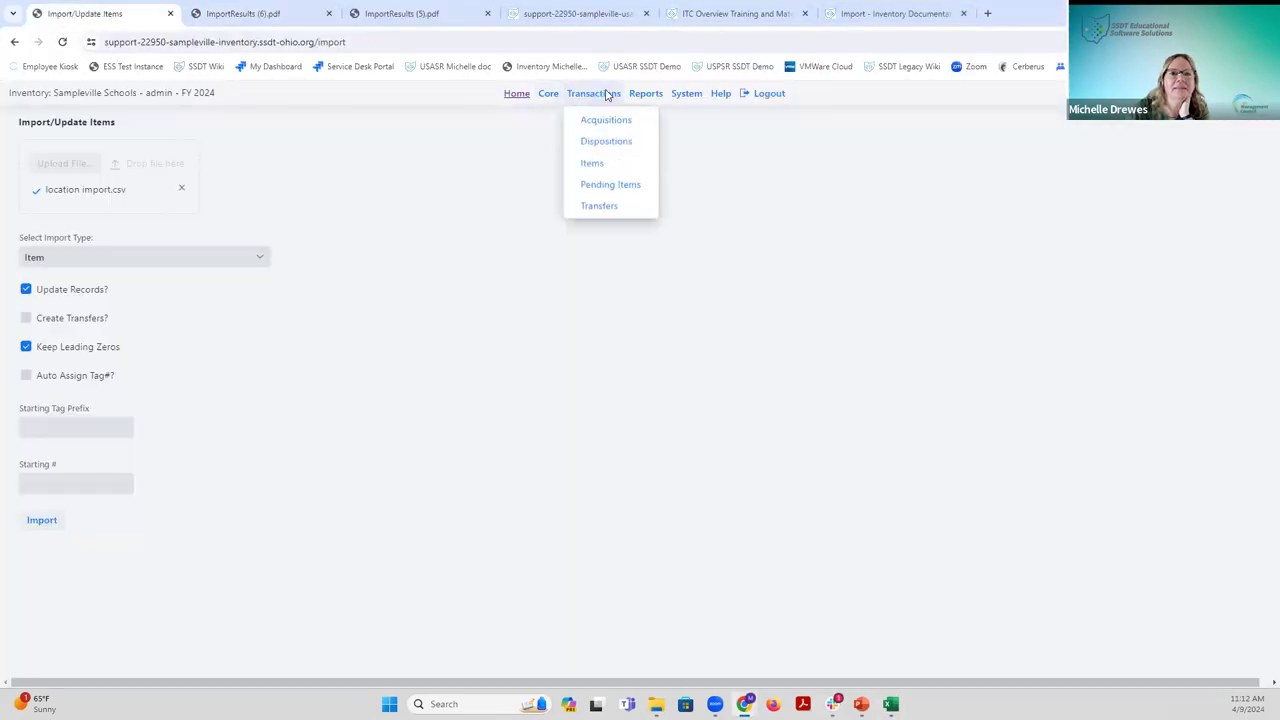
click(592, 164)
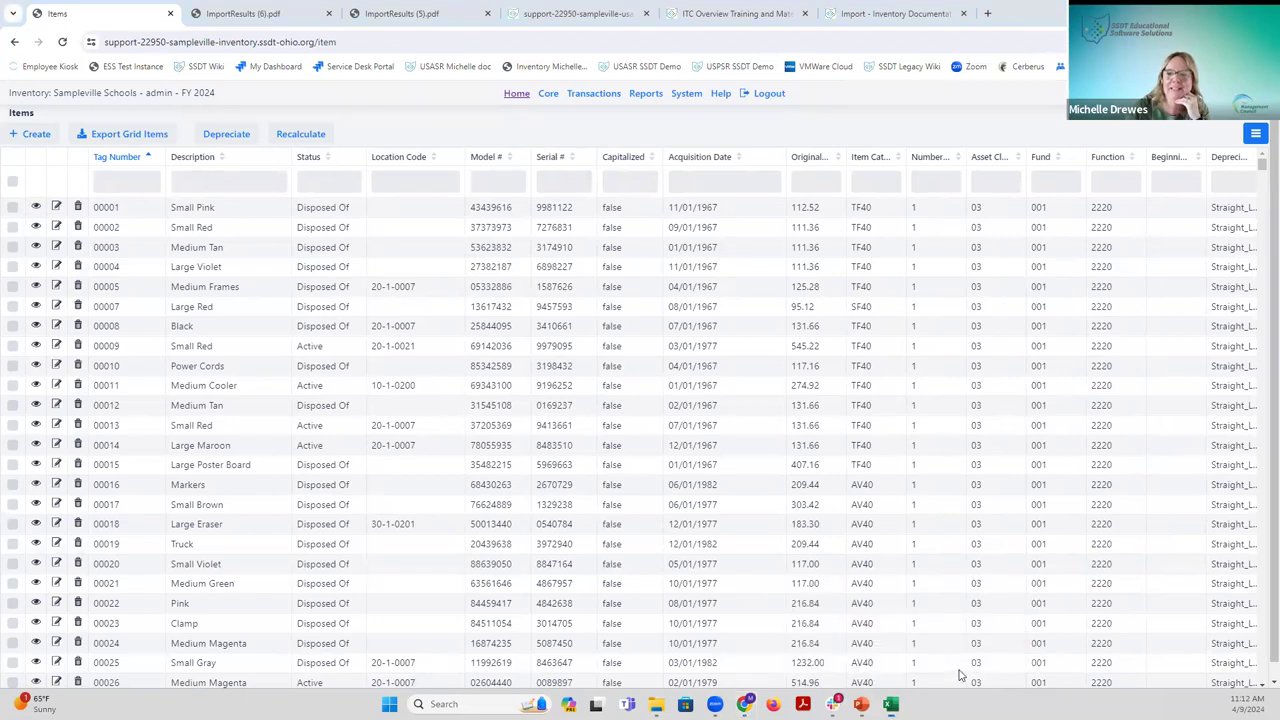
key(alt+Tab)
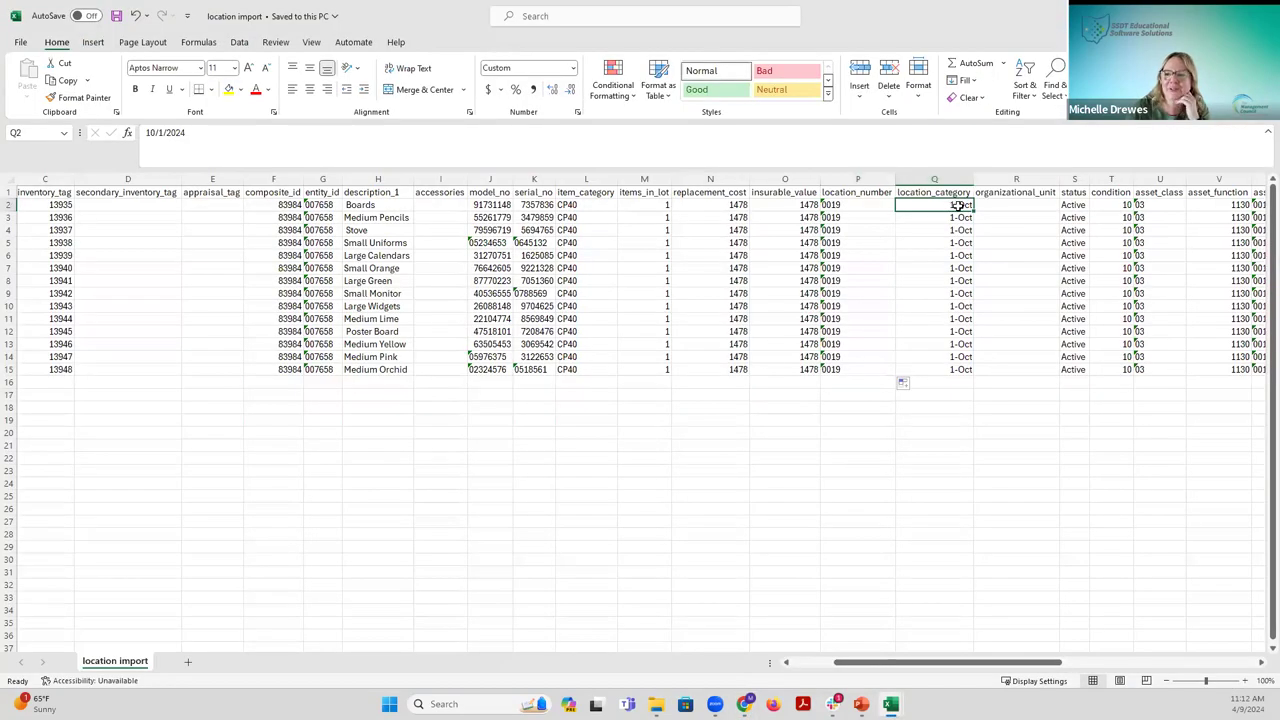
click(958, 205)
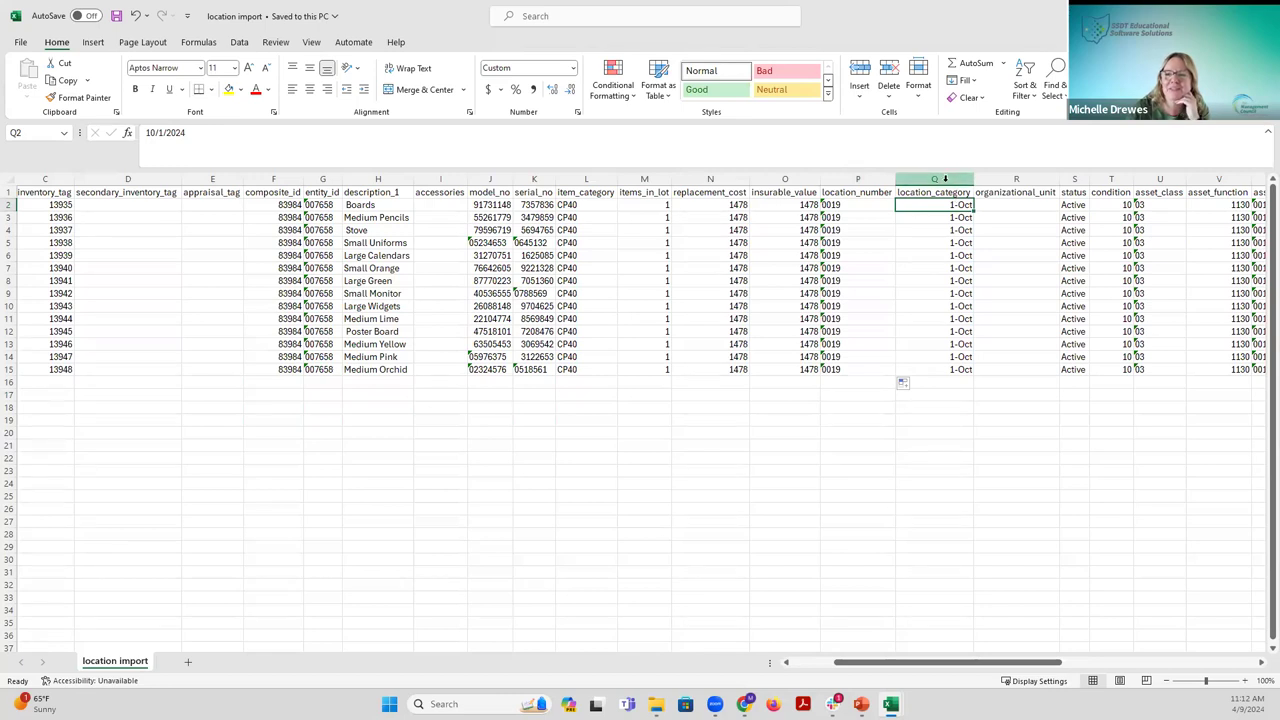
click(945, 178)
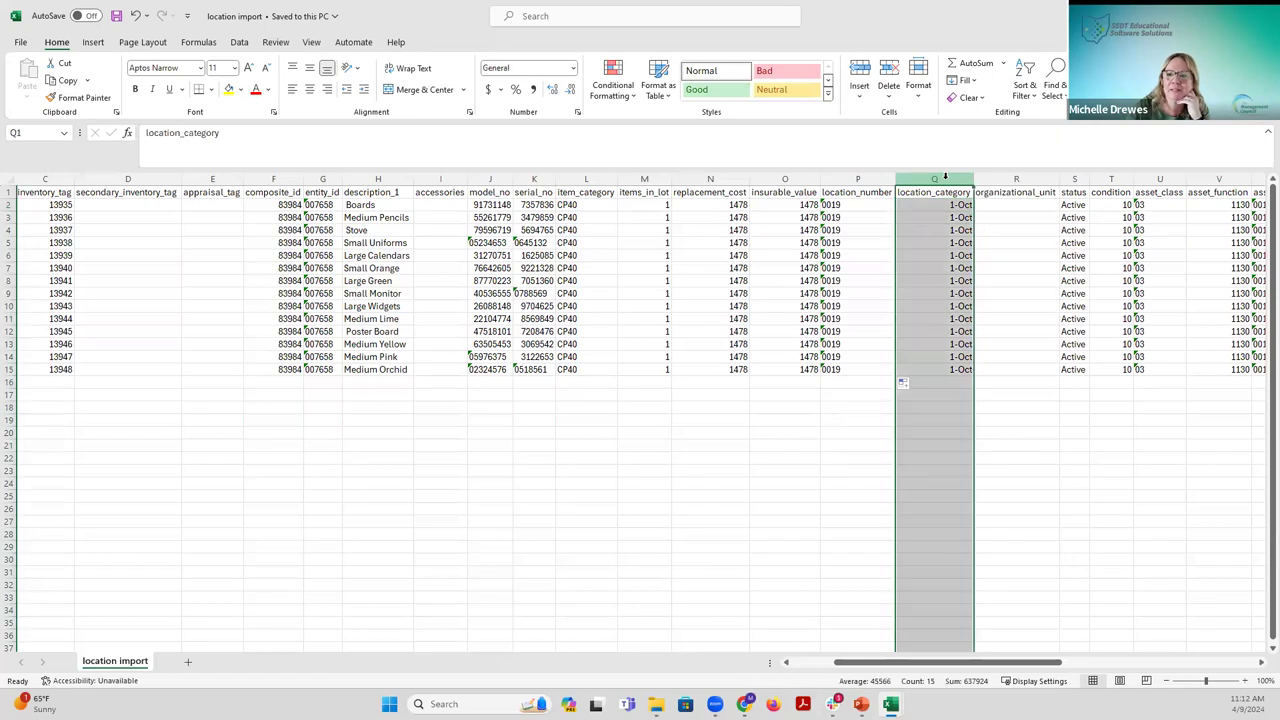
text(20)
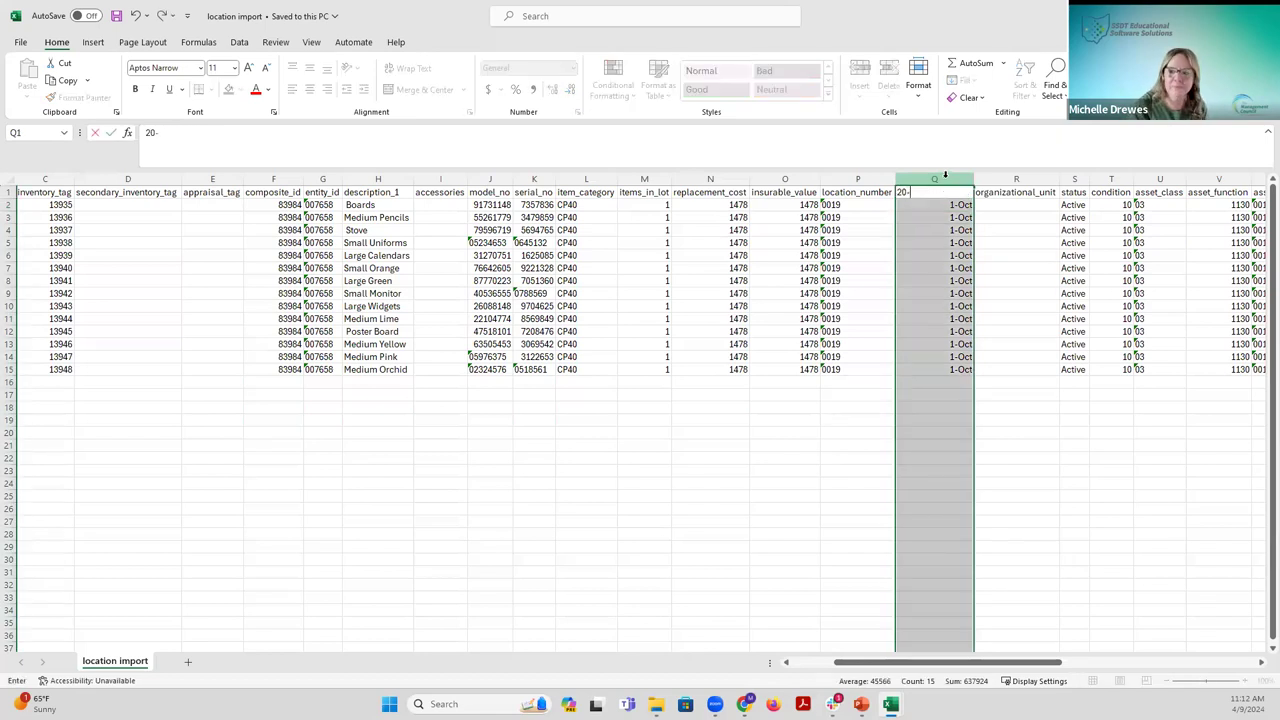
click(134, 16)
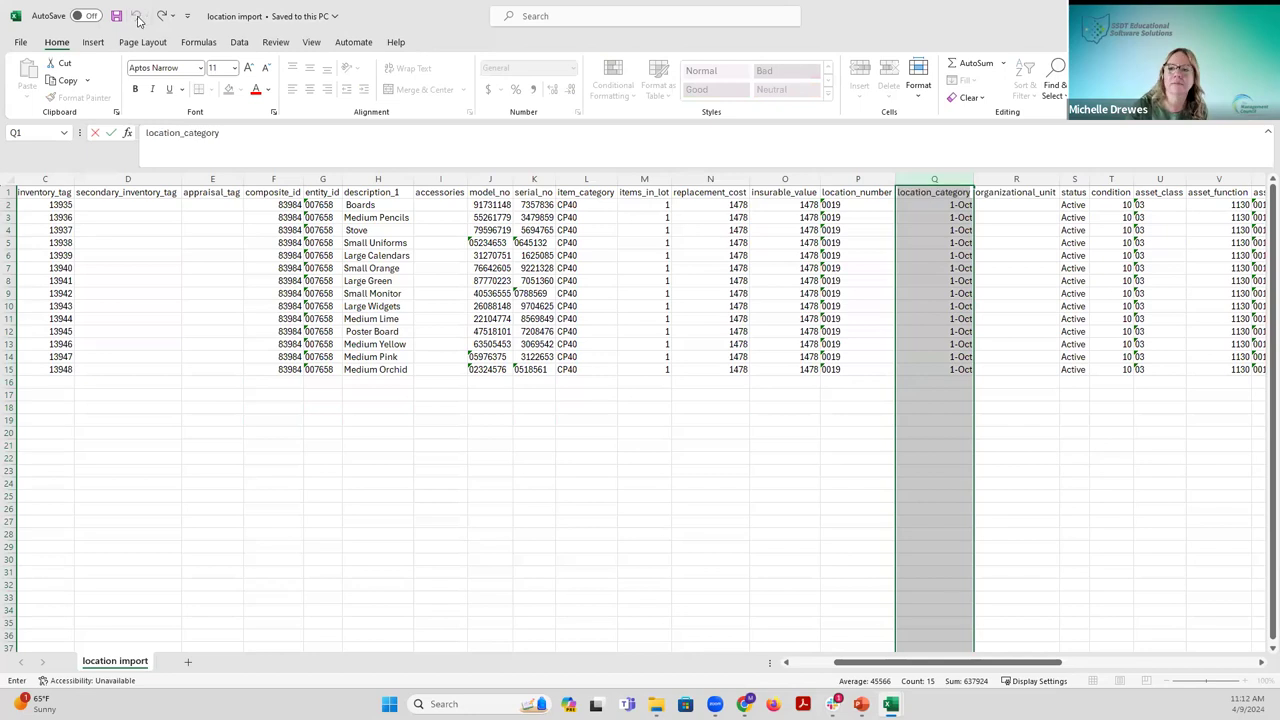
Set the location_category of the first item, Boards, to 20-1 in cell Q2.
click(927, 208)
text(20-1)
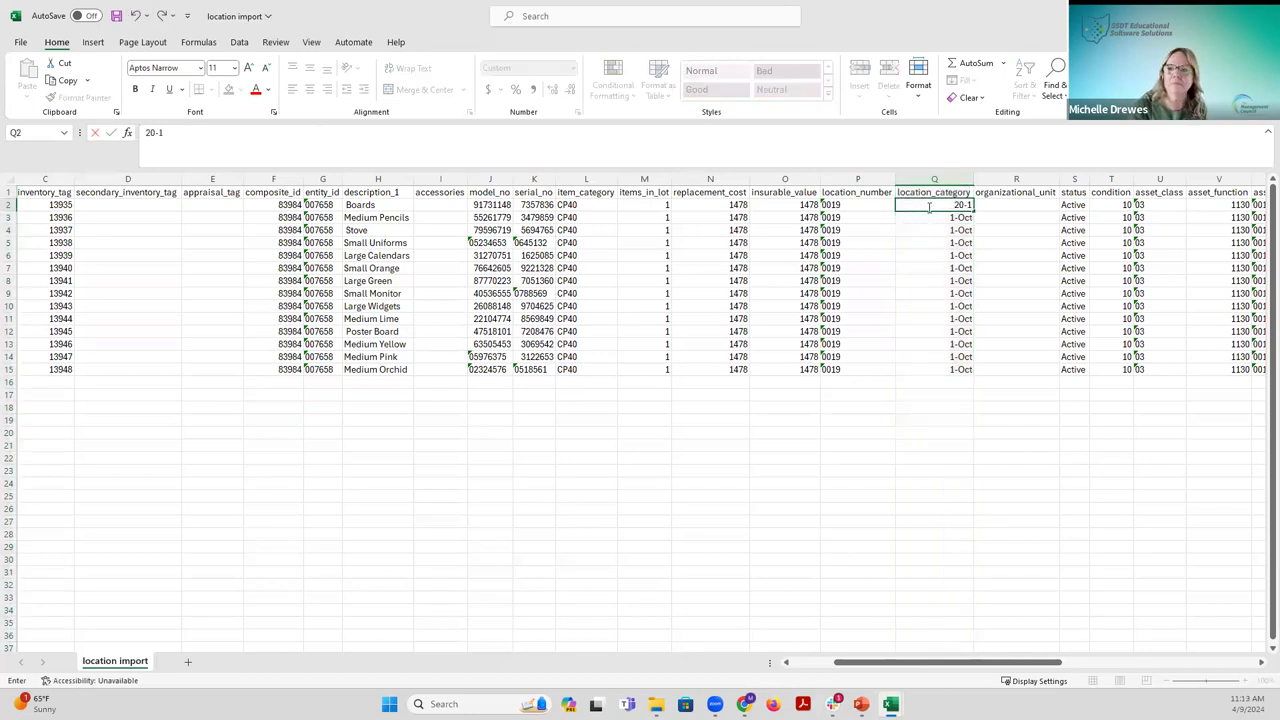
key(Return)
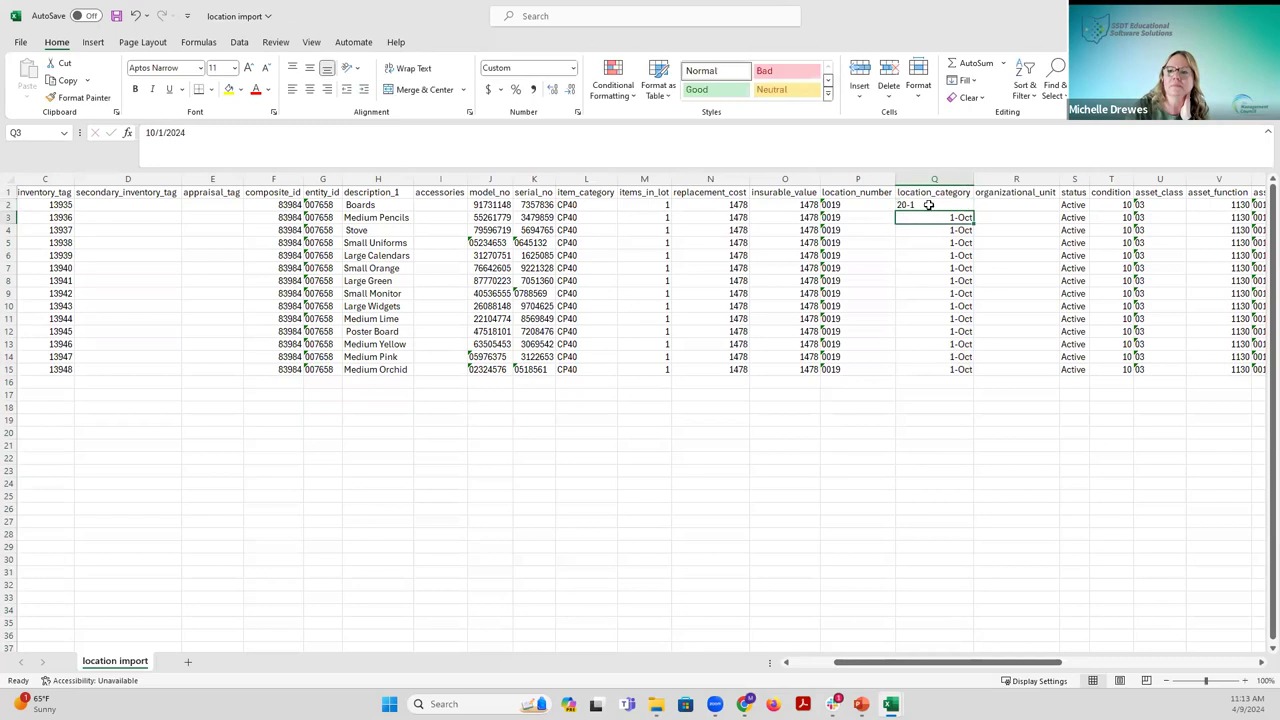
Copy the 20-1 location category down column Q to all remaining items through row 15.
click(926, 205)
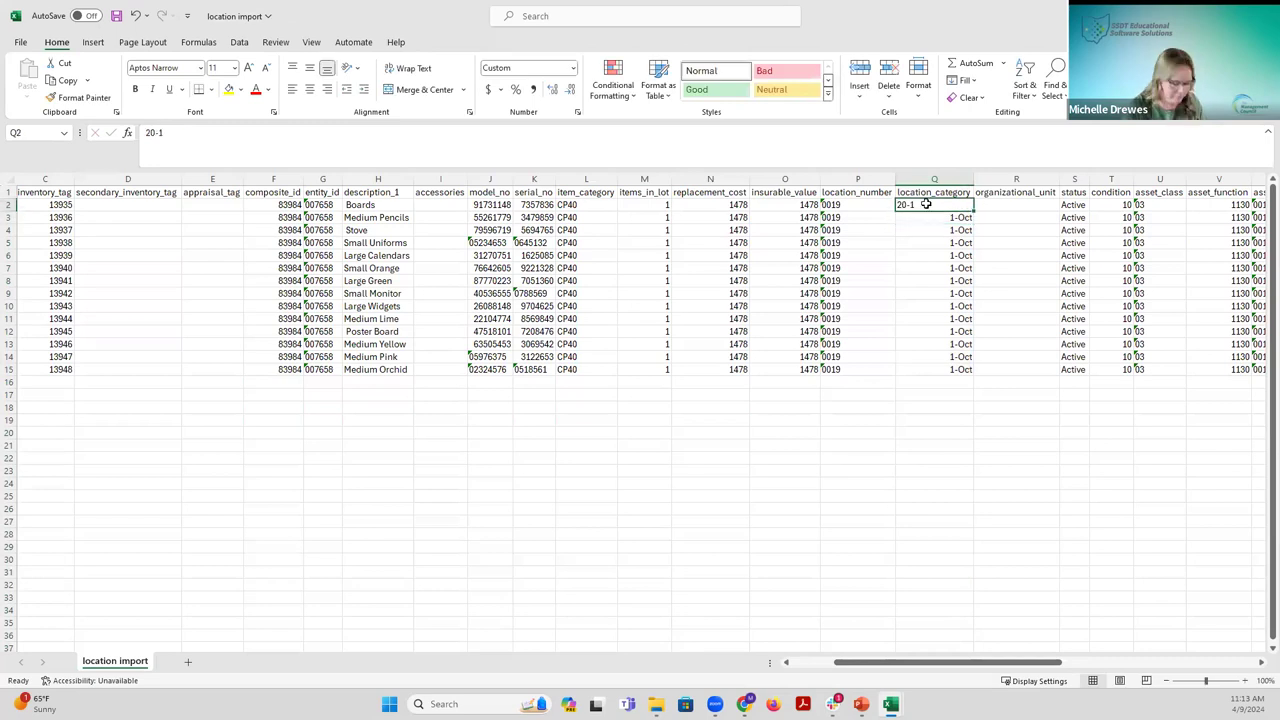
key(ctrl+c)
key(ctrl+v)
drag(930, 206, 930, 219)
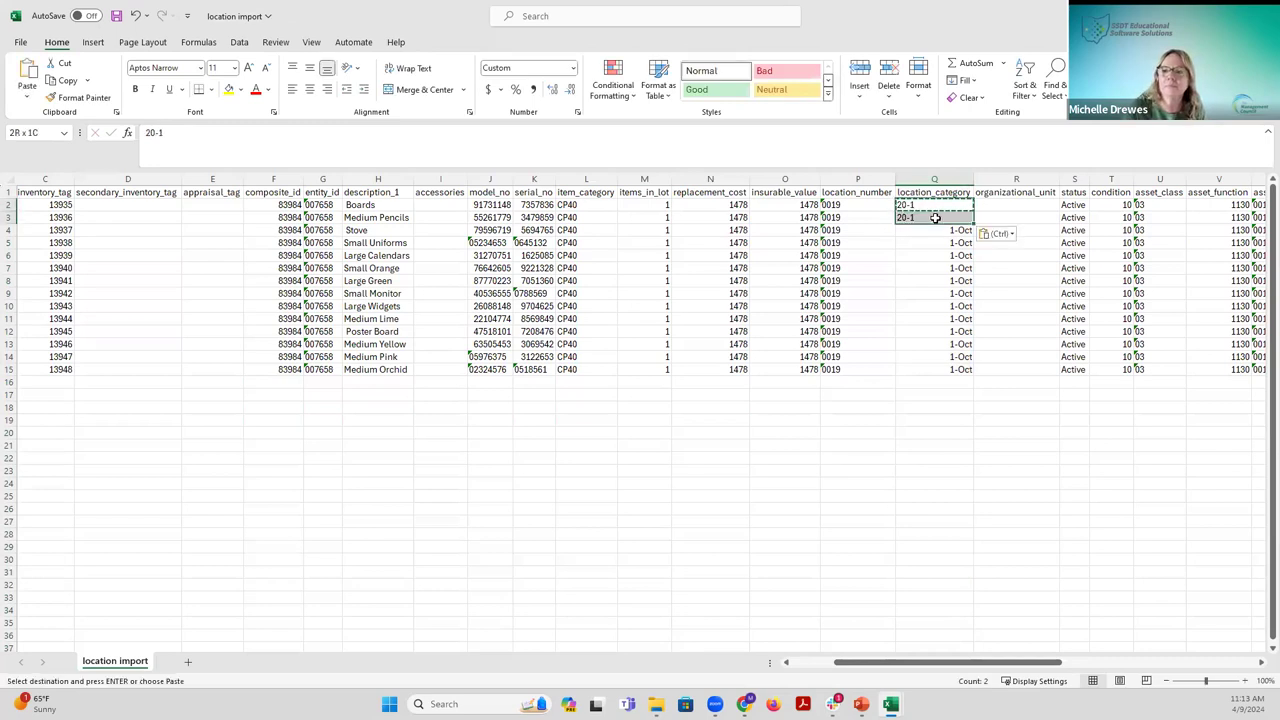
key(ctrl+c)
click(930, 230)
key(ctrl+v)
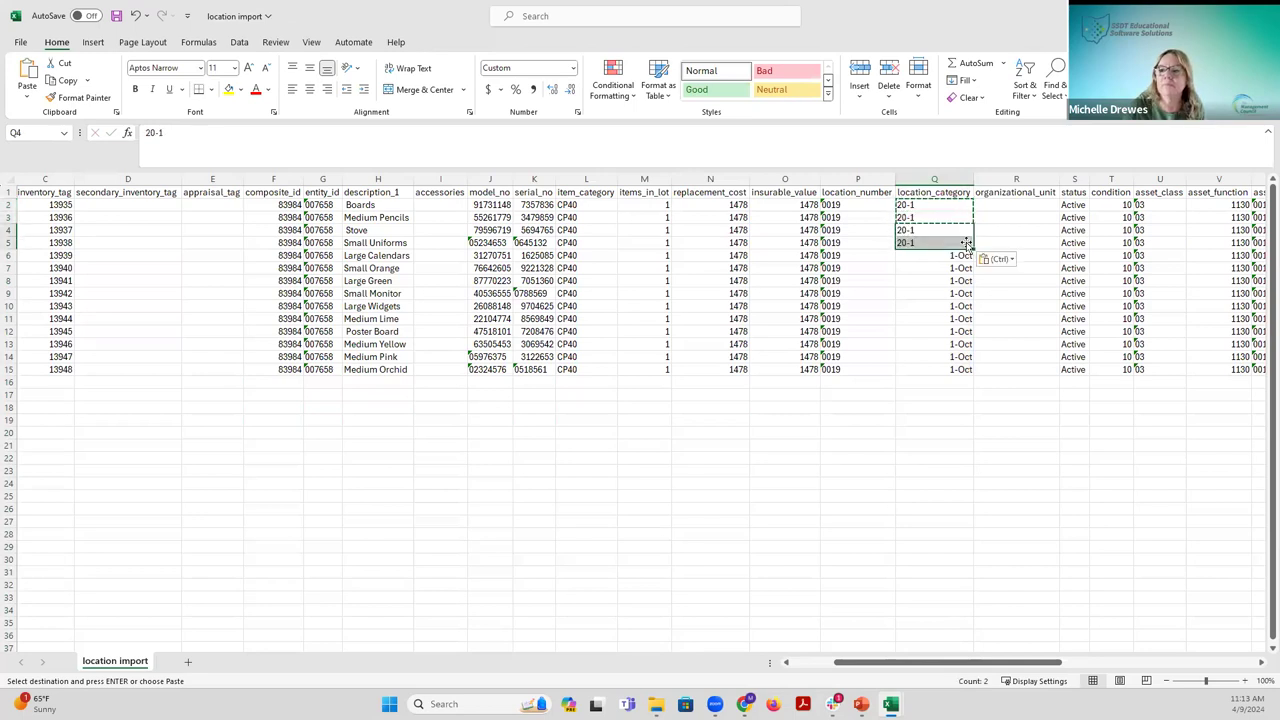
drag(976, 300, 983, 374)
click(936, 410)
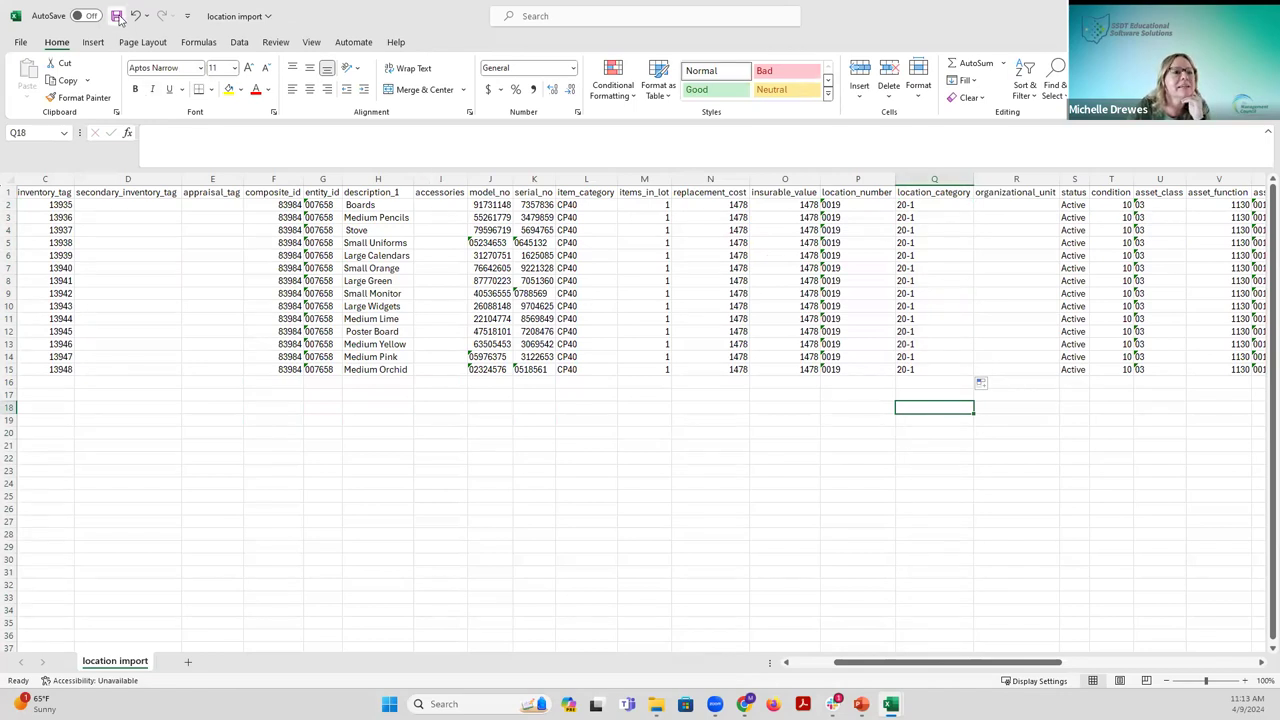
Save the workbook to Downloads as the CSV (Comma delimited) file "location import", replacing the existing file.
click(20, 42)
click(53, 247)
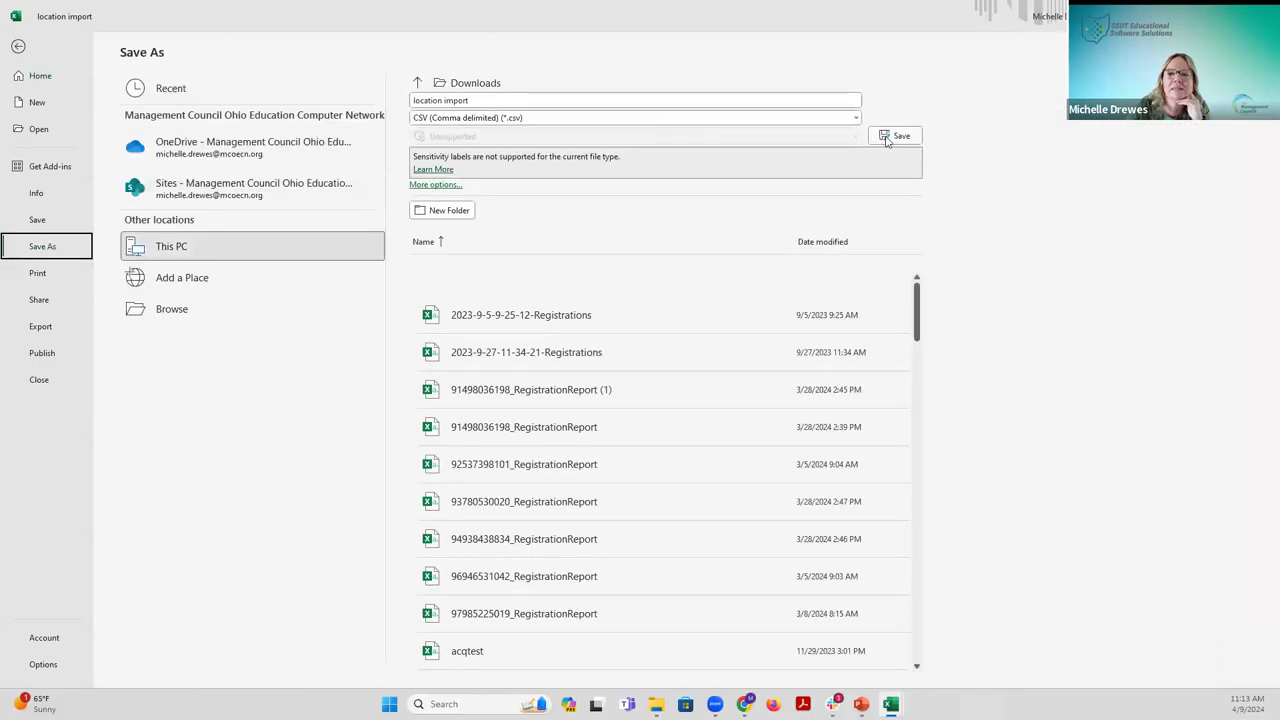
click(888, 137)
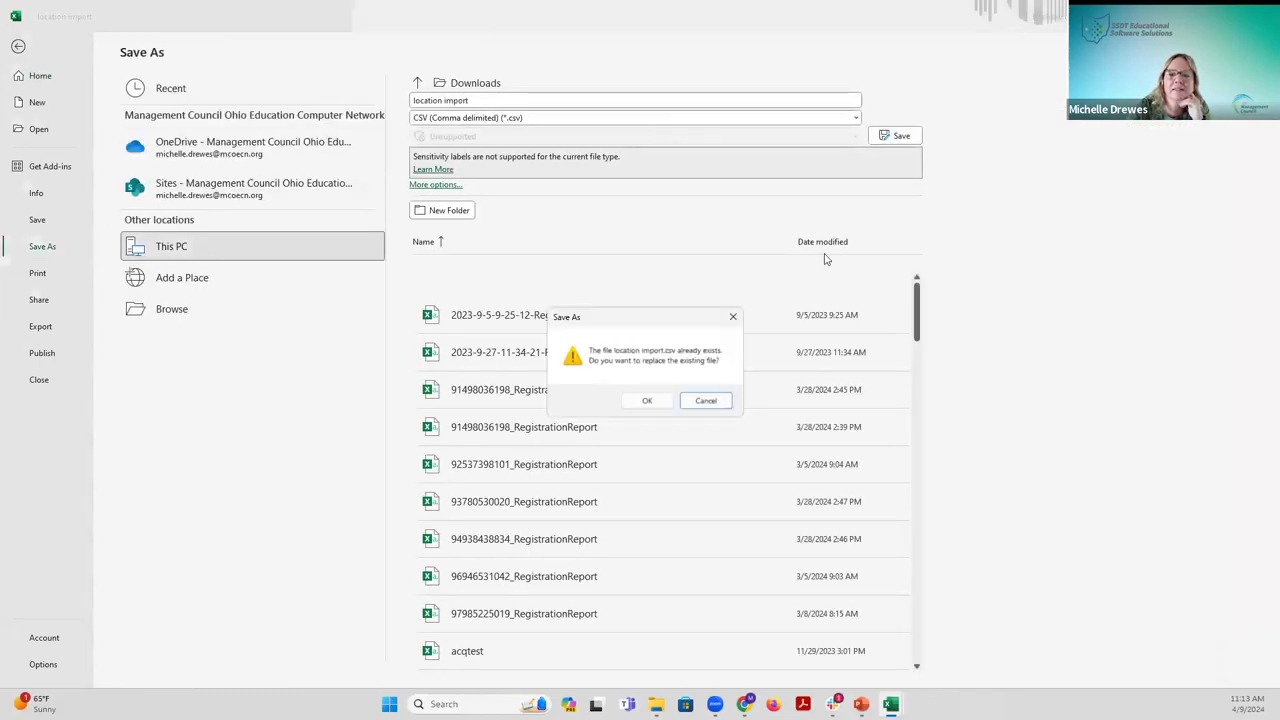
click(650, 400)
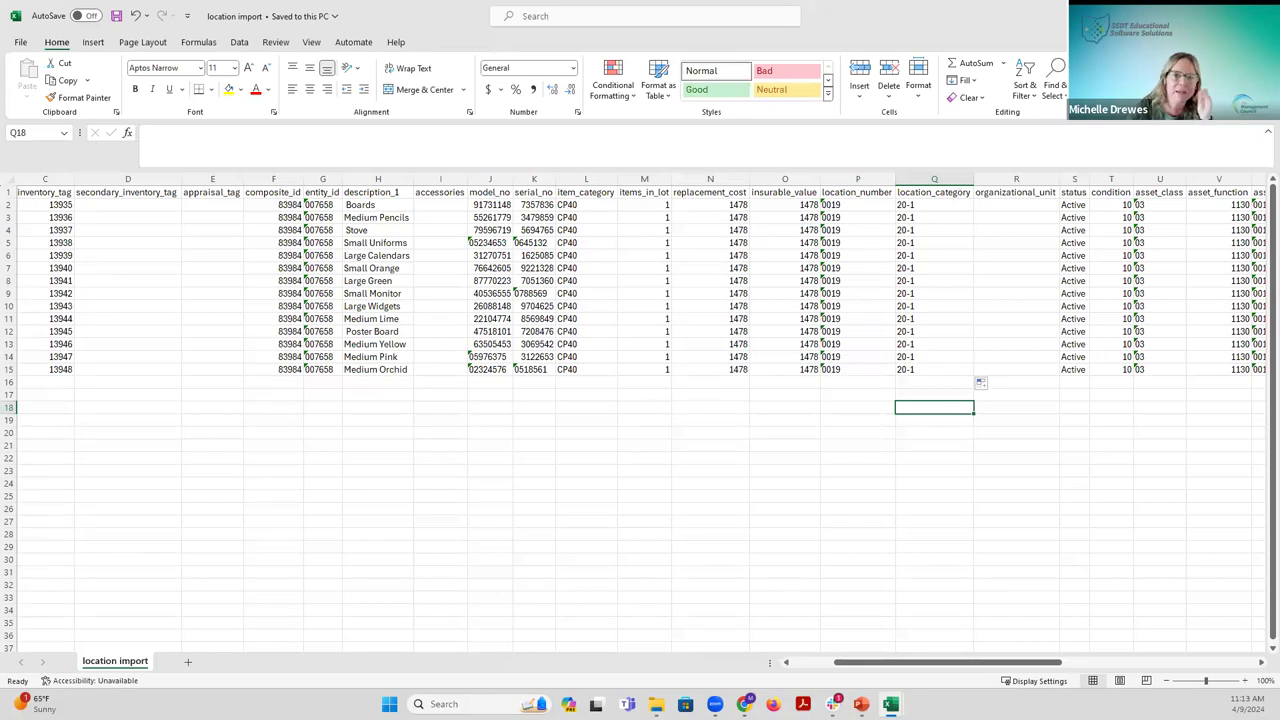
Switch to Inventory in the browser and filter the Items grid by tag number 139.
click(744, 704)
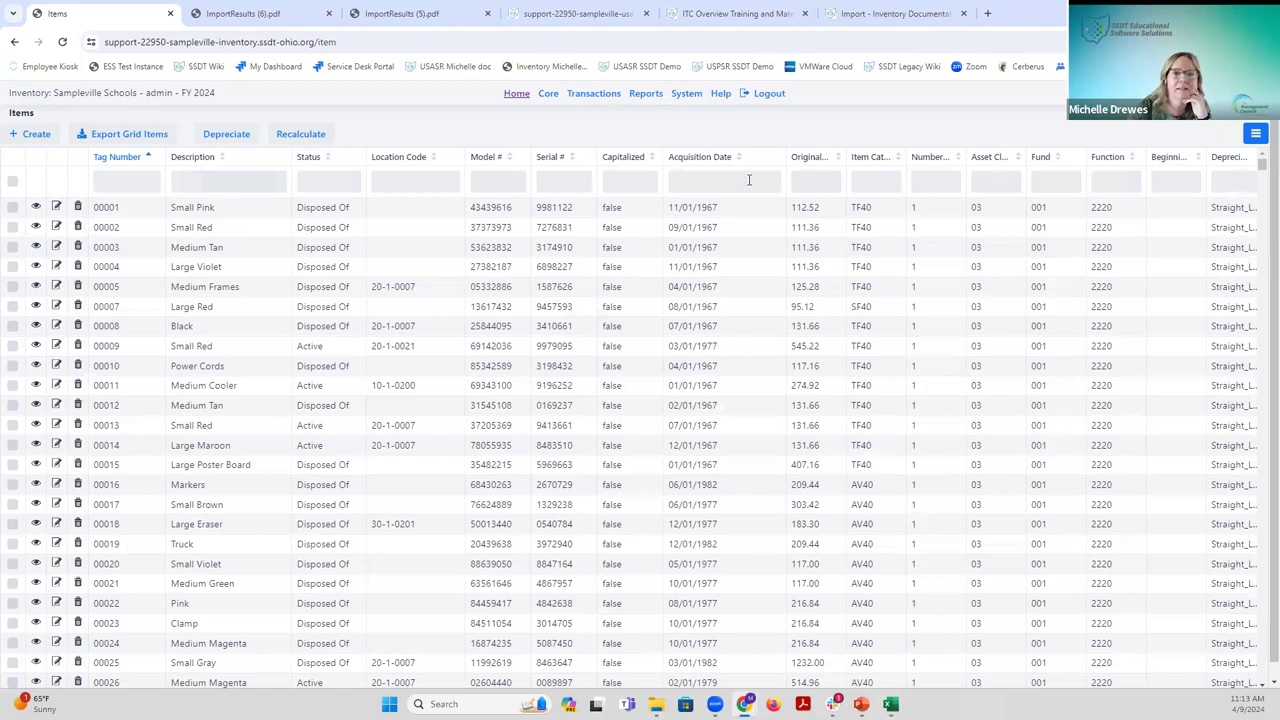
click(686, 93)
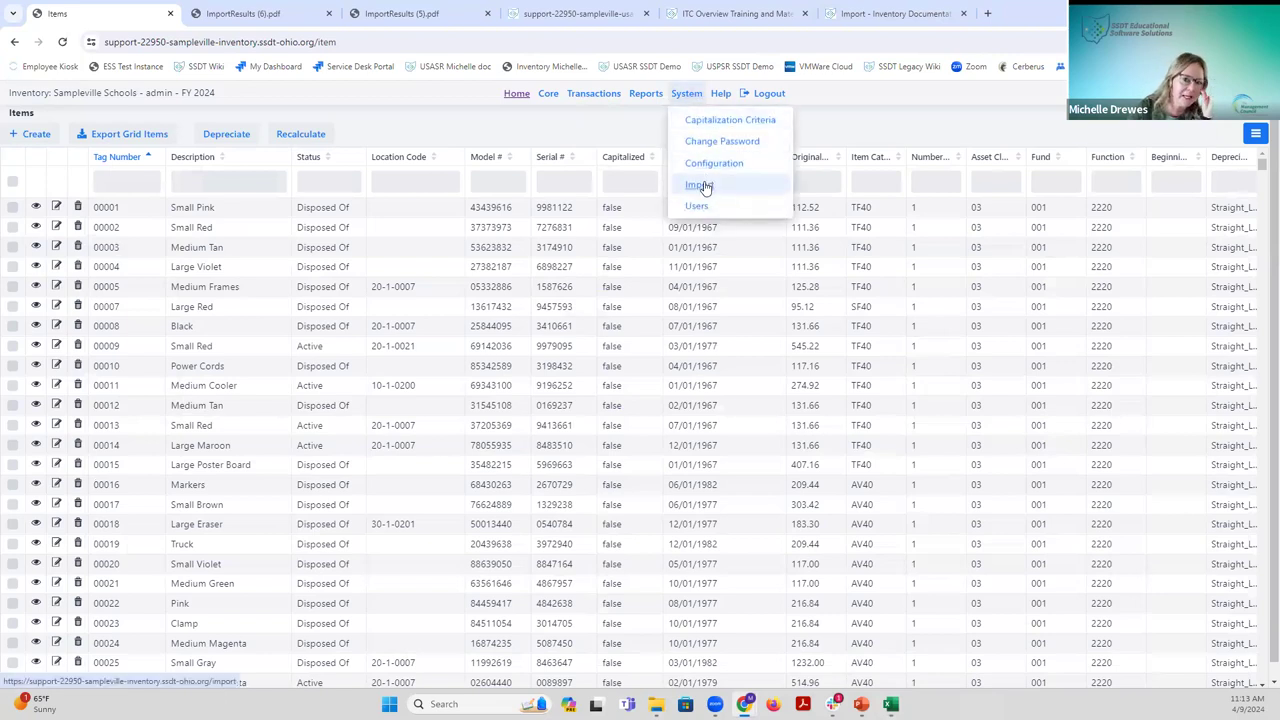
click(118, 182)
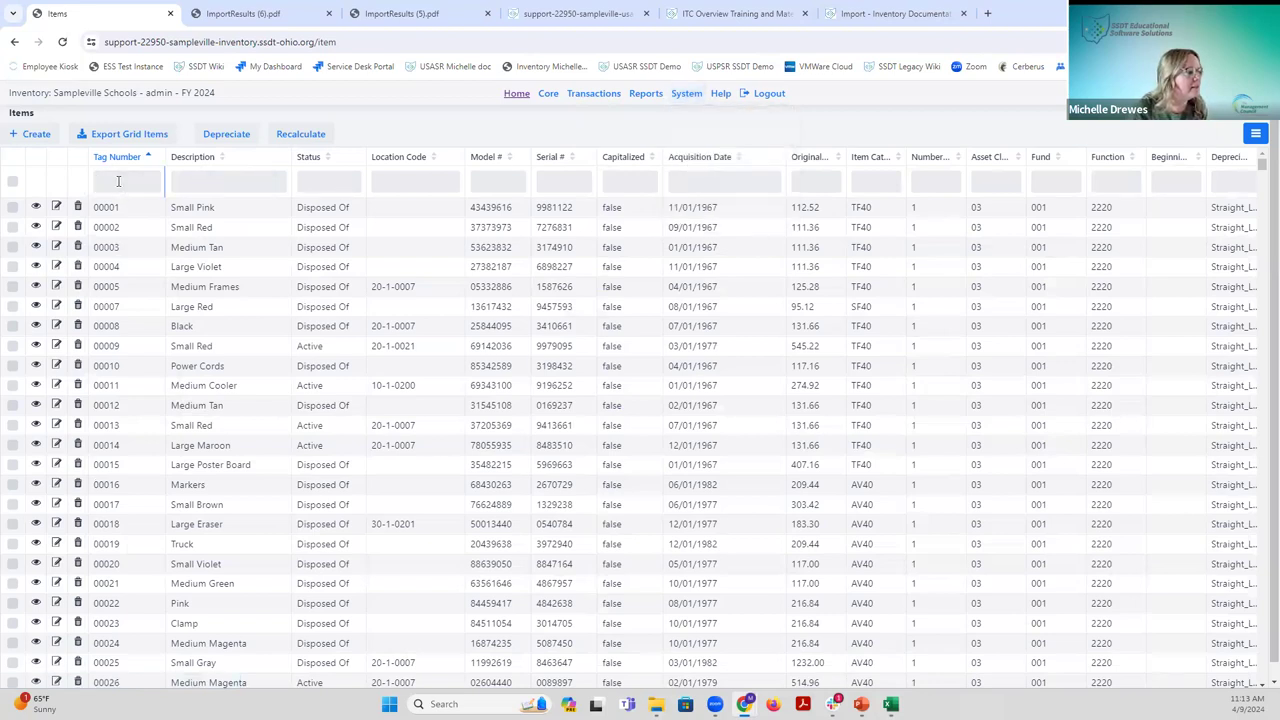
text(139)
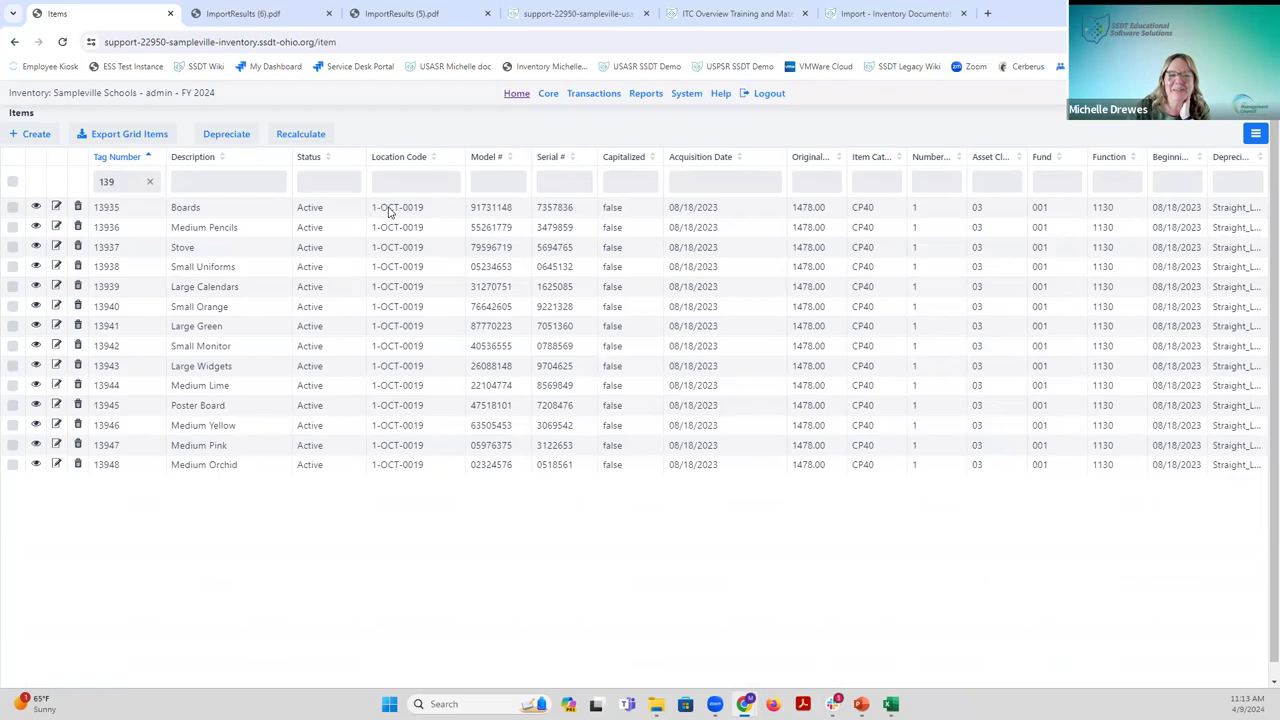
Filter the tag 139 items by location code, trying 20-1% and %20-1%.
click(409, 183)
text(20)
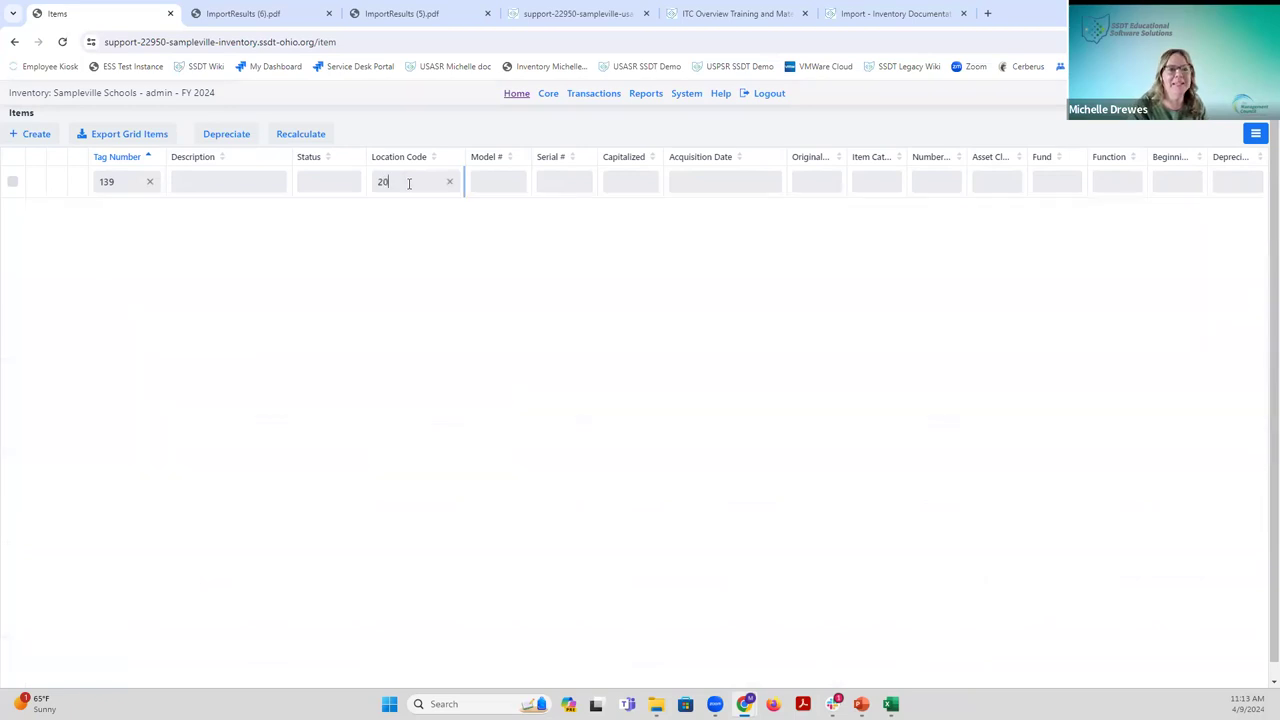
text(-10)
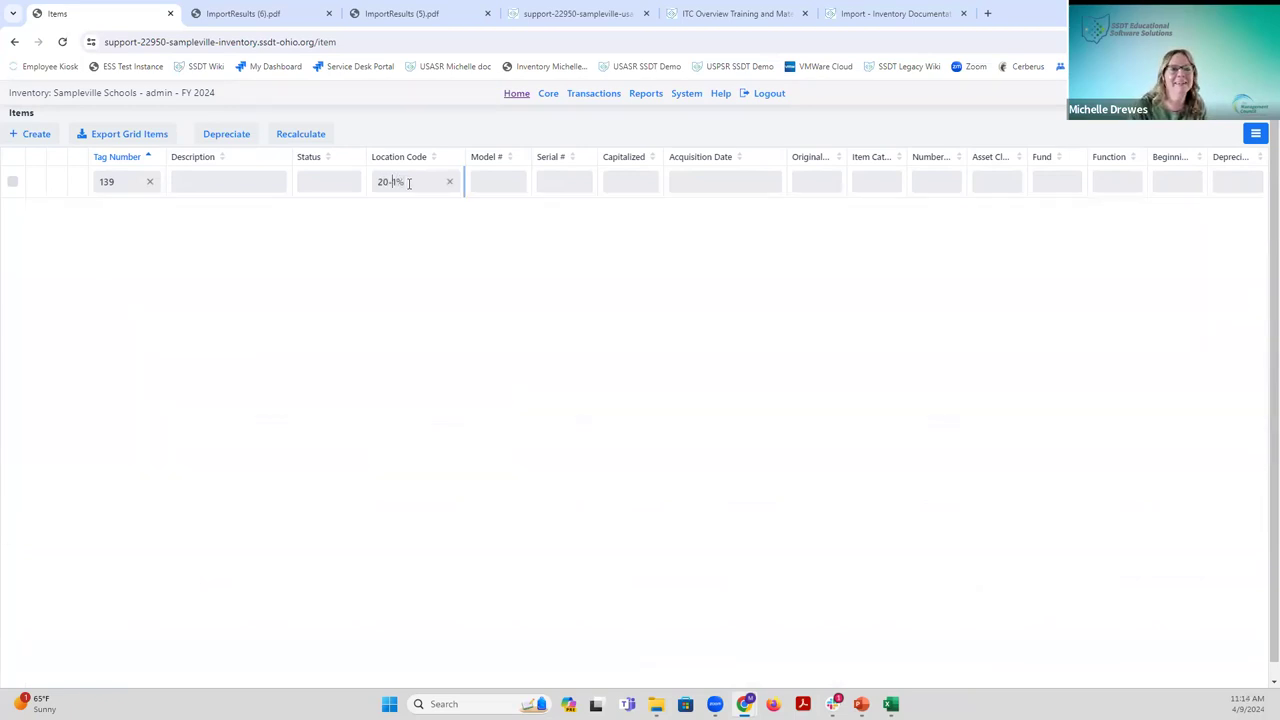
text(%)
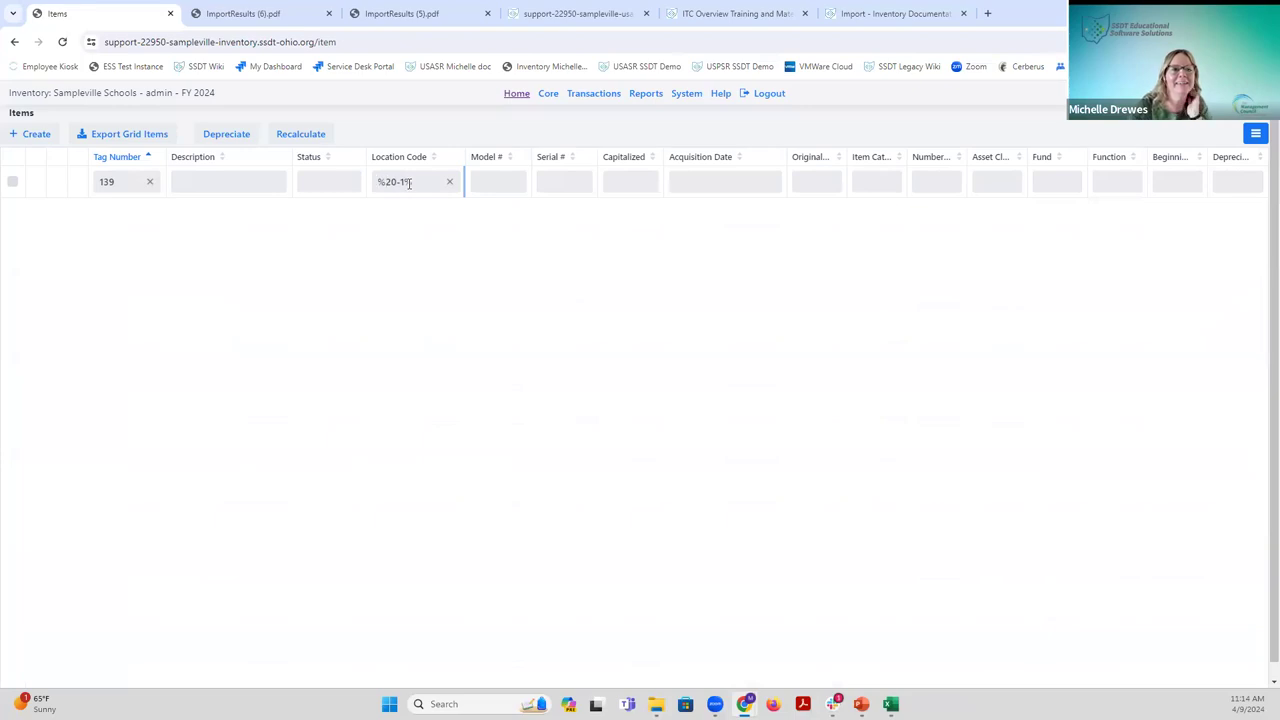
Clear the tag number filter and search all items by location code, using 20-1% and %20-1%.
click(150, 181)
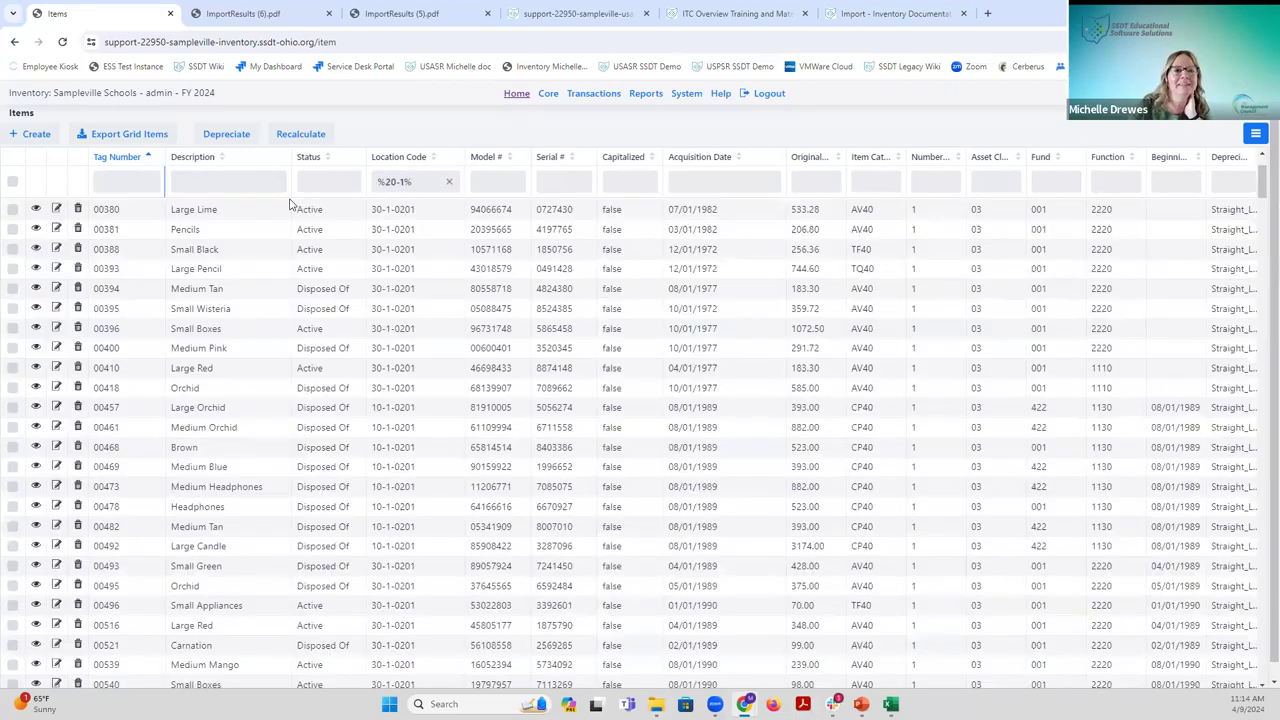
click(388, 181)
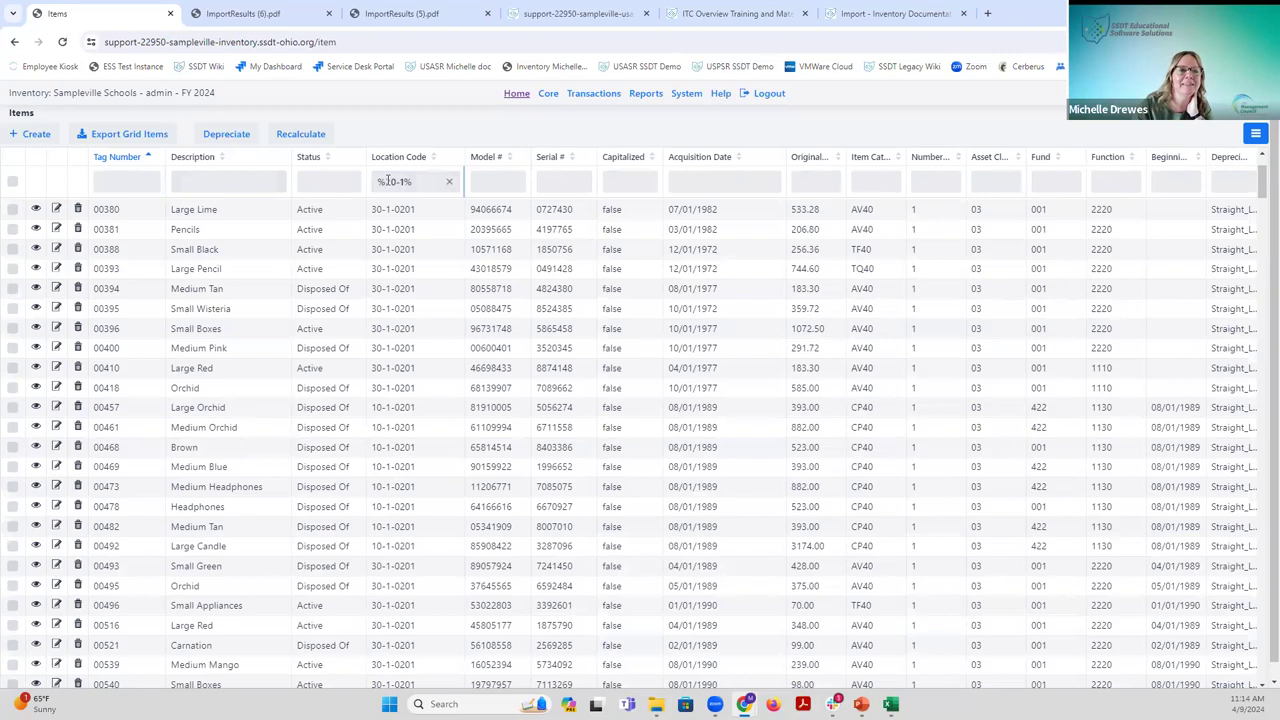
key(BackSpace)
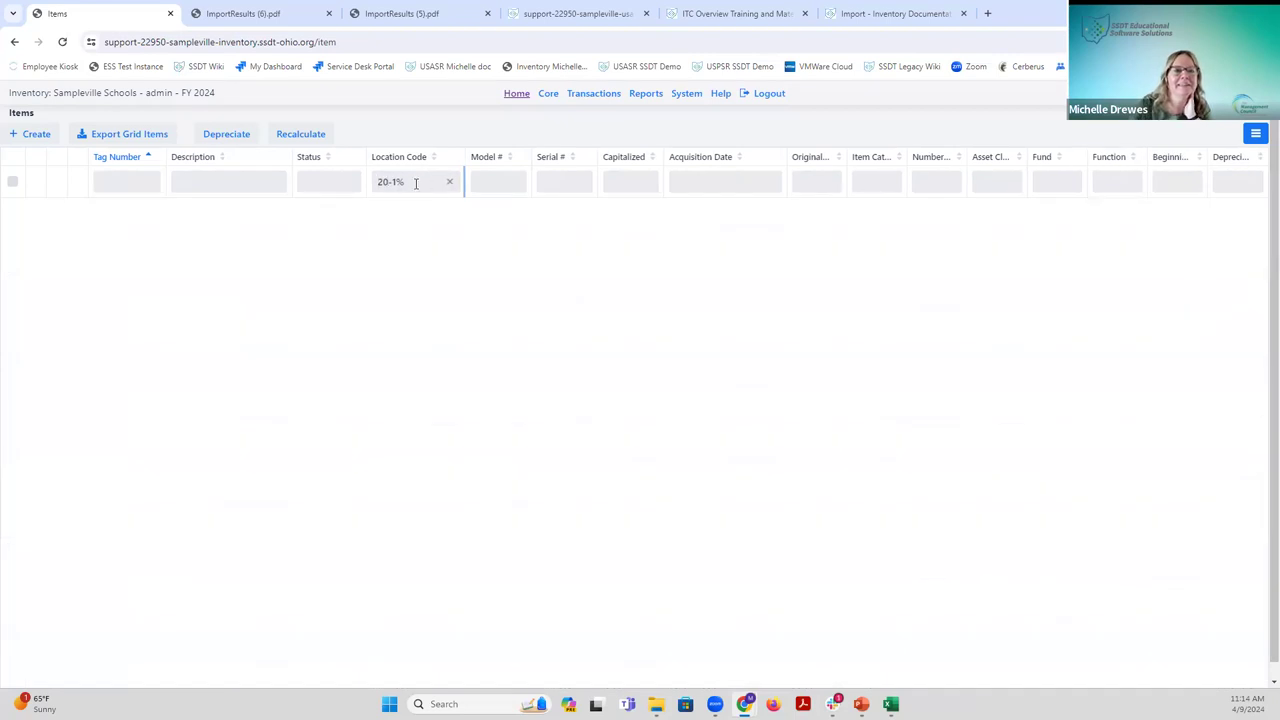
drag(377, 181, 391, 181)
text(%)
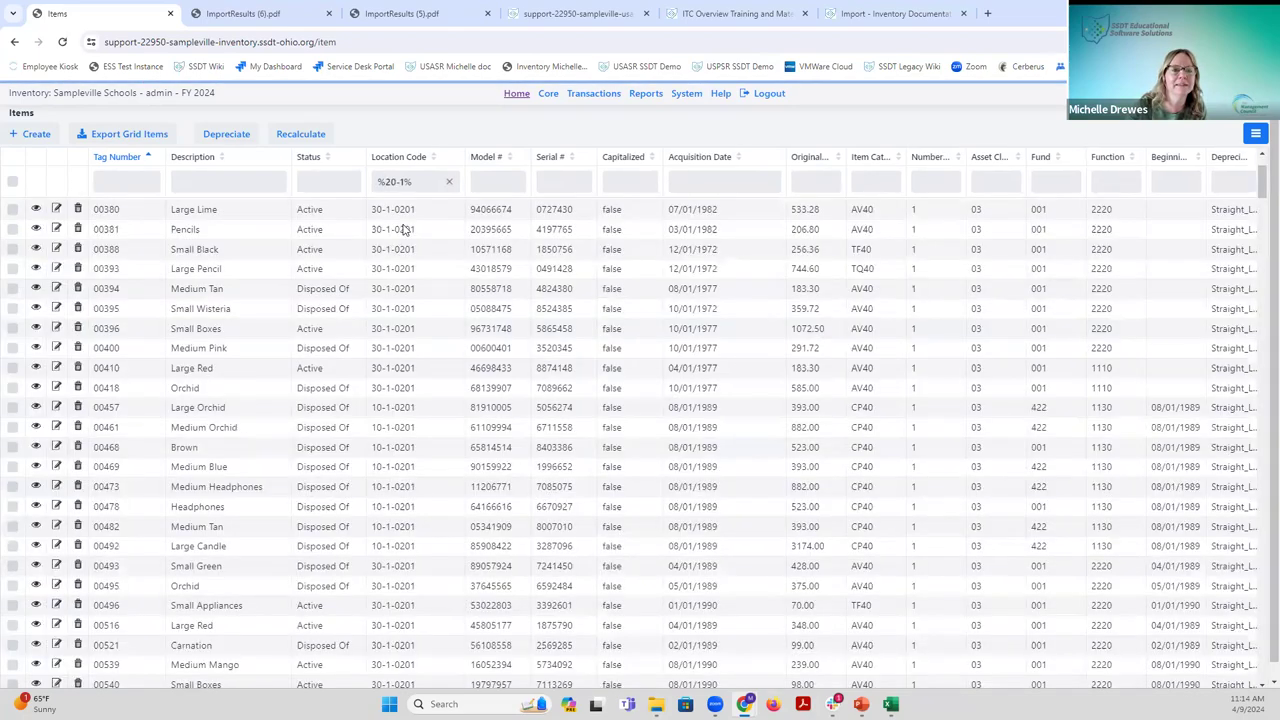
scroll(434, 370, down, 5)
scroll(434, 370, up, 5)
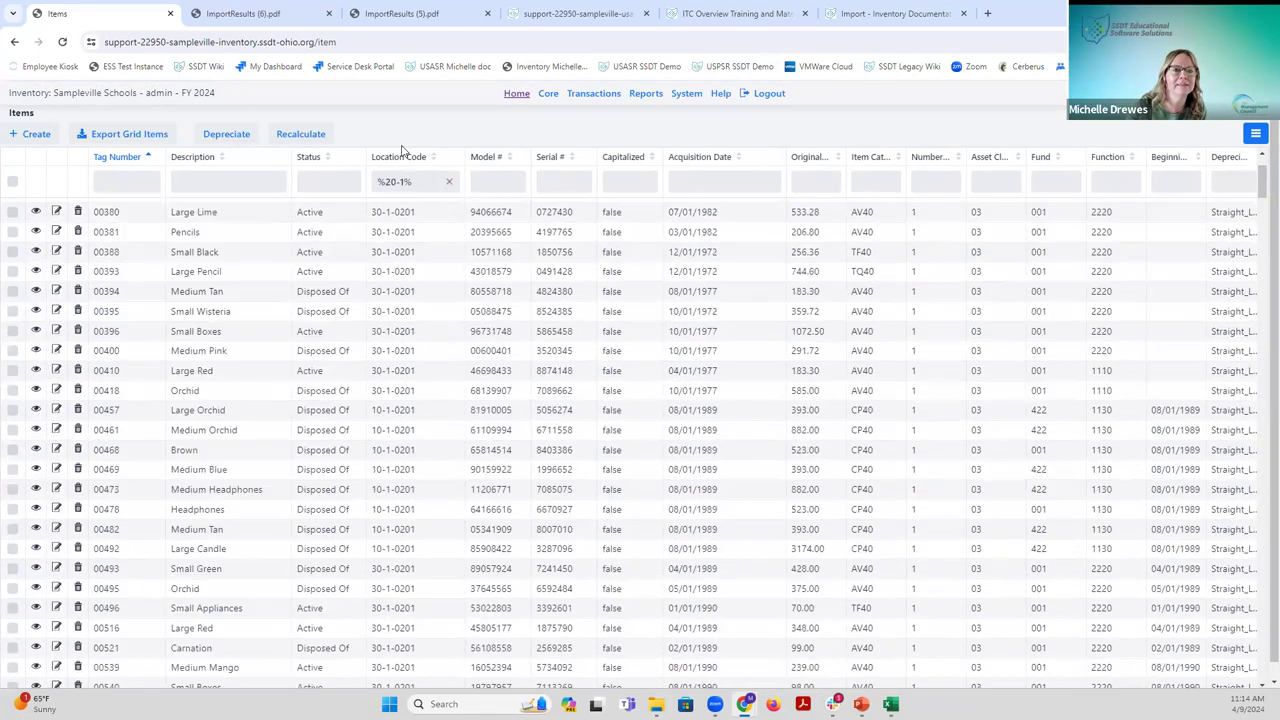
Clear the location code filter and filter the Items grid by tag number 138.
click(448, 181)
click(127, 183)
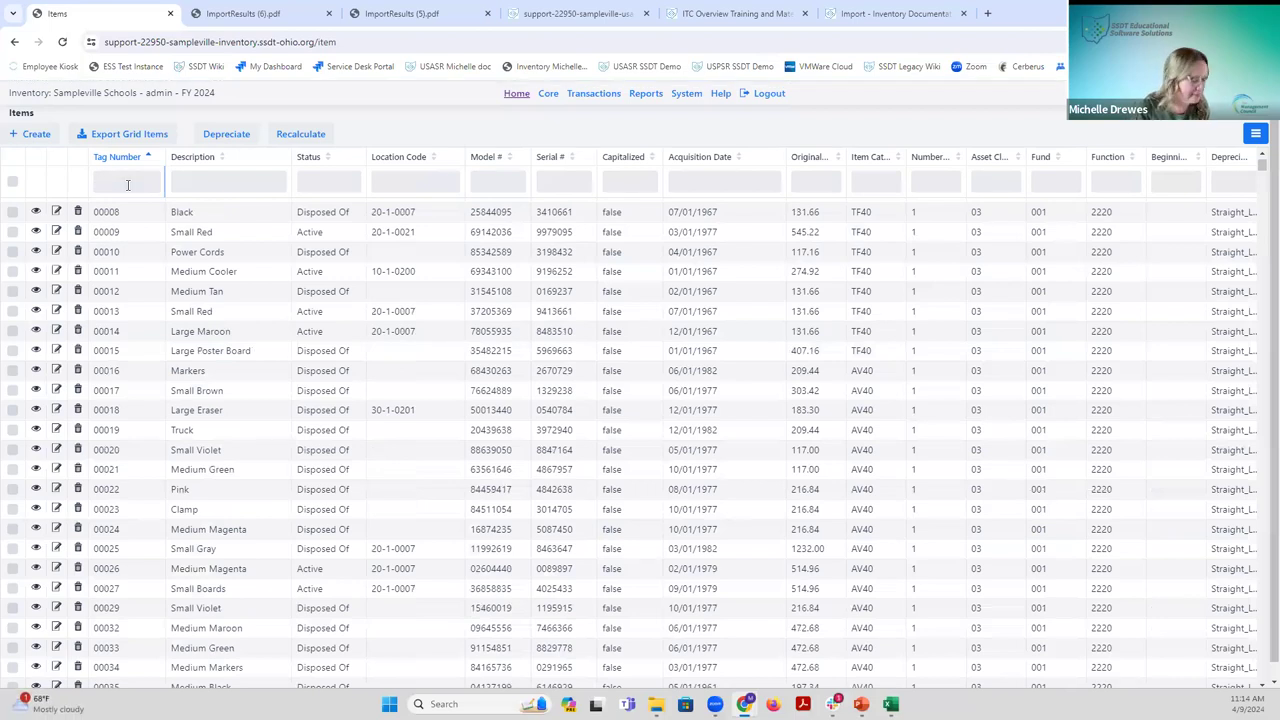
text(120)
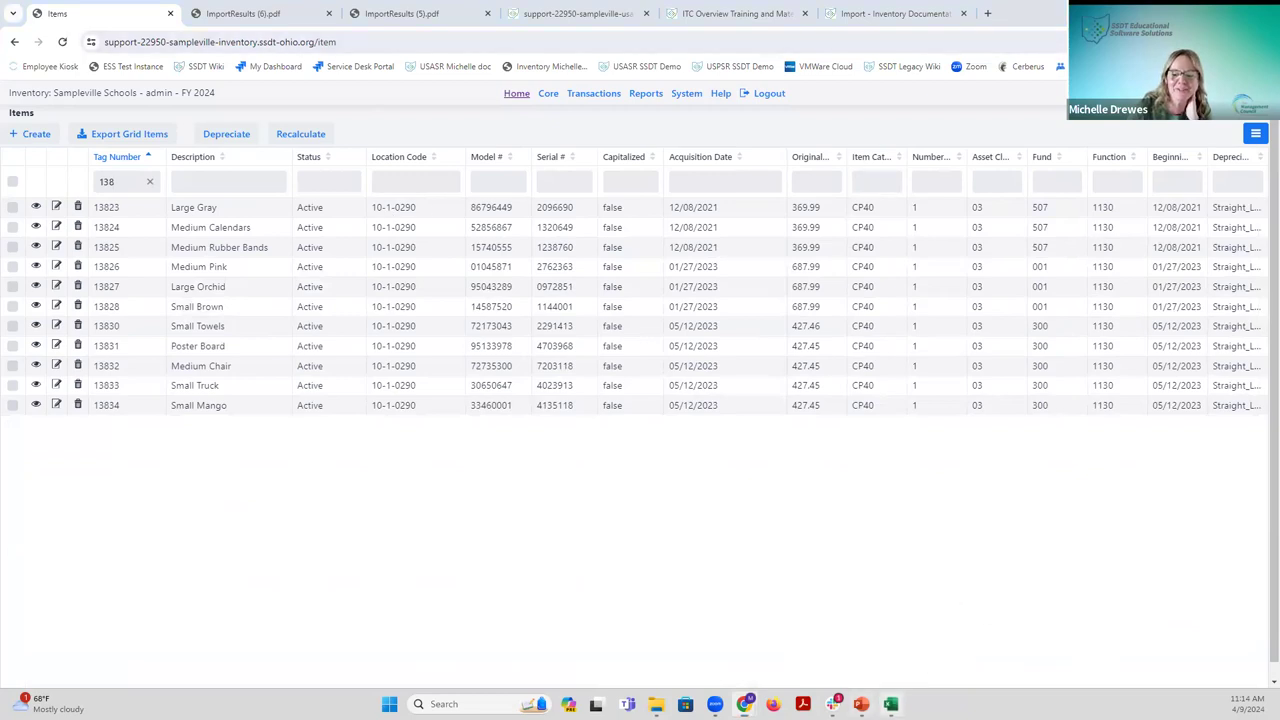
Switch to the location import workbook in Excel and try to enter 10-1 as the first item's location category in Q2.
click(890, 704)
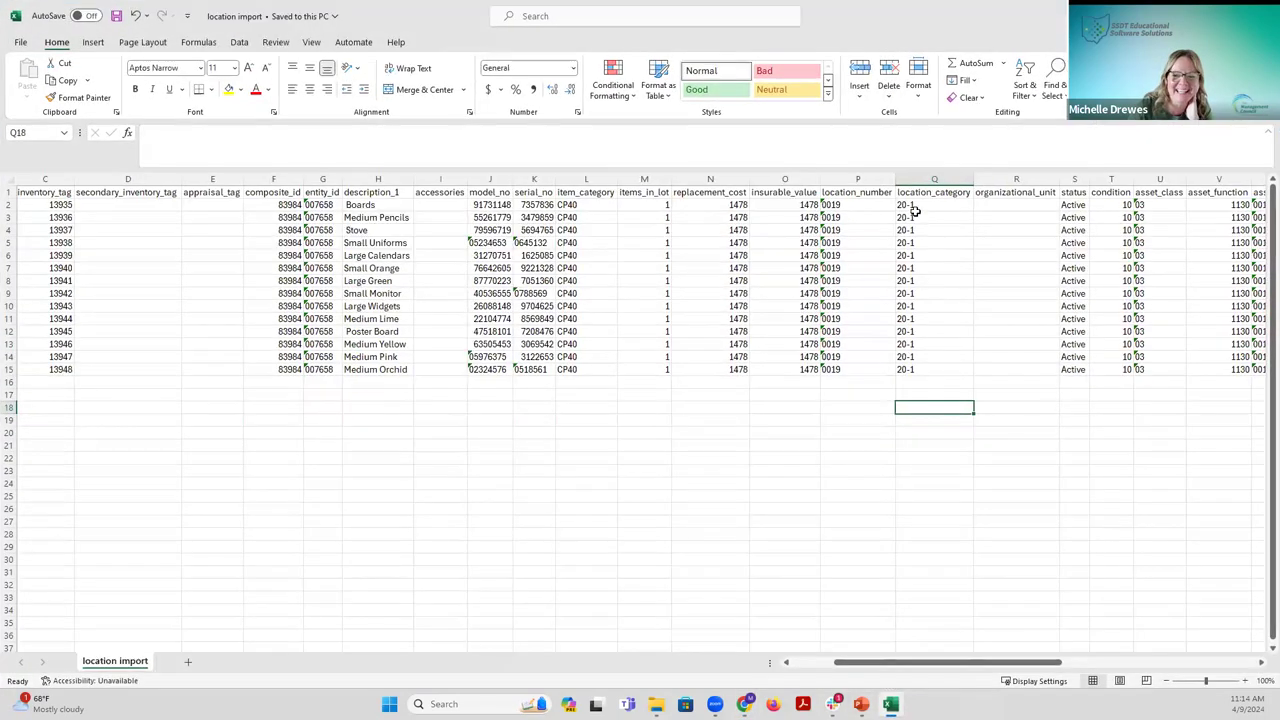
click(913, 205)
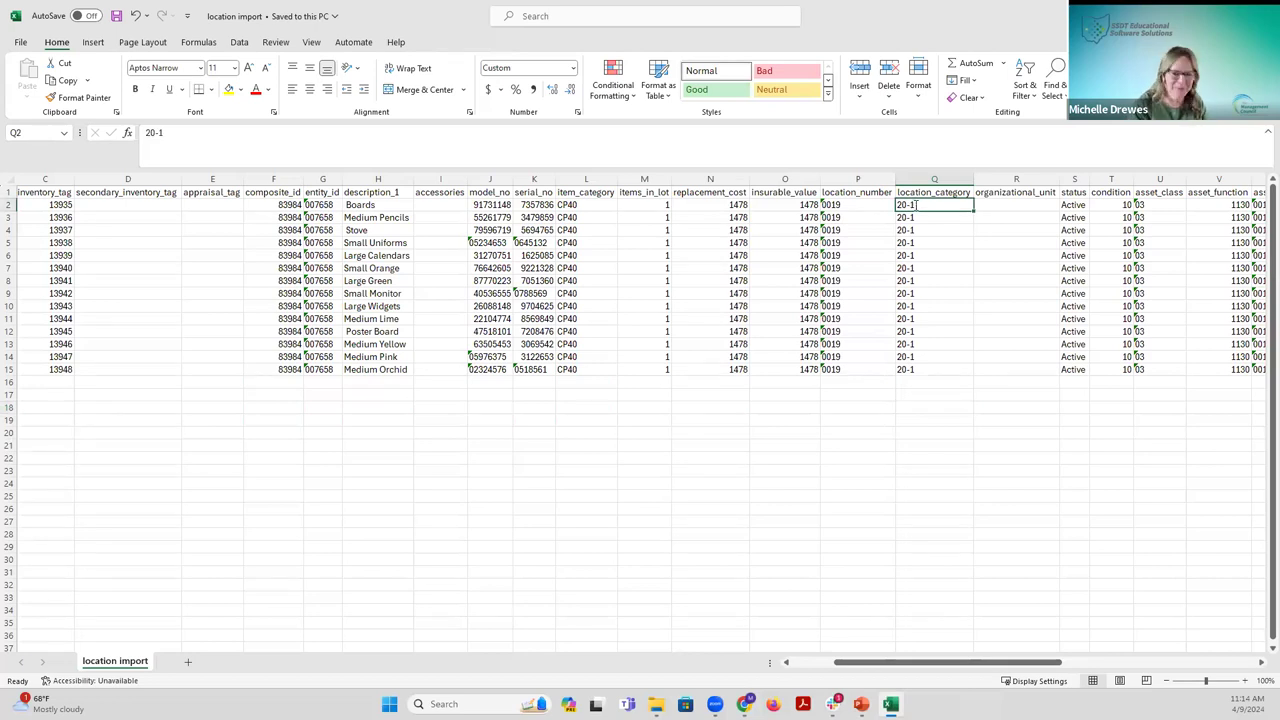
text(10-1)
key(Tab)
click(927, 205)
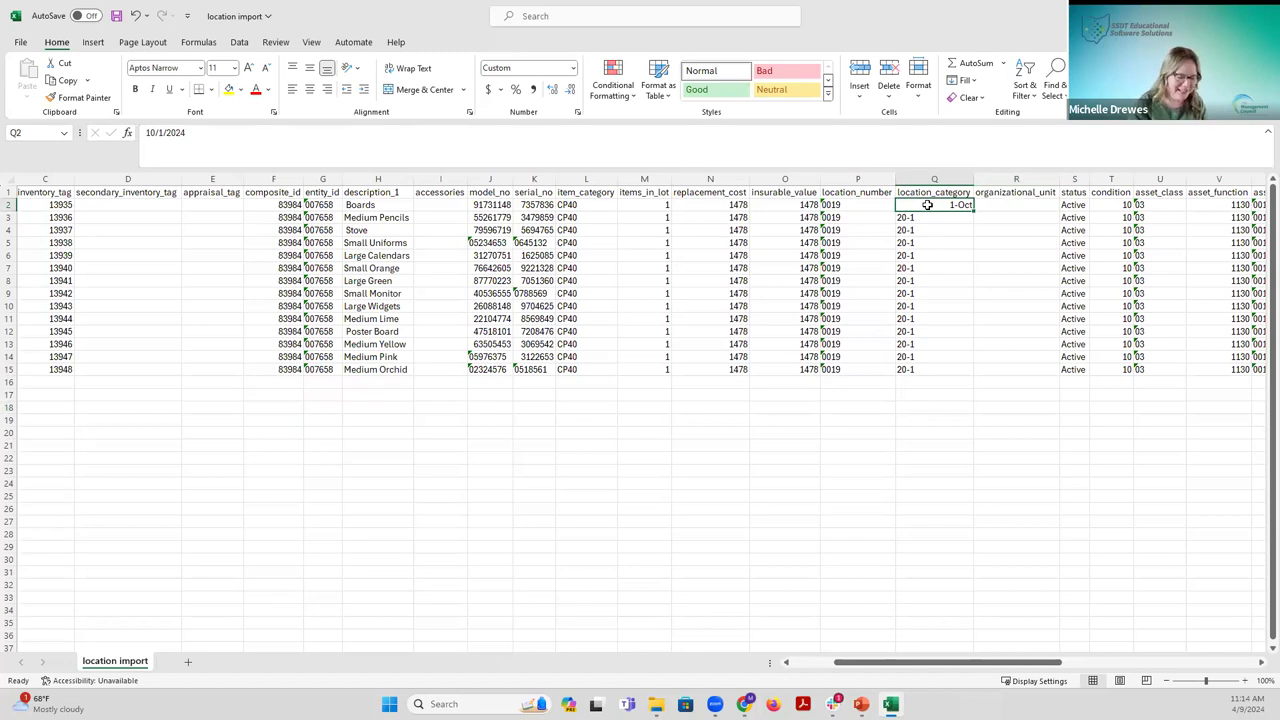
text(10-1)
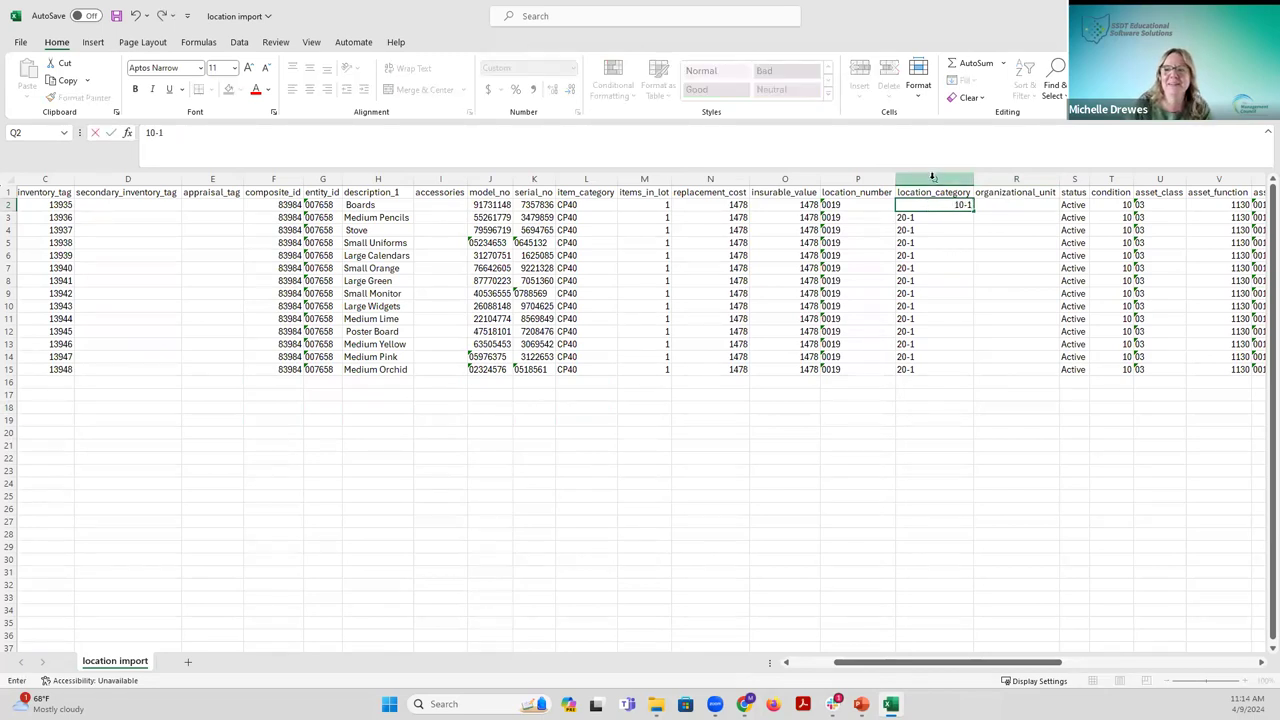
Format the location_category column as Text and enter 10-1 in Q2.
click(932, 178)
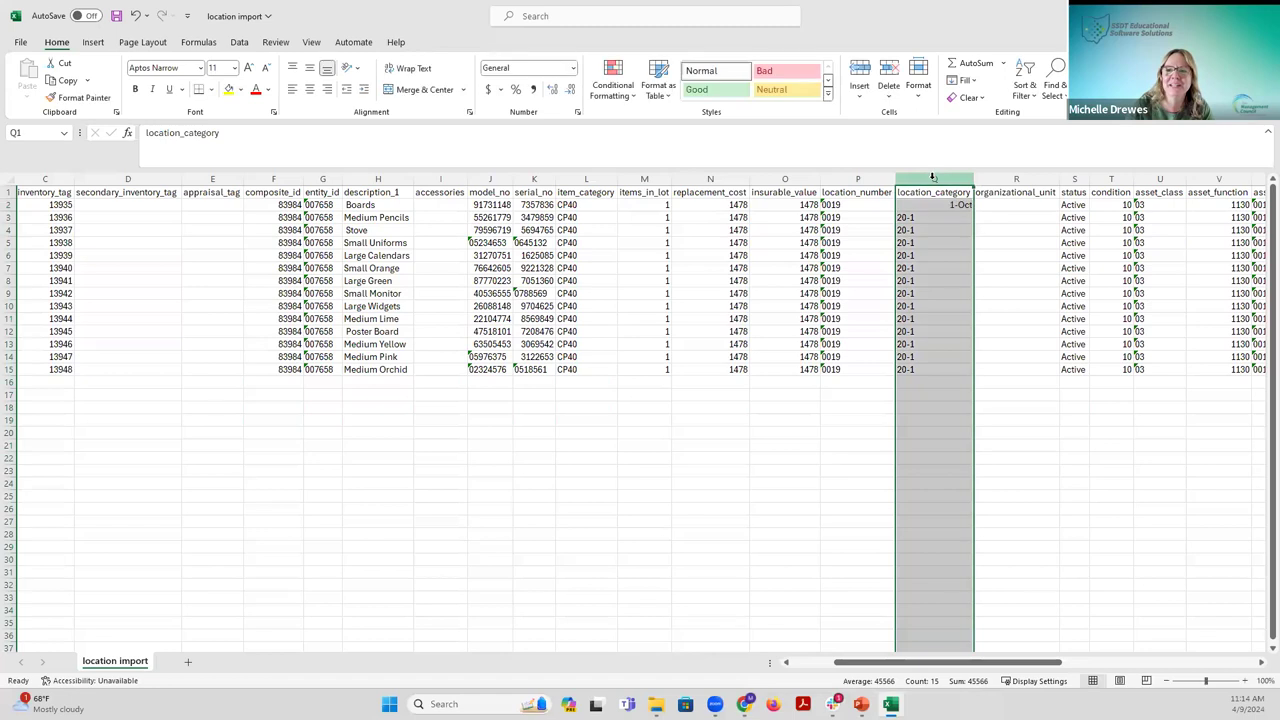
click(573, 68)
click(530, 412)
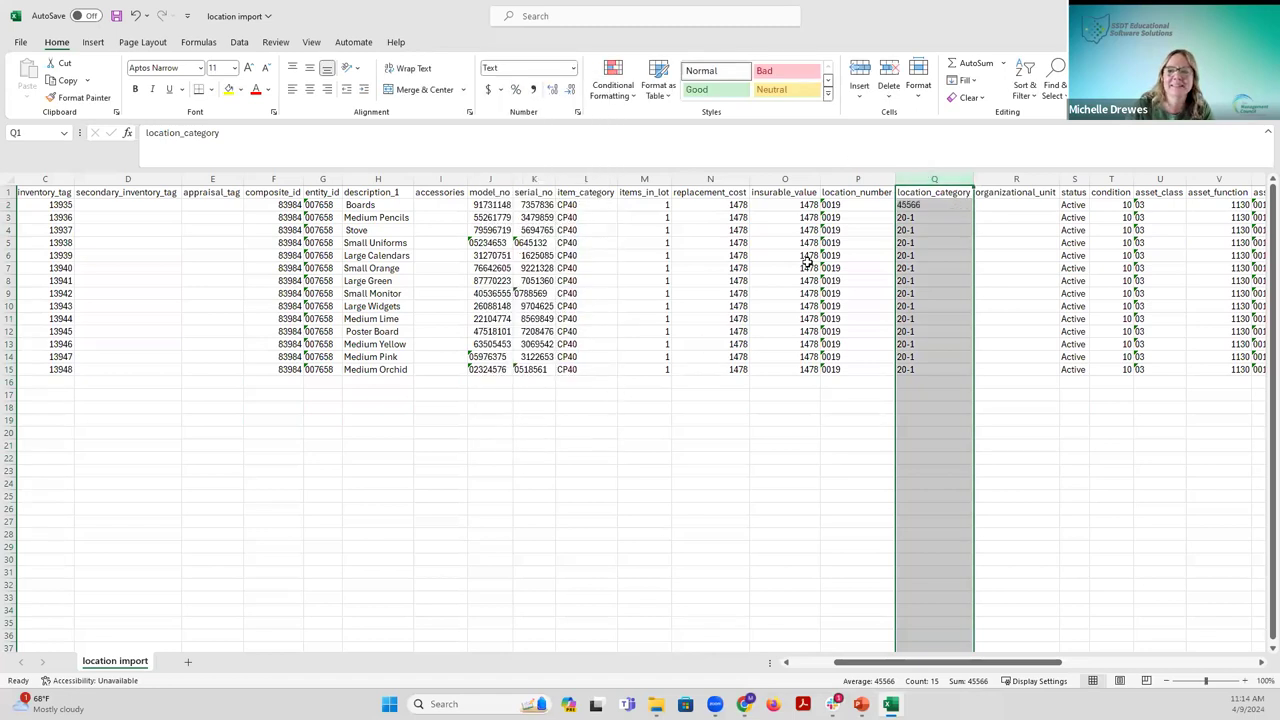
click(933, 206)
text(10-1)
key(Return)
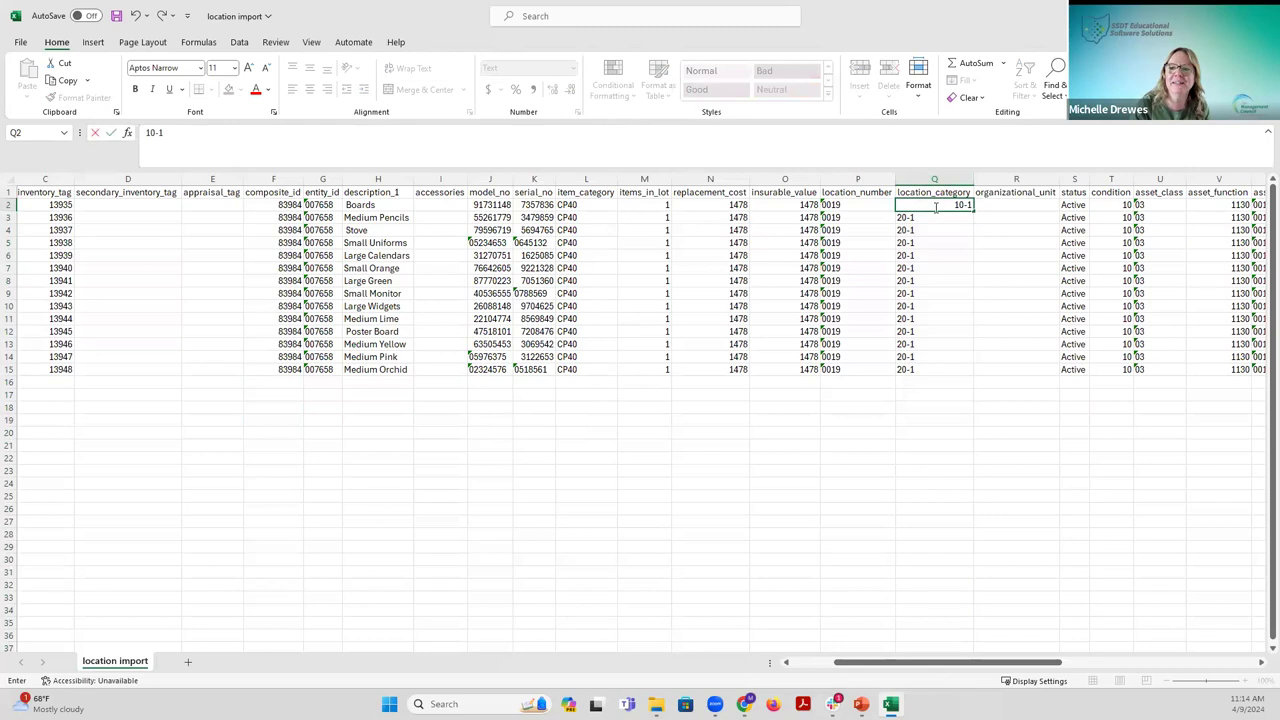
Copy the location category 10-1 from Q2 down to all remaining item rows through Q15.
click(935, 204)
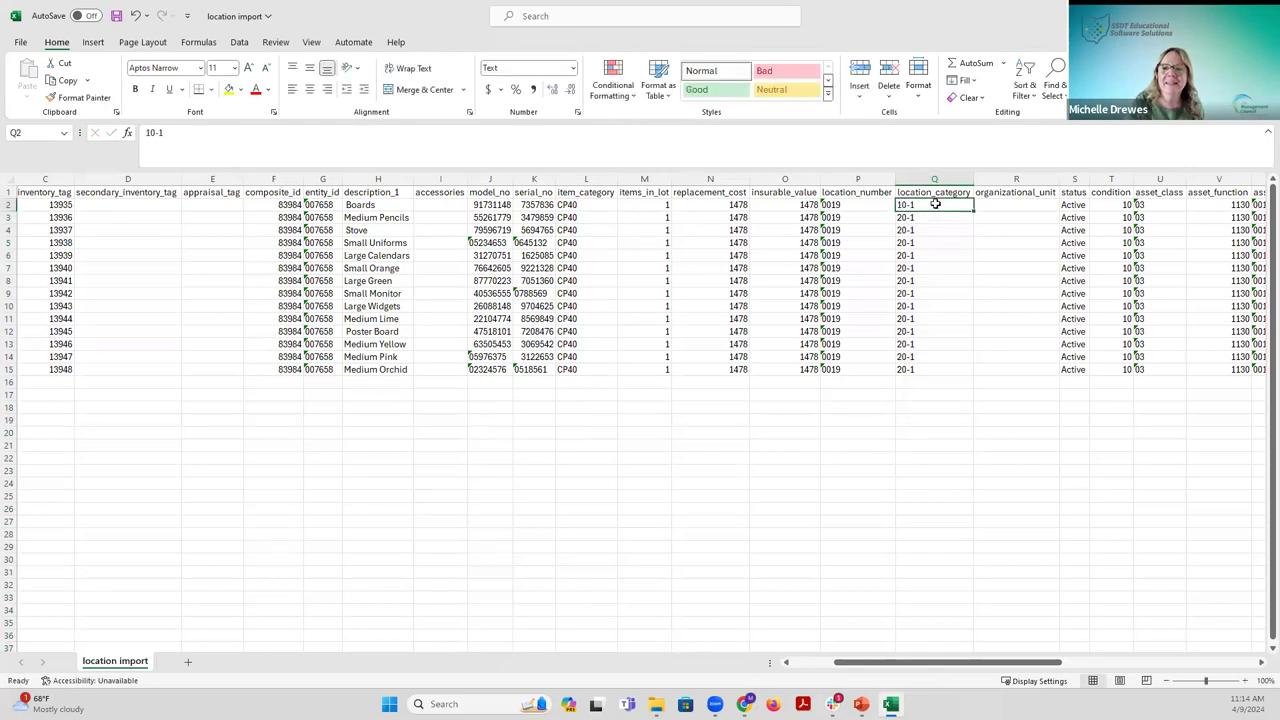
key(ctrl+c)
drag(935, 204, 935, 220)
key(ctrl+v)
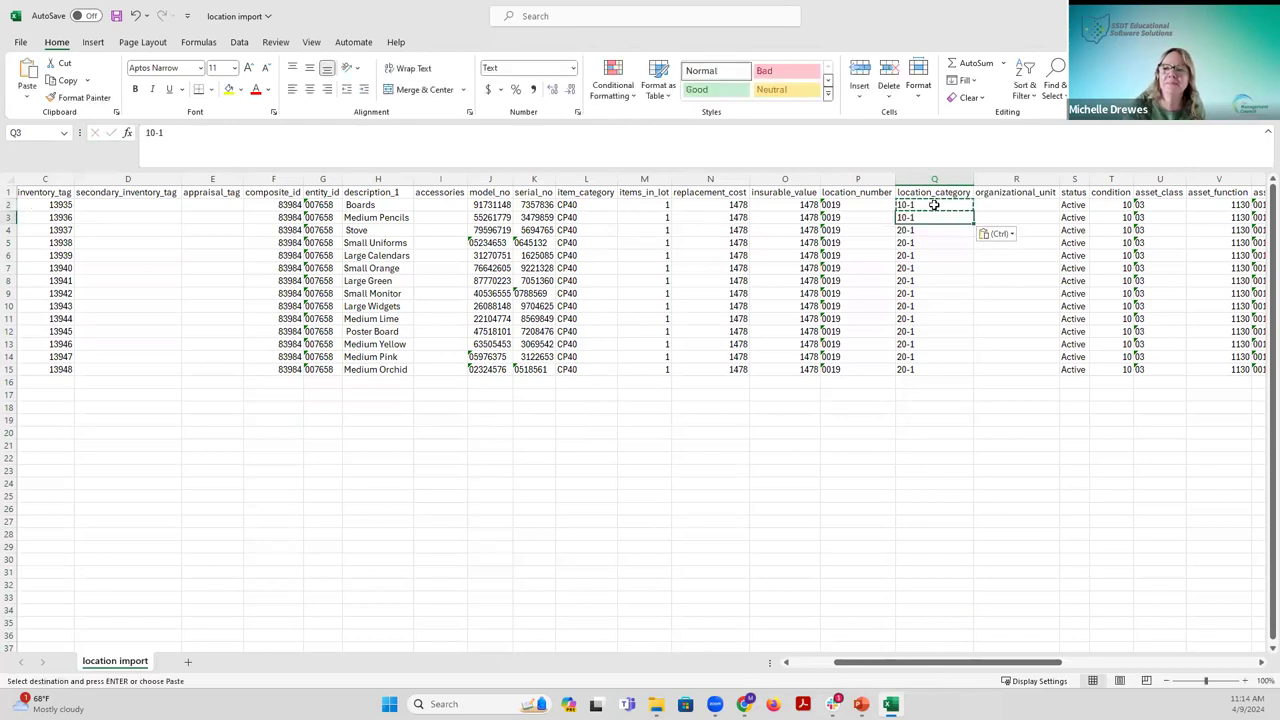
key(ctrl+c)
key(ctrl+v)
drag(932, 230, 975, 376)
click(935, 419)
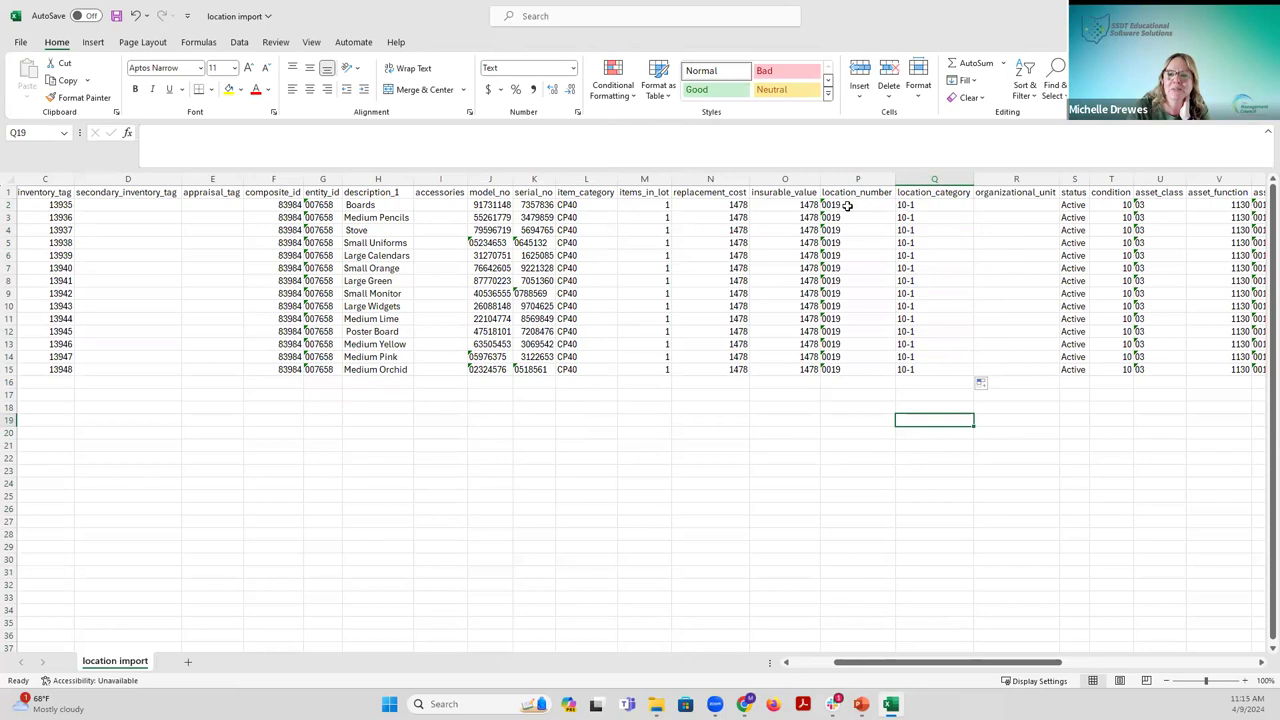
Save the workbook to Downloads as the CSV (Comma delimited) file "location import", replacing the existing version.
click(929, 208)
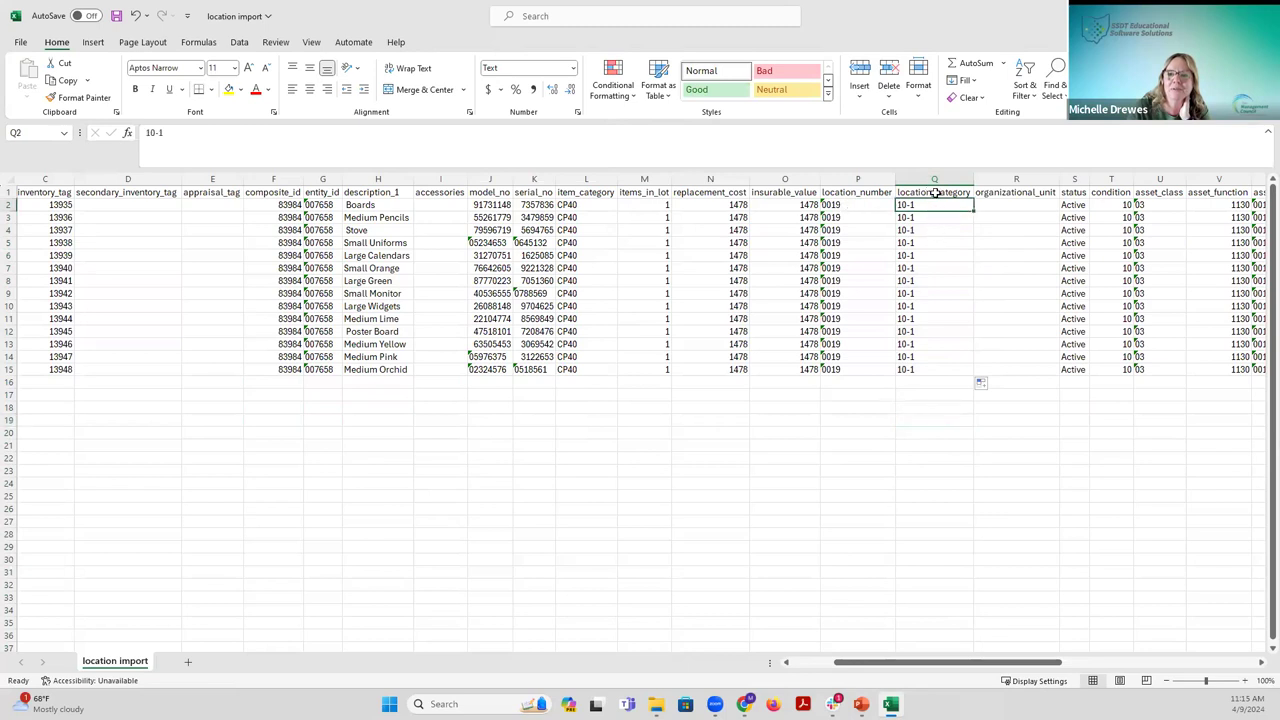
click(18, 43)
click(54, 248)
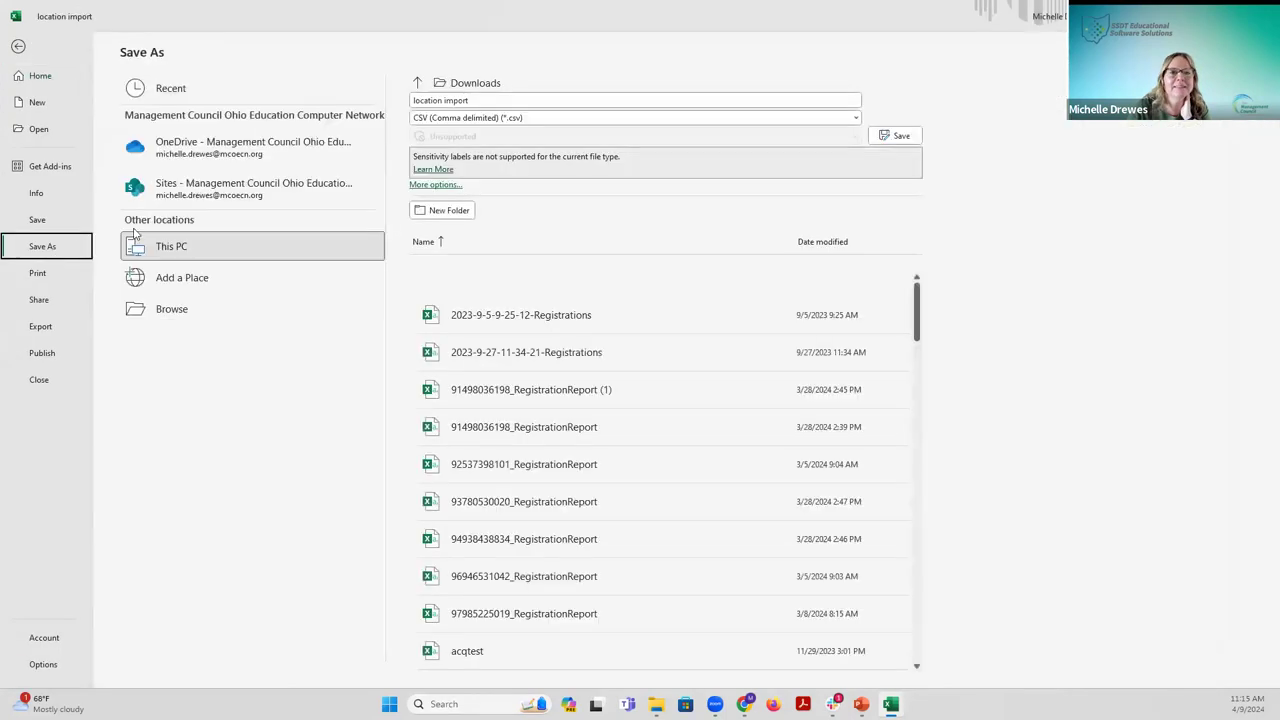
click(895, 137)
click(648, 401)
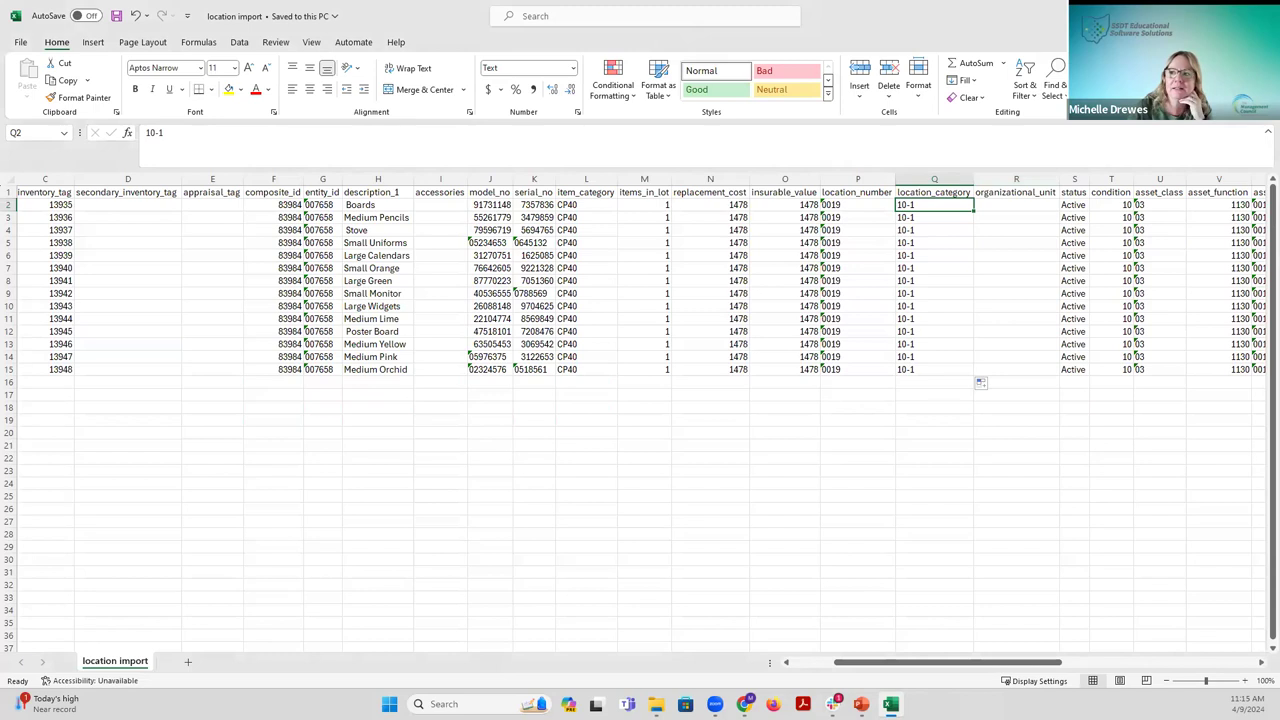
Switch to Inventory in the browser, clear the tag number filter, and upload location import.csv on the Import/Update Items page.
key(alt+Tab)
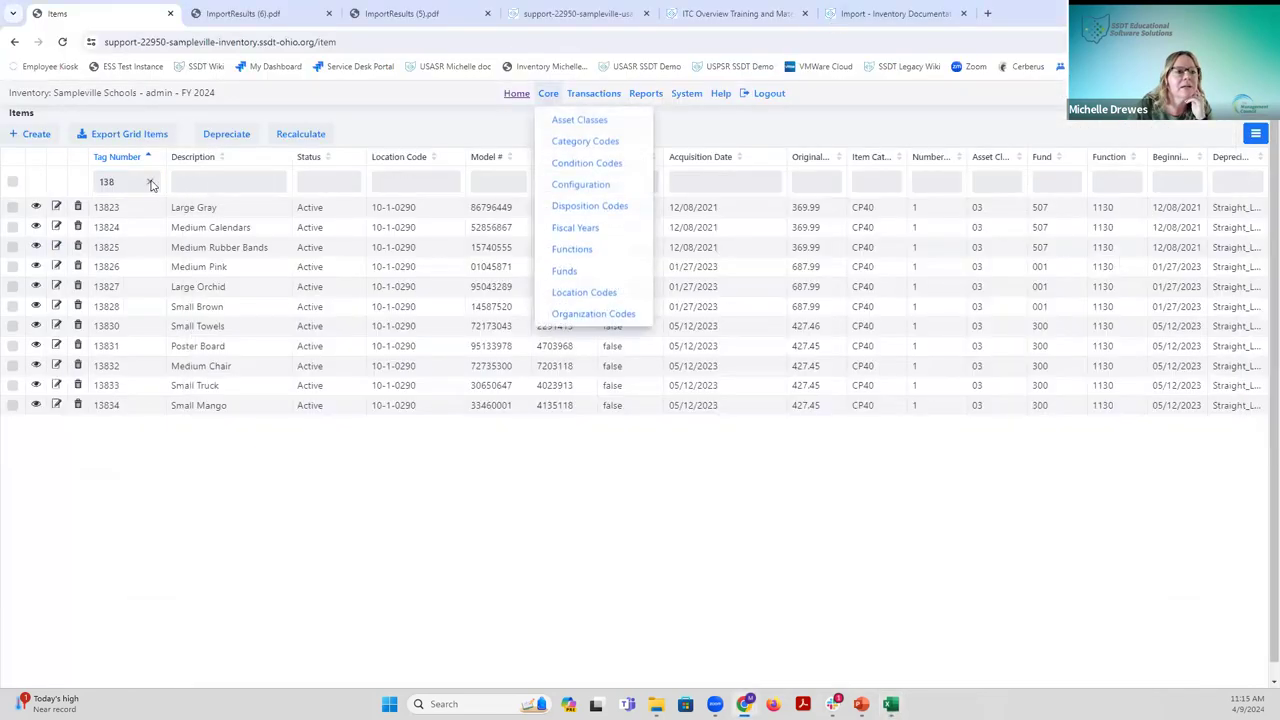
click(149, 184)
mouse_move(686, 94)
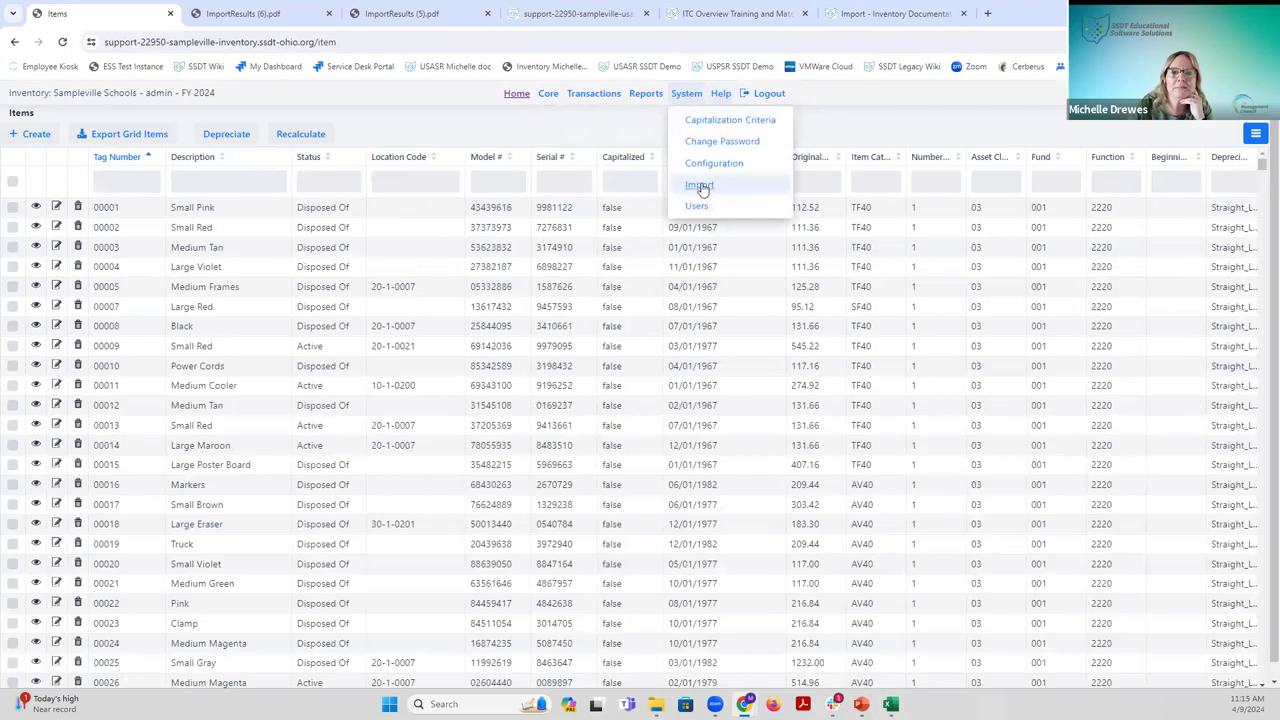
click(699, 186)
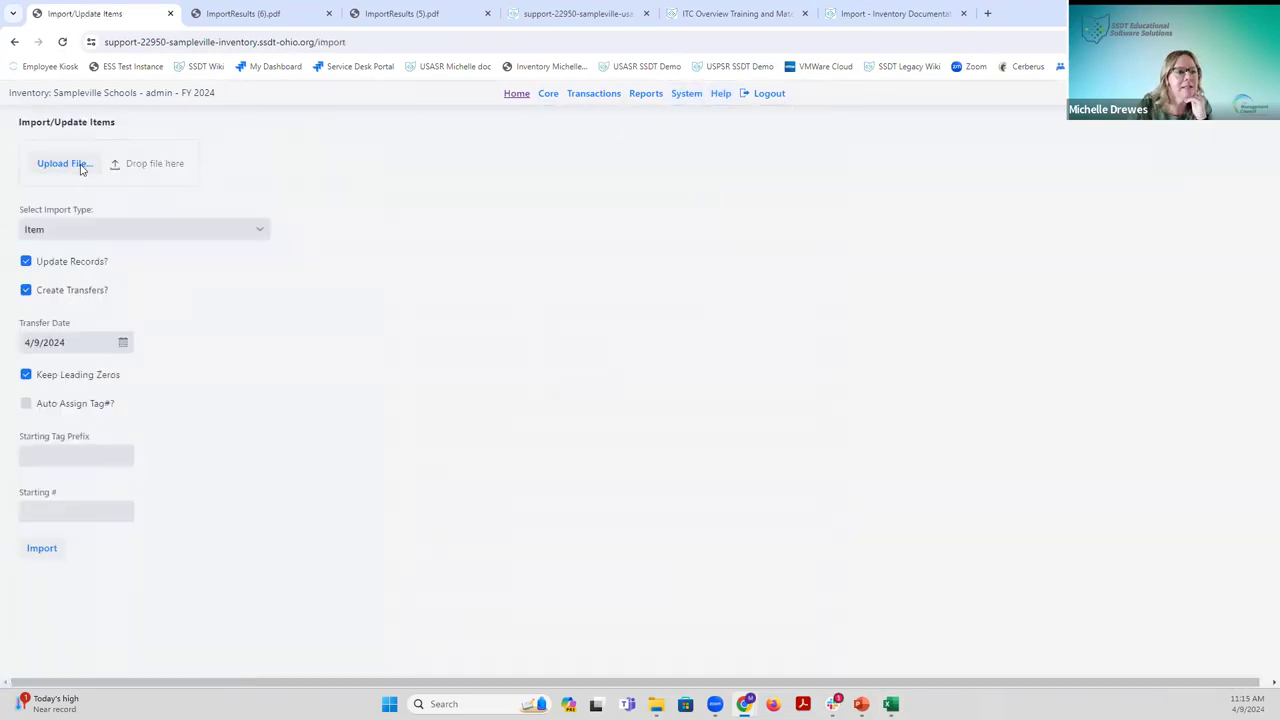
click(81, 168)
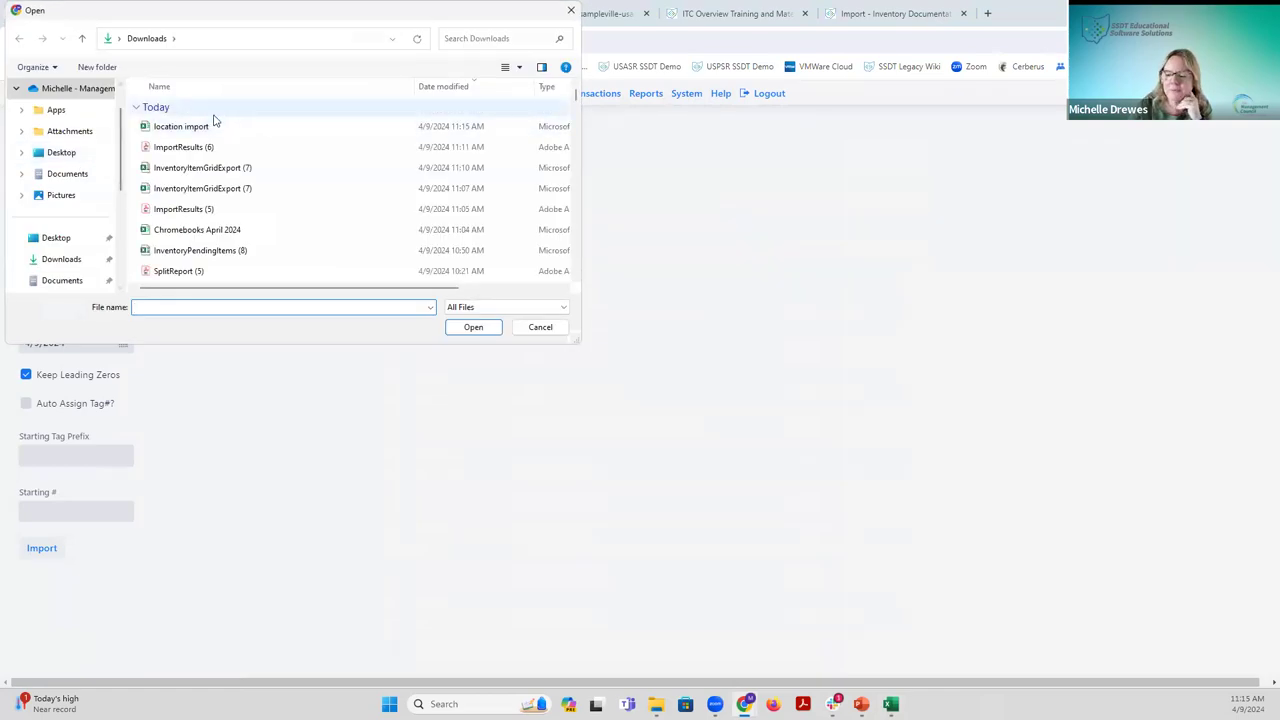
click(190, 127)
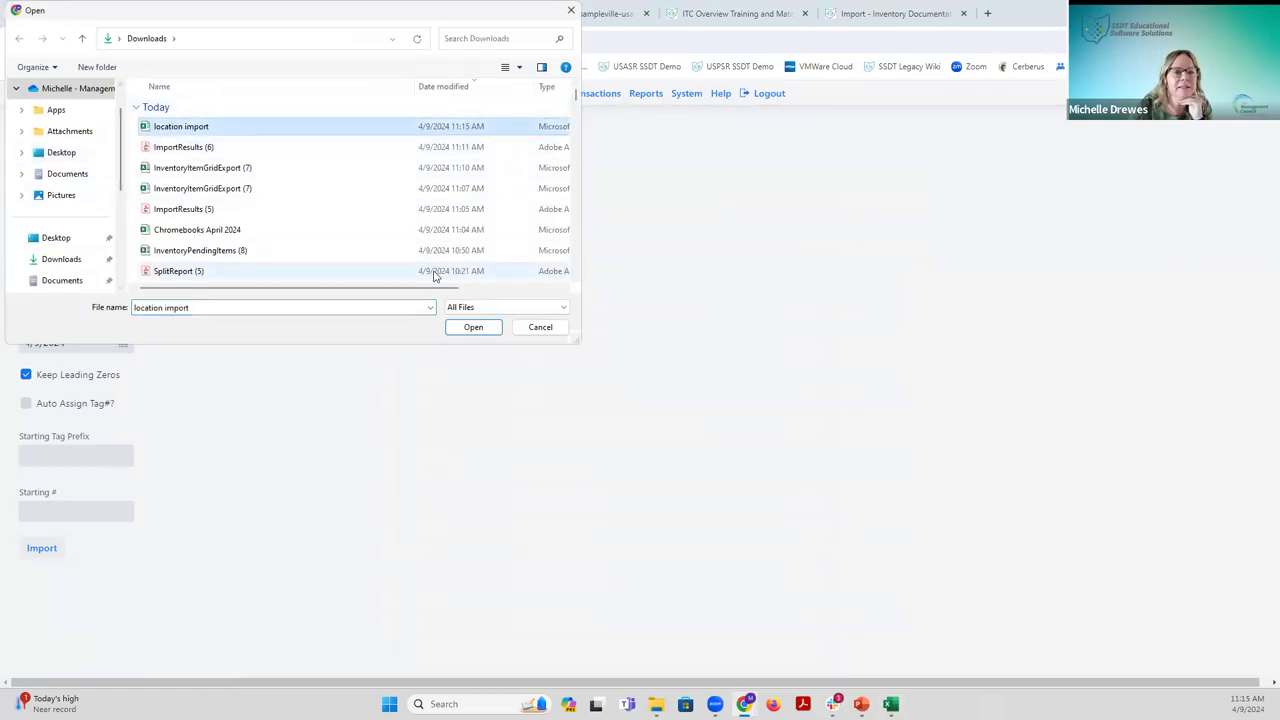
click(474, 329)
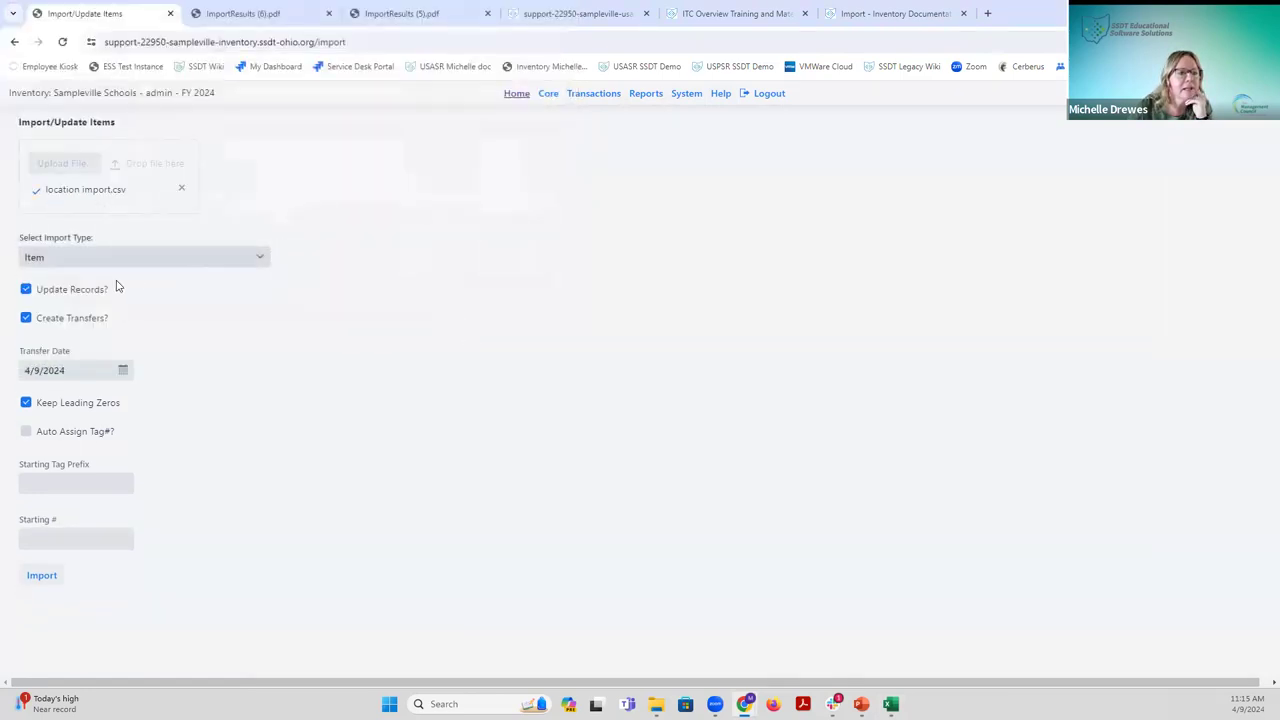
Run the item import with Create Transfers turned off, then save and open the ImportResults (7) report.
click(26, 319)
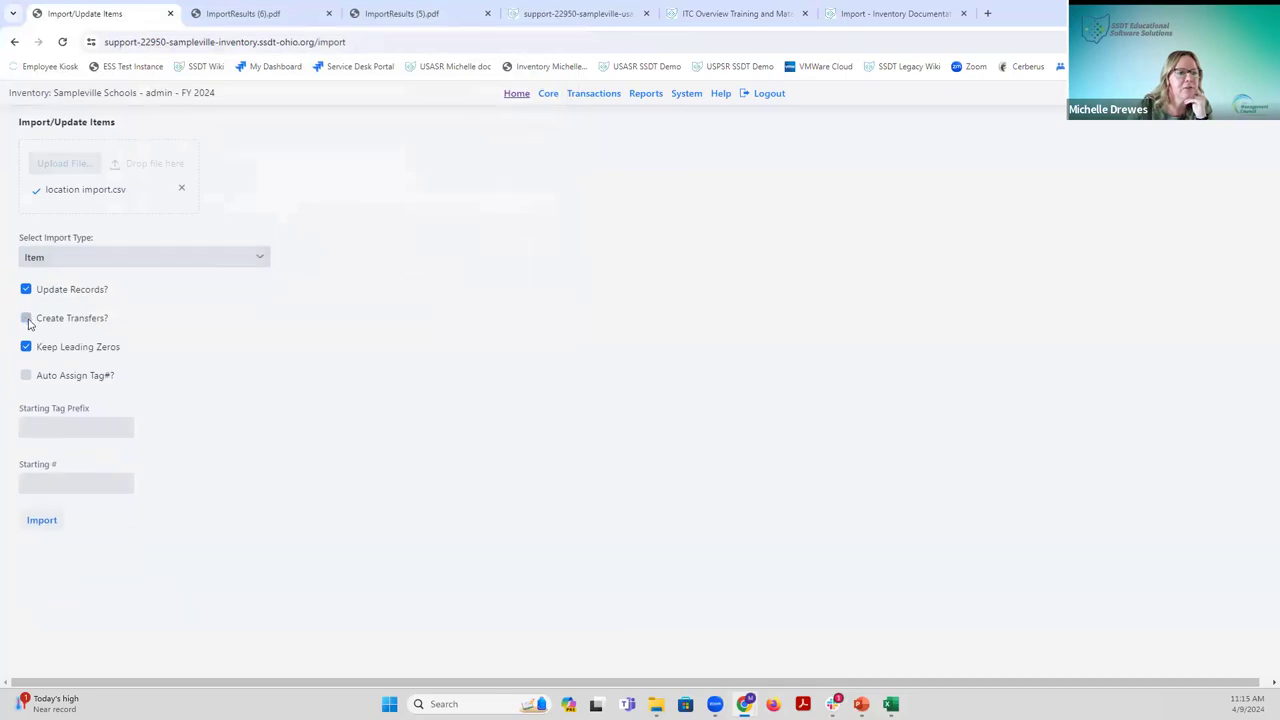
click(40, 520)
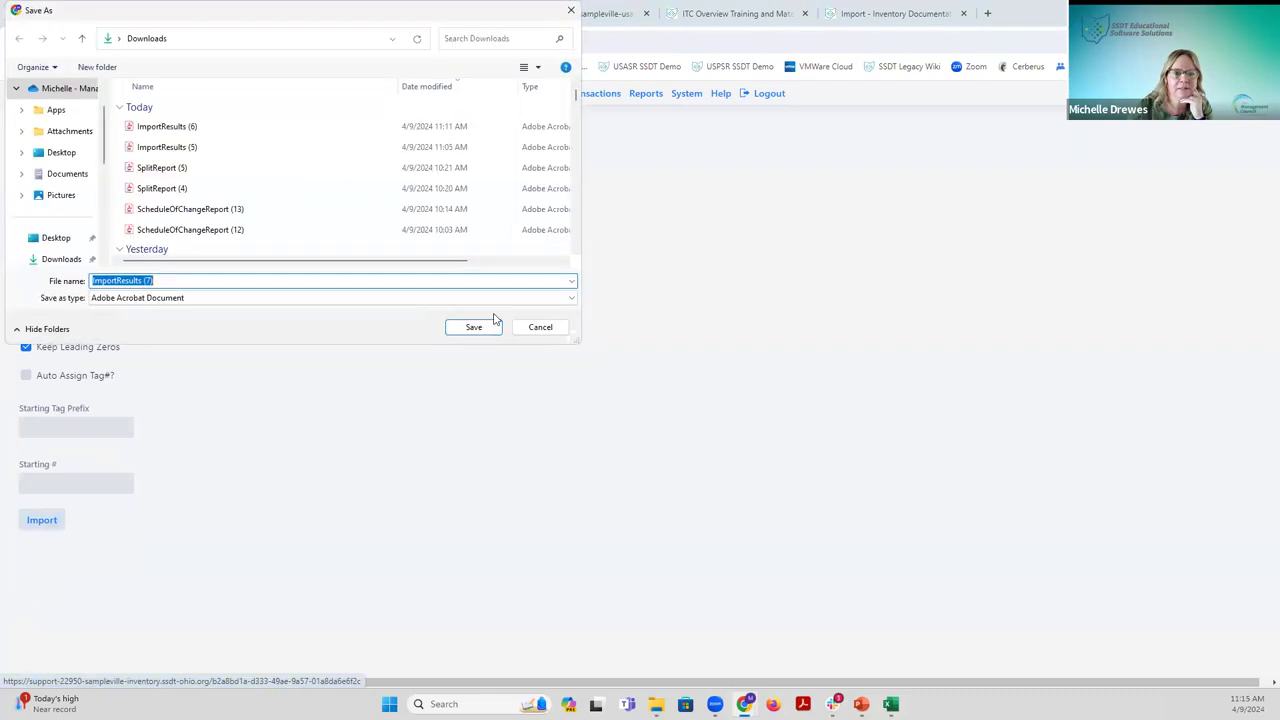
click(474, 327)
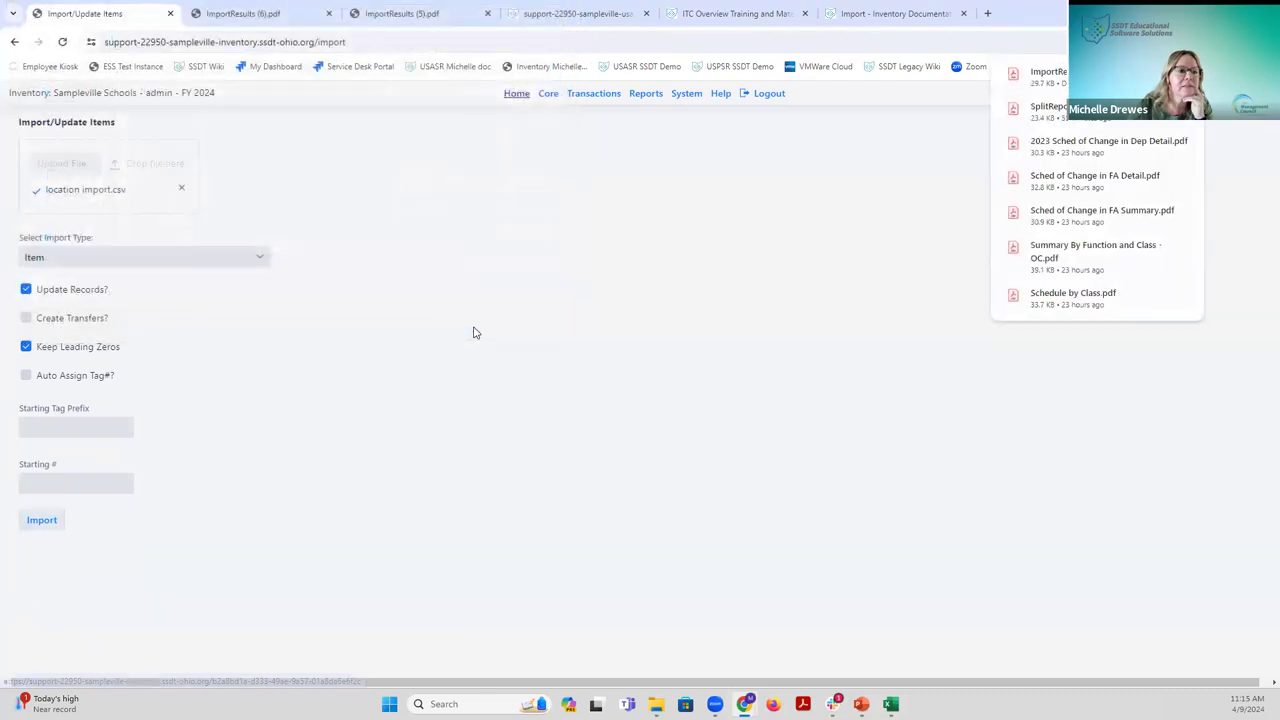
click(1037, 80)
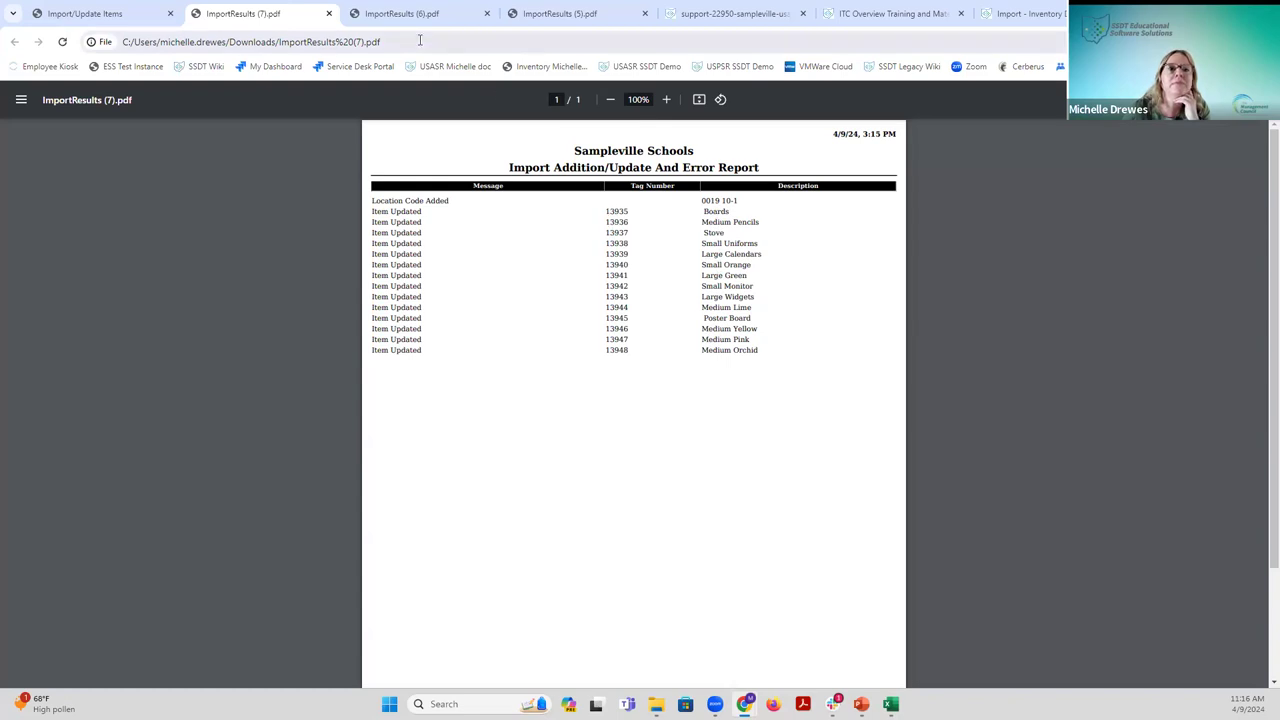
Return to Inventory from the import report and open the Items grid.
click(118, 13)
click(605, 93)
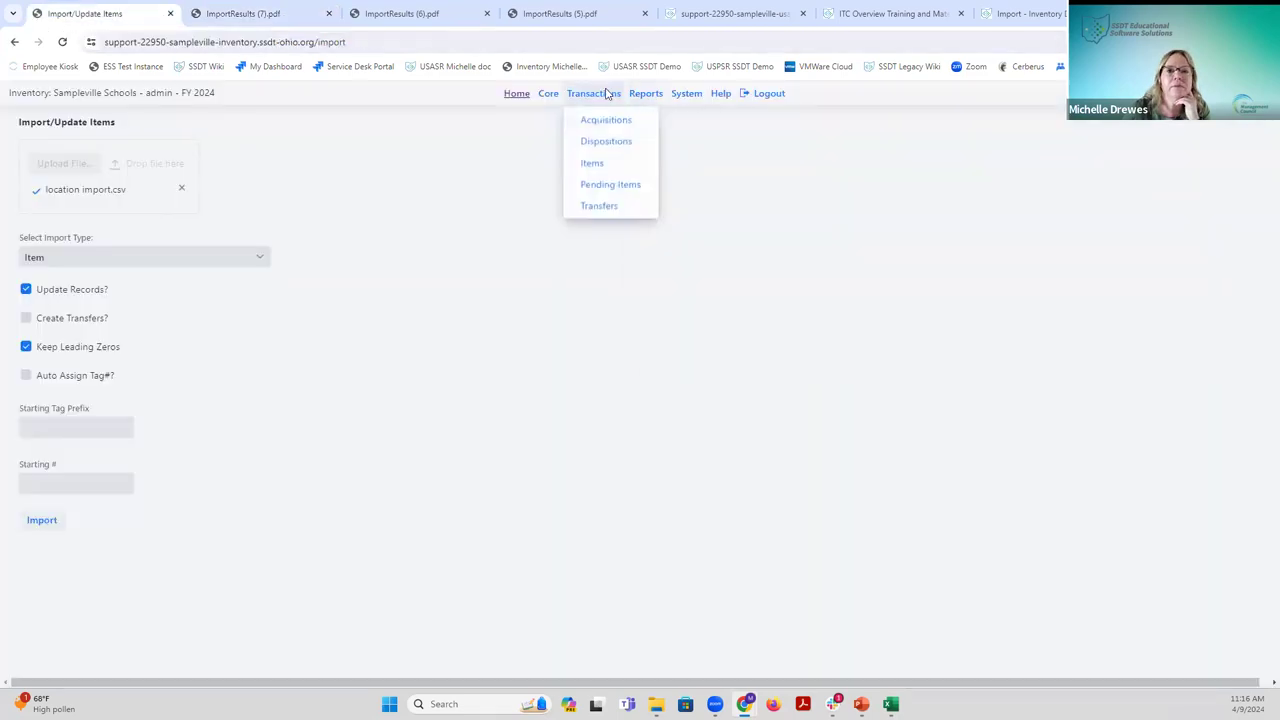
click(599, 163)
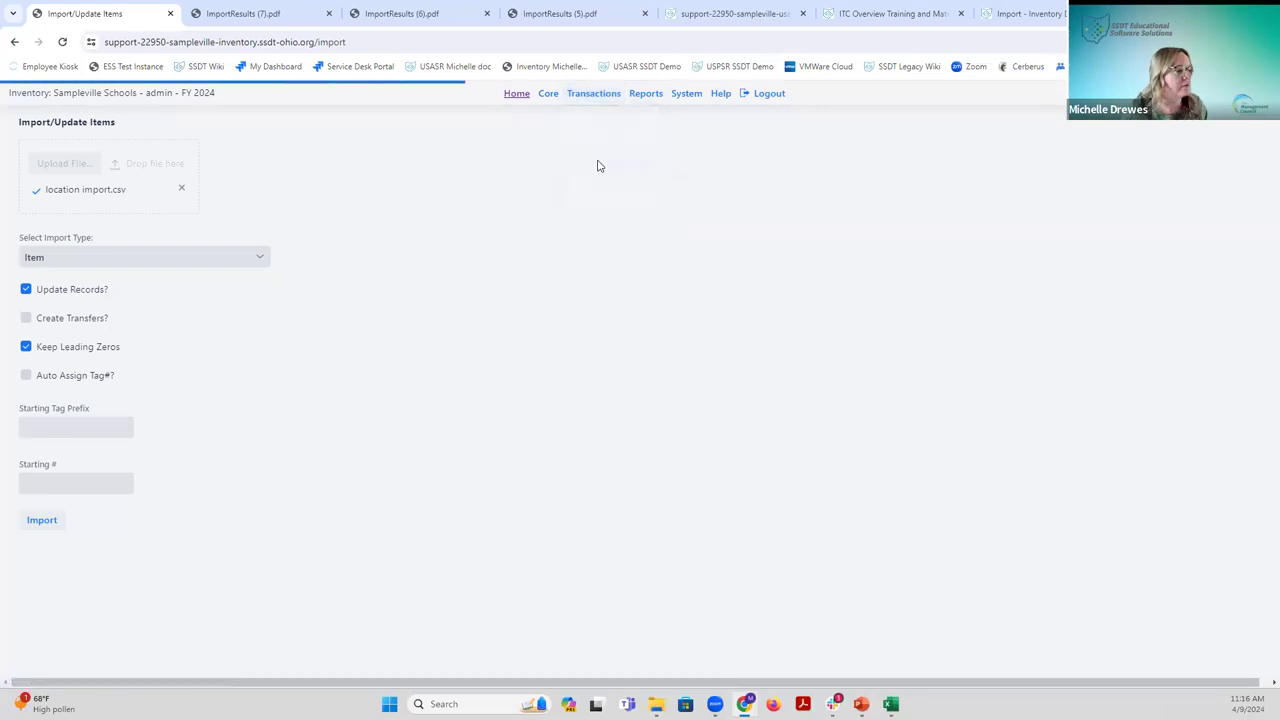